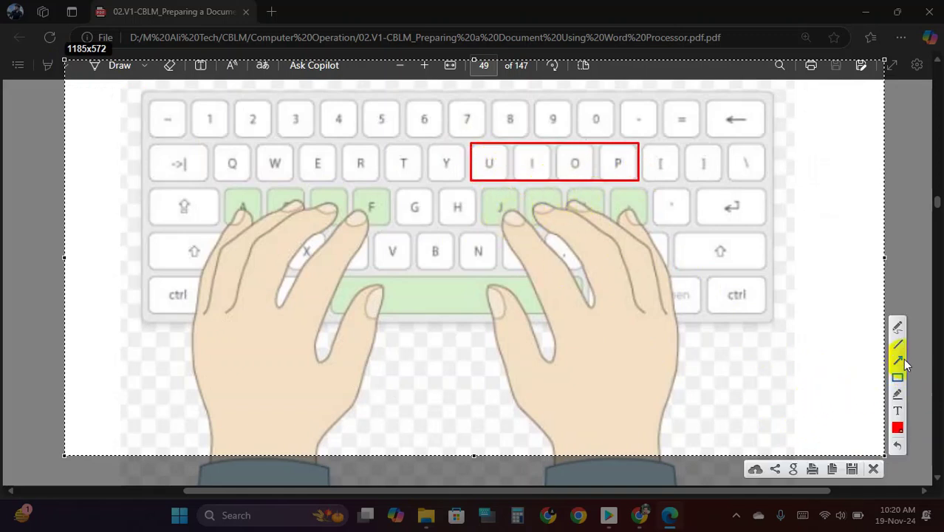
# - Draw red arrows from U, O, P, Q, W, E and R to their home-row keys, undoing one misplaced arrow
pyautogui.moveTo(520, 159)
pyautogui.mouseDown()
pyautogui.moveTo(501, 226)
pyautogui.moveTo(514, 216)
pyautogui.mouseUp()
pyautogui.hotkey('ctrl', 'z')
pyautogui.moveTo(492, 163)
pyautogui.mouseDown()
pyautogui.moveTo(505, 210)
pyautogui.moveTo(543, 202)
pyautogui.mouseUp()
pyautogui.moveTo(582, 166)
pyautogui.mouseDown()
pyautogui.moveTo(588, 204)
pyautogui.moveTo(623, 193)
pyautogui.moveTo(626, 209)
pyautogui.mouseUp()
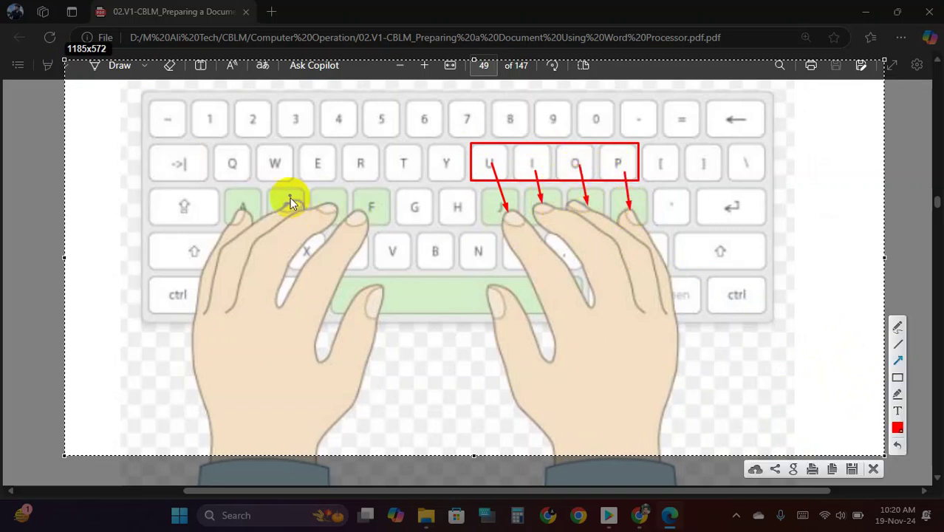
pyautogui.moveTo(239, 161); pyautogui.dragTo(237, 206)
pyautogui.moveTo(273, 163); pyautogui.dragTo(288, 212)
pyautogui.moveTo(316, 157); pyautogui.dragTo(322, 198)
pyautogui.moveTo(365, 161)
pyautogui.mouseDown()
pyautogui.moveTo(367, 220)
pyautogui.moveTo(403, 173)
pyautogui.mouseUp()
# - Add index-finger arrows from F and J to T, V, N, B, H and G, and retrace R to F
pyautogui.moveTo(506, 205); pyautogui.dragTo(452, 169)
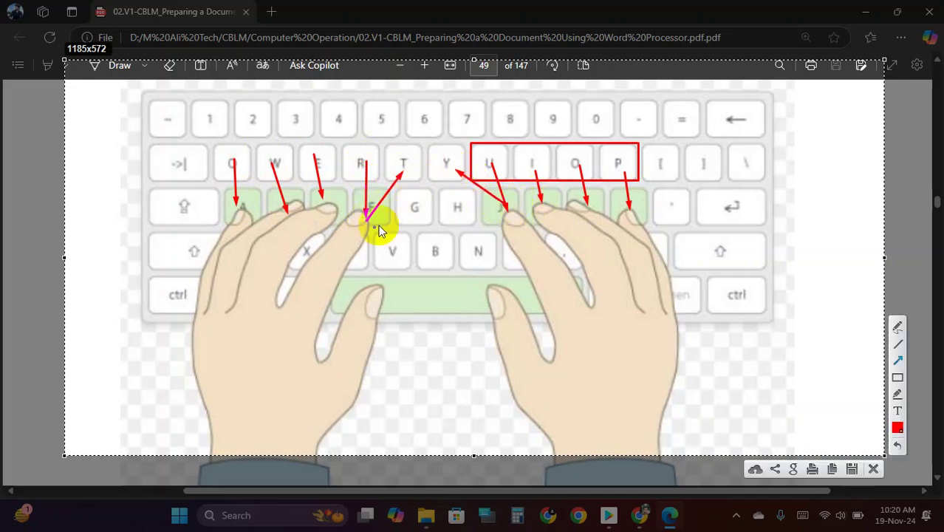
pyautogui.moveTo(364, 223); pyautogui.dragTo(393, 260)
pyautogui.moveTo(504, 229); pyautogui.dragTo(478, 252)
pyautogui.moveTo(366, 222); pyautogui.dragTo(441, 260)
pyautogui.moveTo(515, 219); pyautogui.dragTo(441, 258)
pyautogui.moveTo(508, 217)
pyautogui.mouseDown()
pyautogui.moveTo(501, 225)
pyautogui.moveTo(459, 211)
pyautogui.mouseUp()
pyautogui.moveTo(365, 219); pyautogui.dragTo(417, 216)
pyautogui.click(671, 208)
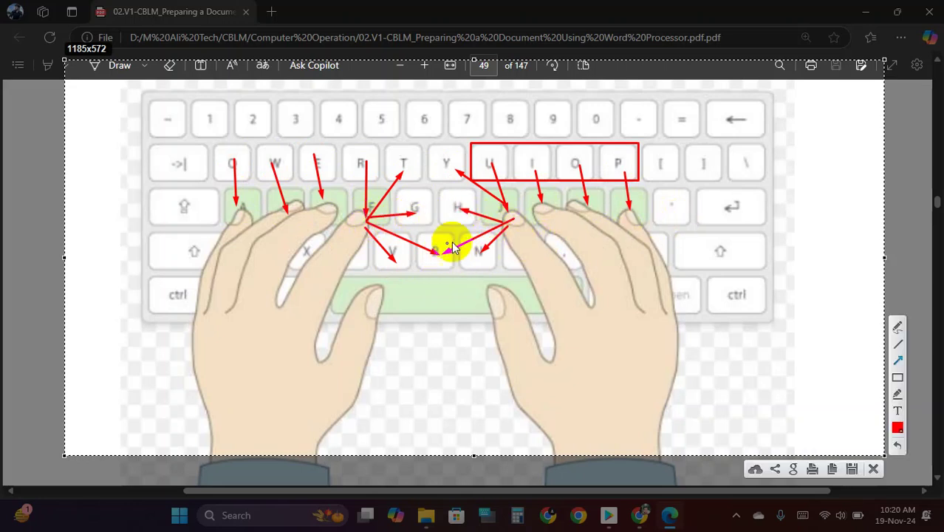
pyautogui.moveTo(365, 161); pyautogui.dragTo(371, 186)
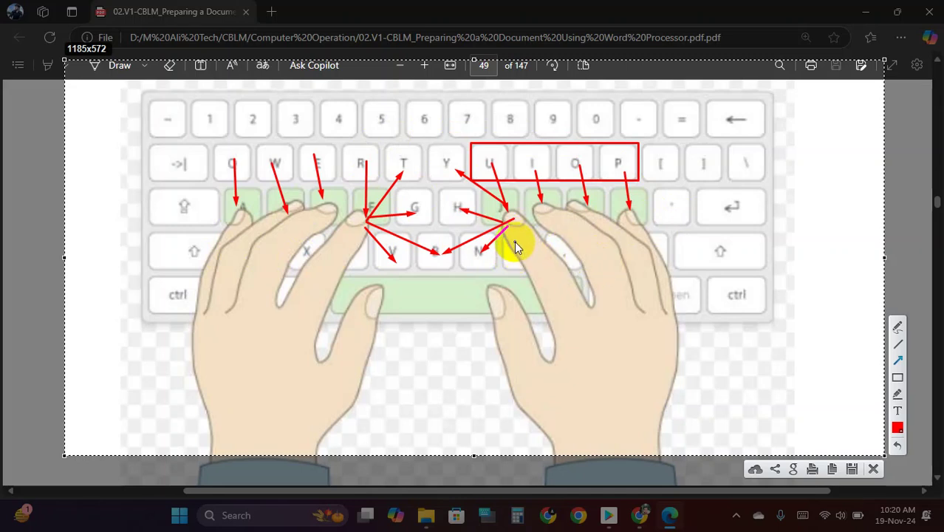
# - Draw arrows from J, K, L, A, S and D down to M, comma, period, Z, X and C
pyautogui.moveTo(512, 233)
pyautogui.mouseDown()
pyautogui.moveTo(502, 220)
pyautogui.moveTo(497, 235)
pyautogui.moveTo(502, 224)
pyautogui.moveTo(507, 235)
pyautogui.mouseUp()
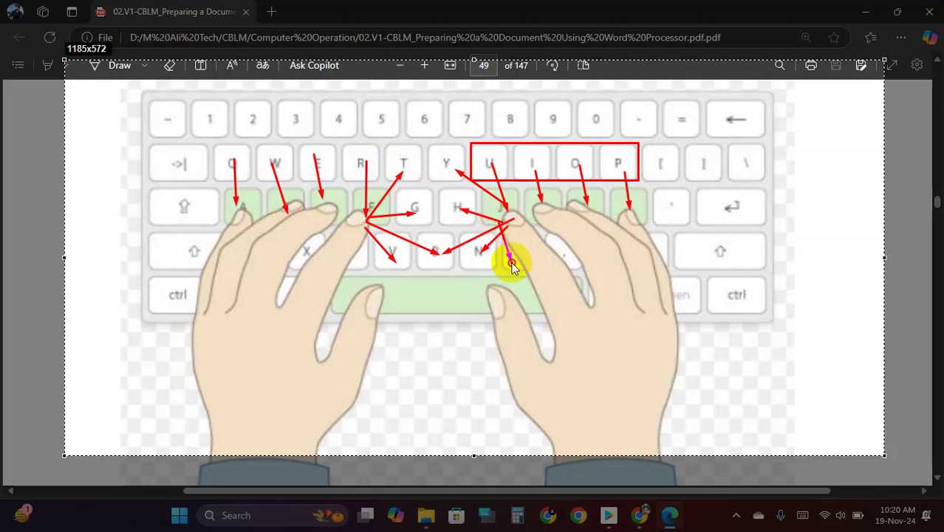
pyautogui.moveTo(544, 218); pyautogui.dragTo(556, 247)
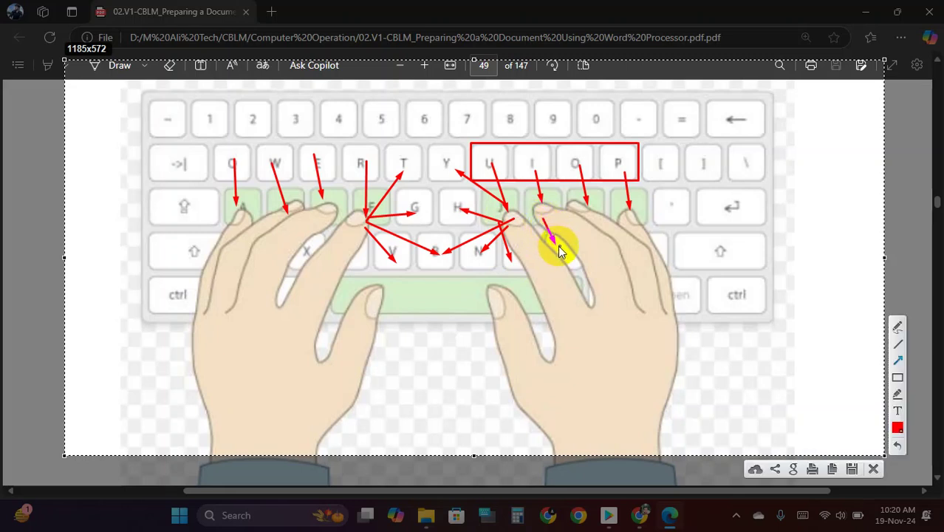
pyautogui.moveTo(593, 213); pyautogui.dragTo(596, 246)
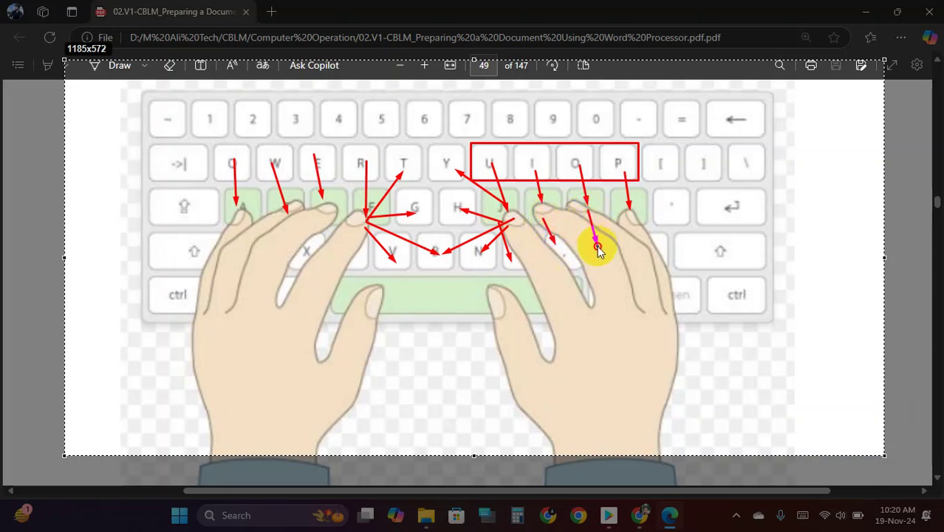
pyautogui.moveTo(244, 217); pyautogui.dragTo(247, 241)
pyautogui.moveTo(271, 160)
pyautogui.mouseDown()
pyautogui.moveTo(284, 213)
pyautogui.moveTo(278, 244)
pyautogui.moveTo(307, 245)
pyautogui.mouseUp()
pyautogui.moveTo(333, 214); pyautogui.dragTo(346, 253)
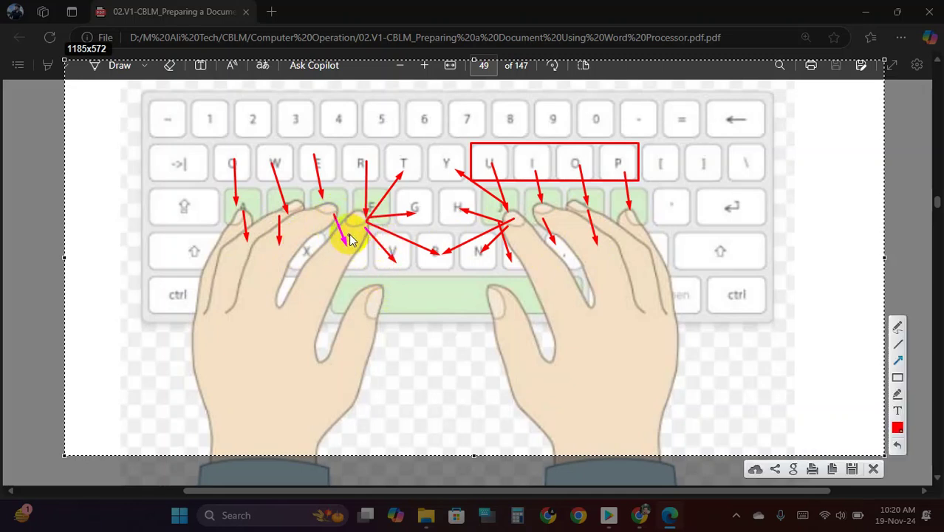
pyautogui.moveTo(354, 225)
pyautogui.mouseDown()
pyautogui.moveTo(361, 234)
pyautogui.moveTo(348, 258)
pyautogui.mouseUp()
pyautogui.moveTo(331, 215); pyautogui.dragTo(356, 266)
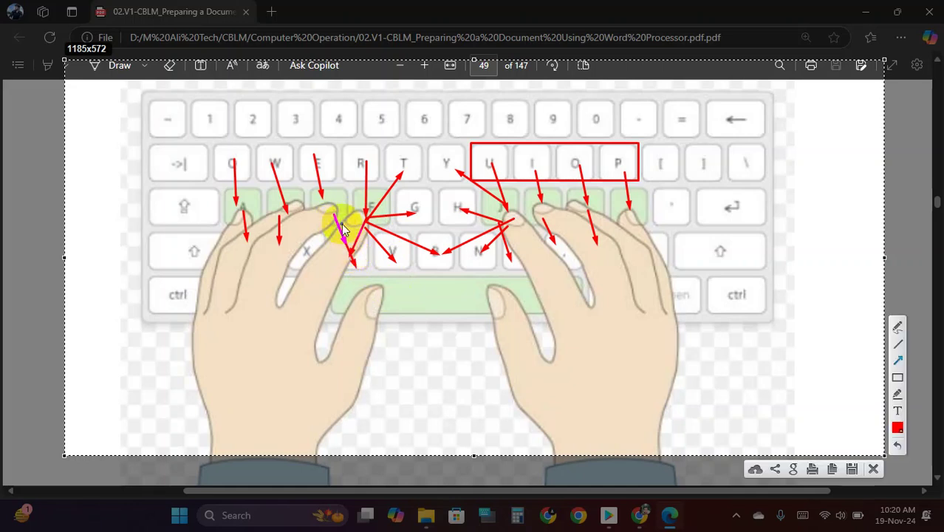
pyautogui.moveTo(327, 213); pyautogui.dragTo(309, 252)
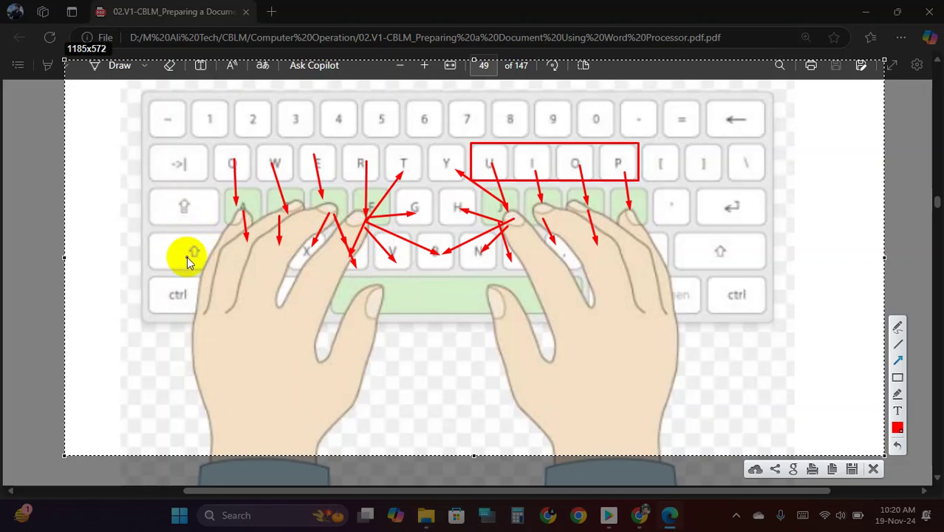
# - Add arrows to Shift, left Ctrl, the right ring finger and both thumbs on the space bar
pyautogui.moveTo(245, 225)
pyautogui.mouseDown()
pyautogui.moveTo(177, 255)
pyautogui.moveTo(235, 207)
pyautogui.moveTo(191, 205)
pyautogui.moveTo(211, 242)
pyautogui.moveTo(183, 255)
pyautogui.mouseUp()
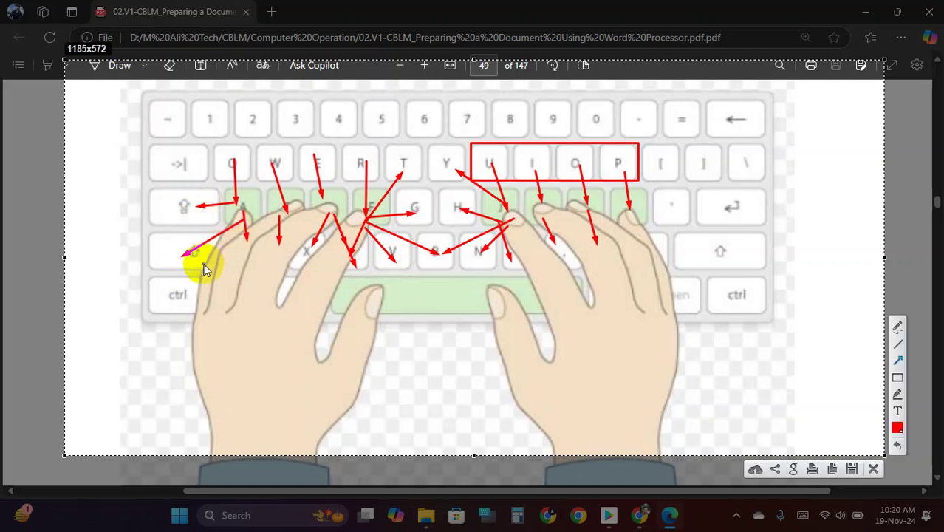
pyautogui.moveTo(177, 294); pyautogui.dragTo(226, 243)
pyautogui.moveTo(619, 239); pyautogui.dragTo(639, 290)
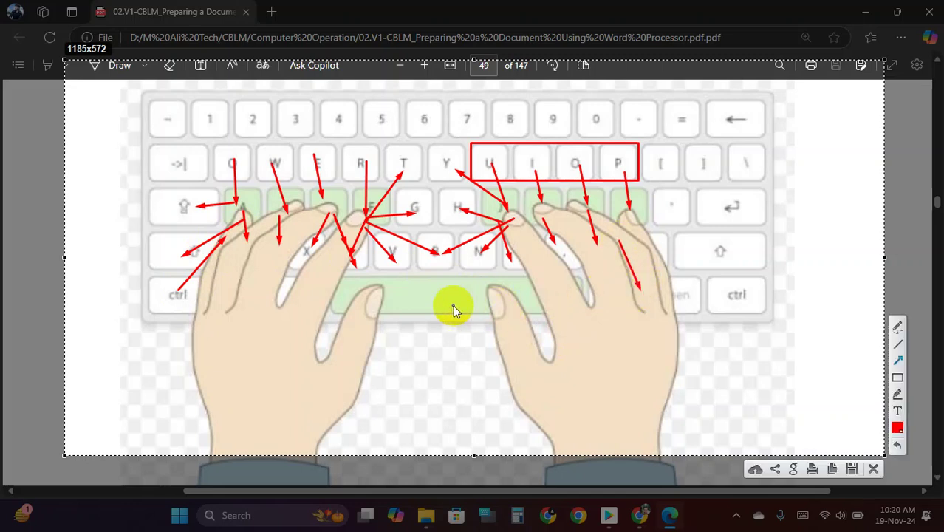
pyautogui.moveTo(414, 300)
pyautogui.mouseDown()
pyautogui.moveTo(379, 297)
pyautogui.moveTo(487, 301)
pyautogui.mouseUp()
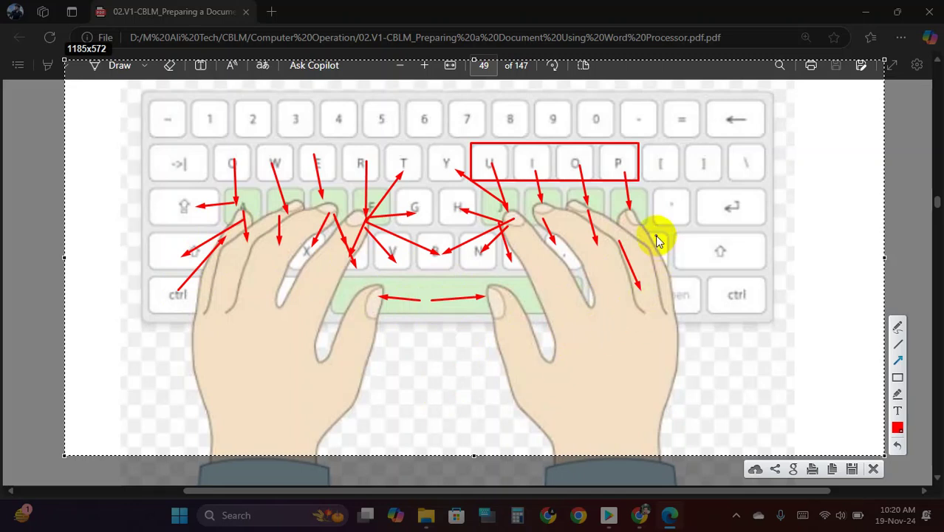
pyautogui.moveTo(626, 196); pyautogui.dragTo(620, 216)
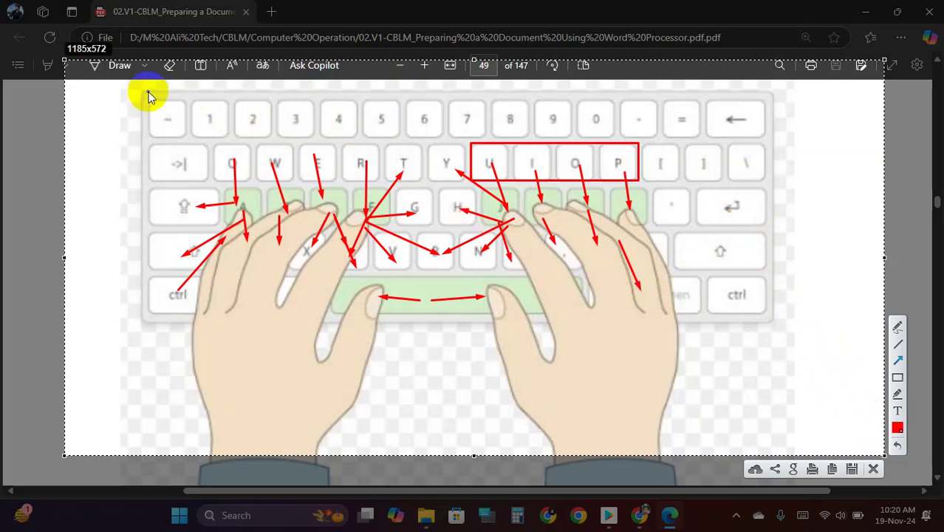
# - Draw a line from the top-left key to A, box the keyboard in red, and close the capture
pyautogui.moveTo(136, 87); pyautogui.dragTo(248, 204)
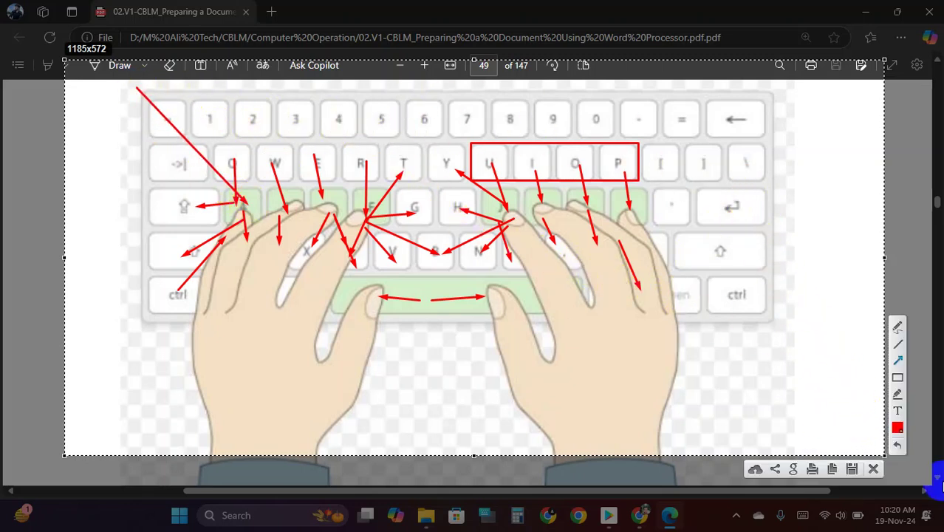
pyautogui.click(898, 376)
pyautogui.moveTo(141, 94)
pyautogui.mouseDown()
pyautogui.moveTo(592, 327)
pyautogui.moveTo(763, 341)
pyautogui.moveTo(783, 334)
pyautogui.mouseUp()
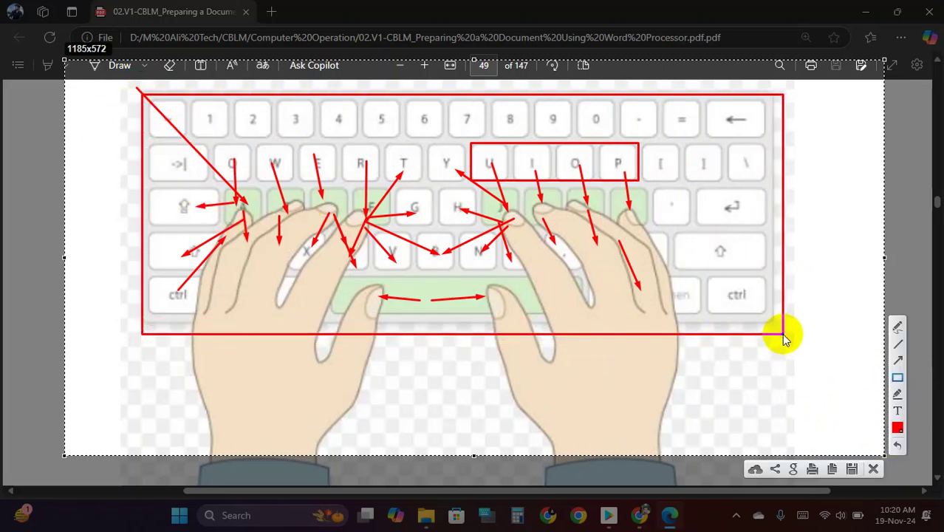
pyautogui.click(874, 468)
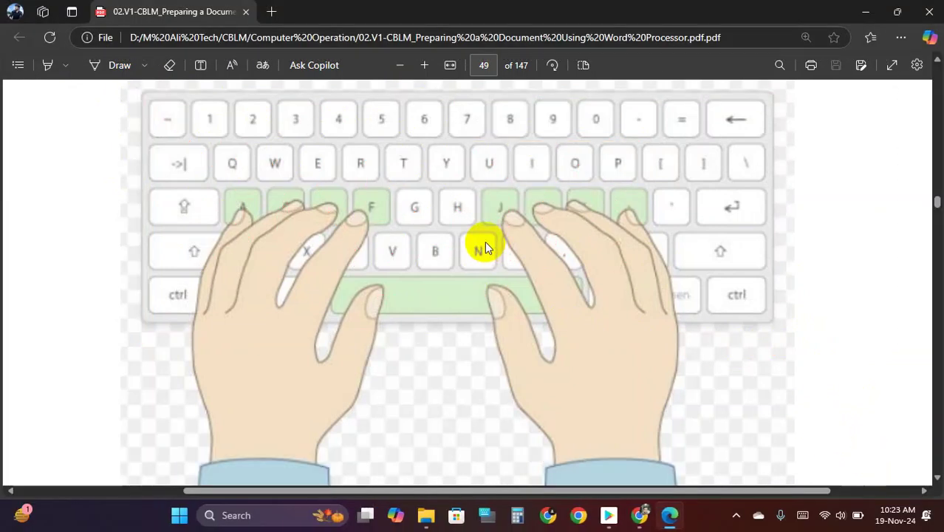
# - Zoom out from the page 49 keyboard picture, jump to page 6 and browse the contents
pyautogui.scroll(1, 458, 235)
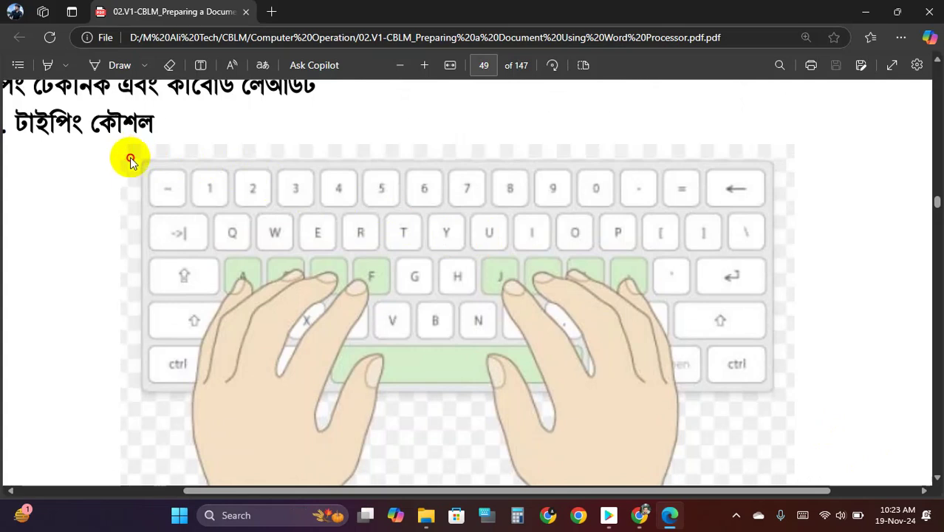
pyautogui.click(211, 193)
pyautogui.click(514, 284)
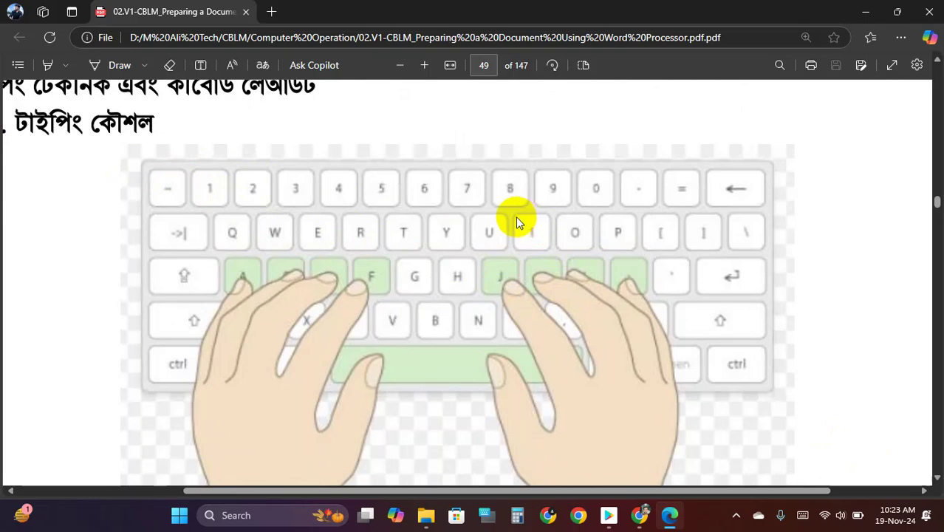
pyautogui.scroll(-3, 515, 216)
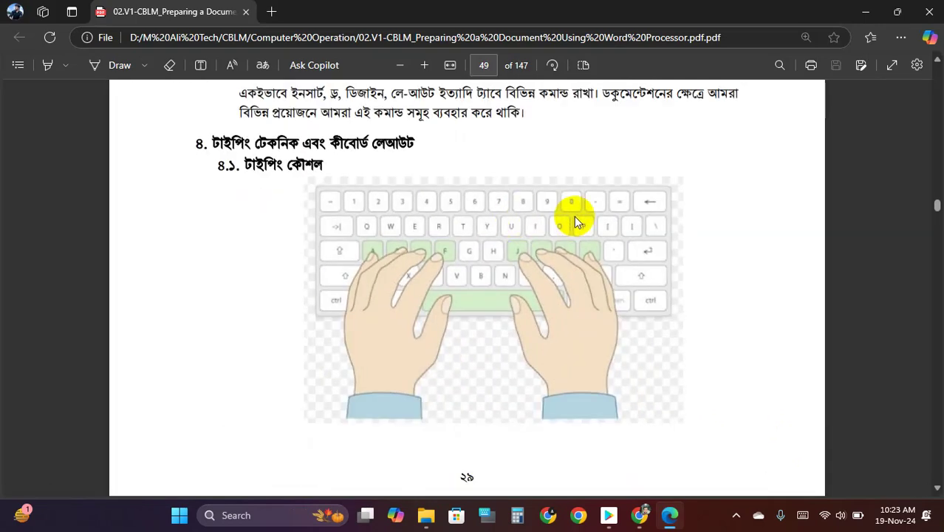
pyautogui.click(484, 65)
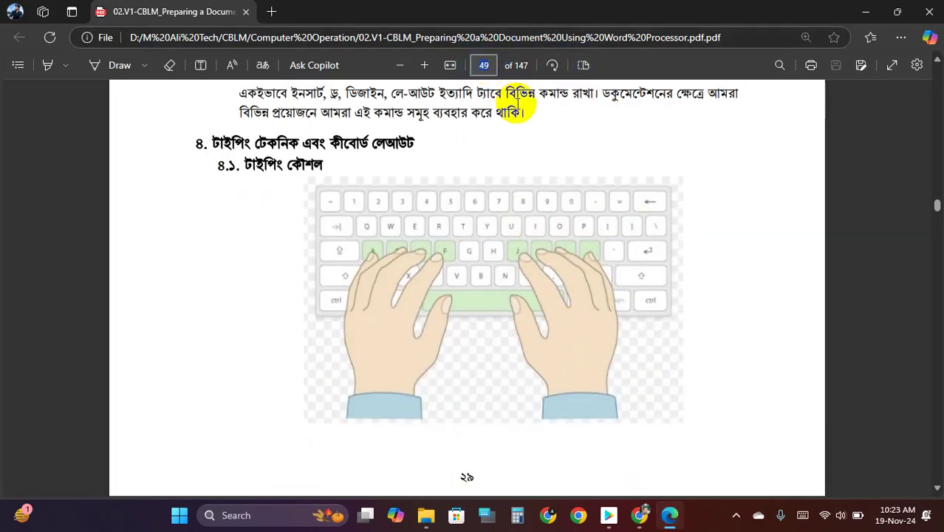
pyautogui.write('6')
pyautogui.press('Return')
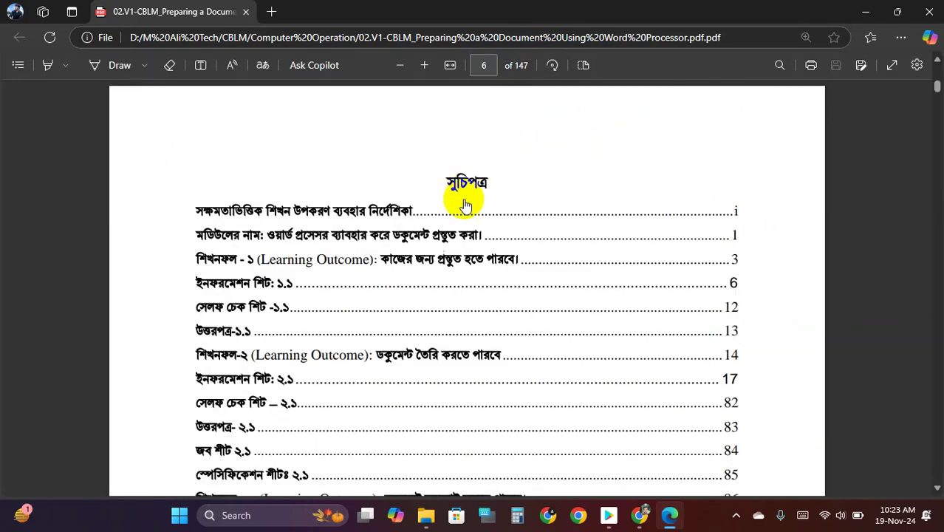
pyautogui.scroll(-6, 475, 222)
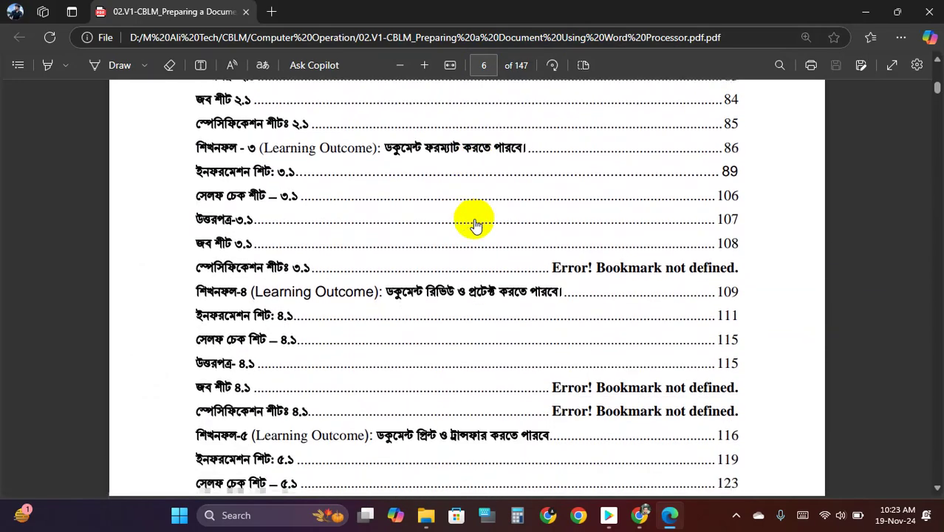
pyautogui.scroll(-2, 475, 225)
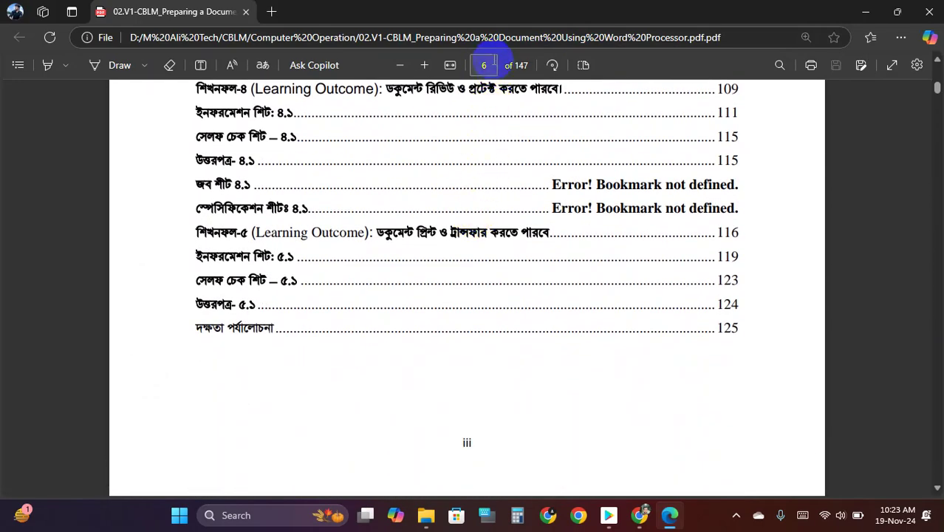
pyautogui.click(487, 65)
pyautogui.press('Return')
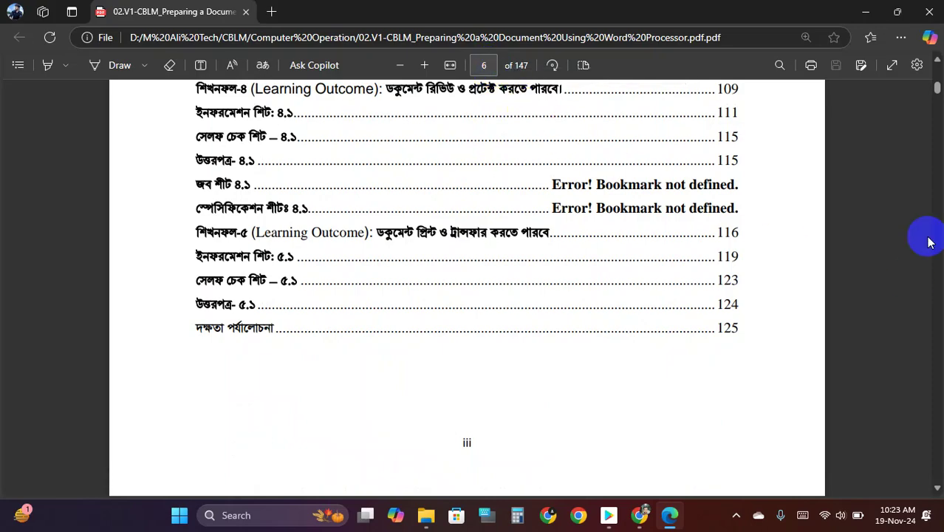
# - Drag the PDF scrollbar down from the contents to the page-78 picture-insertion section
pyautogui.moveTo(936, 108); pyautogui.dragTo(937, 267)
# - Scroll through the guide to the question pages near 126, then drag back up to page 21
pyautogui.scroll(-8, 568, 352)
pyautogui.scroll(3, 479, 316)
pyautogui.scroll(-15, 411, 320)
pyautogui.scroll(-8, 412, 320)
pyautogui.scroll(-20, 412, 320)
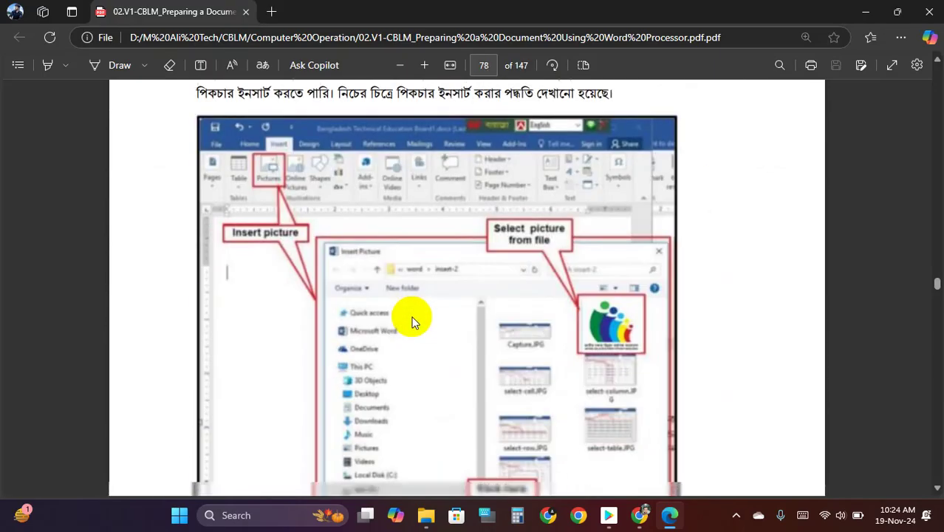
pyautogui.scroll(20, 412, 320)
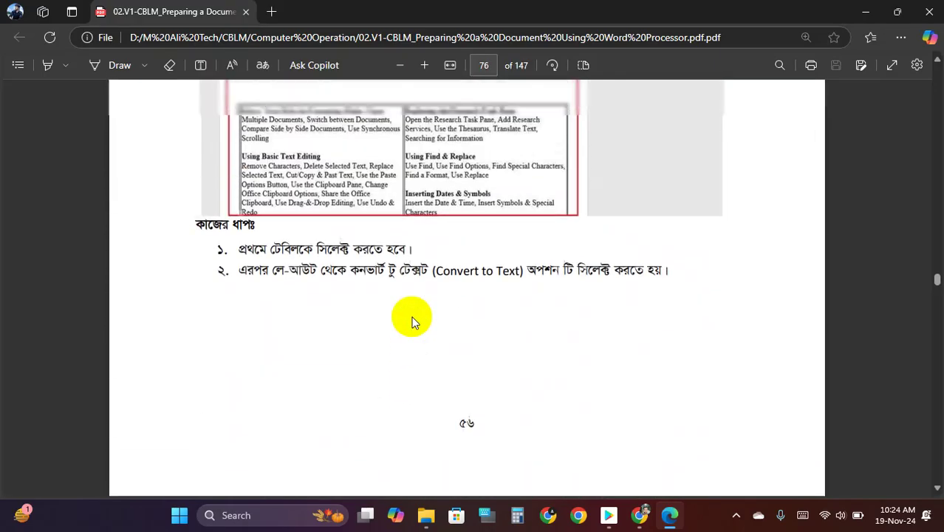
pyautogui.scroll(12, 412, 320)
pyautogui.scroll(-8, 411, 320)
pyautogui.scroll(-20, 411, 320)
pyautogui.scroll(-20, 412, 323)
pyautogui.scroll(-8, 413, 322)
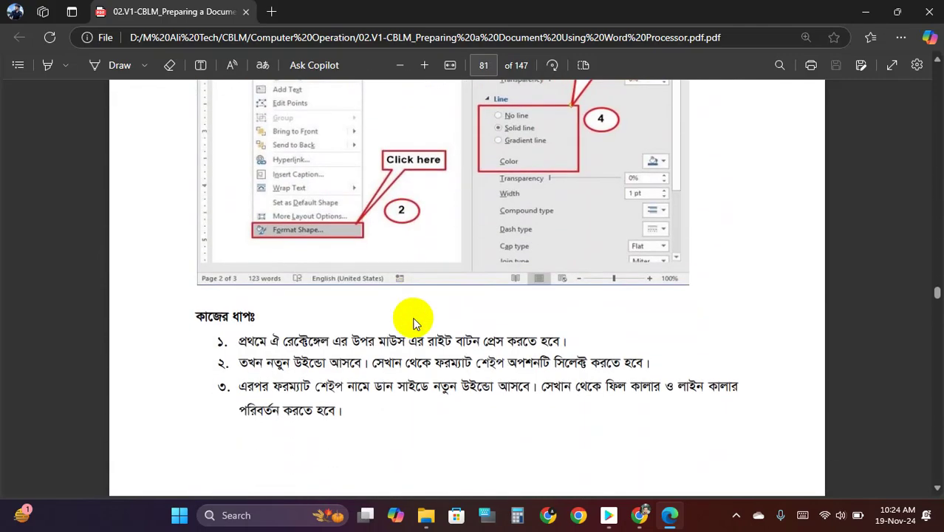
pyautogui.scroll(-15, 413, 323)
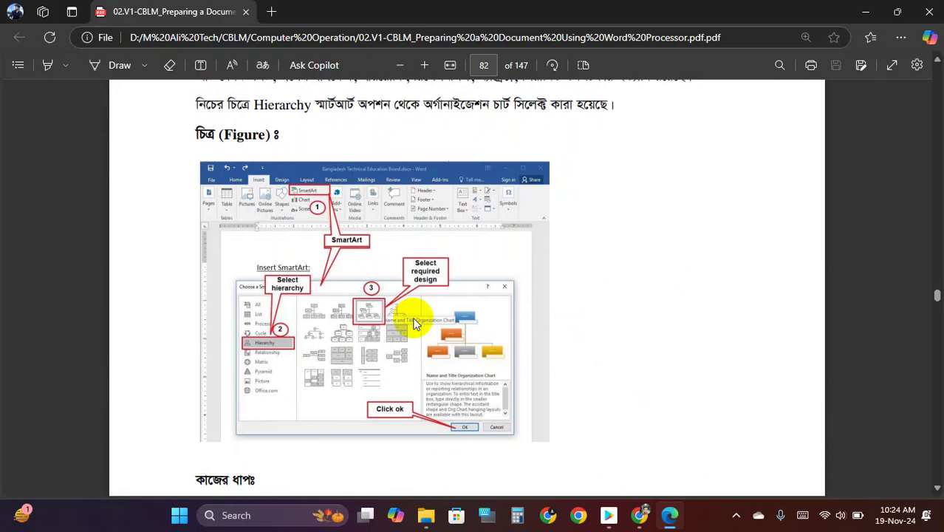
pyautogui.scroll(-8, 414, 322)
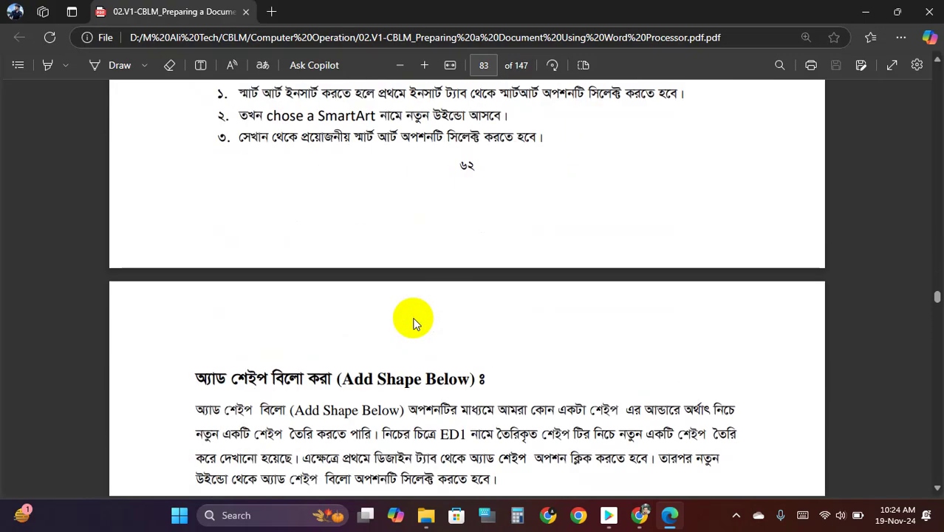
pyautogui.scroll(-12, 414, 323)
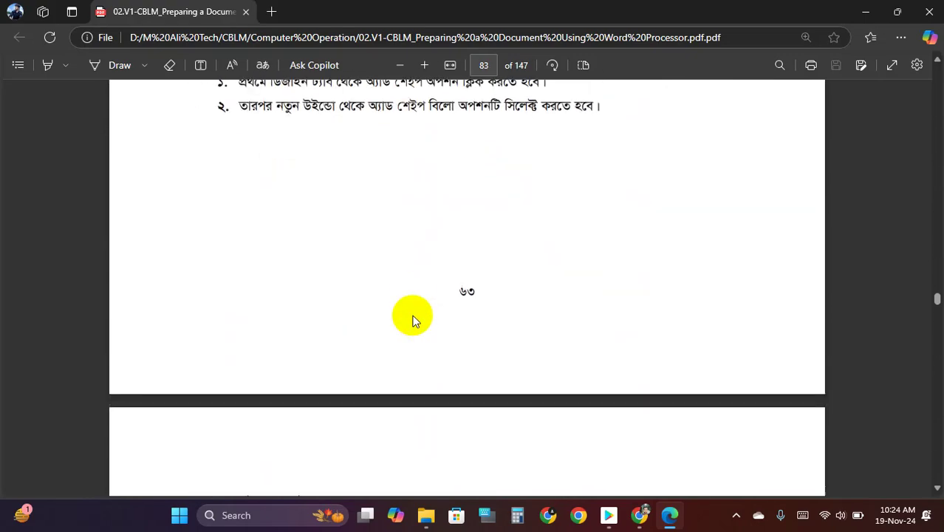
pyautogui.scroll(-12, 412, 320)
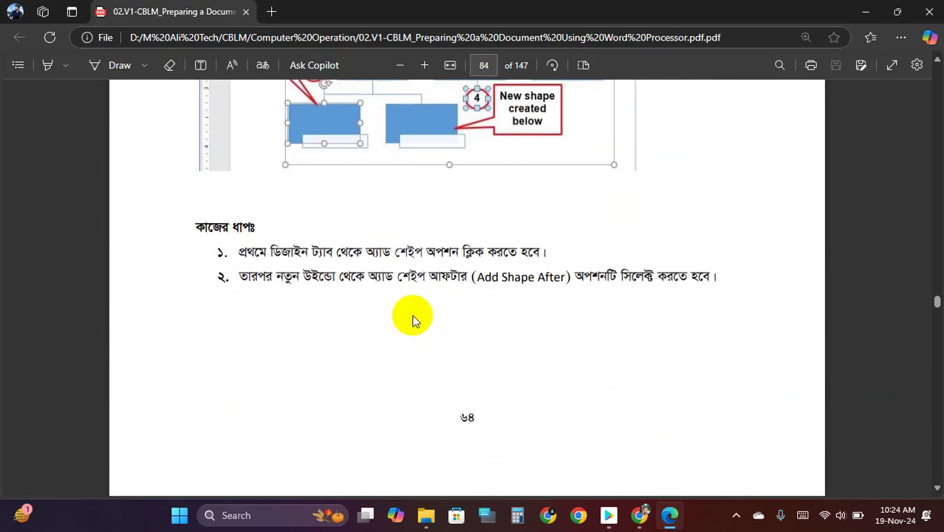
pyautogui.scroll(-20, 412, 319)
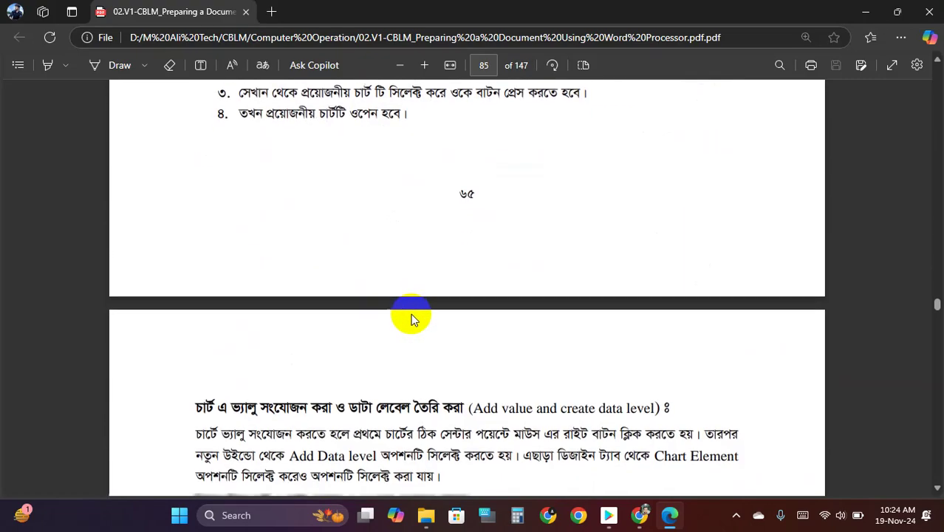
pyautogui.scroll(-20, 412, 319)
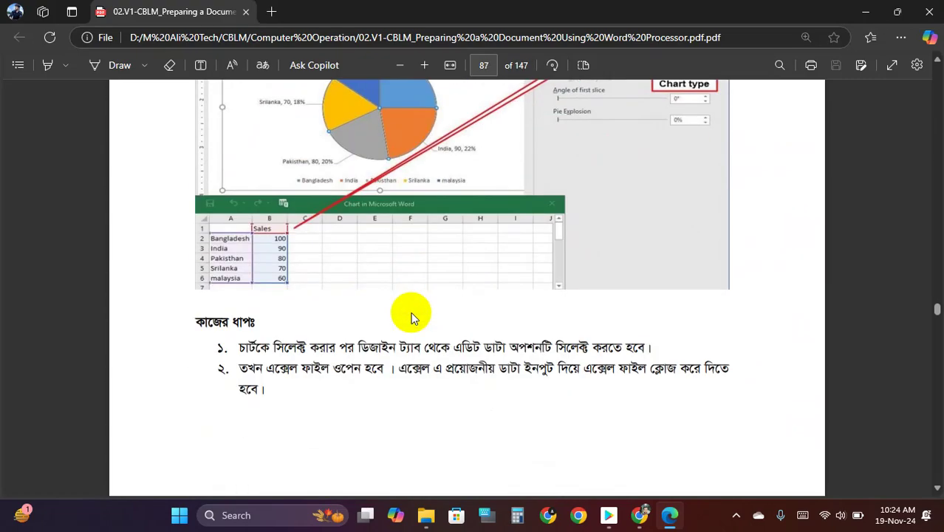
pyautogui.scroll(-4, 410, 312)
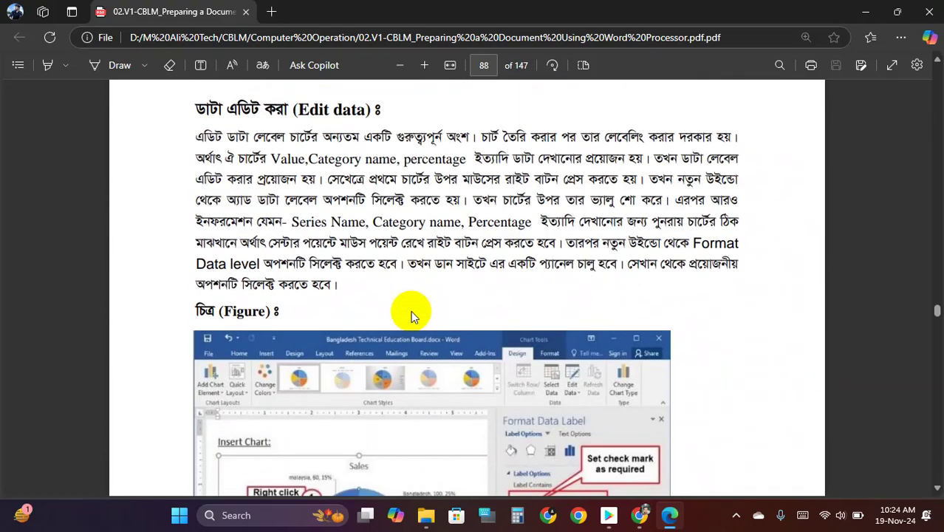
pyautogui.scroll(-5, 410, 310)
pyautogui.scroll(-15, 411, 310)
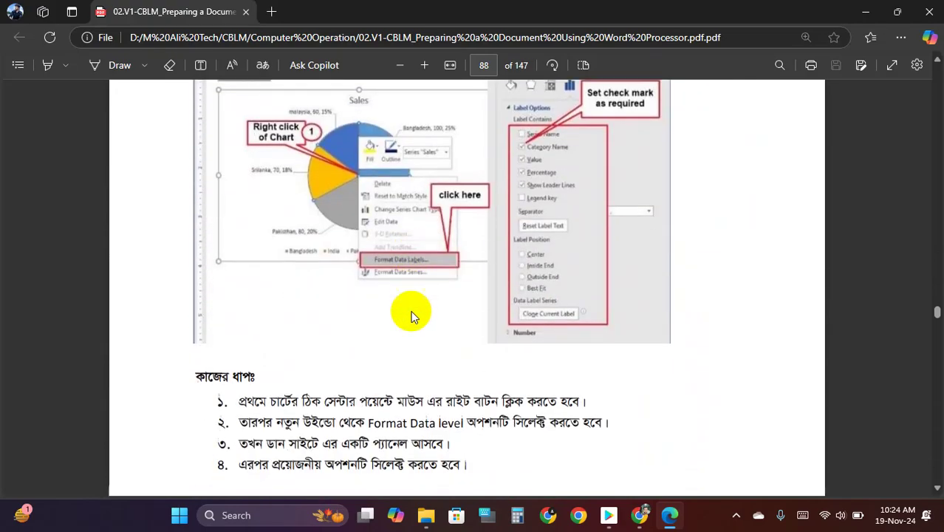
pyautogui.scroll(-20, 411, 314)
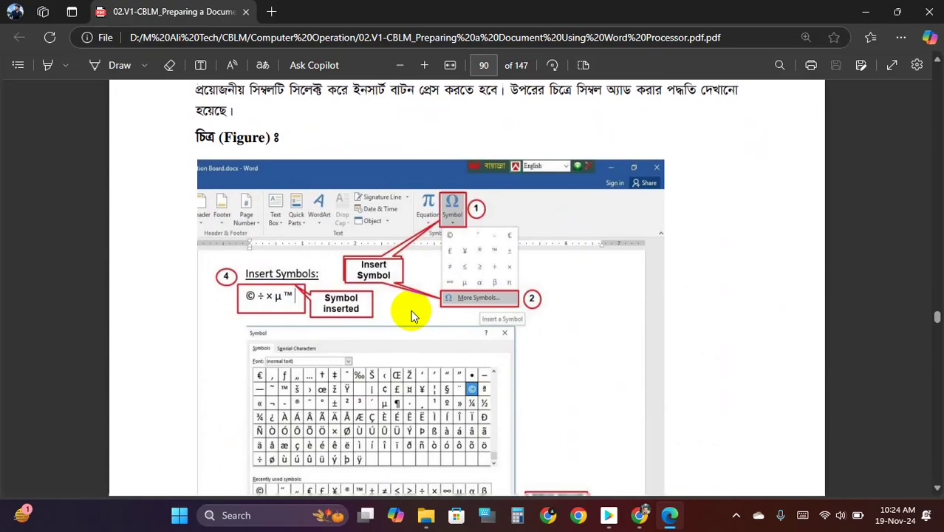
pyautogui.scroll(-20, 409, 309)
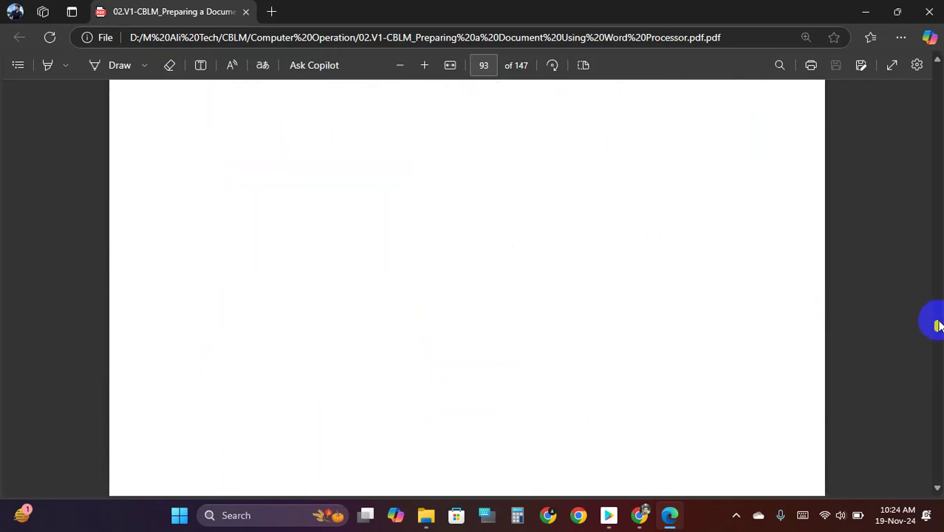
pyautogui.scroll(-5, 488, 280)
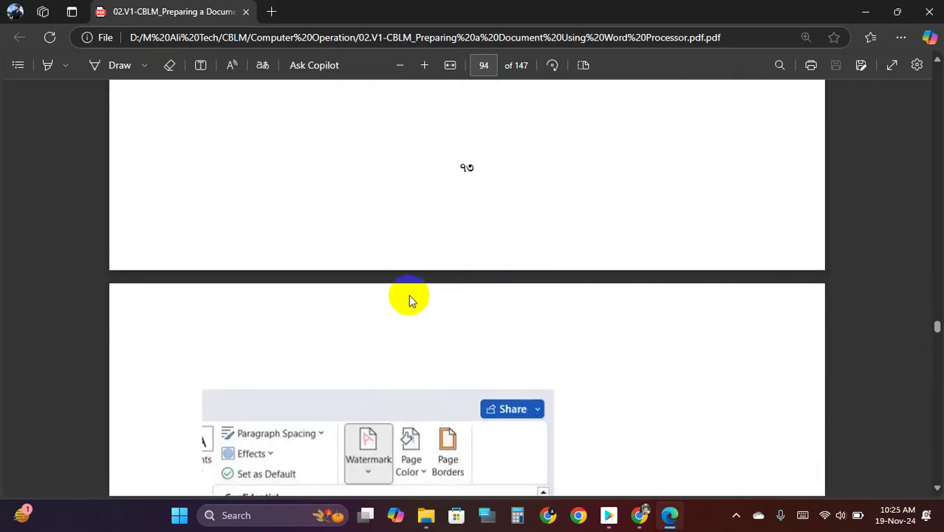
pyautogui.scroll(-10, 408, 292)
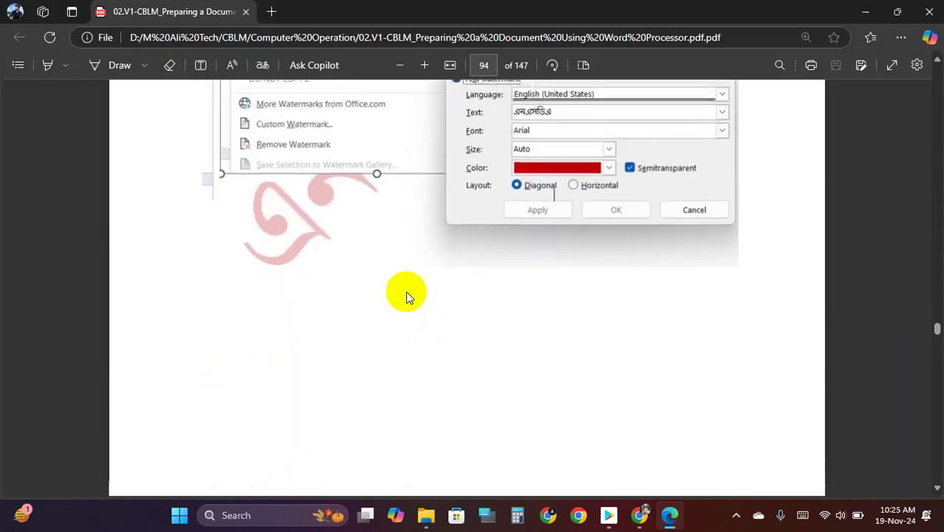
pyautogui.scroll(-5, 407, 296)
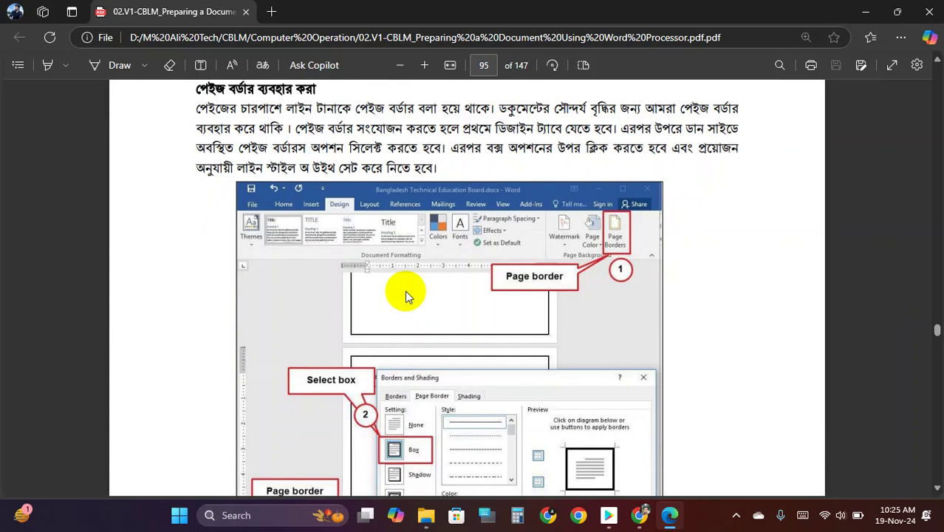
pyautogui.scroll(-10, 402, 286)
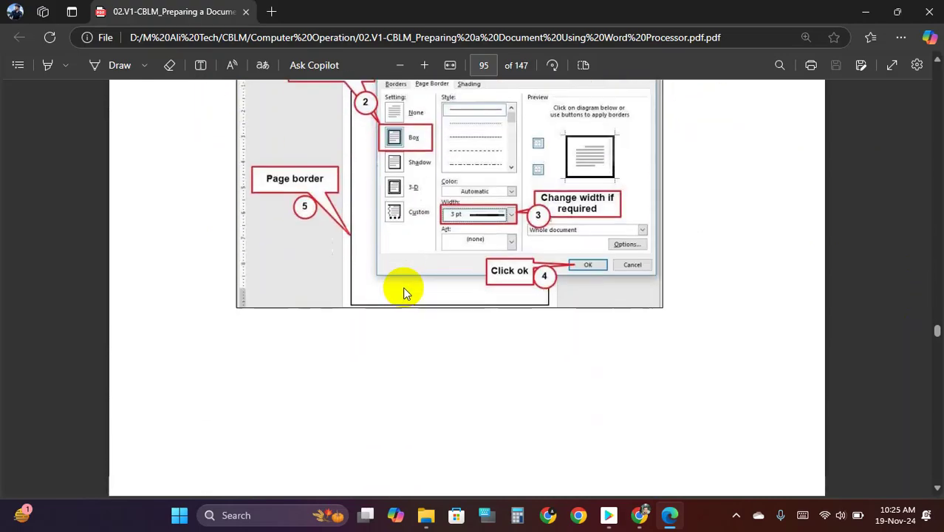
pyautogui.scroll(-15, 404, 289)
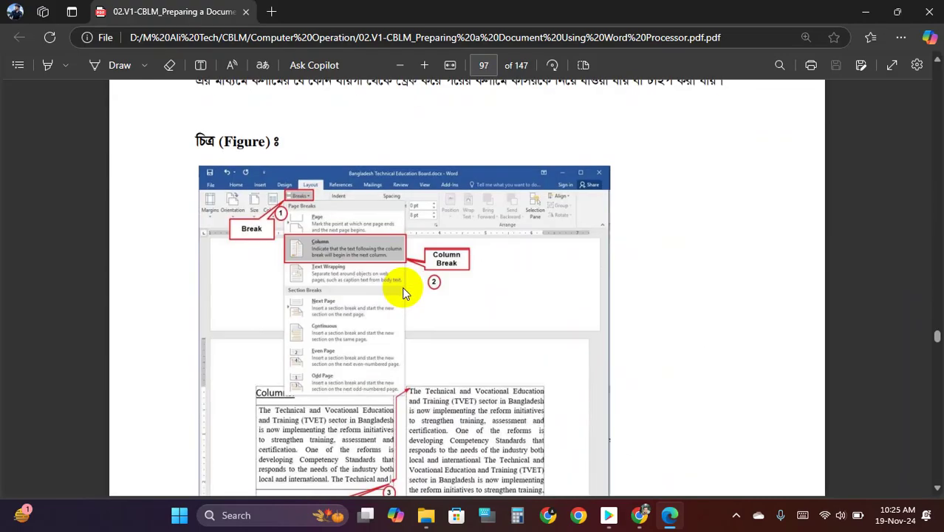
pyautogui.scroll(-15, 403, 292)
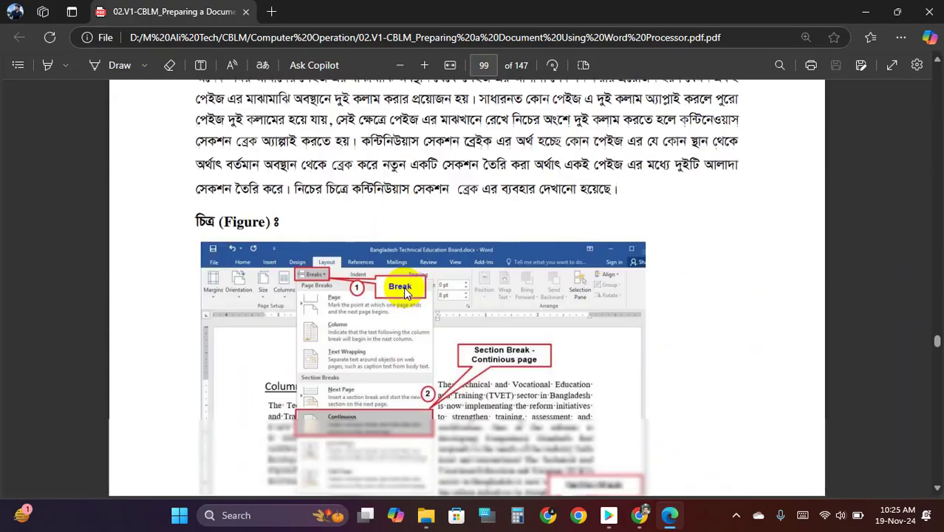
pyautogui.scroll(-15, 402, 288)
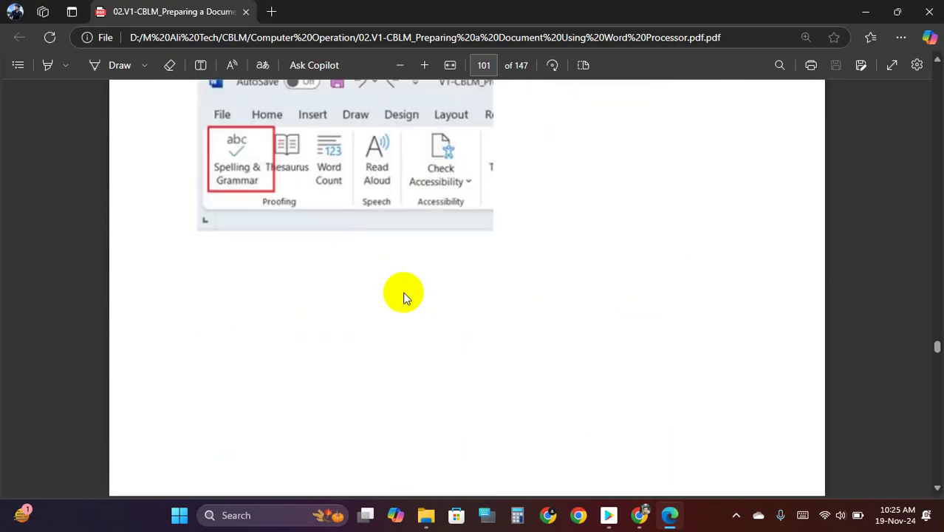
pyautogui.scroll(-15, 404, 296)
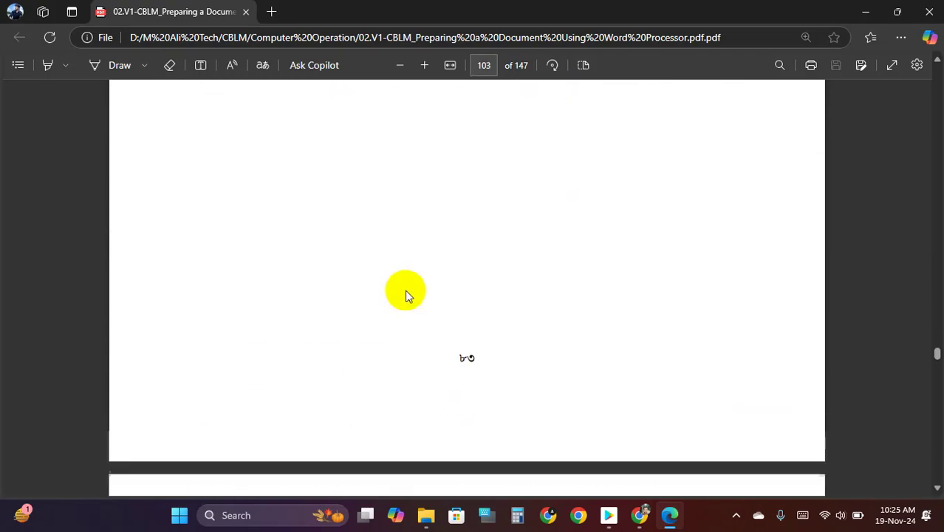
pyautogui.scroll(-15, 405, 295)
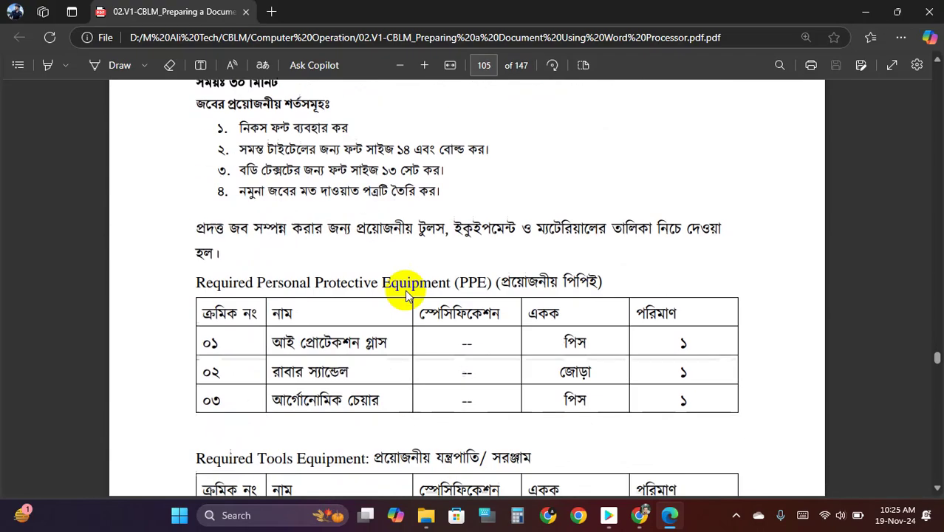
pyautogui.scroll(-15, 405, 294)
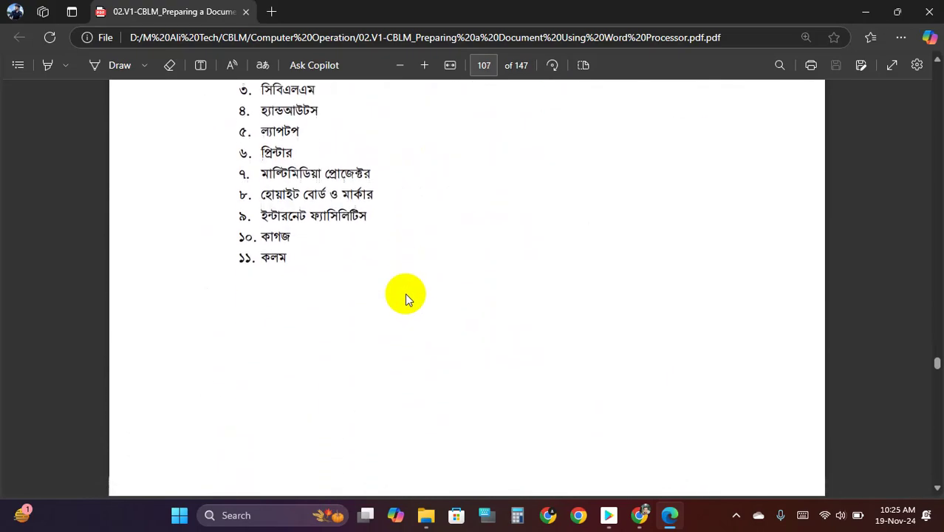
pyautogui.scroll(-15, 405, 295)
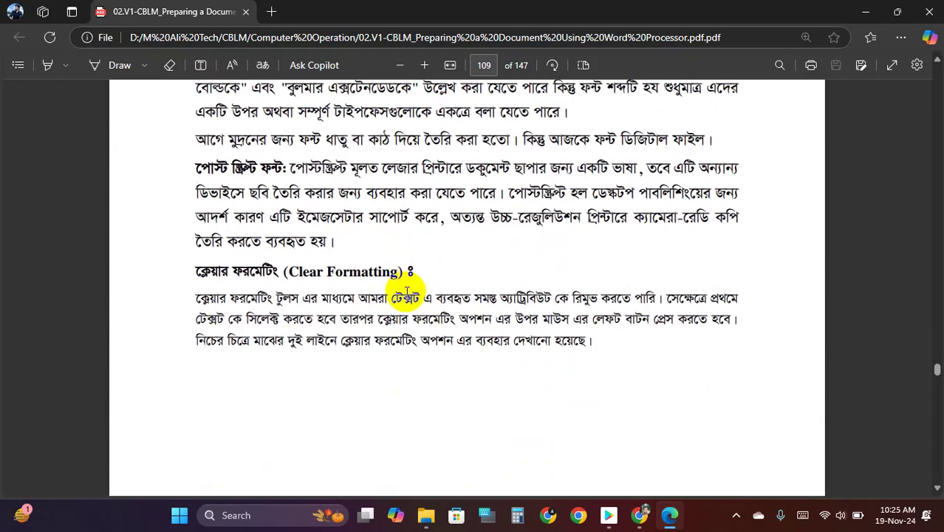
pyautogui.scroll(-15, 407, 300)
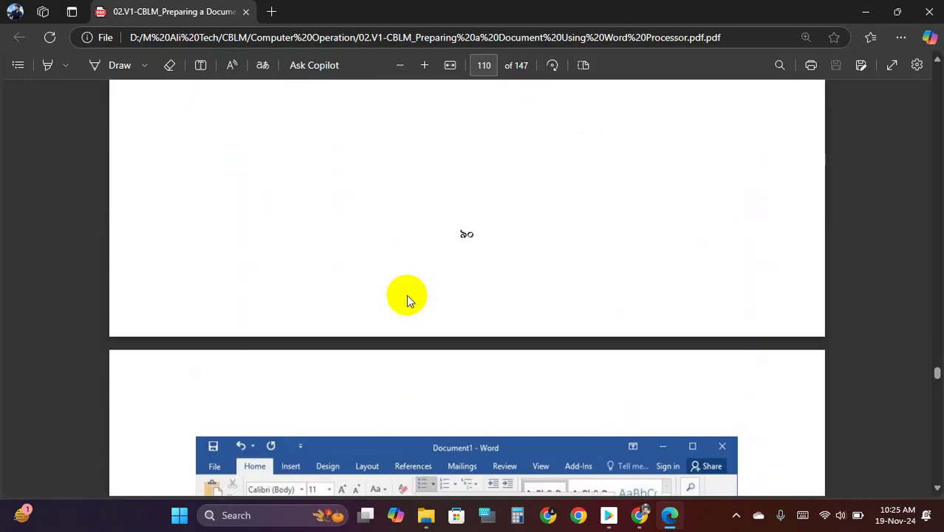
pyautogui.scroll(-15, 409, 297)
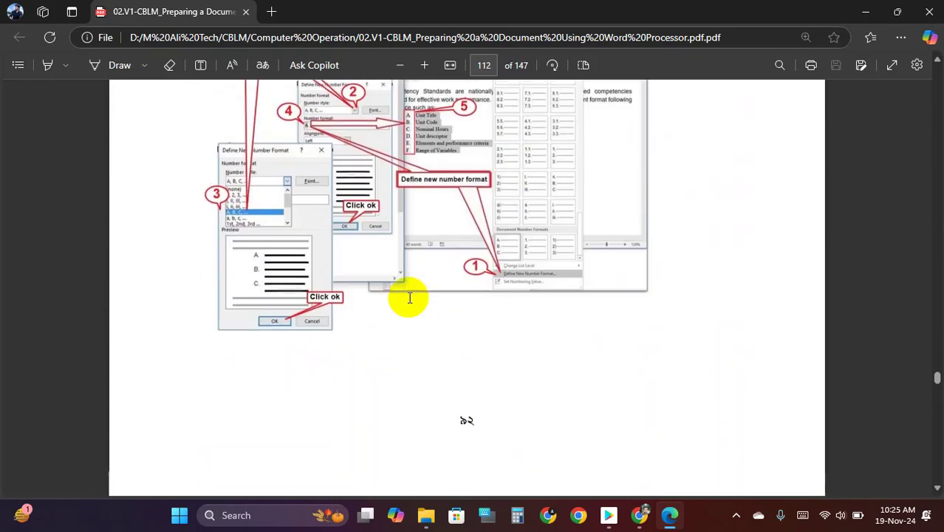
pyautogui.scroll(-15, 409, 297)
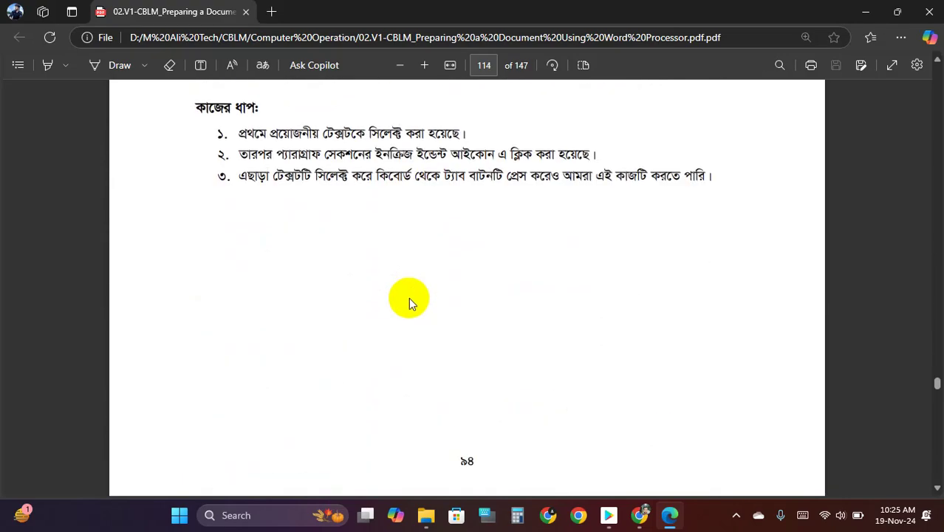
pyautogui.scroll(-15, 411, 304)
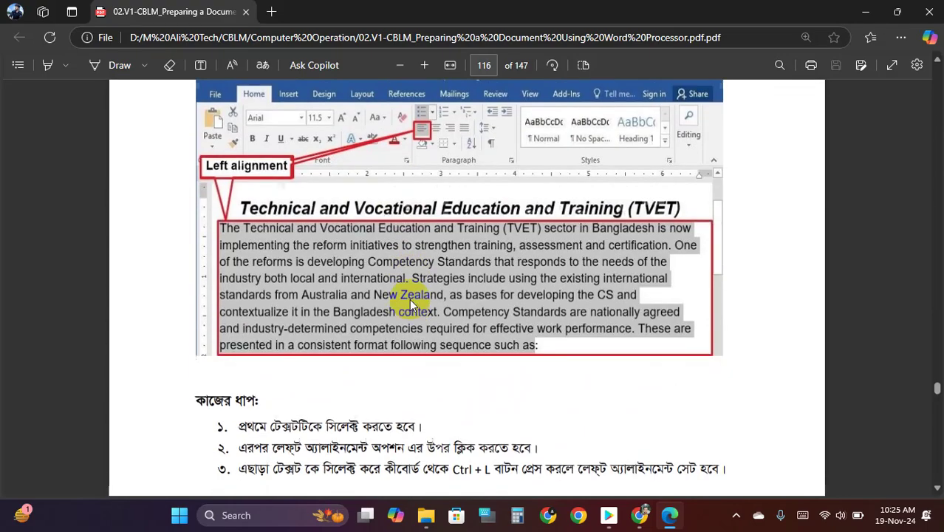
pyautogui.scroll(-12, 411, 306)
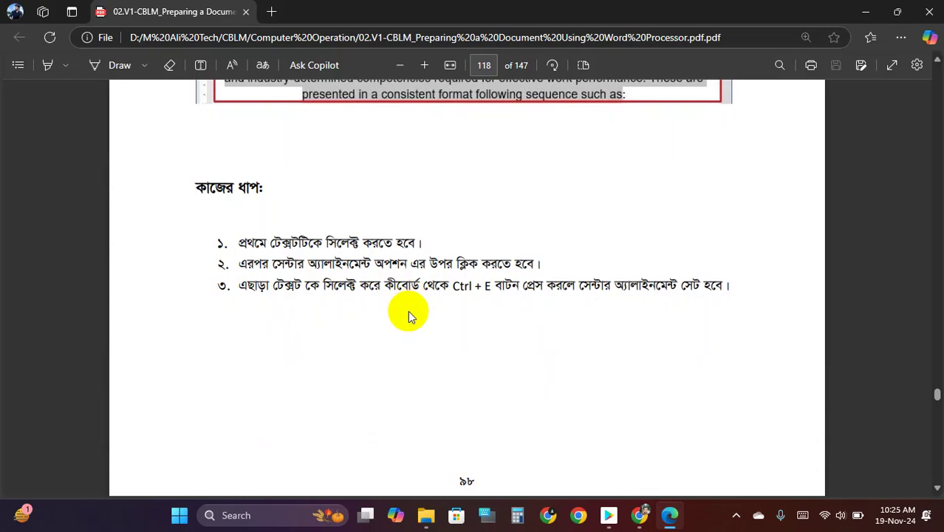
pyautogui.scroll(-8, 411, 316)
pyautogui.scroll(-10, 417, 290)
pyautogui.scroll(-12, 417, 290)
pyautogui.scroll(-18, 417, 289)
pyautogui.scroll(-20, 417, 289)
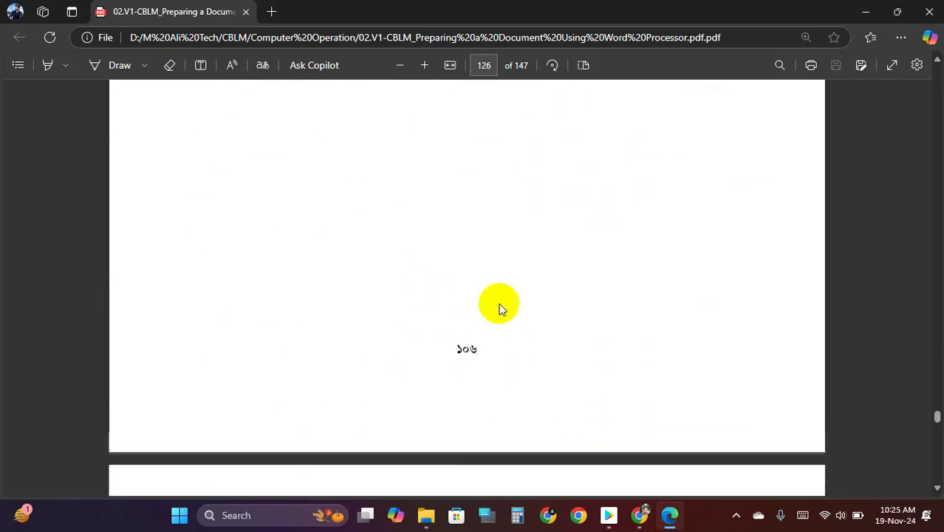
pyautogui.scroll(-5, 444, 296)
pyautogui.moveTo(935, 420); pyautogui.dragTo(940, 302)
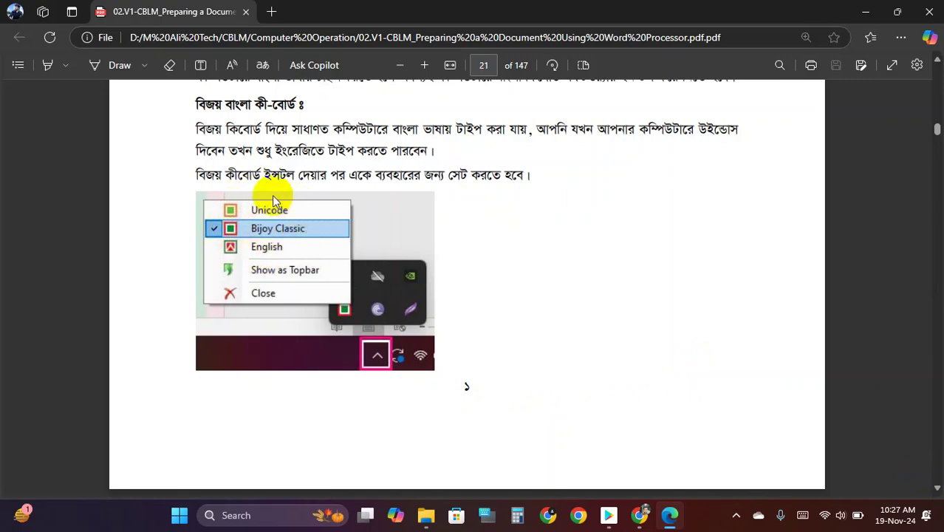
# - Scroll to page 23 so the Avro Phonetic layout chart is displayed
pyautogui.scroll(-10, 317, 251)
pyautogui.scroll(-15, 341, 281)
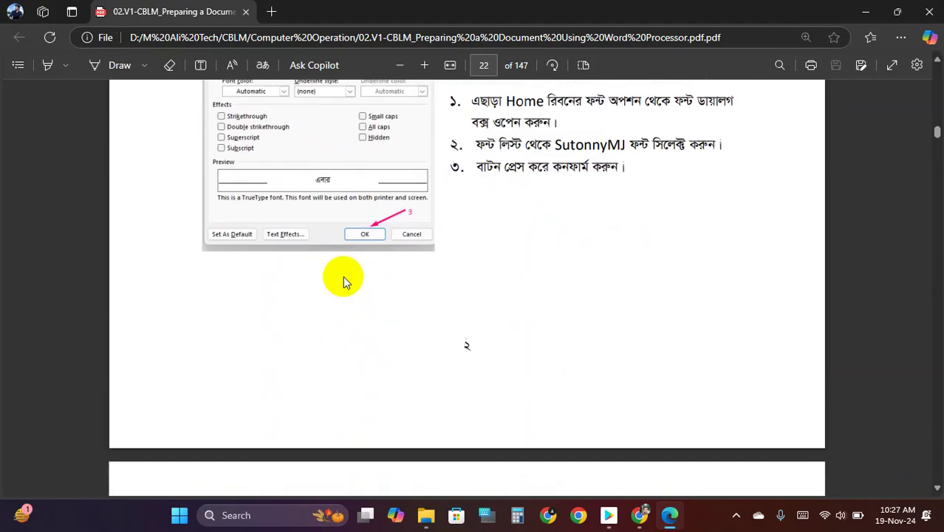
pyautogui.scroll(2, 371, 285)
pyautogui.scroll(3, 371, 284)
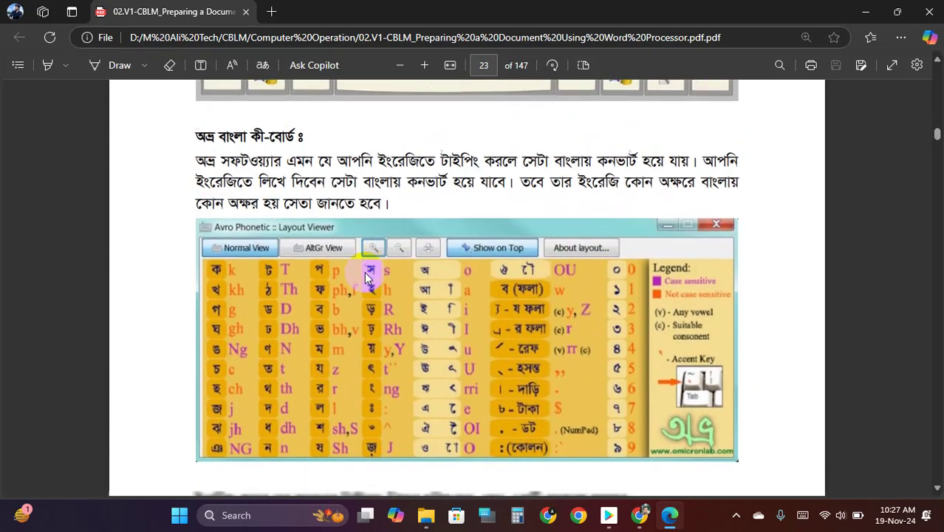
pyautogui.scroll(-5, 372, 273)
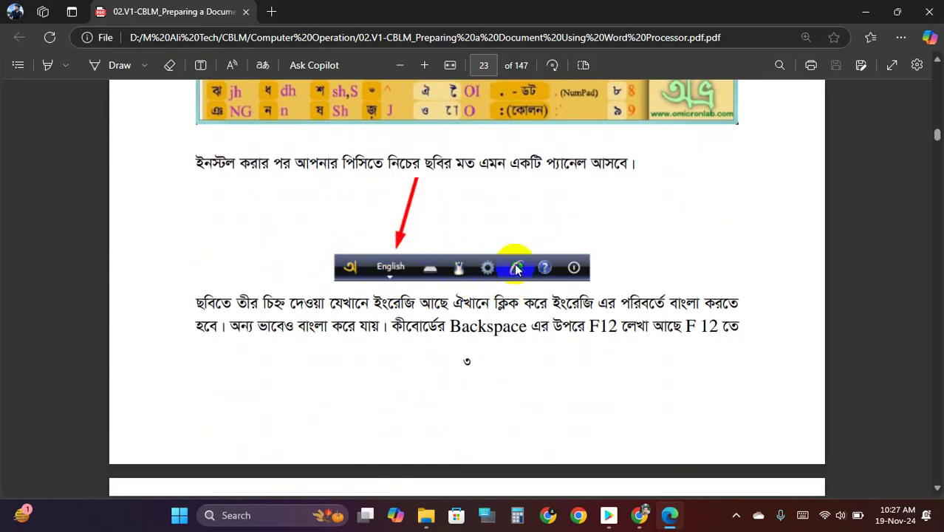
# - Restore the Avro top bar from the tray menu and reposition it on screen
pyautogui.click(742, 516)
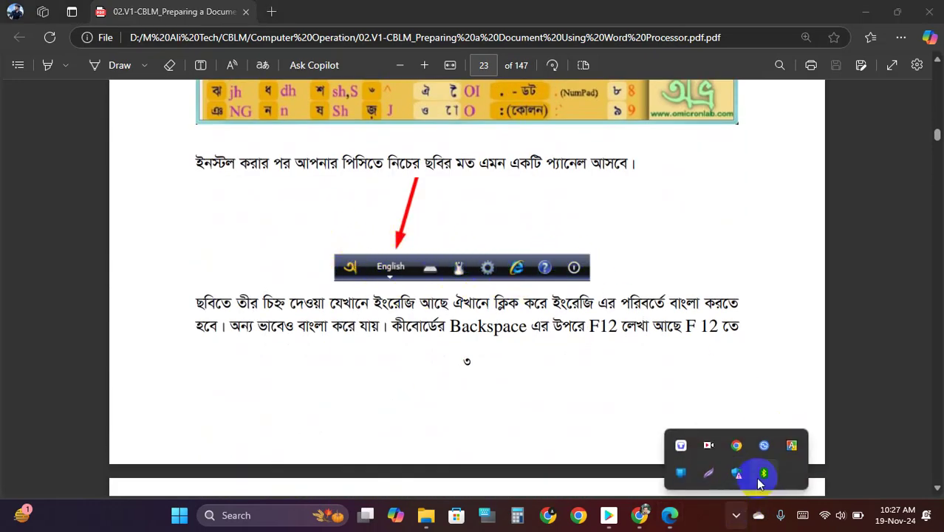
pyautogui.rightClick(787, 457)
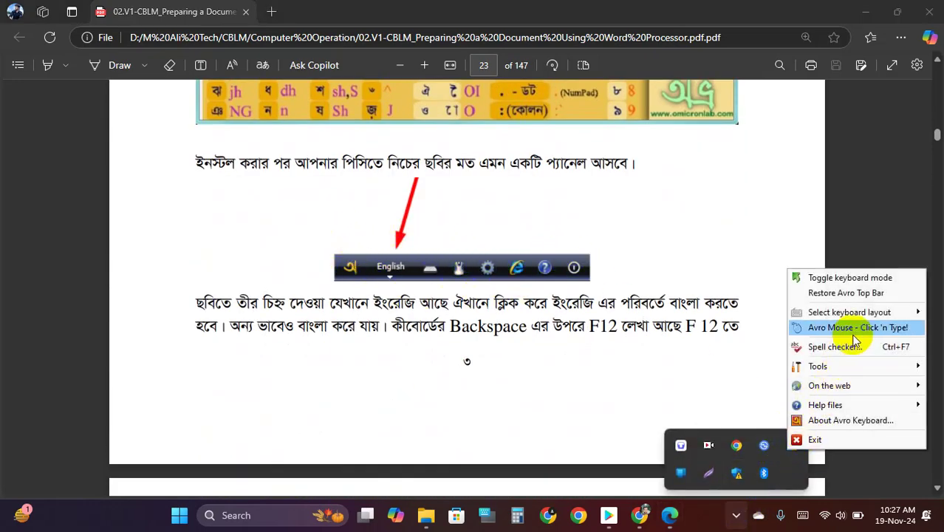
pyautogui.click(858, 294)
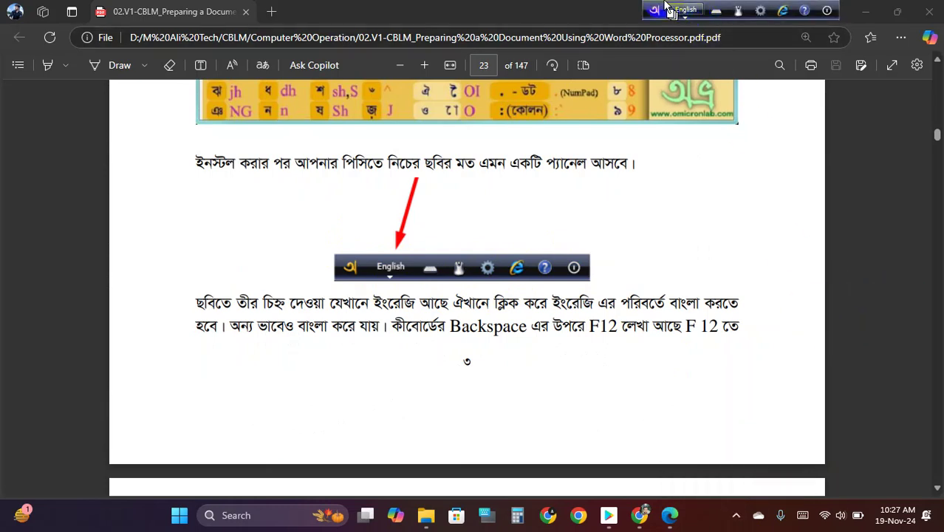
pyautogui.moveTo(675, 15)
pyautogui.mouseDown()
pyautogui.moveTo(669, 145)
pyautogui.moveTo(694, 87)
pyautogui.moveTo(683, 12)
pyautogui.moveTo(676, 14)
pyautogui.mouseUp()
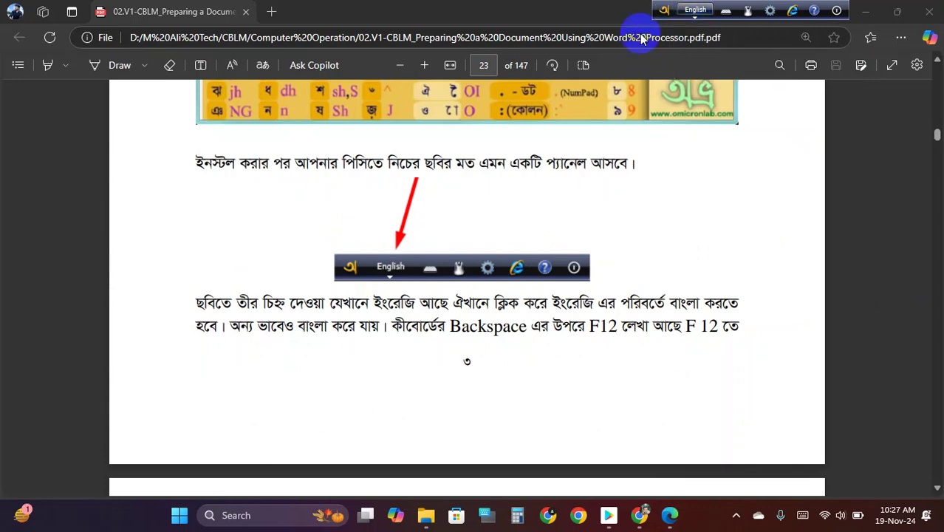
# - Scroll the PDF up from page 23 to the Bijoy keyboard section on page 21
pyautogui.scroll(5, 497, 207)
pyautogui.scroll(10, 497, 207)
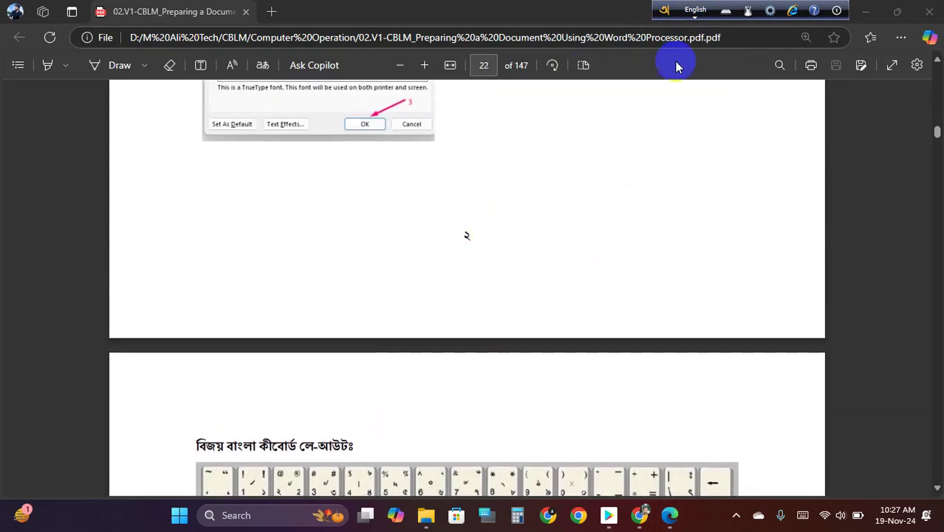
pyautogui.scroll(10, 344, 125)
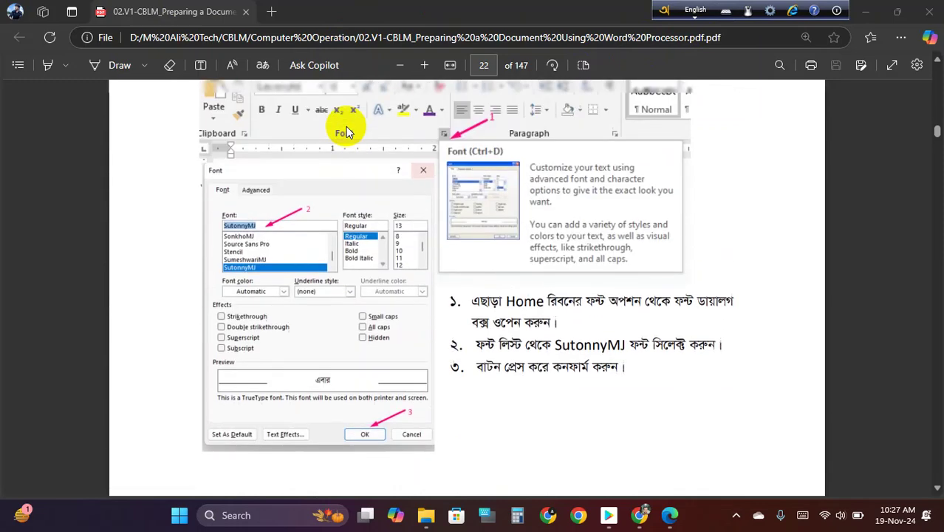
pyautogui.scroll(5, 350, 175)
pyautogui.scroll(-3, 421, 238)
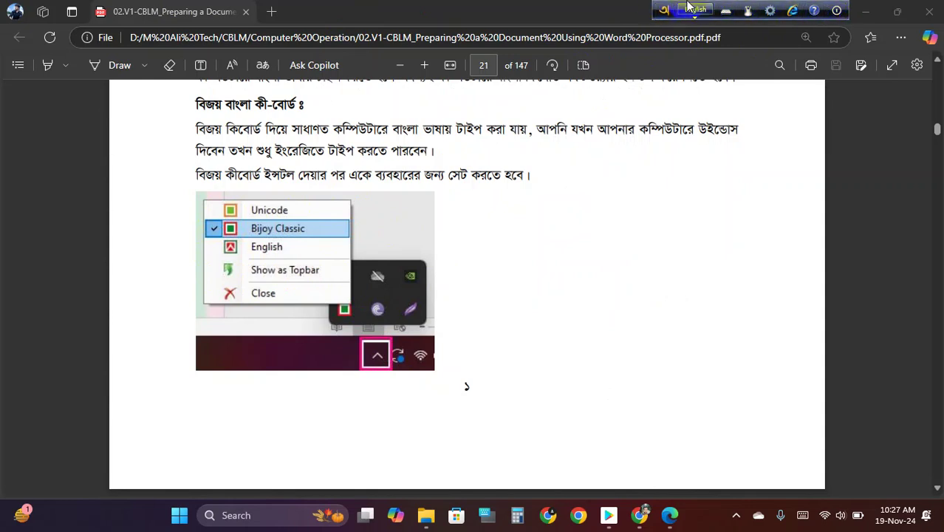
pyautogui.moveTo(667, 6)
pyautogui.mouseDown()
pyautogui.moveTo(578, 6)
pyautogui.moveTo(650, 6)
pyautogui.mouseUp()
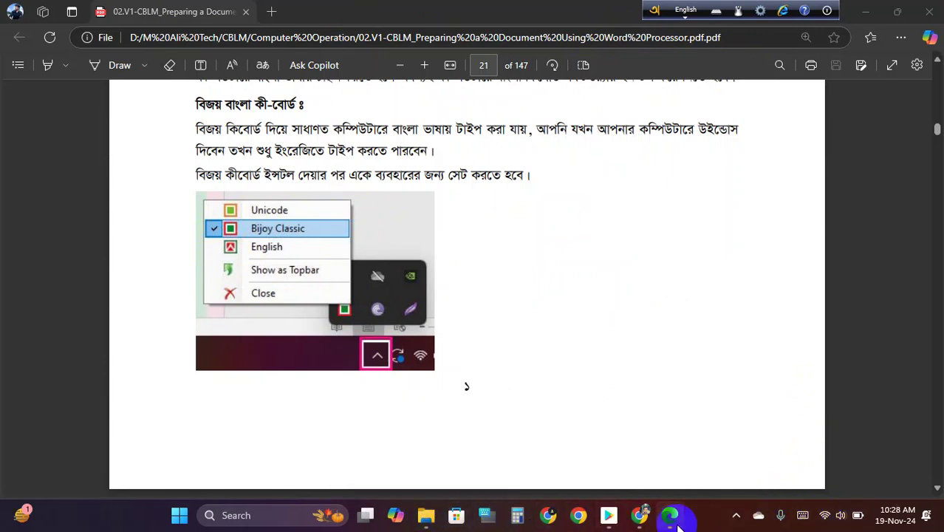
pyautogui.moveTo(678, 526)
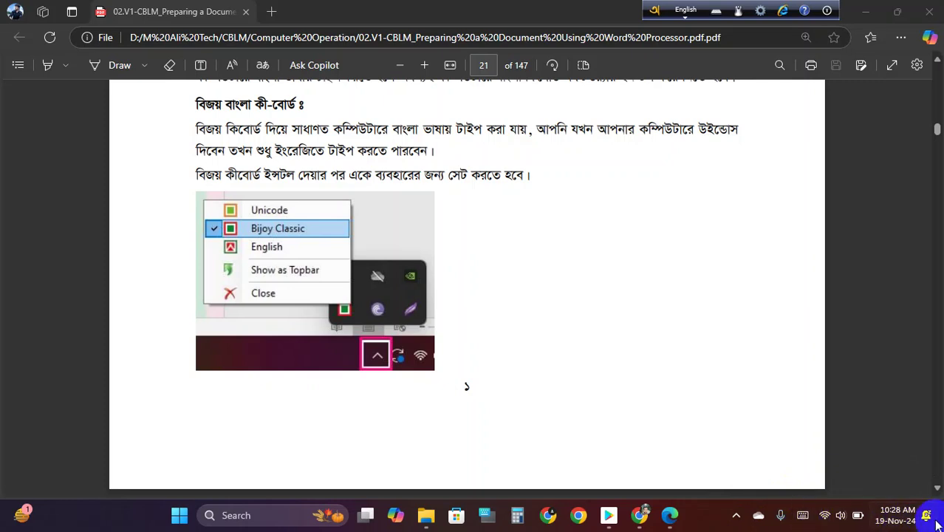
# - Clear all notifications and turn off Do not disturb
pyautogui.click(905, 515)
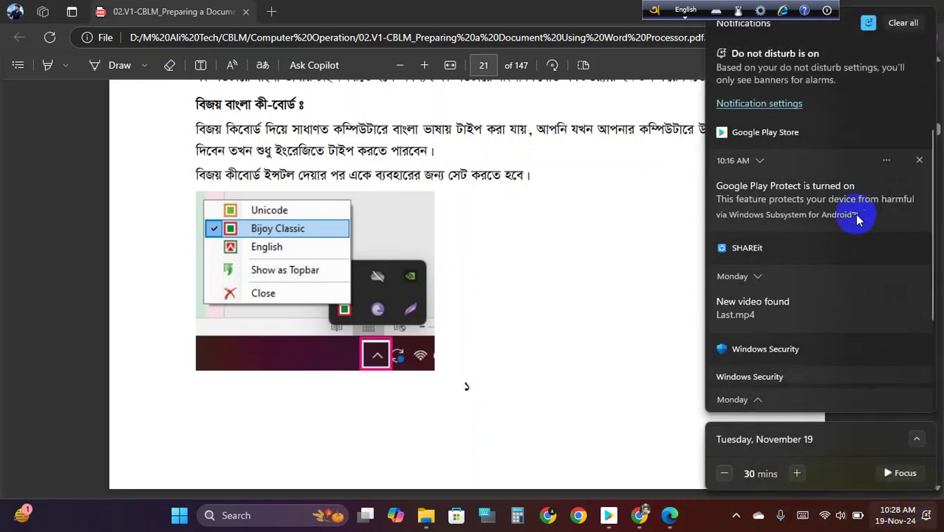
pyautogui.scroll(-3, 836, 344)
pyautogui.scroll(3, 836, 344)
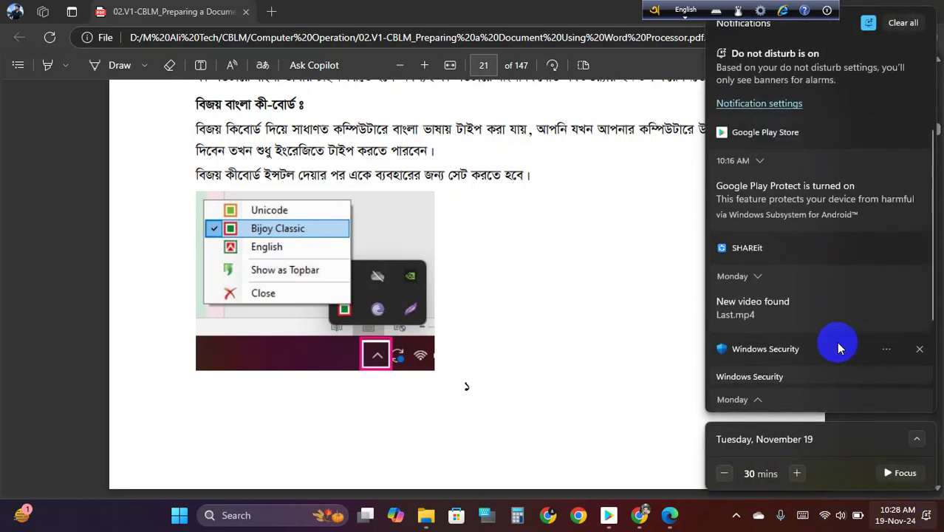
pyautogui.scroll(-3, 835, 345)
pyautogui.scroll(3, 843, 311)
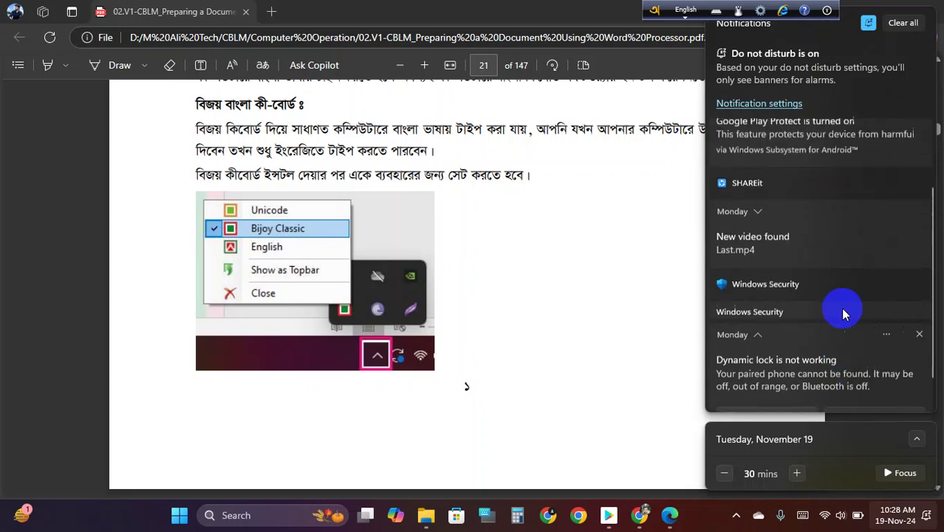
pyautogui.click(913, 24)
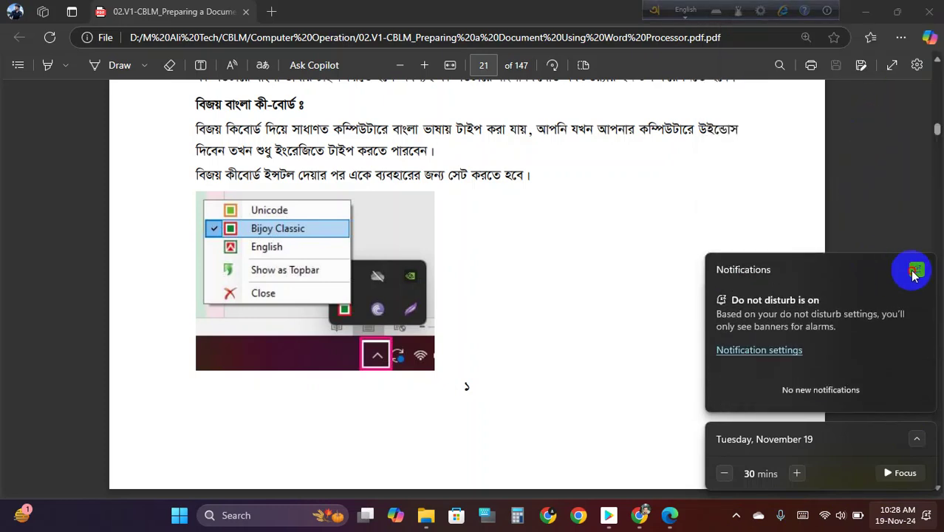
pyautogui.click(915, 270)
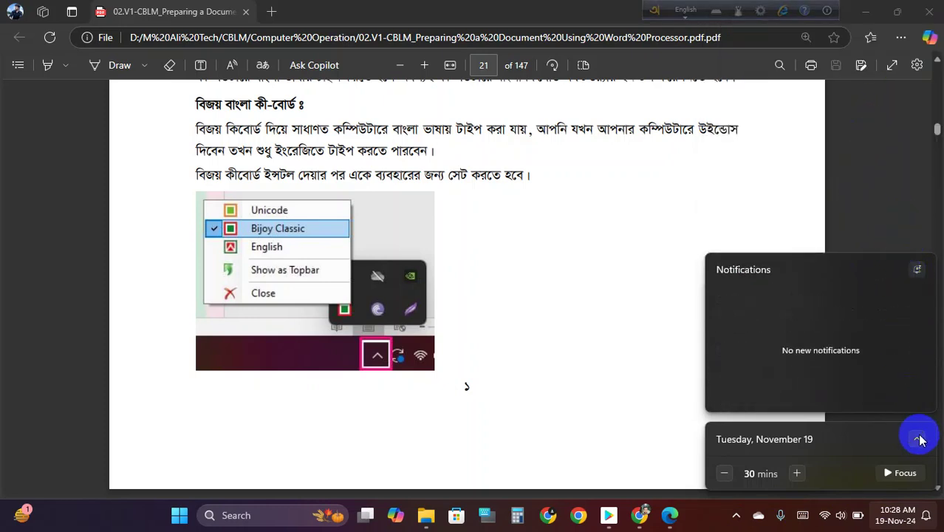
# - Expand and collapse the month calendar twice, then dismiss the notifications panel
pyautogui.click(916, 439)
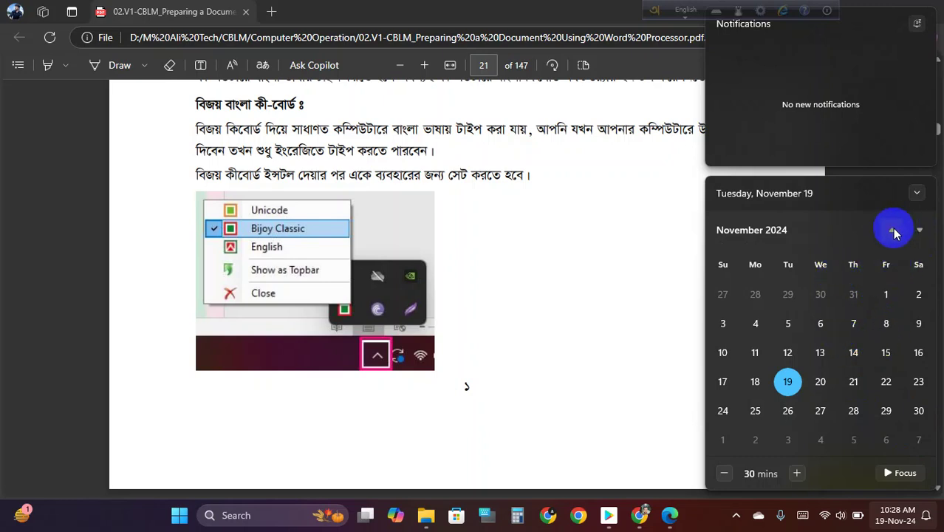
pyautogui.click(918, 193)
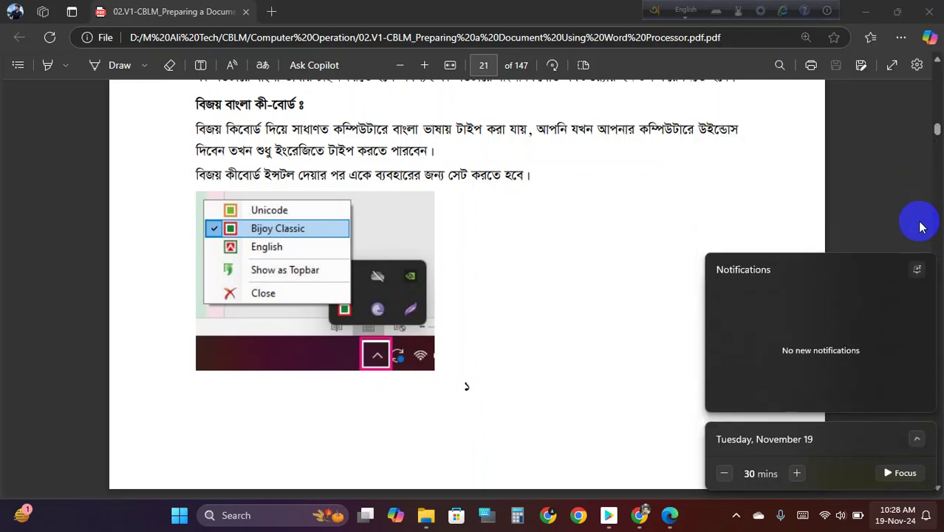
pyautogui.click(916, 442)
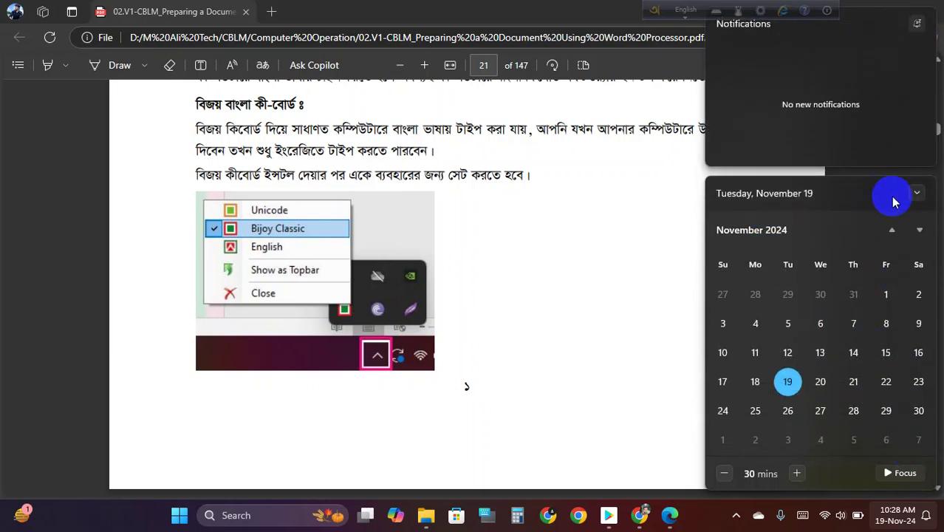
pyautogui.click(915, 194)
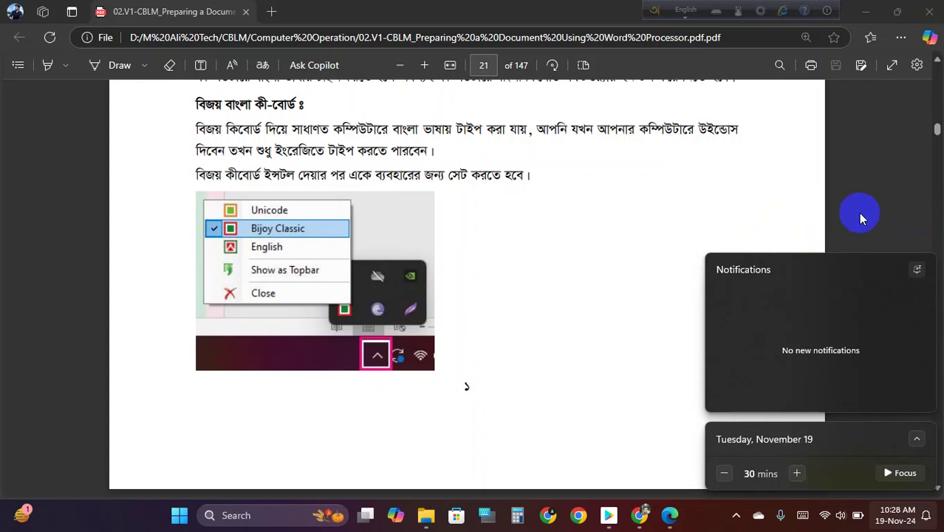
pyautogui.click(723, 205)
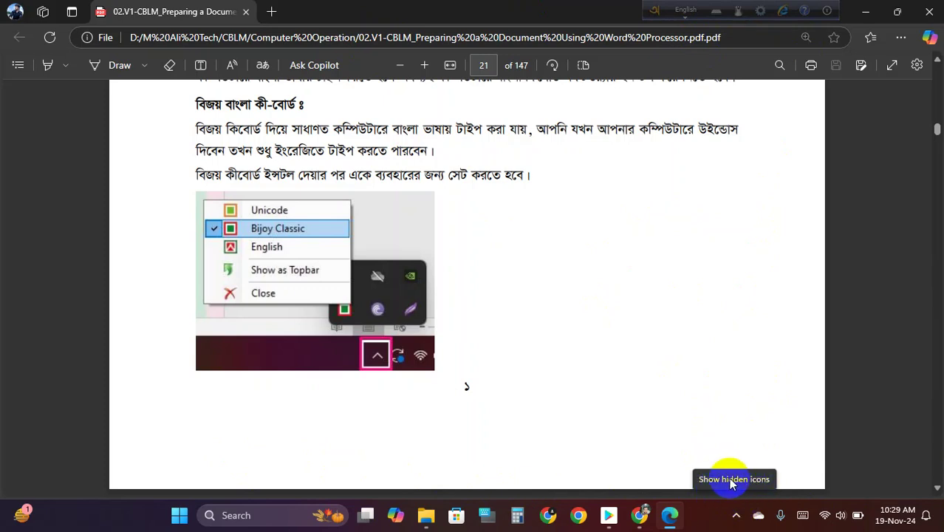
# - Check the hidden tray icons, then start a blank Word document, Document1
pyautogui.click(736, 515)
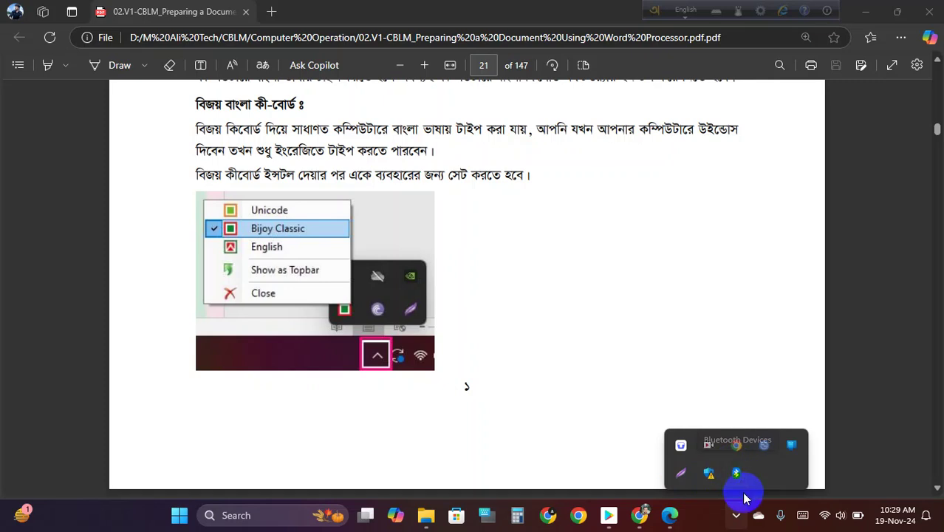
pyautogui.click(734, 519)
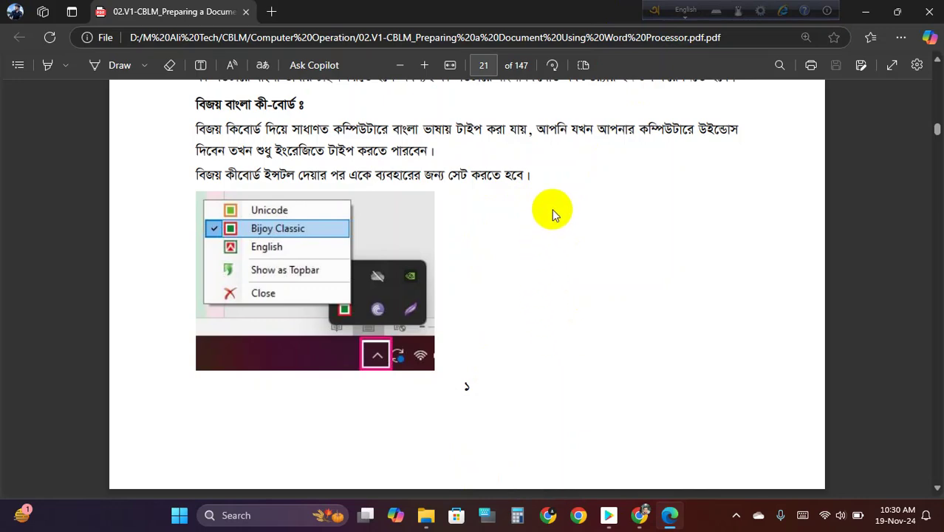
pyautogui.scroll(-4, 563, 270)
pyautogui.scroll(4, 572, 284)
pyautogui.scroll(2, 573, 285)
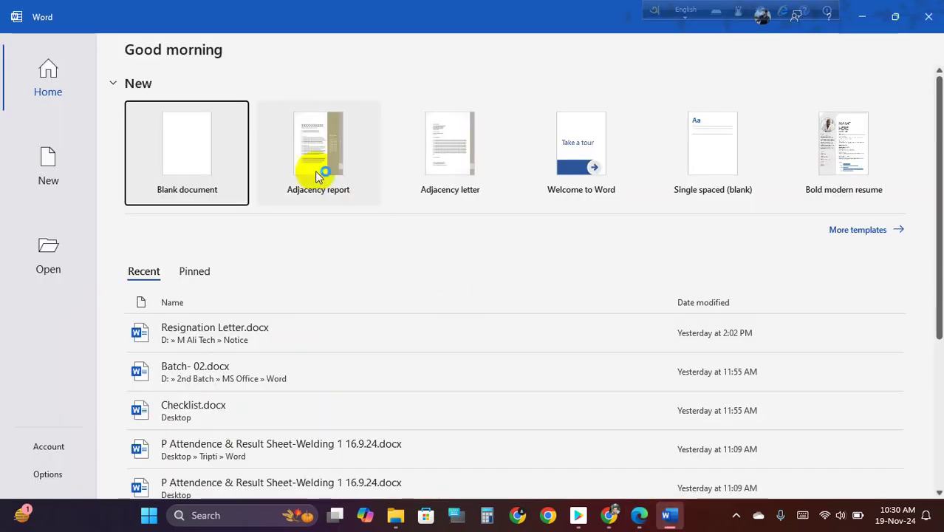
pyautogui.click(221, 148)
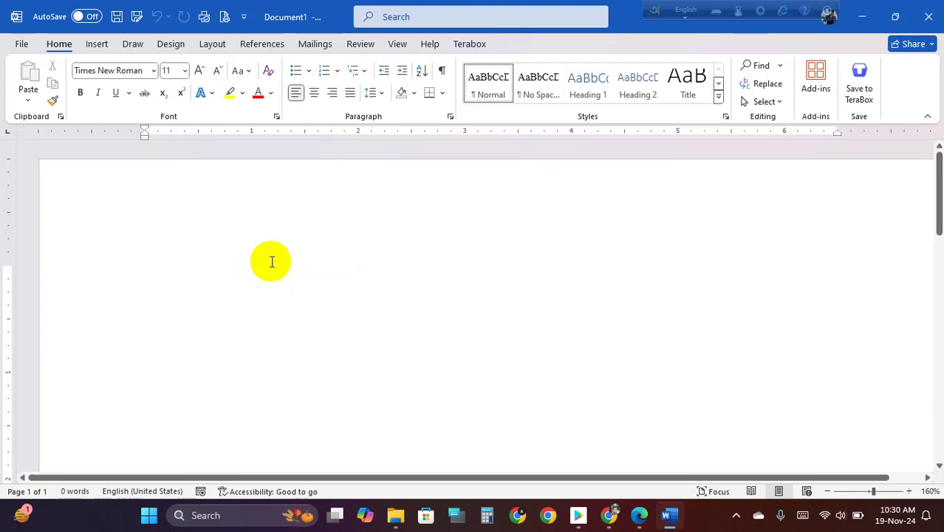
# - Type English test text, switch Avro to Bangla, and try phonetic Bengali typing on the page
pyautogui.write('msadf')
pyautogui.press('BackSpace')
pyautogui.press('BackSpace')
pyautogui.press('BackSpace')
pyautogui.press('BackSpace')
pyautogui.press('BackSpace')
pyautogui.press('BackSpace')
pyautogui.press('BackSpace')
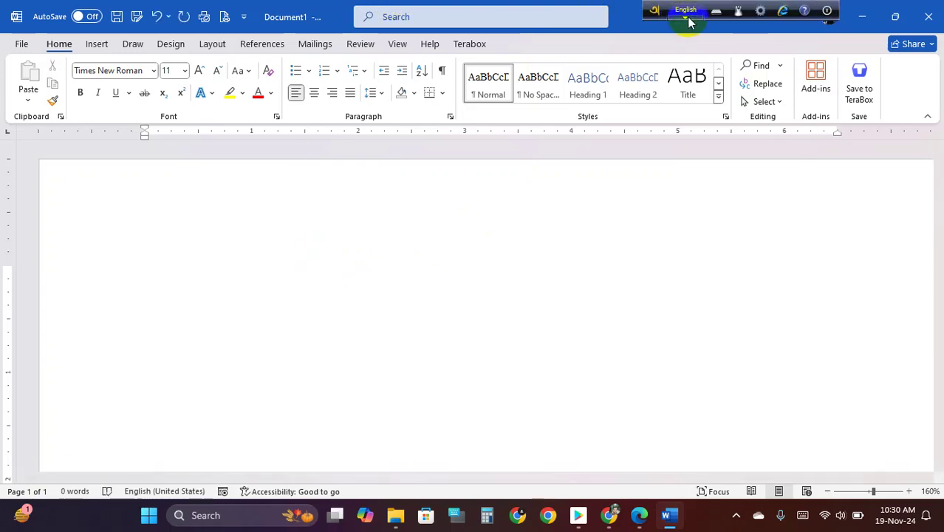
pyautogui.click(687, 19)
pyautogui.click(261, 286)
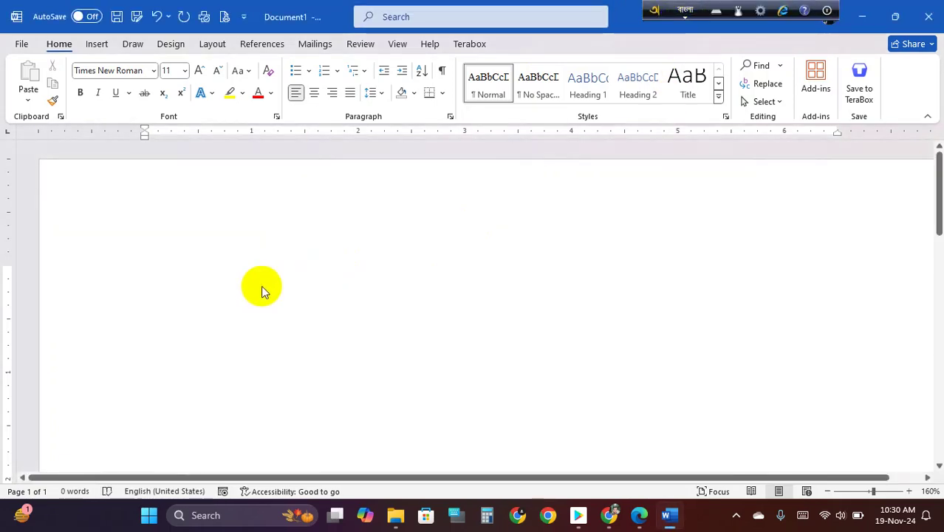
pyautogui.write('fkduhgdkfjh')
pyautogui.press('BackSpace')
pyautogui.press('BackSpace')
pyautogui.press('BackSpace')
pyautogui.press('BackSpace')
pyautogui.press('BackSpace')
pyautogui.press('BackSpace')
pyautogui.press('BackSpace')
pyautogui.press('BackSpace')
pyautogui.press('BackSpace')
pyautogui.press('BackSpace')
pyautogui.press('BackSpace')
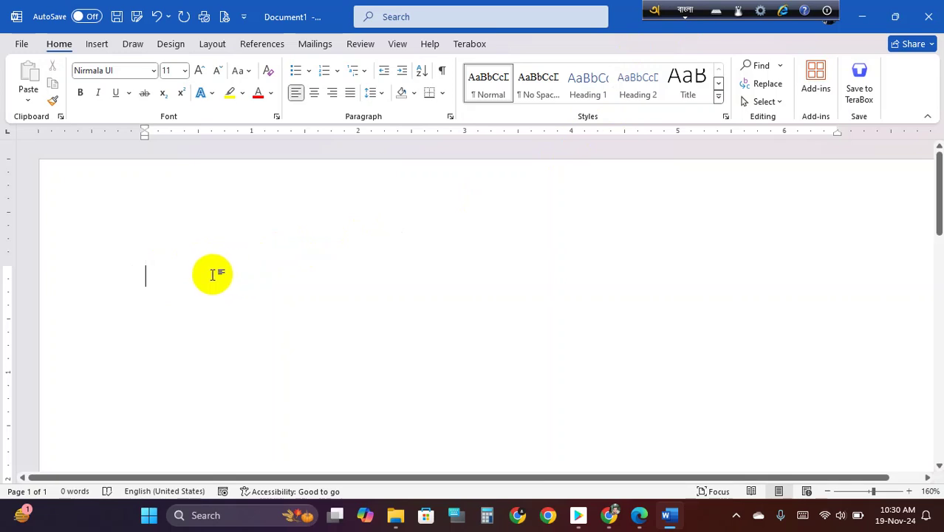
# - Toggle between English and Bangla with F12 while typing test text, then erase it all
pyautogui.write('dlkjgfdjg')
pyautogui.press('BackSpace')
pyautogui.press('BackSpace')
pyautogui.press('BackSpace')
pyautogui.press('BackSpace')
pyautogui.press('BackSpace')
pyautogui.press('BackSpace')
pyautogui.press('BackSpace')
pyautogui.press('BackSpace')
pyautogui.press('BackSpace')
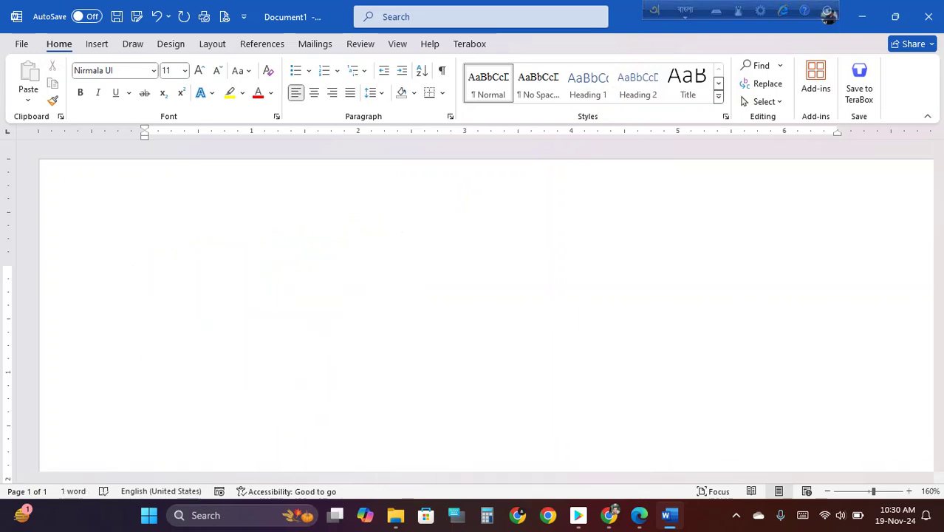
pyautogui.press('F12')
pyautogui.write('adijgkadfhg')
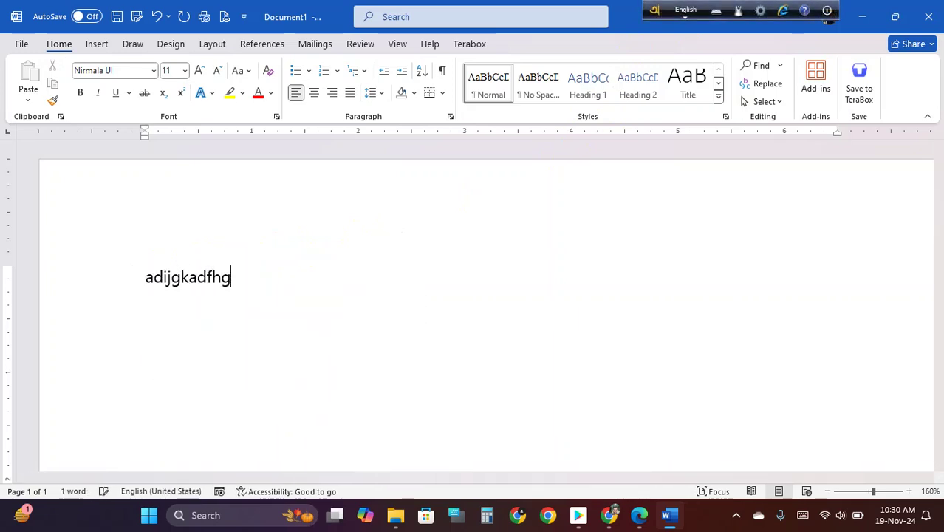
pyautogui.press('F12')
pyautogui.write('adiljgakd')
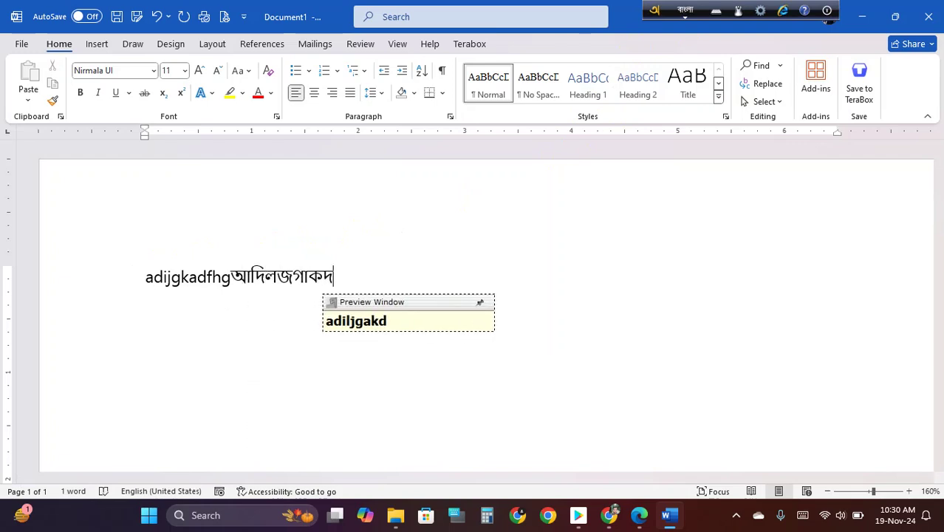
pyautogui.press('BackSpace')
pyautogui.press('BackSpace')
pyautogui.press('BackSpace')
pyautogui.press('BackSpace')
pyautogui.press('BackSpace')
pyautogui.press('BackSpace')
pyautogui.press('BackSpace')
pyautogui.press('BackSpace')
pyautogui.press('BackSpace')
pyautogui.press('BackSpace')
pyautogui.press('BackSpace')
pyautogui.press('BackSpace')
pyautogui.press('BackSpace')
pyautogui.press('BackSpace')
pyautogui.press('BackSpace')
pyautogui.press('BackSpace')
pyautogui.press('BackSpace')
pyautogui.press('BackSpace')
pyautogui.press('BackSpace')
pyautogui.press('BackSpace')
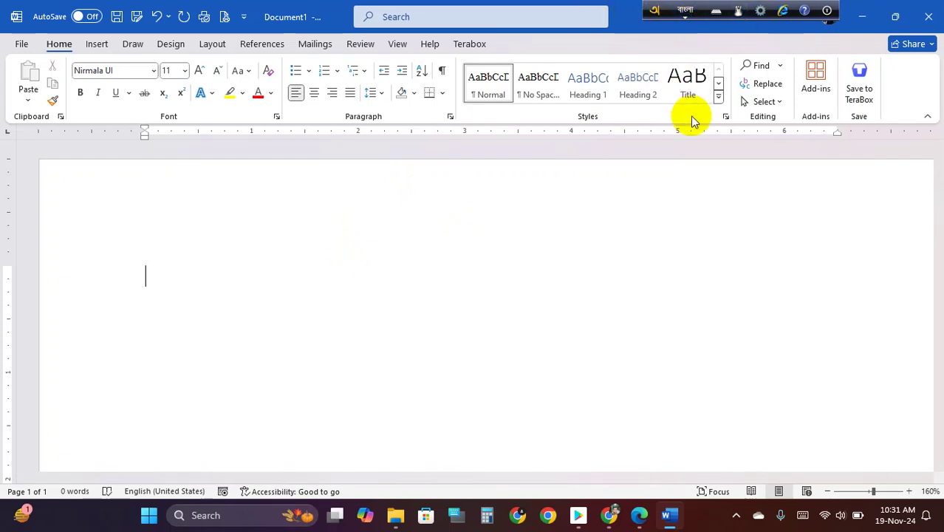
pyautogui.press('F12')
pyautogui.press('F12')
pyautogui.press('F12')
pyautogui.press('F12')
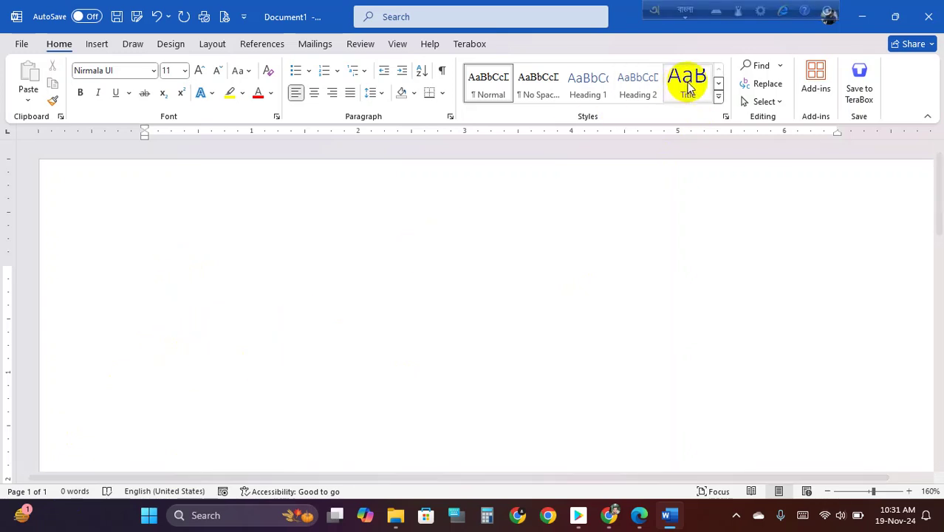
# - Shift the Avro language bar slightly left and open its Bangla keyboard layout menu
pyautogui.moveTo(656, 9); pyautogui.dragTo(621, 8)
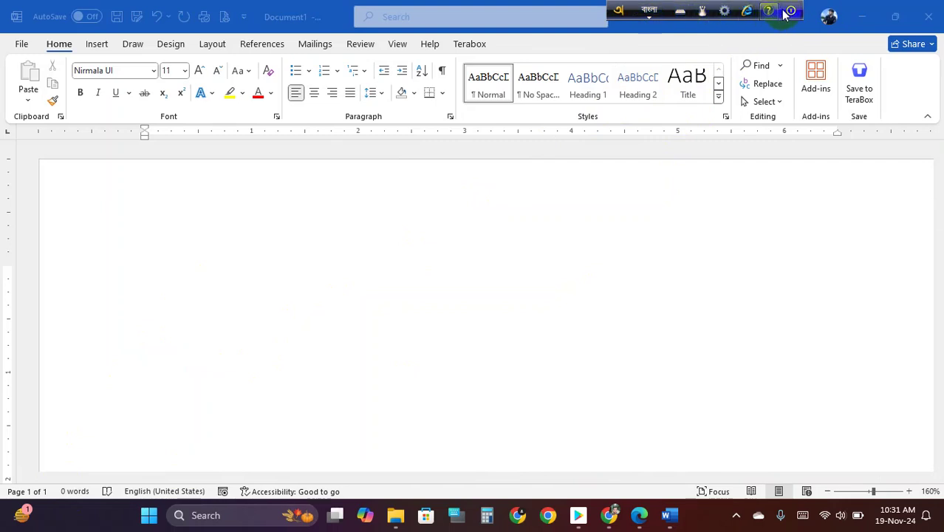
pyautogui.click(647, 11)
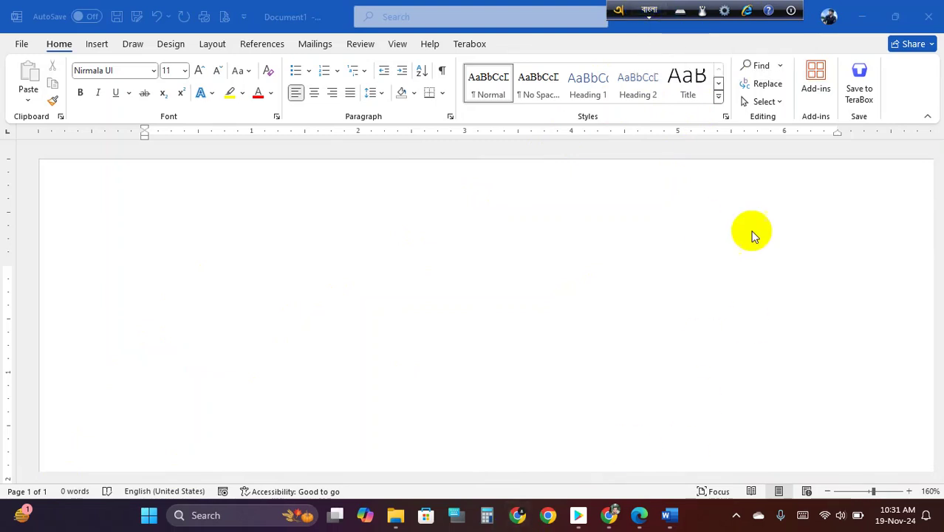
pyautogui.click(650, 11)
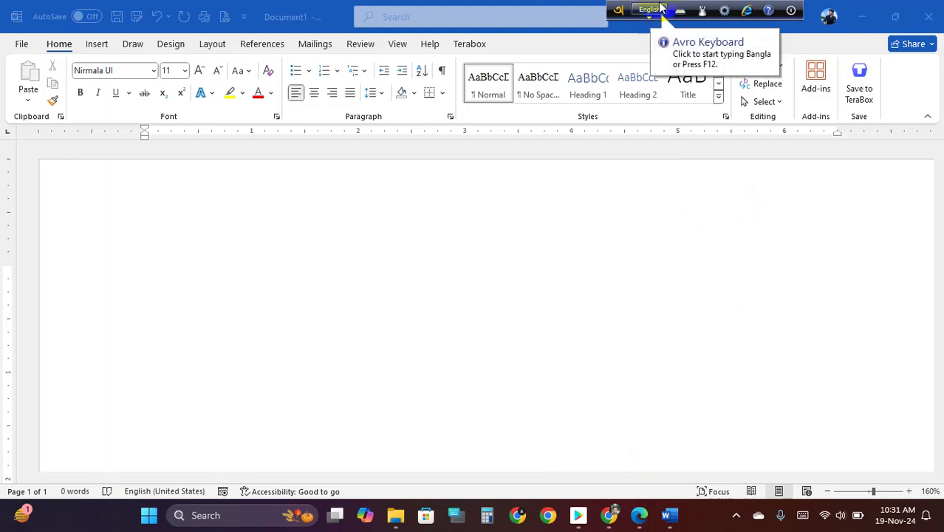
pyautogui.click(653, 22)
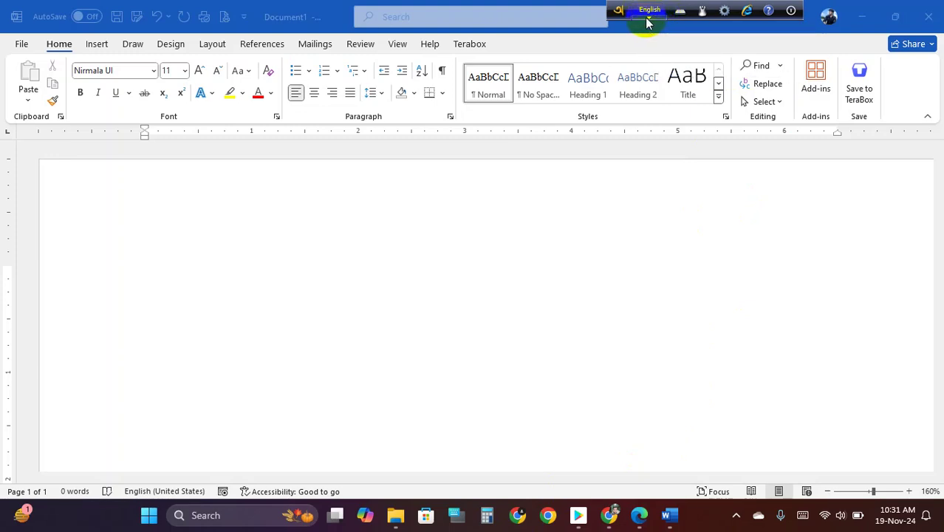
pyautogui.click(648, 22)
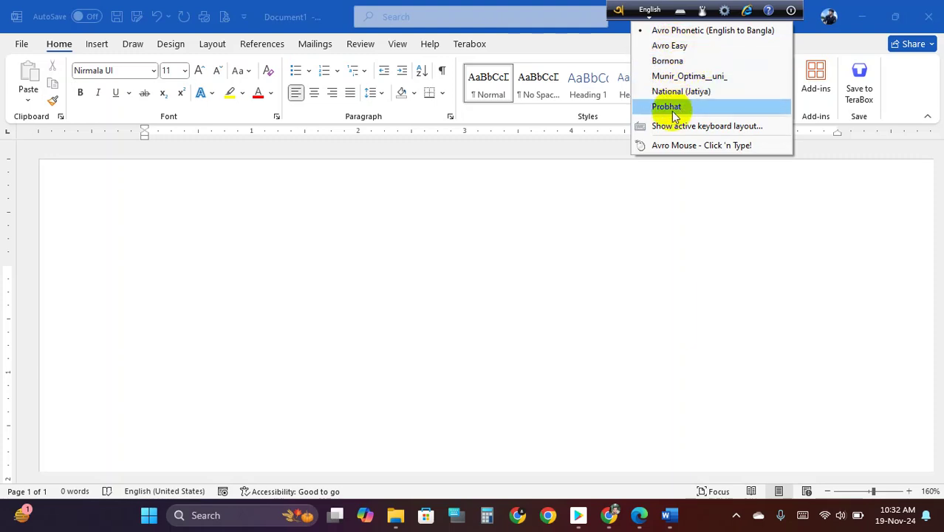
# - View the Avro Phonetic layout chart, then switch to Avro Easy and view its chart
pyautogui.click(722, 126)
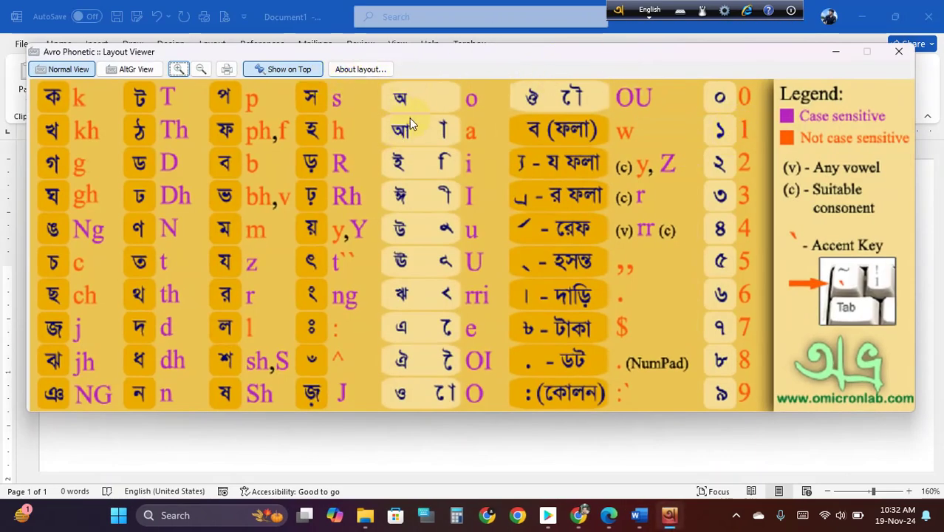
pyautogui.click(899, 54)
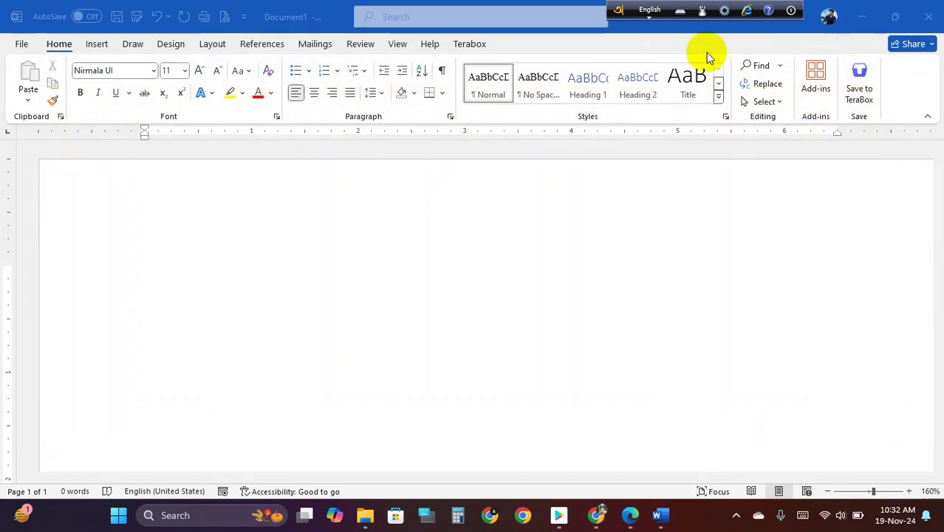
pyautogui.click(651, 15)
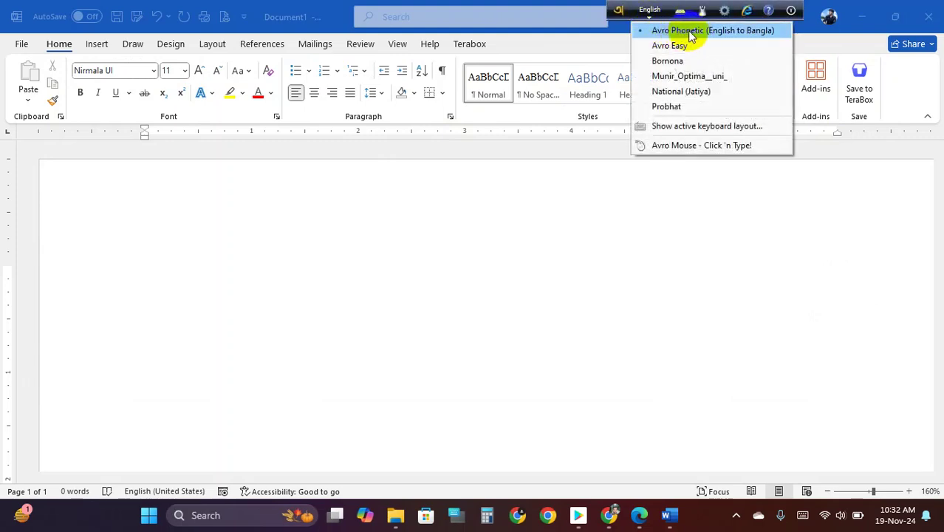
pyautogui.click(694, 47)
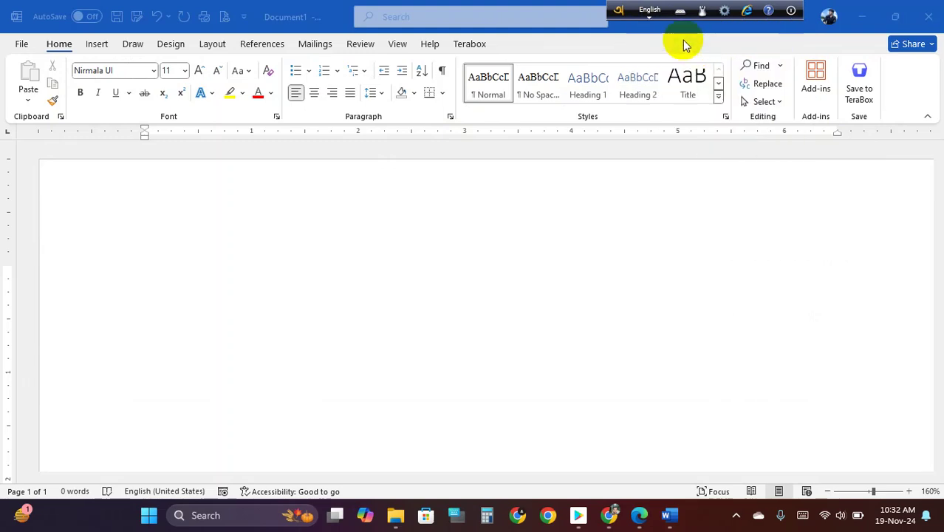
pyautogui.click(652, 15)
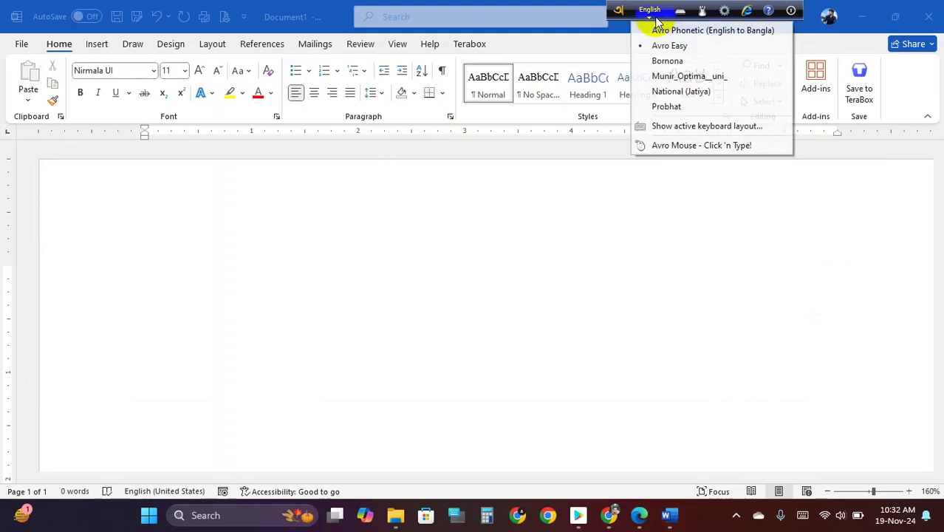
pyautogui.click(708, 127)
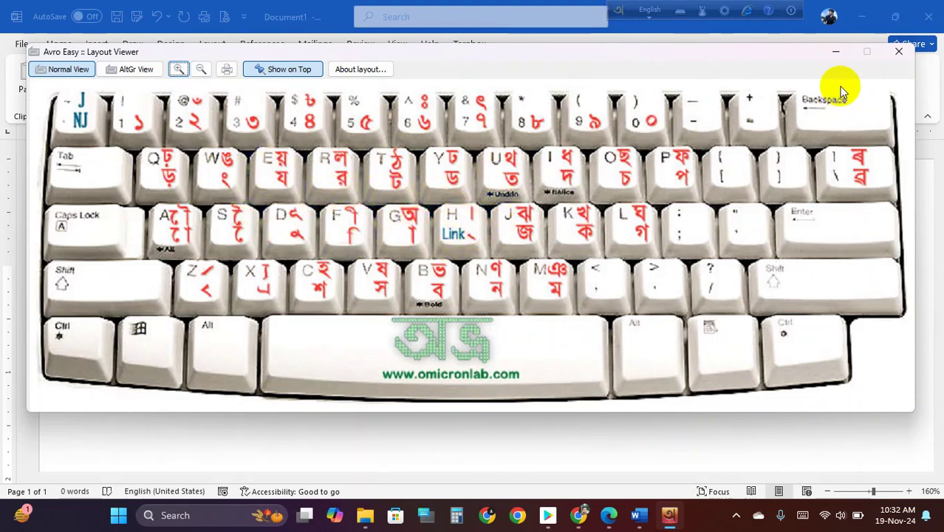
pyautogui.click(898, 51)
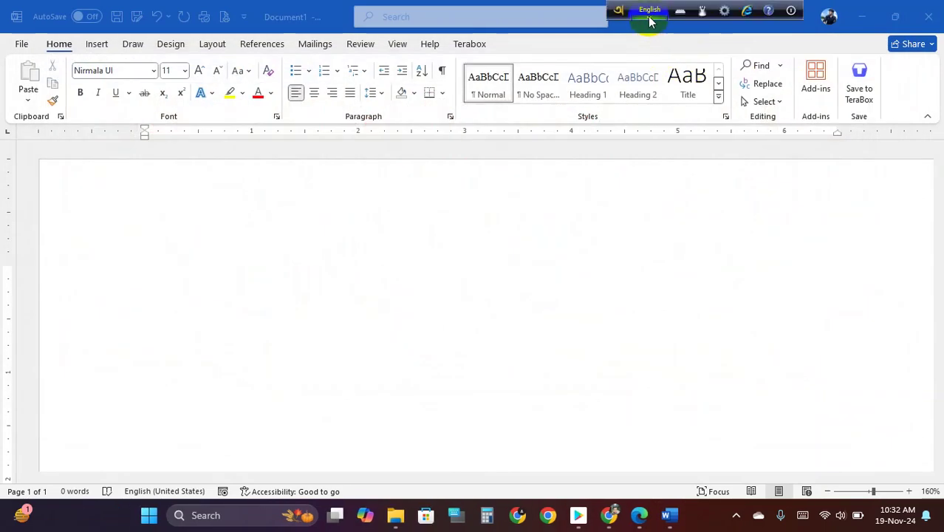
# - Switch the active layout to Bornona and view its layout chart
pyautogui.click(650, 10)
pyautogui.click(682, 60)
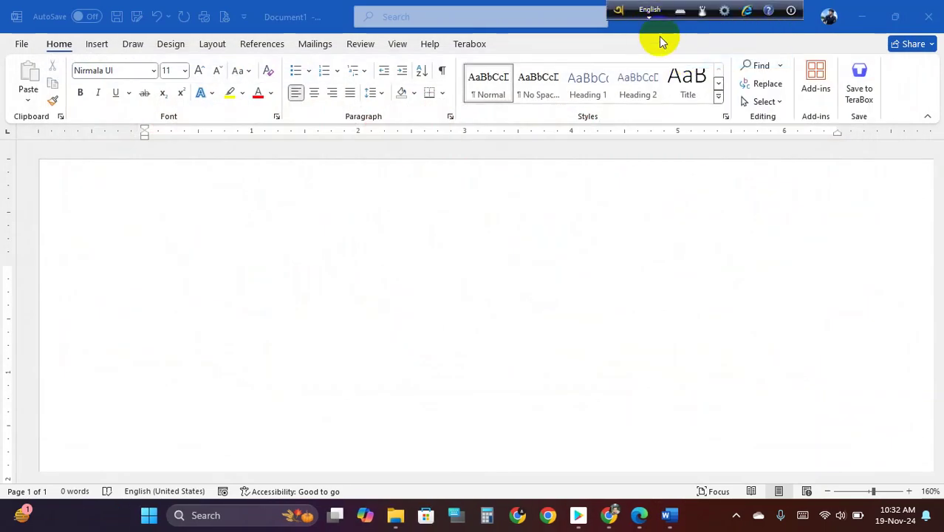
pyautogui.click(650, 10)
pyautogui.click(698, 126)
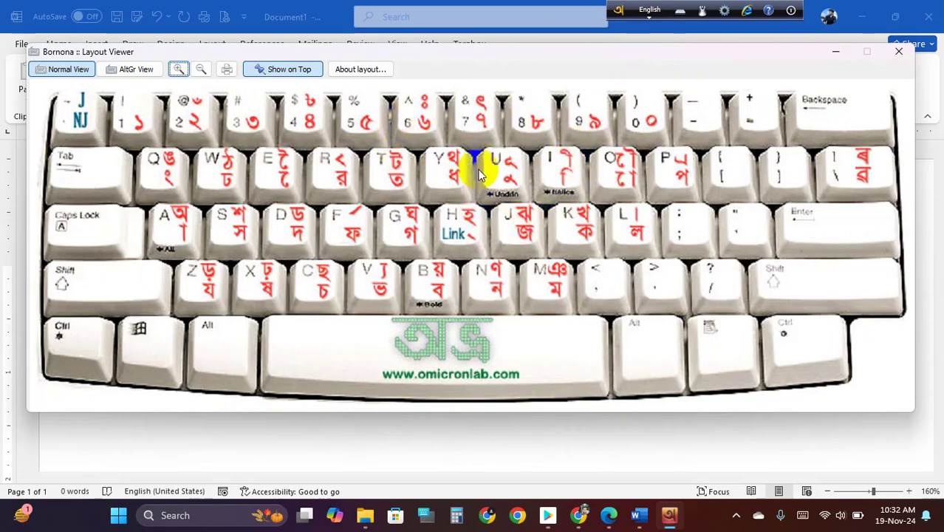
pyautogui.click(899, 51)
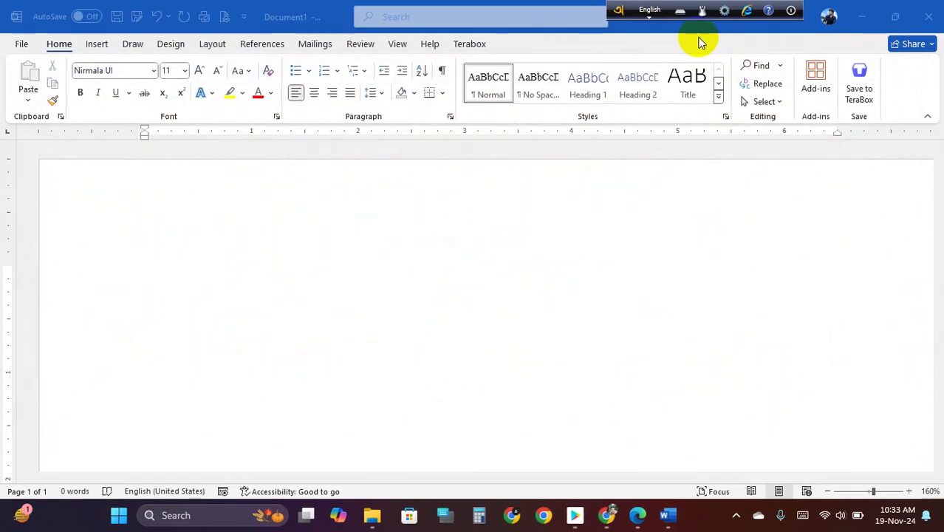
# - Switch to Probhat and view its chart, then make Avro Easy the active layout again
pyautogui.click(650, 11)
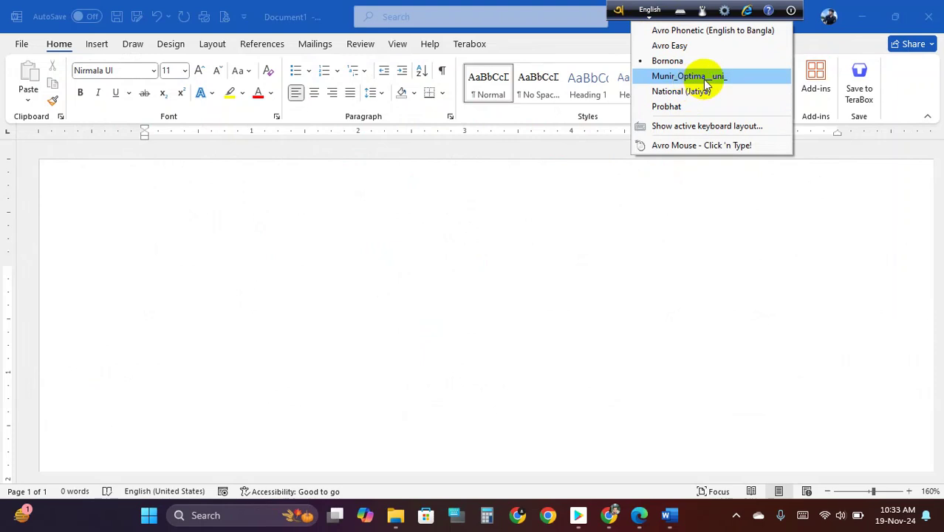
pyautogui.click(686, 107)
pyautogui.click(651, 12)
pyautogui.click(689, 127)
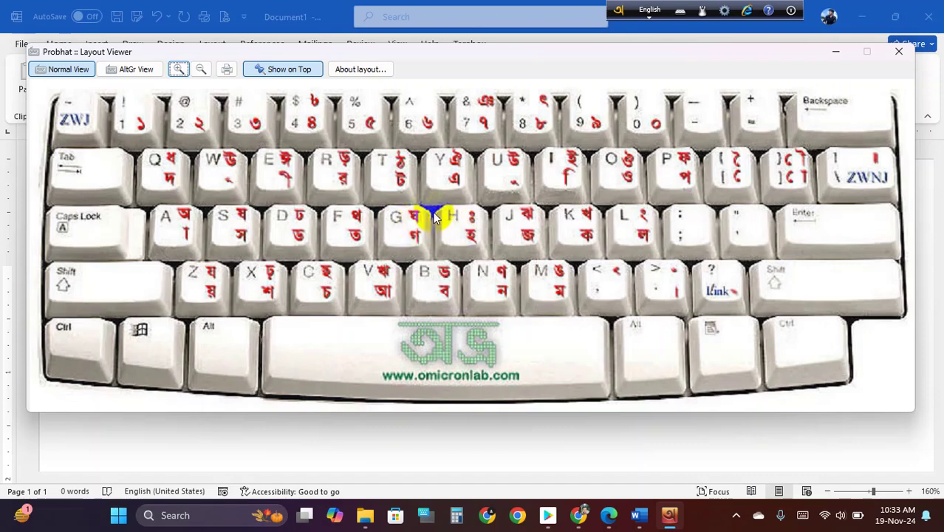
pyautogui.click(900, 59)
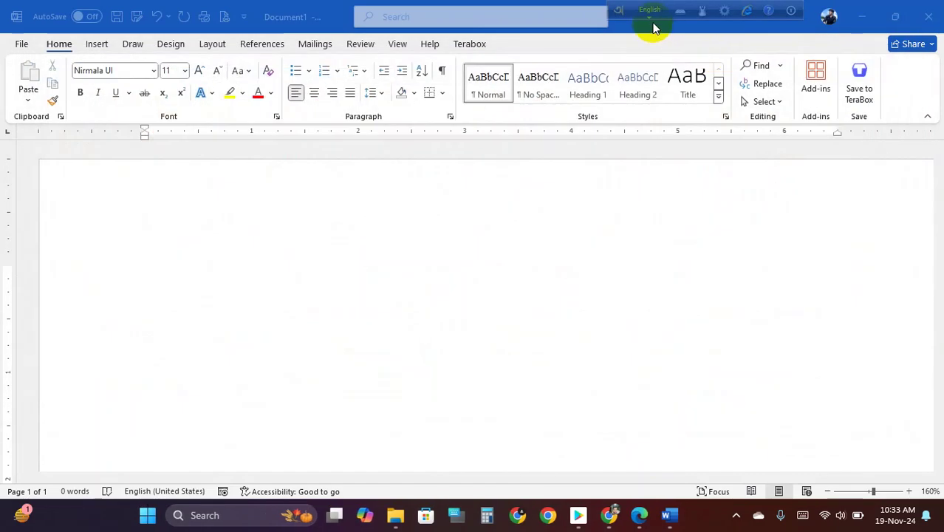
pyautogui.click(650, 14)
pyautogui.click(676, 45)
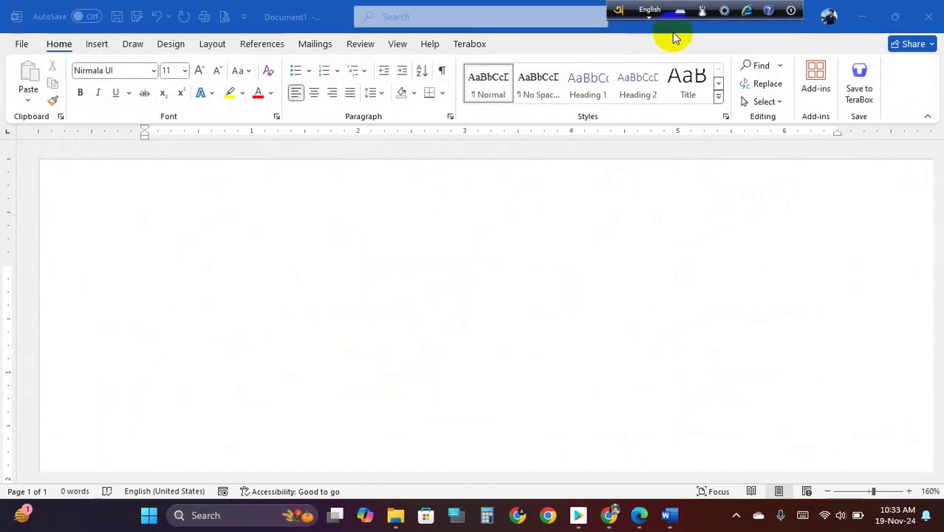
pyautogui.click(650, 12)
# - View the Avro Easy chart, then switch to Probhat and view its chart
pyautogui.click(687, 126)
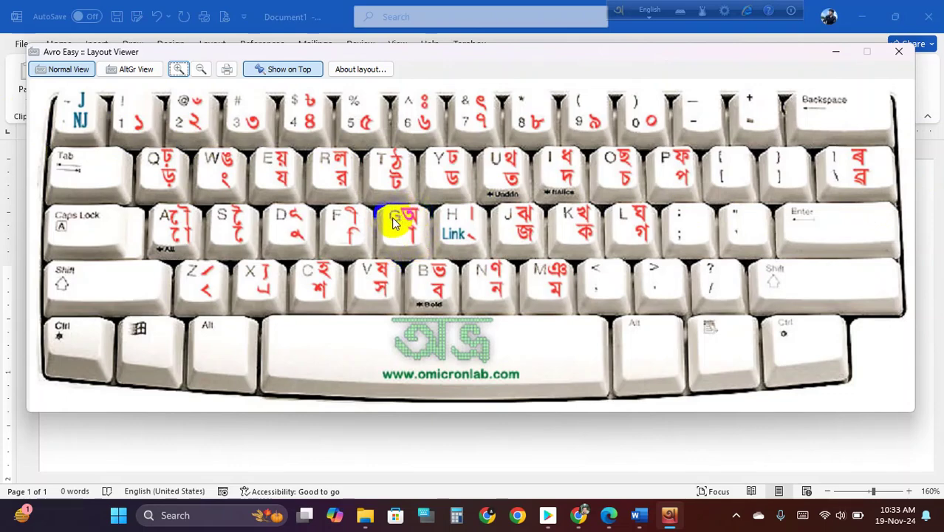
pyautogui.click(898, 51)
pyautogui.click(648, 15)
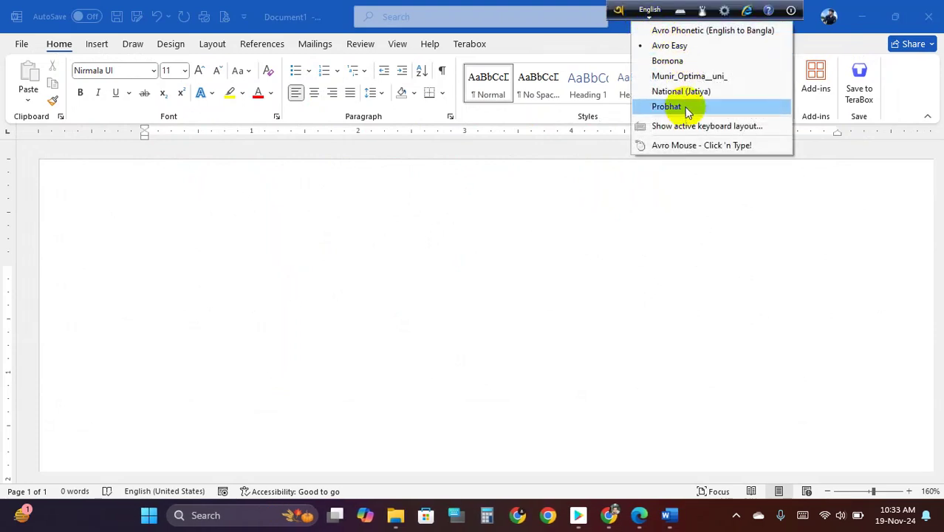
pyautogui.click(689, 107)
pyautogui.click(650, 11)
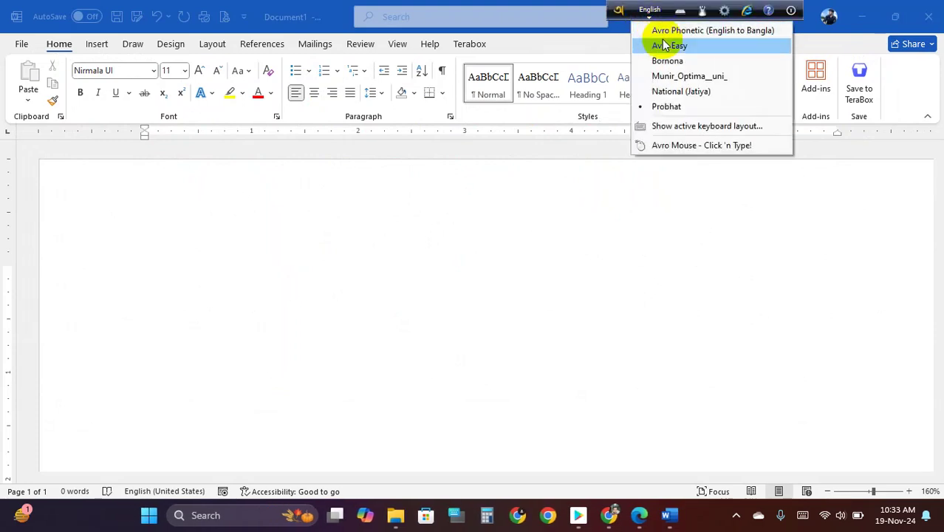
pyautogui.click(692, 125)
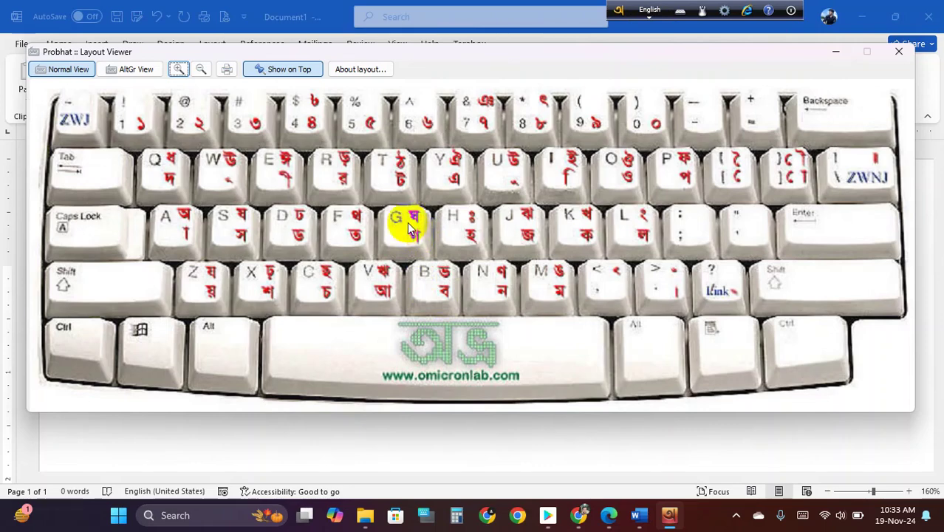
pyautogui.click(899, 55)
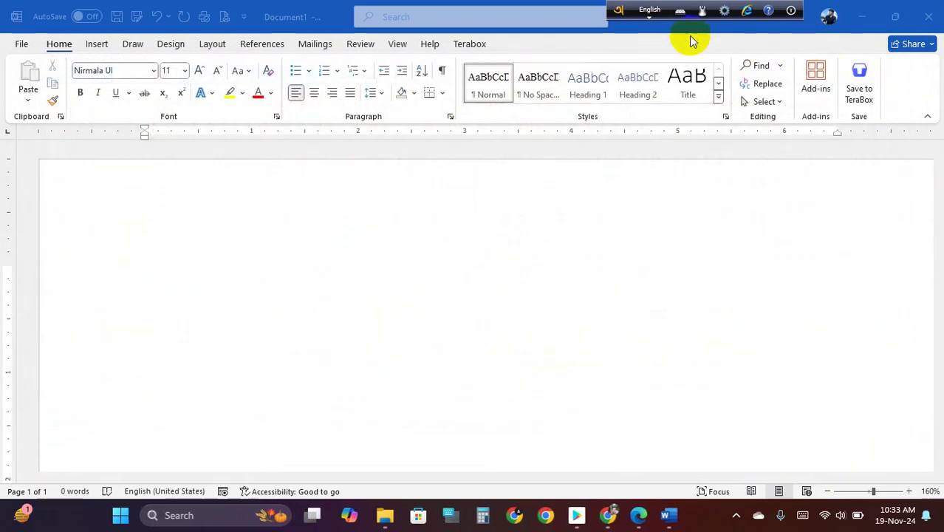
# - Switch to Bornona and view its chart, then make Munir Optima active and view its chart
pyautogui.click(651, 14)
pyautogui.click(669, 61)
pyautogui.click(650, 10)
pyautogui.click(688, 127)
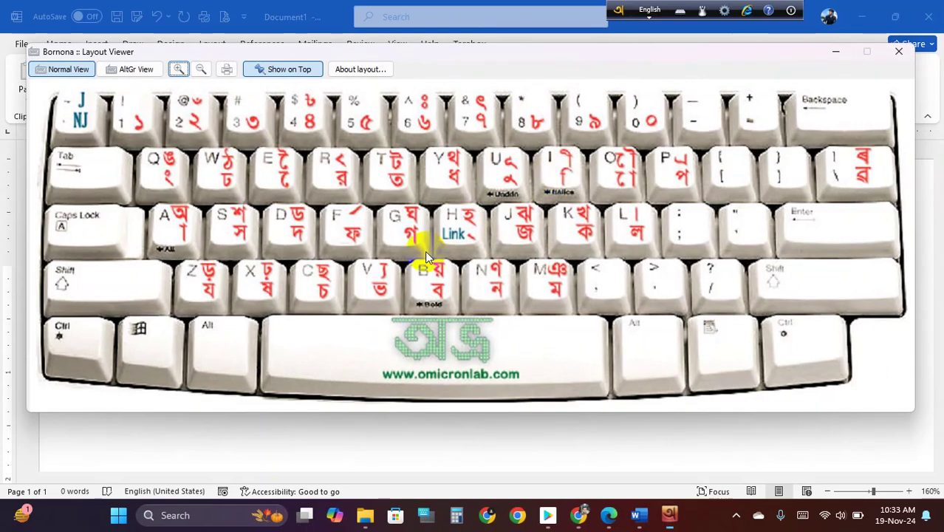
pyautogui.click(899, 52)
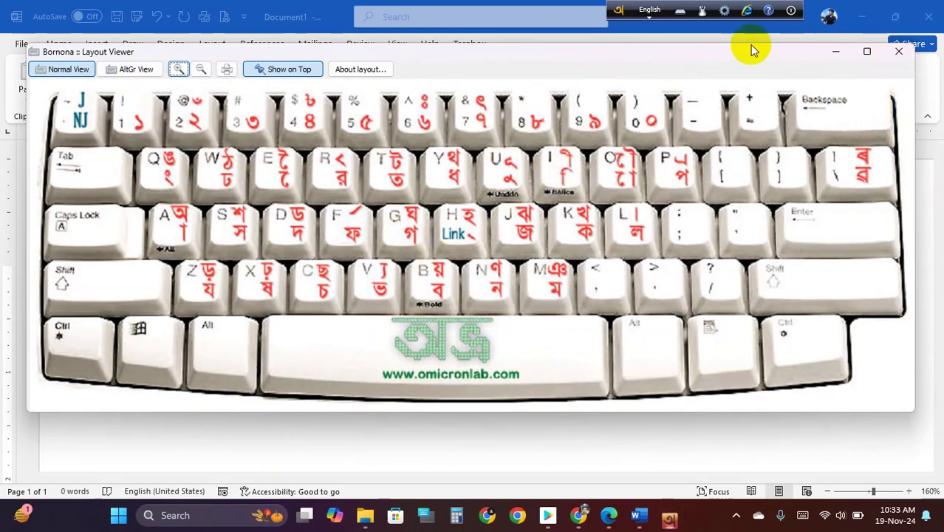
pyautogui.click(650, 11)
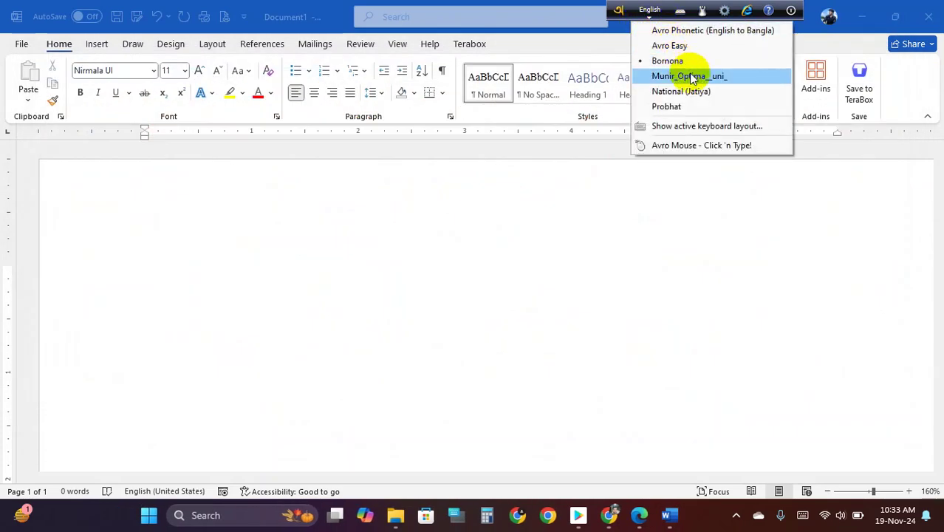
pyautogui.click(692, 77)
pyautogui.click(650, 11)
pyautogui.click(693, 128)
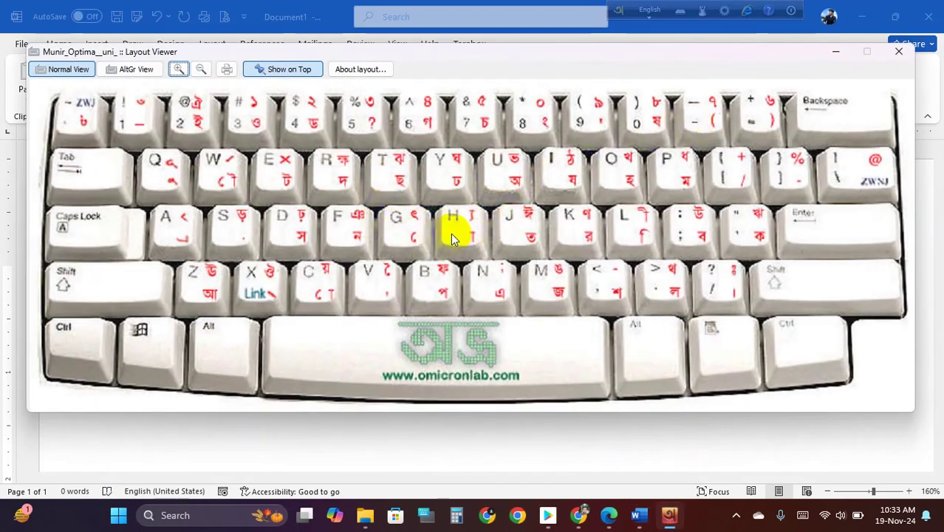
pyautogui.click(899, 53)
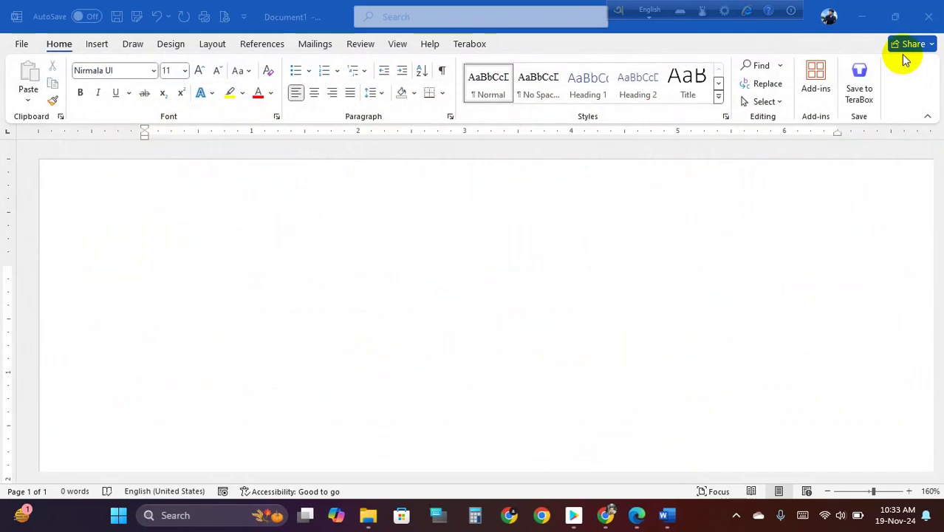
pyautogui.click(650, 17)
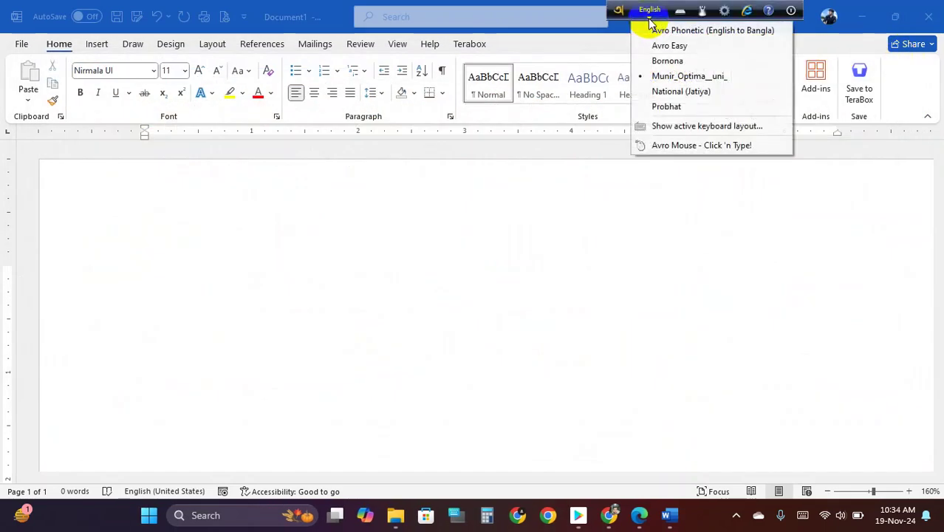
# - Switch Avro back to the Avro Phonetic layout in Bangla mode, ready to type in the document
pyautogui.click(702, 31)
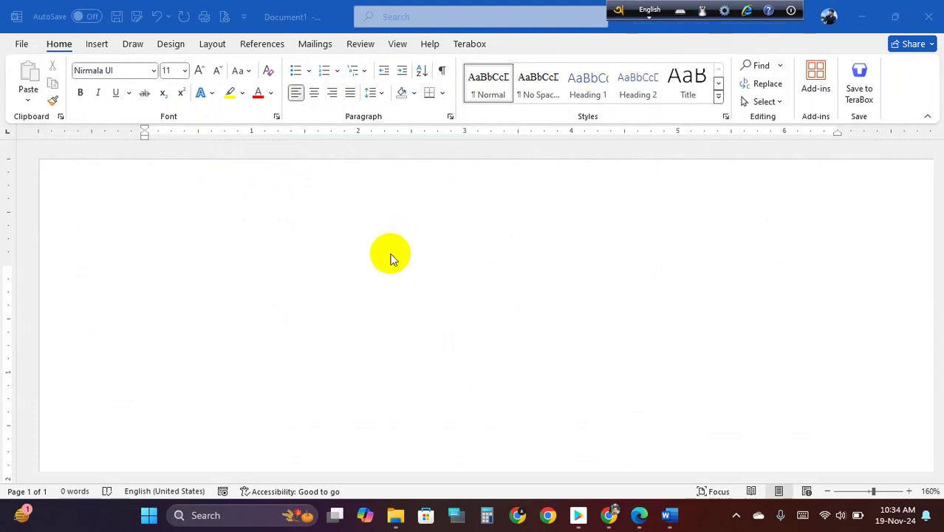
pyautogui.click(285, 252)
pyautogui.click(650, 7)
pyautogui.click(650, 7)
pyautogui.click(284, 235)
# - Type 'amar sOnar' phonetically to get আমার সোনার, then erase the words with Ctrl+Backspace
pyautogui.write('amar')
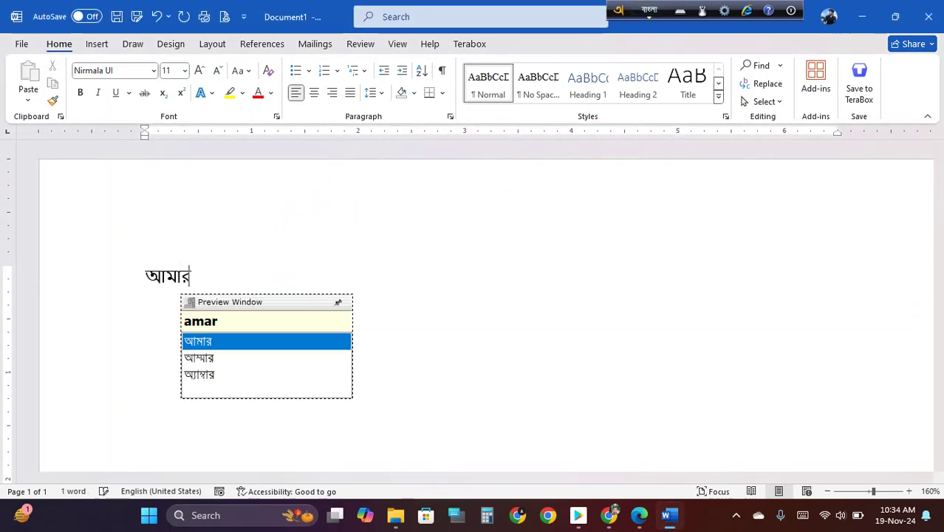
pyautogui.write(' s')
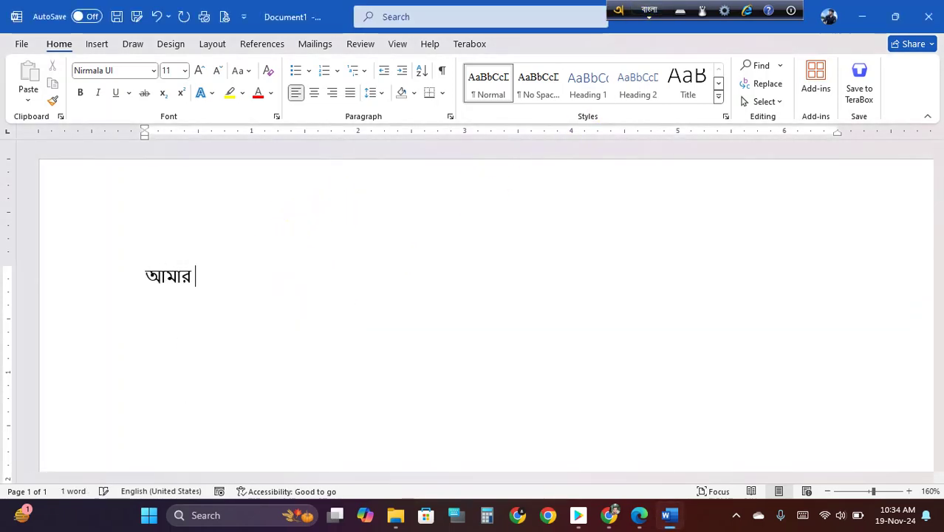
pyautogui.press('BackSpace')
pyautogui.write('sOnar')
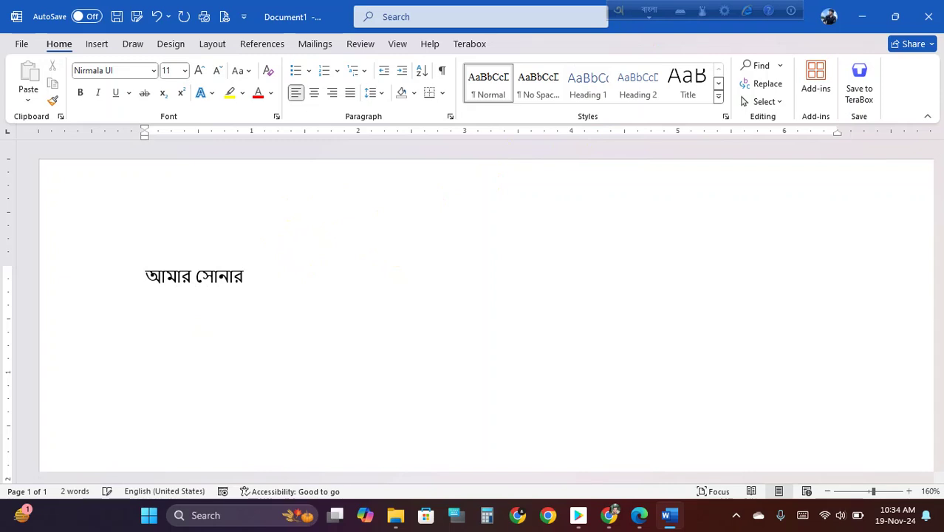
pyautogui.hotkey('ctrl', 'BackSpace')
pyautogui.hotkey('ctrl', 'BackSpace')
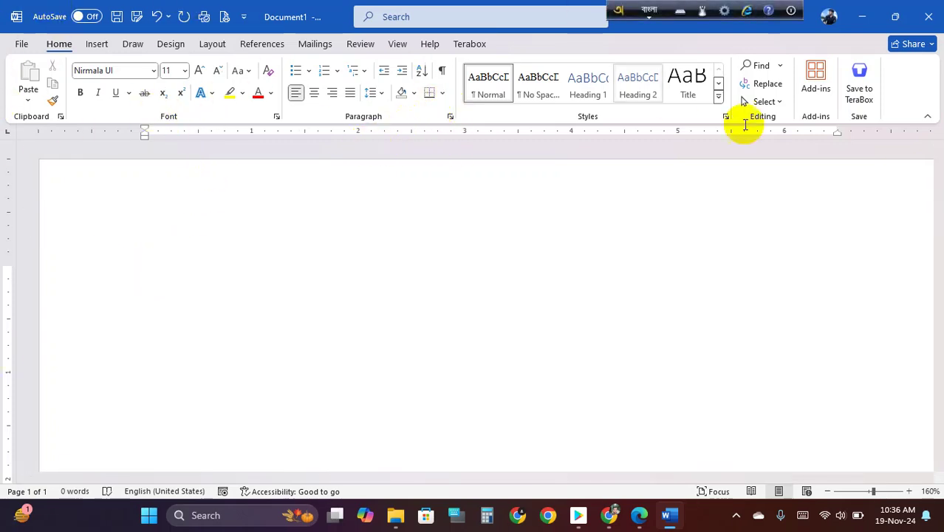
# - Bring the Edge PDF to the front and select the Bengali text of list items 4 and 5
pyautogui.moveTo(641, 518)
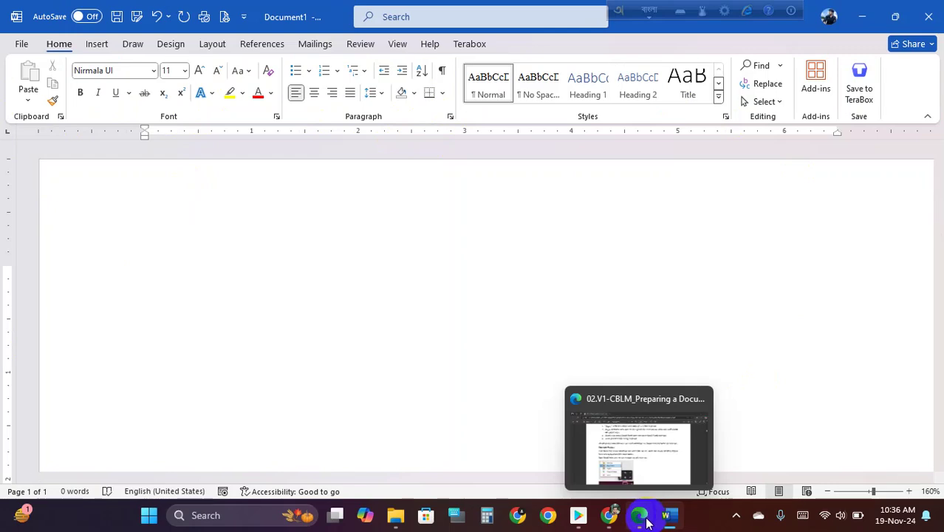
pyautogui.click(646, 521)
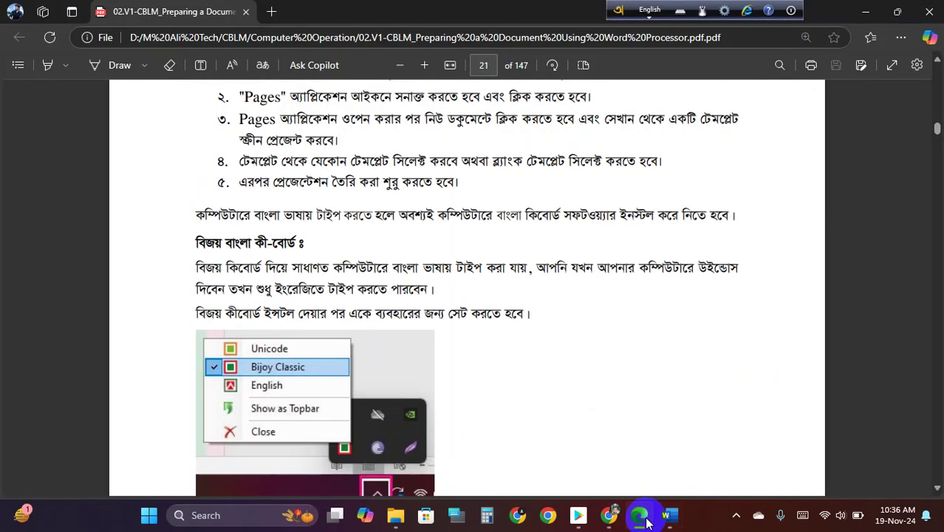
pyautogui.click(645, 522)
pyautogui.click(645, 522)
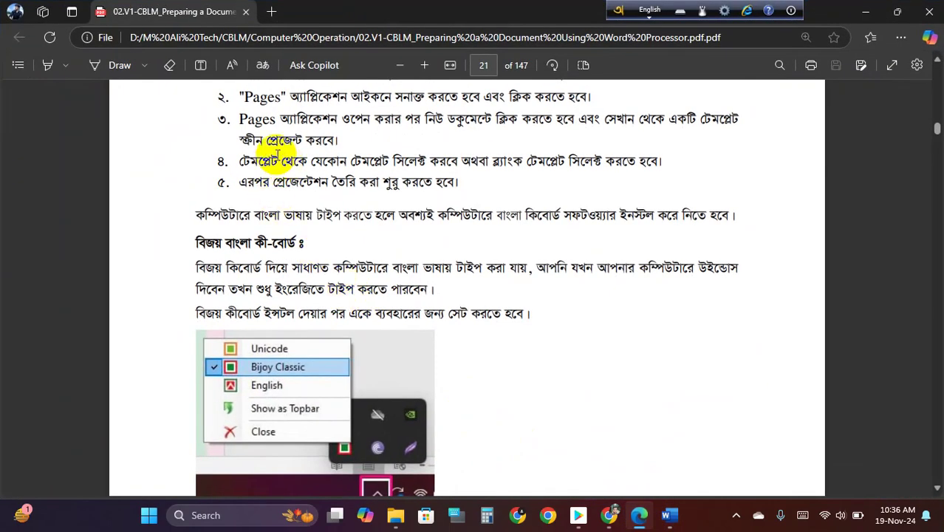
pyautogui.moveTo(239, 161); pyautogui.dragTo(452, 184)
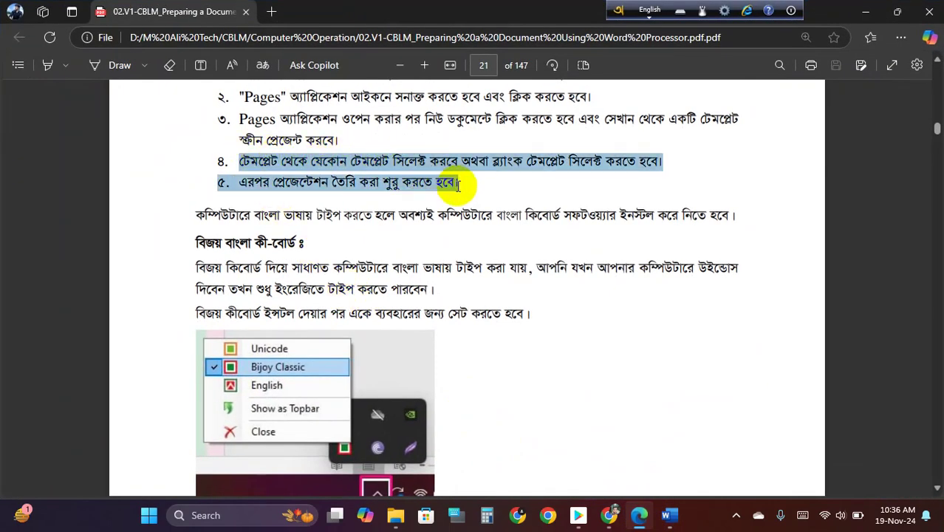
# - Paste the copied text into Word, then select and delete the garbled pasted paragraph
pyautogui.click(669, 515)
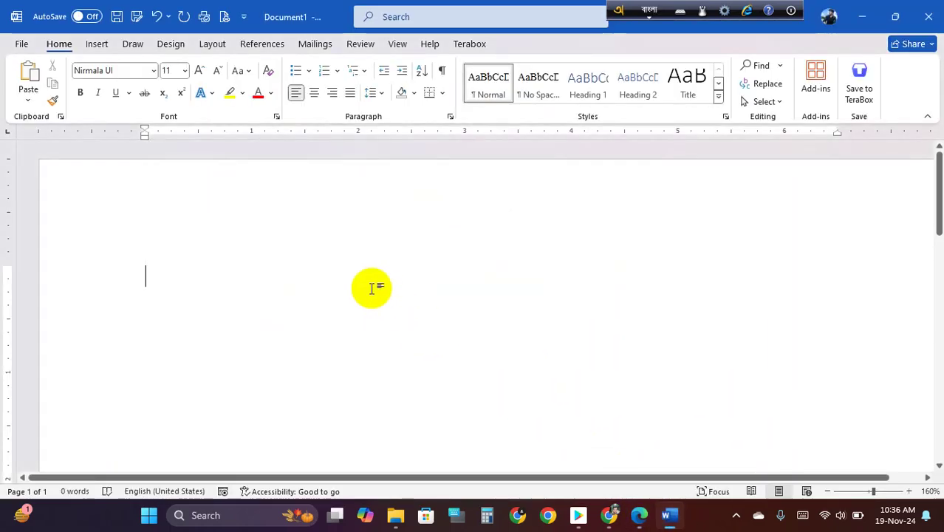
pyautogui.hotkey('ctrl', 'v')
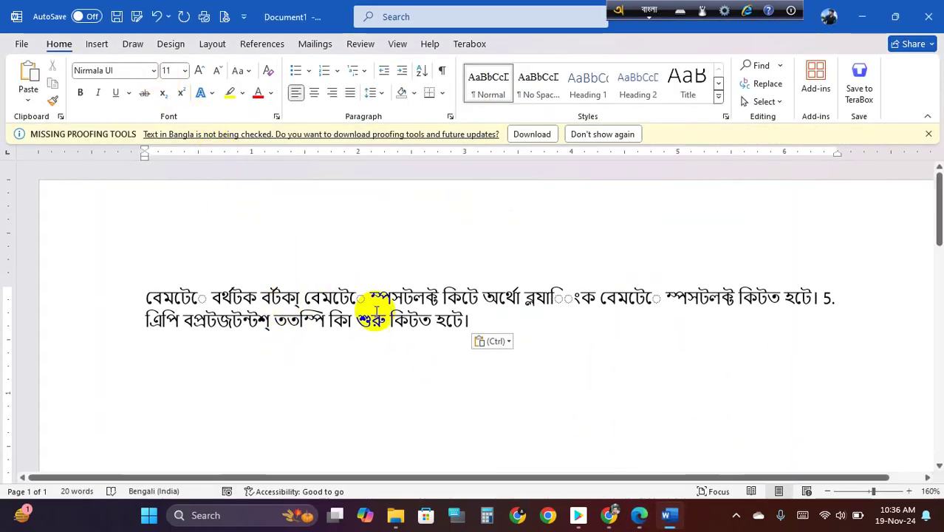
pyautogui.moveTo(495, 319); pyautogui.dragTo(147, 235)
pyautogui.press('Delete')
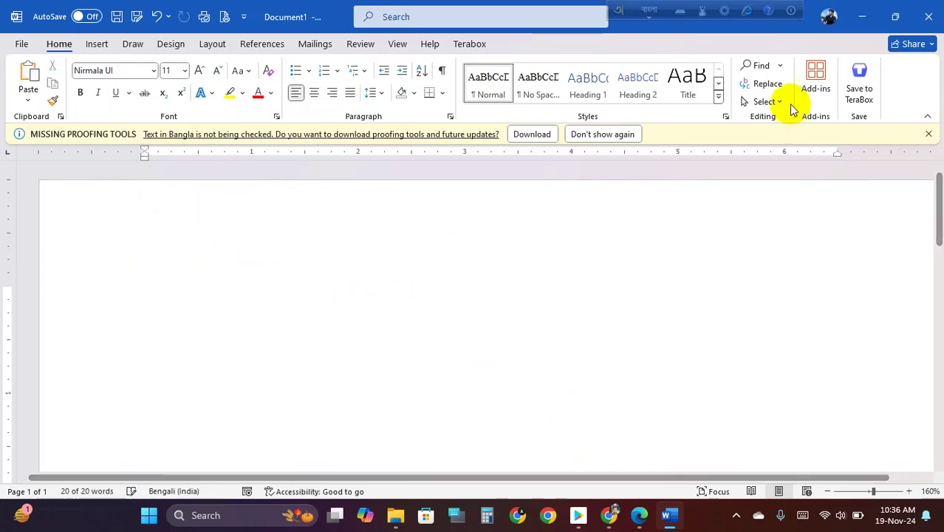
# - Restore down the Word window and minimize the PDF to reveal the desktop
pyautogui.doubleClick(817, 9)
pyautogui.click(817, 9)
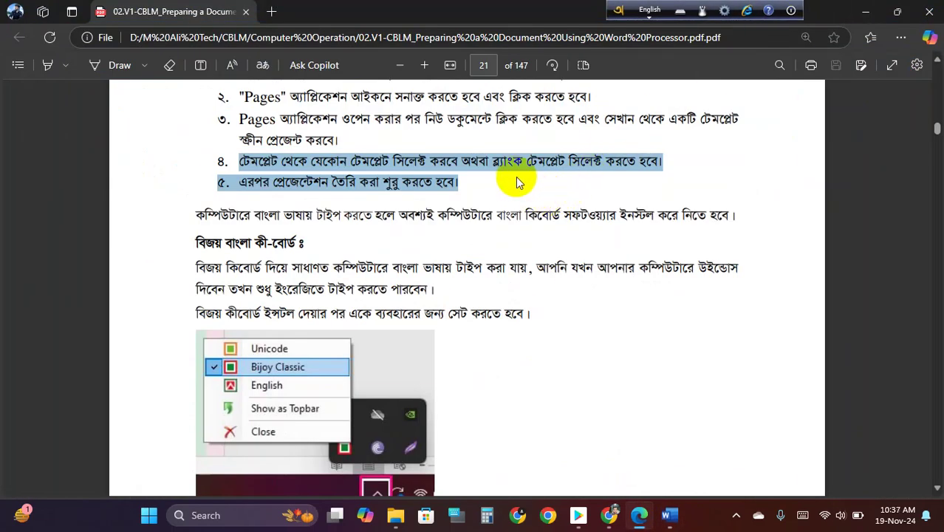
pyautogui.click(868, 11)
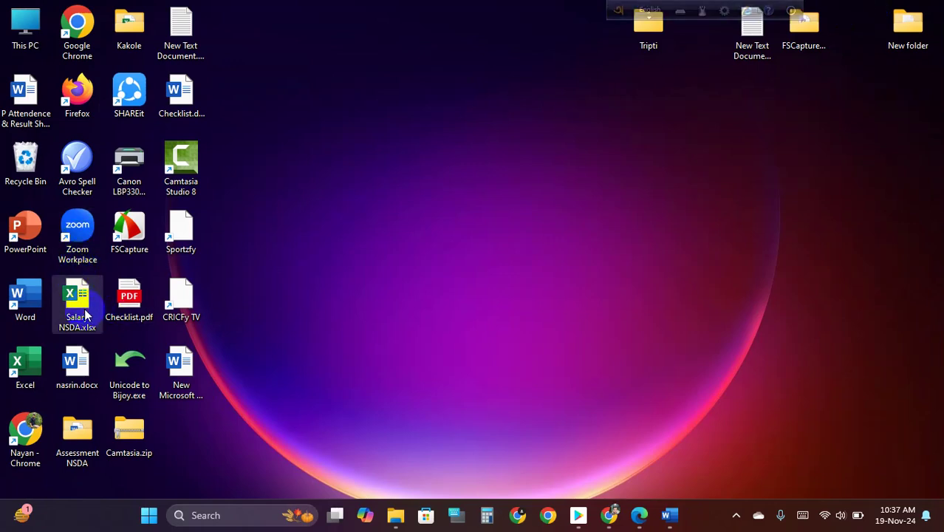
# - Open the attendance and result sheet and select its title, occupation, candidate and assessment type lines
pyautogui.doubleClick(26, 93)
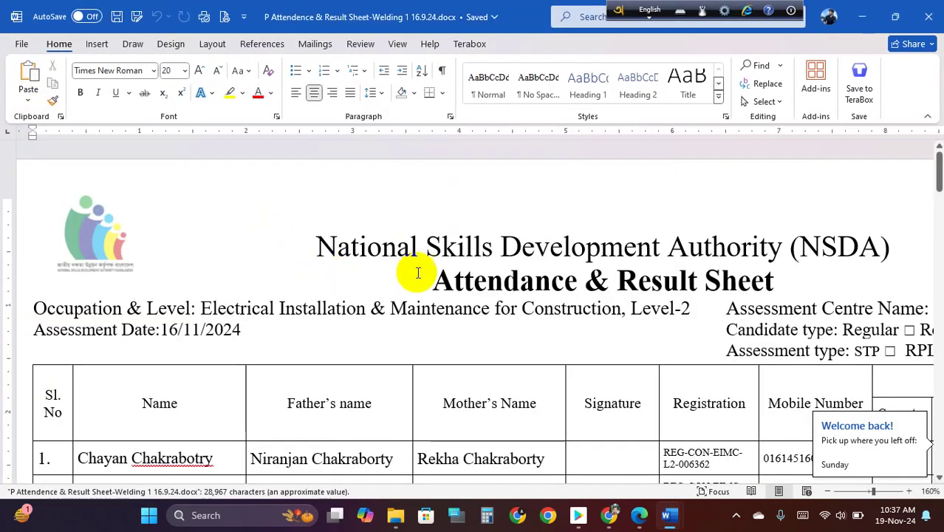
pyautogui.keyDown('ctrl'); pyautogui.scroll(-4, 432, 270); pyautogui.keyUp('ctrl')
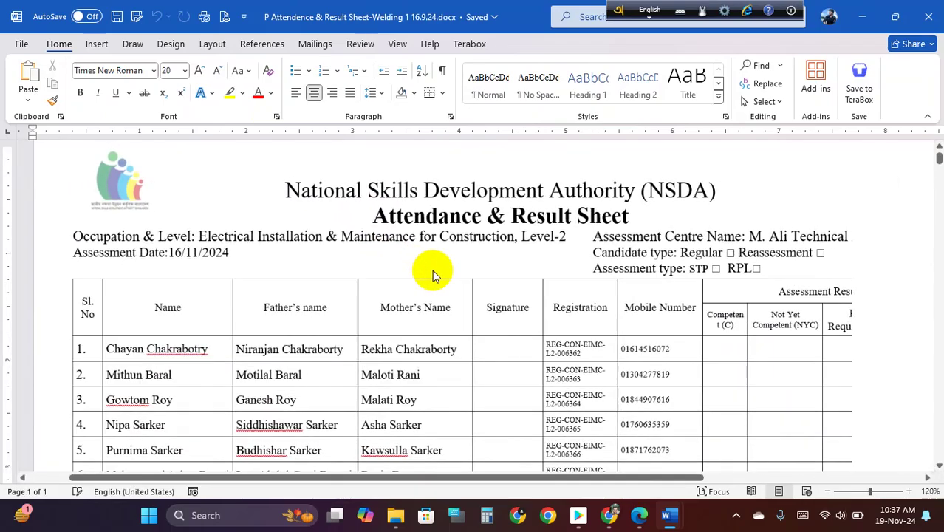
pyautogui.scroll(-3, 432, 270)
pyautogui.scroll(-15, 435, 270)
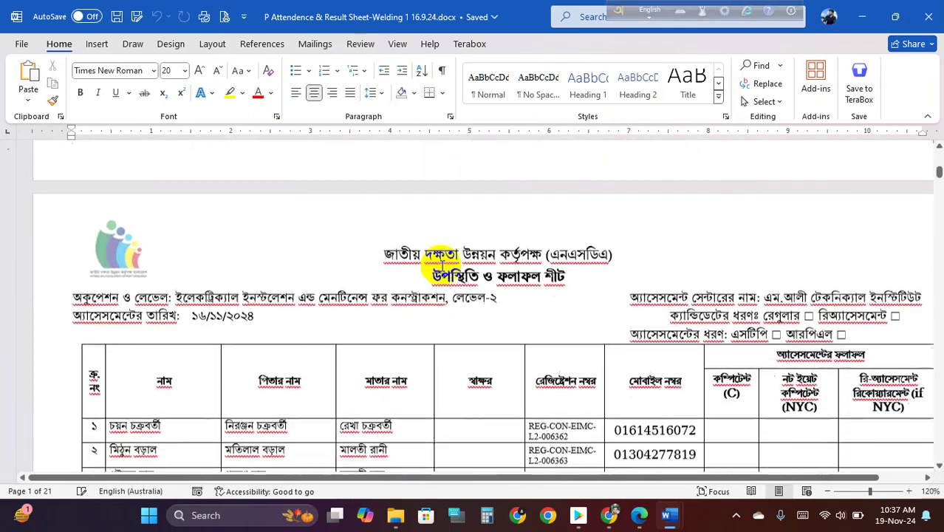
pyautogui.scroll(3, 422, 258)
pyautogui.moveTo(257, 175); pyautogui.dragTo(492, 193)
pyautogui.moveTo(671, 206); pyautogui.dragTo(820, 236)
# - Inspect the signature cells and assessment type line, then close the attendance sheet
pyautogui.scroll(-2, 520, 268)
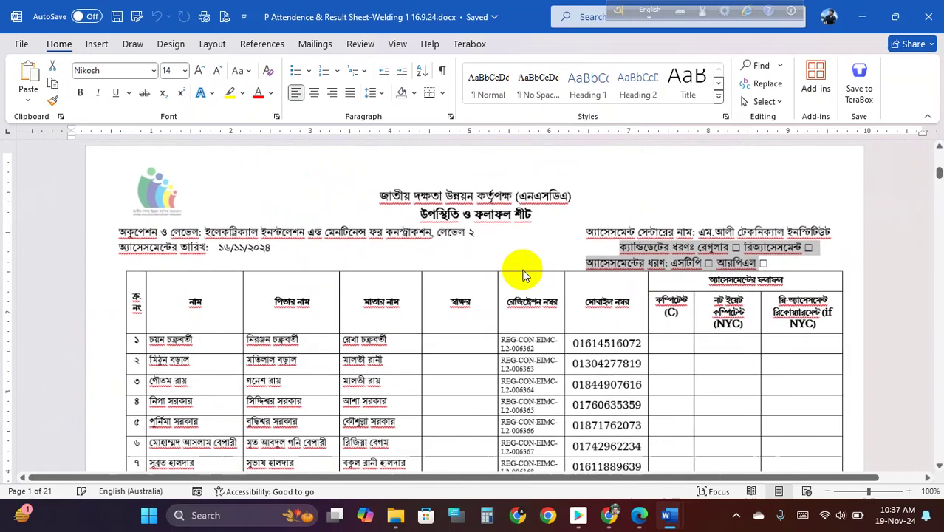
pyautogui.scroll(-7, 400, 280)
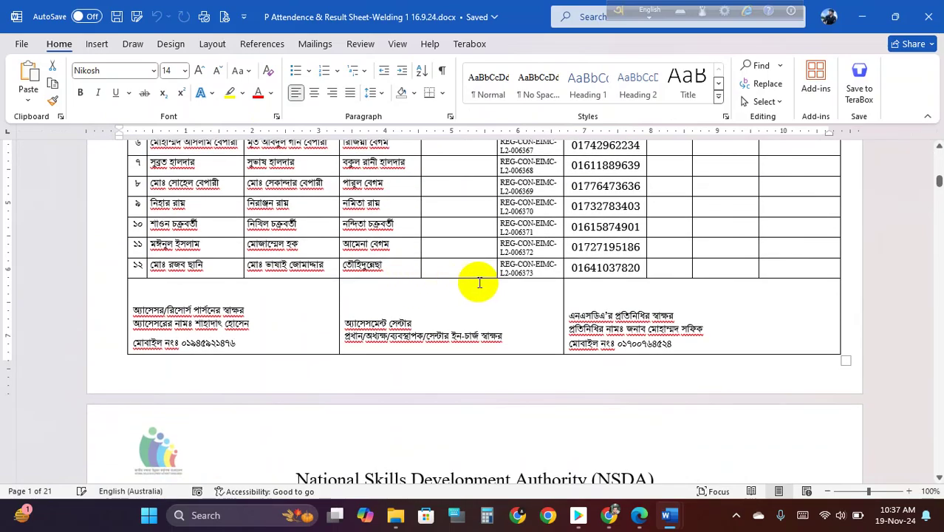
pyautogui.scroll(2, 471, 283)
pyautogui.scroll(-1, 666, 376)
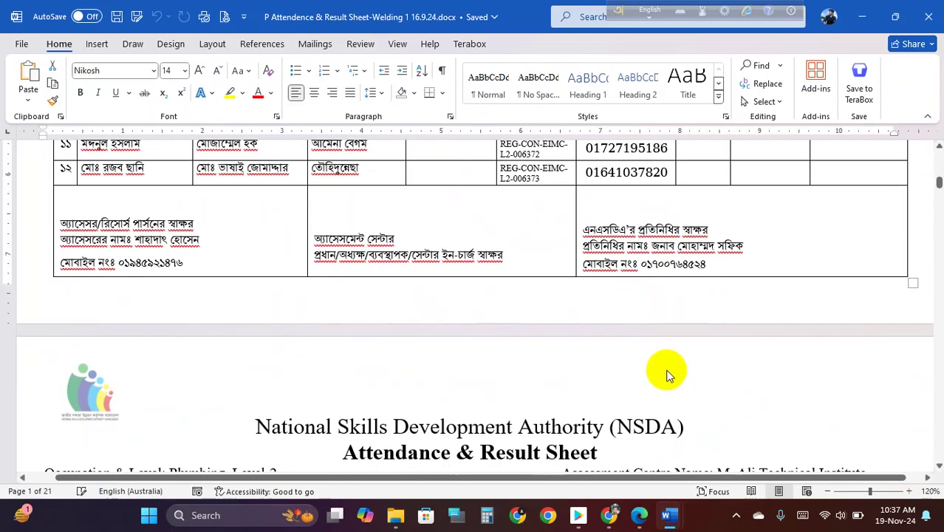
pyautogui.click(602, 245)
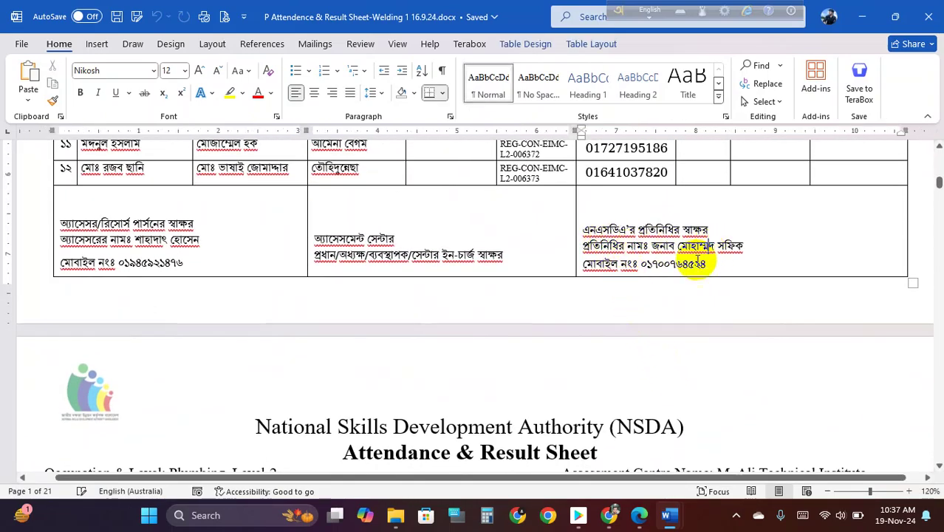
pyautogui.scroll(5, 645, 270)
pyautogui.scroll(1, 648, 271)
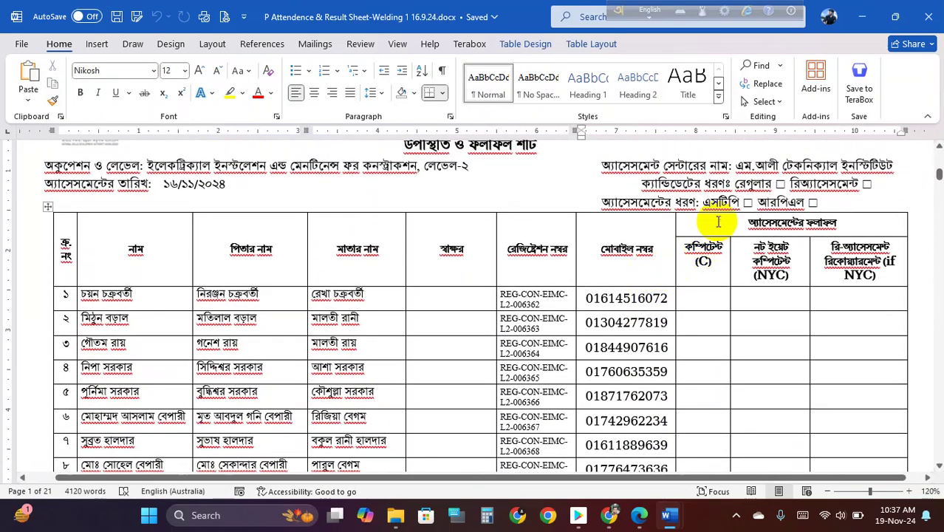
pyautogui.click(748, 198)
pyautogui.scroll(-20, 454, 303)
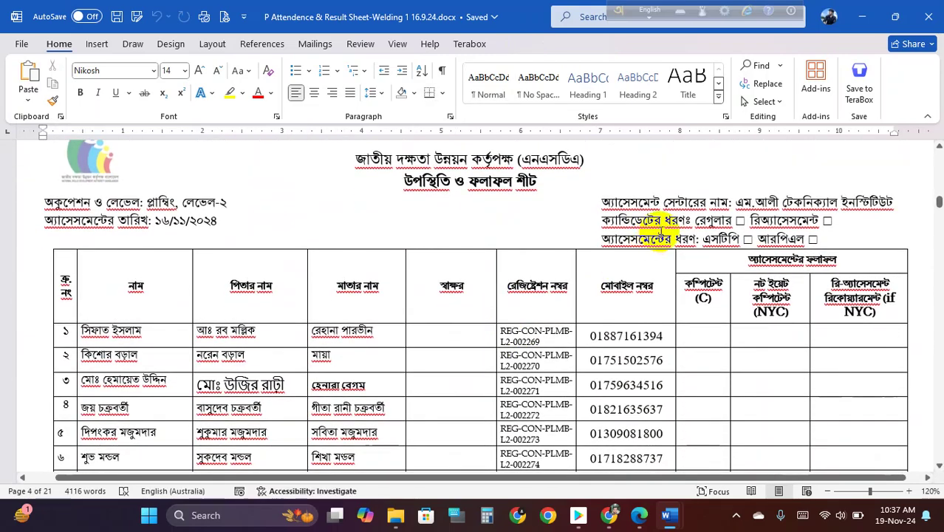
pyautogui.scroll(-3, 632, 314)
pyautogui.scroll(-9, 632, 313)
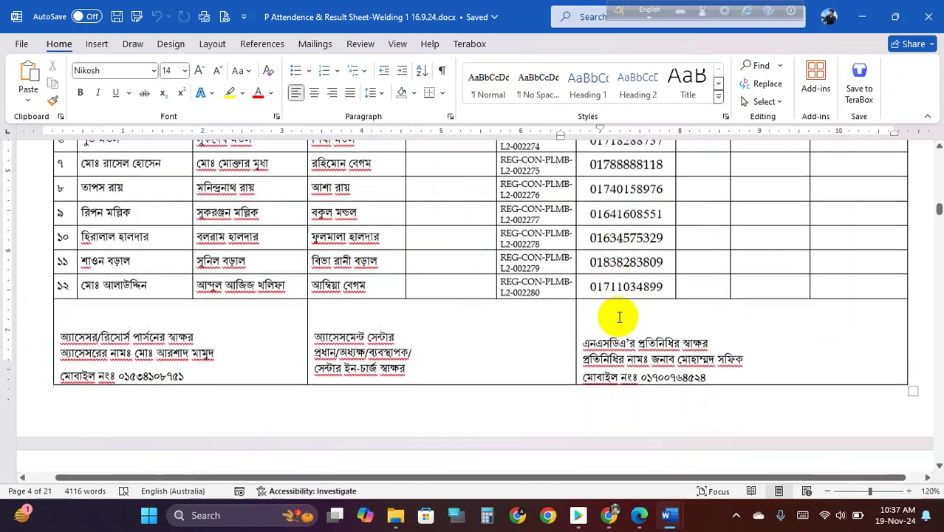
pyautogui.click(676, 325)
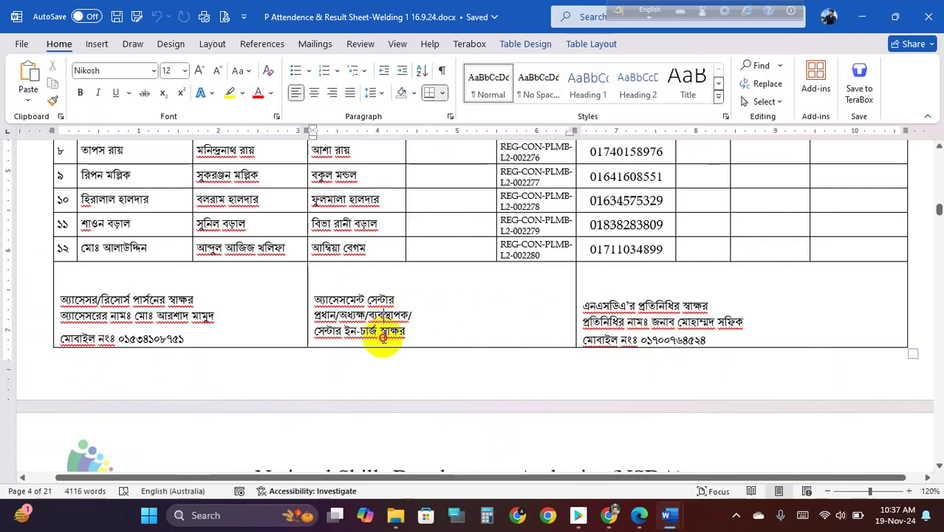
pyautogui.scroll(-8, 476, 320)
pyautogui.click(929, 17)
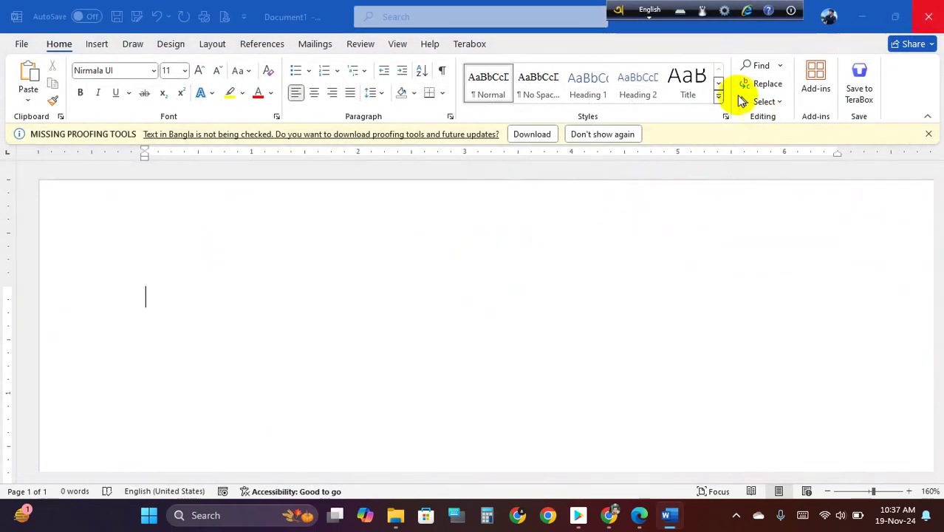
# - Close the blank document without saving and browse This PC > Educational (D:) > M Ali Tech > Batch 2
pyautogui.click(528, 330)
pyautogui.doubleClick(25, 22)
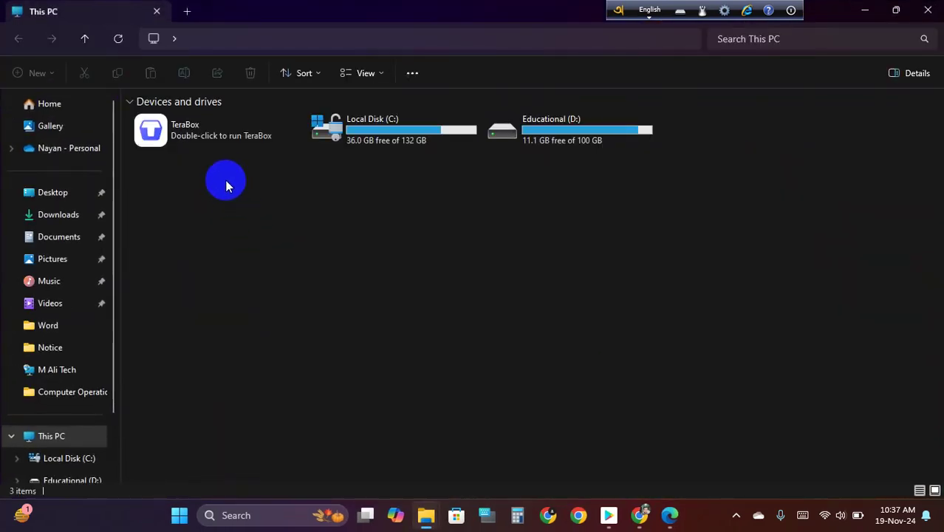
pyautogui.doubleClick(568, 142)
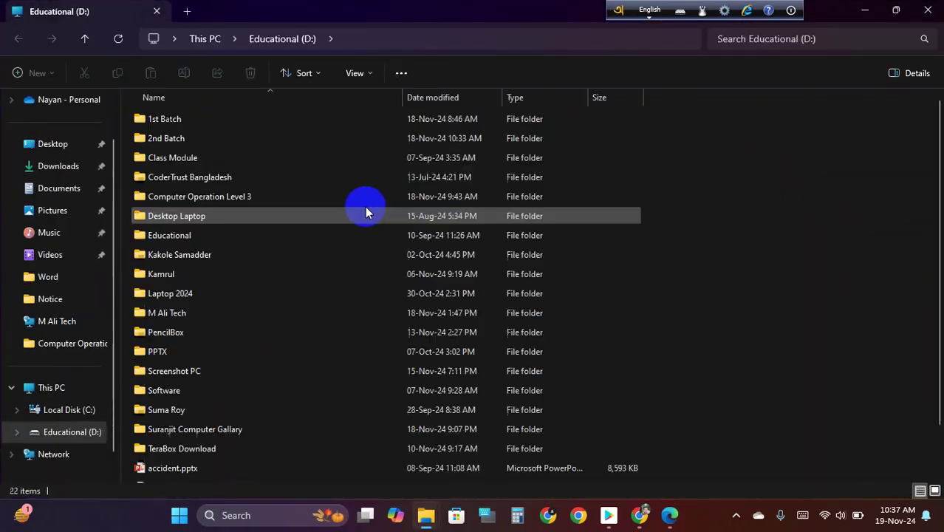
pyautogui.doubleClick(178, 314)
pyautogui.doubleClick(181, 157)
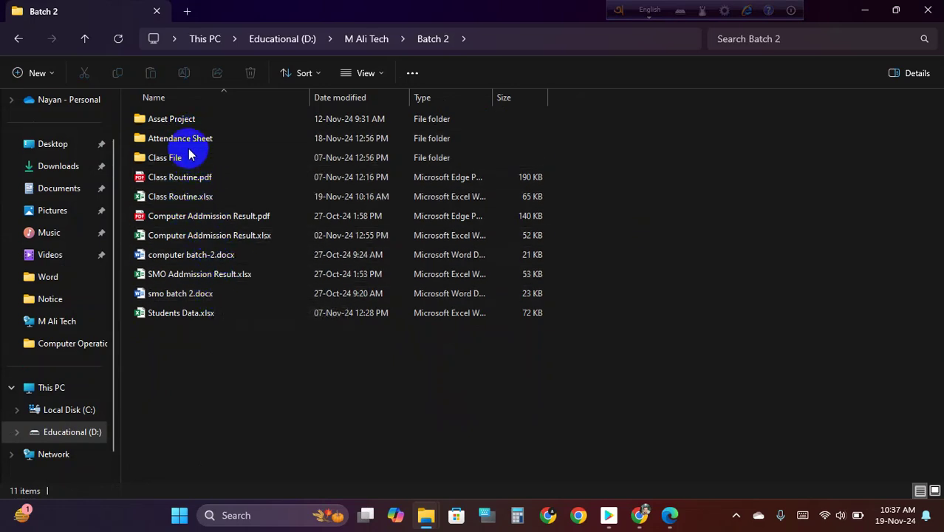
# - Open ST Info M. Ali Technical Institute(Level based).docx from the Asset Project folder
pyautogui.click(195, 122)
pyautogui.doubleClick(195, 122)
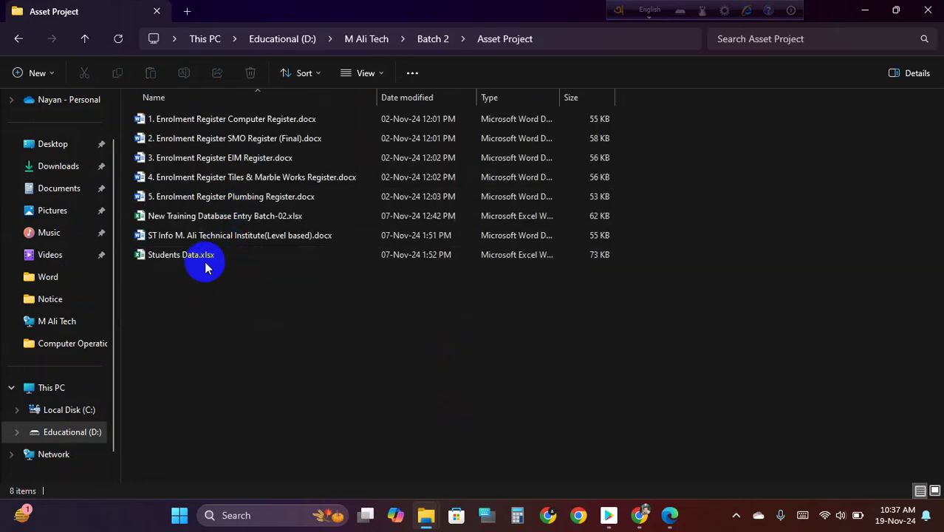
pyautogui.click(212, 237)
pyautogui.doubleClick(212, 236)
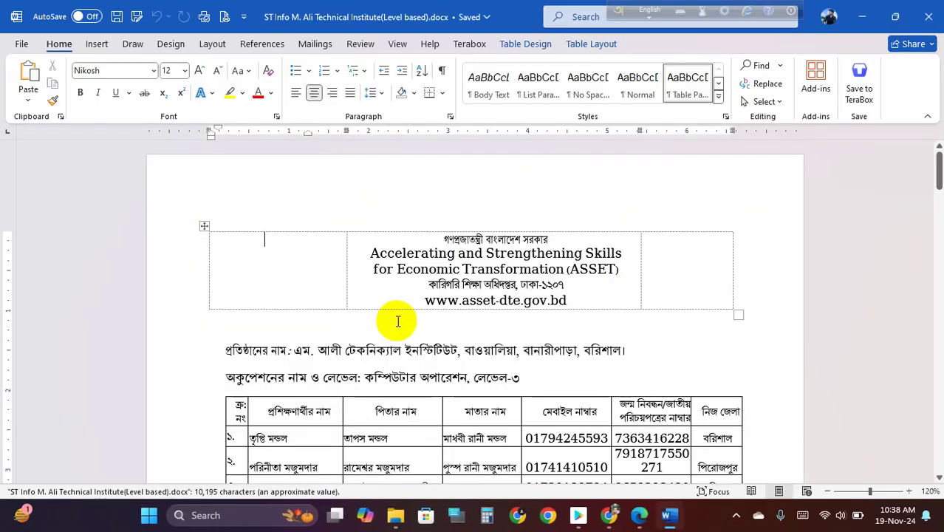
pyautogui.scroll(-1, 429, 280)
pyautogui.scroll(1, 428, 284)
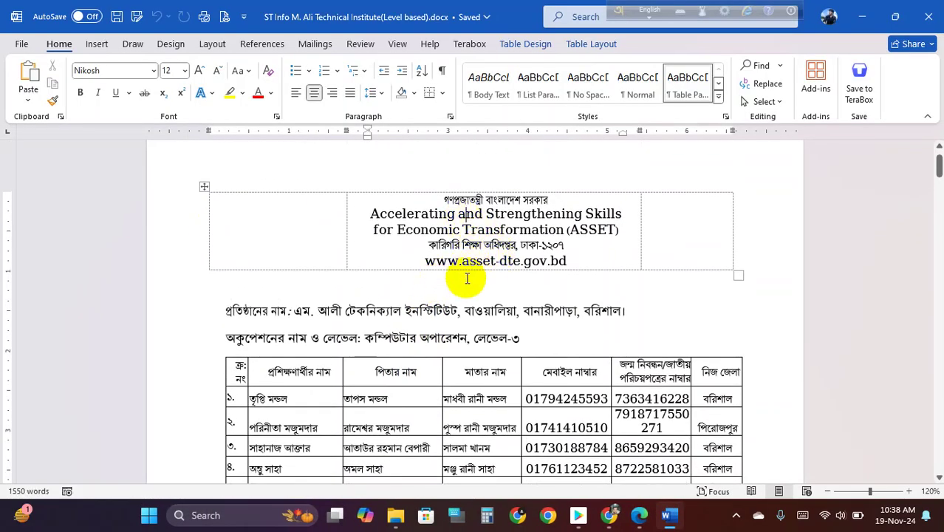
pyautogui.scroll(-3, 322, 325)
pyautogui.scroll(-1, 388, 307)
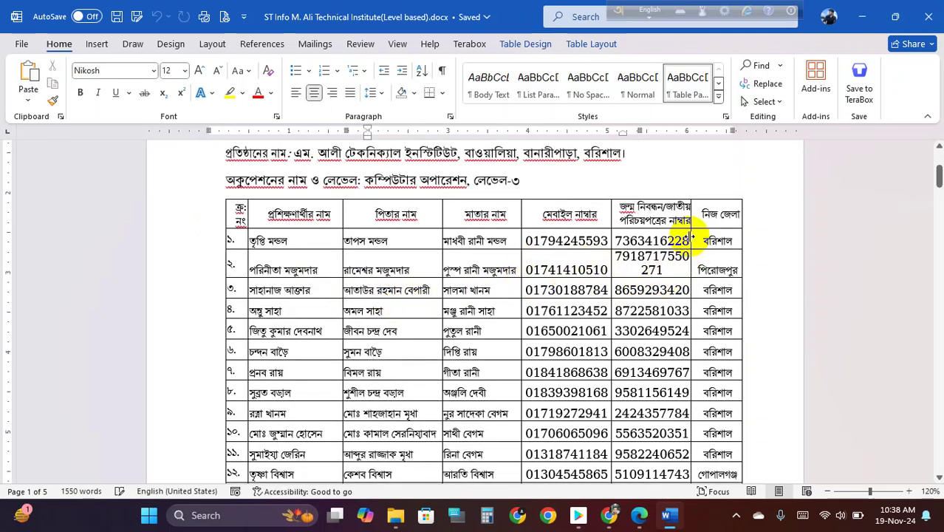
pyautogui.scroll(2, 502, 255)
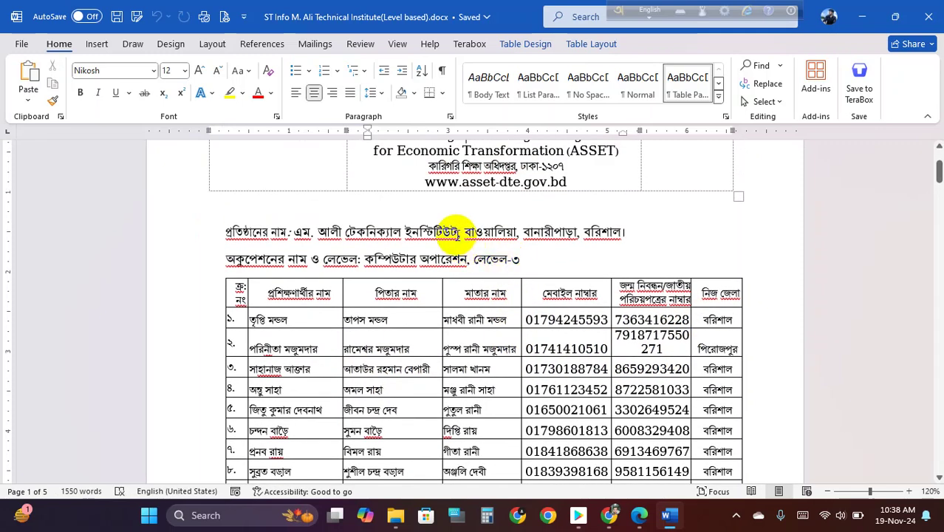
pyautogui.click(458, 232)
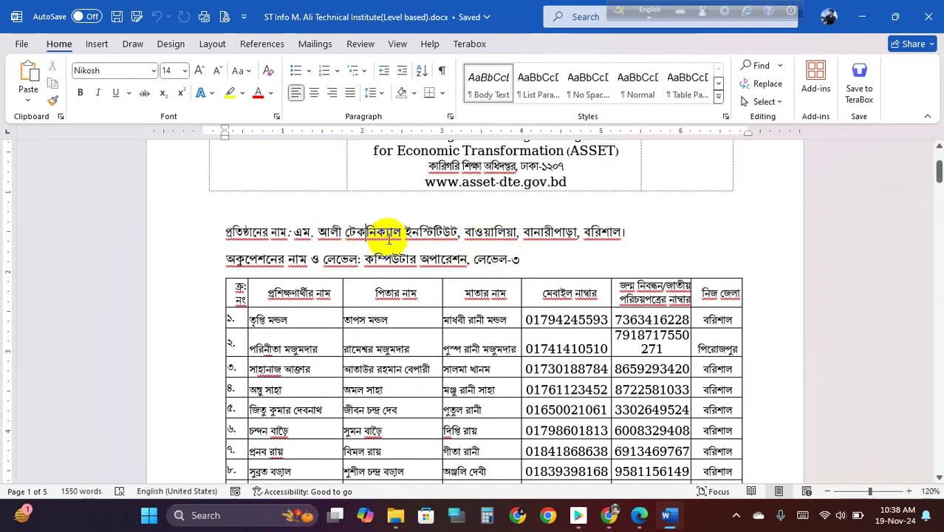
pyautogui.scroll(-6, 407, 244)
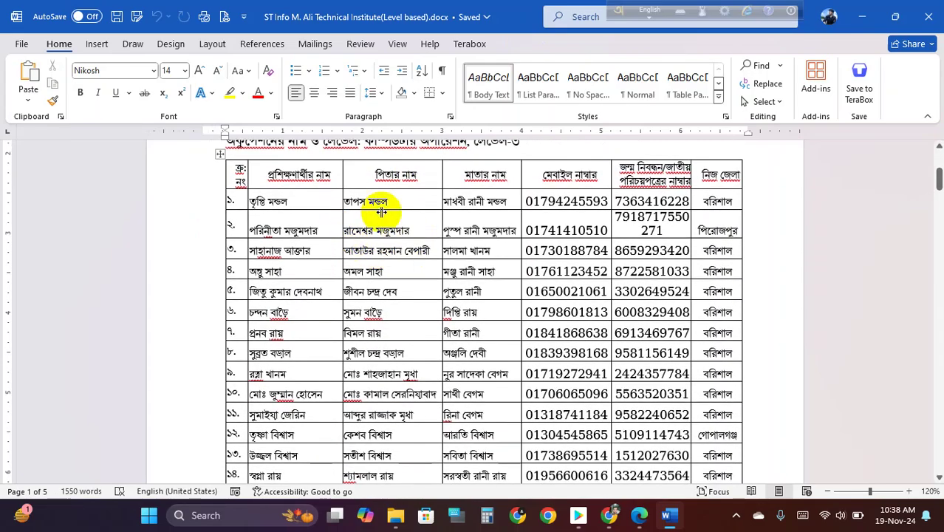
pyautogui.scroll(-2, 460, 311)
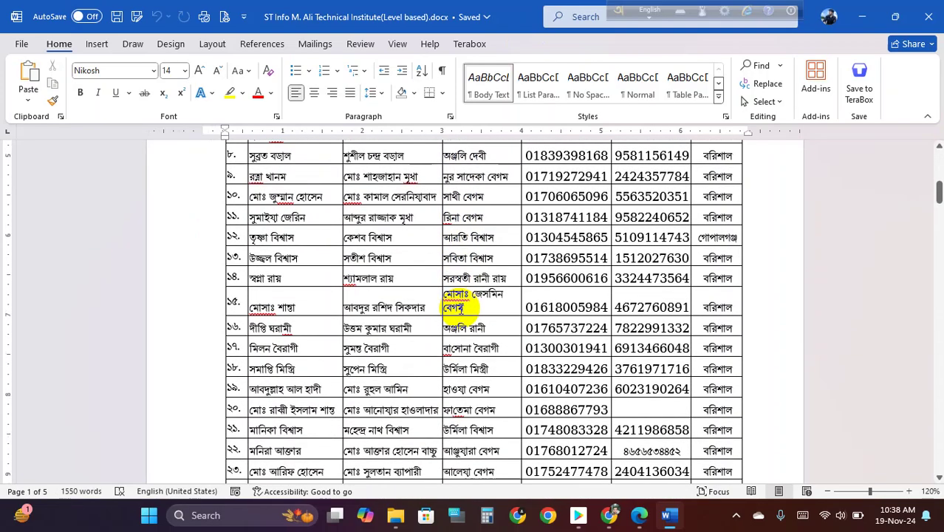
pyautogui.scroll(-3, 460, 309)
pyautogui.scroll(-2, 474, 298)
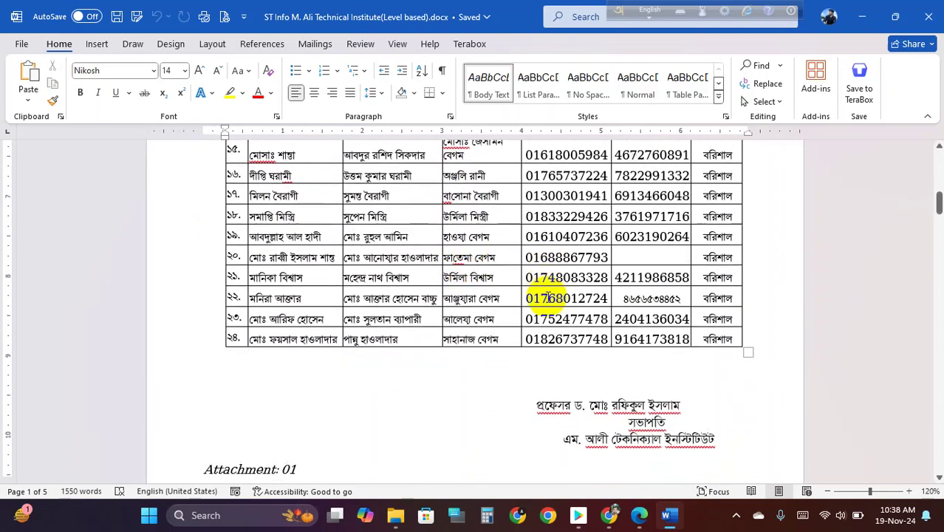
pyautogui.scroll(5, 542, 291)
pyautogui.scroll(3, 479, 290)
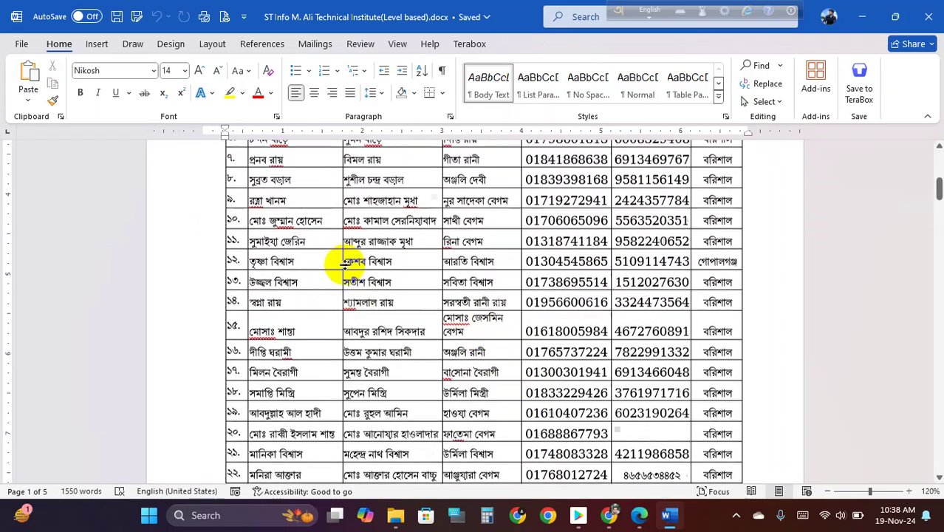
pyautogui.click(482, 255)
pyautogui.scroll(3, 537, 283)
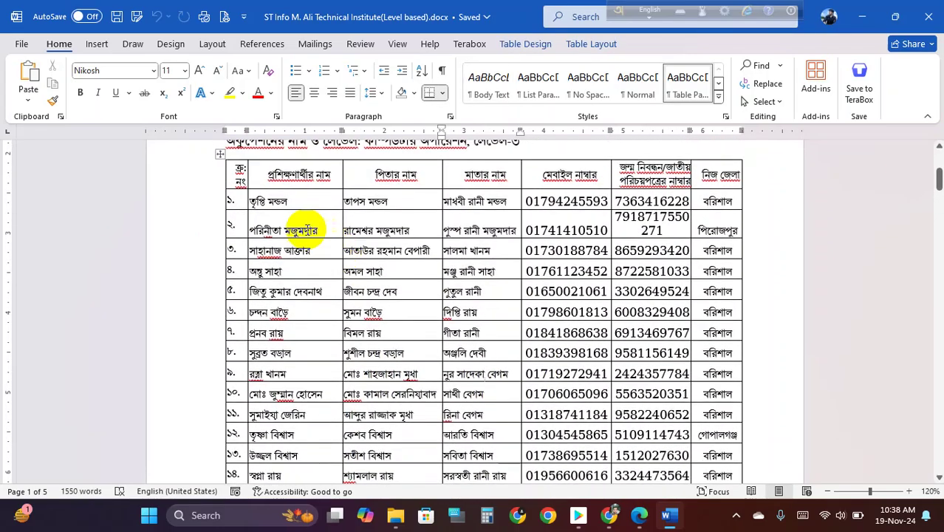
pyautogui.moveTo(274, 201); pyautogui.dragTo(626, 390)
pyautogui.scroll(4, 554, 363)
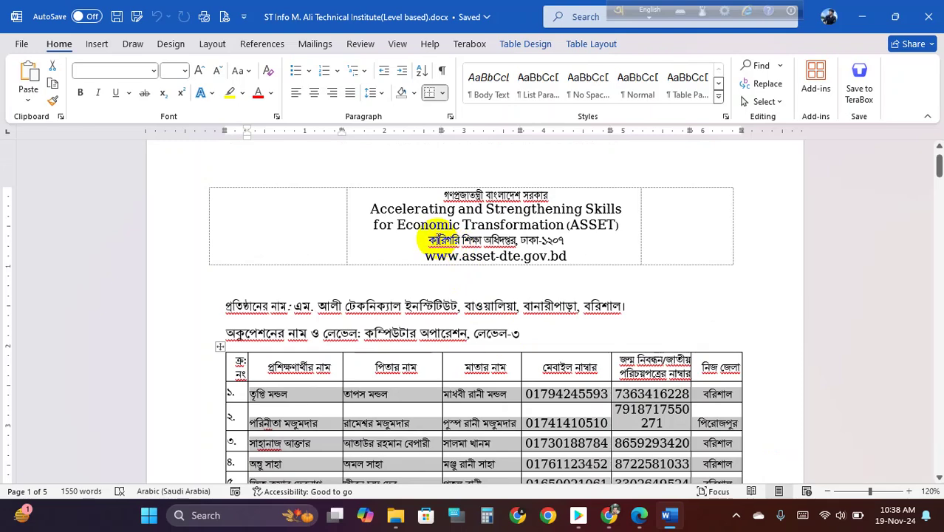
pyautogui.moveTo(429, 241); pyautogui.dragTo(517, 241)
pyautogui.moveTo(445, 195); pyautogui.dragTo(491, 190)
pyautogui.click(495, 191)
pyautogui.moveTo(454, 238); pyautogui.dragTo(498, 239)
pyautogui.click(478, 240)
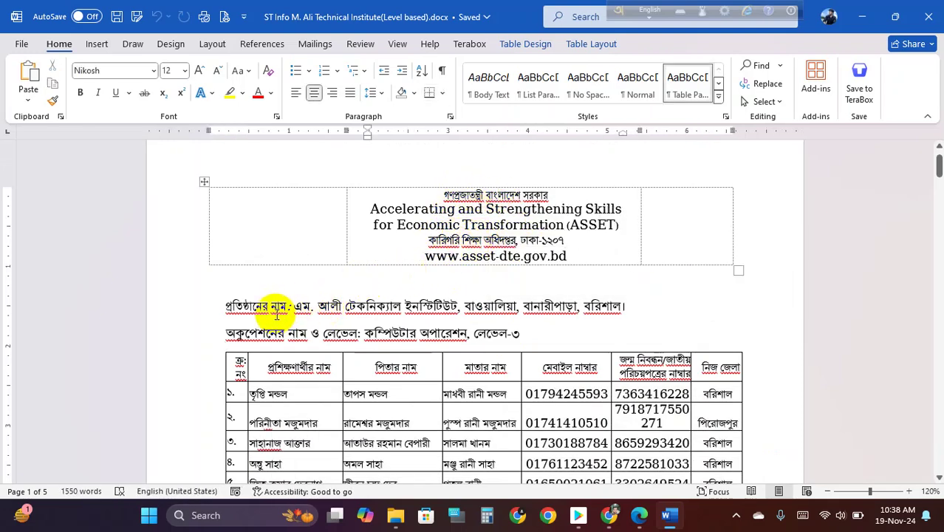
pyautogui.moveTo(327, 305); pyautogui.dragTo(432, 318)
pyautogui.click(418, 305)
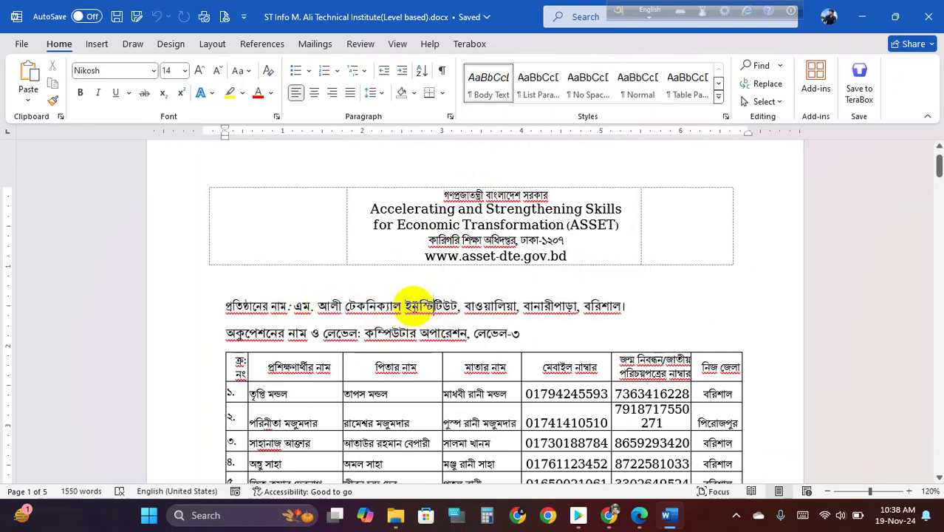
pyautogui.scroll(-2, 399, 302)
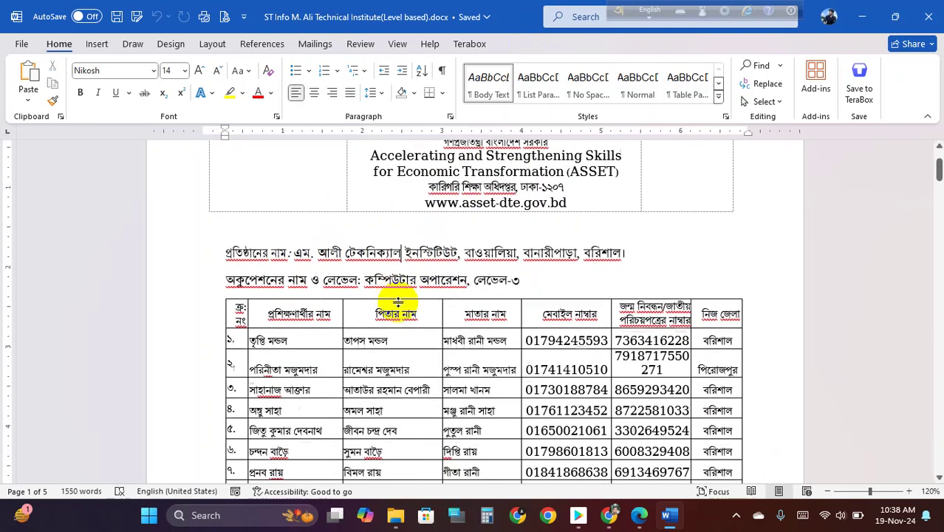
pyautogui.scroll(-1, 421, 280)
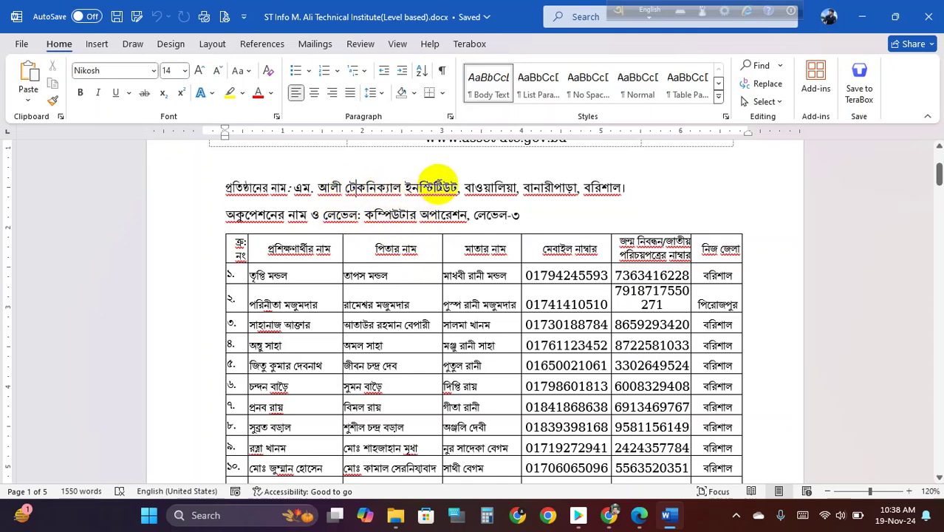
pyautogui.moveTo(354, 185); pyautogui.dragTo(229, 186)
pyautogui.moveTo(267, 213); pyautogui.dragTo(447, 214)
pyautogui.click(380, 249)
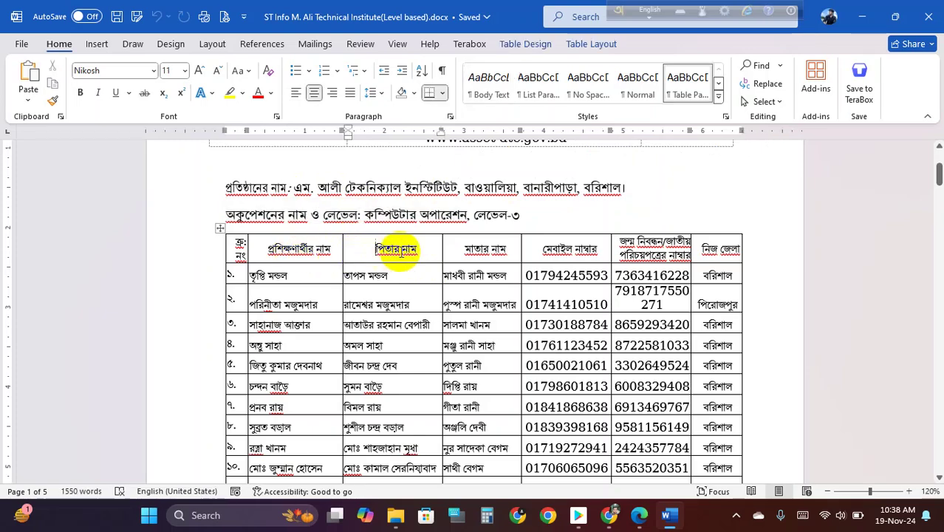
pyautogui.moveTo(257, 275); pyautogui.dragTo(602, 359)
pyautogui.scroll(-8, 674, 354)
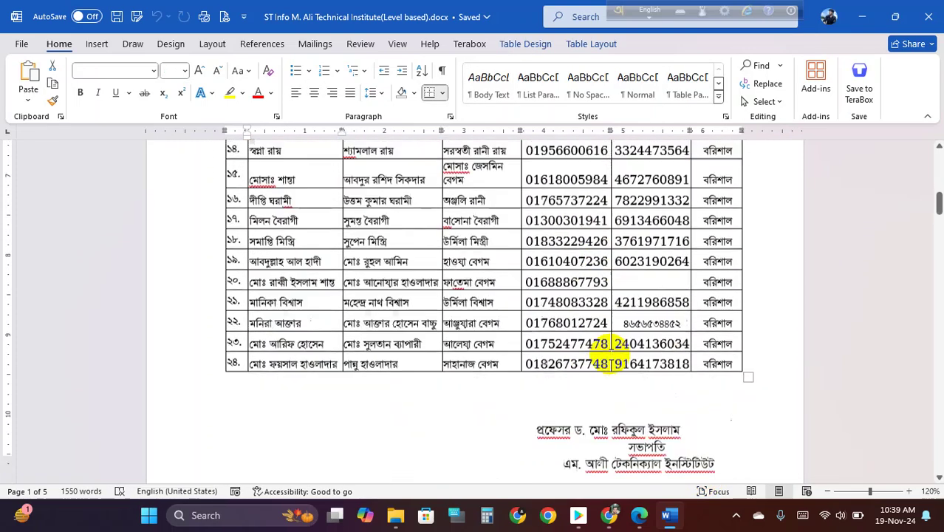
pyautogui.click(548, 373)
pyautogui.moveTo(541, 375)
pyautogui.mouseDown()
pyautogui.moveTo(599, 399)
pyautogui.moveTo(713, 412)
pyautogui.mouseUp()
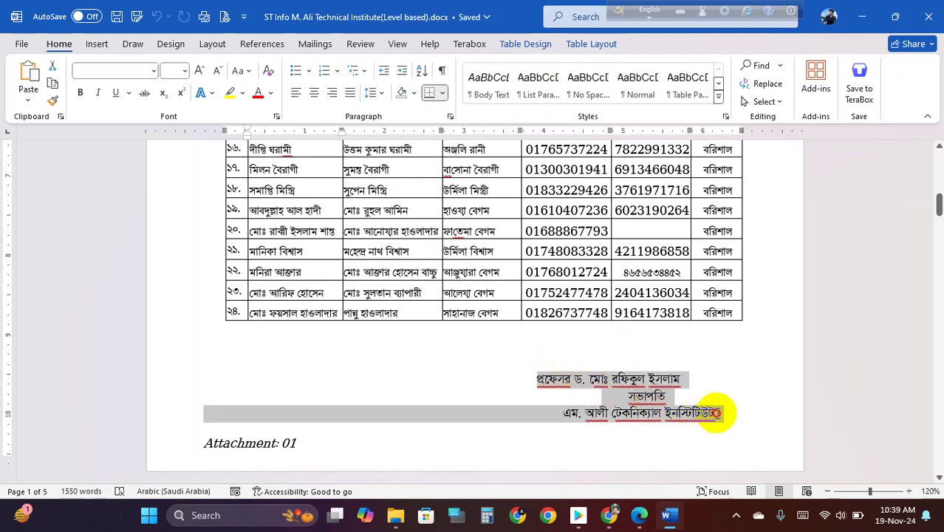
pyautogui.click(558, 372)
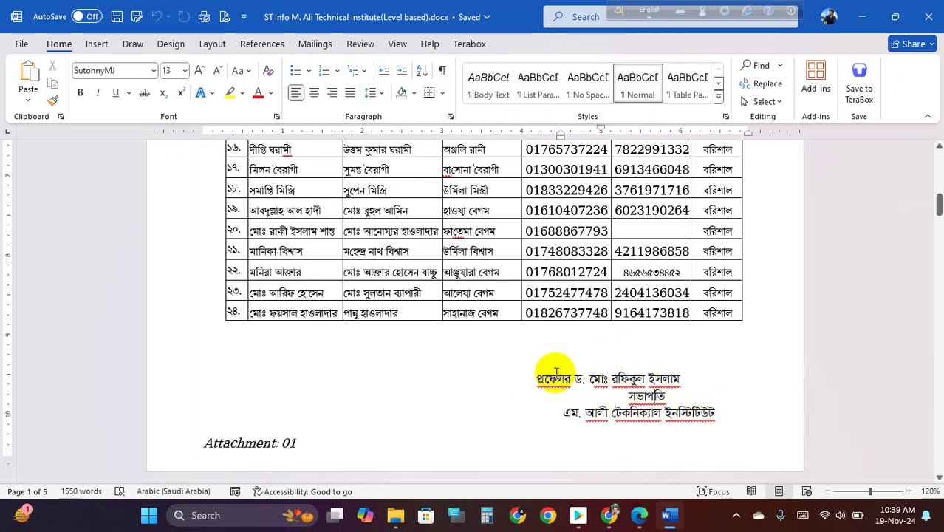
pyautogui.moveTo(538, 379)
pyautogui.mouseDown()
pyautogui.moveTo(658, 396)
pyautogui.moveTo(703, 420)
pyautogui.mouseUp()
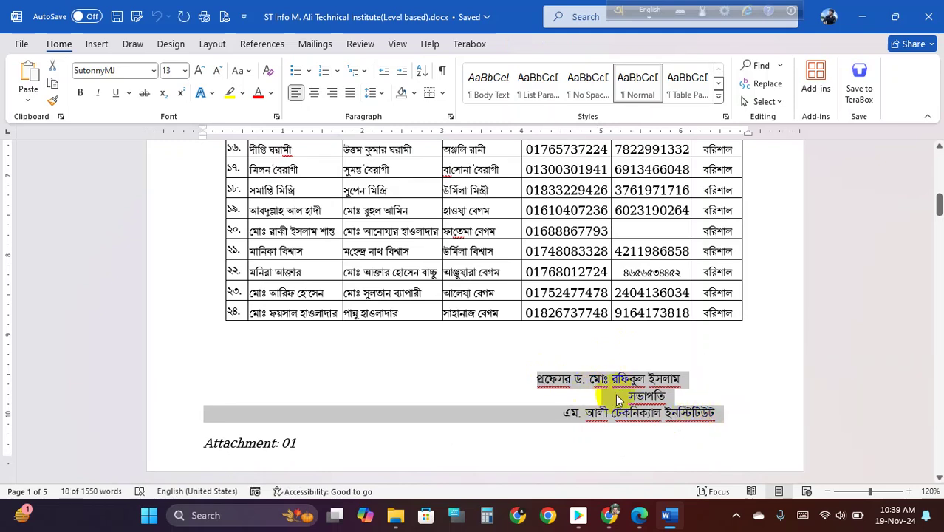
pyautogui.scroll(3, 643, 398)
pyautogui.click(585, 295)
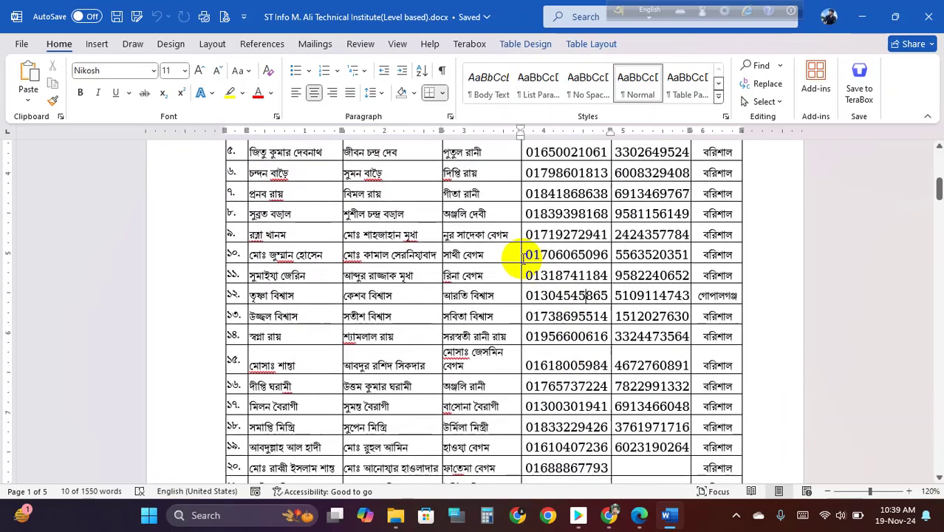
pyautogui.scroll(3, 521, 257)
pyautogui.scroll(-1, 419, 293)
pyautogui.scroll(-2, 421, 294)
pyautogui.scroll(1, 425, 291)
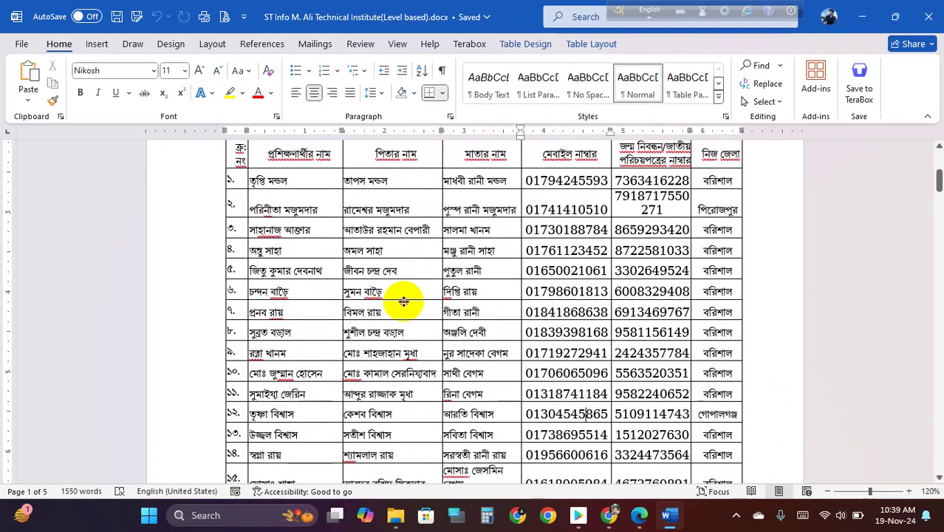
pyautogui.scroll(-6, 404, 301)
# - Copy the three-line Bengali signature block and close the ST Info document
pyautogui.click(646, 318)
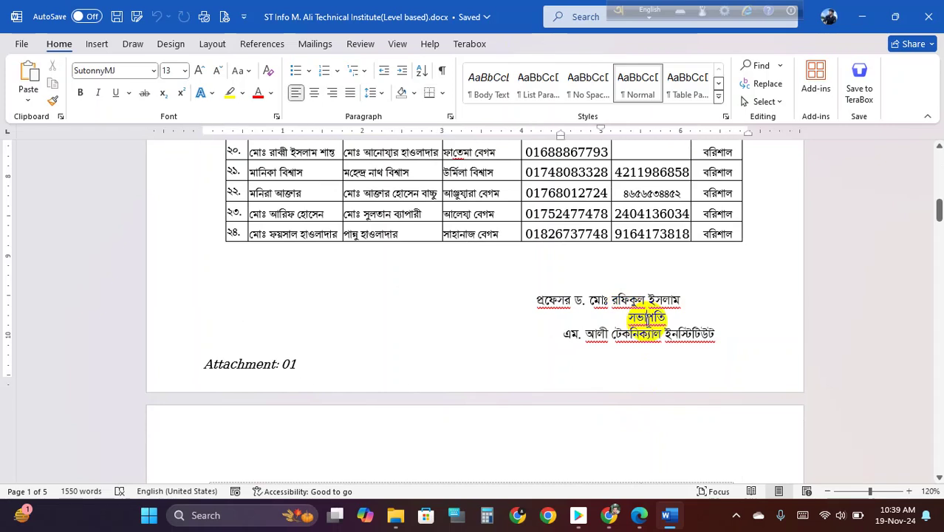
pyautogui.moveTo(537, 300); pyautogui.dragTo(702, 334)
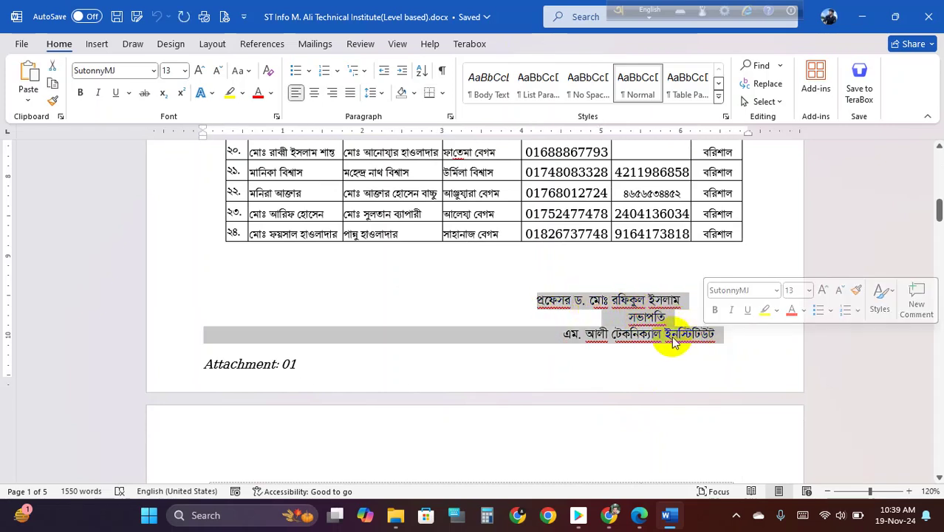
pyautogui.rightClick(632, 295)
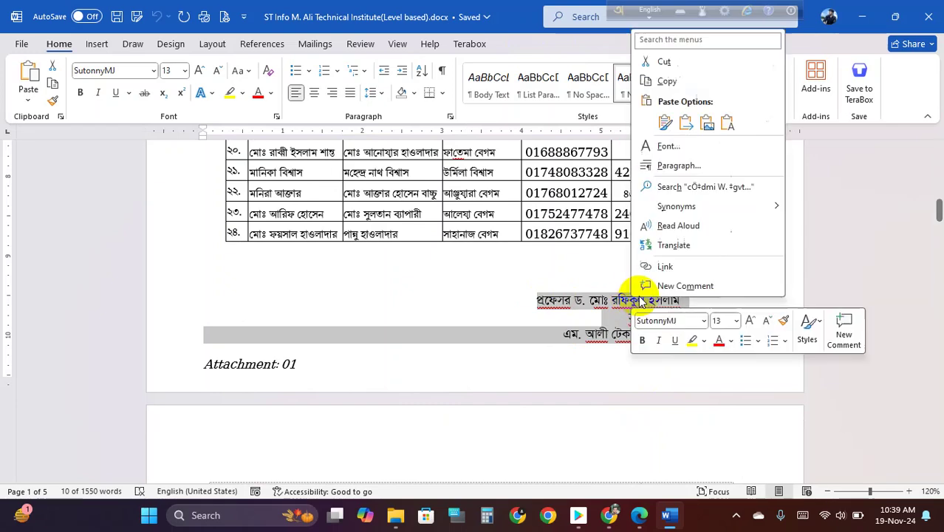
pyautogui.click(668, 80)
pyautogui.click(929, 16)
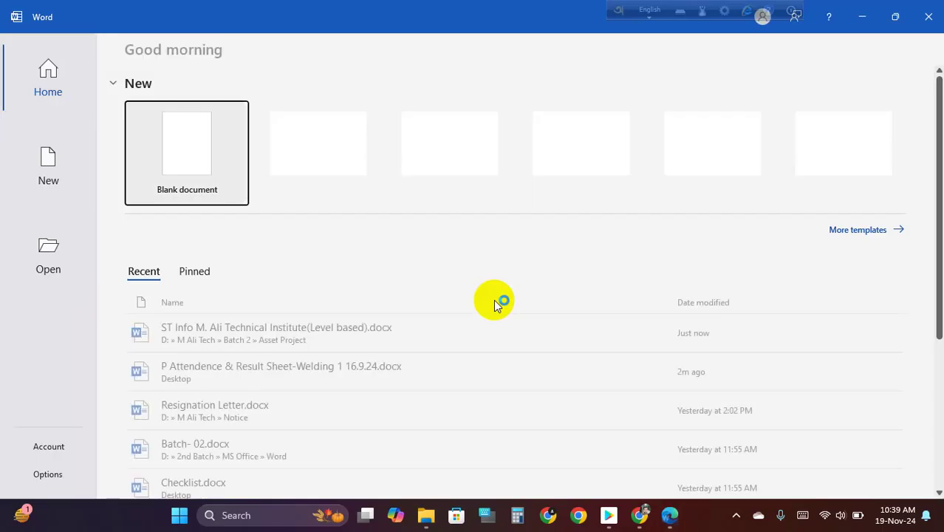
# - Paste the copied signature into a new blank document with Keep Text Only
pyautogui.click(247, 191)
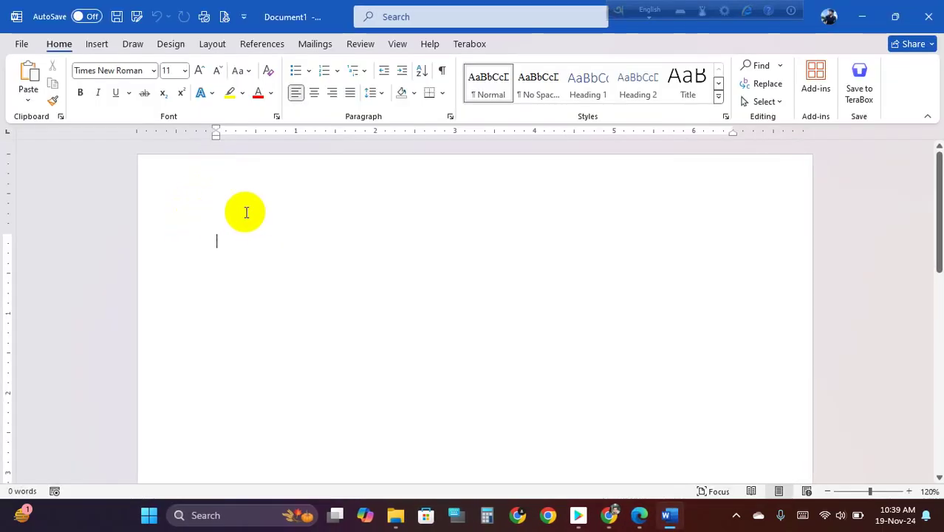
pyautogui.rightClick(223, 243)
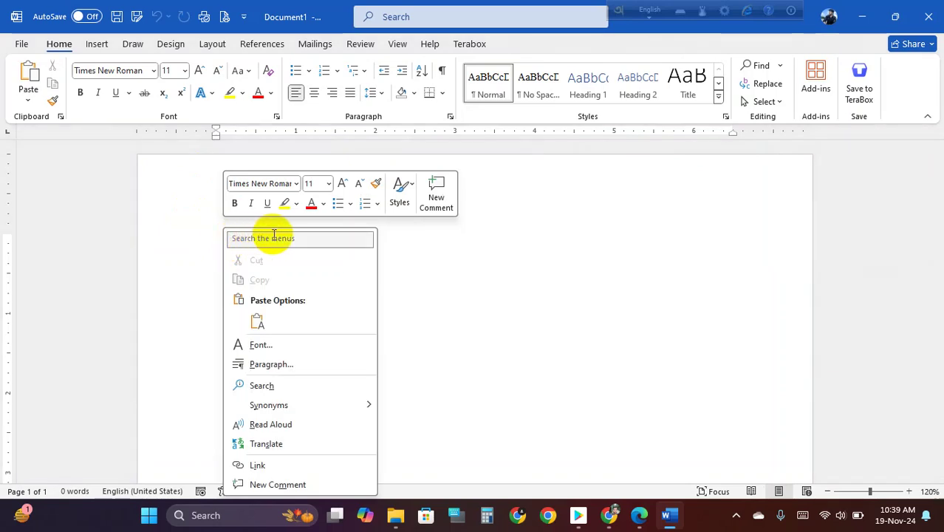
pyautogui.click(258, 322)
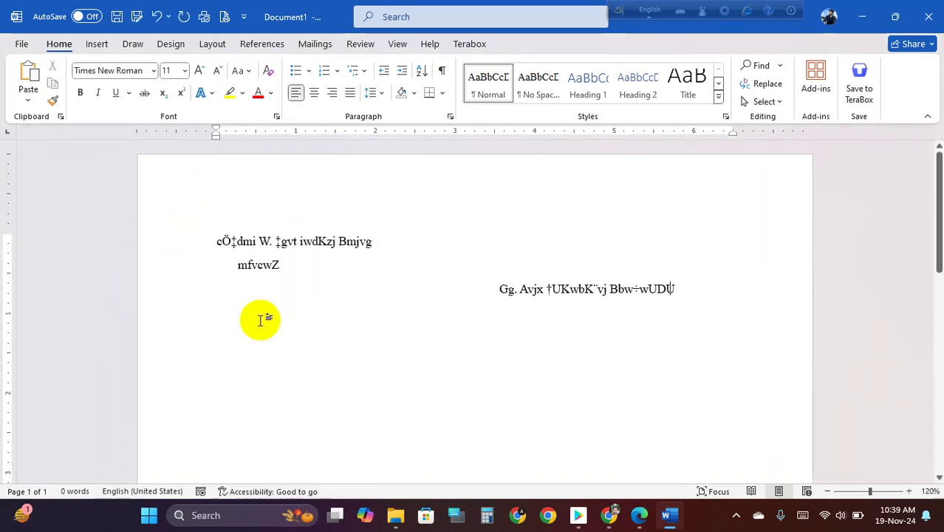
# - Place the caret at various points in the pasted lines to inspect the garbled Bijoy text
pyautogui.click(301, 329)
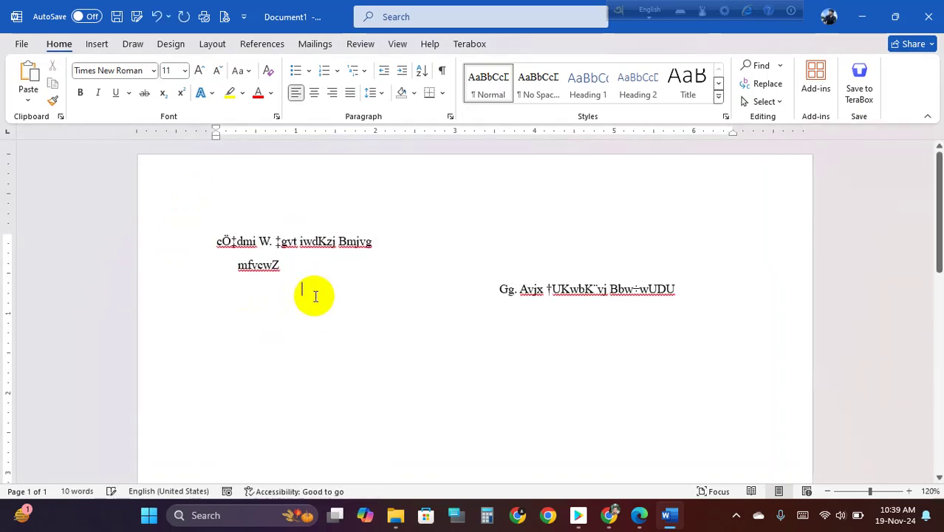
pyautogui.keyDown('ctrl'); pyautogui.scroll(3, 314, 303); pyautogui.keyUp('ctrl')
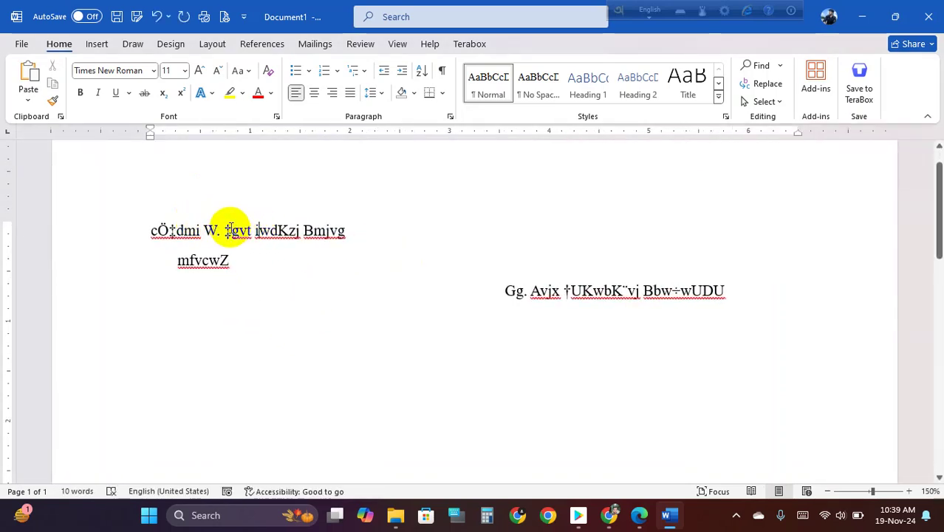
pyautogui.click(573, 291)
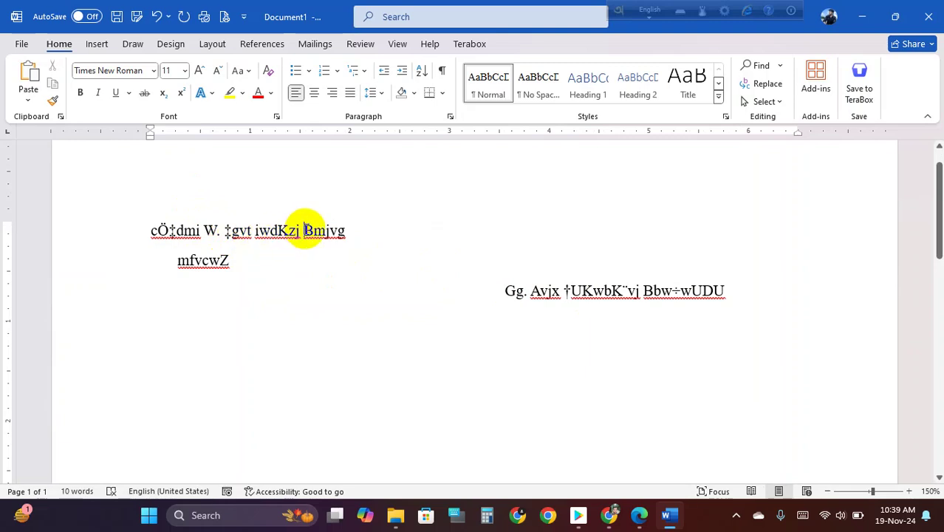
pyautogui.click(582, 291)
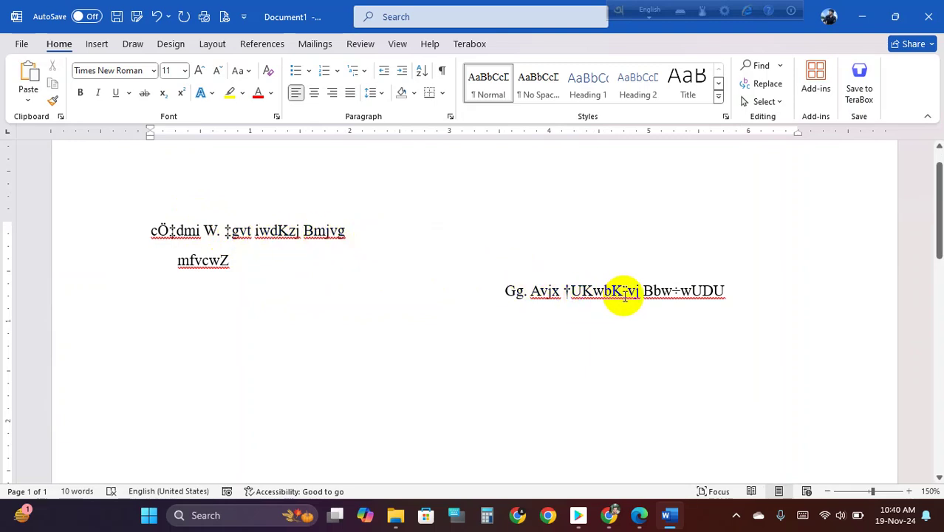
pyautogui.click(269, 231)
pyautogui.click(198, 230)
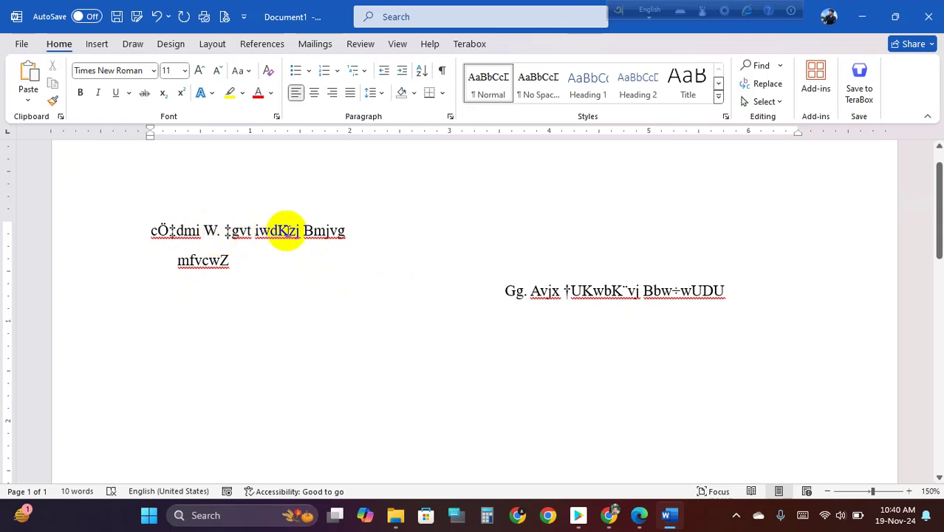
# - Select all the pasted signature text and set it in SutonnyMJ so it reads as Bengali
pyautogui.moveTo(150, 230); pyautogui.dragTo(323, 237)
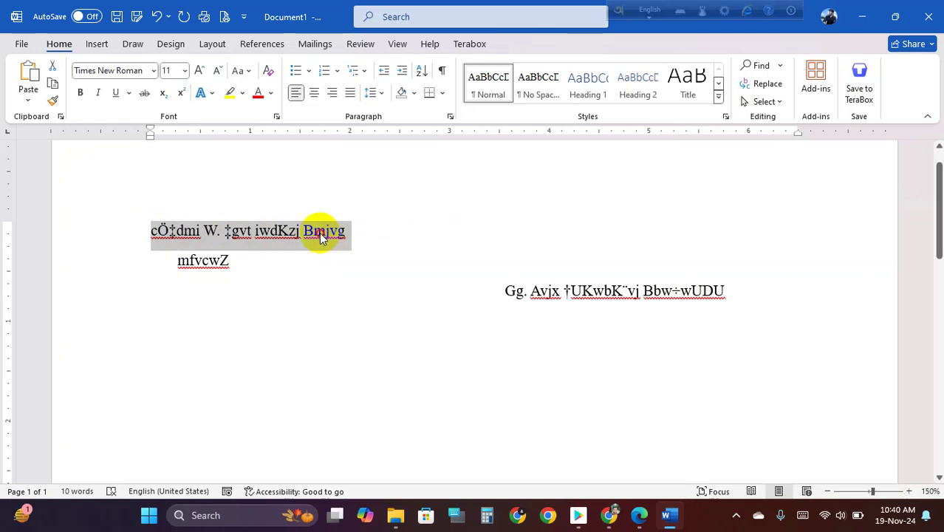
pyautogui.click(325, 232)
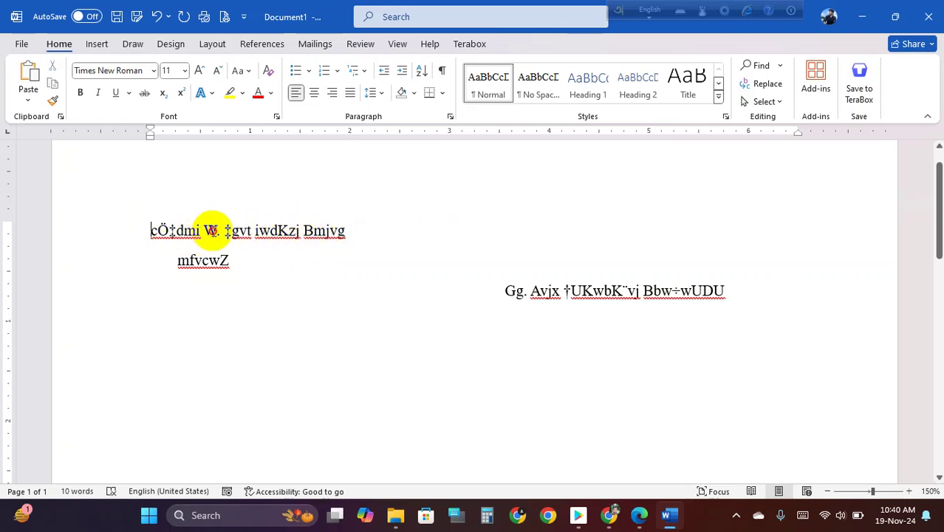
pyautogui.click(581, 290)
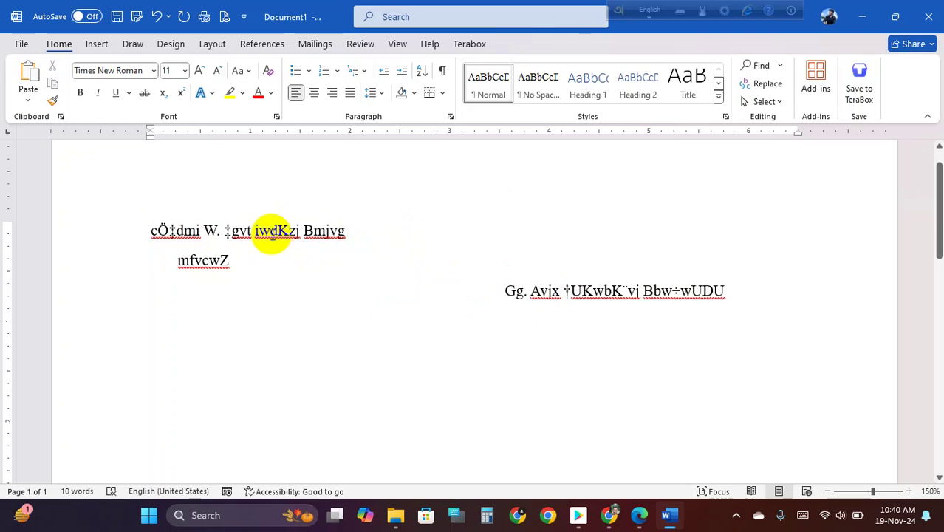
pyautogui.scroll(4, 271, 231)
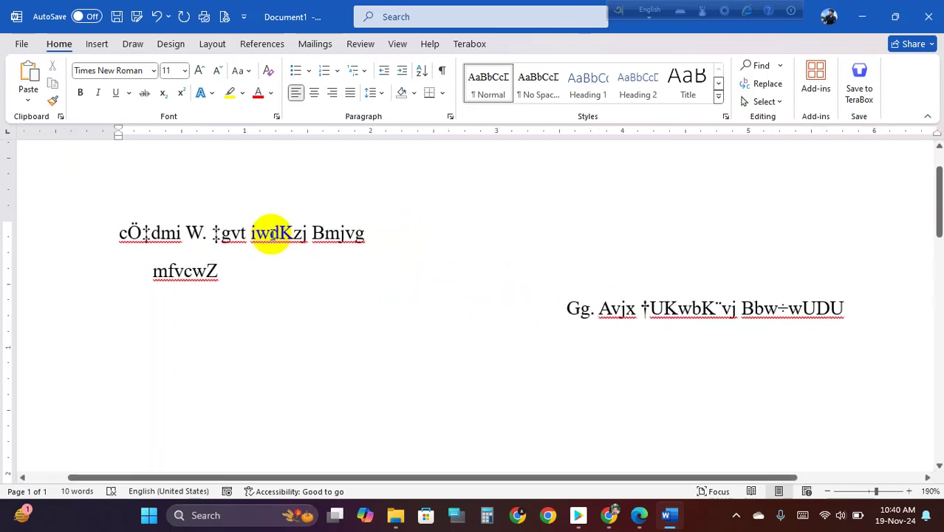
pyautogui.click(270, 233)
pyautogui.scroll(-1, 271, 234)
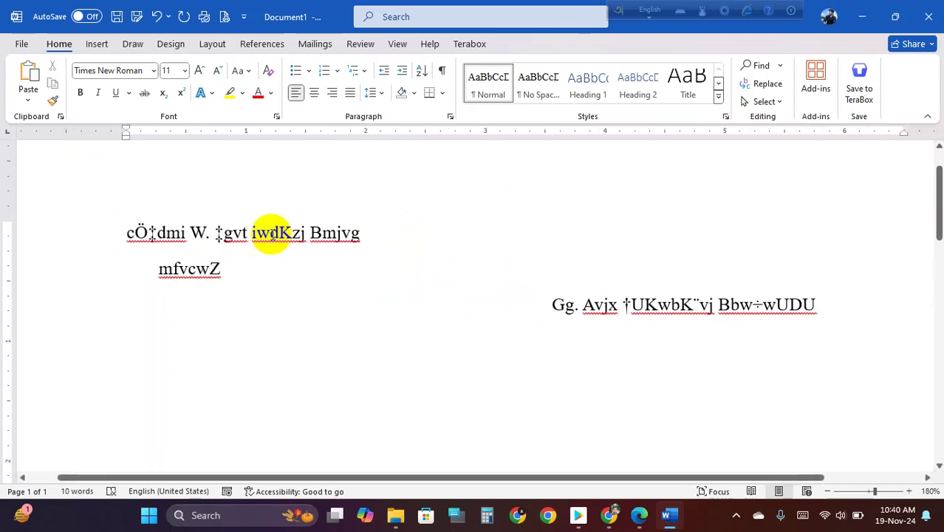
pyautogui.hotkey('ctrl', 'a')
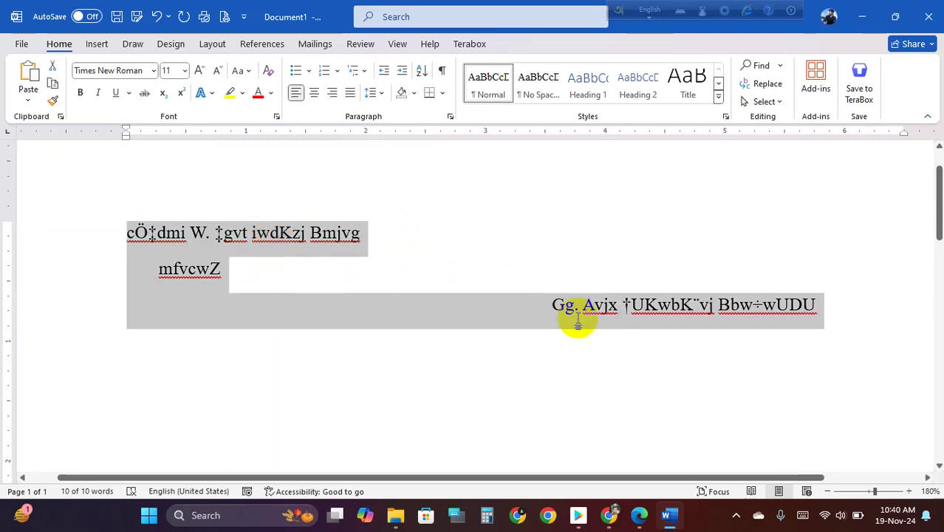
pyautogui.click(153, 70)
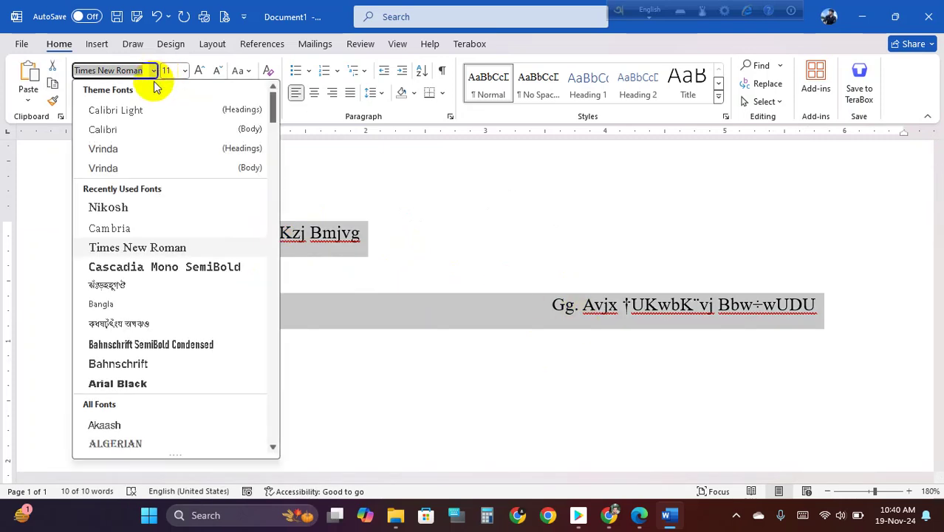
pyautogui.click(112, 289)
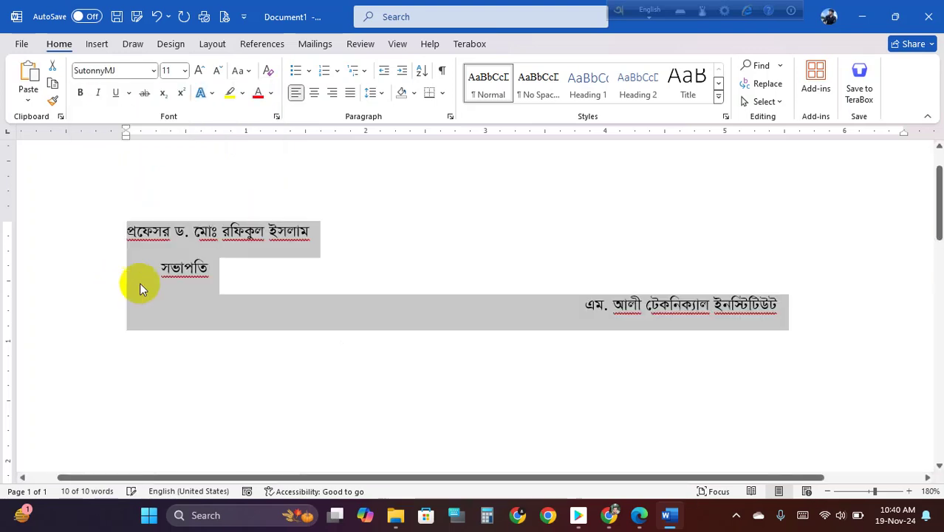
pyautogui.click(255, 273)
# - Delete the leading spaces so the institute line starts at the left margin
pyautogui.click(579, 307)
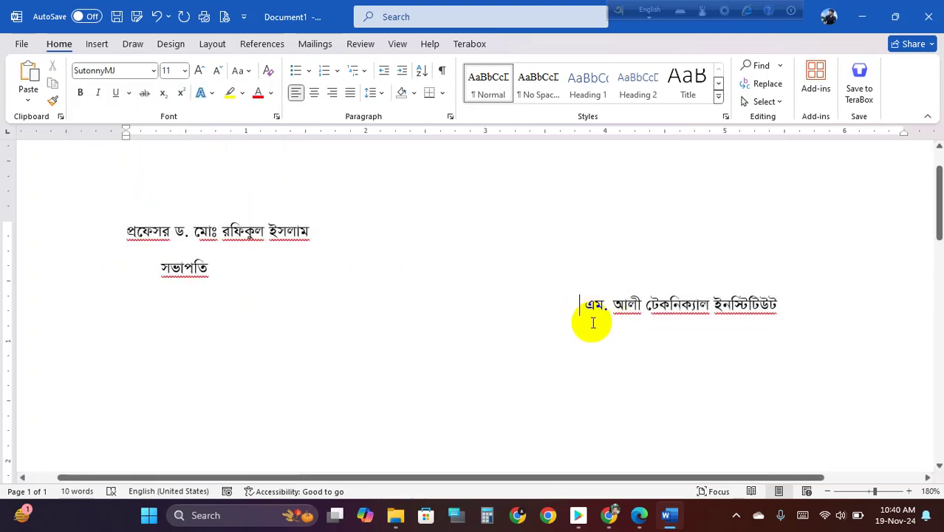
pyautogui.moveTo(584, 305); pyautogui.dragTo(152, 314)
pyautogui.press('BackSpace')
pyautogui.press('BackSpace')
pyautogui.click(162, 267)
pyautogui.press('BackSpace')
pyautogui.click(132, 306)
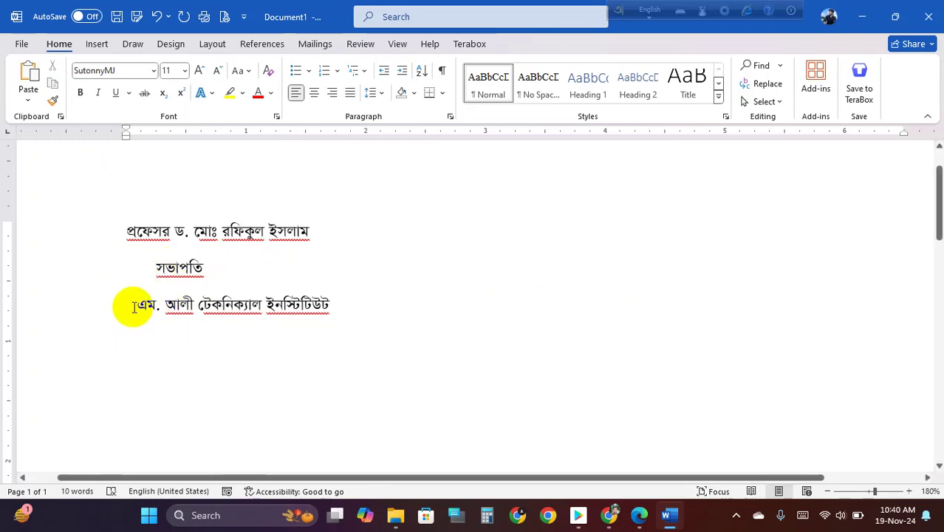
pyautogui.press('BackSpace')
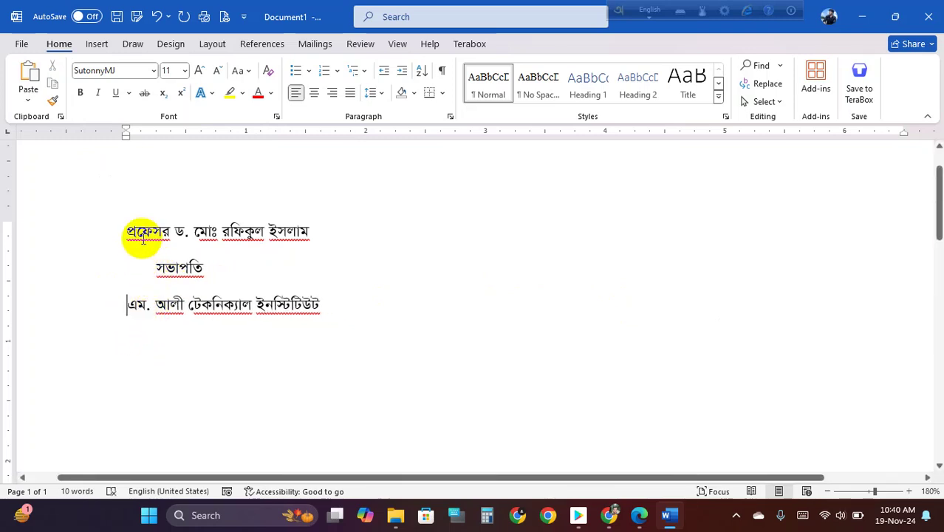
# - Select all three signature lines
pyautogui.moveTo(126, 228); pyautogui.dragTo(311, 304)
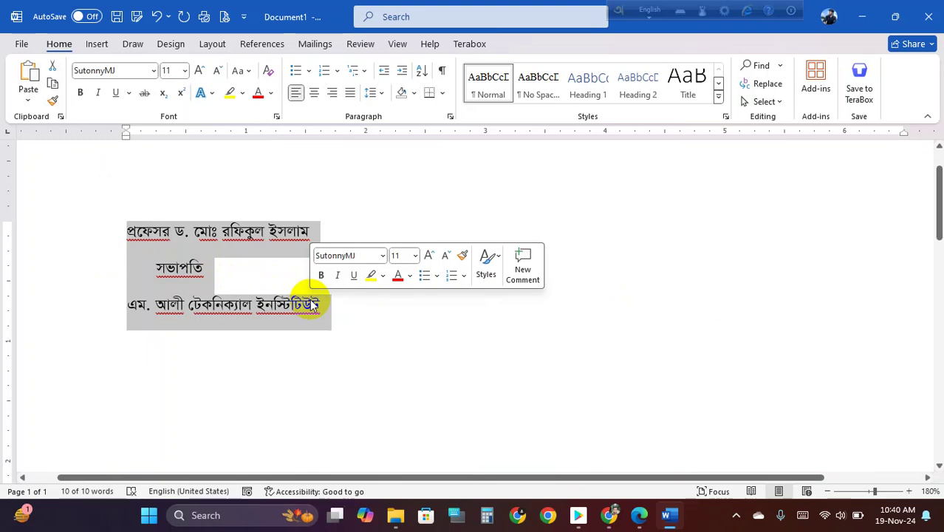
pyautogui.click(187, 257)
pyautogui.click(127, 229)
pyautogui.moveTo(127, 229); pyautogui.dragTo(311, 301)
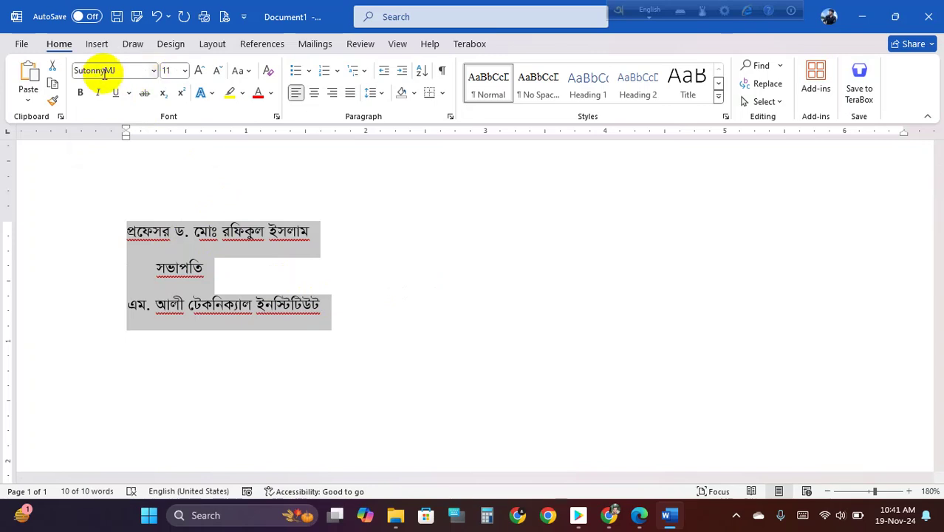
pyautogui.click(177, 248)
pyautogui.moveTo(127, 229); pyautogui.dragTo(249, 305)
pyautogui.hotkey('ctrl', 'c')
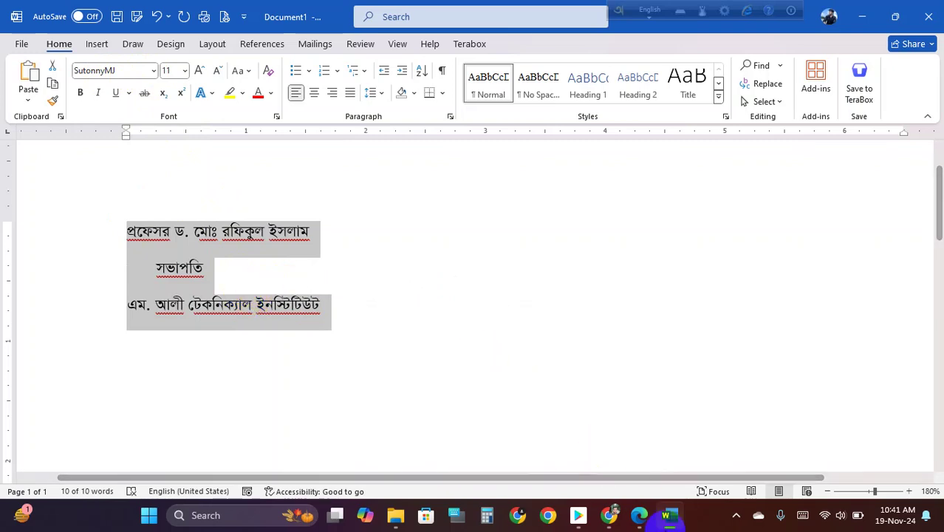
# - Search the browser for 'bijoy to unicode' and open the first converter result
pyautogui.click(609, 515)
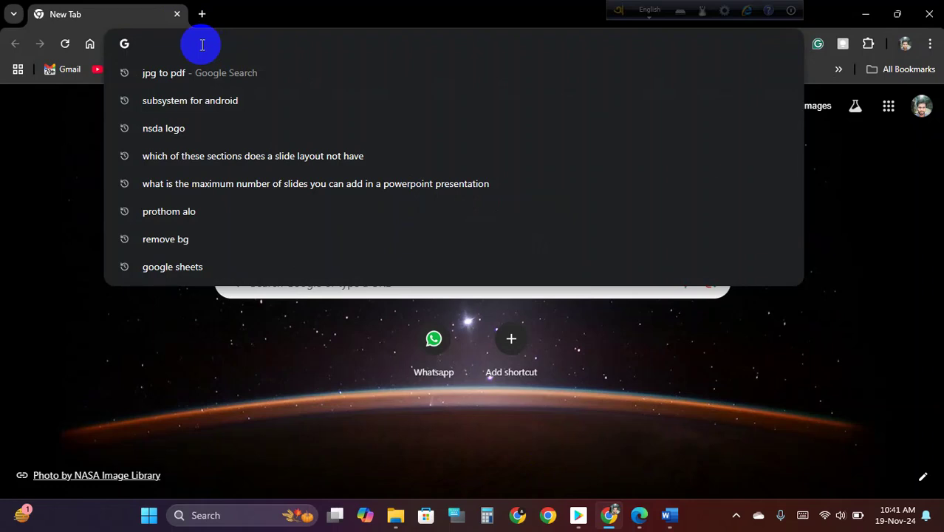
pyautogui.write('bijoy')
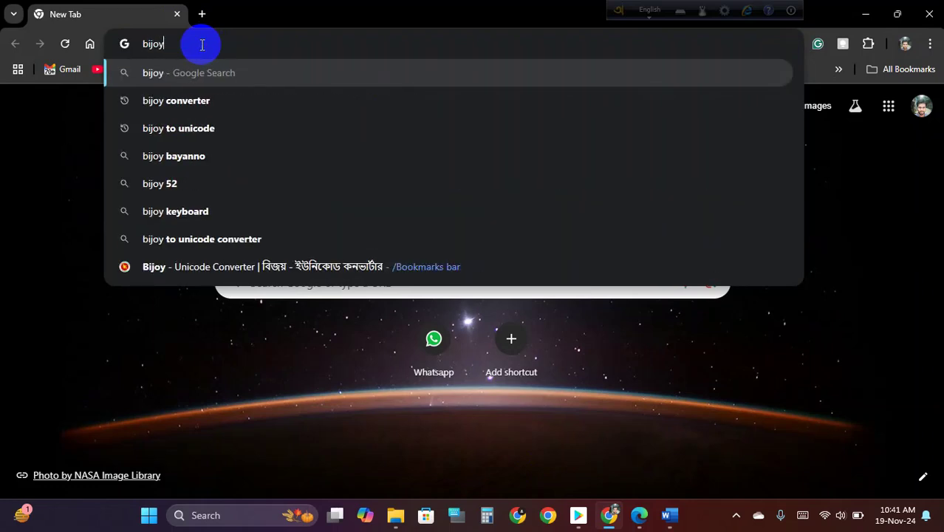
pyautogui.write(' to unic')
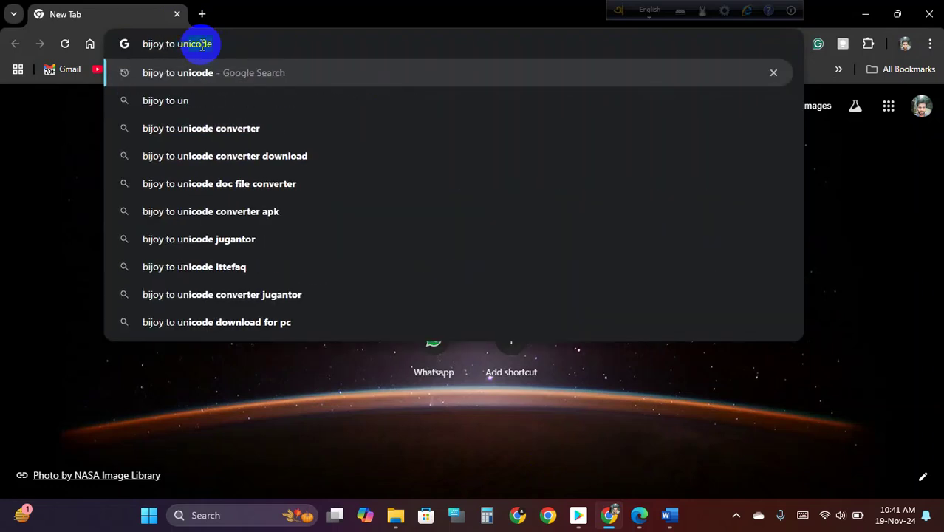
pyautogui.write('ode')
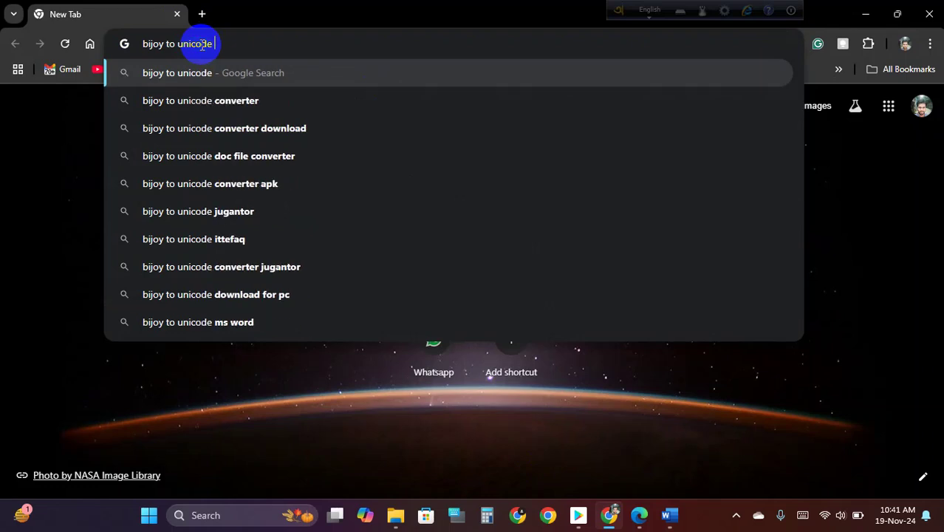
pyautogui.press('Down')
pyautogui.press('Return')
pyautogui.click(161, 252)
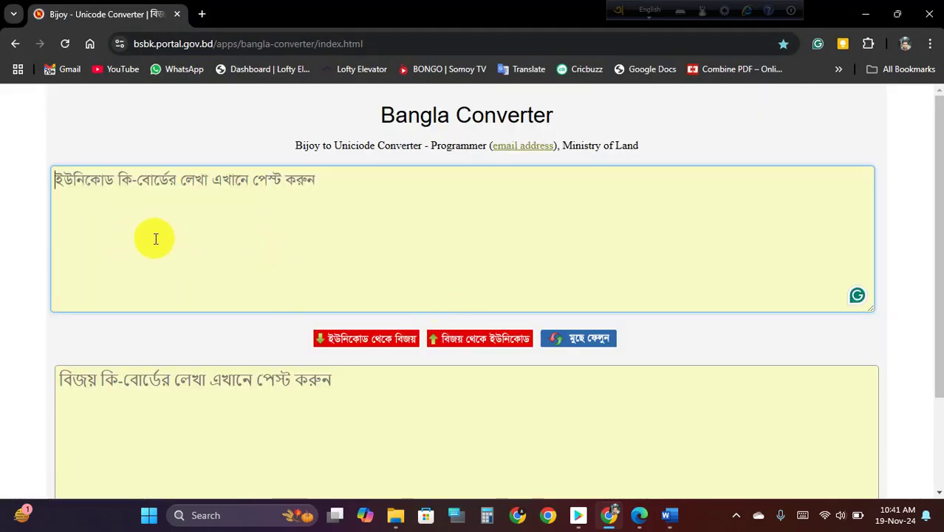
pyautogui.scroll(-1, 221, 255)
# - Paste the Bijoy signature text into the converter and convert it to Unicode
pyautogui.click(127, 317)
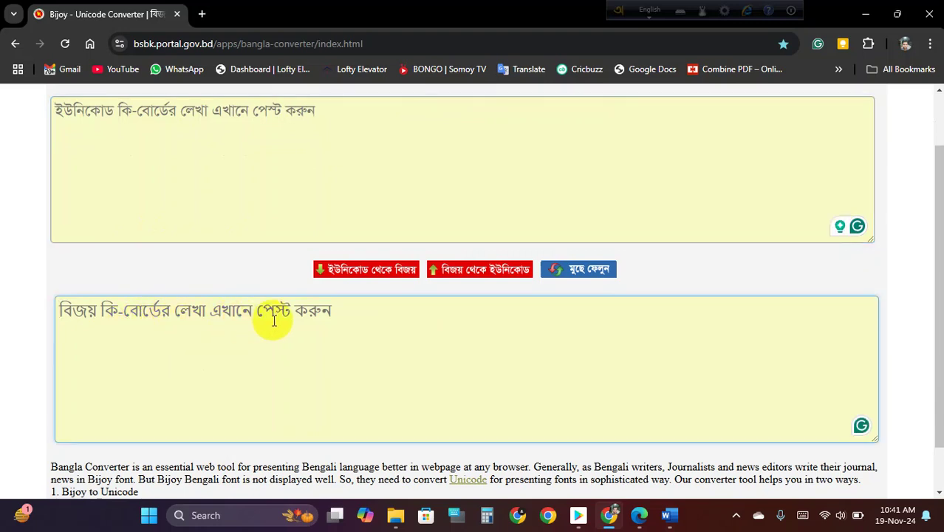
pyautogui.click(670, 514)
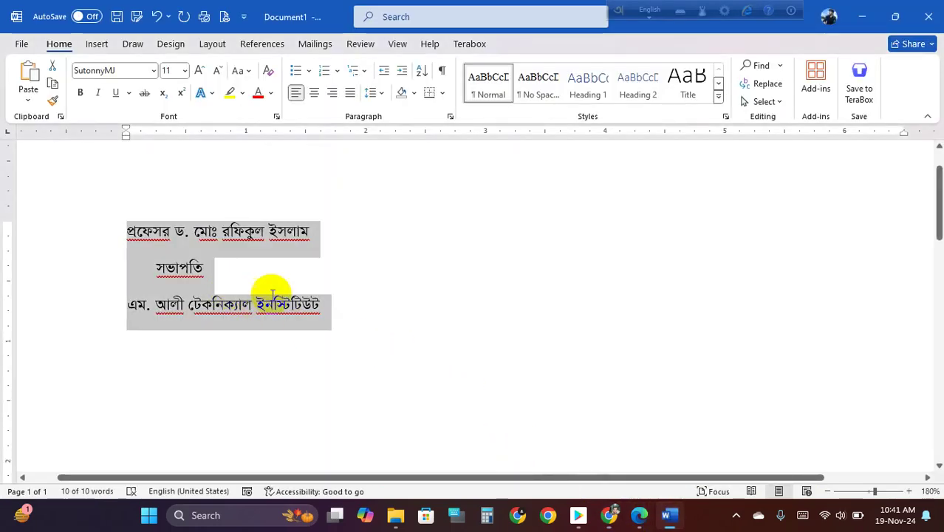
pyautogui.click(670, 515)
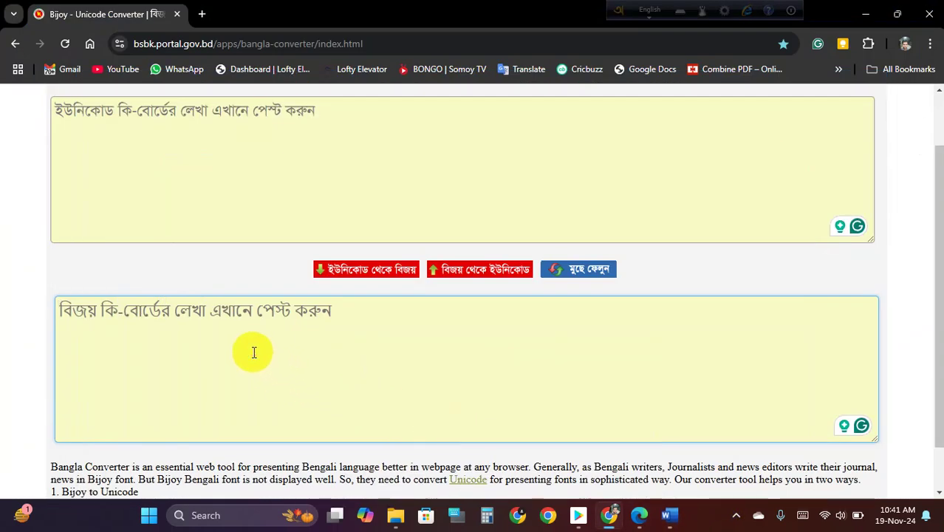
pyautogui.hotkey('ctrl', 'v')
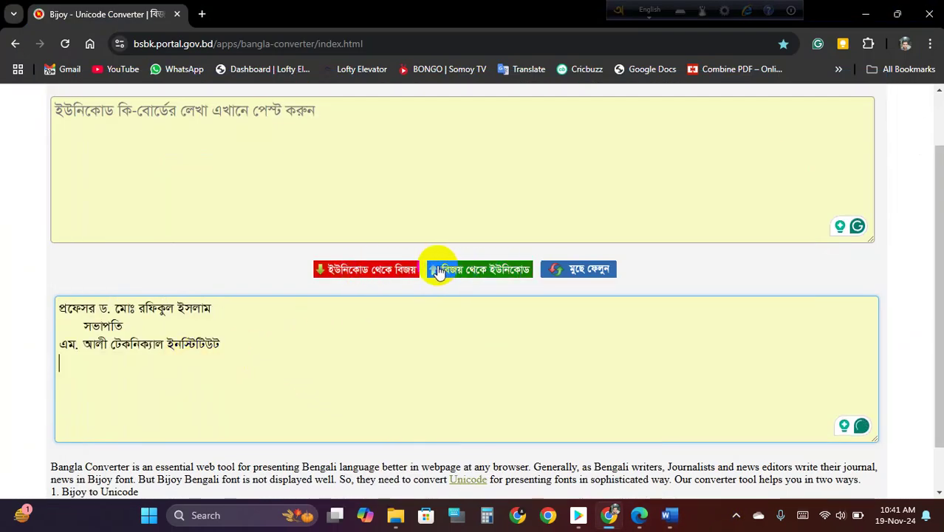
pyautogui.click(479, 269)
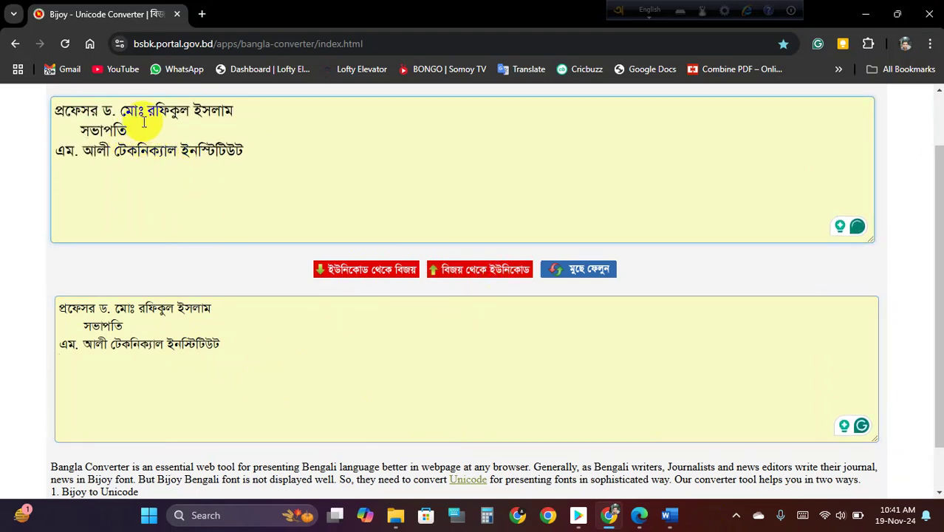
# - Paste the converted Unicode text into Word on new lines below the institute line
pyautogui.moveTo(247, 152); pyautogui.dragTo(38, 96)
pyautogui.hotkey('ctrl', 'c')
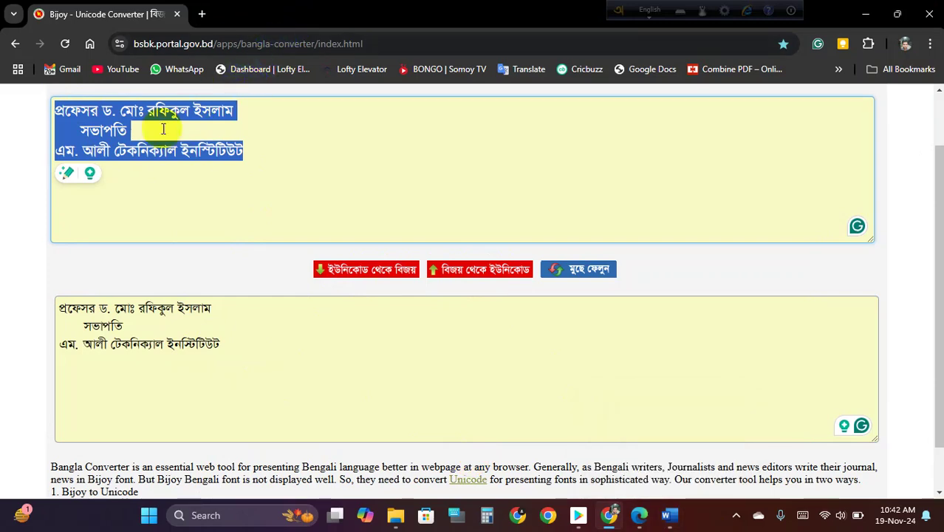
pyautogui.click(104, 131)
pyautogui.click(669, 515)
pyautogui.click(365, 353)
pyautogui.click(136, 380)
pyautogui.click(348, 306)
pyautogui.press('Return')
pyautogui.press('Return')
pyautogui.hotkey('ctrl', 'v')
# - Check the original text's font and select the pasted three-line Unicode block
pyautogui.scroll(-2, 386, 350)
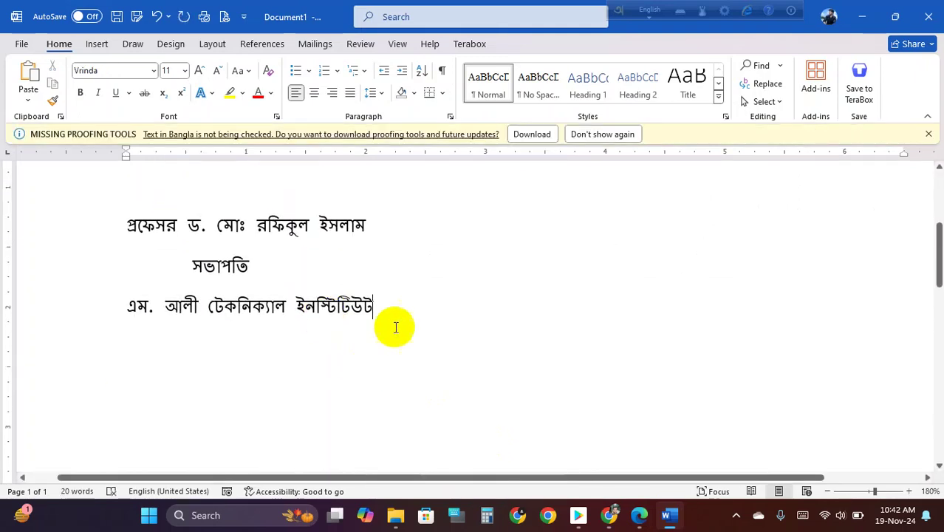
pyautogui.keyDown('ctrl'); pyautogui.scroll(-4, 393, 310); pyautogui.keyUp('ctrl')
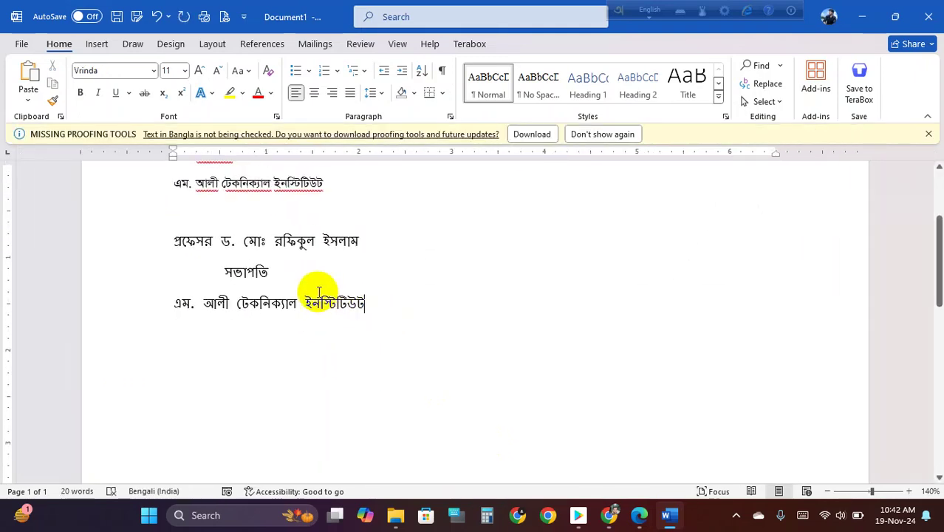
pyautogui.scroll(2, 319, 292)
pyautogui.moveTo(194, 212)
pyautogui.mouseDown()
pyautogui.moveTo(232, 211)
pyautogui.moveTo(179, 217)
pyautogui.mouseUp()
pyautogui.click(212, 332)
pyautogui.moveTo(212, 333); pyautogui.dragTo(253, 333)
pyautogui.click(358, 426)
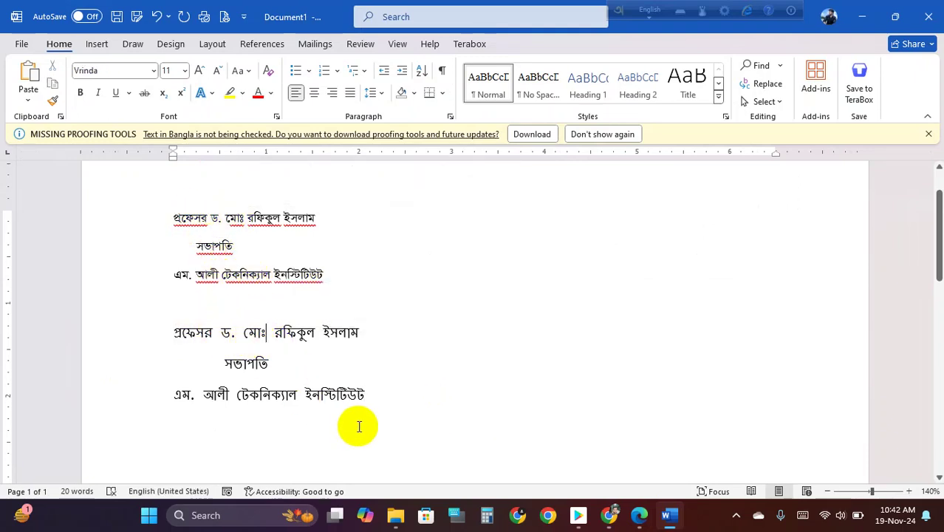
pyautogui.moveTo(358, 397); pyautogui.dragTo(181, 332)
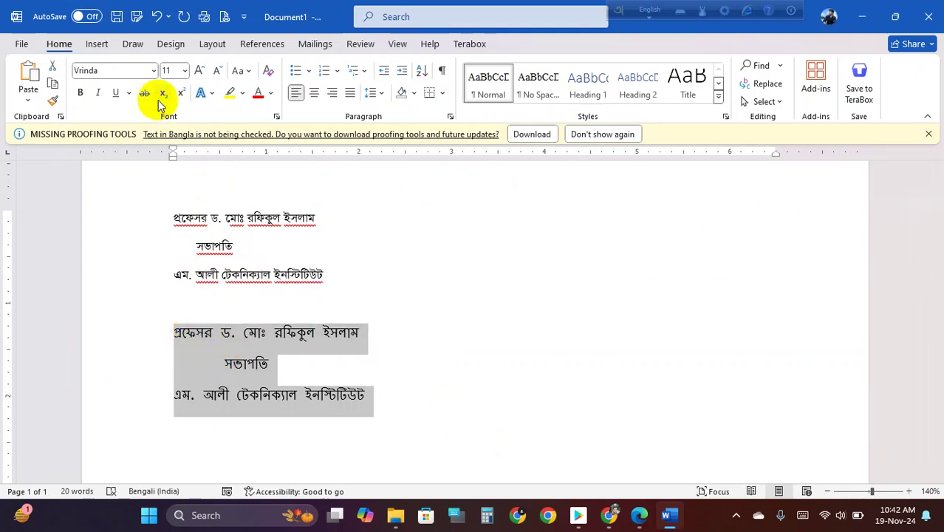
# - Try SutonnyOMJ, the Bangla font and Bahnschrift on the pasted block, then undo back to the Bangla font
pyautogui.click(152, 70)
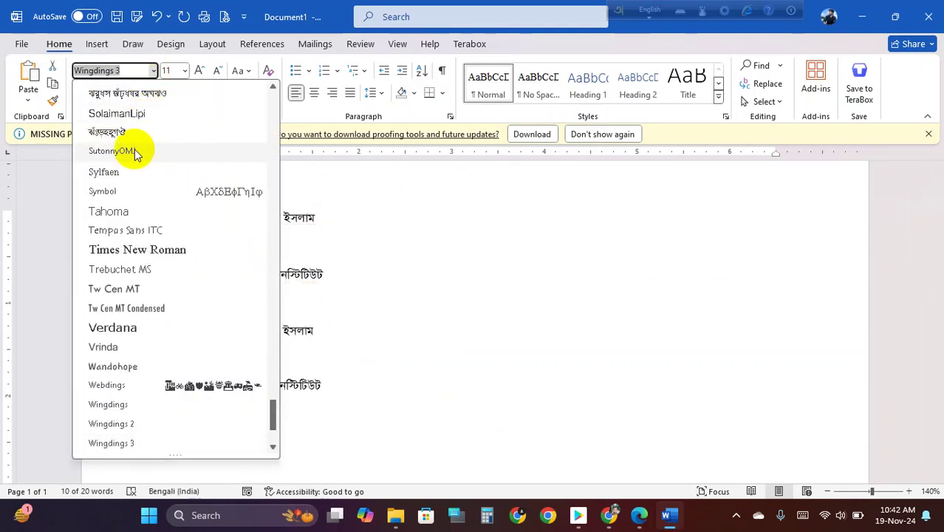
pyautogui.click(134, 149)
pyautogui.click(152, 70)
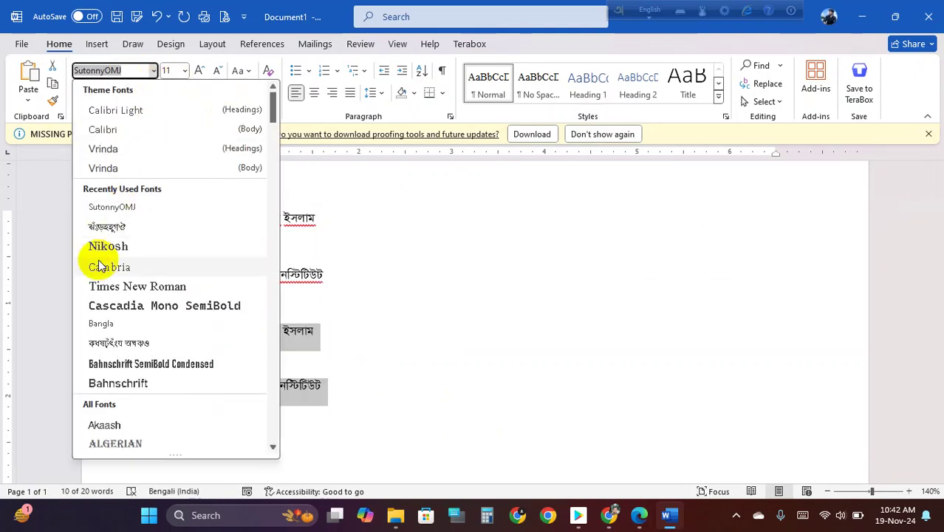
pyautogui.click(120, 320)
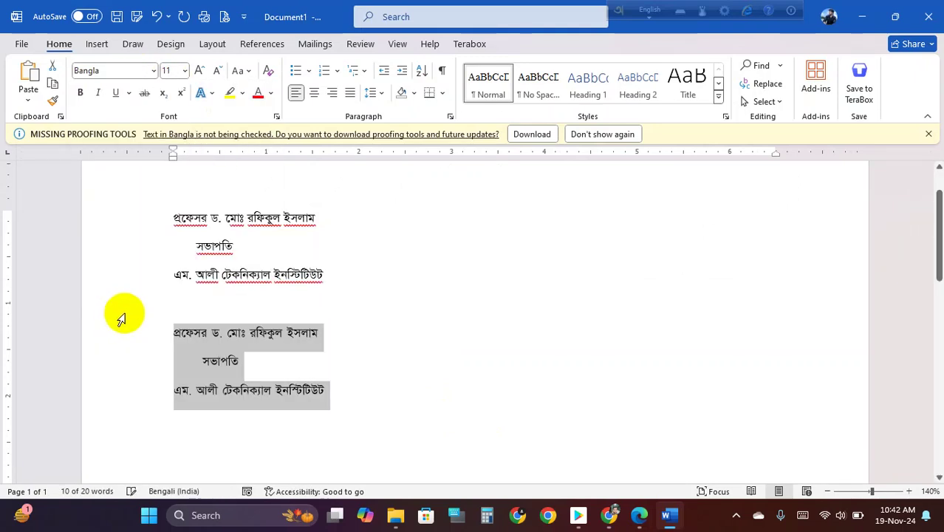
pyautogui.click(153, 70)
pyautogui.click(115, 387)
pyautogui.hotkey('ctrl', 'z')
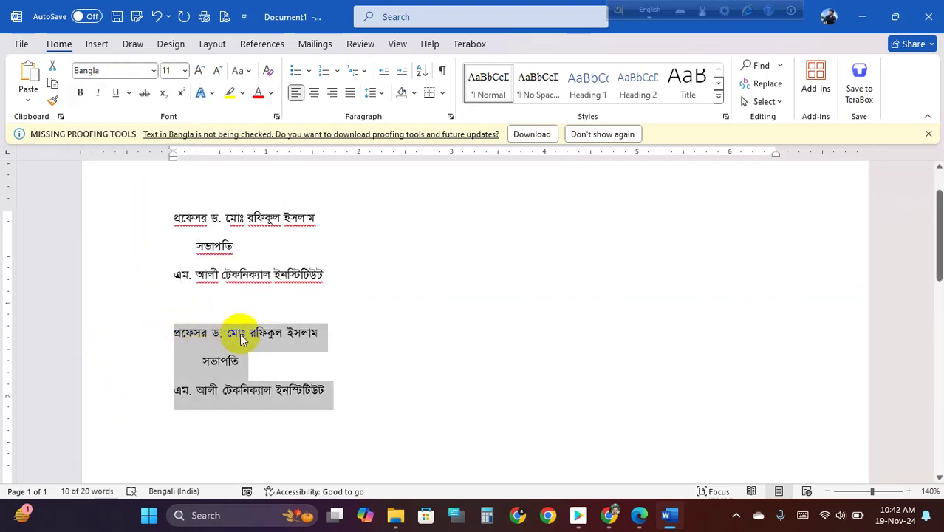
pyautogui.click(154, 70)
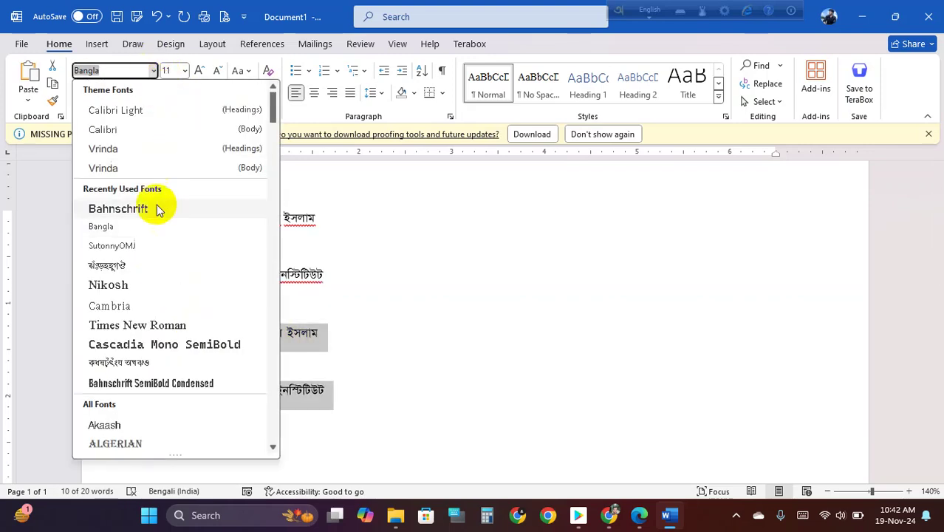
pyautogui.click(333, 370)
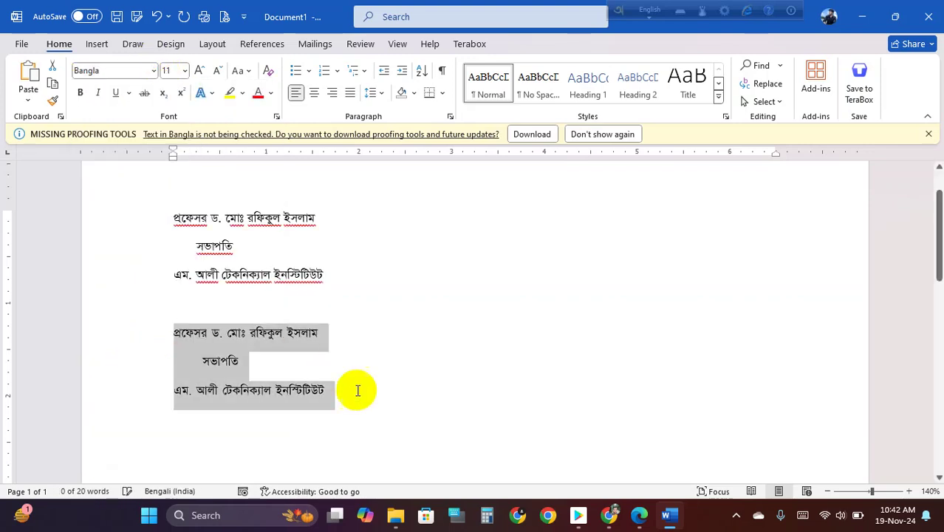
pyautogui.scroll(6, 270, 373)
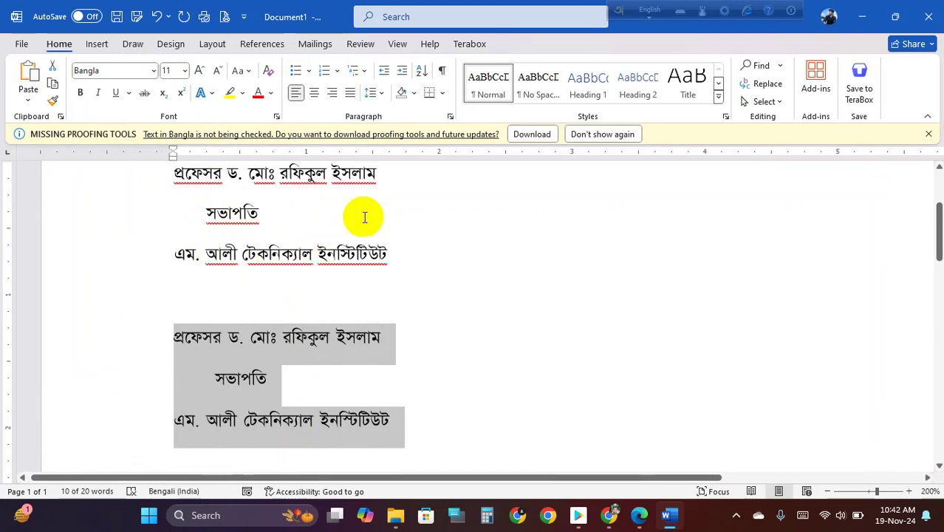
# - Apply SutonnyOMJ to the lower signature block and clear the selection
pyautogui.click(153, 70)
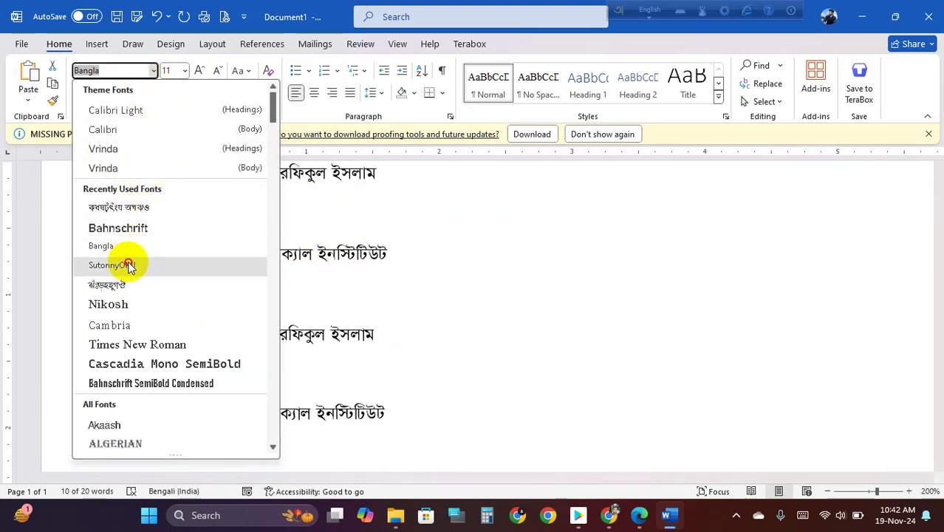
pyautogui.click(122, 265)
pyautogui.click(469, 330)
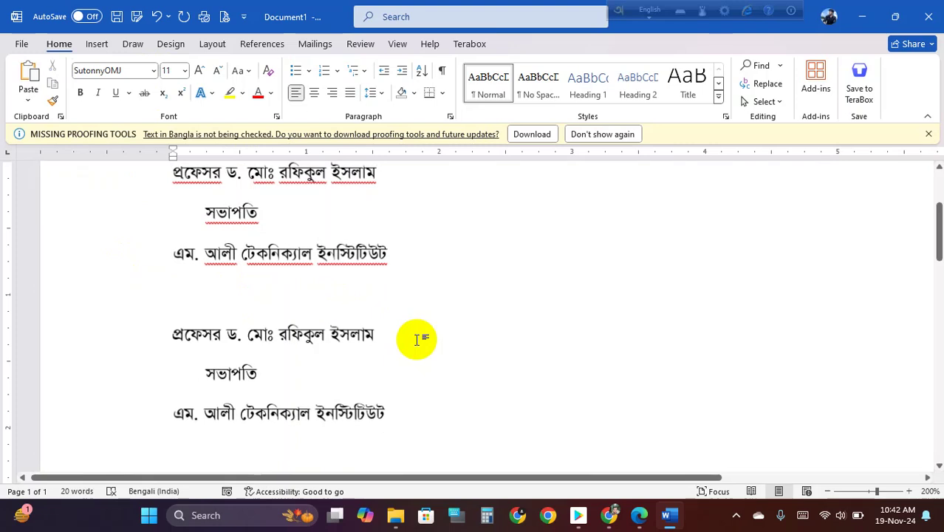
pyautogui.scroll(-1, 417, 334)
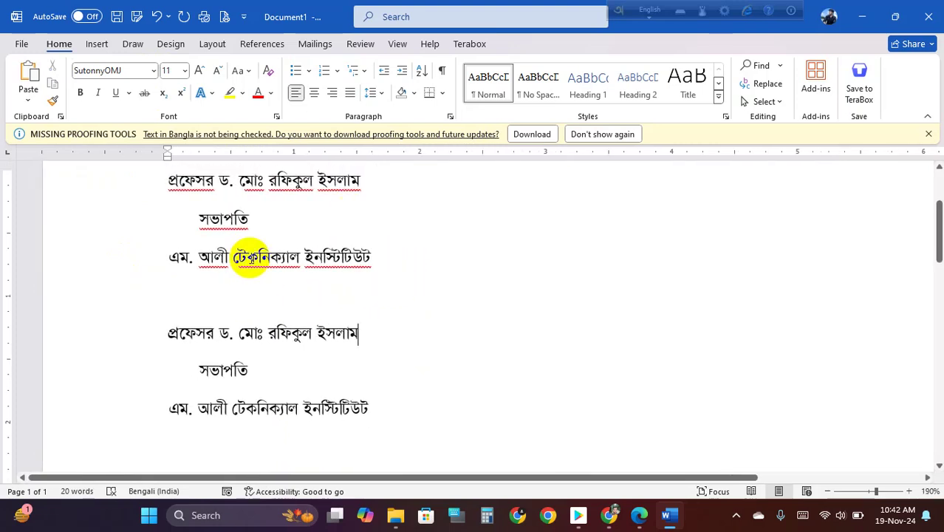
pyautogui.scroll(-2, 251, 258)
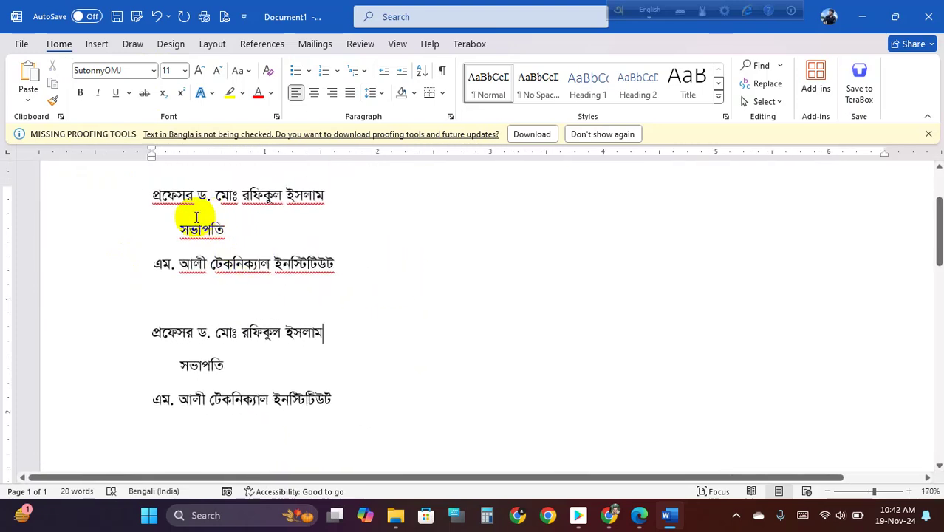
# - Compare the ড. মোঃ name and সভাপতি lines between the upper and lower blocks
pyautogui.moveTo(197, 192); pyautogui.dragTo(240, 196)
pyautogui.moveTo(208, 332); pyautogui.dragTo(276, 333)
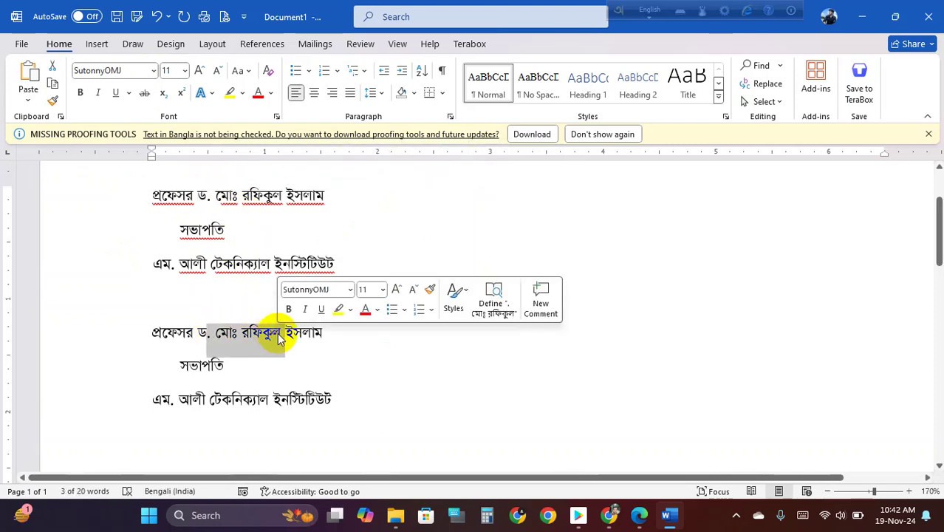
pyautogui.click(227, 330)
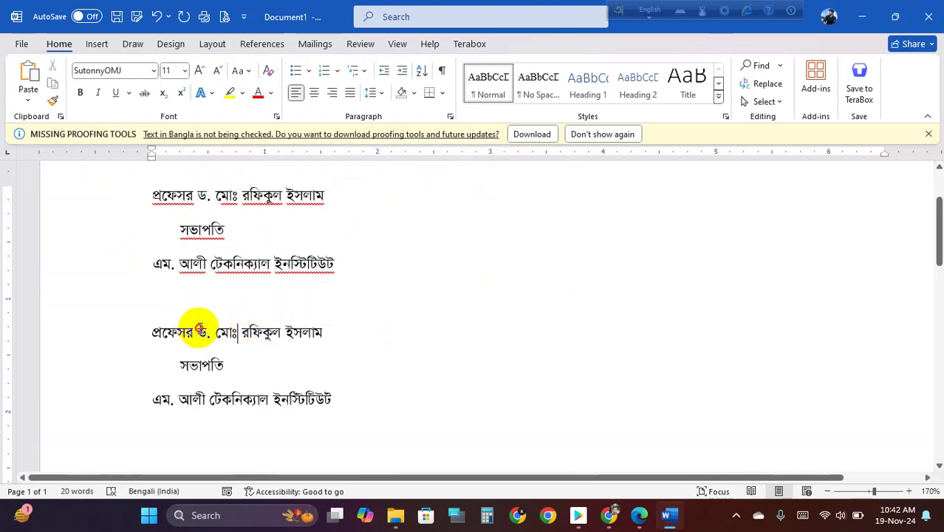
pyautogui.moveTo(198, 330); pyautogui.dragTo(207, 338)
pyautogui.click(214, 334)
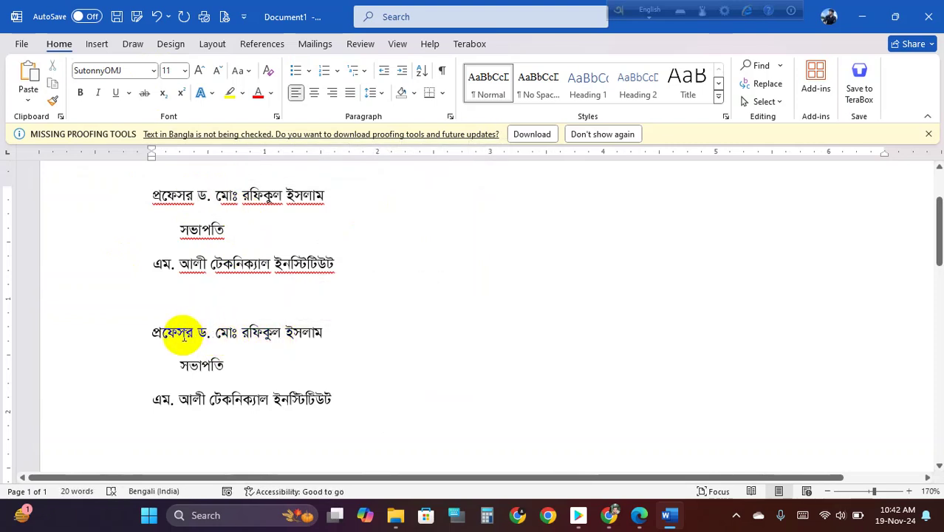
pyautogui.moveTo(168, 195); pyautogui.dragTo(315, 229)
pyautogui.moveTo(166, 331); pyautogui.dragTo(327, 375)
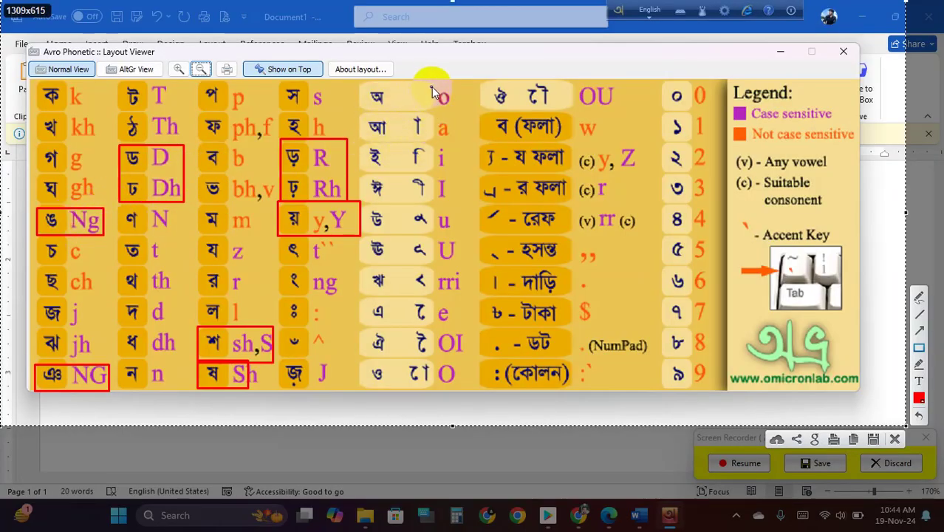
# - Draw red boxes around the o-to-O vowel column and the OU-to-NumPad column
pyautogui.moveTo(425, 83)
pyautogui.mouseDown()
pyautogui.moveTo(447, 126)
pyautogui.moveTo(469, 389)
pyautogui.mouseUp()
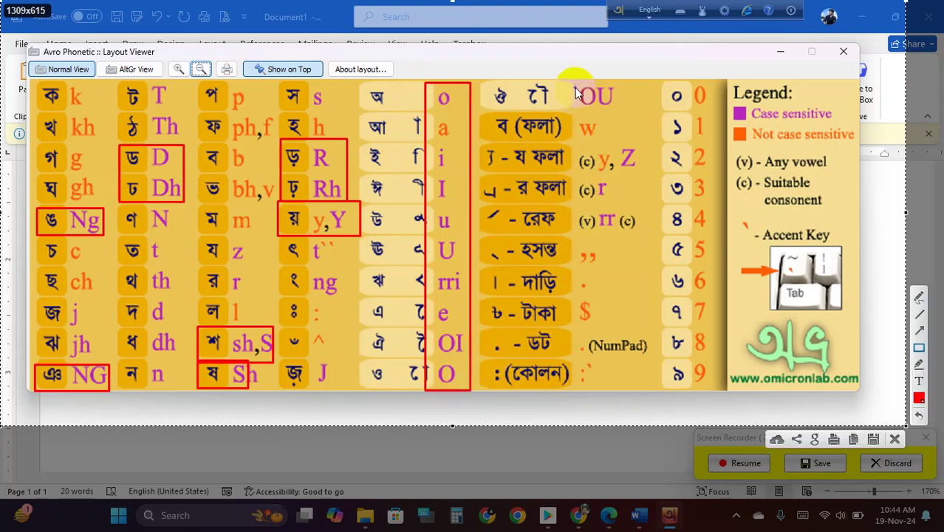
pyautogui.moveTo(576, 75); pyautogui.dragTo(661, 388)
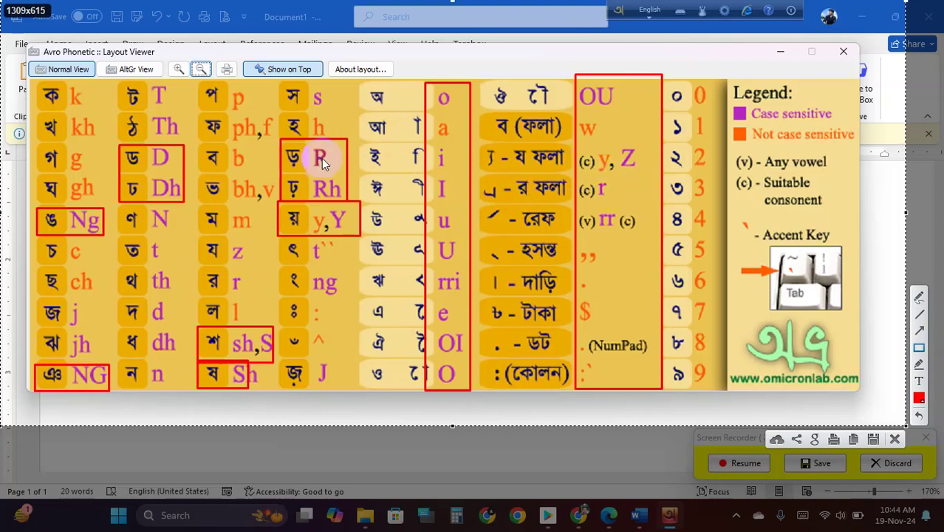
# - Box ঠ Th and the R, Rh, y,Y entries in red, plus a red mark between হসন্ত and দাড়ি rows
pyautogui.moveTo(117, 111); pyautogui.dragTo(186, 146)
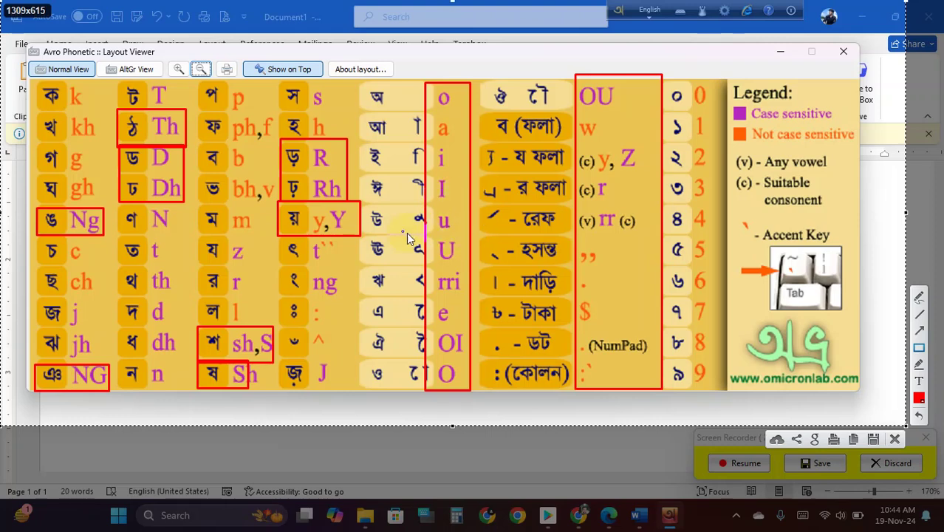
pyautogui.moveTo(305, 159)
pyautogui.mouseDown()
pyautogui.moveTo(321, 217)
pyautogui.moveTo(360, 244)
pyautogui.mouseUp()
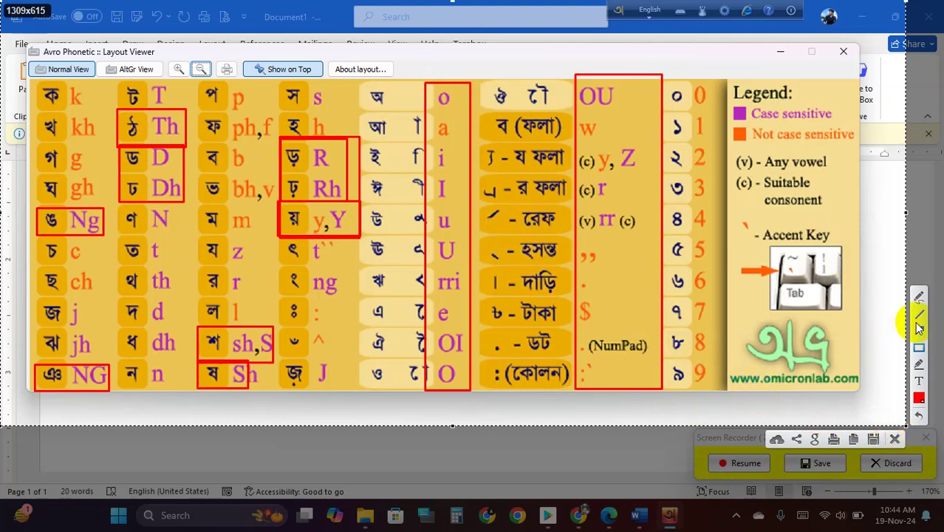
pyautogui.moveTo(479, 234); pyautogui.dragTo(550, 273)
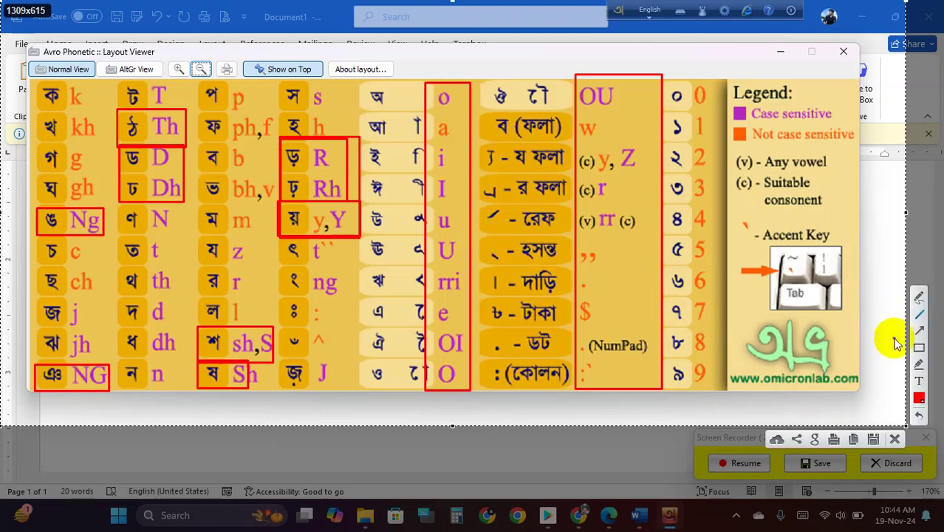
# - Switch the annotation colour to white and frame the হসন্ত row
pyautogui.click(919, 397)
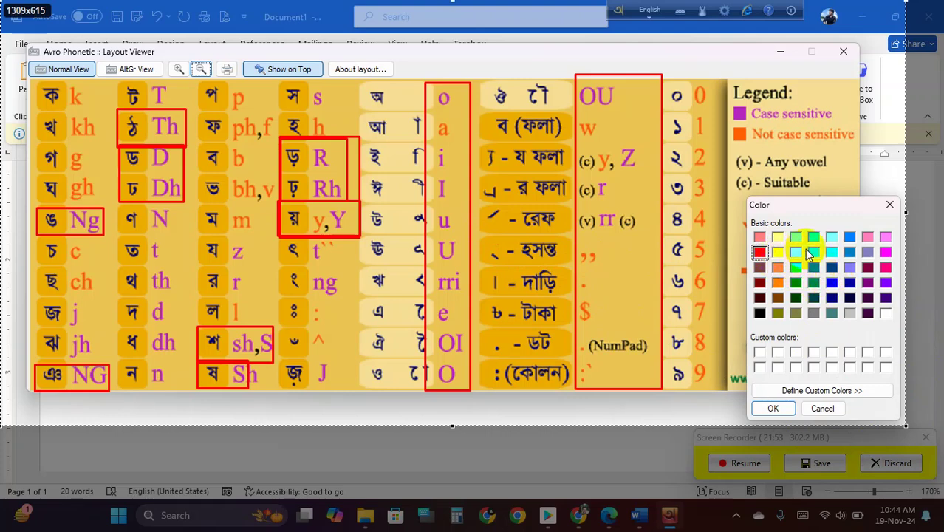
pyautogui.click(886, 311)
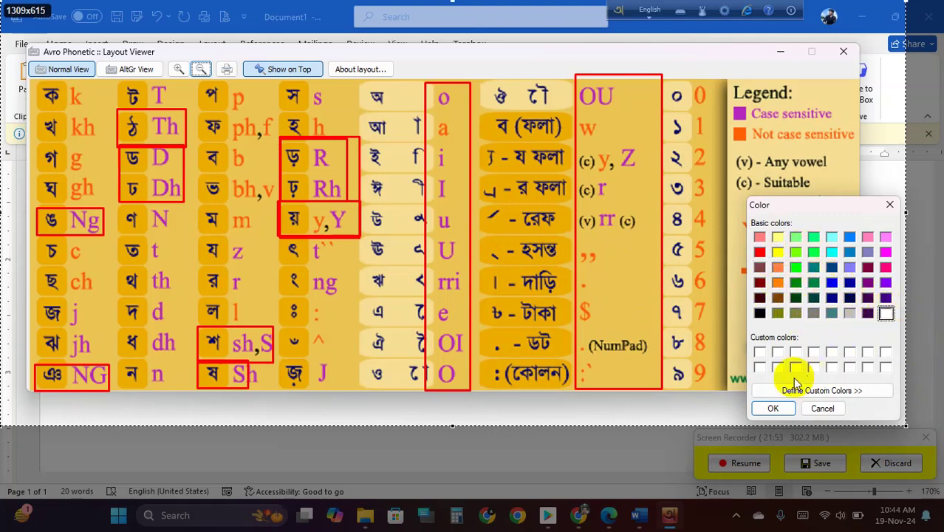
pyautogui.click(773, 408)
pyautogui.moveTo(477, 226)
pyautogui.mouseDown()
pyautogui.moveTo(552, 249)
pyautogui.moveTo(579, 273)
pyautogui.mouseUp()
pyautogui.moveTo(492, 252)
pyautogui.mouseDown()
pyautogui.moveTo(547, 253)
pyautogui.moveTo(577, 272)
pyautogui.mouseUp()
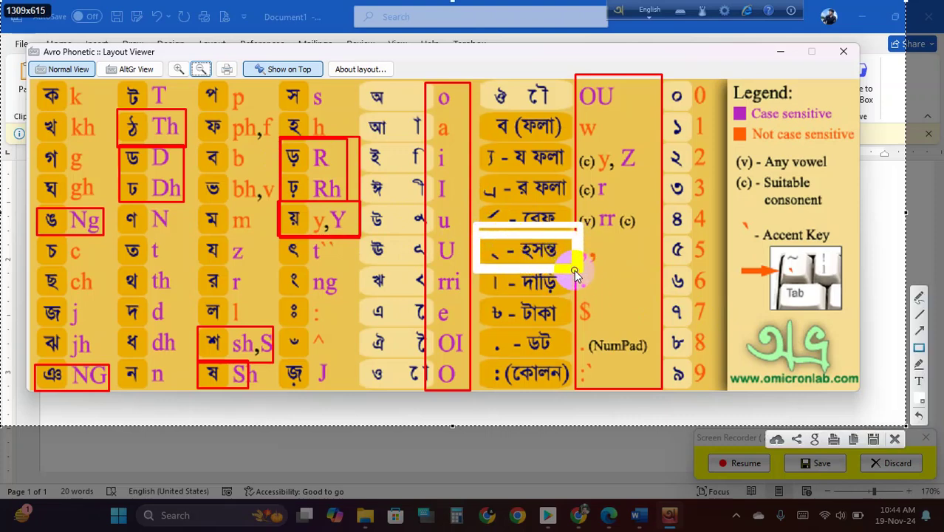
# - Remove the stray white box around ি i and set the annotation colour back to red
pyautogui.moveTo(408, 144); pyautogui.dragTo(457, 171)
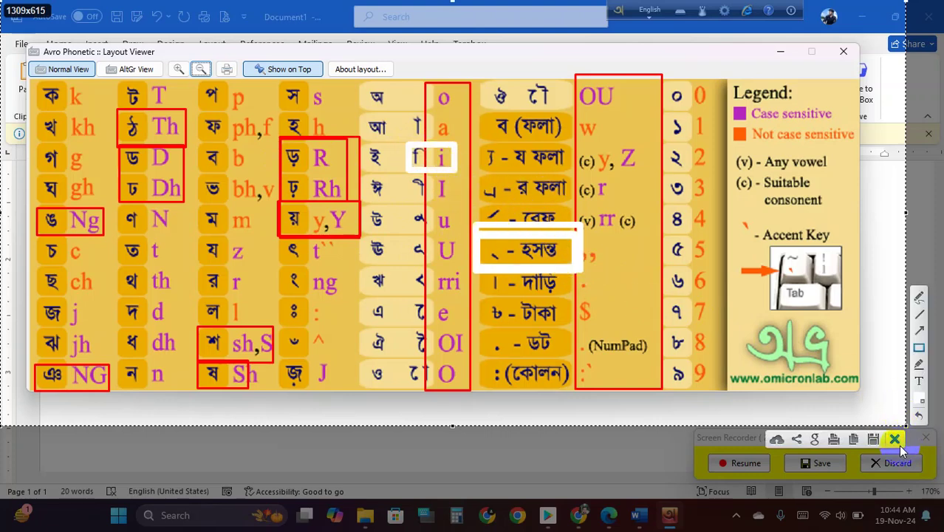
pyautogui.click(874, 438)
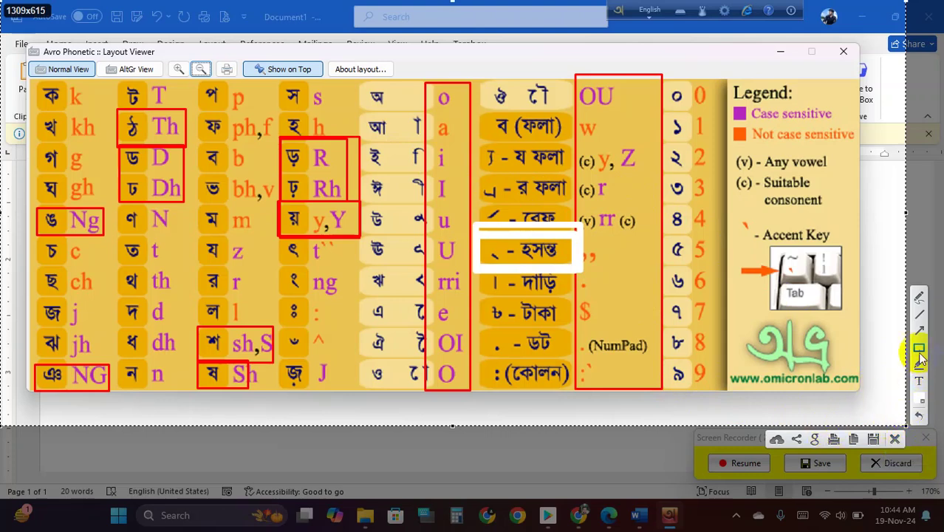
pyautogui.click(919, 399)
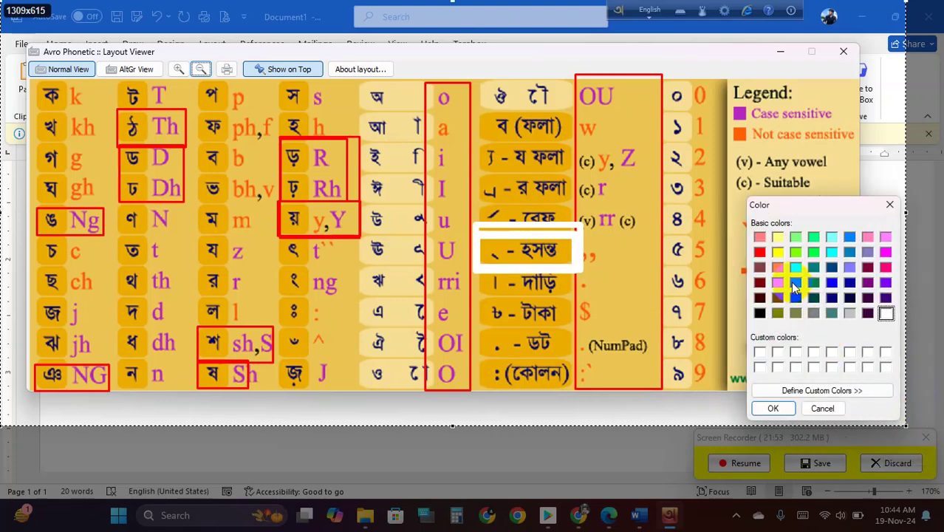
pyautogui.click(759, 252)
pyautogui.click(773, 408)
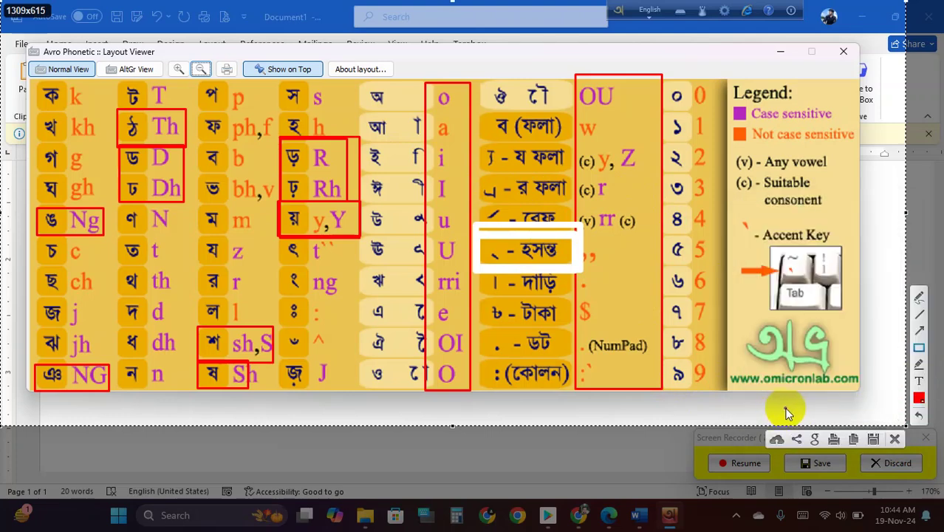
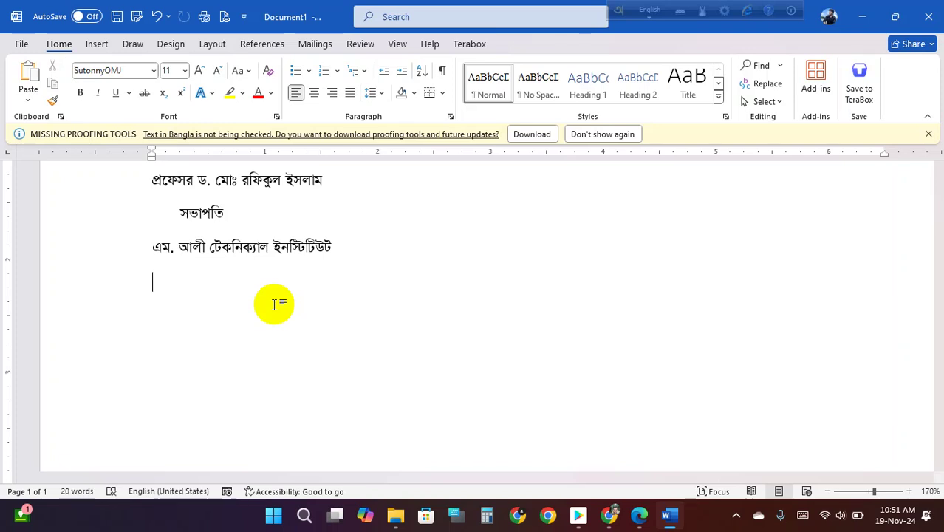
# - View the active Bangla keyboard layout chart, then close it and return to the document
pyautogui.click(649, 13)
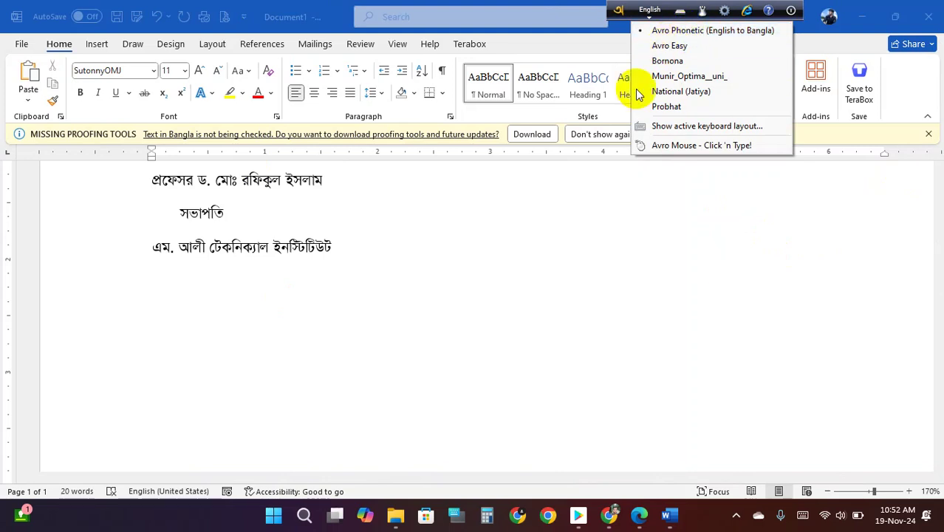
pyautogui.click(678, 126)
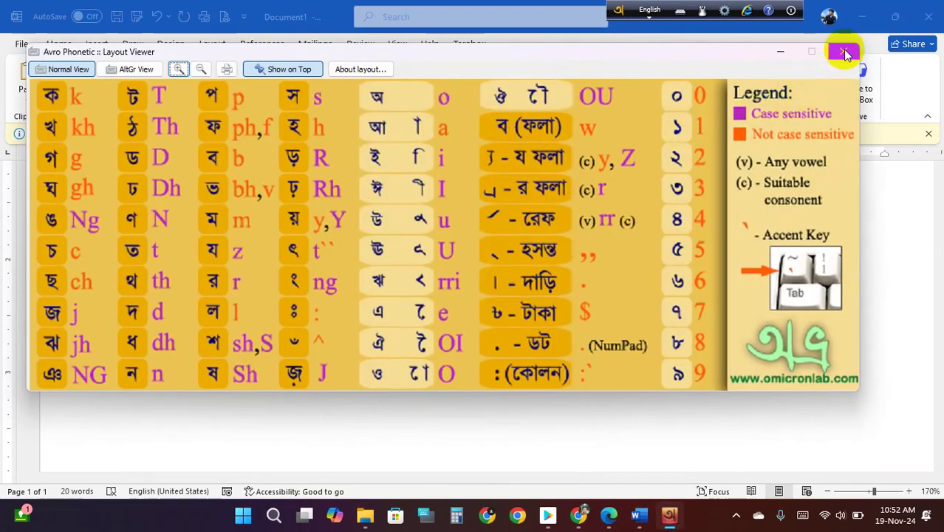
pyautogui.click(843, 51)
pyautogui.click(337, 323)
pyautogui.scroll(1, 603, 341)
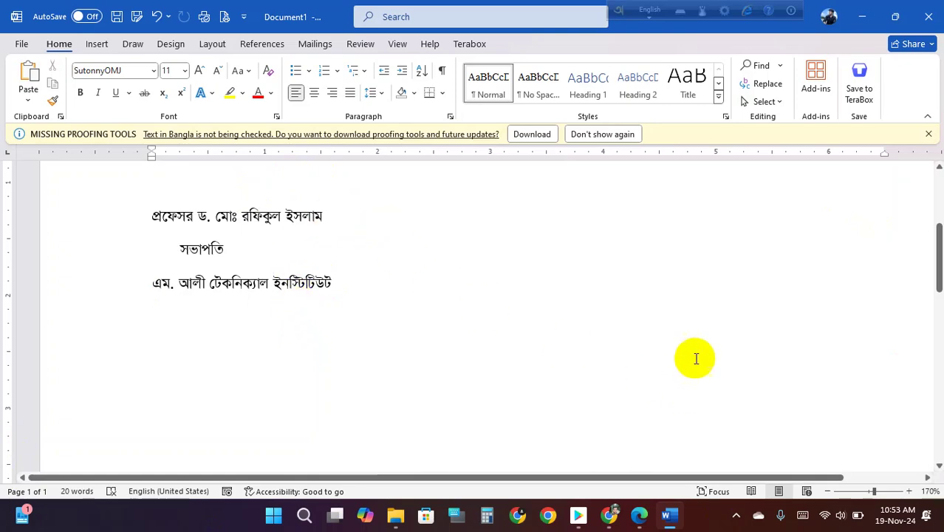
# - Switch to the tutorial PDF in Edge at page 22
pyautogui.hotkey('alt', 'Tab')
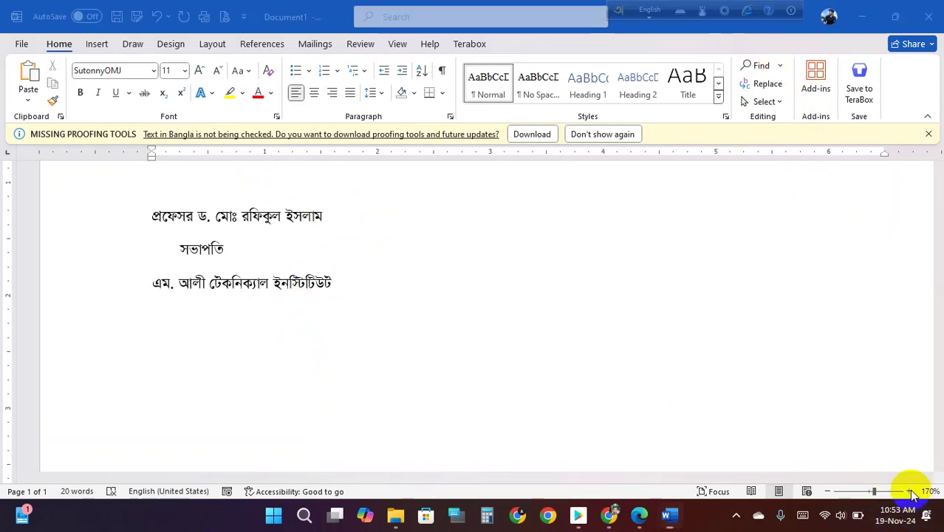
pyautogui.scroll(5, 437, 277)
pyautogui.scroll(3, 437, 277)
pyautogui.scroll(-7, 517, 259)
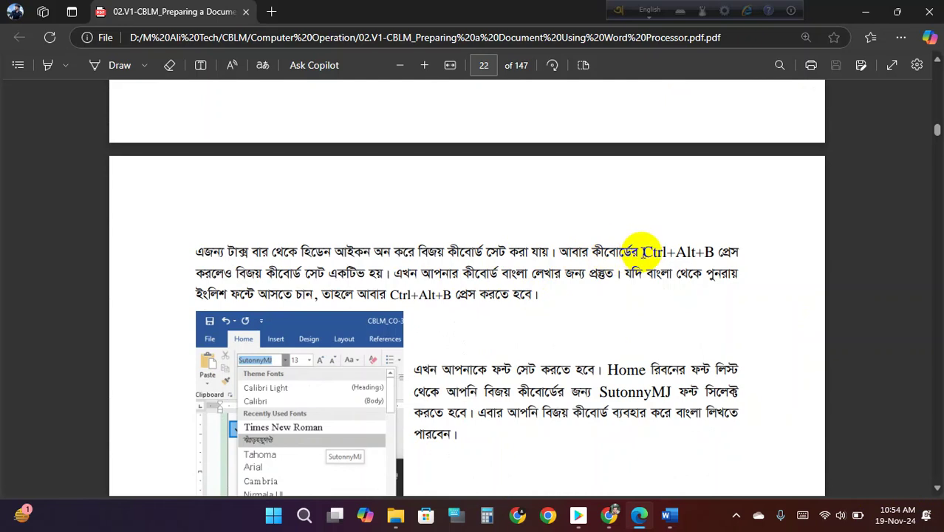
# - Highlight the Ctrl+Alt+B shortcut and the keyboard-activation phrases on page 22
pyautogui.moveTo(642, 252); pyautogui.dragTo(695, 260)
pyautogui.moveTo(272, 273); pyautogui.dragTo(383, 274)
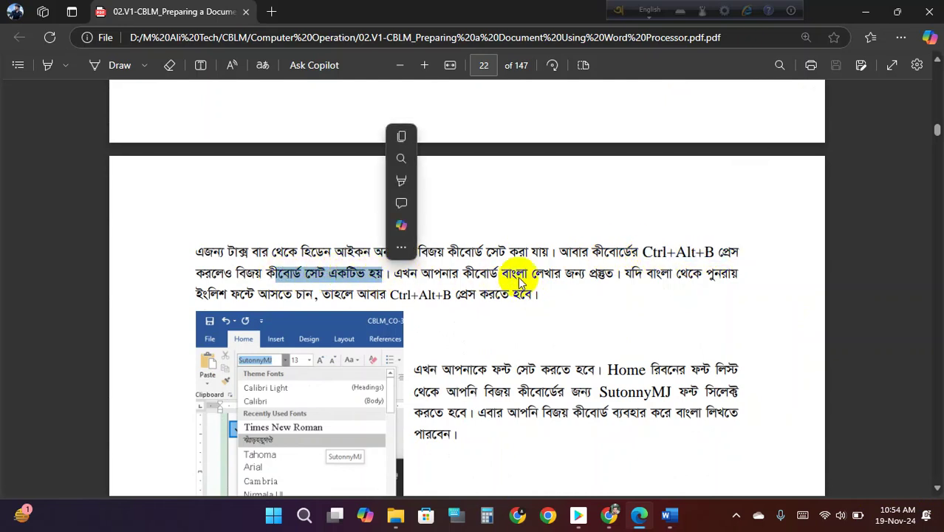
pyautogui.scroll(-1, 557, 274)
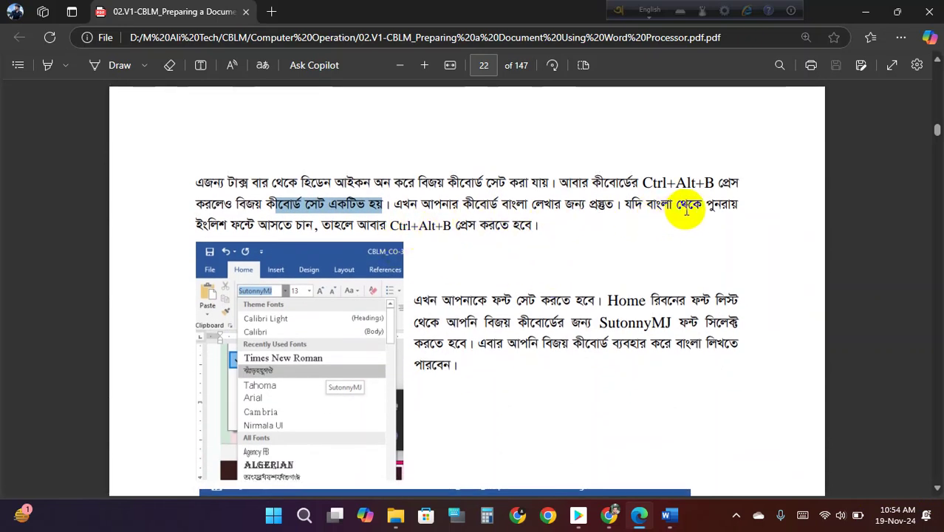
pyautogui.moveTo(390, 226); pyautogui.dragTo(485, 232)
# - Highlight the SutonnyMJ font name and scroll to the Bijoy layout chart on page 23
pyautogui.scroll(-2, 502, 311)
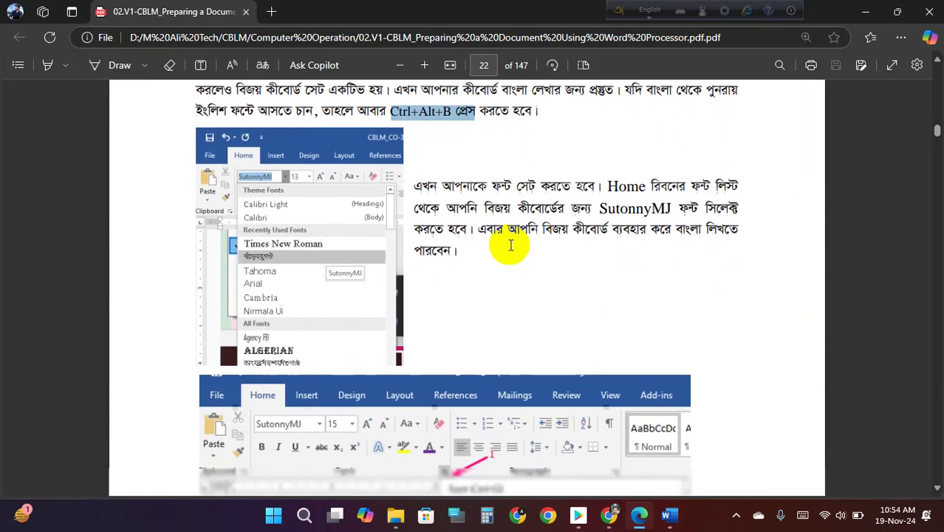
pyautogui.moveTo(601, 186); pyautogui.dragTo(673, 185)
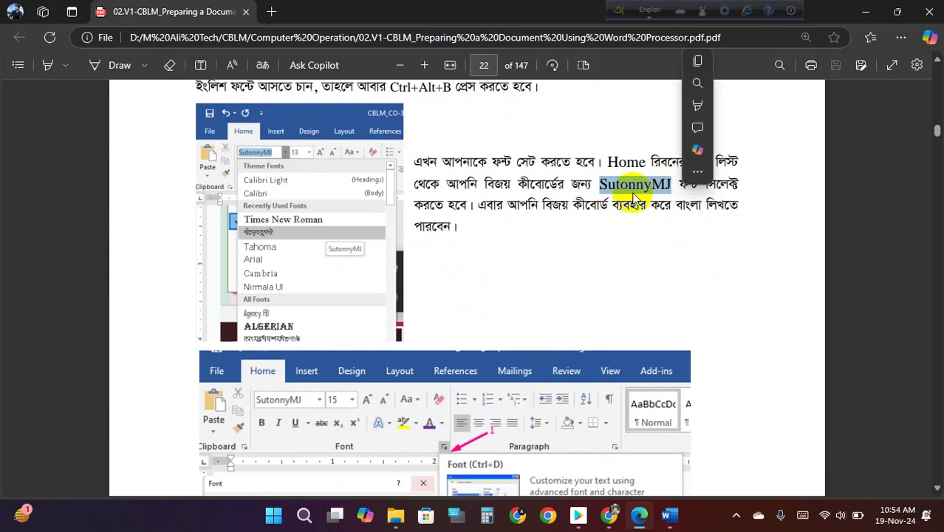
pyautogui.scroll(-4, 548, 197)
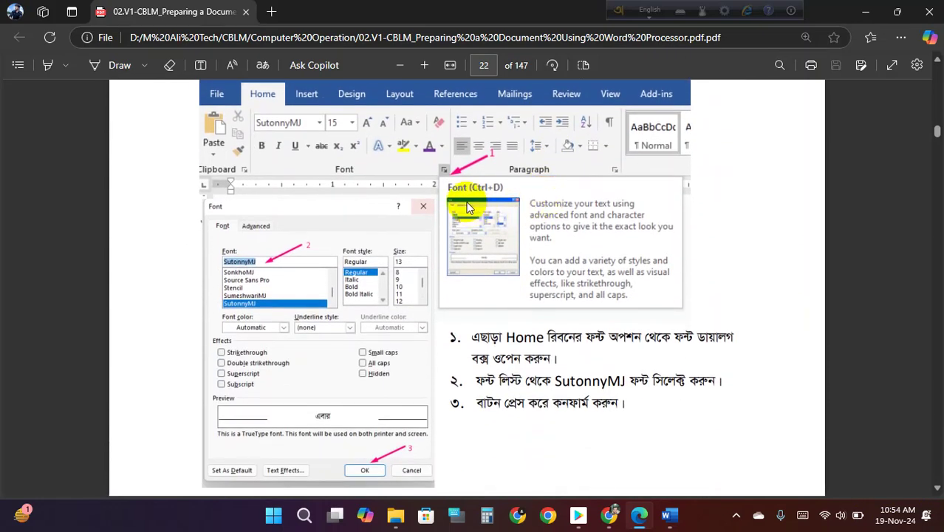
pyautogui.scroll(1, 452, 209)
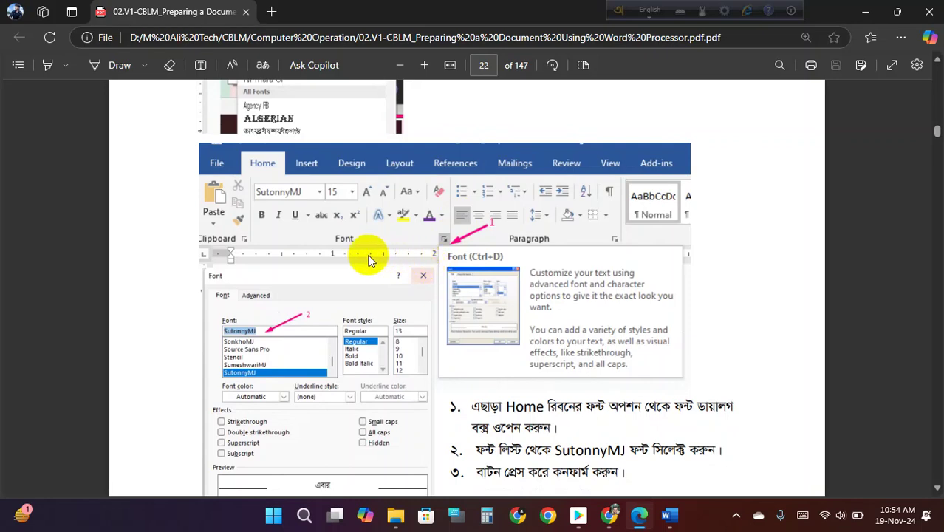
pyautogui.scroll(-1, 281, 299)
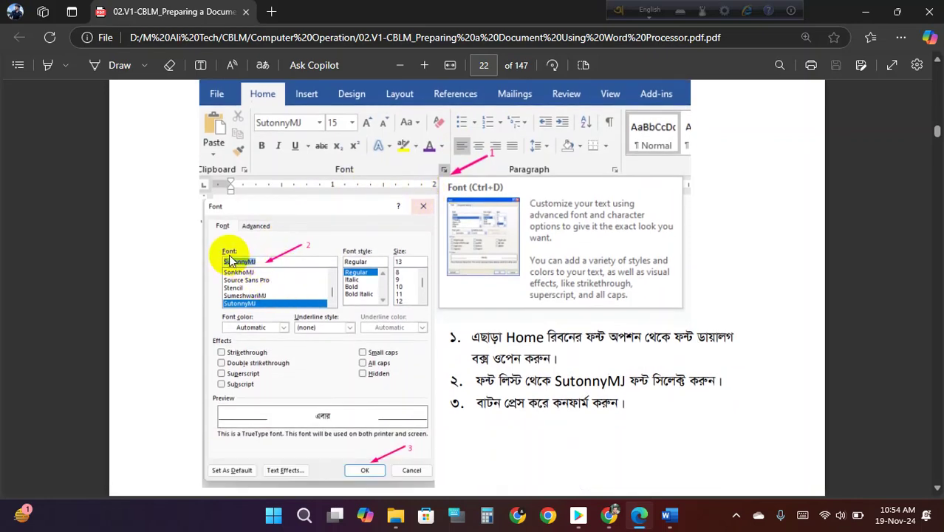
pyautogui.scroll(-3, 230, 249)
pyautogui.scroll(-8, 237, 249)
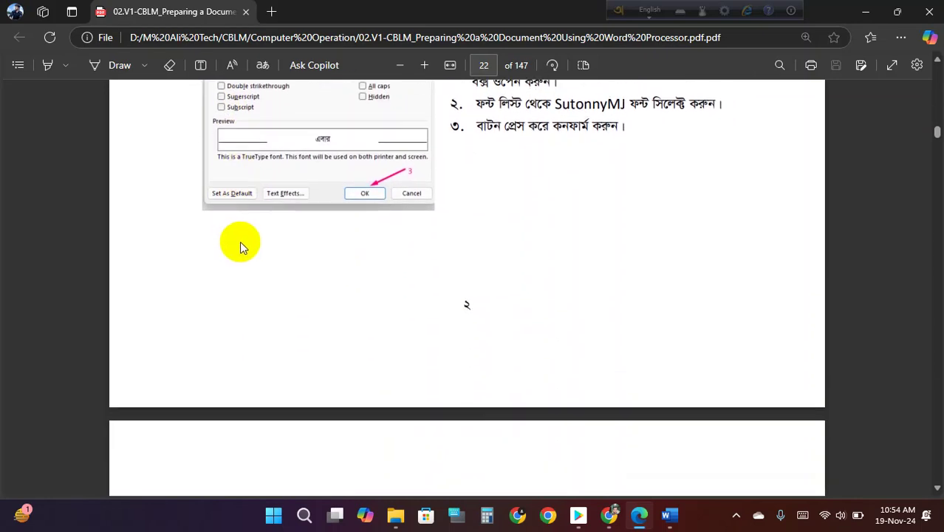
pyautogui.scroll(2, 301, 236)
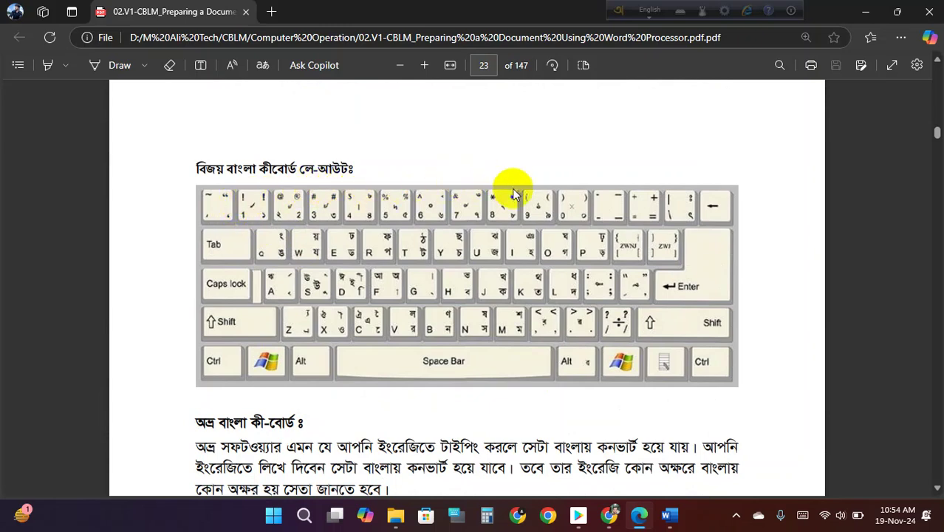
# - Enlarge the PDF page and scroll to the Avro keyboard heading and Layout Viewer chart
pyautogui.scroll(2, 472, 219)
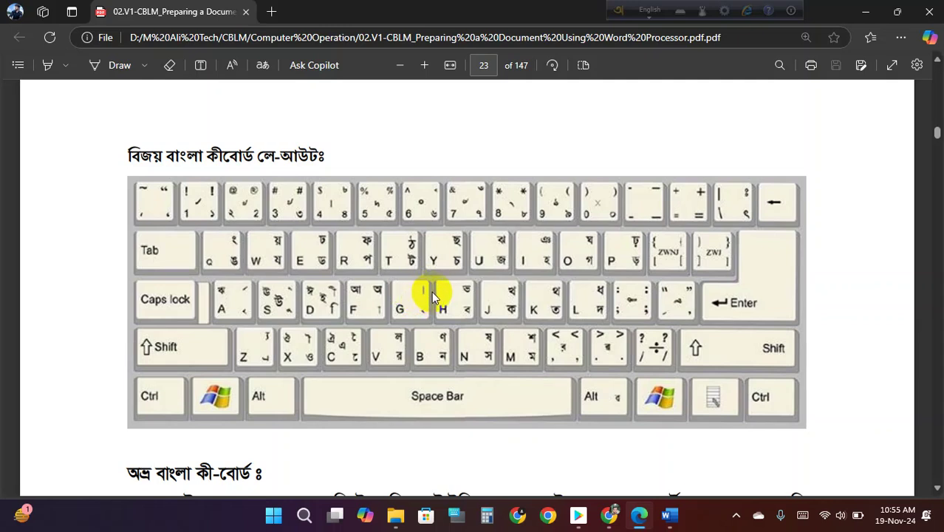
pyautogui.scroll(-1, 434, 286)
pyautogui.scroll(1, 440, 287)
pyautogui.scroll(-2, 440, 286)
pyautogui.scroll(2, 439, 284)
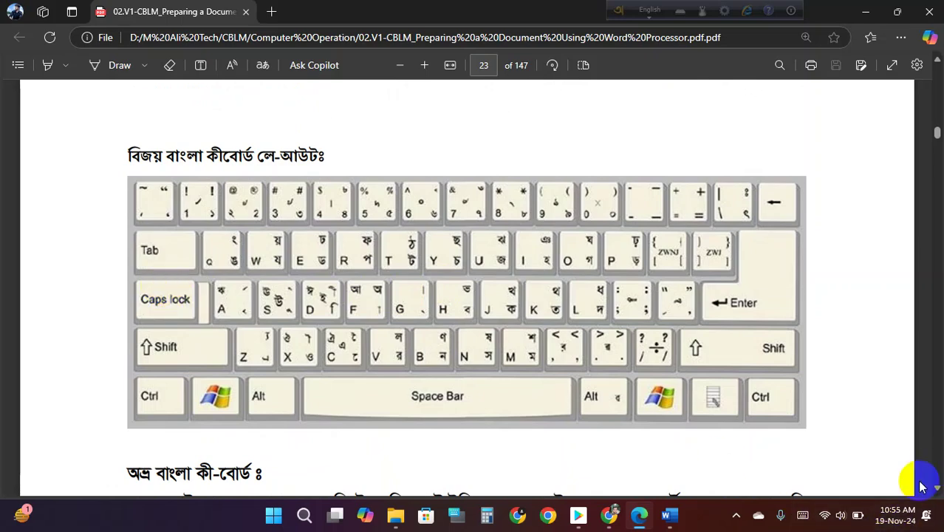
pyautogui.scroll(-6, 605, 350)
# - Highlight phrases in the Avro paragraph, including বাংলায় কনভার্ট হয়ে যায় and কোন অক্ষরে বাংলায়
pyautogui.scroll(1, 483, 339)
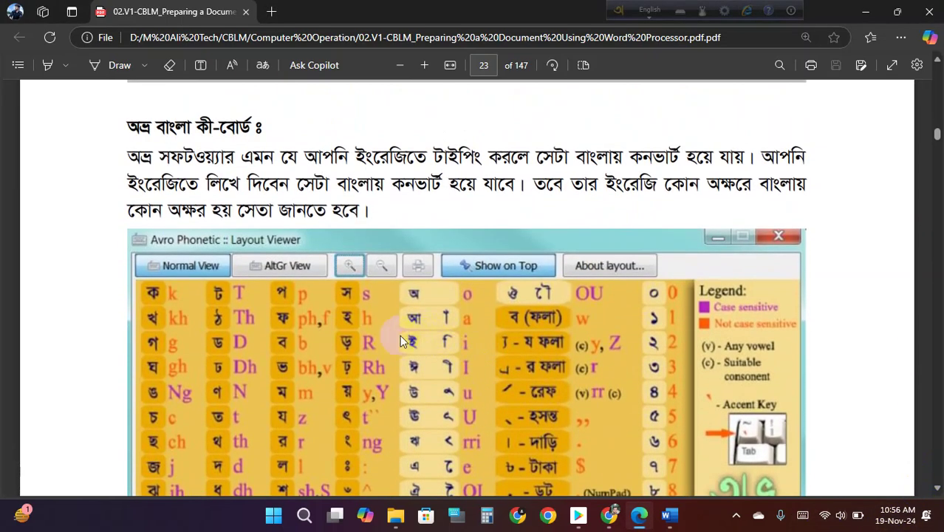
pyautogui.scroll(-1, 531, 340)
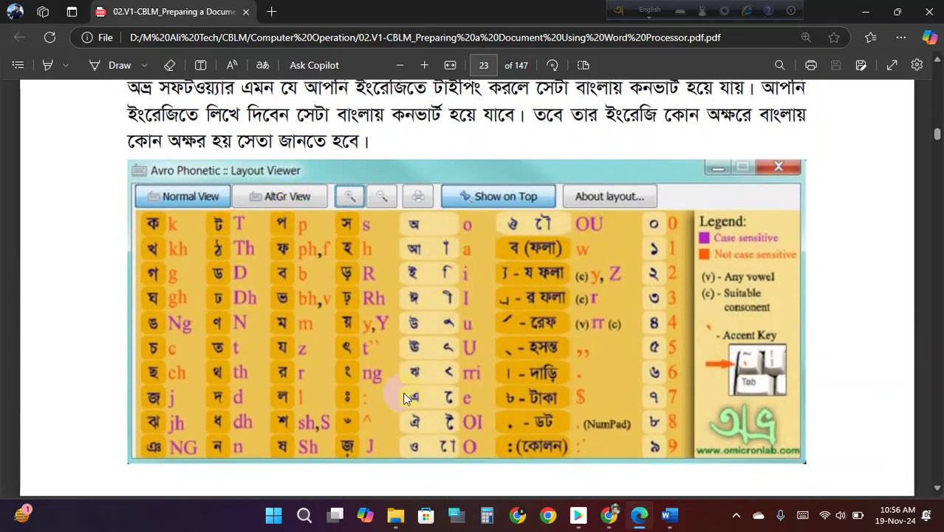
pyautogui.scroll(1, 550, 341)
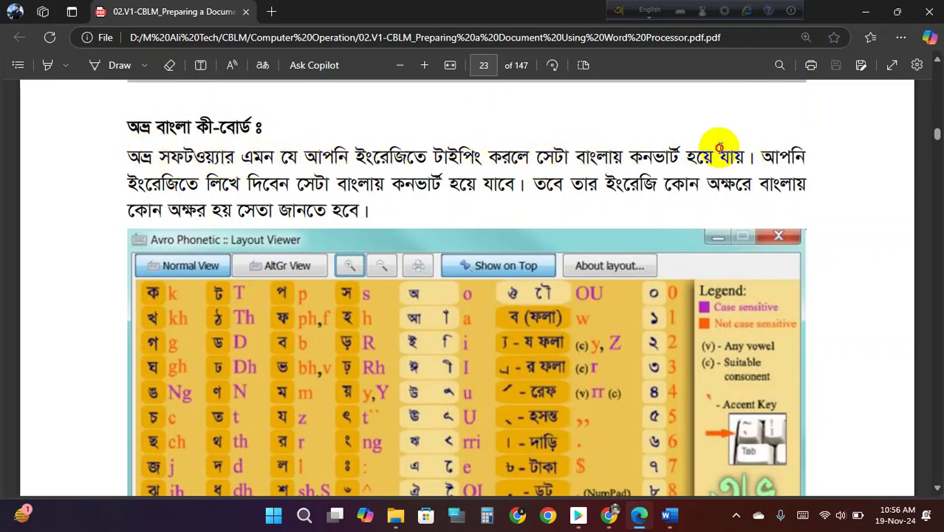
pyautogui.moveTo(735, 155); pyautogui.dragTo(560, 153)
pyautogui.moveTo(198, 188); pyautogui.dragTo(515, 189)
pyautogui.moveTo(632, 186); pyautogui.dragTo(793, 186)
pyautogui.moveTo(214, 211); pyautogui.dragTo(316, 238)
# - Scroll past the Avro panel image to the English-to-Bangla switching instructions
pyautogui.scroll(-3, 288, 222)
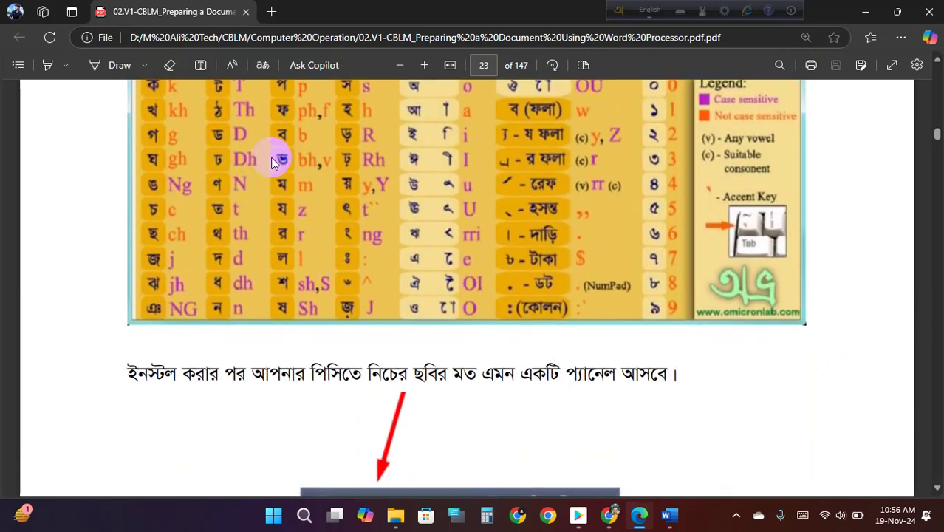
pyautogui.scroll(1, 404, 207)
pyautogui.scroll(-3, 413, 229)
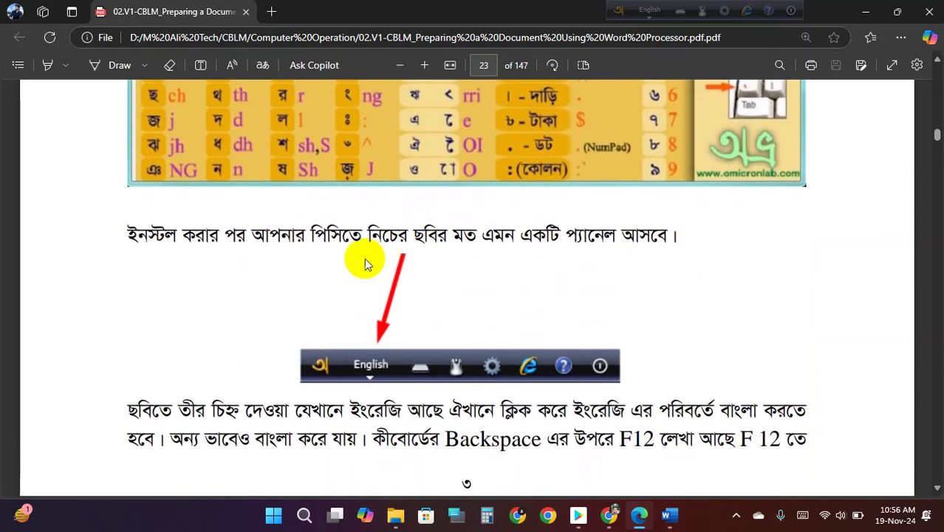
pyautogui.scroll(-1, 425, 246)
pyautogui.moveTo(196, 165); pyautogui.dragTo(592, 181)
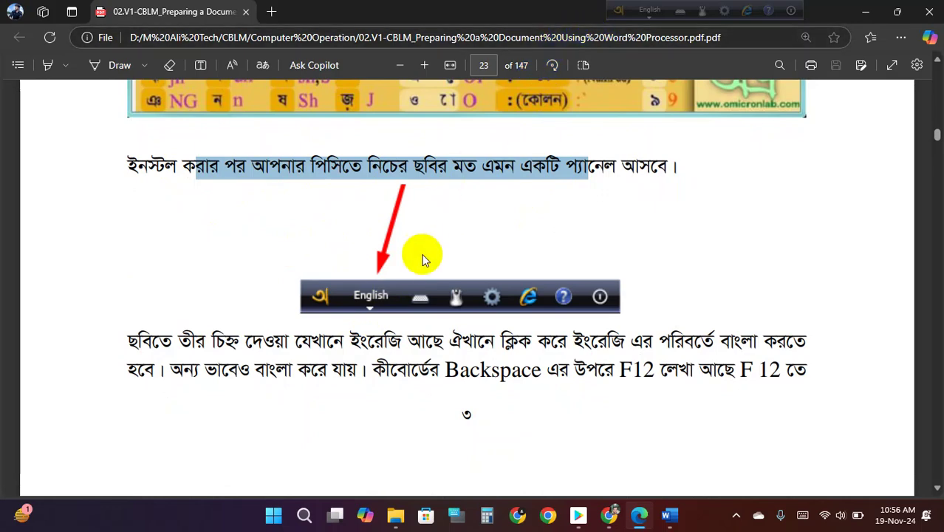
pyautogui.scroll(-1, 422, 255)
pyautogui.scroll(-1, 414, 263)
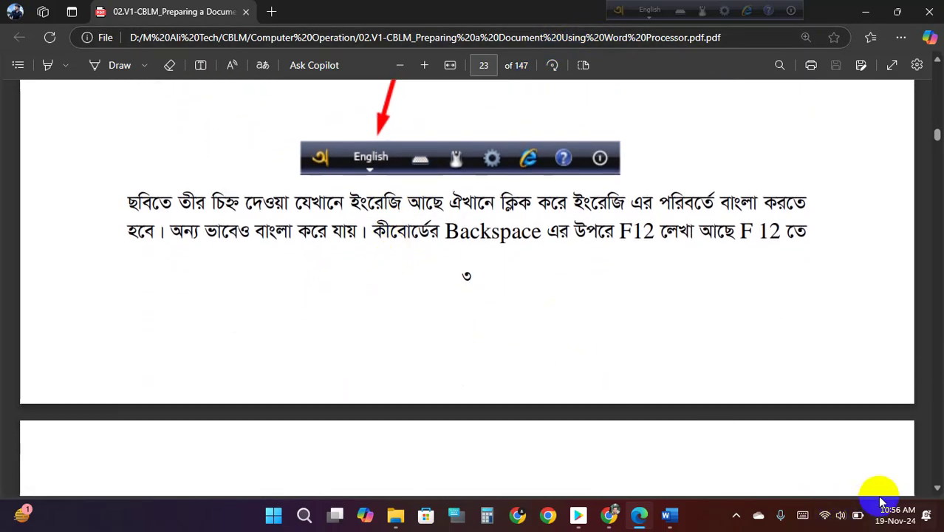
# - Scroll down to the Microsoft Word introduction paragraph on page 24
pyautogui.scroll(-2, 467, 357)
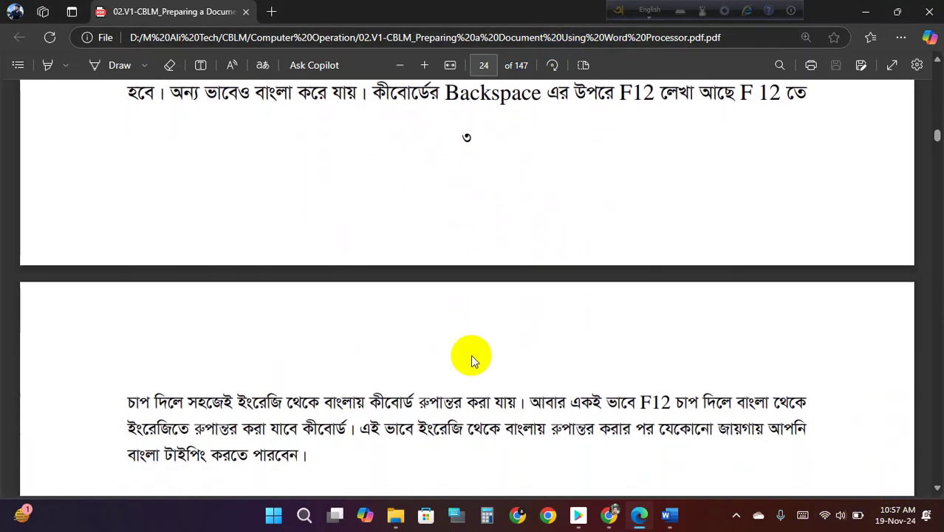
pyautogui.scroll(-1, 470, 358)
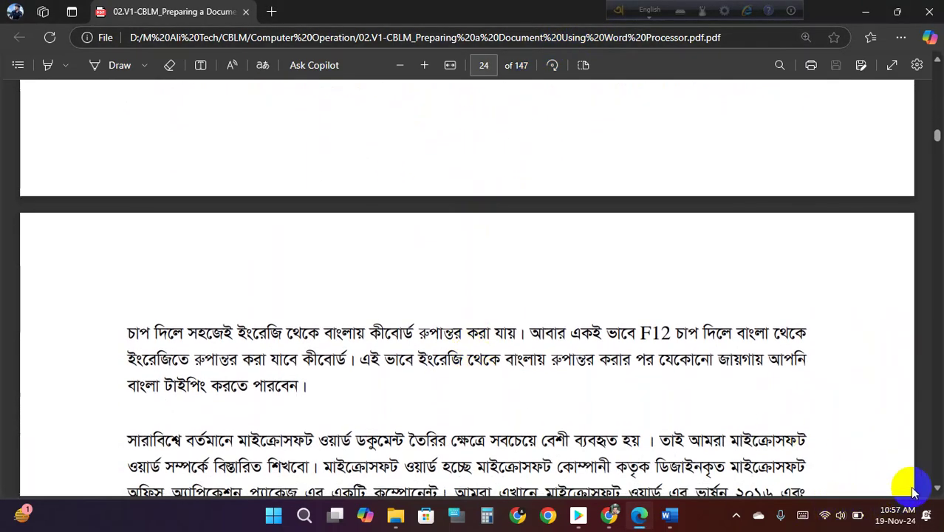
pyautogui.scroll(-1, 389, 340)
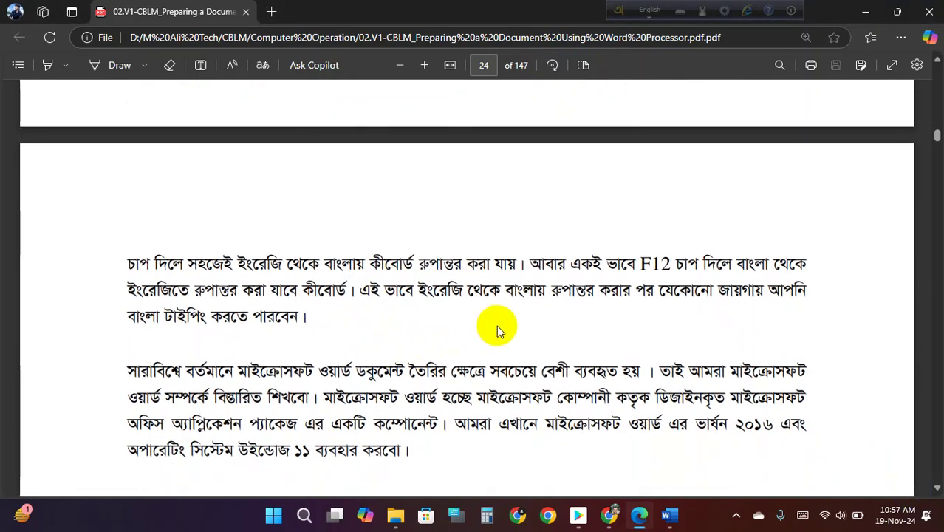
pyautogui.scroll(1, 475, 330)
pyautogui.scroll(2, 465, 148)
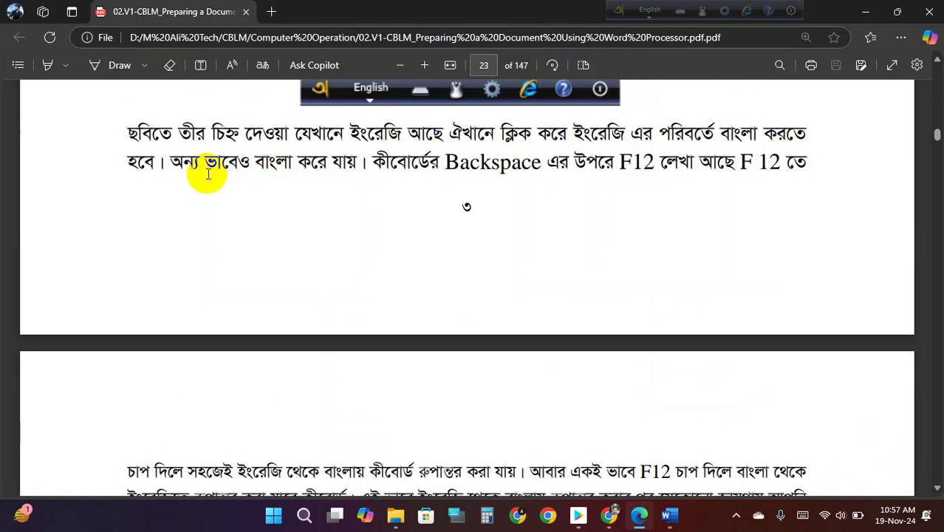
pyautogui.click(373, 89)
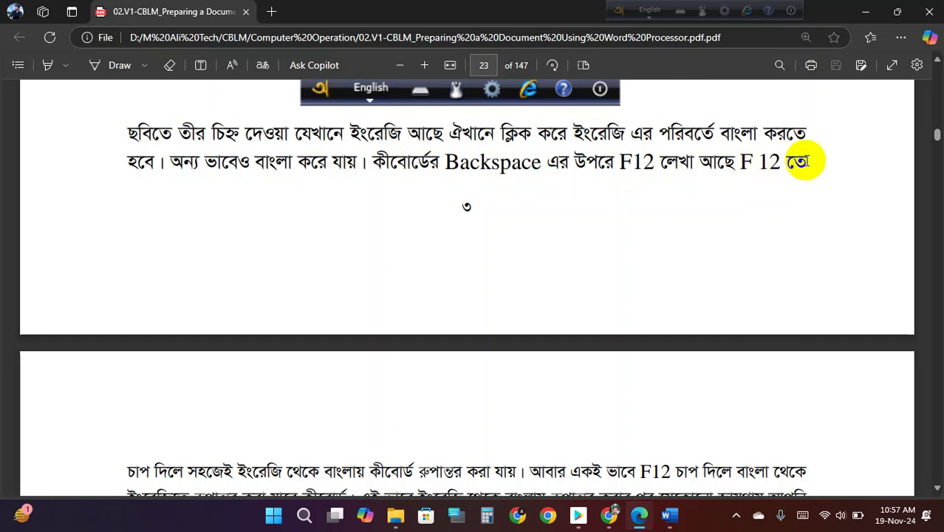
pyautogui.scroll(-3, 536, 208)
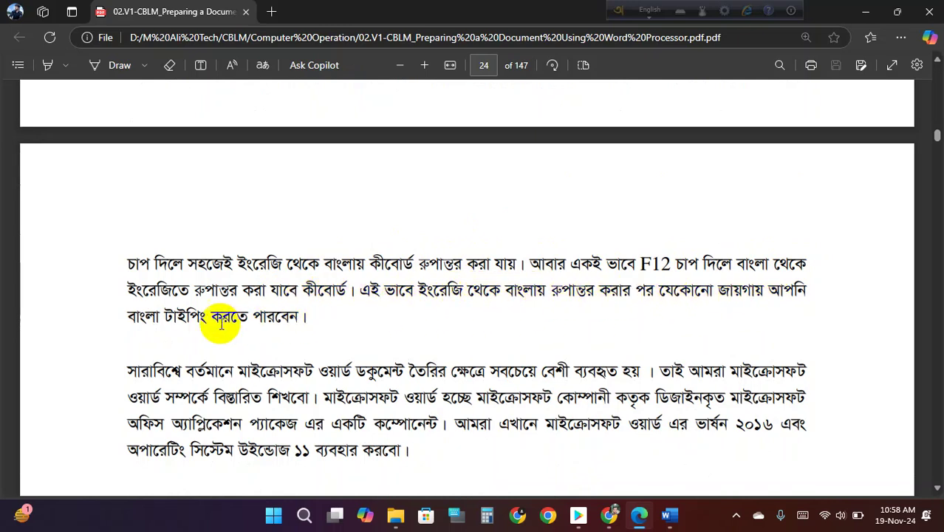
# - Select and clear lines of the Microsoft Word paragraph, then scroll to the Bangla Converter section
pyautogui.moveTo(279, 317); pyautogui.dragTo(299, 317)
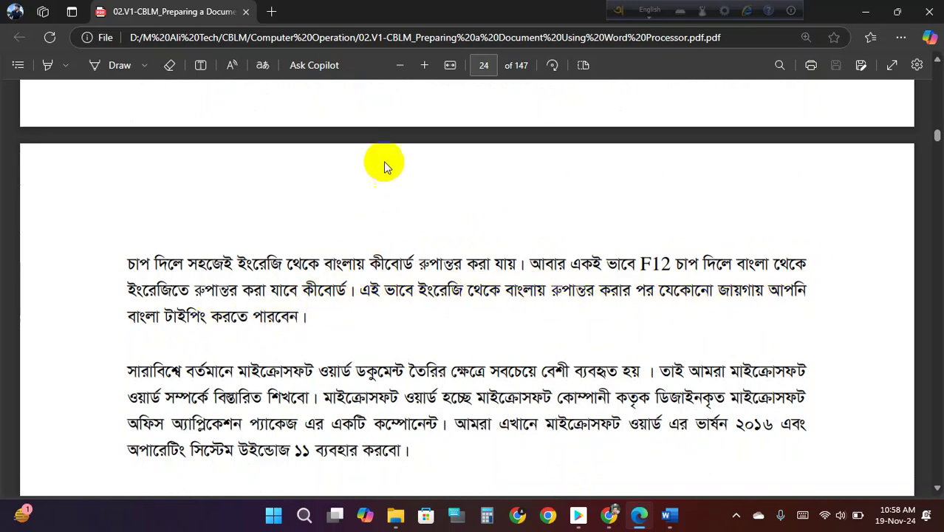
pyautogui.scroll(-1, 201, 371)
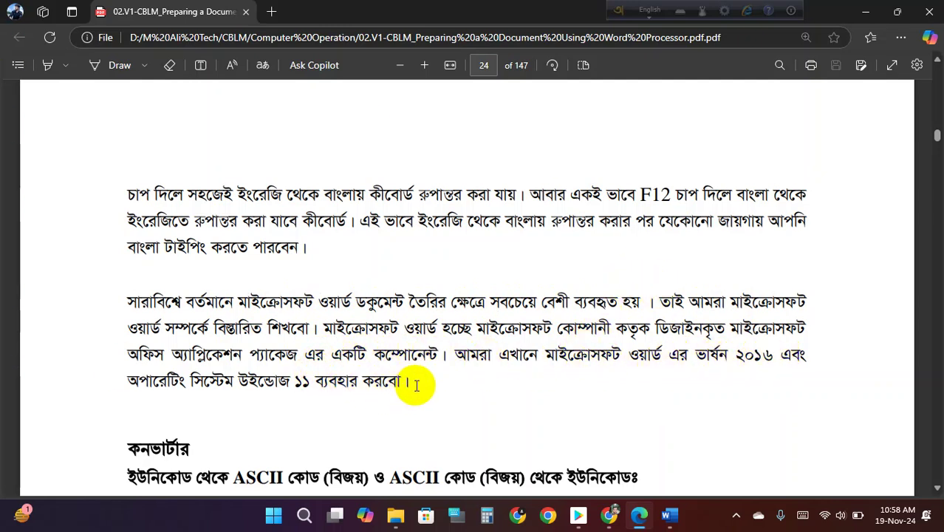
pyautogui.moveTo(410, 382); pyautogui.dragTo(247, 356)
pyautogui.click(314, 359)
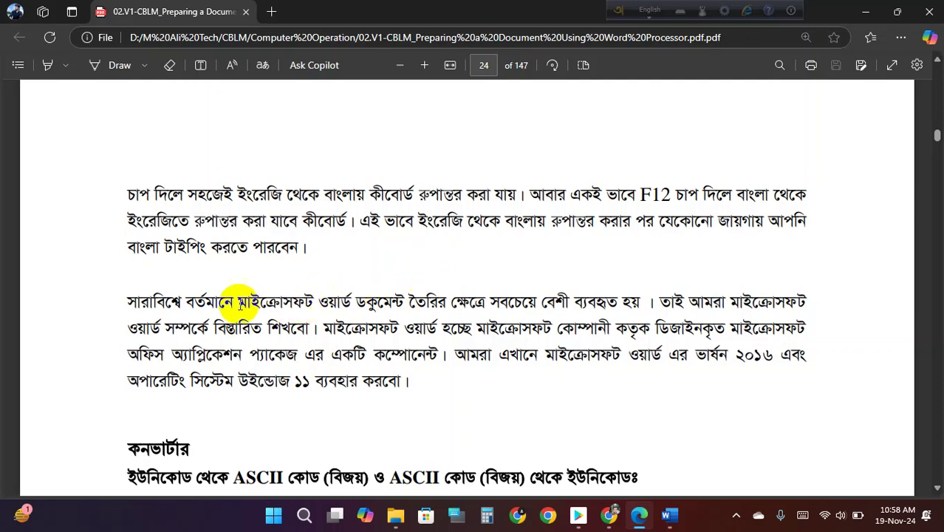
pyautogui.moveTo(156, 303); pyautogui.dragTo(636, 302)
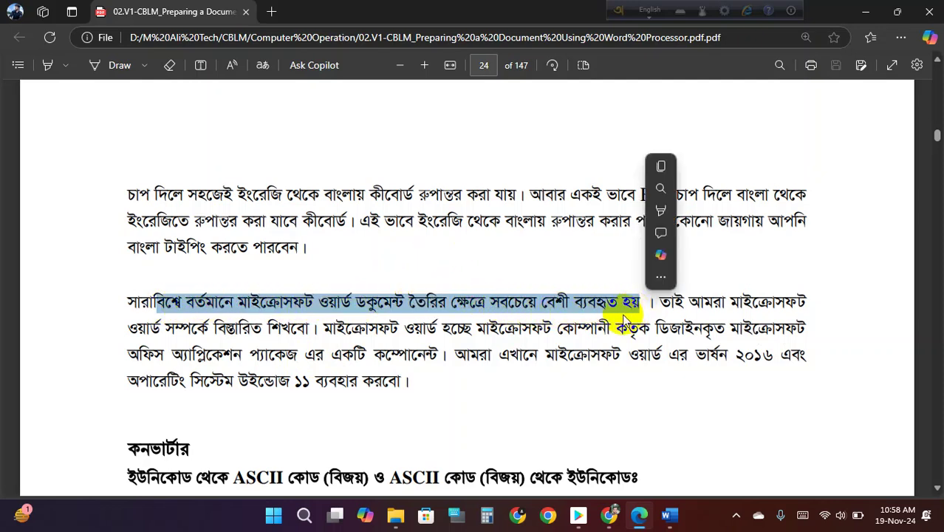
pyautogui.click(594, 307)
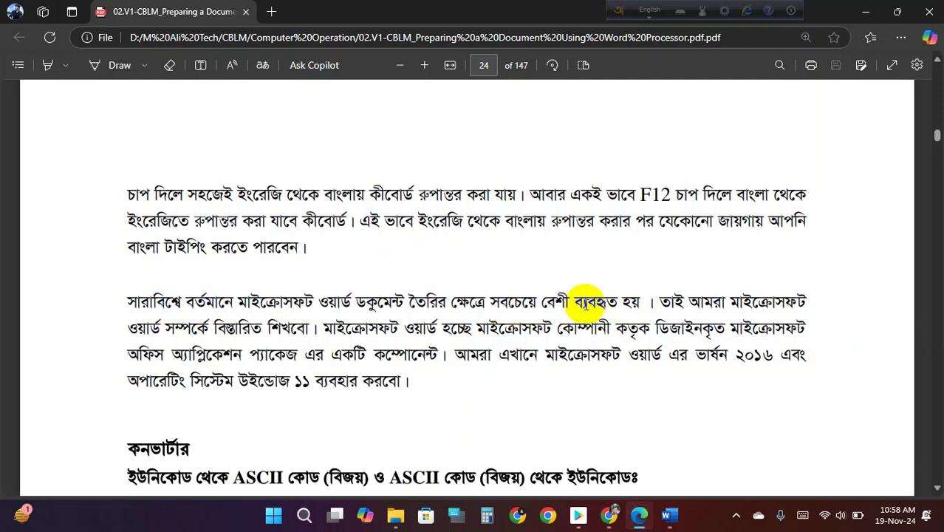
pyautogui.scroll(-5, 587, 303)
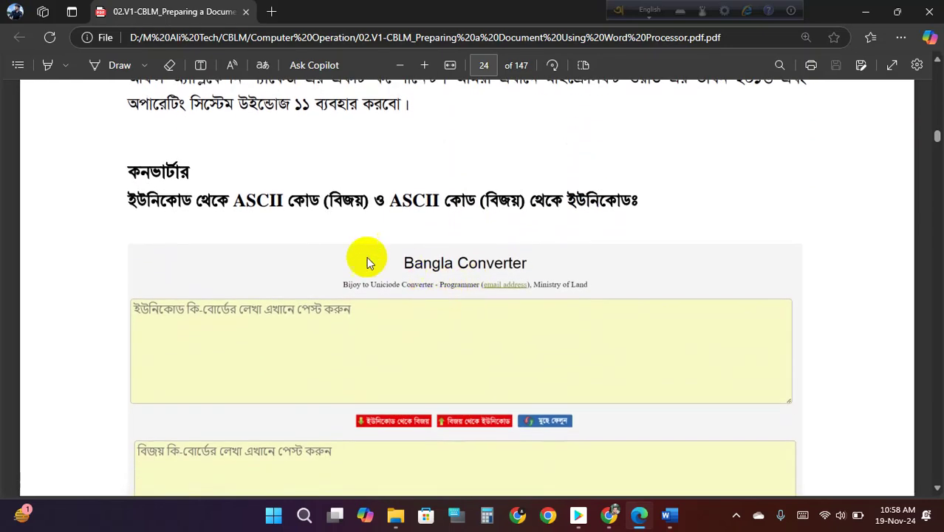
# - Select and clear the converter heading, then scroll to the Bangla and English fonts heading
pyautogui.doubleClick(172, 133)
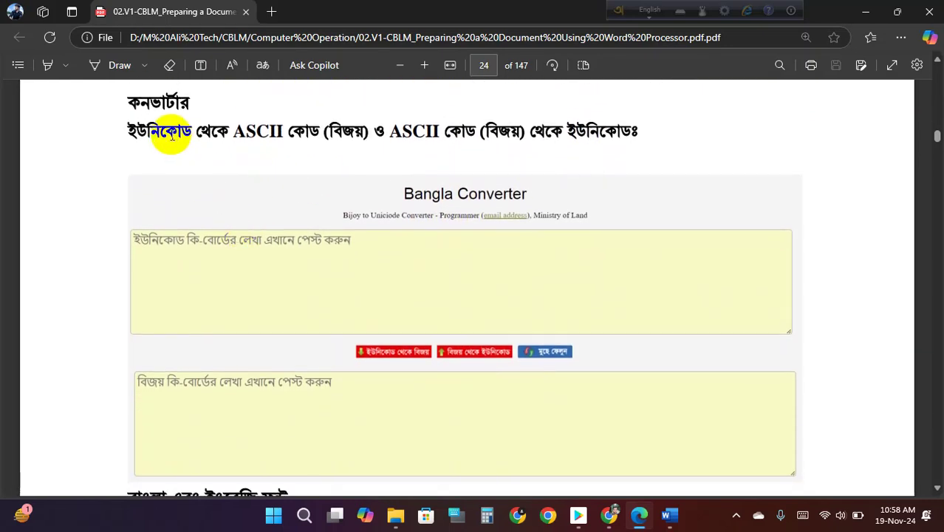
pyautogui.moveTo(161, 133); pyautogui.dragTo(360, 133)
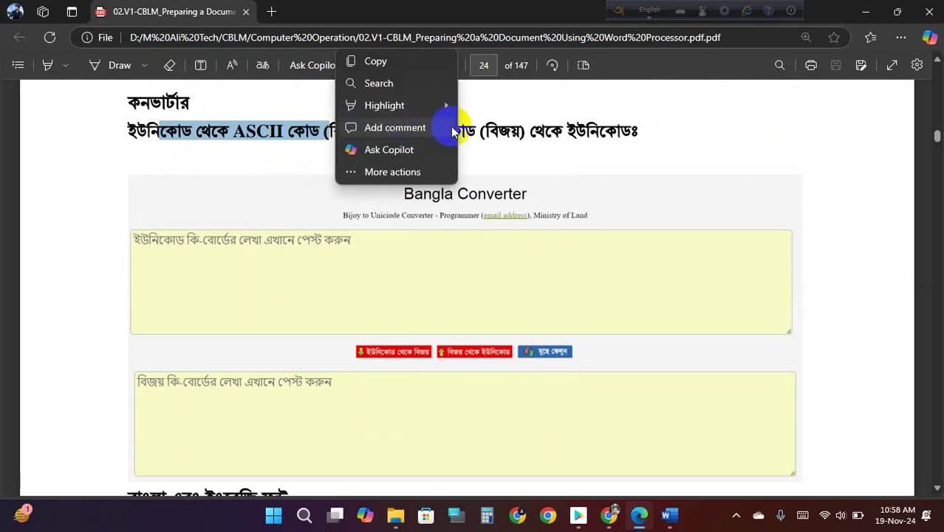
pyautogui.moveTo(624, 130); pyautogui.dragTo(160, 131)
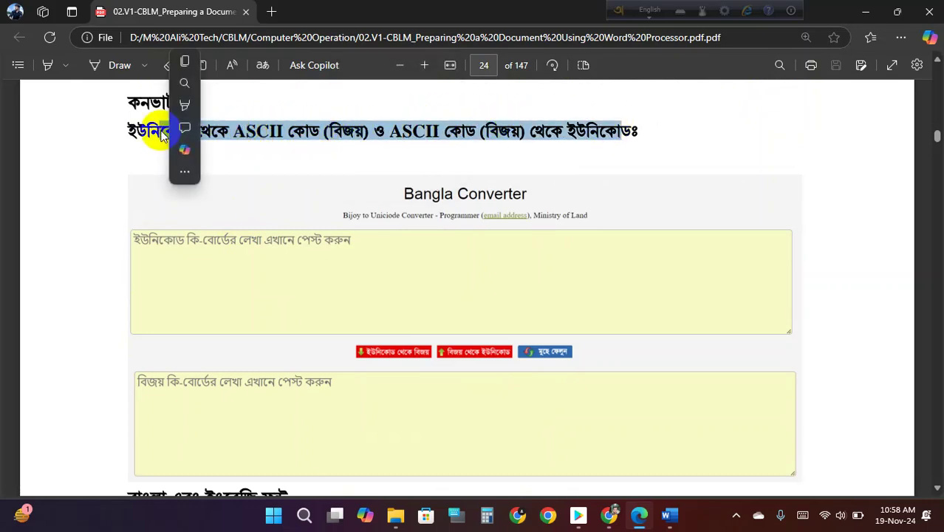
pyautogui.moveTo(278, 138)
pyautogui.click(363, 131)
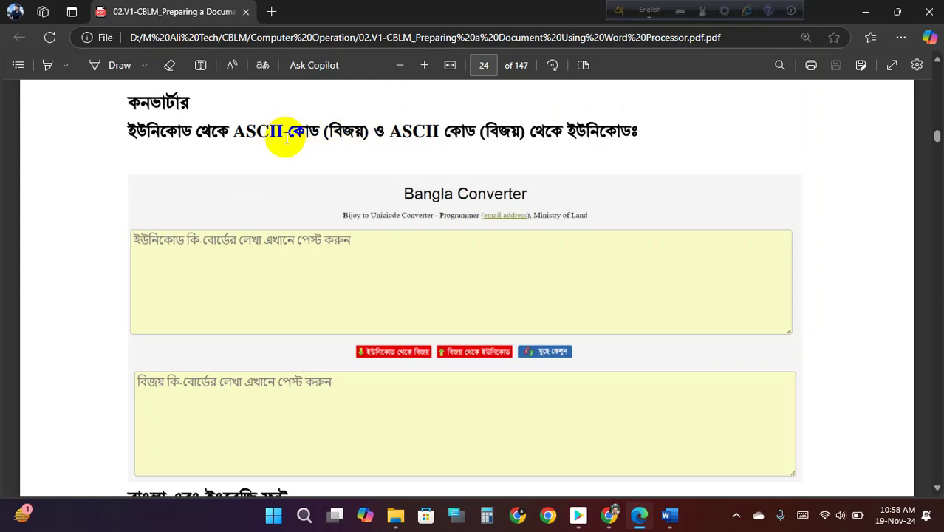
pyautogui.scroll(-2, 354, 244)
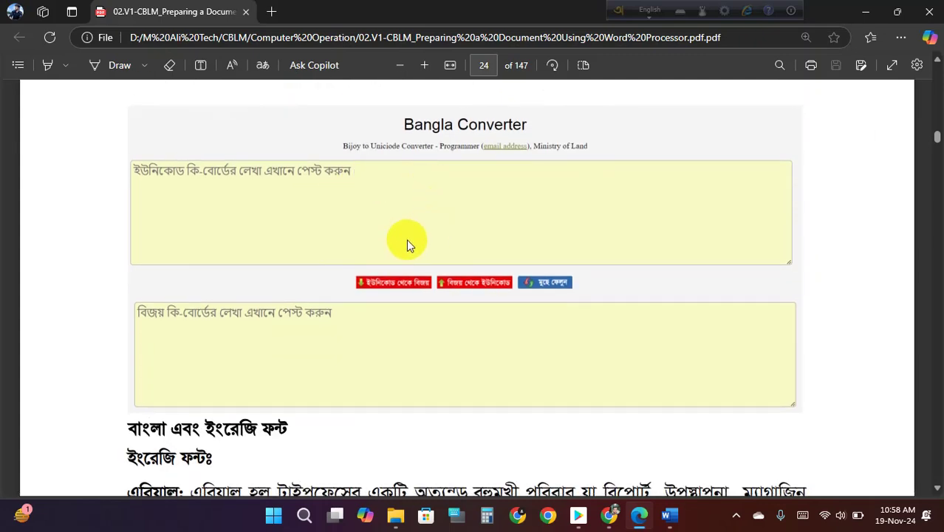
# - Reopen the Bangla Converter page from the Google results, then return to the PDF's Arial description
pyautogui.click(610, 515)
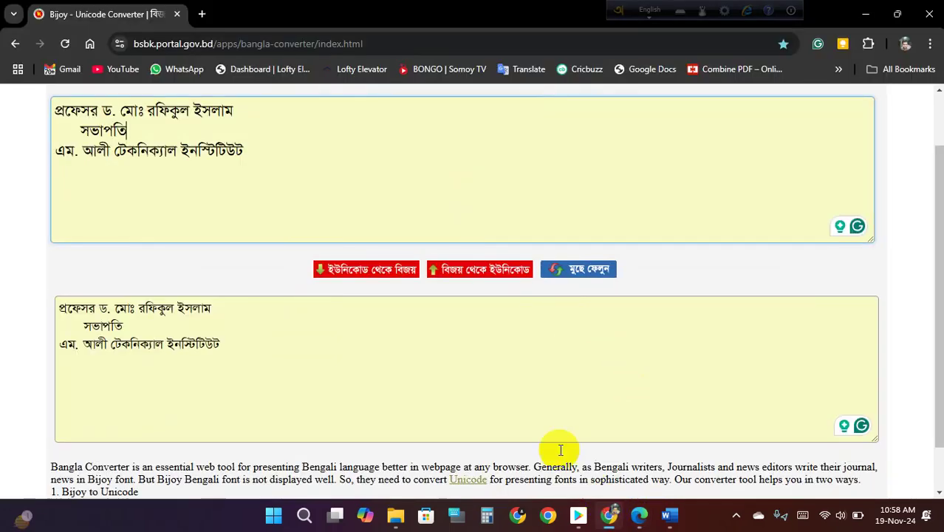
pyautogui.scroll(1, 258, 221)
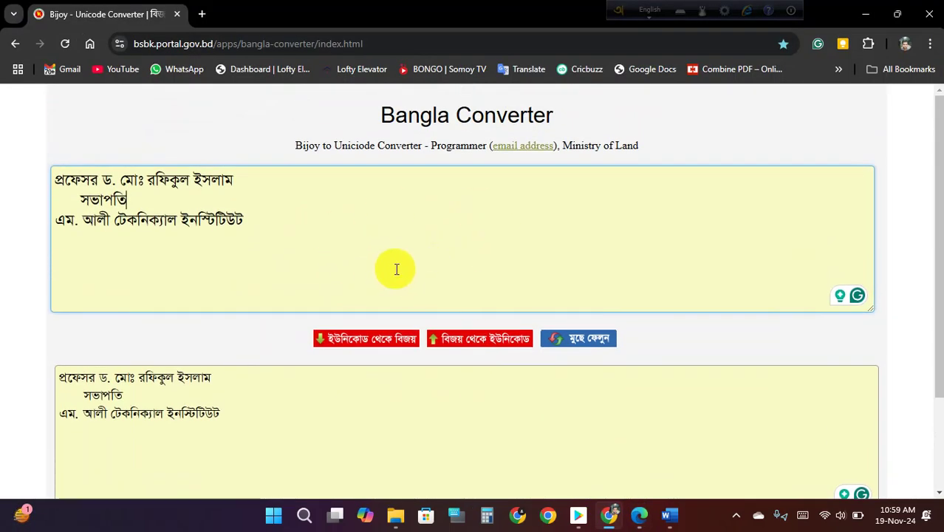
pyautogui.scroll(-1, 394, 267)
pyautogui.scroll(-2, 399, 268)
pyautogui.scroll(3, 295, 192)
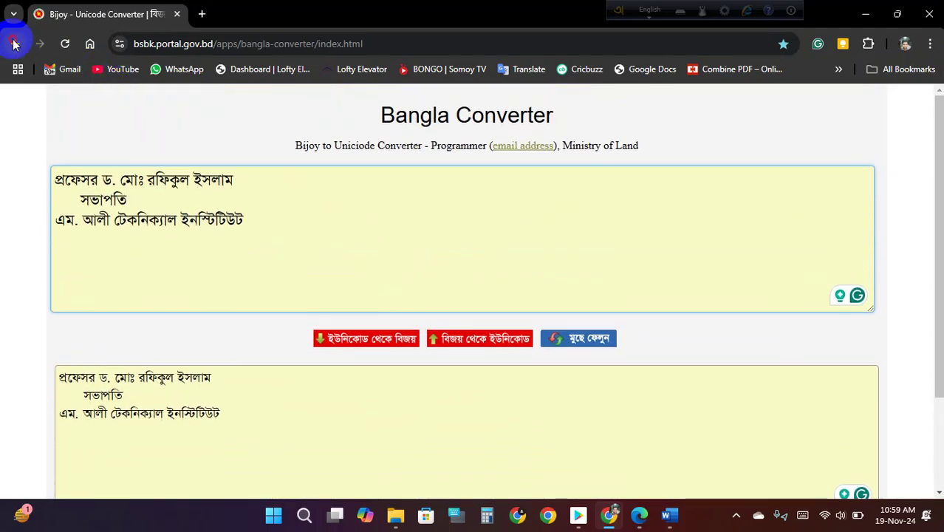
pyautogui.click(14, 44)
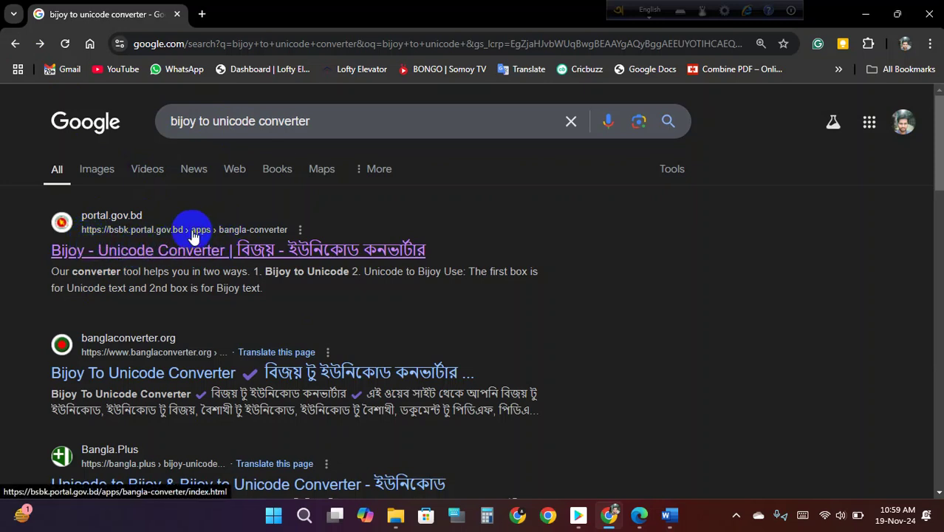
pyautogui.click(149, 251)
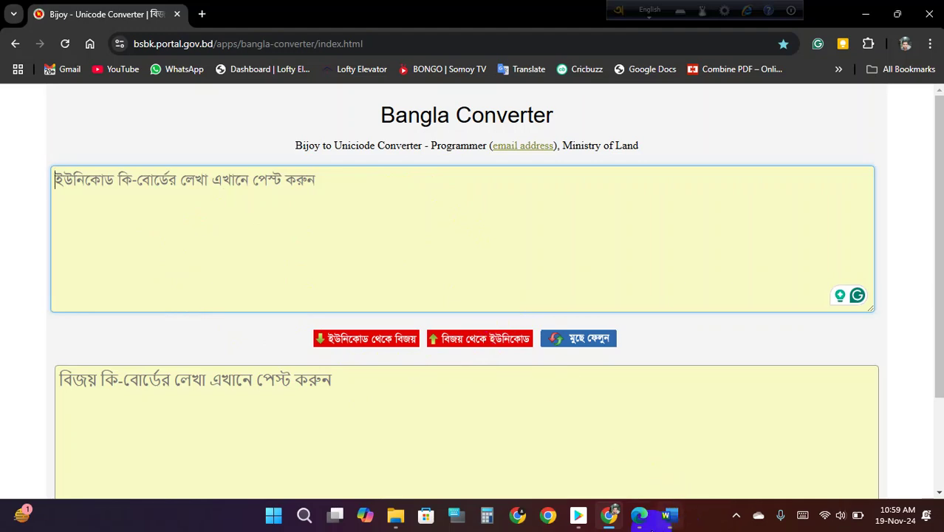
pyautogui.click(639, 515)
pyautogui.scroll(-2, 443, 262)
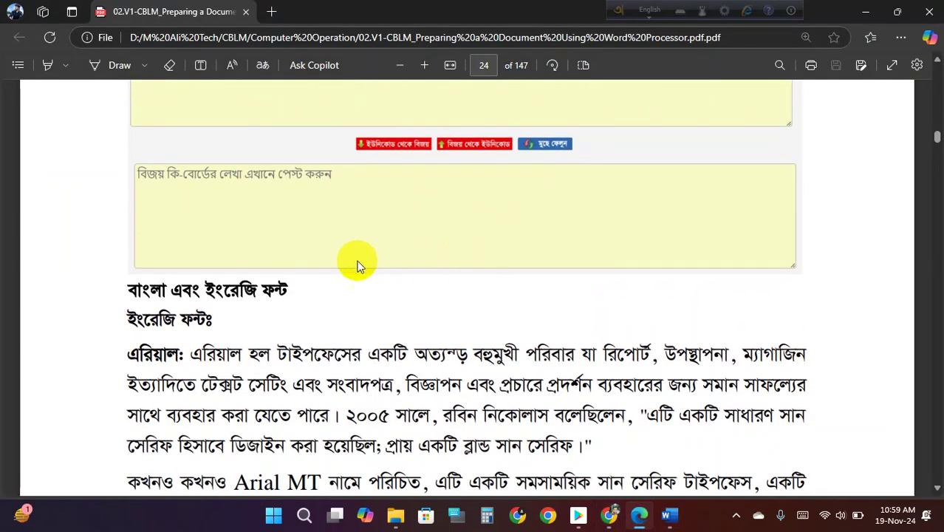
# - Select the Arial label and lines of the Arial paragraph, through the closing quotation
pyautogui.scroll(-1, 193, 318)
pyautogui.moveTo(133, 294); pyautogui.dragTo(184, 286)
pyautogui.moveTo(303, 288); pyautogui.dragTo(805, 287)
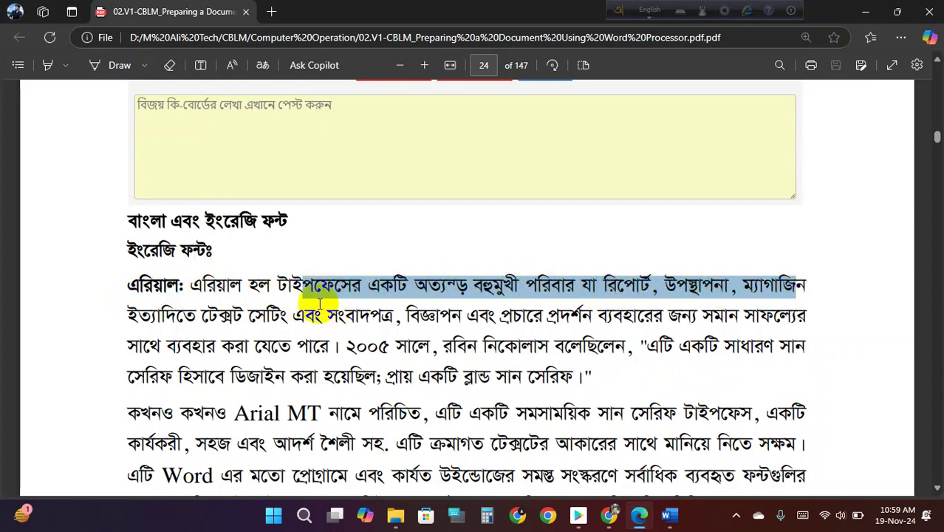
pyautogui.moveTo(235, 317); pyautogui.dragTo(792, 317)
pyautogui.moveTo(195, 349); pyautogui.dragTo(325, 345)
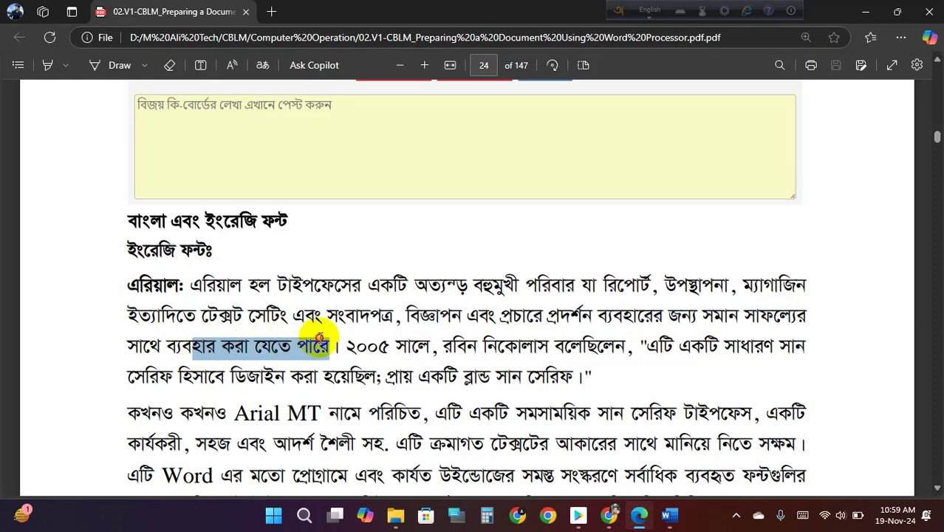
pyautogui.moveTo(141, 287); pyautogui.dragTo(187, 290)
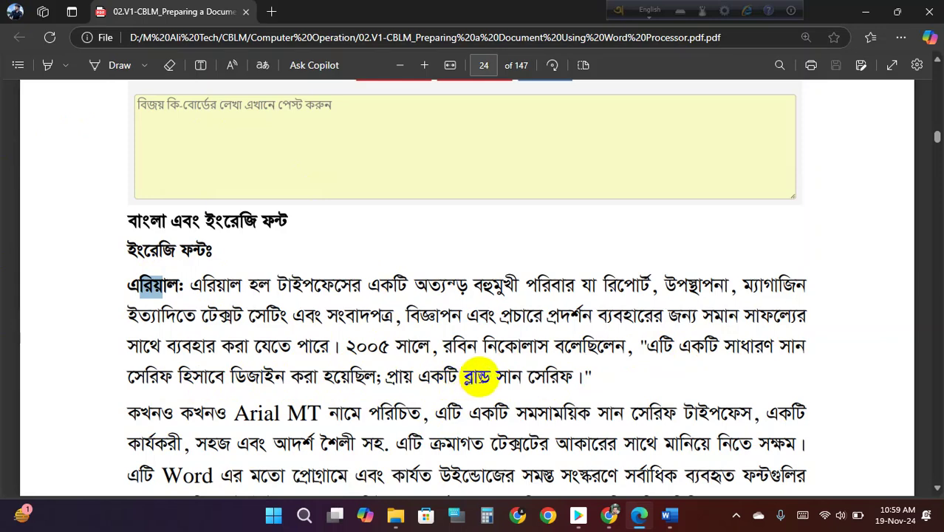
pyautogui.moveTo(502, 378); pyautogui.dragTo(580, 378)
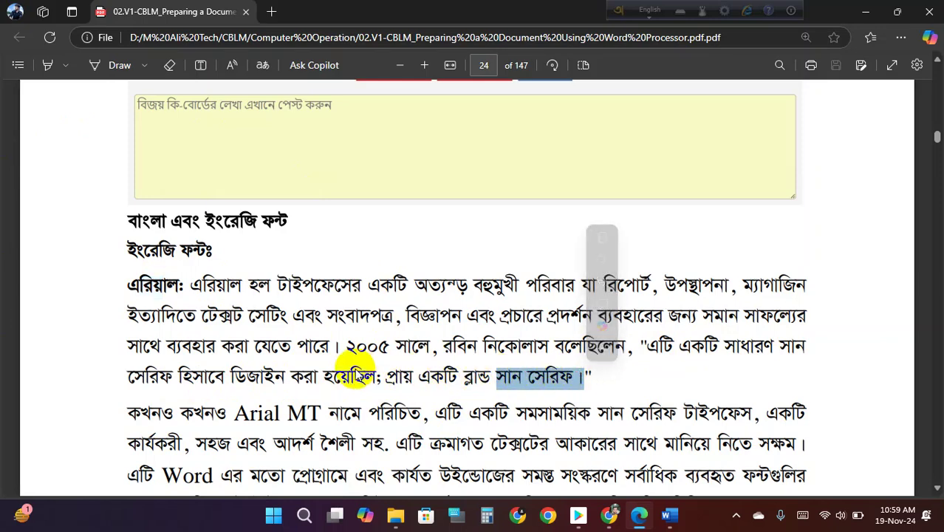
# - Select the contemporary sans serif phrase and Arial description, then the Helvetica paragraph on page 25
pyautogui.scroll(-2, 253, 294)
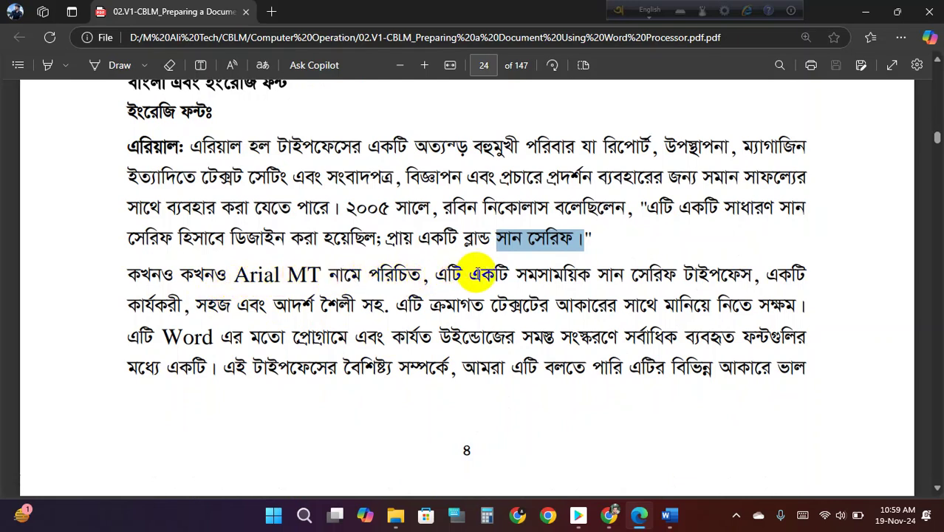
pyautogui.moveTo(750, 279); pyautogui.dragTo(534, 278)
pyautogui.click(211, 211)
pyautogui.moveTo(157, 147); pyautogui.dragTo(135, 140)
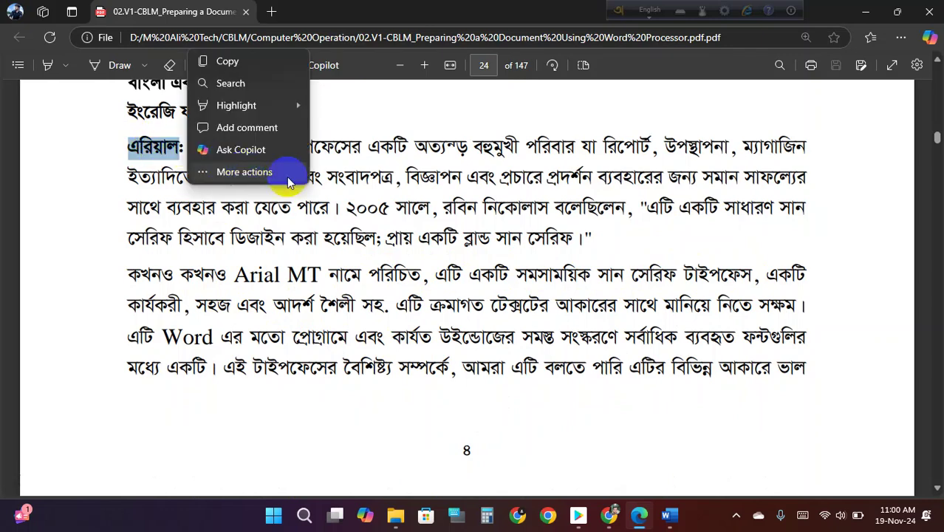
pyautogui.moveTo(314, 207); pyautogui.dragTo(720, 342)
pyautogui.click(317, 277)
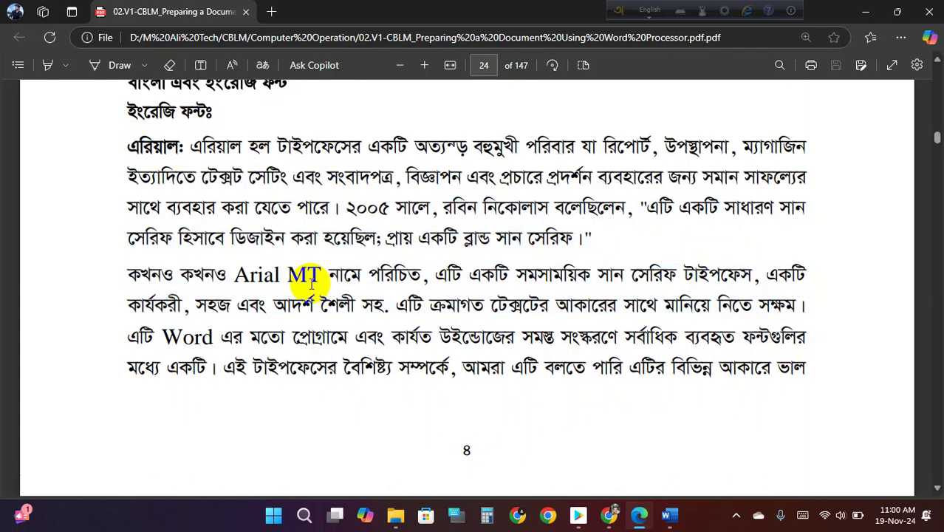
pyautogui.scroll(-8, 314, 279)
pyautogui.moveTo(127, 226); pyautogui.dragTo(211, 229)
pyautogui.moveTo(190, 289); pyautogui.dragTo(672, 414)
# - Scroll through page 25, selecting lines down to the Times New Roman description
pyautogui.click(394, 362)
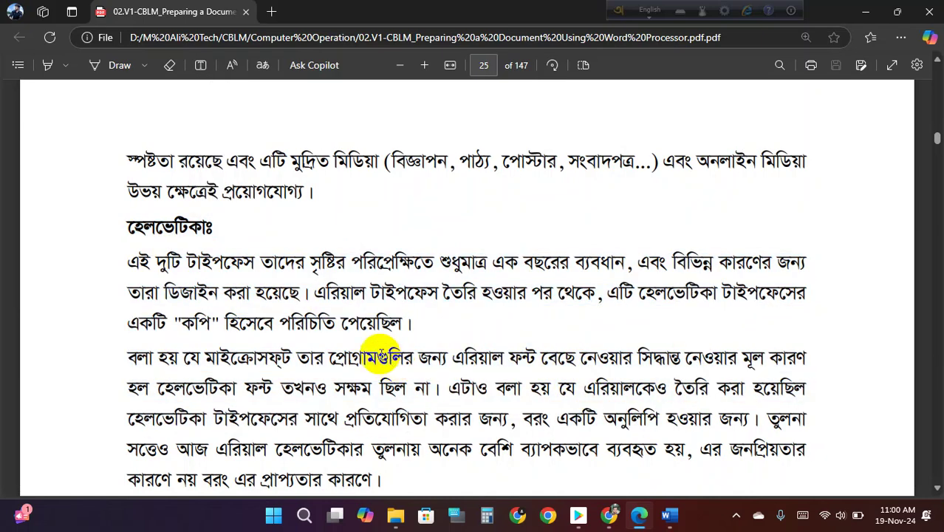
pyautogui.scroll(-3, 353, 369)
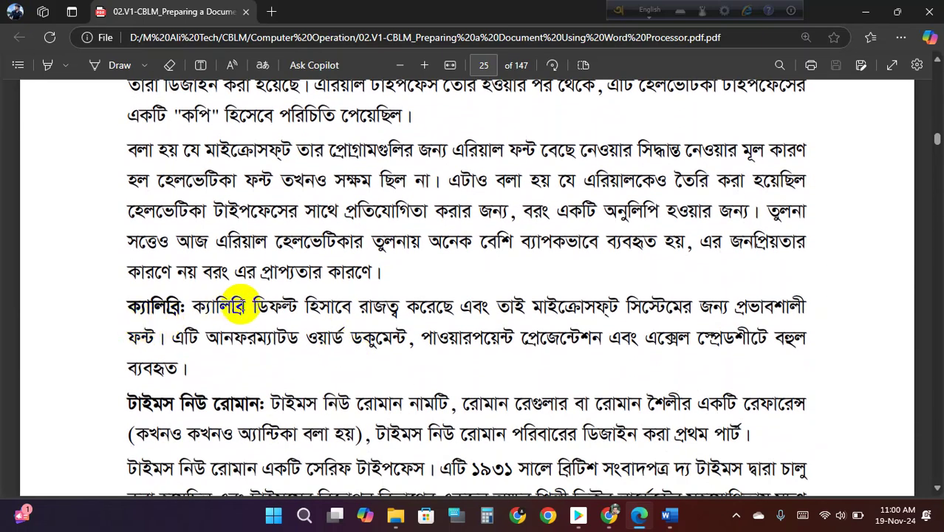
pyautogui.moveTo(217, 306); pyautogui.dragTo(642, 308)
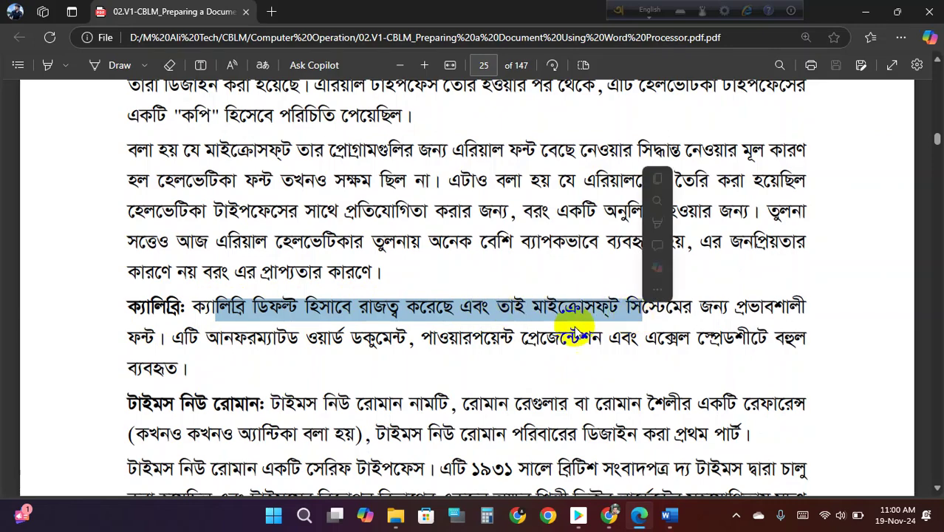
pyautogui.scroll(-2, 261, 293)
pyautogui.moveTo(163, 265); pyautogui.dragTo(235, 266)
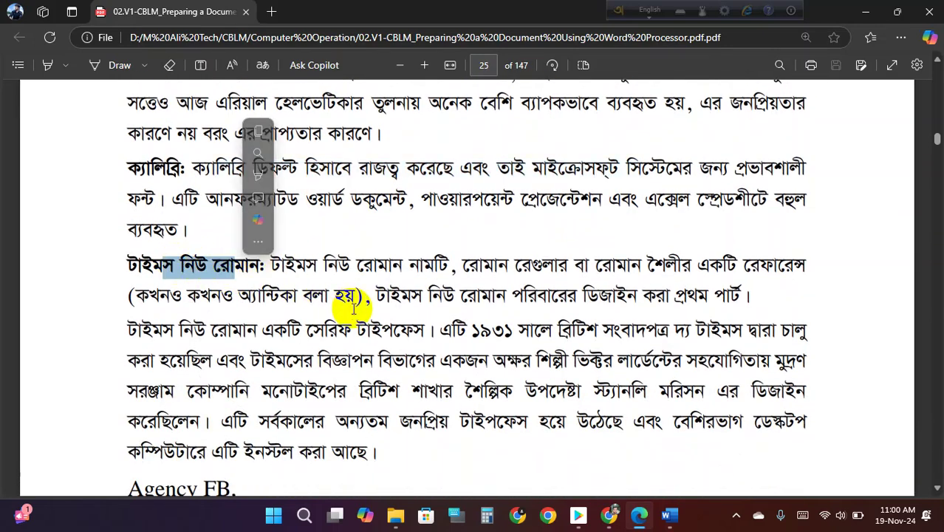
pyautogui.scroll(-1, 387, 266)
pyautogui.moveTo(357, 190); pyautogui.dragTo(528, 265)
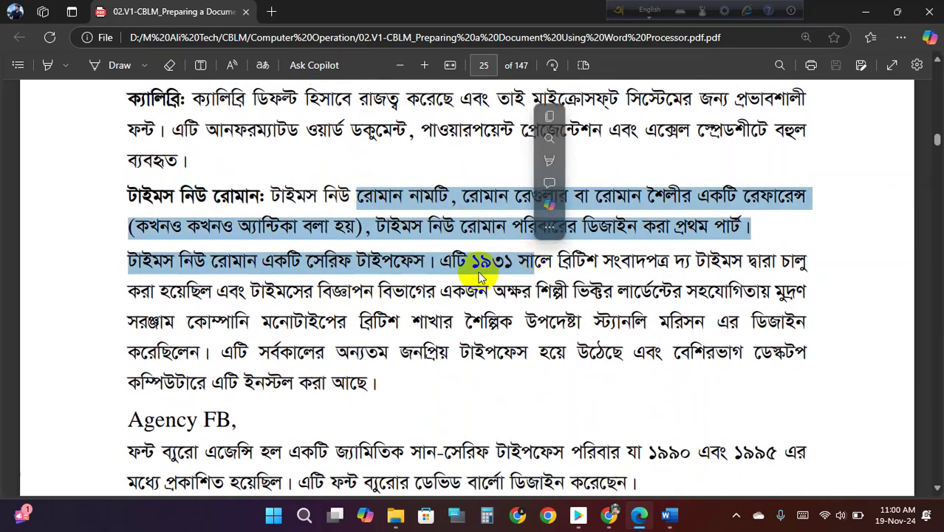
pyautogui.click(432, 267)
# - Select and clear lines of the Tahoma paragraph, then scroll toward page 26
pyautogui.scroll(-3, 295, 274)
pyautogui.moveTo(182, 245); pyautogui.dragTo(388, 296)
pyautogui.scroll(-2, 296, 310)
pyautogui.moveTo(177, 303); pyautogui.dragTo(429, 332)
pyautogui.click(244, 303)
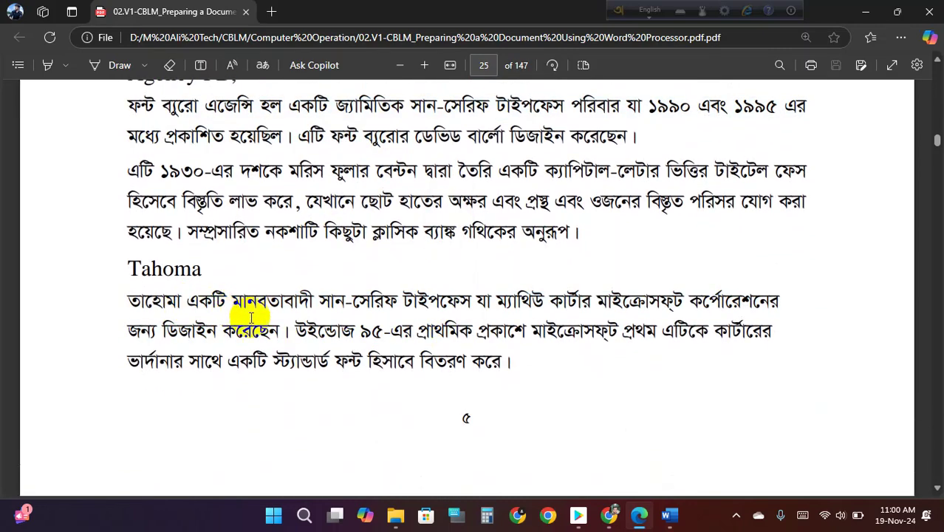
pyautogui.scroll(-1, 274, 327)
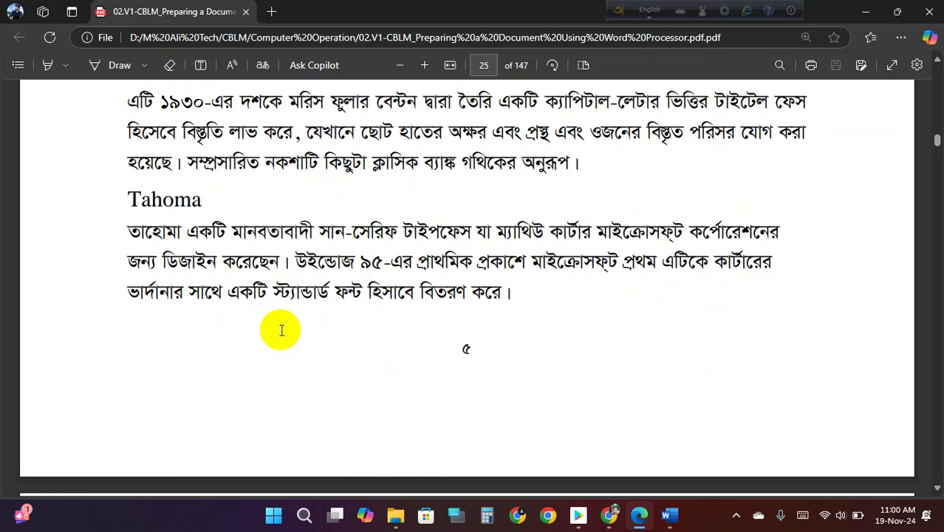
pyautogui.scroll(6, 282, 330)
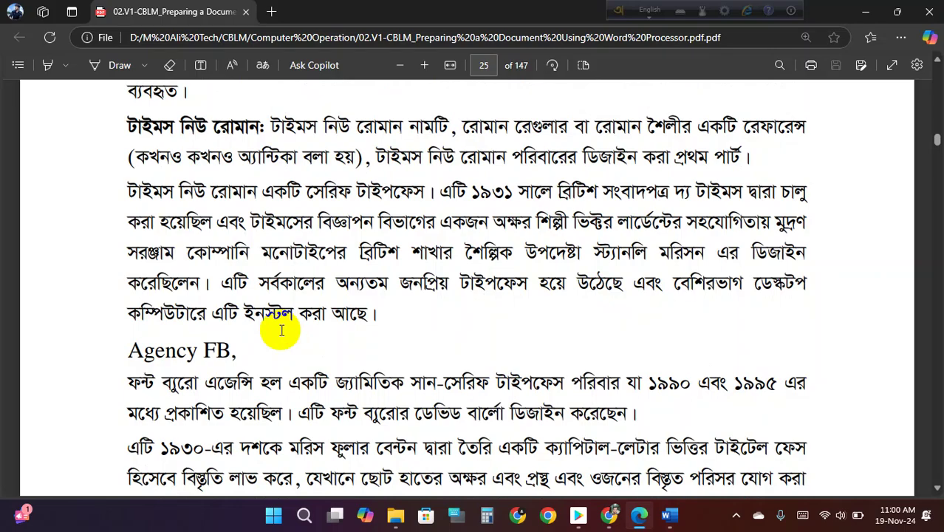
pyautogui.scroll(-5, 281, 330)
pyautogui.scroll(5, 281, 330)
pyautogui.scroll(-8, 282, 330)
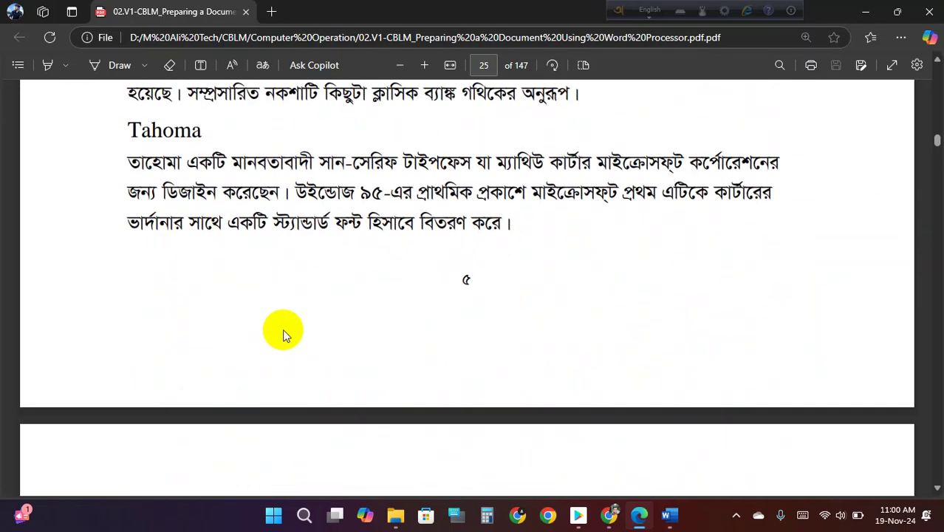
# - Select the opening sentence and the word নিকোশ in the Nikosh paragraph
pyautogui.scroll(-2, 285, 332)
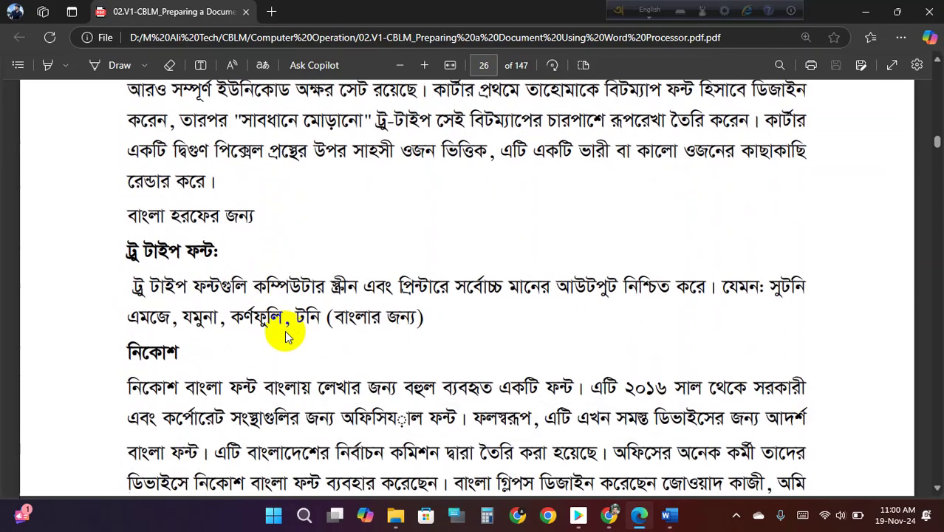
pyautogui.scroll(-1, 285, 332)
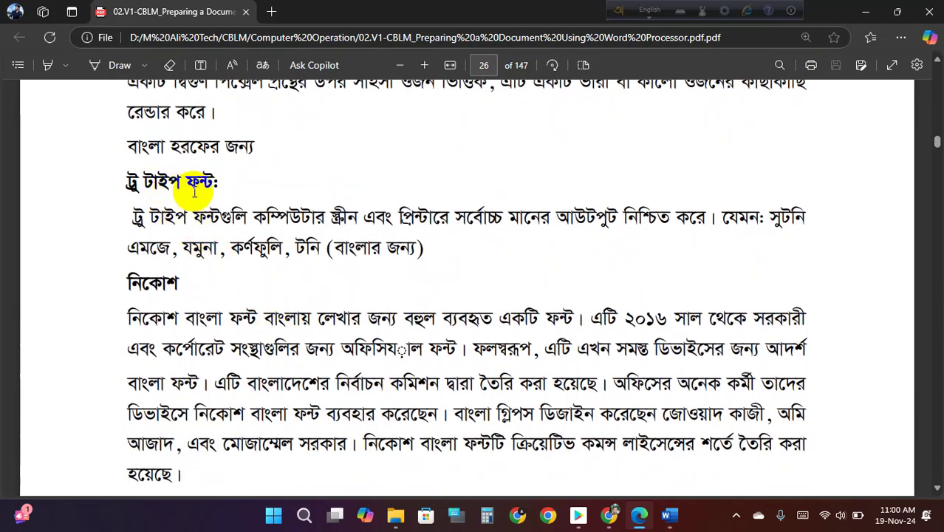
pyautogui.scroll(-1, 153, 242)
pyautogui.moveTo(150, 246); pyautogui.dragTo(578, 255)
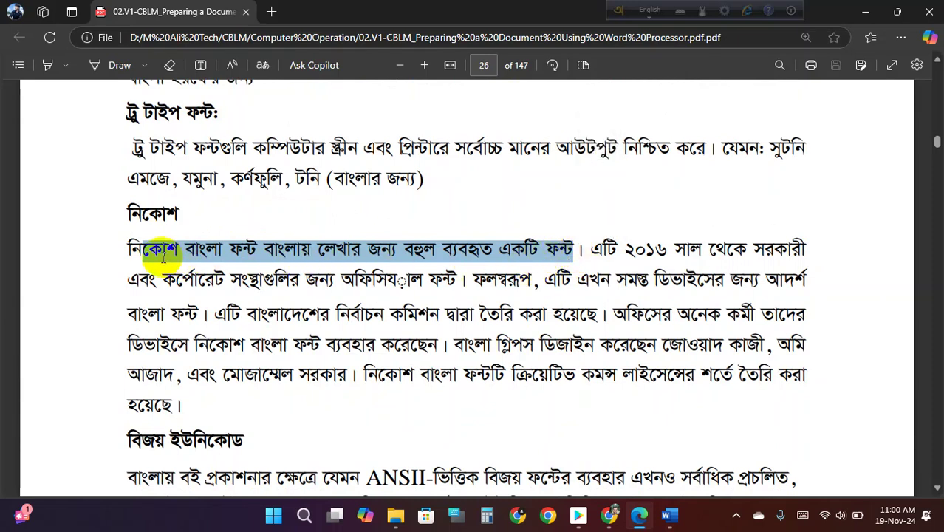
pyautogui.moveTo(129, 249); pyautogui.dragTo(574, 251)
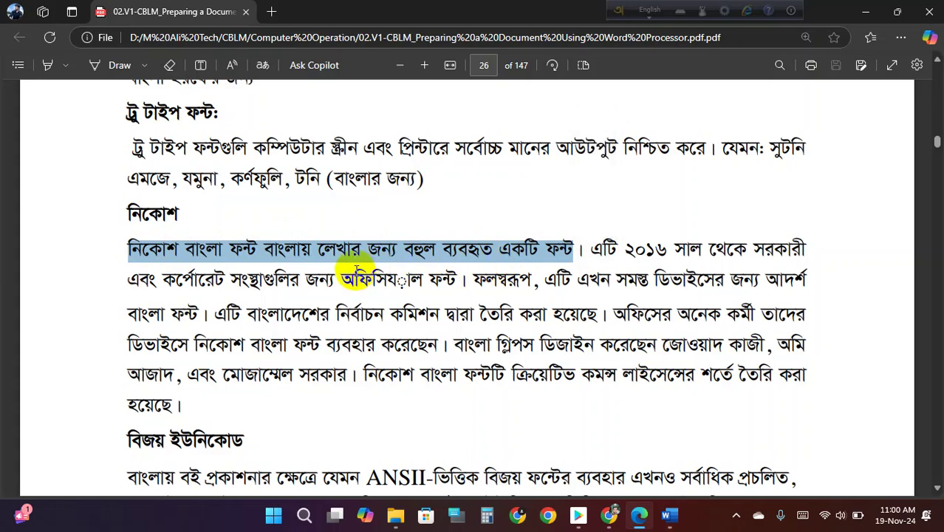
pyautogui.click(137, 258)
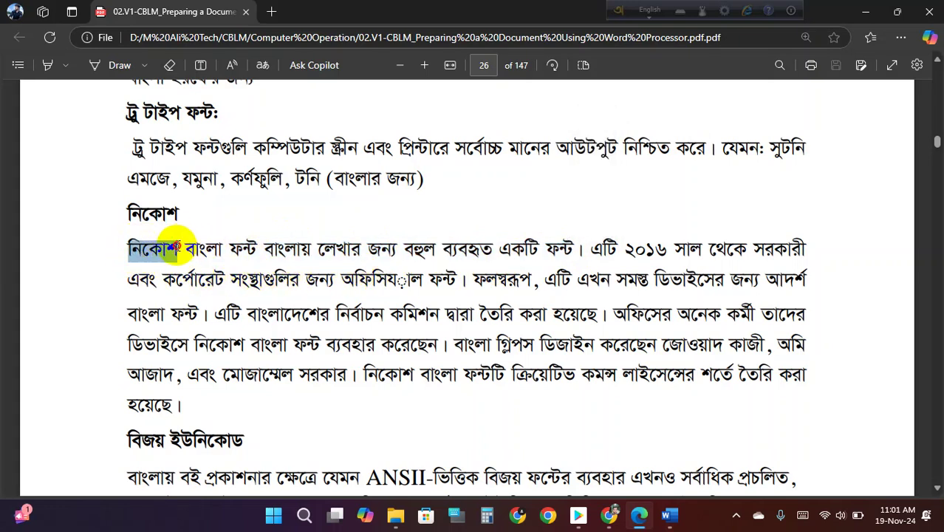
pyautogui.moveTo(177, 246); pyautogui.dragTo(179, 251)
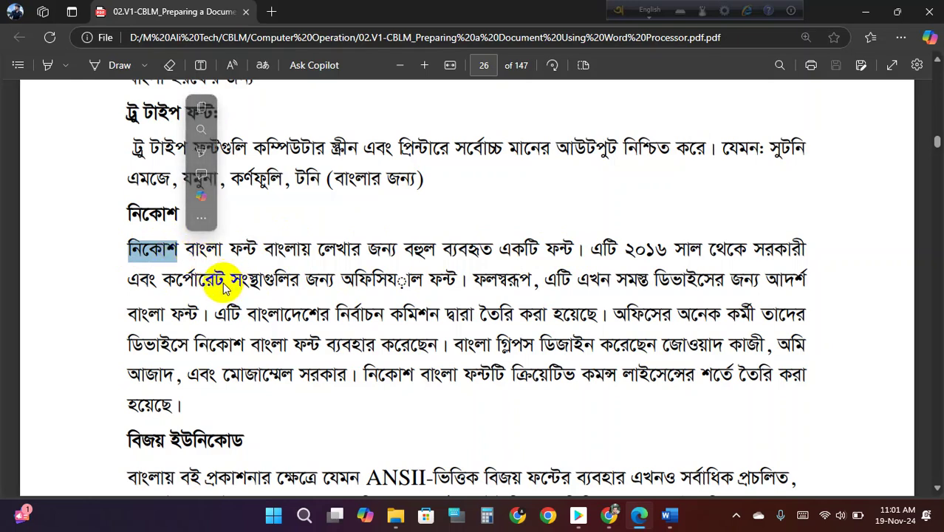
# - Scroll to the Bijoy Unicode paragraph and select its opening lines
pyautogui.scroll(-3, 232, 316)
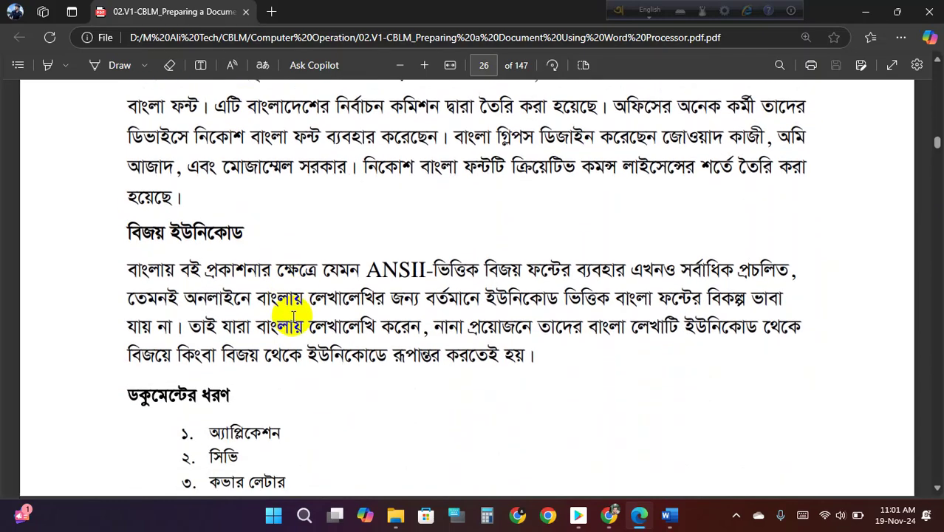
pyautogui.scroll(-4, 303, 310)
pyautogui.scroll(4, 305, 310)
pyautogui.moveTo(130, 271); pyautogui.dragTo(500, 329)
pyautogui.scroll(-2, 442, 362)
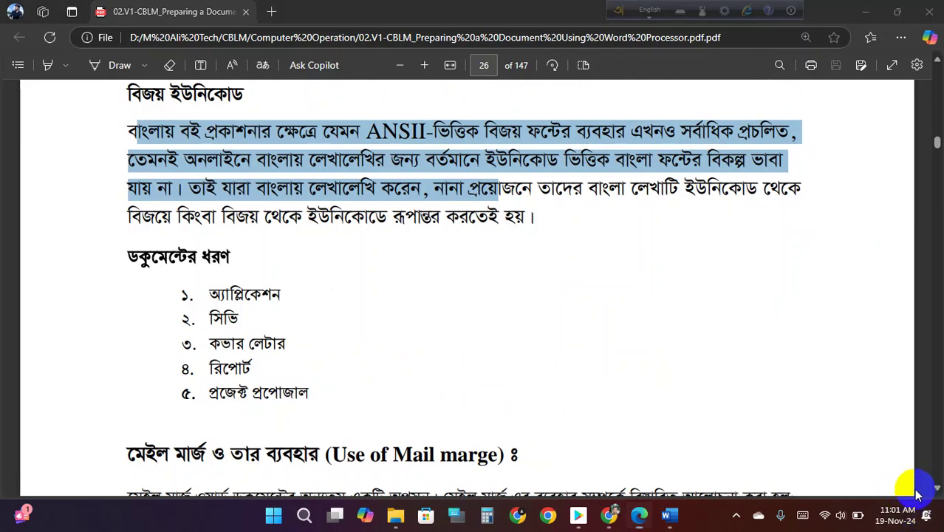
pyautogui.hotkey('alt', 'Tab')
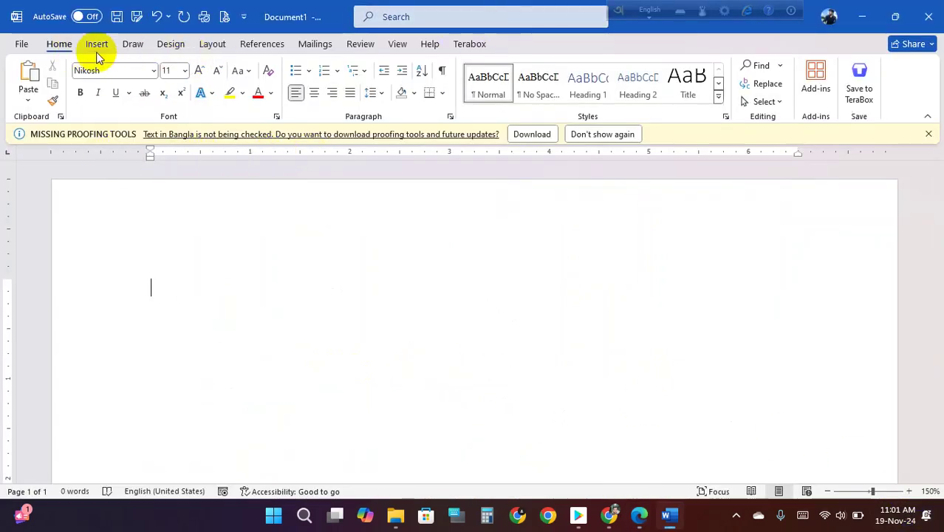
# - Browse the Insert, Draw, Design, Layout, References, Mailings, Review and View tabs, then return to Home
pyautogui.click(96, 44)
pyautogui.click(133, 44)
pyautogui.click(171, 44)
pyautogui.click(214, 44)
pyautogui.click(262, 44)
pyautogui.click(315, 44)
pyautogui.click(352, 43)
pyautogui.click(397, 43)
pyautogui.click(56, 46)
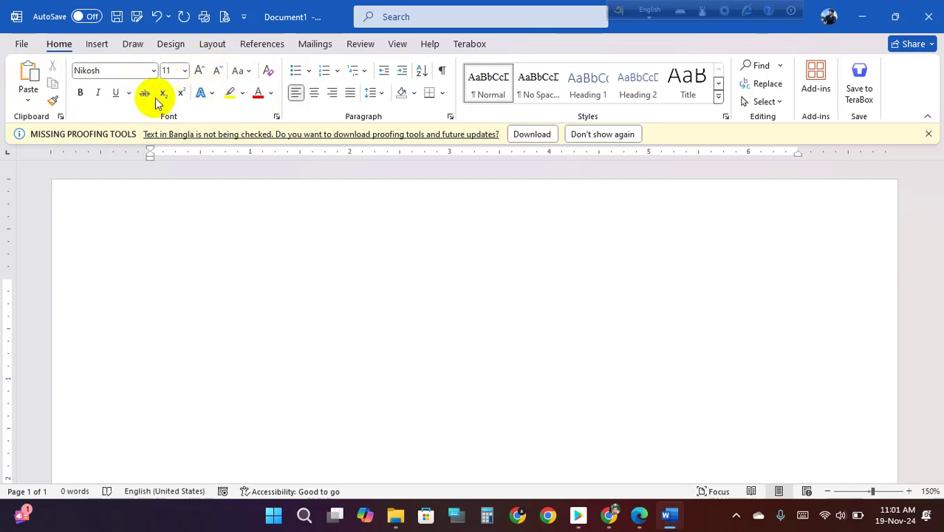
# - Open the Font dialog, showing Nikosh Regular 11, and check the Latin text font list without changing it
pyautogui.click(277, 118)
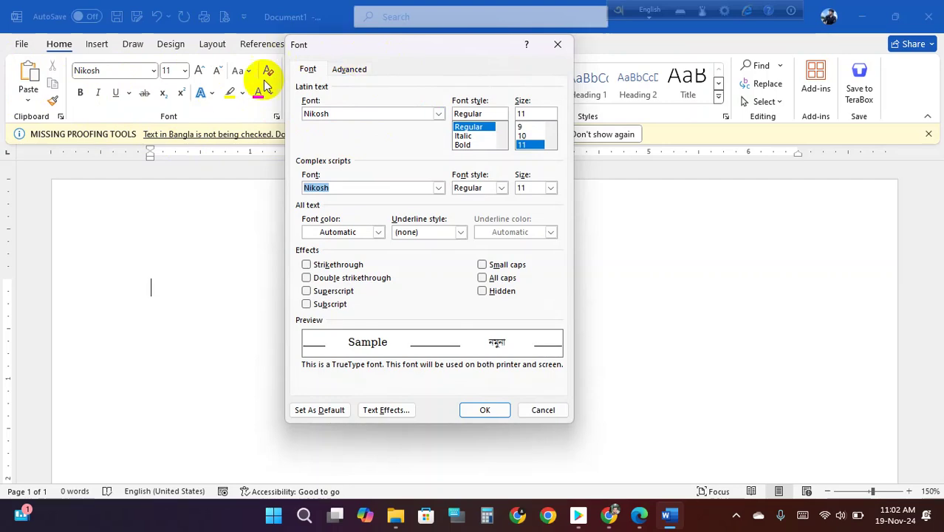
pyautogui.moveTo(438, 46); pyautogui.dragTo(337, 40)
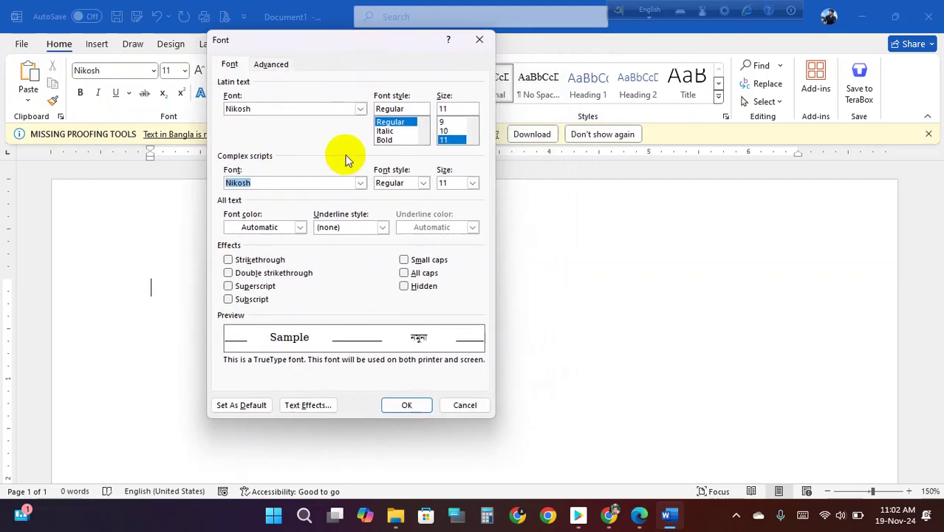
pyautogui.moveTo(328, 53); pyautogui.dragTo(450, 55)
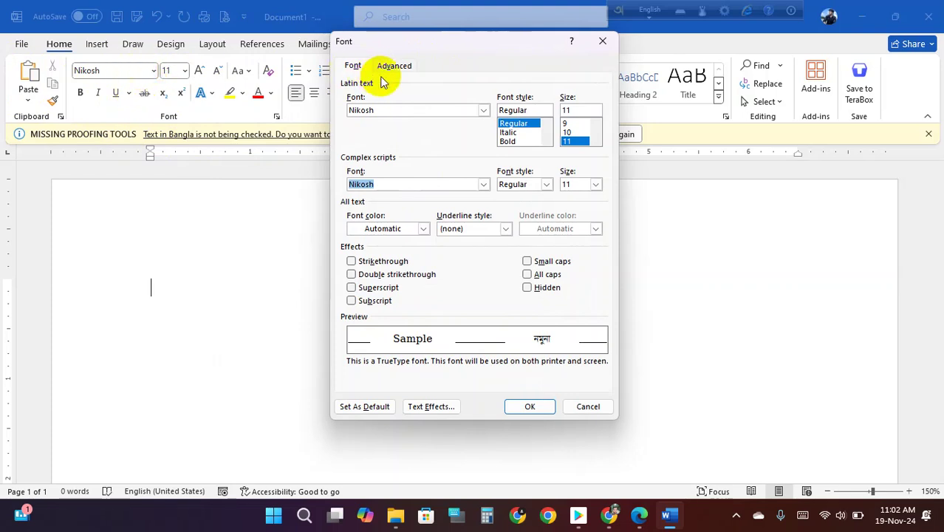
pyautogui.click(483, 112)
pyautogui.click(483, 110)
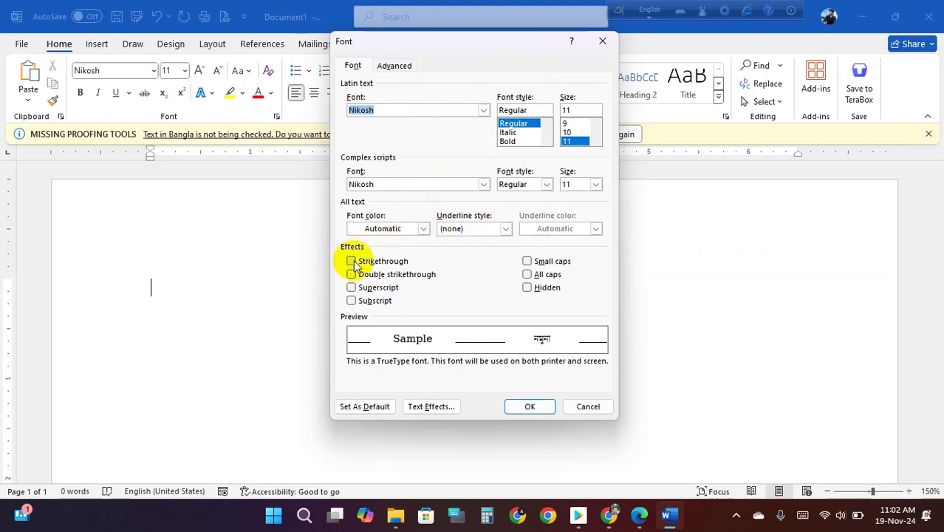
pyautogui.moveTo(458, 42); pyautogui.dragTo(581, 49)
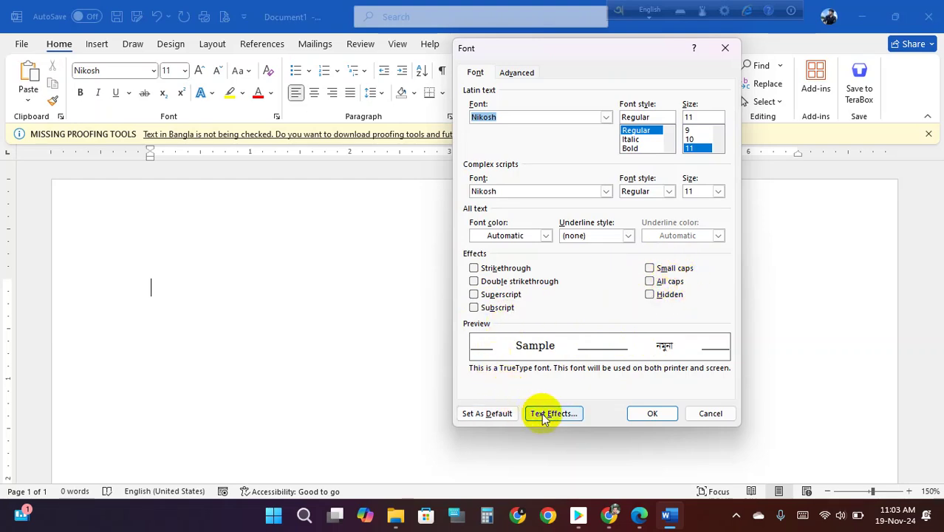
# - View the Text Effects settings, then close the Font dialog without changes
pyautogui.click(565, 415)
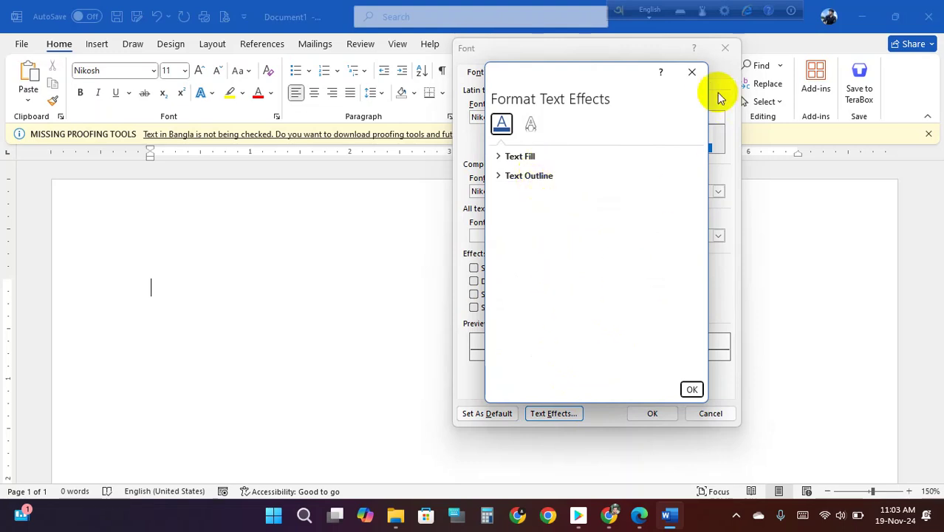
pyautogui.click(693, 72)
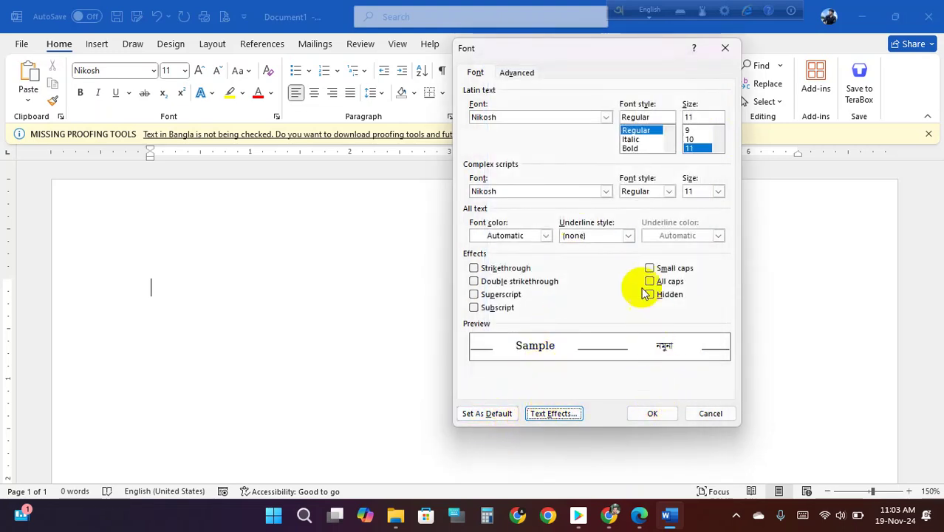
pyautogui.click(728, 46)
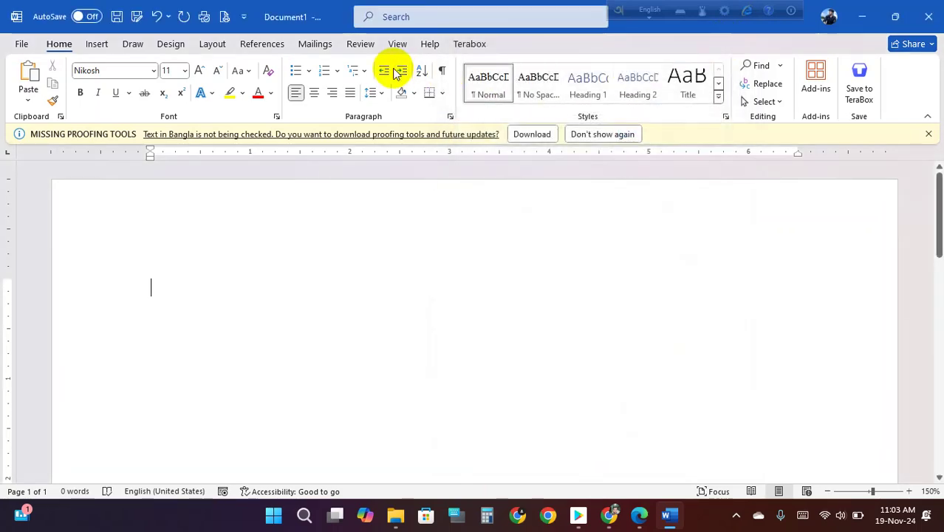
# - Reopen and close the Font dialog several times using the Font launcher and Ctrl+D
pyautogui.click(276, 116)
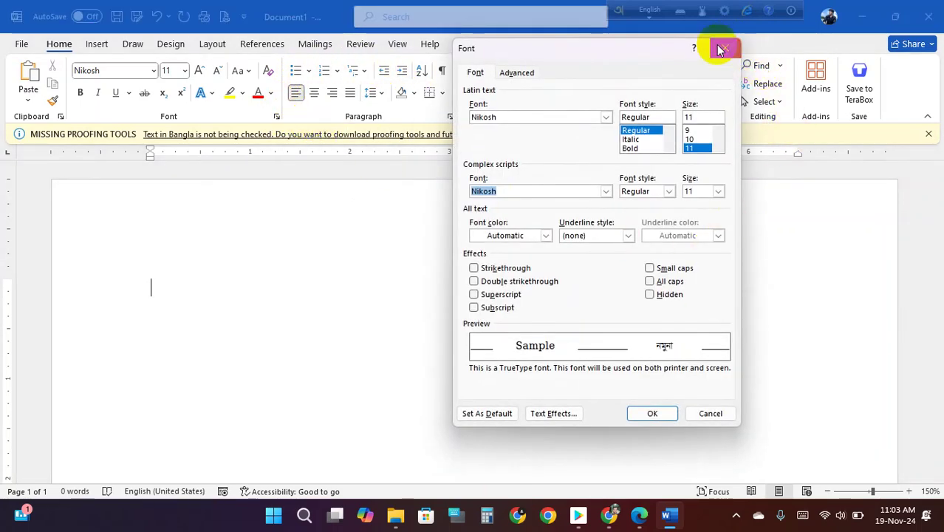
pyautogui.click(721, 49)
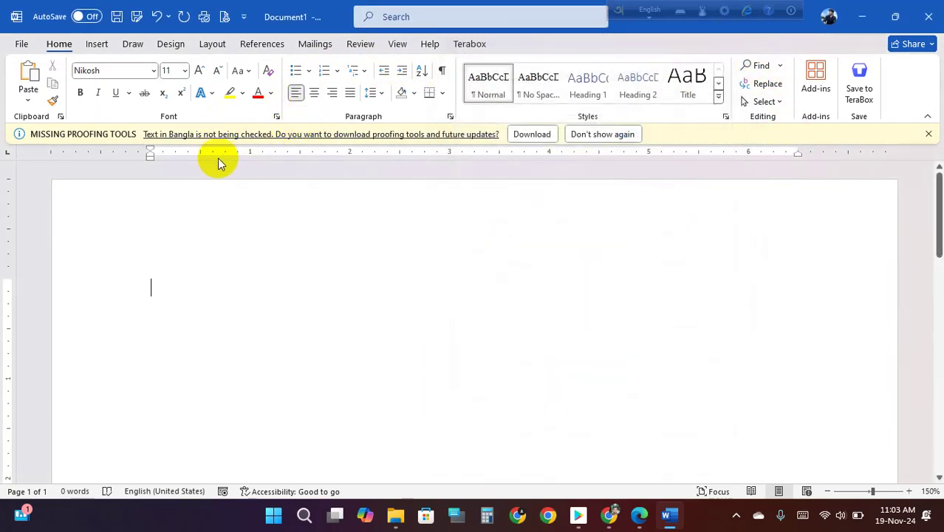
pyautogui.click(276, 117)
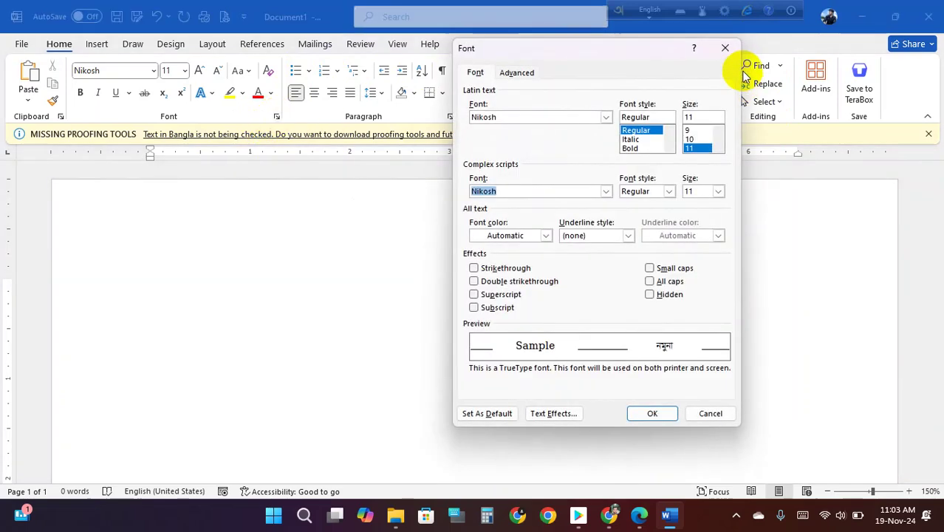
pyautogui.click(727, 49)
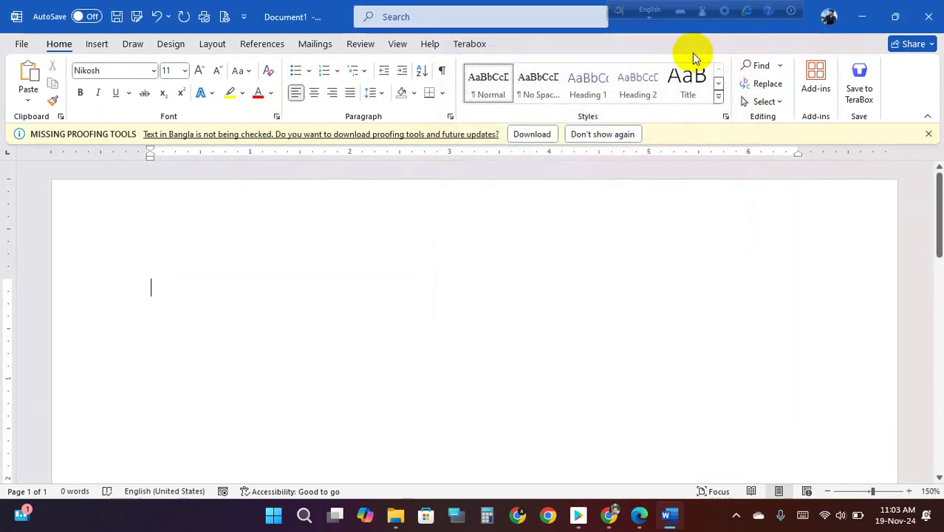
pyautogui.hotkey('ctrl', 'd')
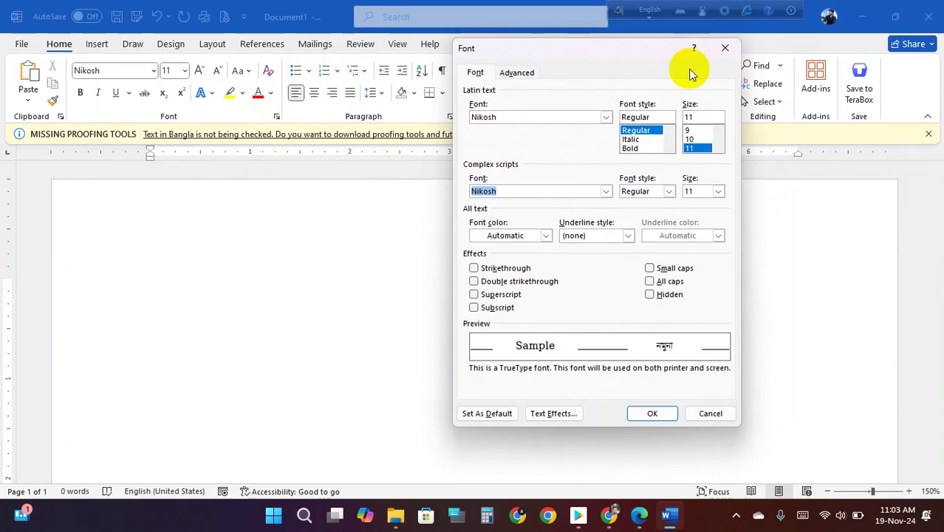
pyautogui.click(724, 48)
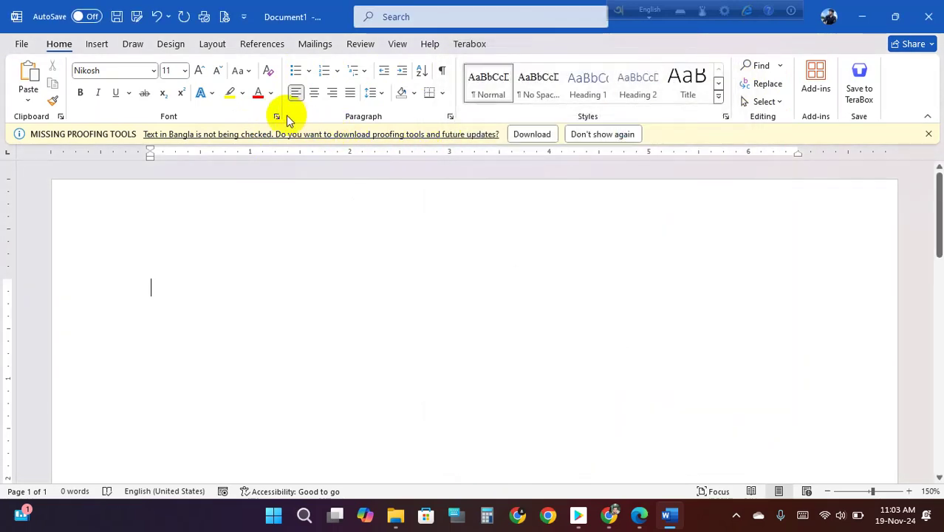
pyautogui.click(276, 116)
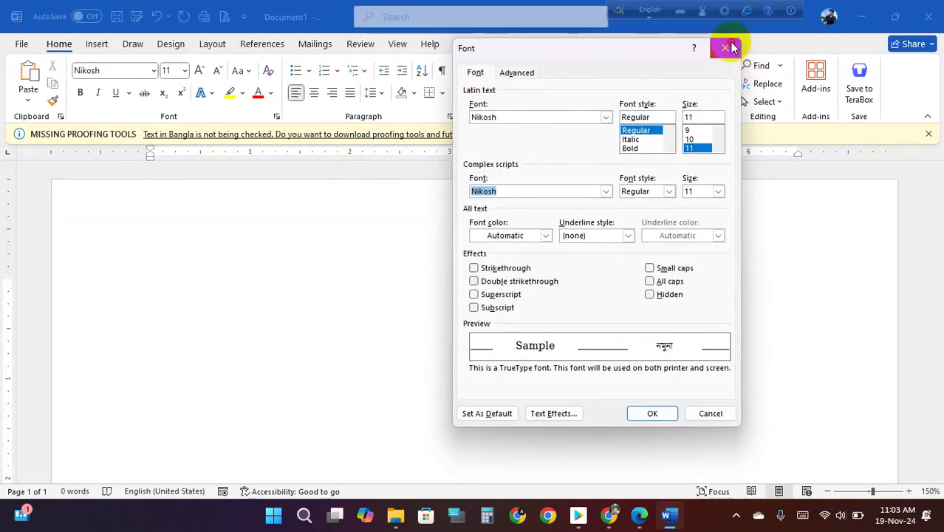
pyautogui.click(726, 48)
pyautogui.hotkey('ctrl', 'd')
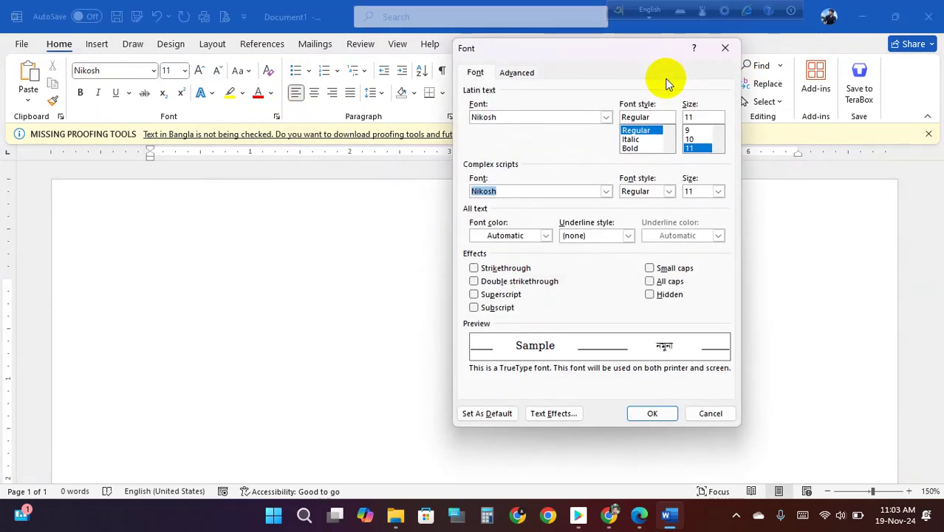
pyautogui.click(726, 49)
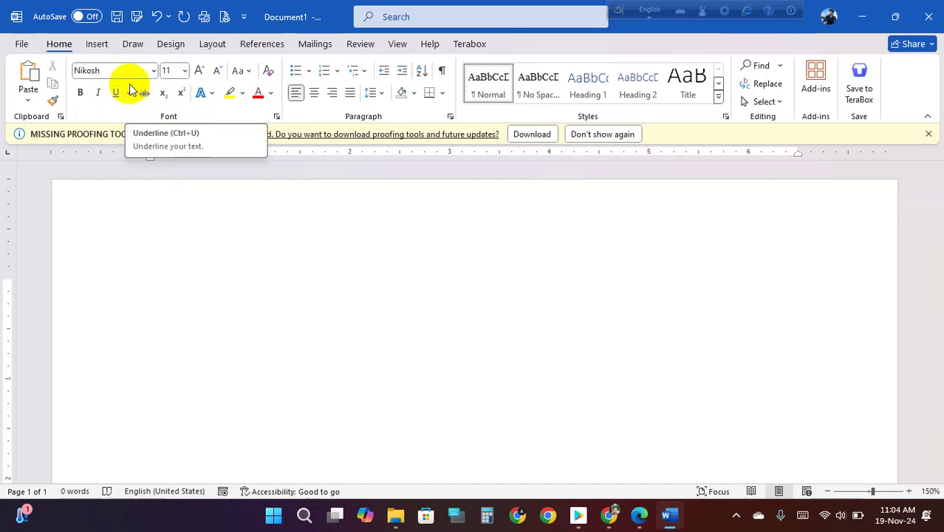
# - Quit Word without saving, then relaunch it from the desktop with a new blank document
pyautogui.click(929, 17)
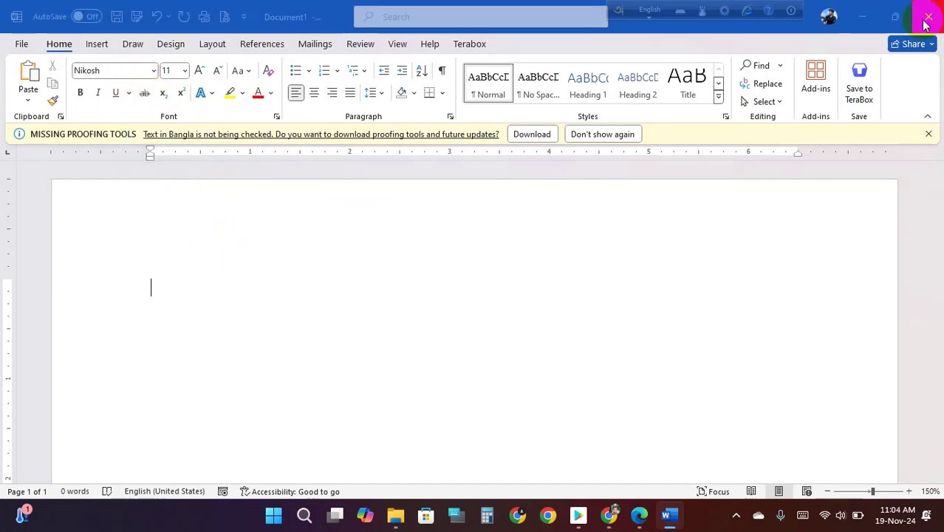
pyautogui.click(531, 329)
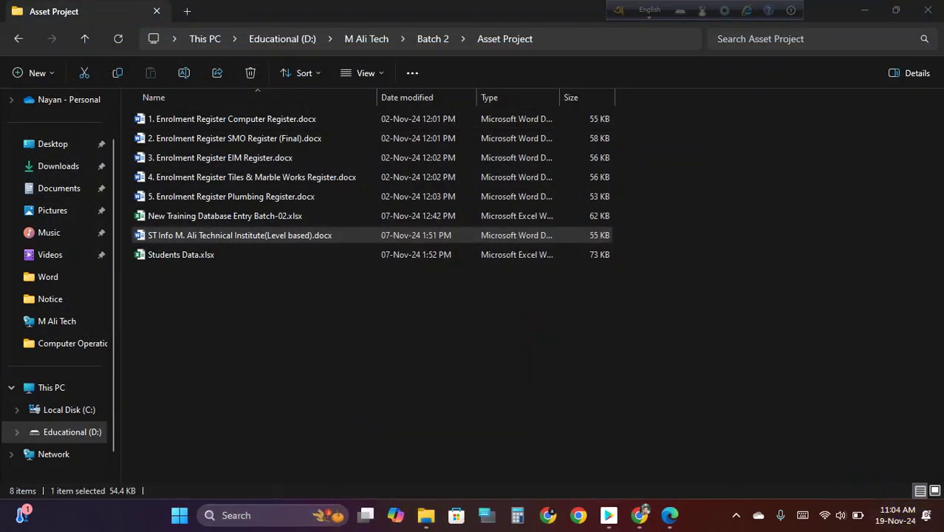
pyautogui.click(941, 517)
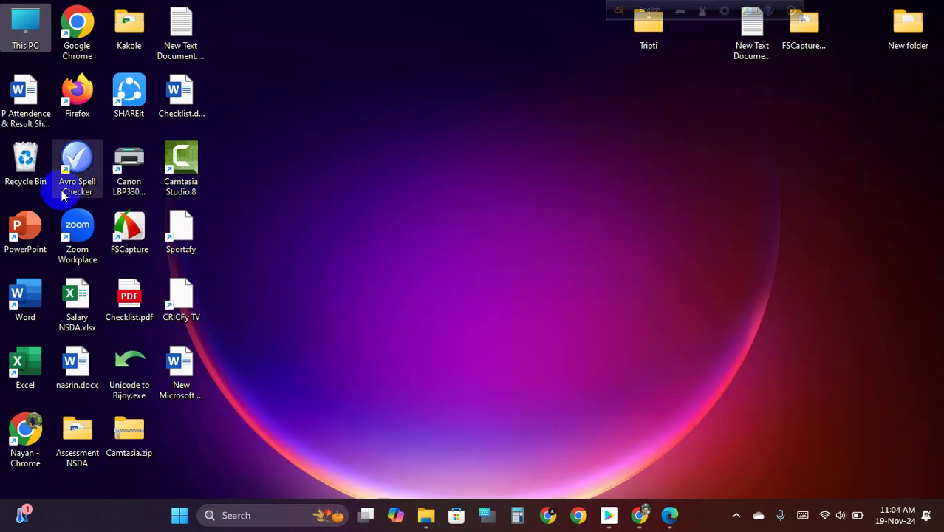
pyautogui.doubleClick(22, 295)
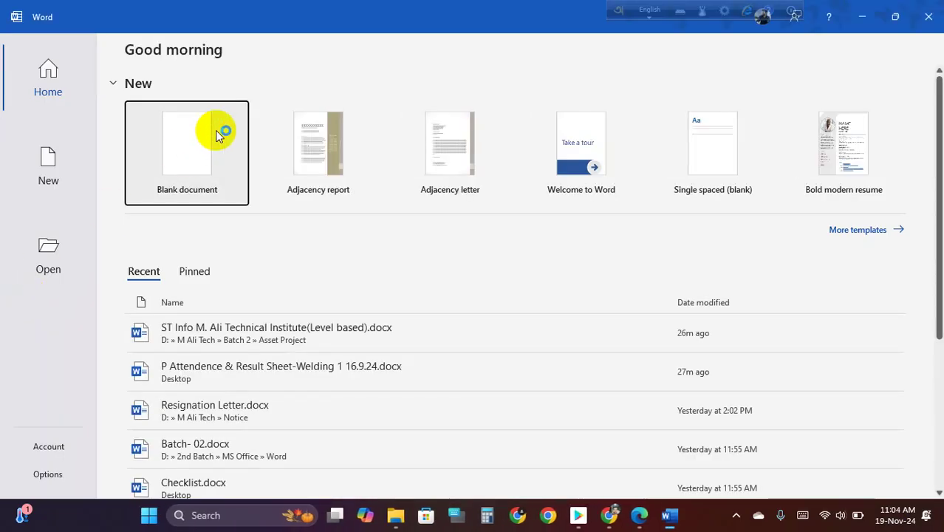
pyautogui.click(219, 131)
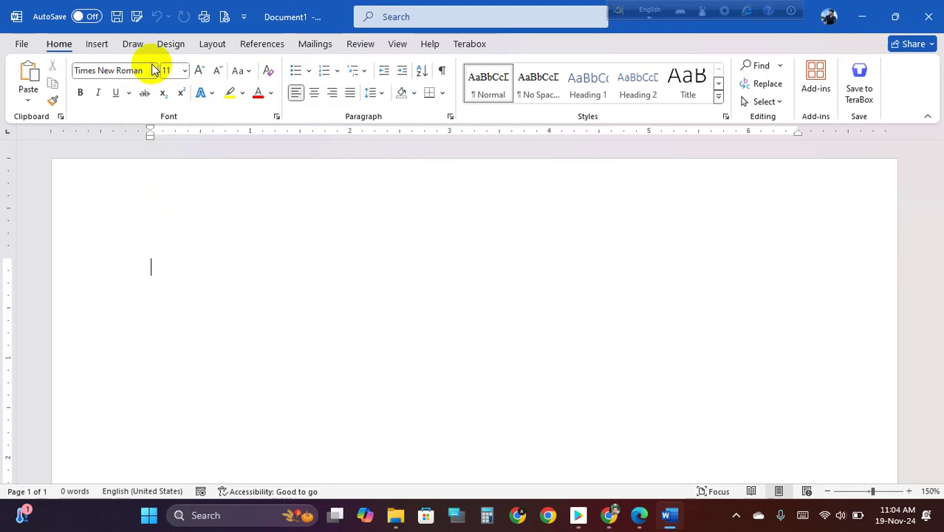
pyautogui.click(277, 116)
pyautogui.click(607, 192)
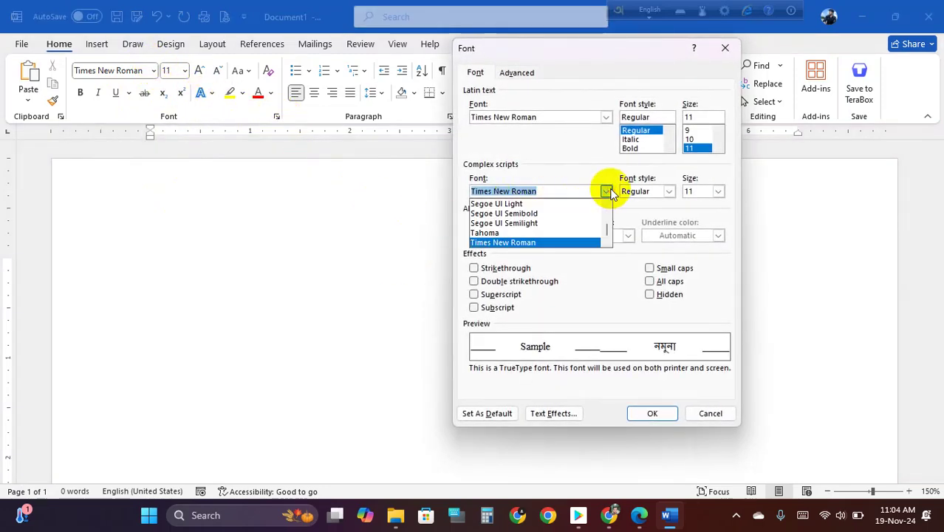
pyautogui.moveTo(611, 232); pyautogui.dragTo(605, 196)
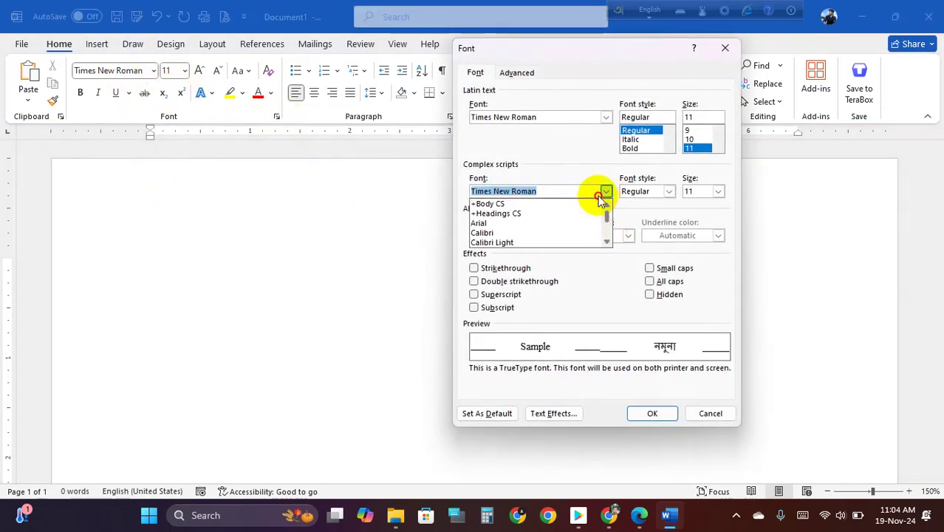
pyautogui.click(529, 232)
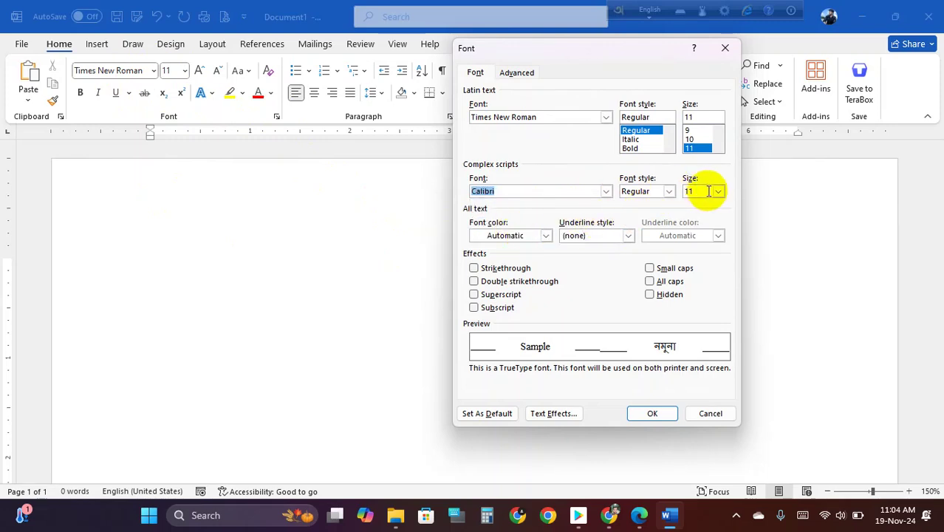
pyautogui.click(486, 414)
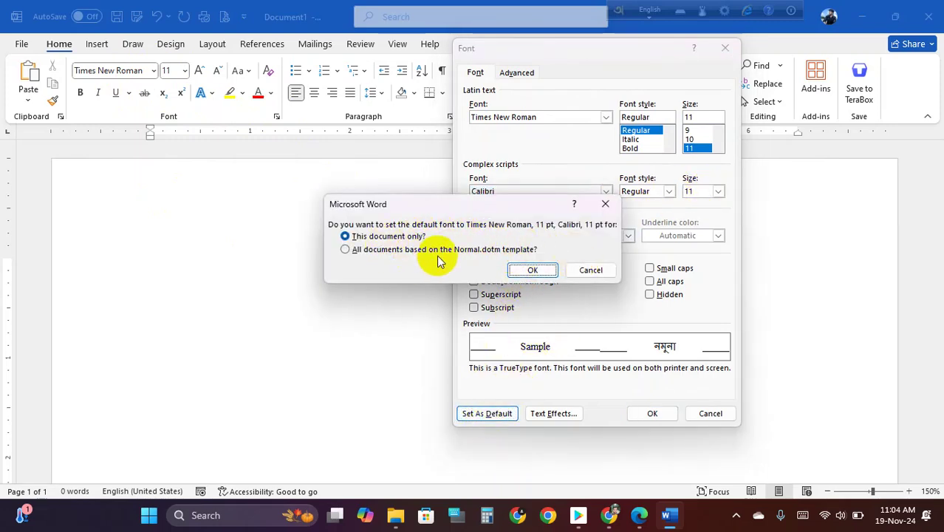
pyautogui.click(591, 271)
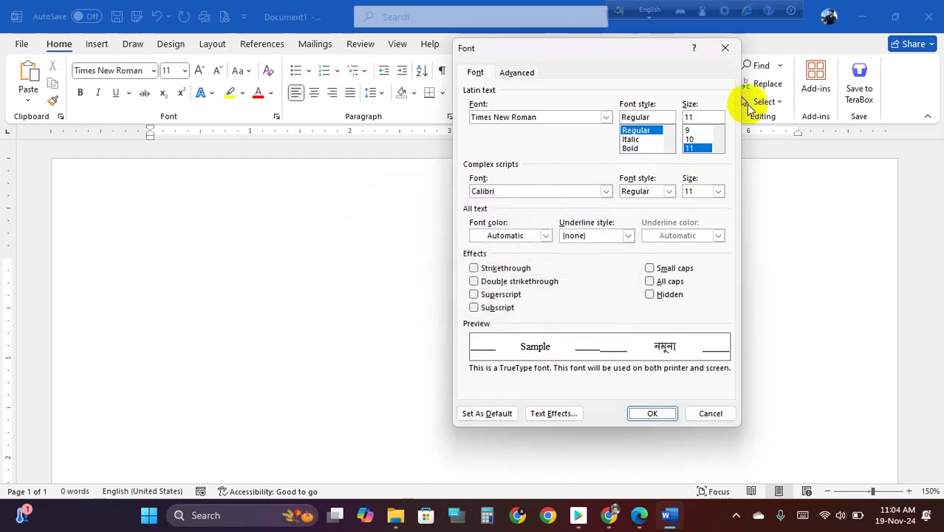
pyautogui.click(725, 47)
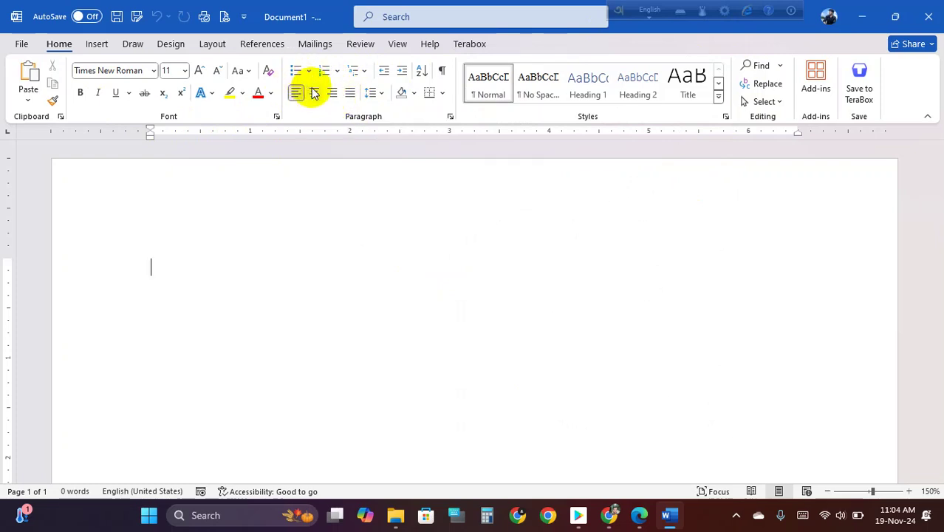
pyautogui.click(309, 72)
pyautogui.click(307, 72)
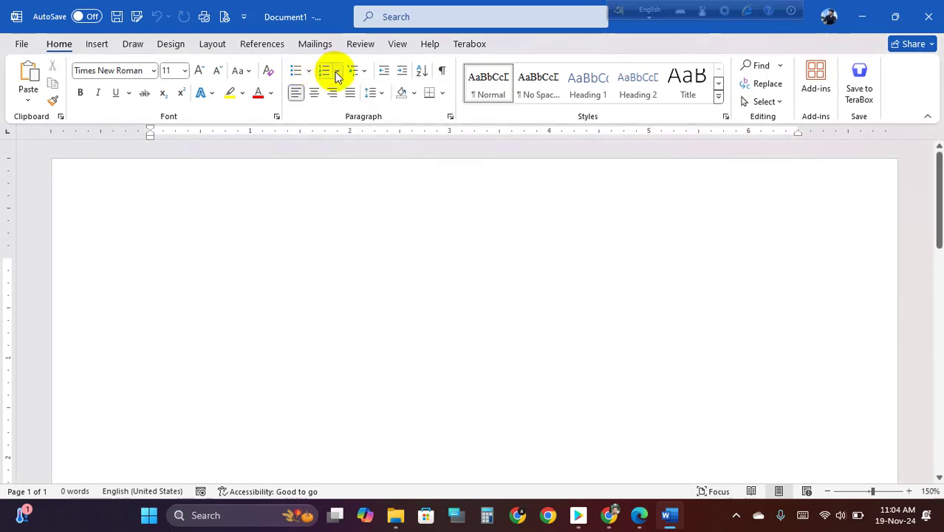
pyautogui.click(337, 72)
pyautogui.click(337, 71)
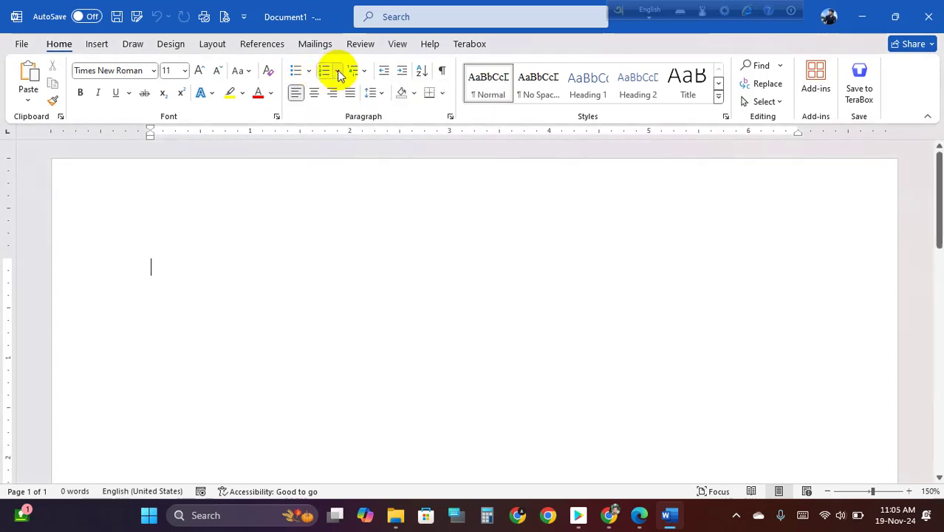
pyautogui.click(380, 96)
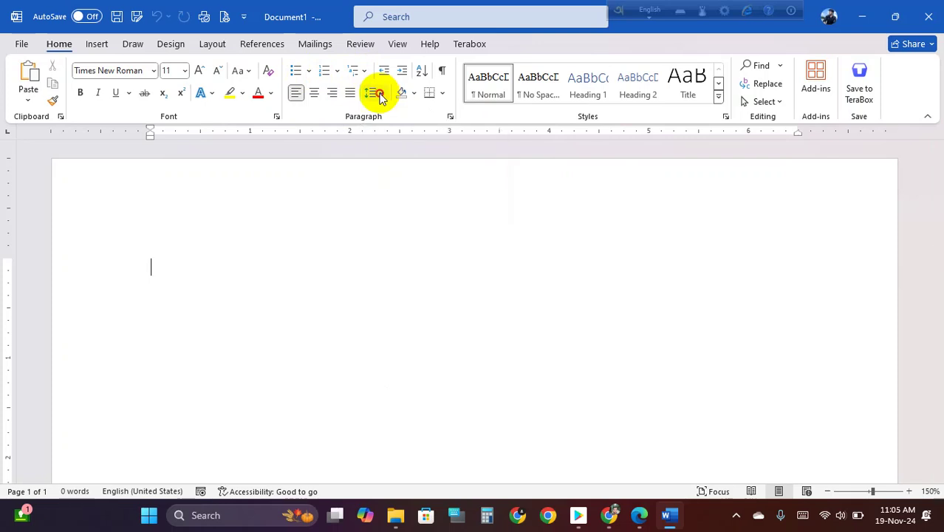
pyautogui.click(375, 92)
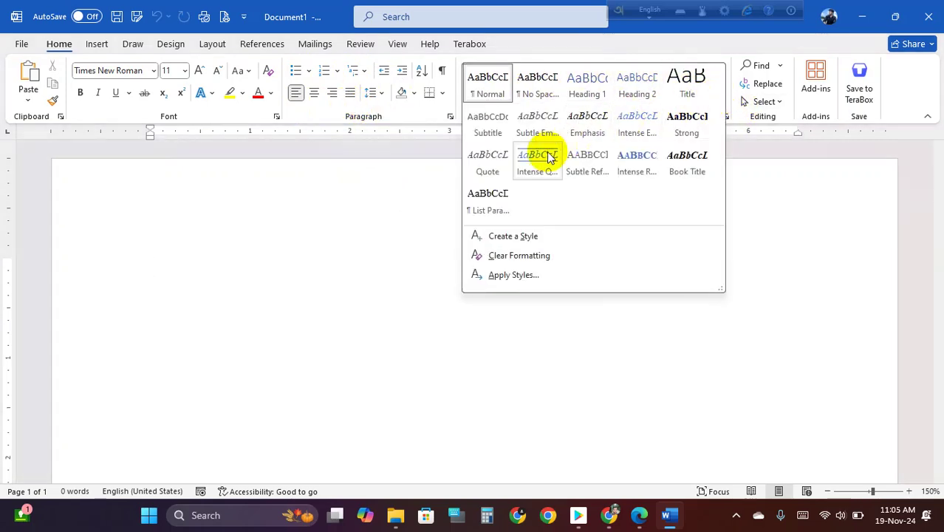
pyautogui.click(746, 205)
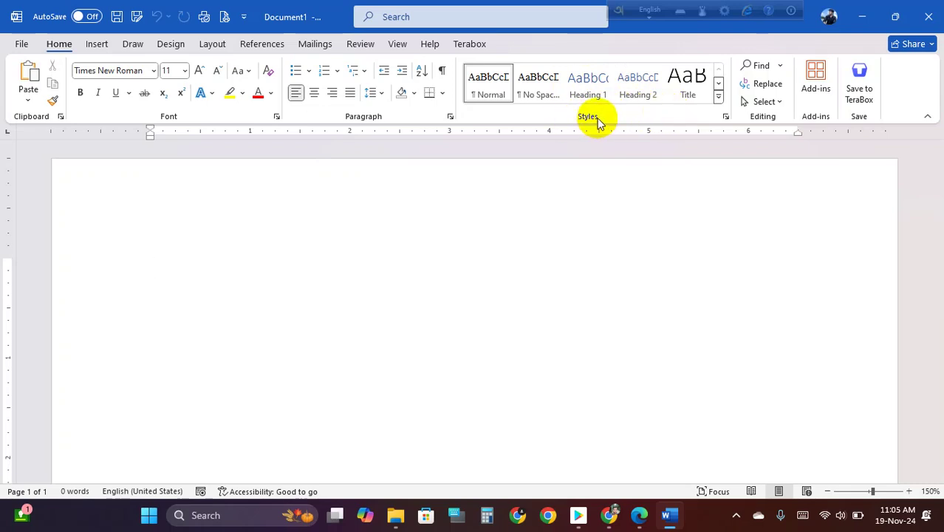
# - Open the Home tab's Find dropdown to reach the Go To option
pyautogui.click(781, 66)
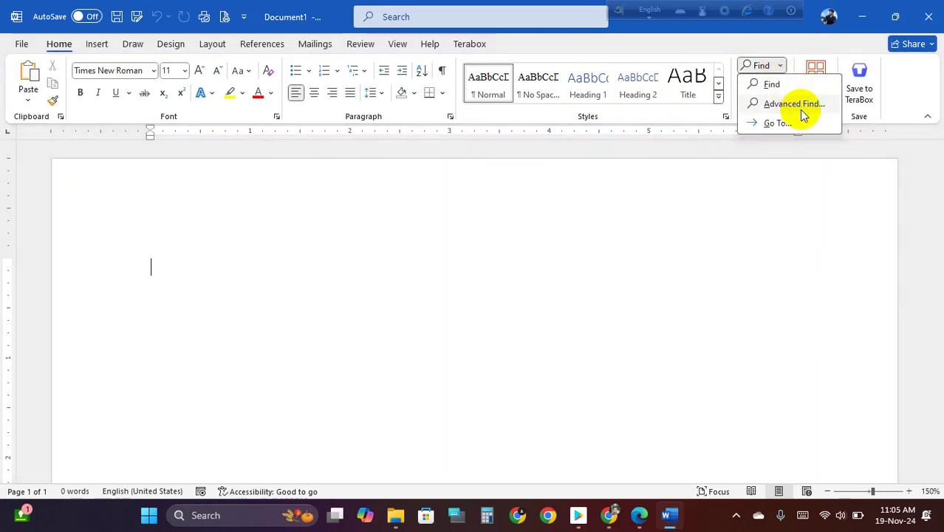
pyautogui.click(792, 149)
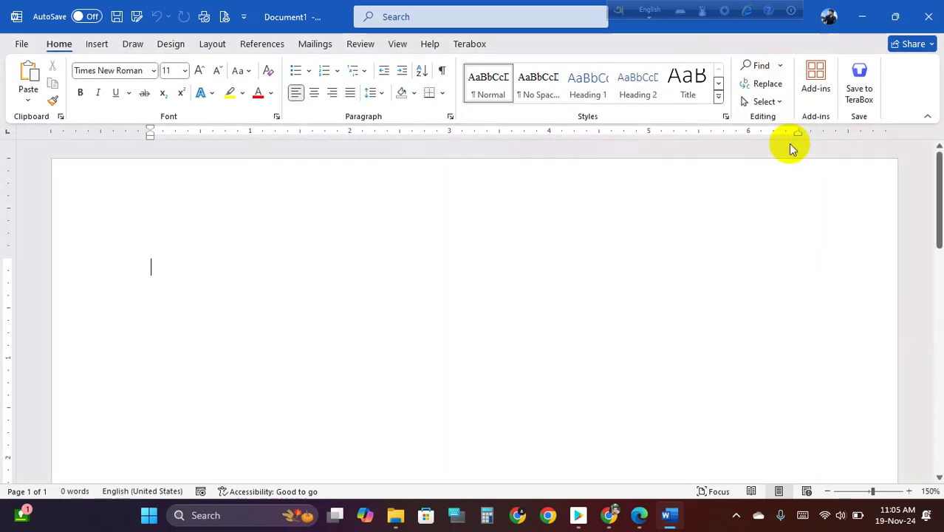
pyautogui.click(779, 66)
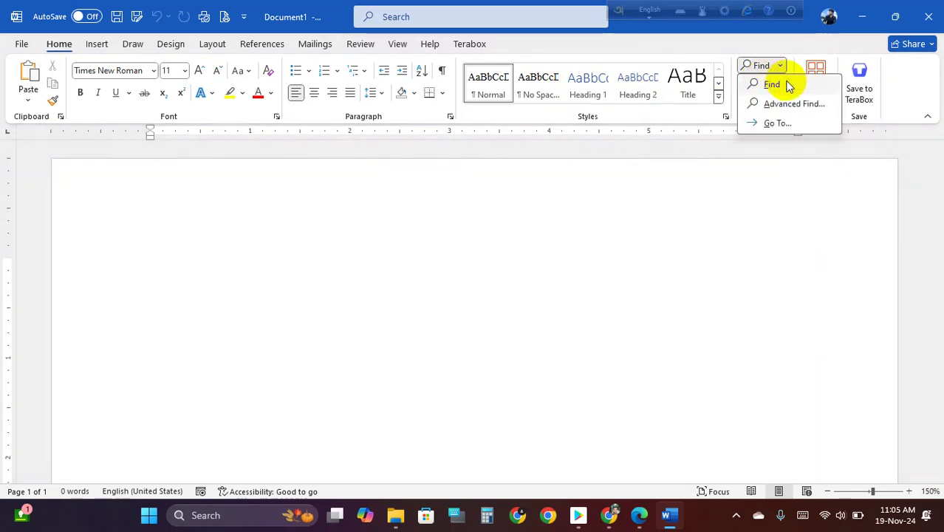
pyautogui.click(732, 211)
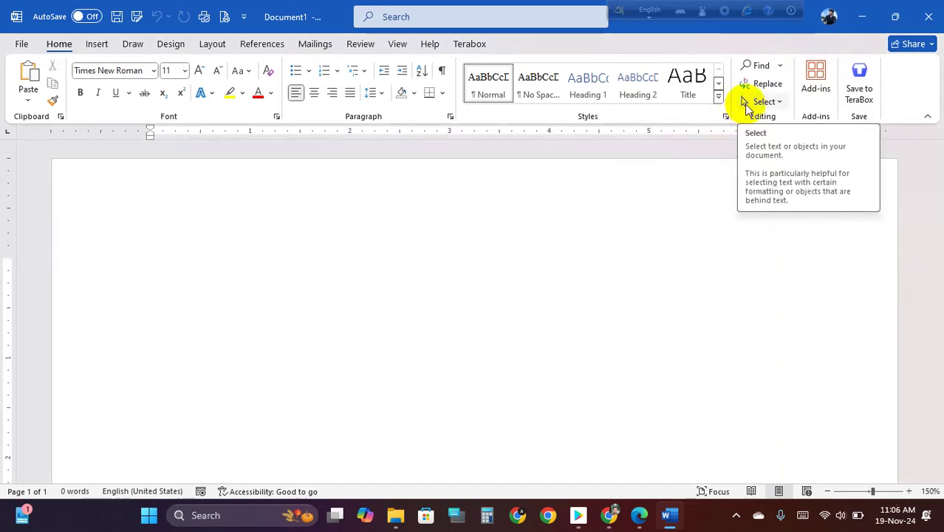
pyautogui.click(781, 68)
# - On the Go To tab, try Section, Line, Bookmark, Object, Heading and Equation targets, then return to Page
pyautogui.click(785, 122)
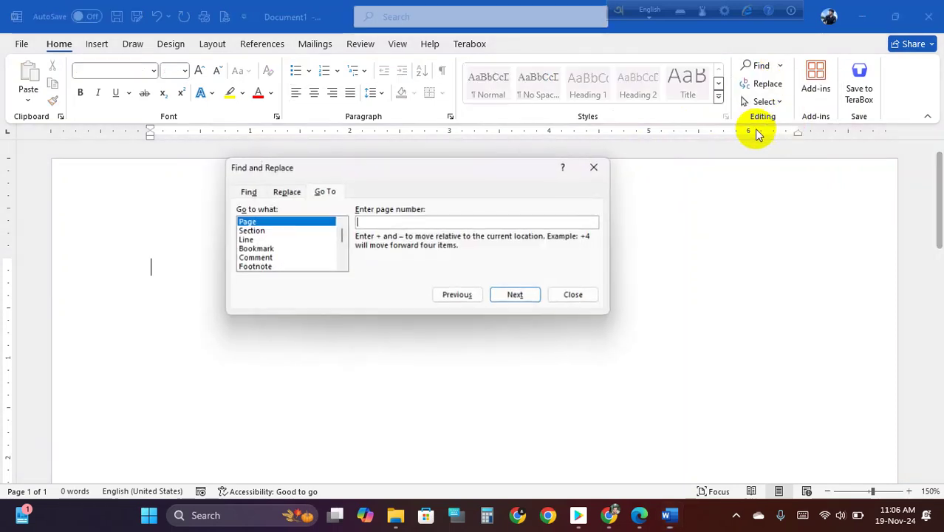
pyautogui.click(260, 232)
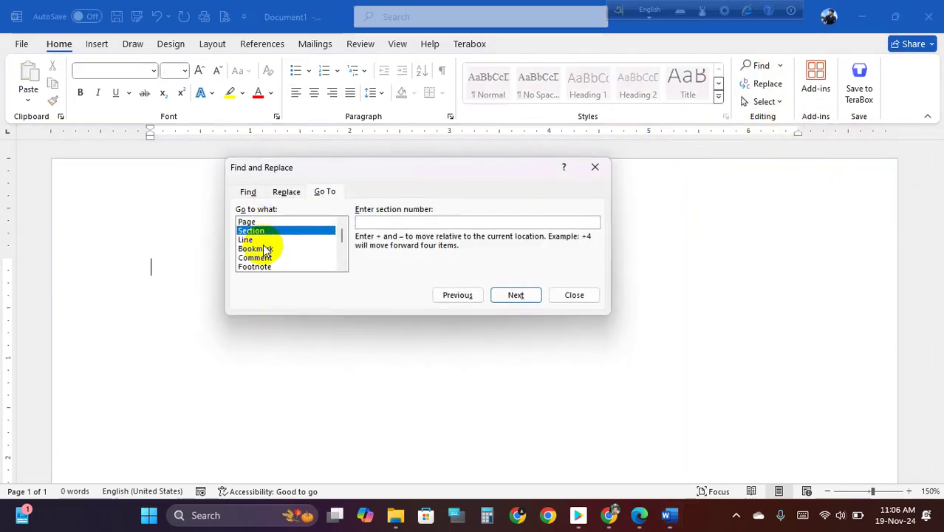
pyautogui.click(264, 240)
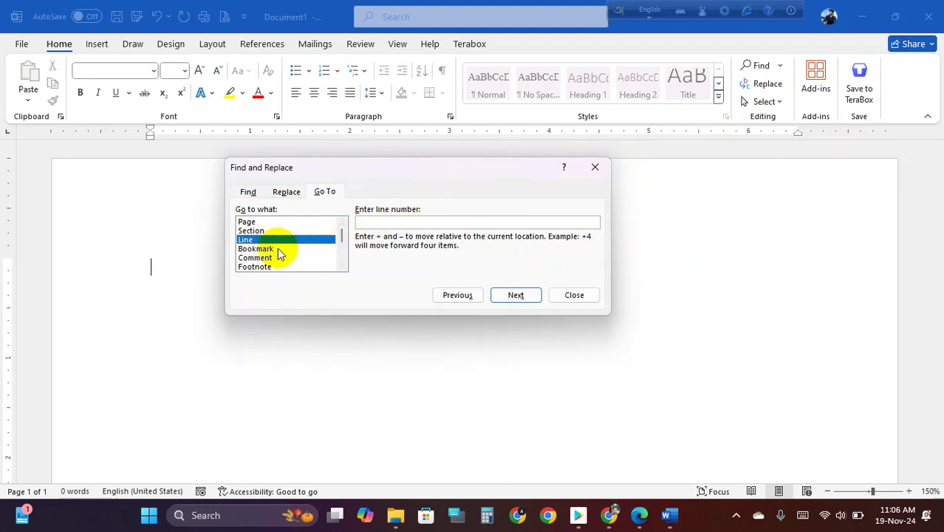
pyautogui.click(274, 249)
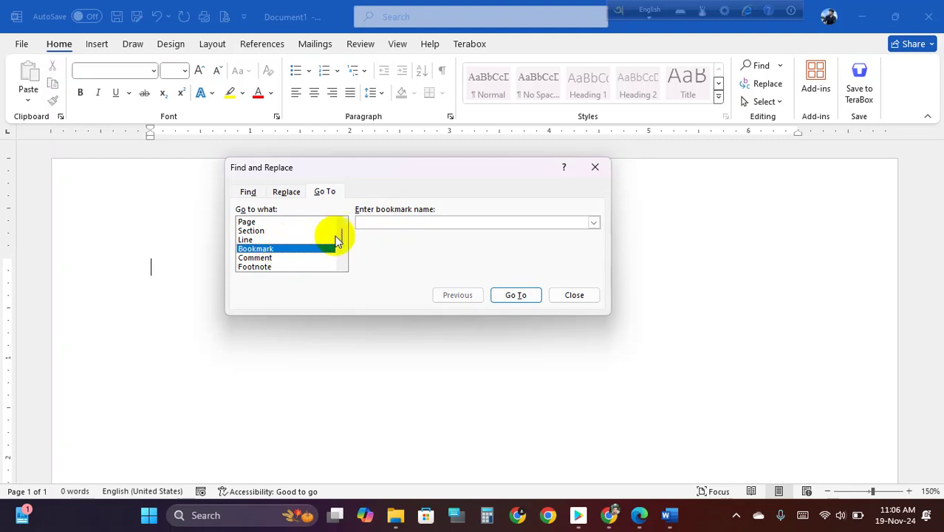
pyautogui.click(594, 222)
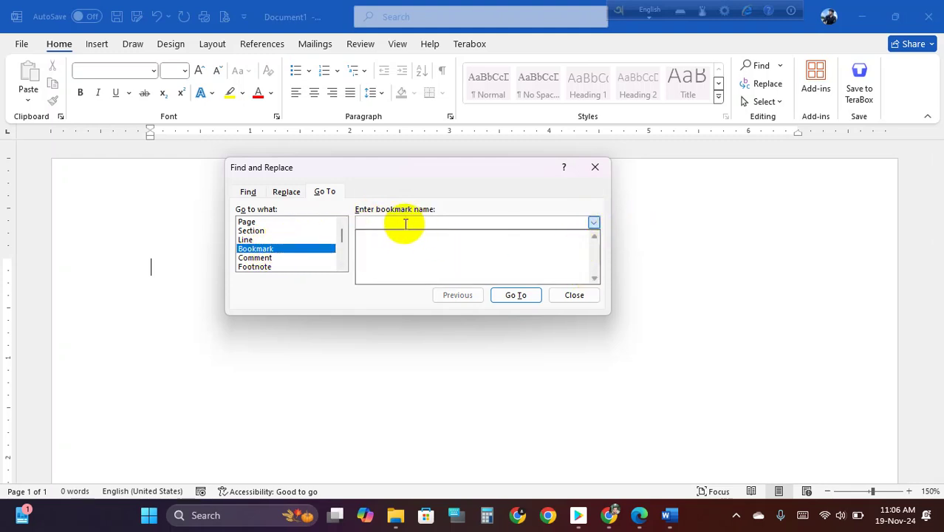
pyautogui.scroll(-1, 299, 244)
pyautogui.scroll(-1, 267, 260)
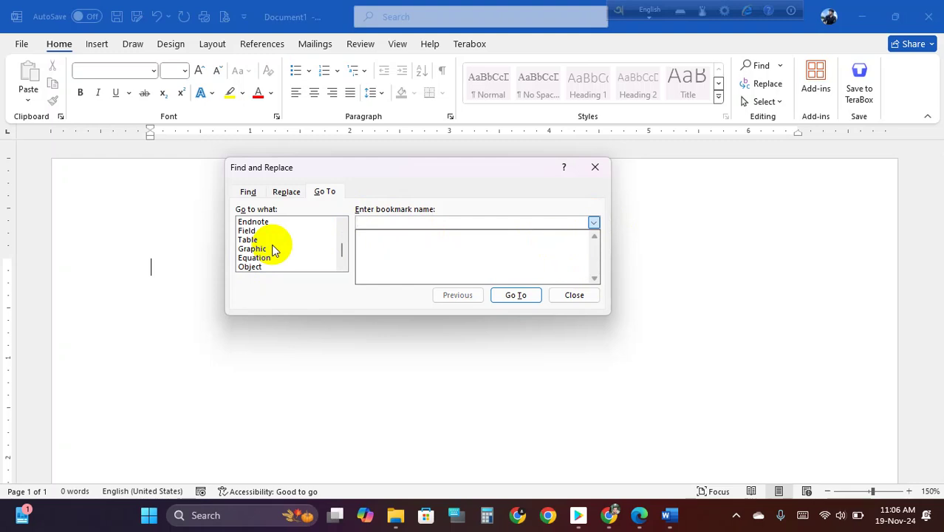
pyautogui.click(252, 266)
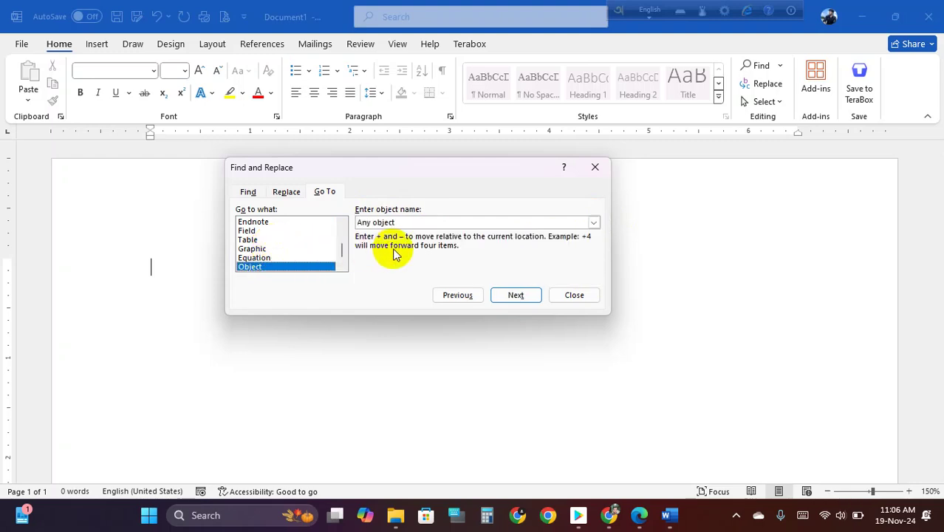
pyautogui.scroll(-1, 285, 255)
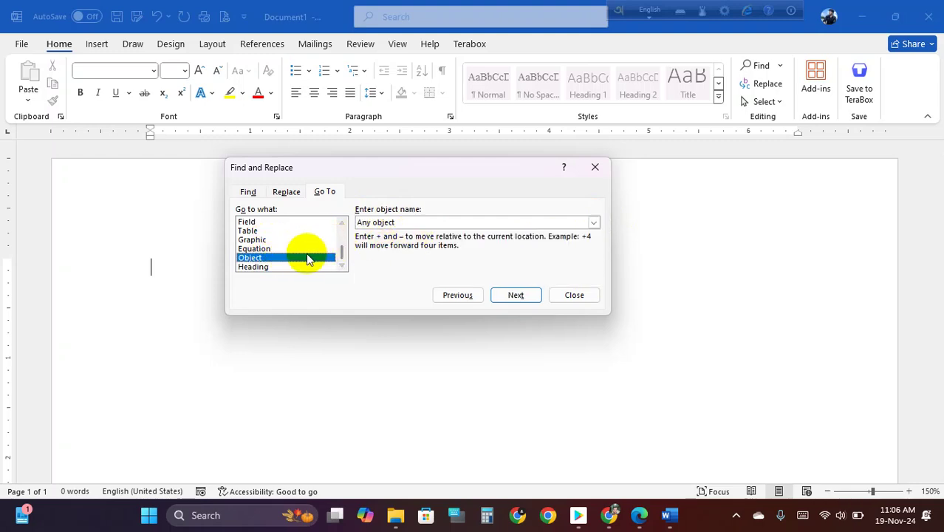
pyautogui.click(274, 268)
pyautogui.click(270, 250)
pyautogui.scroll(3, 279, 252)
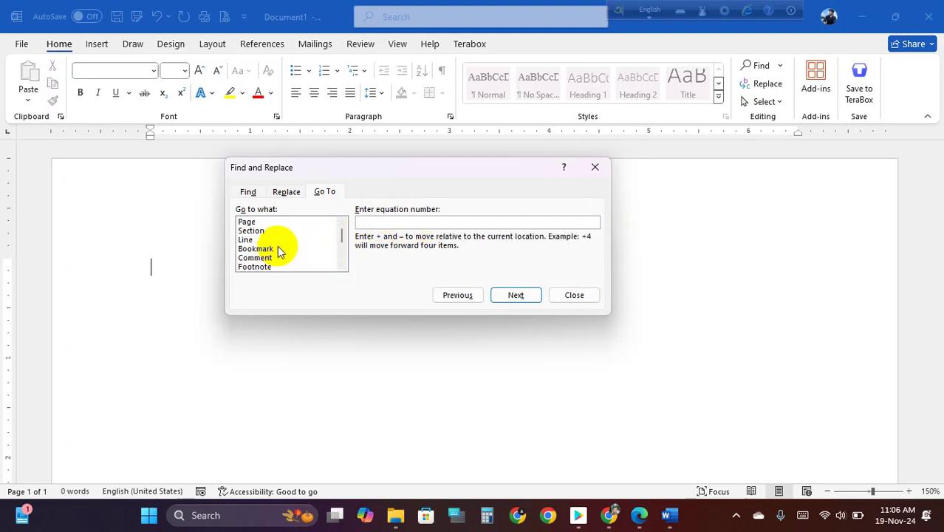
pyautogui.click(250, 222)
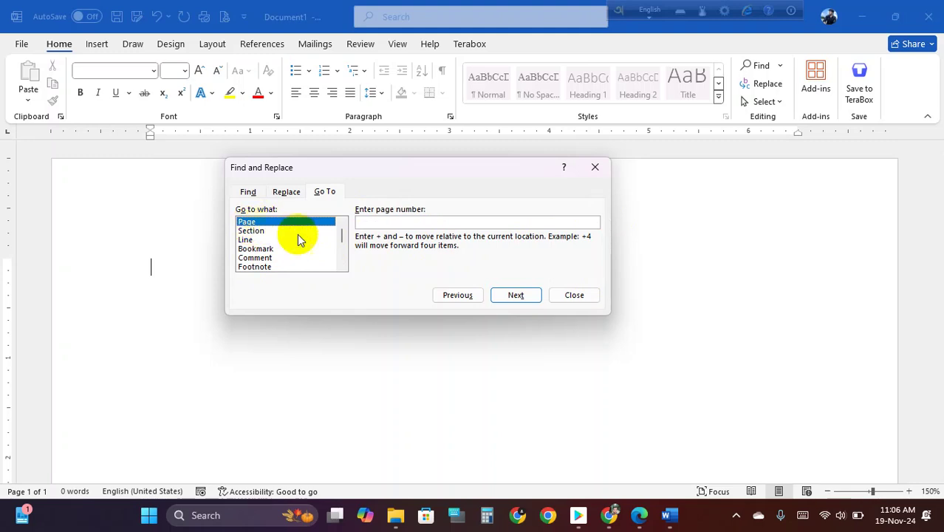
# - Close Find and Replace, reopen it via Replace, and close it again unchanged
pyautogui.click(572, 296)
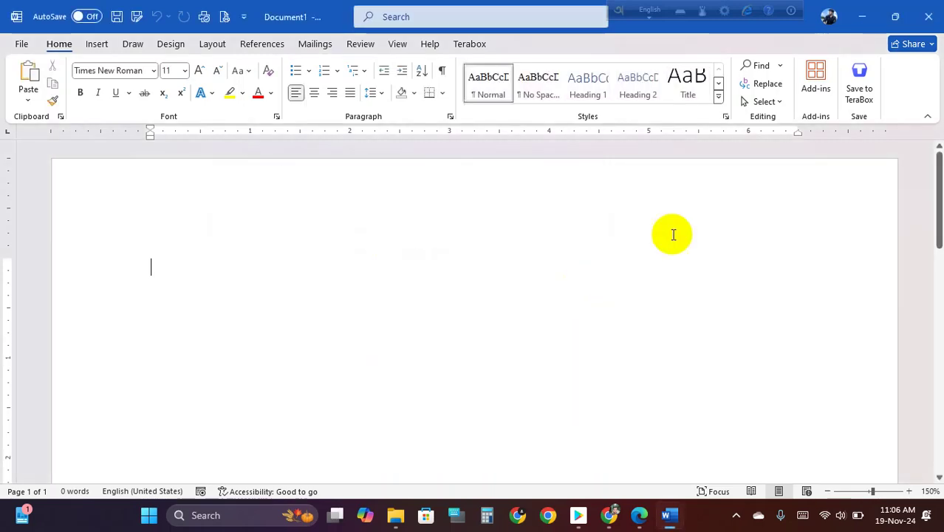
pyautogui.click(769, 84)
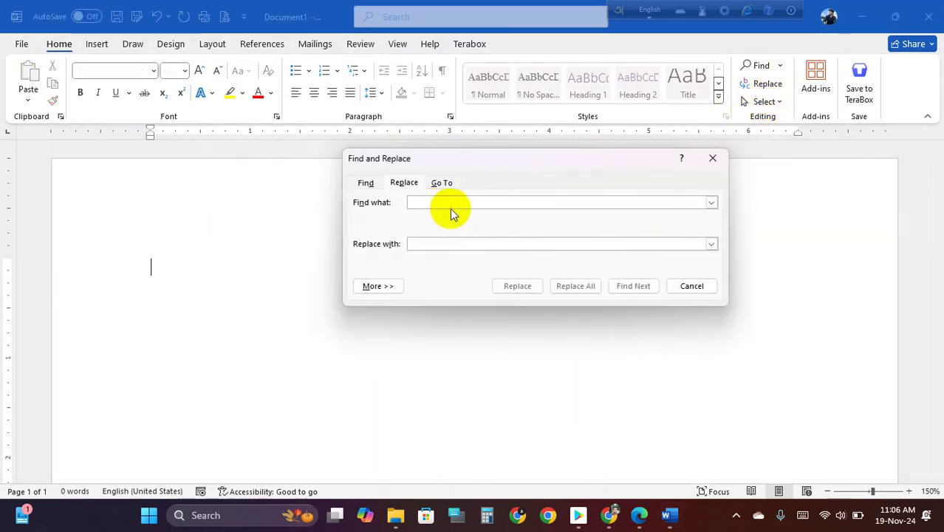
pyautogui.click(714, 159)
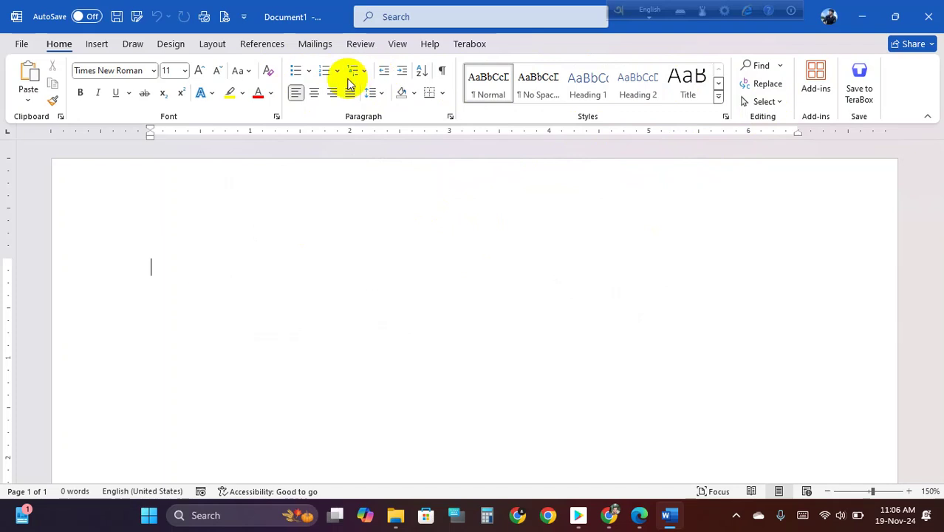
# - Switch to the Insert tab and preview the Cover Page gallery without choosing a design
pyautogui.click(100, 44)
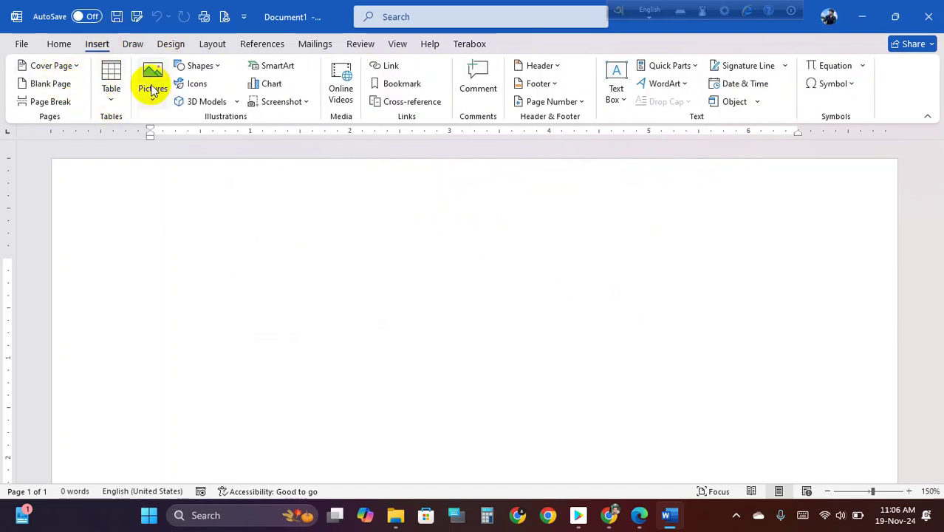
pyautogui.click(76, 65)
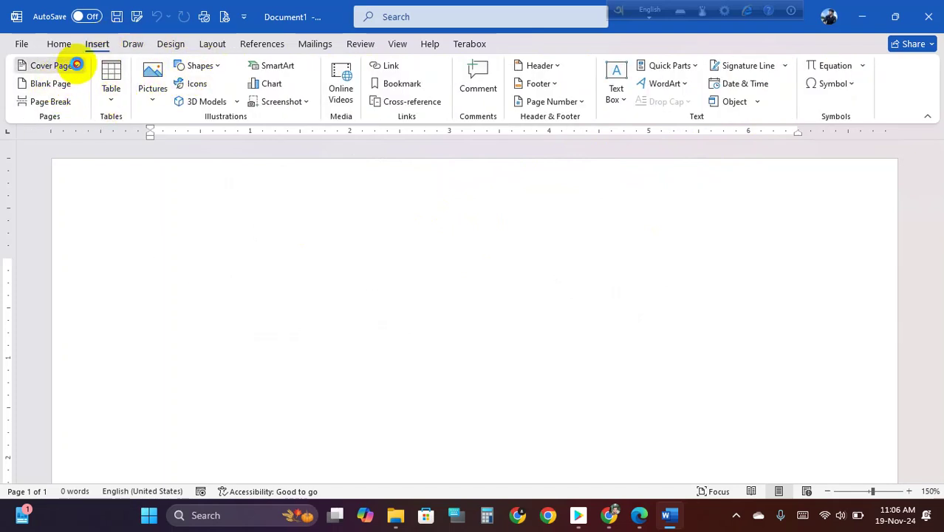
pyautogui.click(74, 65)
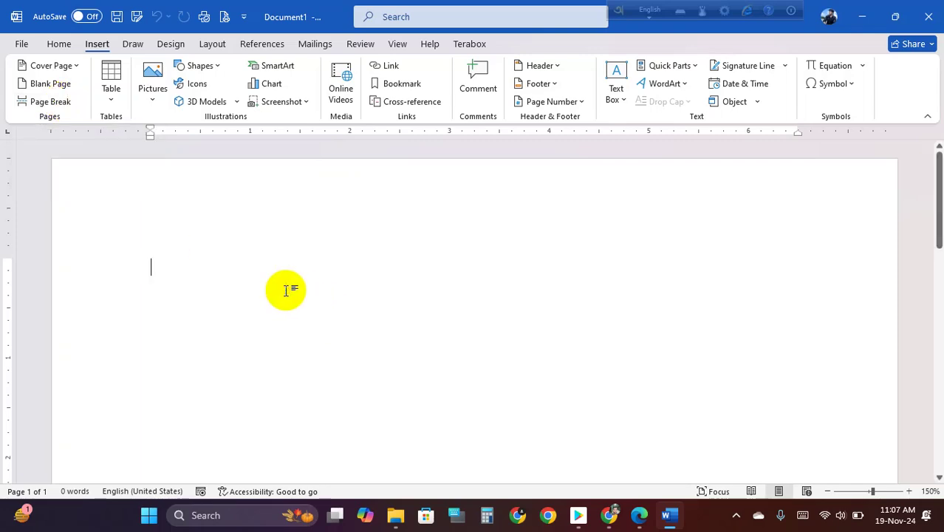
# - Generate five paragraphs of sample text with =rand(), bringing the document to 239 words
pyautogui.write('=rand')
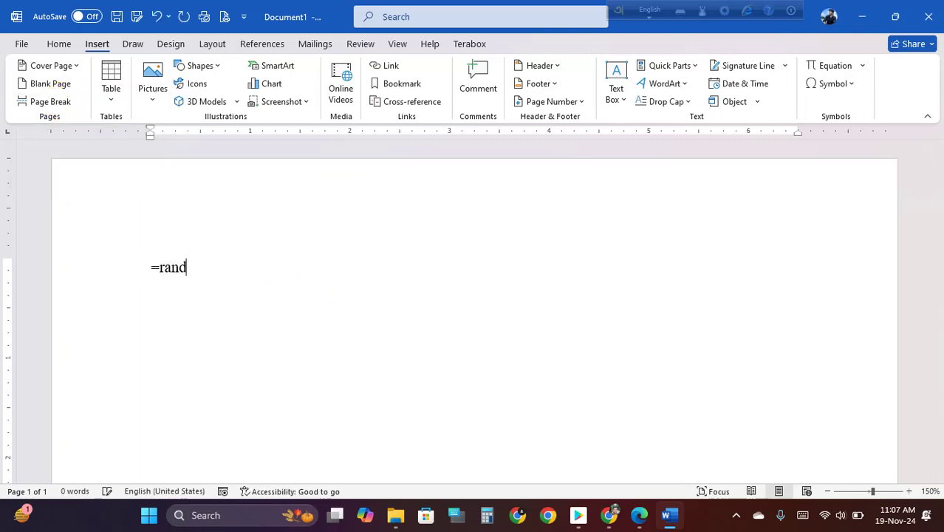
pyautogui.write('()')
pyautogui.press('Return')
pyautogui.scroll(-9, 237, 288)
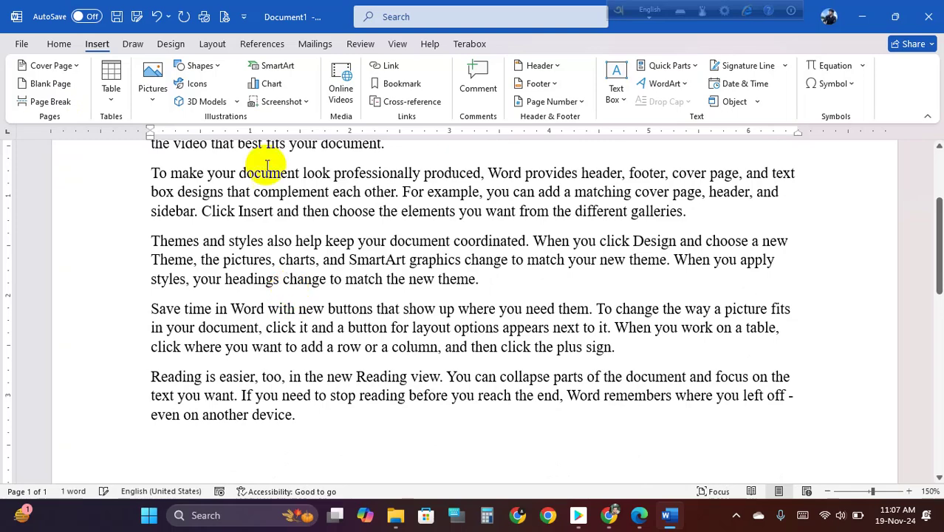
pyautogui.scroll(-2, 410, 323)
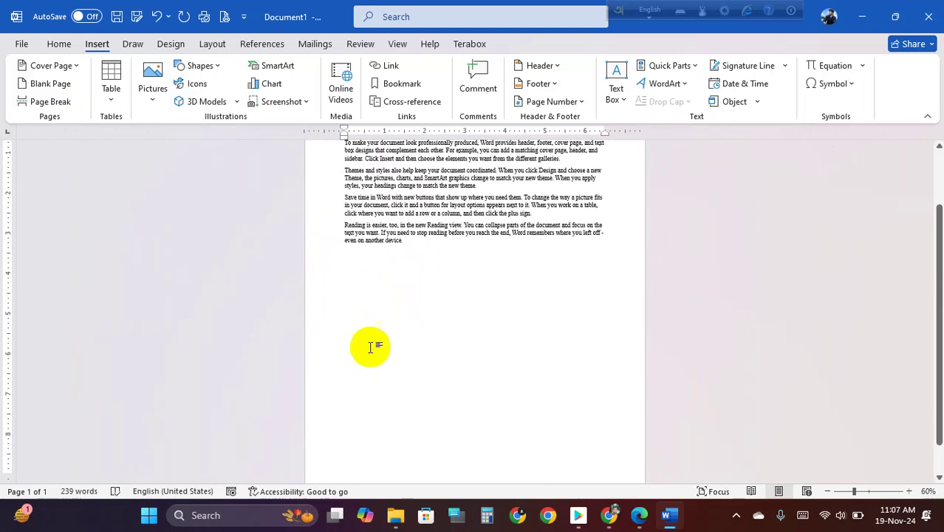
pyautogui.scroll(-1, 402, 310)
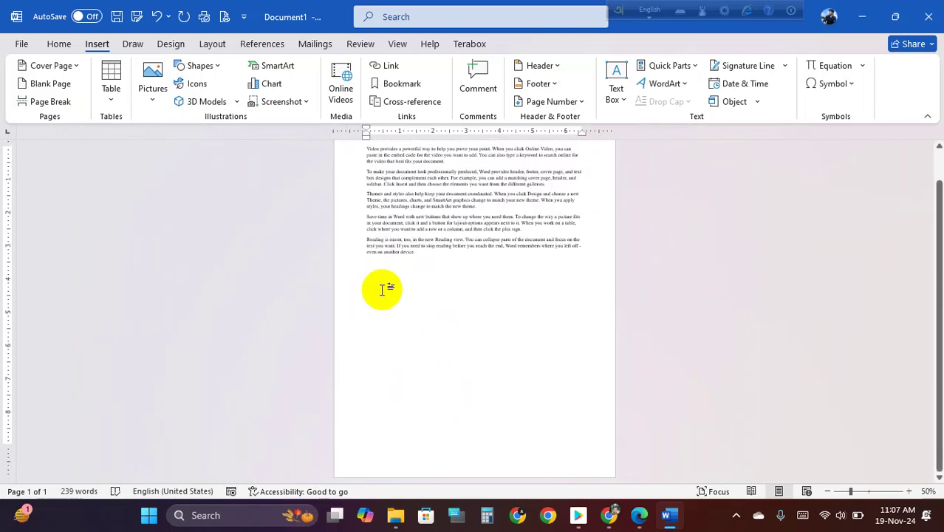
pyautogui.click(53, 101)
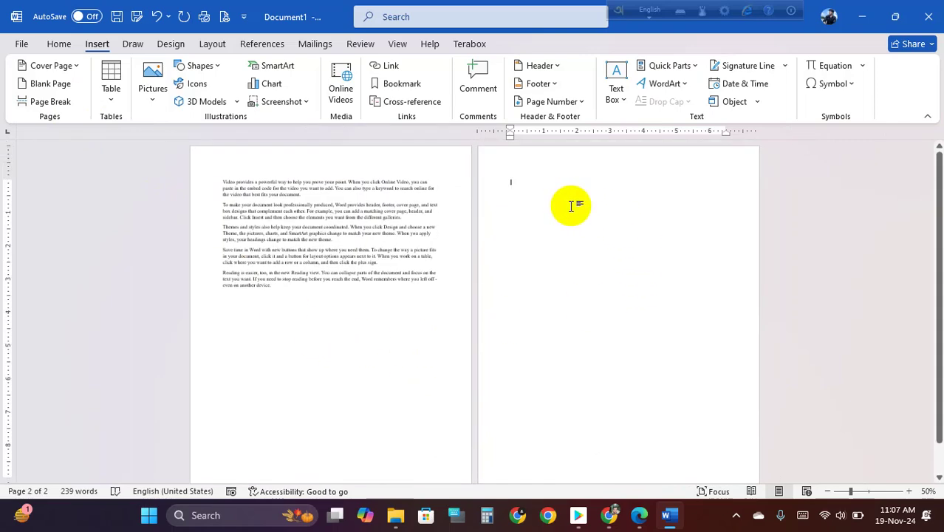
pyautogui.write('skdjfkadkjfh')
pyautogui.keyDown('ctrl'); pyautogui.scroll(4, 611, 158); pyautogui.keyUp('ctrl')
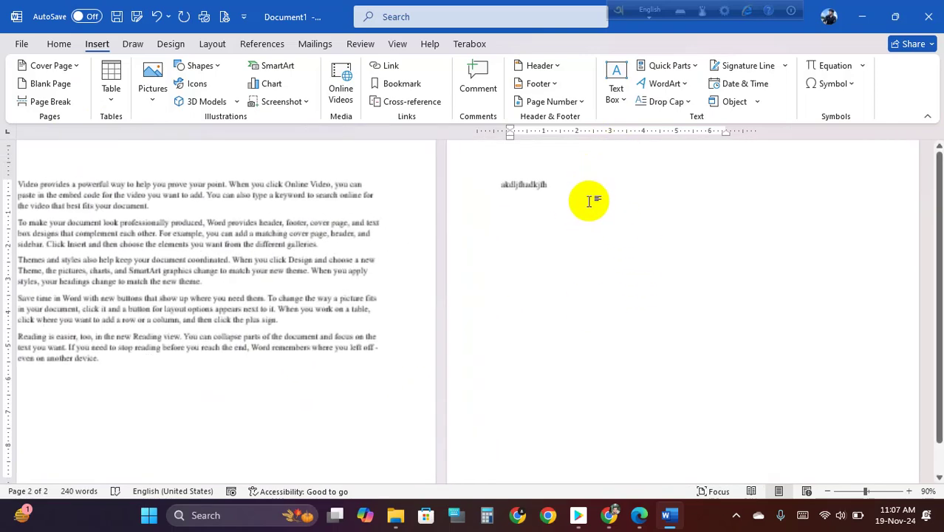
pyautogui.scroll(5, 397, 274)
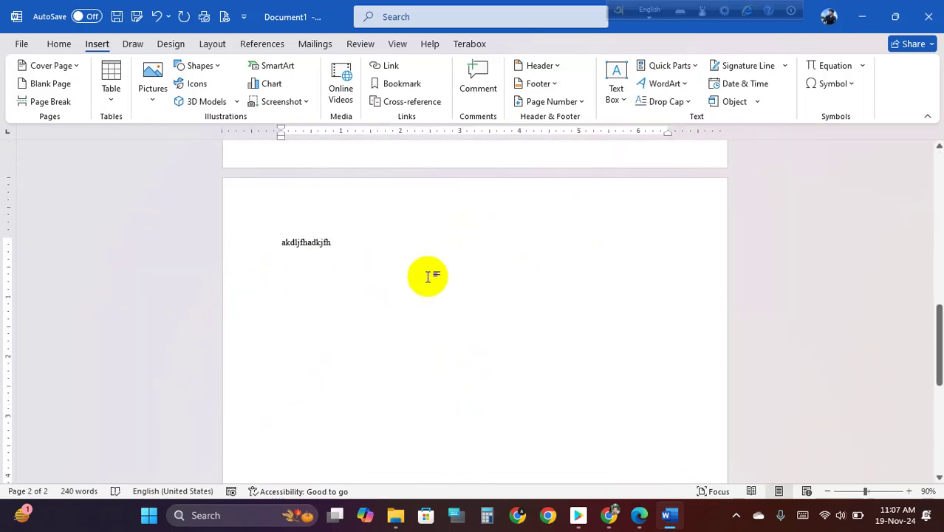
pyautogui.scroll(-1, 381, 367)
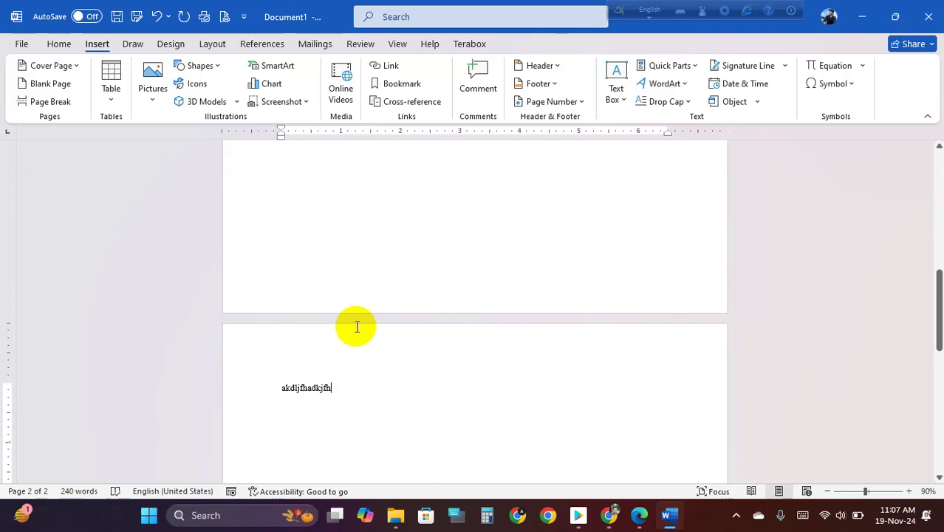
pyautogui.click(282, 390)
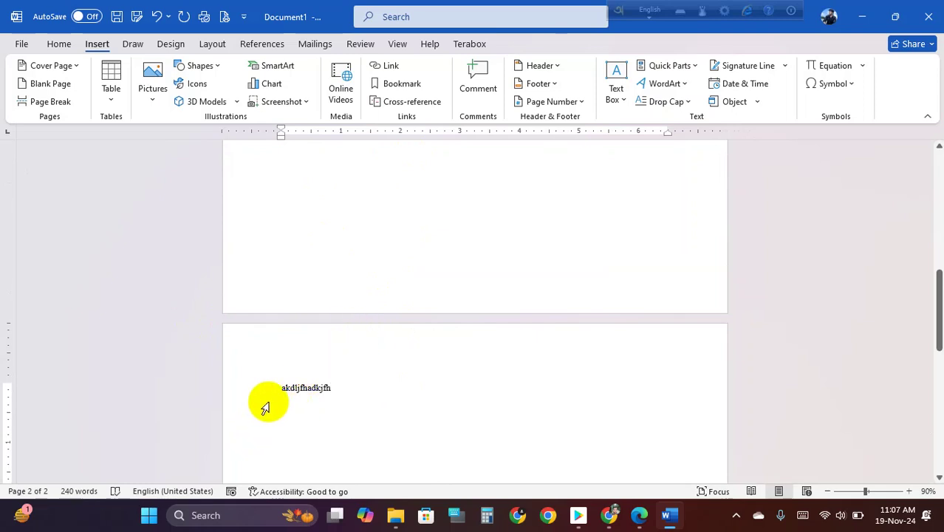
pyautogui.press('BackSpace')
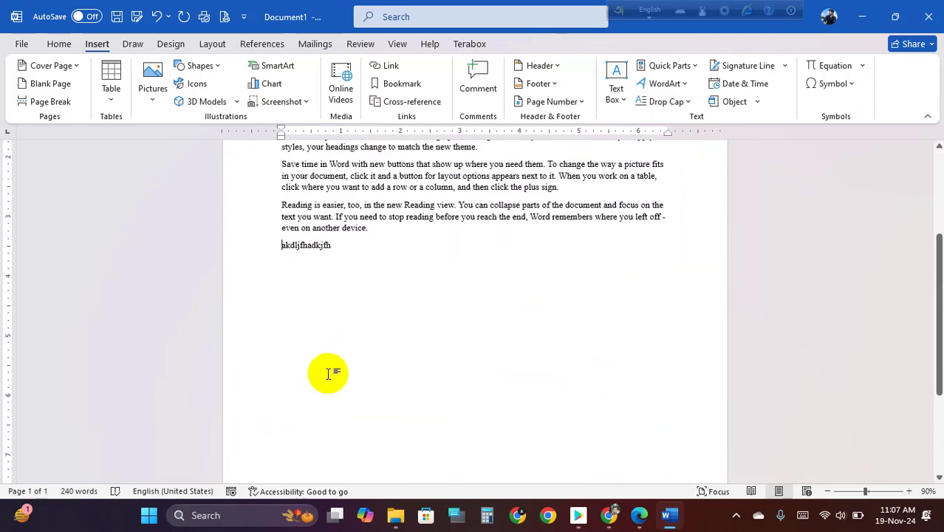
pyautogui.moveTo(284, 247); pyautogui.dragTo(412, 255)
pyautogui.press('Delete')
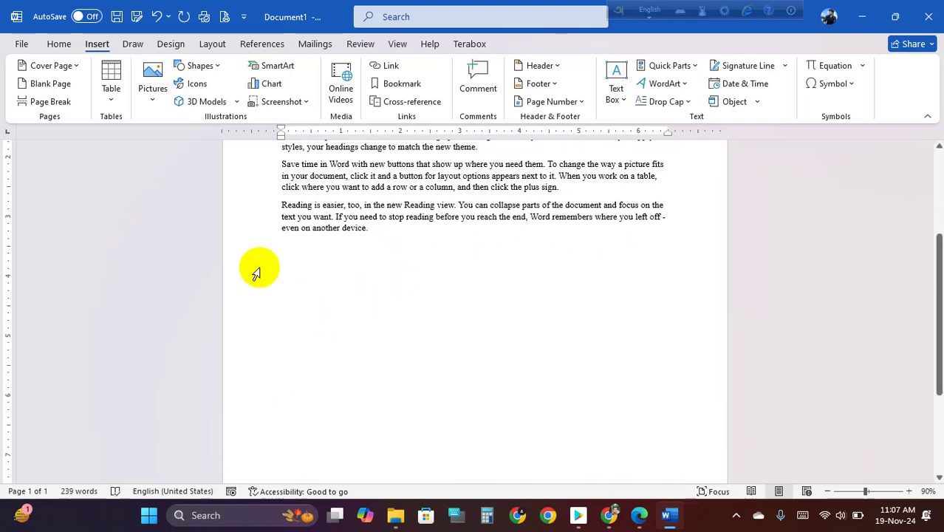
pyautogui.click(47, 102)
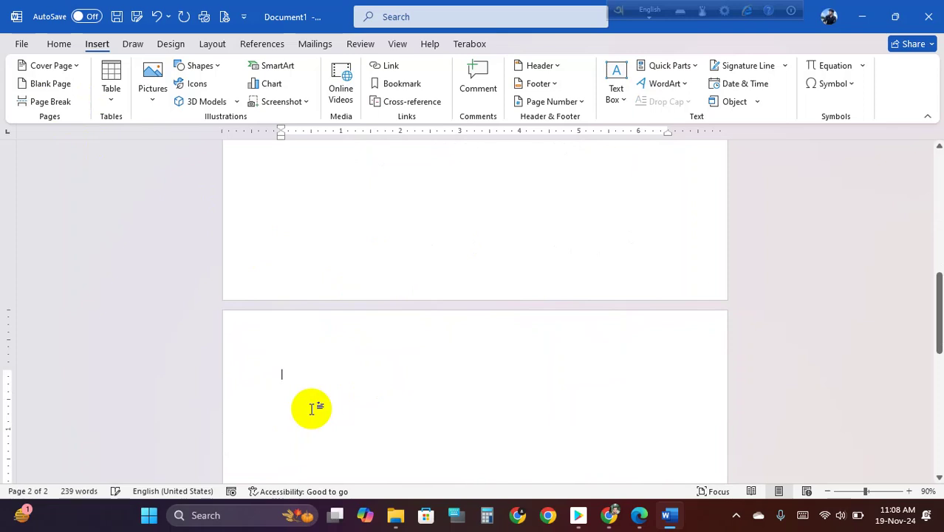
pyautogui.press('BackSpace')
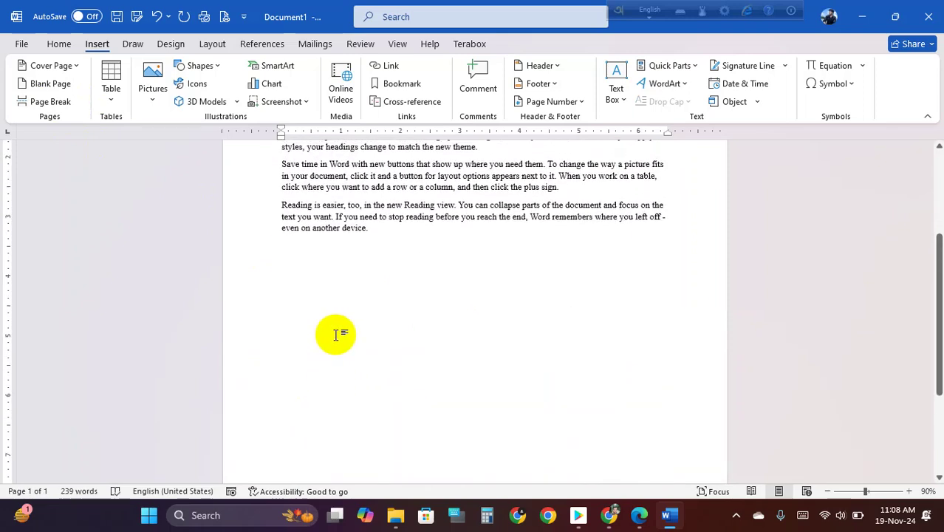
pyautogui.scroll(1, 363, 357)
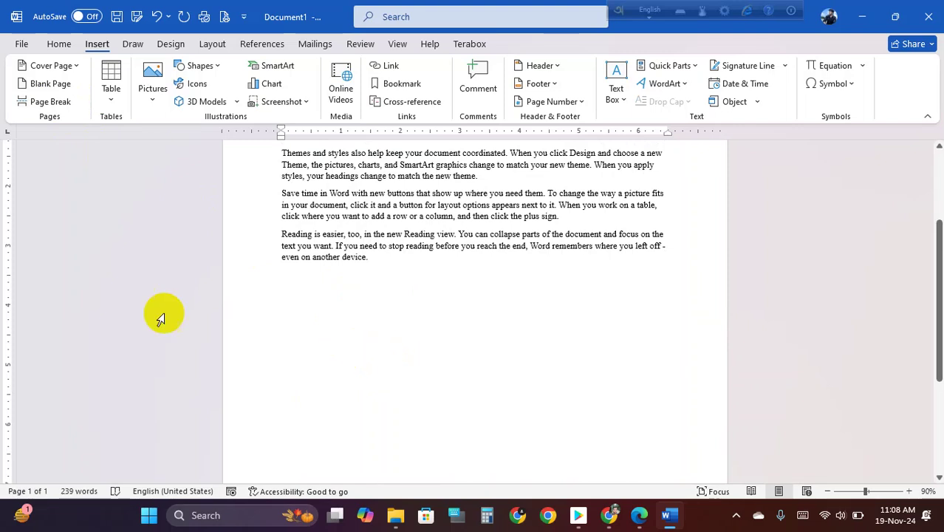
# - Add another five paragraphs of =rand() sample text on a new page
pyautogui.click(48, 102)
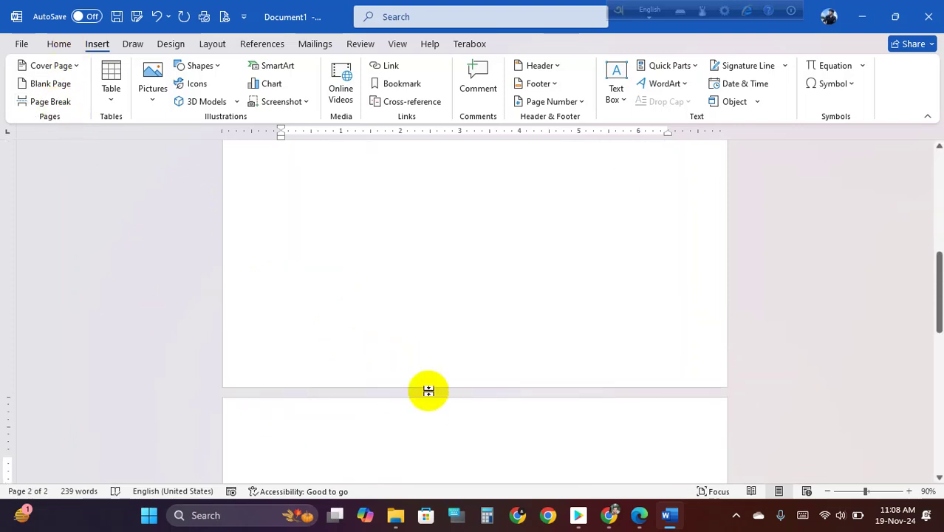
pyautogui.write('=rand()')
pyautogui.press('Return')
pyautogui.scroll(-3, 387, 353)
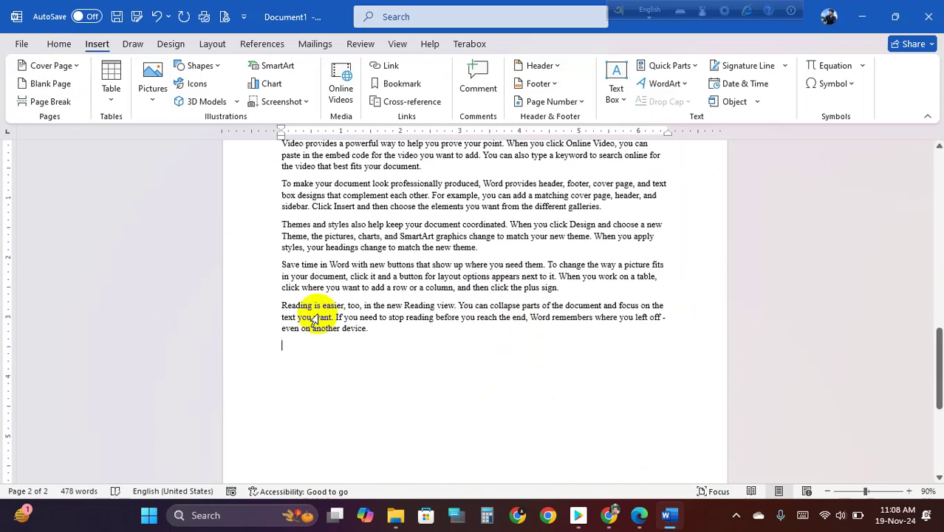
# - Insert a four-column, three-row table after the sample text
pyautogui.click(111, 82)
pyautogui.click(148, 169)
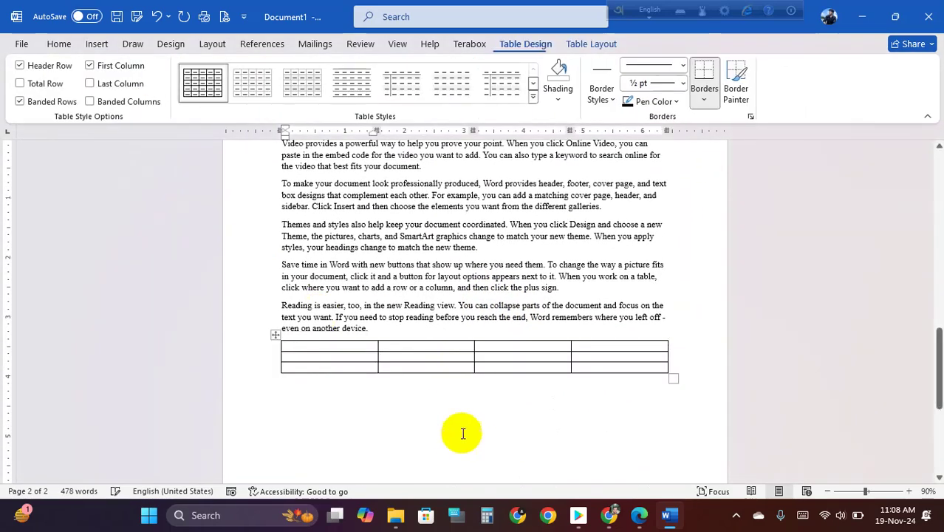
pyautogui.scroll(-2, 455, 403)
pyautogui.click(316, 341)
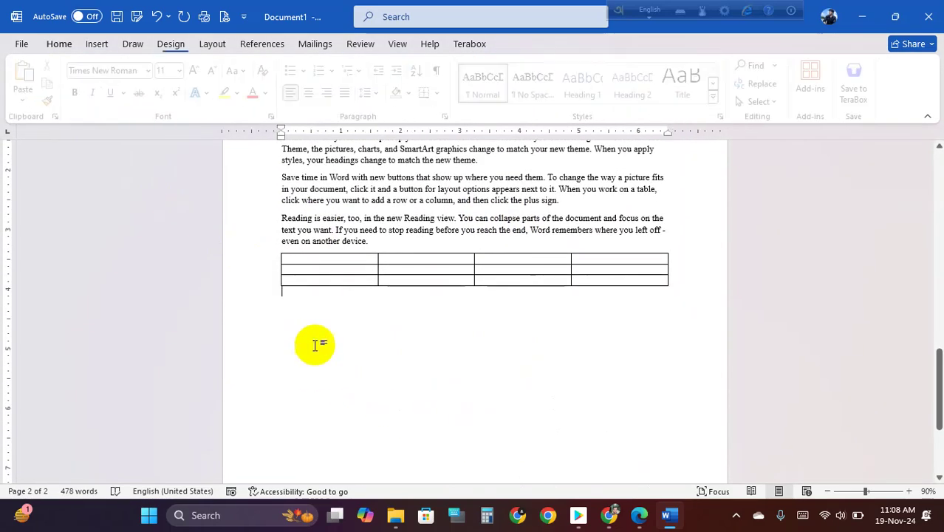
# - Fill the table's header row with Name, Email, Phone and Distric
pyautogui.click(319, 258)
pyautogui.write('Name')
pyautogui.write('eMAI')
pyautogui.press('BackSpace')
pyautogui.press('BackSpace')
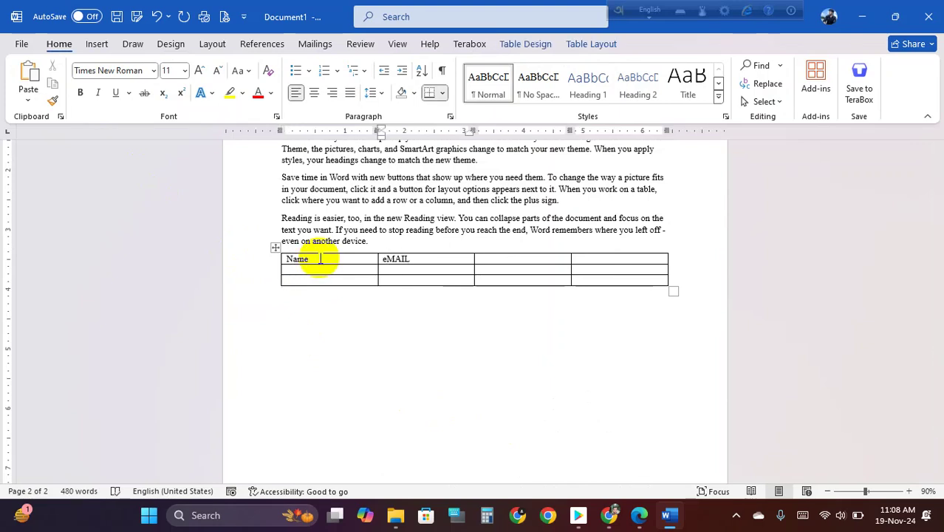
pyautogui.write('Ema')
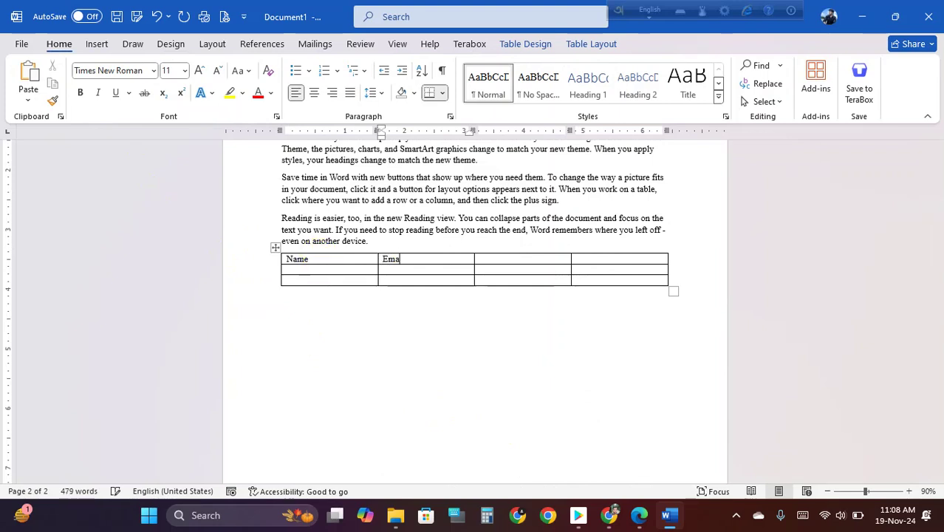
pyautogui.write('il')
pyautogui.press('Tab')
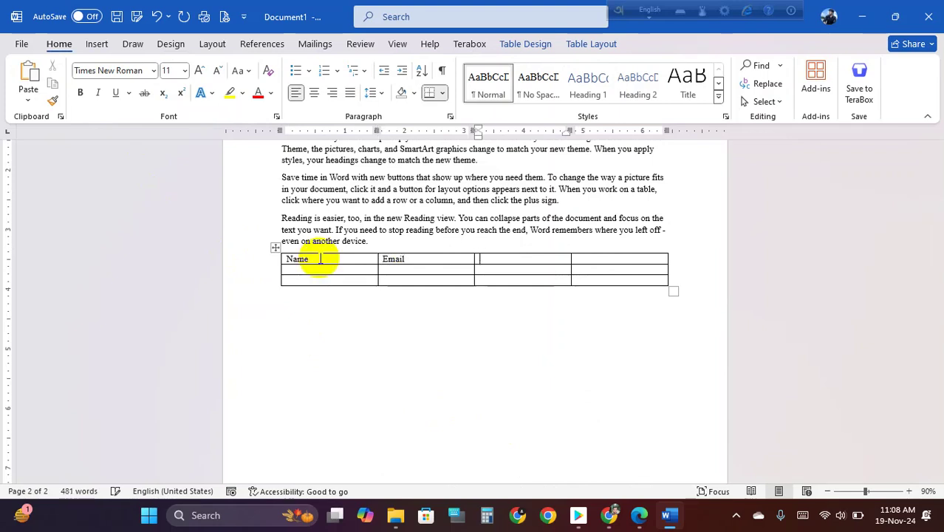
pyautogui.write('Ph')
pyautogui.write('Distric')
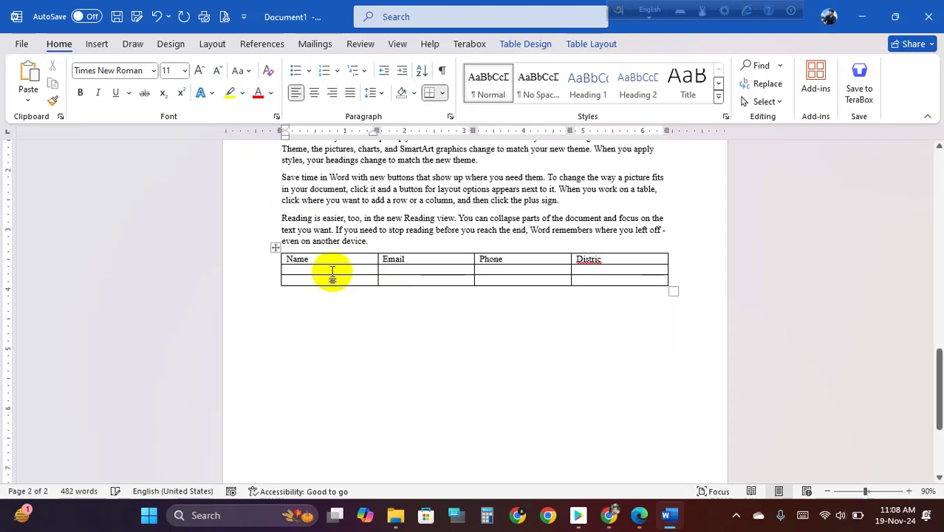
pyautogui.write('A')
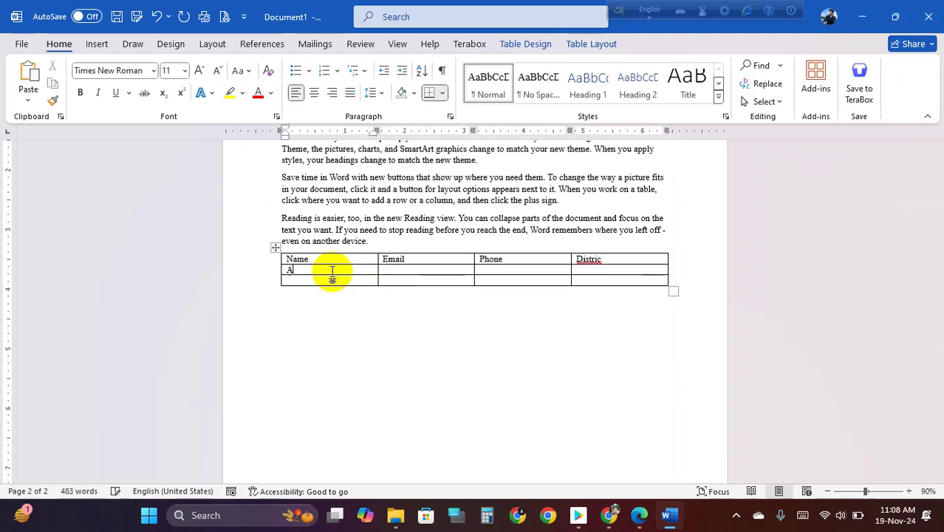
# - Enter a person's name, e-mail address, phone number and district in the second row
pyautogui.press('BackSpace')
pyautogui.write('Sujo')
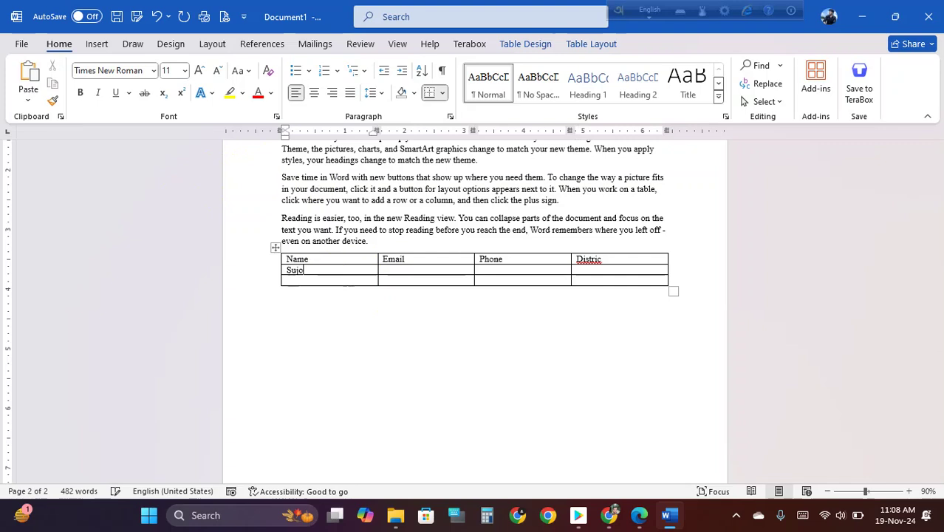
pyautogui.write('su')
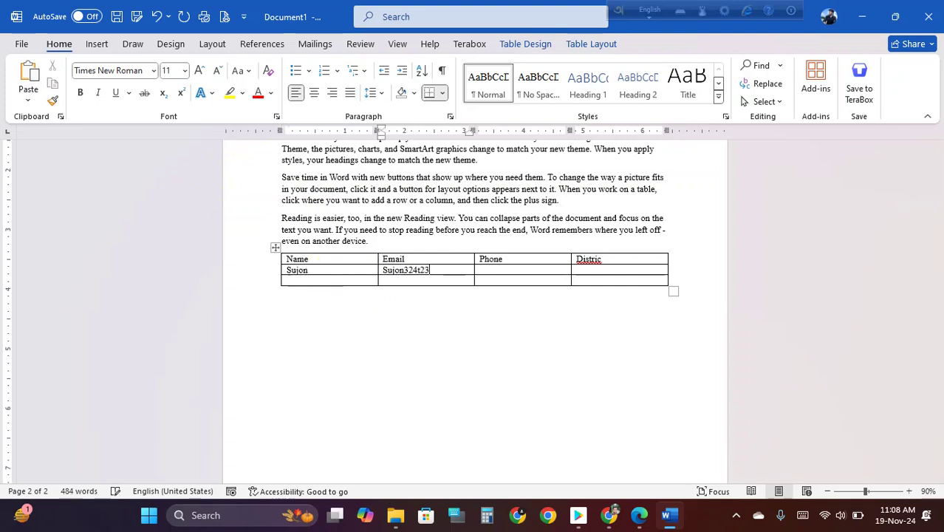
pyautogui.click(333, 272)
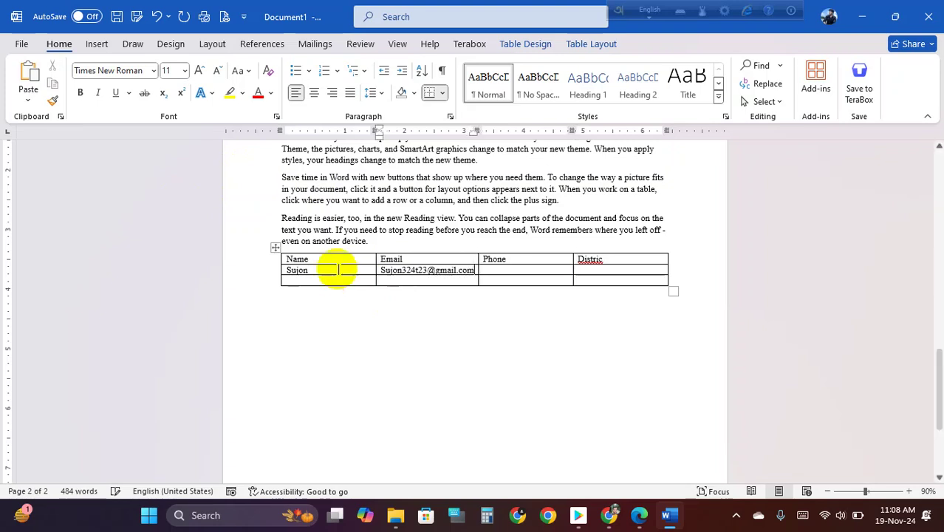
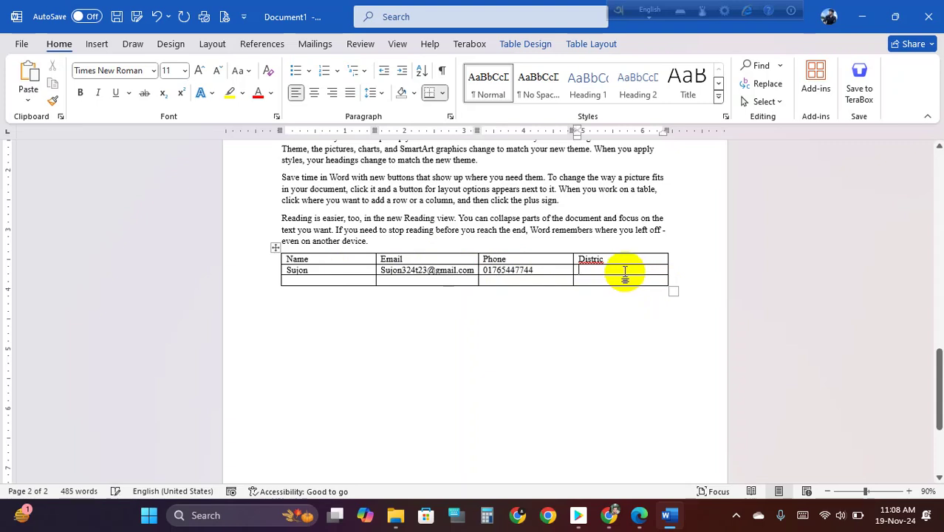
pyautogui.write('Barishal')
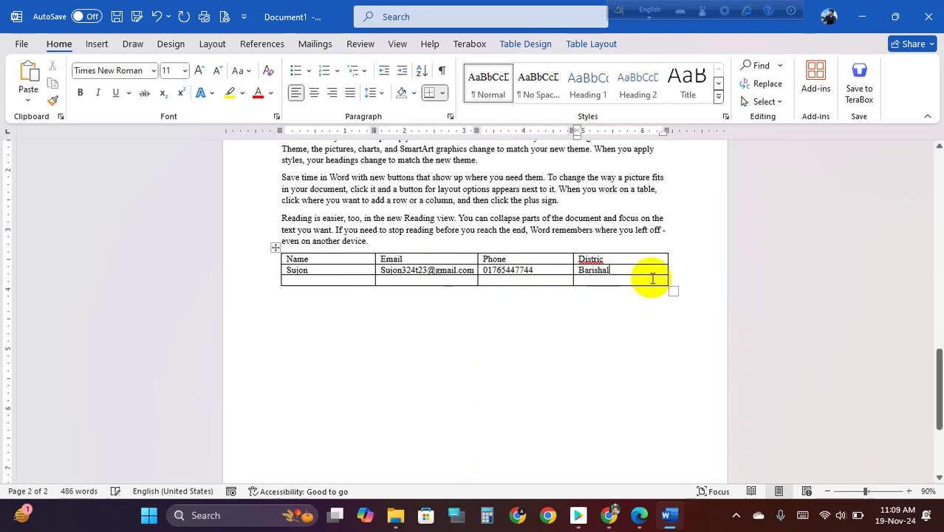
# - Enlarge the table with taller rows by dragging its resize handle
pyautogui.moveTo(673, 292); pyautogui.dragTo(675, 346)
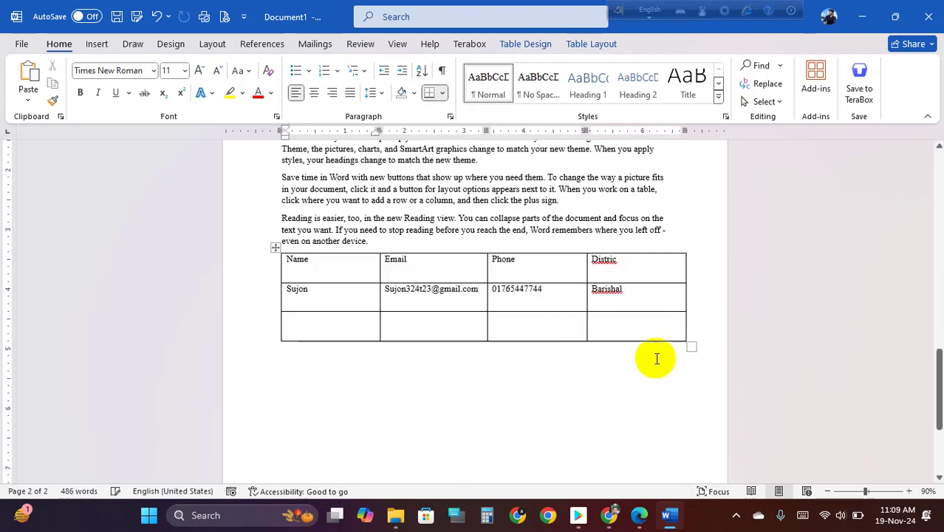
pyautogui.click(347, 326)
pyautogui.click(467, 323)
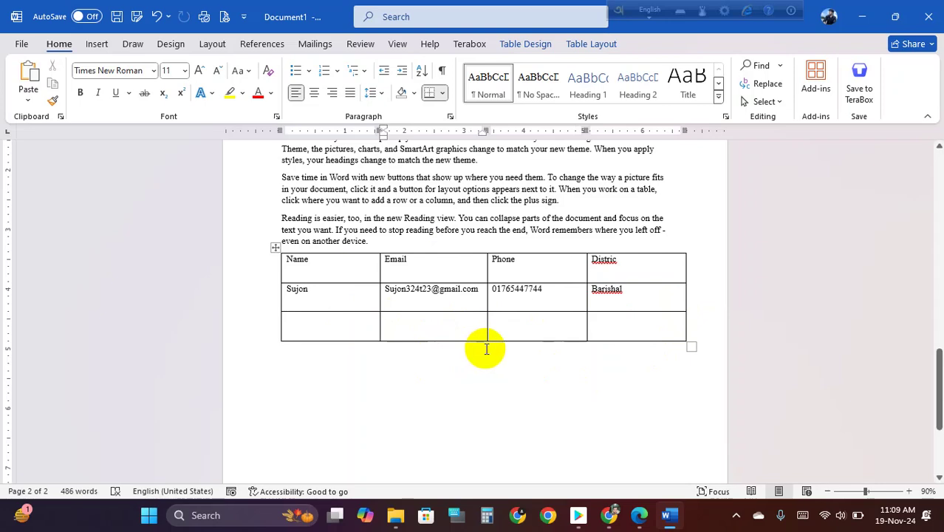
pyautogui.scroll(5, 455, 406)
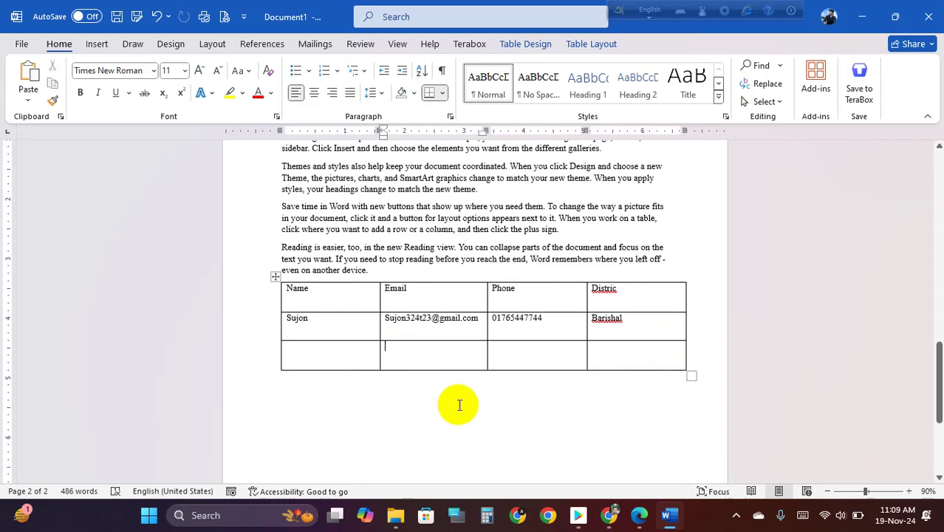
pyautogui.scroll(6, 441, 441)
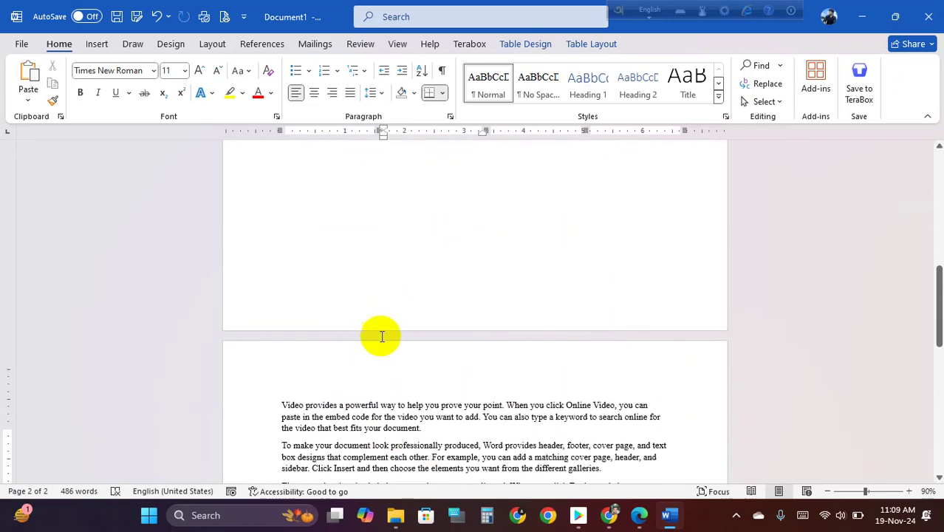
pyautogui.scroll(-2, 386, 308)
pyautogui.scroll(-7, 402, 326)
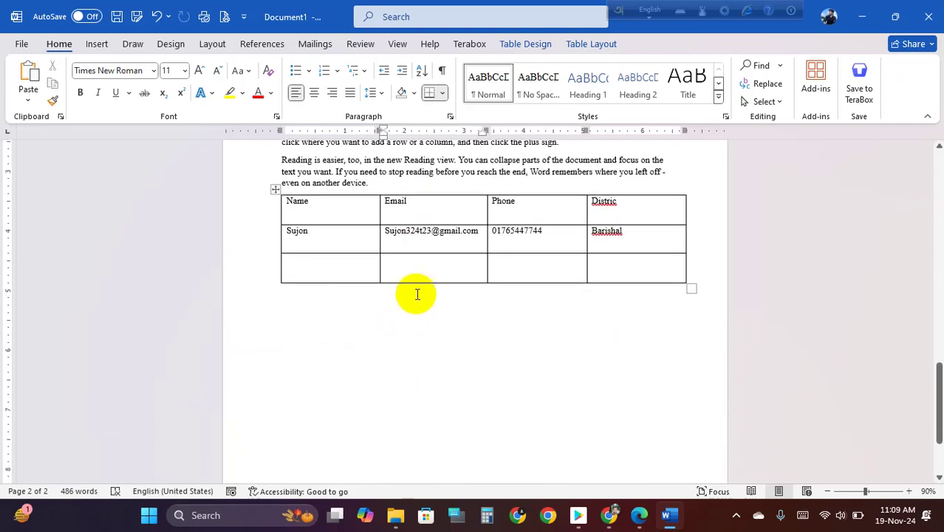
pyautogui.click(525, 265)
pyautogui.scroll(3, 406, 339)
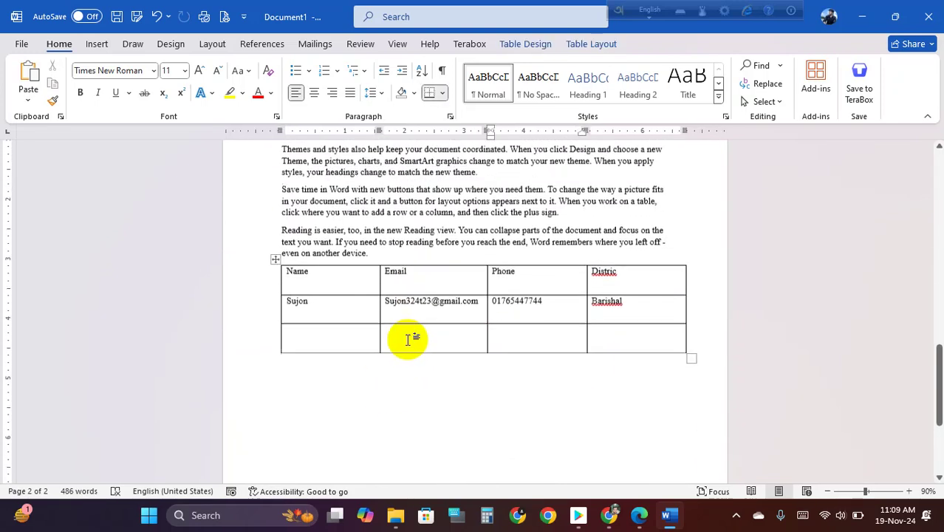
pyautogui.scroll(6, 402, 340)
# - Delete the page break before 'Video' so that paragraph continues on page 1
pyautogui.click(287, 258)
pyautogui.press('BackSpace')
pyautogui.scroll(3, 366, 320)
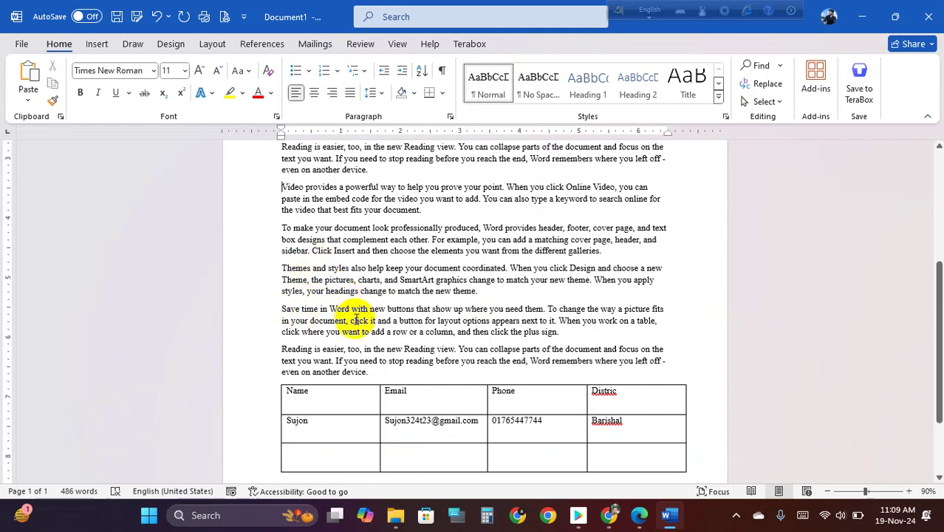
pyautogui.hotkey('ctrl', 'Return')
pyautogui.scroll(5, 345, 318)
pyautogui.scroll(-3, 347, 336)
pyautogui.scroll(-5, 347, 340)
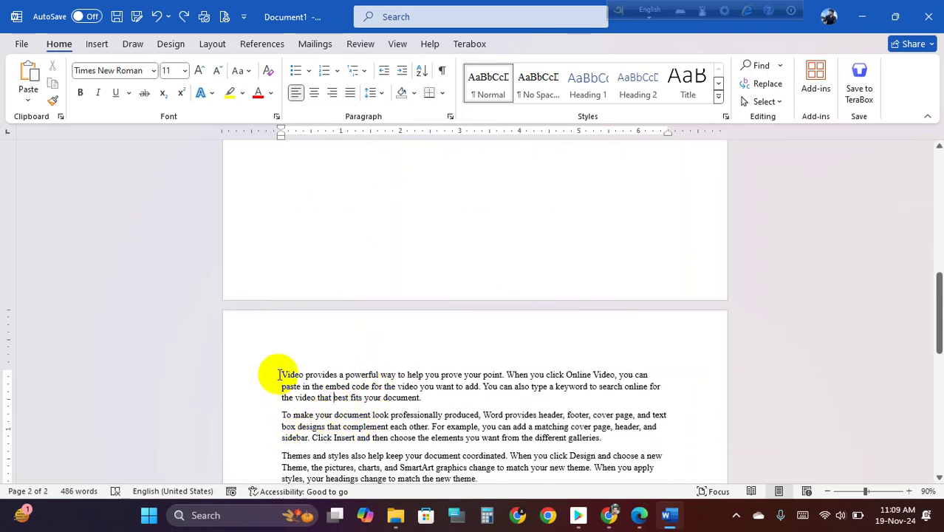
pyautogui.scroll(5, 421, 410)
pyautogui.scroll(3, 337, 467)
pyautogui.click(368, 186)
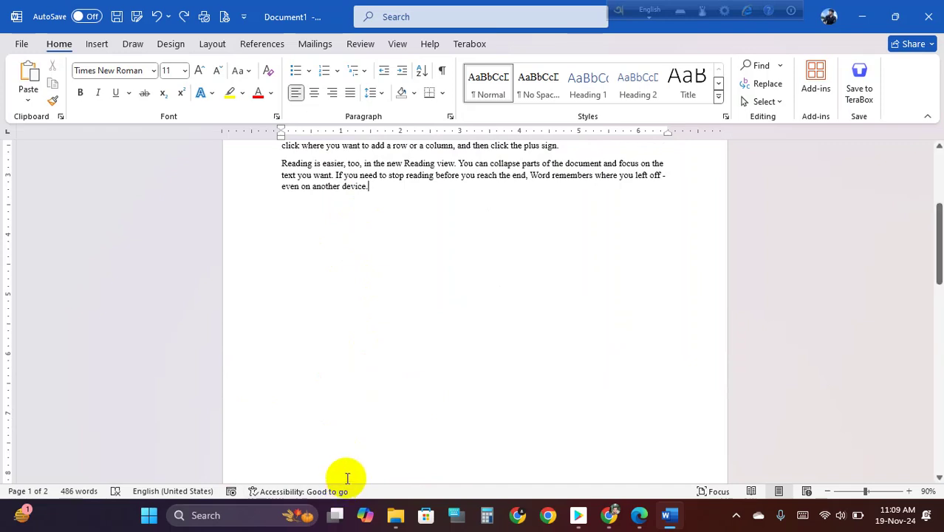
pyautogui.press('Delete')
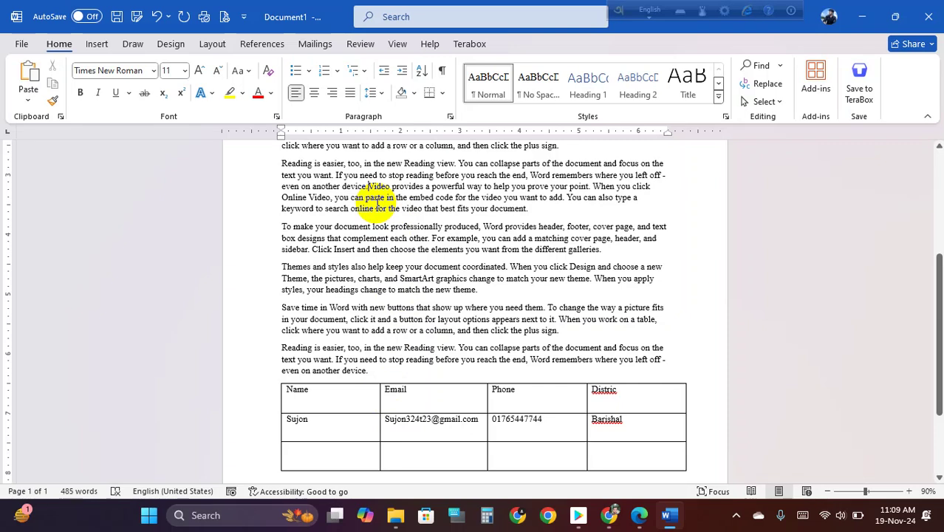
pyautogui.press('Return')
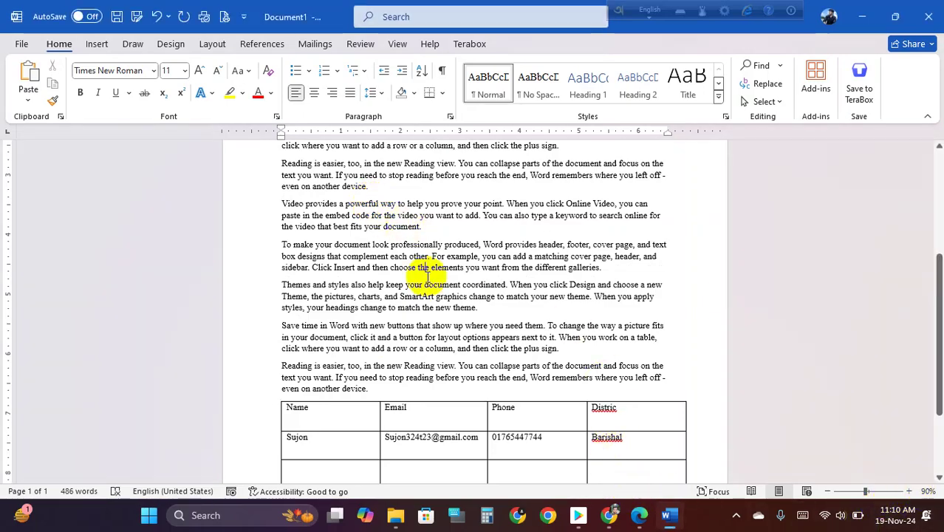
# - Zoom the document view from 90% up to 180%
pyautogui.scroll(6, 432, 283)
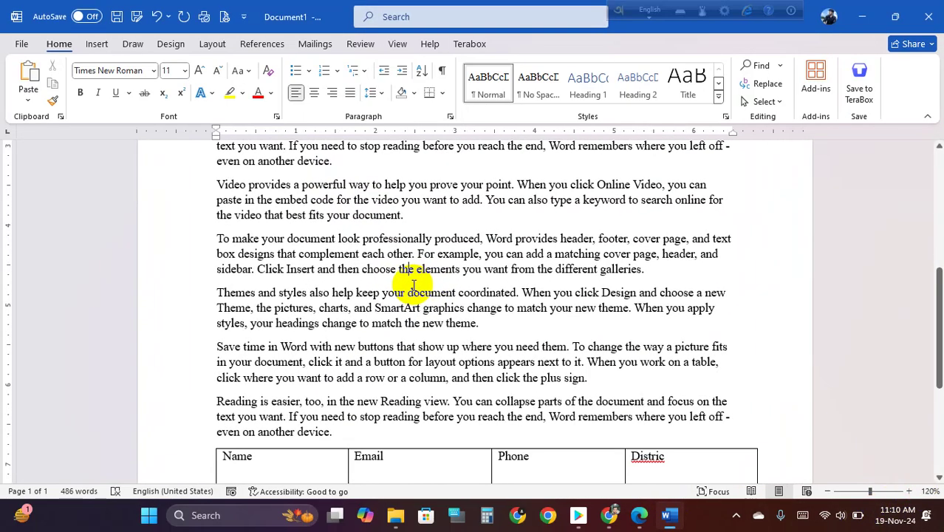
pyautogui.scroll(3, 413, 283)
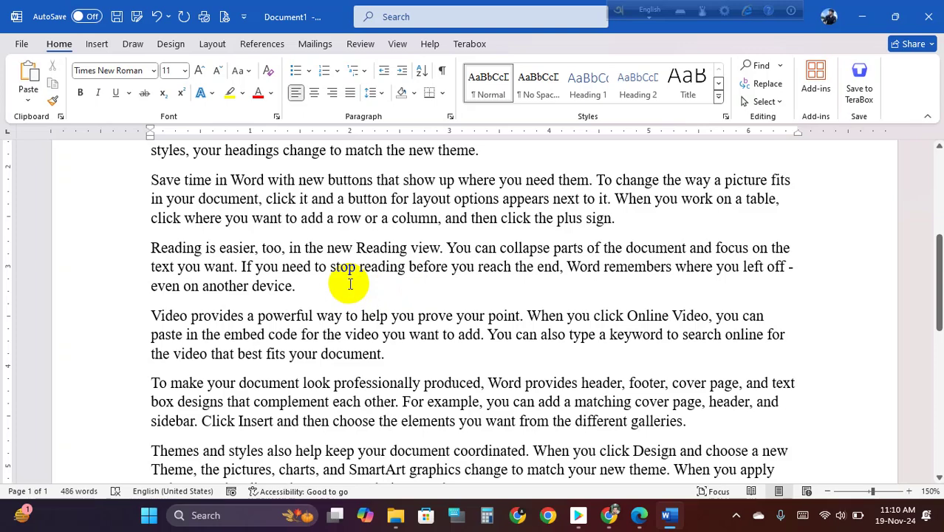
pyautogui.scroll(3, 349, 285)
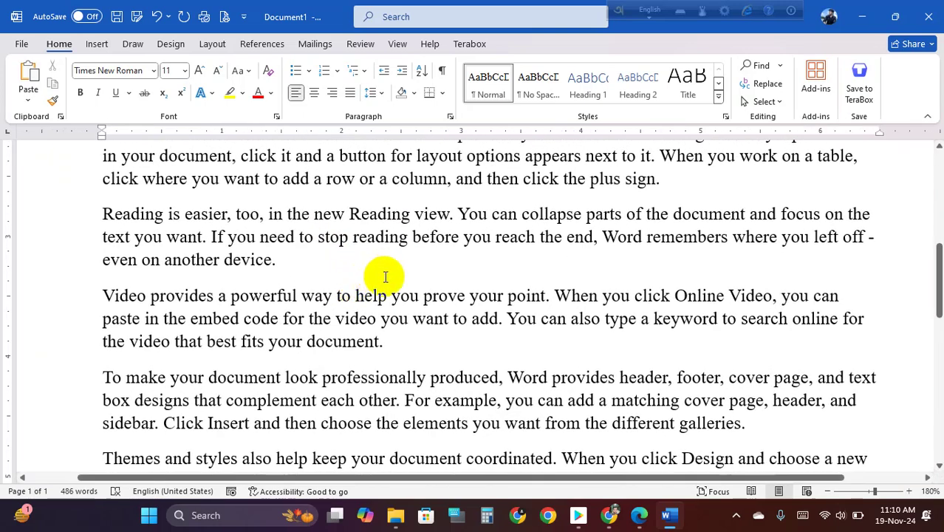
pyautogui.scroll(3, 410, 304)
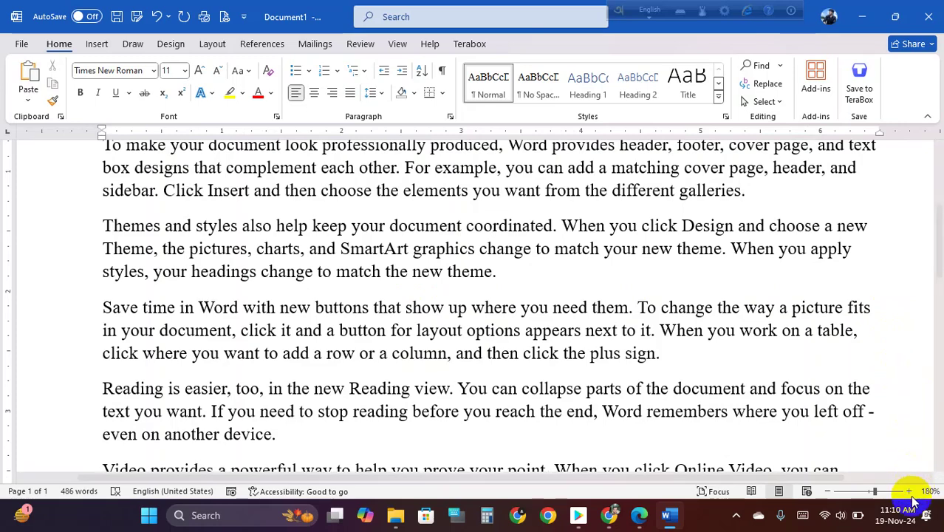
# - Move the phrase 'it and a button for layout' to after 'next'
pyautogui.scroll(4, 460, 317)
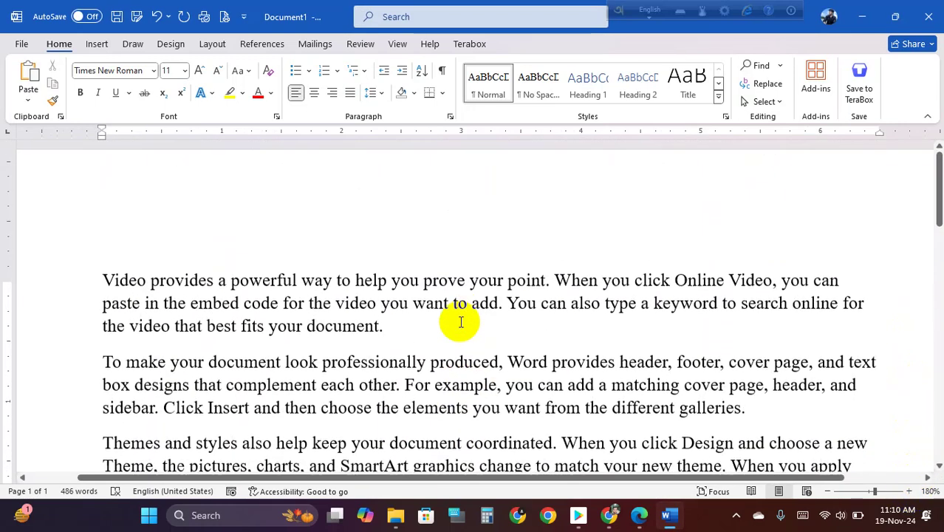
pyautogui.scroll(-5, 462, 369)
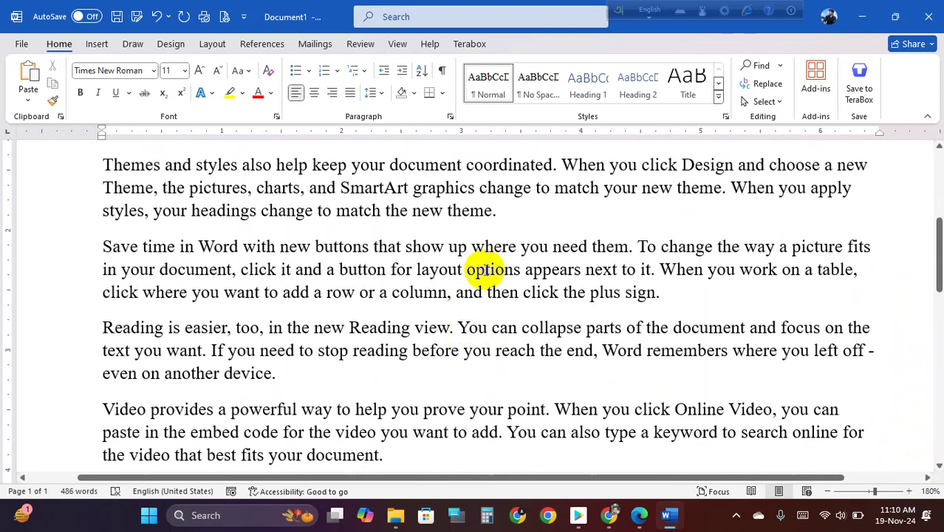
pyautogui.click(448, 269)
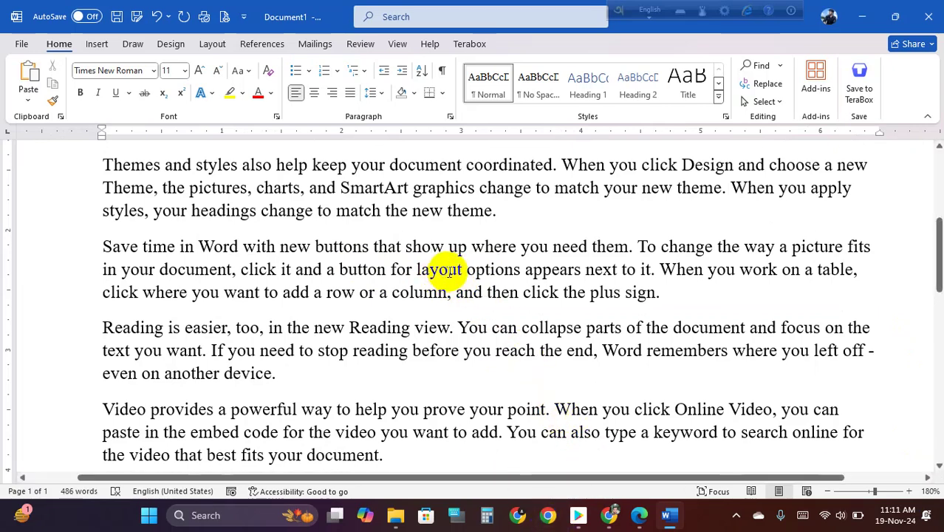
pyautogui.moveTo(448, 269); pyautogui.dragTo(280, 271)
pyautogui.moveTo(460, 273); pyautogui.dragTo(607, 275)
pyautogui.click(451, 270)
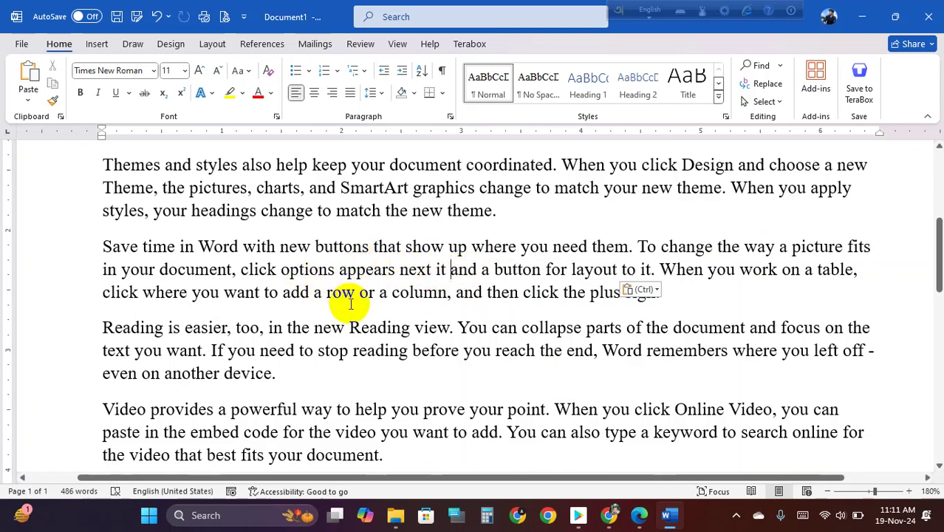
# - Delete the leftover 'button for layout' words and join the Reading paragraph onto Save time
pyautogui.press('BackSpace')
pyautogui.press('BackSpace')
pyautogui.press('BackSpace')
pyautogui.press('BackSpace')
pyautogui.press('BackSpace')
pyautogui.press('BackSpace')
pyautogui.press('BackSpace')
pyautogui.press('BackSpace')
pyautogui.press('BackSpace')
pyautogui.press('BackSpace')
pyautogui.press('BackSpace')
pyautogui.press('BackSpace')
pyautogui.press('BackSpace')
pyautogui.press('BackSpace')
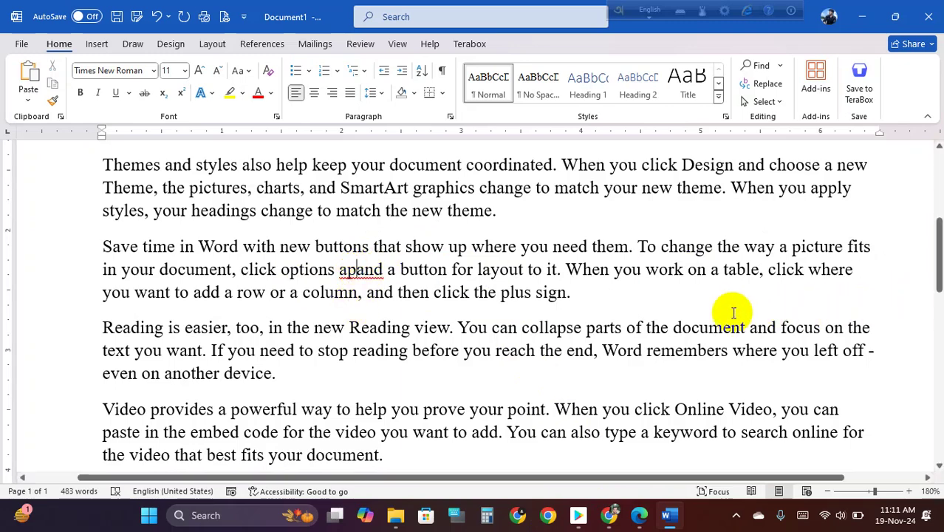
pyautogui.press('Delete')
pyautogui.press('Delete')
pyautogui.press('Delete')
pyautogui.press('Delete')
pyautogui.press('Delete')
pyautogui.press('Delete')
pyautogui.press('Delete')
pyautogui.press('Delete')
pyautogui.press('Delete')
pyautogui.press('Delete')
pyautogui.press('Delete')
pyautogui.press('Delete')
pyautogui.press('Delete')
pyautogui.press('Delete')
pyautogui.press('Delete')
pyautogui.press('Delete')
pyautogui.press('Delete')
pyautogui.press('Delete')
pyautogui.press('Delete')
pyautogui.press('Delete')
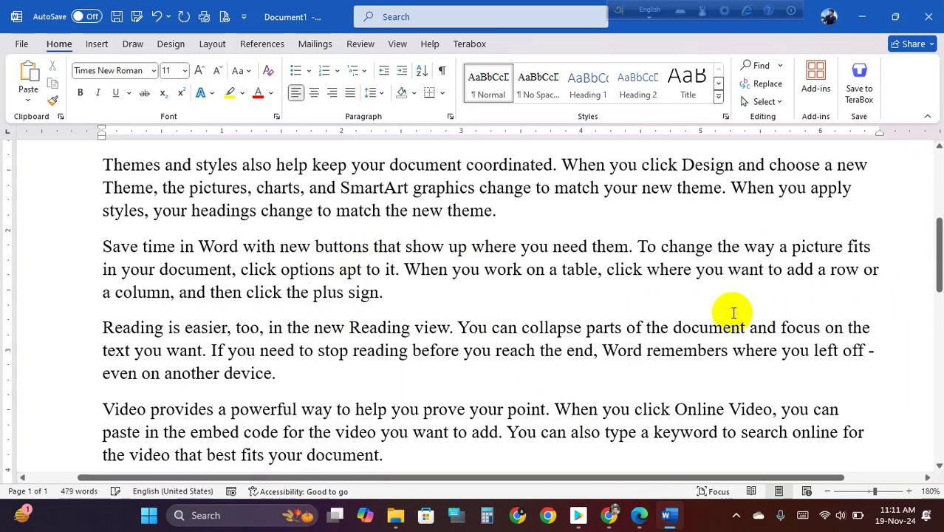
pyautogui.press('Delete')
pyautogui.click(731, 314)
pyautogui.press('Delete')
pyautogui.press('Delete')
pyautogui.press('Delete')
pyautogui.press('Delete')
pyautogui.press('Delete')
pyautogui.press('Delete')
pyautogui.press('Delete')
pyautogui.press('Delete')
pyautogui.press('Delete')
pyautogui.press('Delete')
pyautogui.press('Delete')
pyautogui.press('Delete')
pyautogui.press('Delete')
pyautogui.press('Delete')
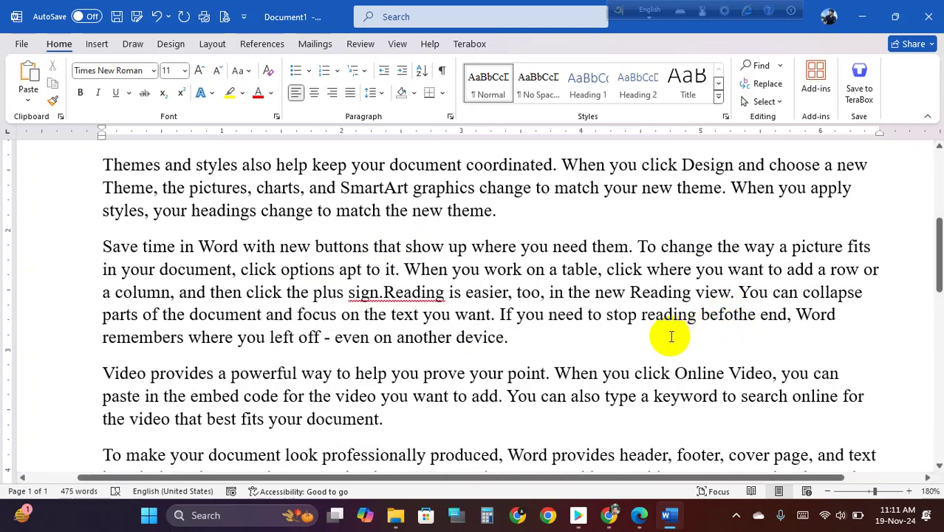
pyautogui.press('Delete')
pyautogui.press('Delete')
pyautogui.press('Delete')
pyautogui.press('Delete')
pyautogui.press('Delete')
pyautogui.press('Delete')
pyautogui.press('Delete')
pyautogui.press('Delete')
pyautogui.press('Delete')
pyautogui.press('Delete')
pyautogui.press('Delete')
pyautogui.press('Delete')
pyautogui.press('Delete')
pyautogui.press('Delete')
pyautogui.press('Delete')
pyautogui.press('Delete')
pyautogui.press('Delete')
pyautogui.press('Delete')
pyautogui.press('Delete')
pyautogui.press('Delete')
# - Trim 'plus sign. Reading is easier, too' and remove the 'a' before 'keyword', leaving 464 words
pyautogui.moveTo(677, 337); pyautogui.dragTo(697, 316)
pyautogui.click(564, 295)
pyautogui.press('BackSpace')
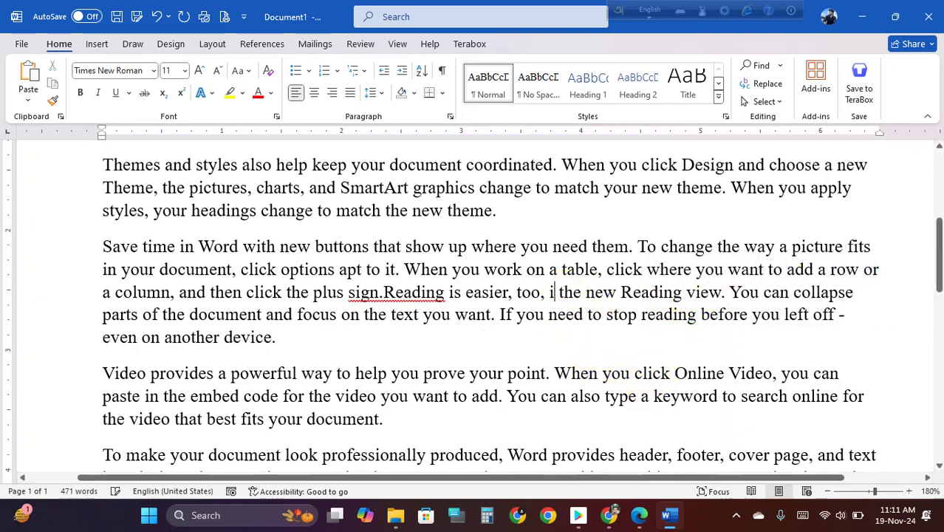
pyautogui.press('BackSpace')
pyautogui.press('BackSpace')
pyautogui.press('BackSpace')
pyautogui.press('BackSpace')
pyautogui.press('BackSpace')
pyautogui.press('BackSpace')
pyautogui.press('BackSpace')
pyautogui.press('BackSpace')
pyautogui.press('BackSpace')
pyautogui.press('BackSpace')
pyautogui.press('BackSpace')
pyautogui.press('BackSpace')
pyautogui.press('BackSpace')
pyautogui.press('BackSpace')
pyautogui.press('BackSpace')
pyautogui.press('BackSpace')
pyautogui.press('BackSpace')
pyautogui.press('BackSpace')
pyautogui.press('BackSpace')
pyautogui.press('BackSpace')
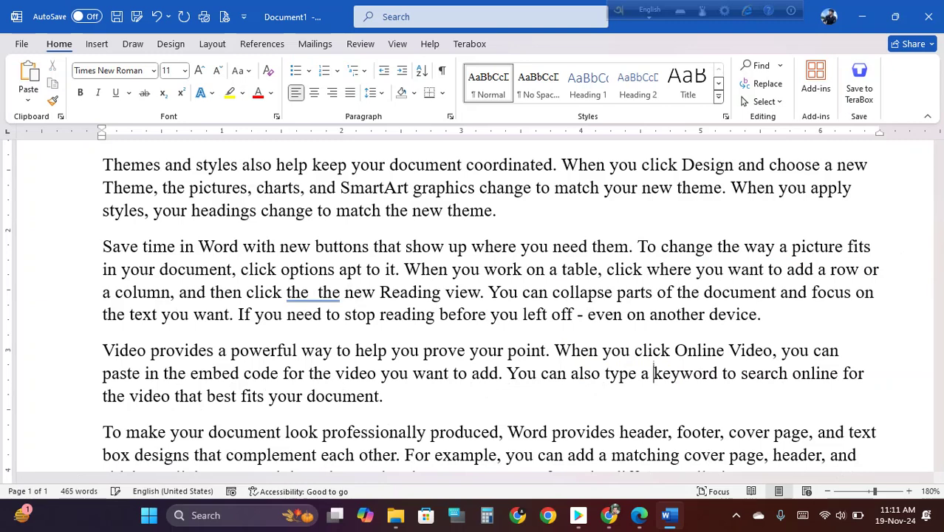
pyautogui.press('BackSpace')
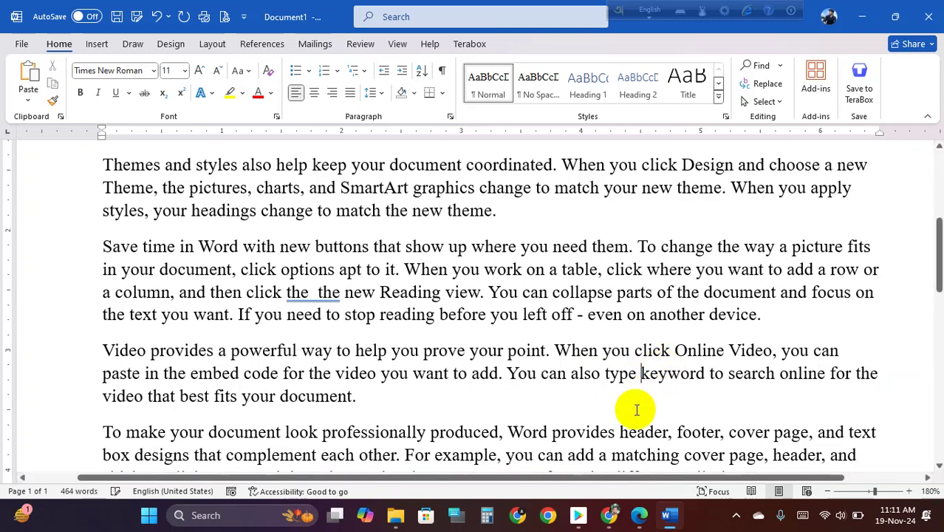
pyautogui.scroll(4, 636, 399)
pyautogui.scroll(1, 626, 421)
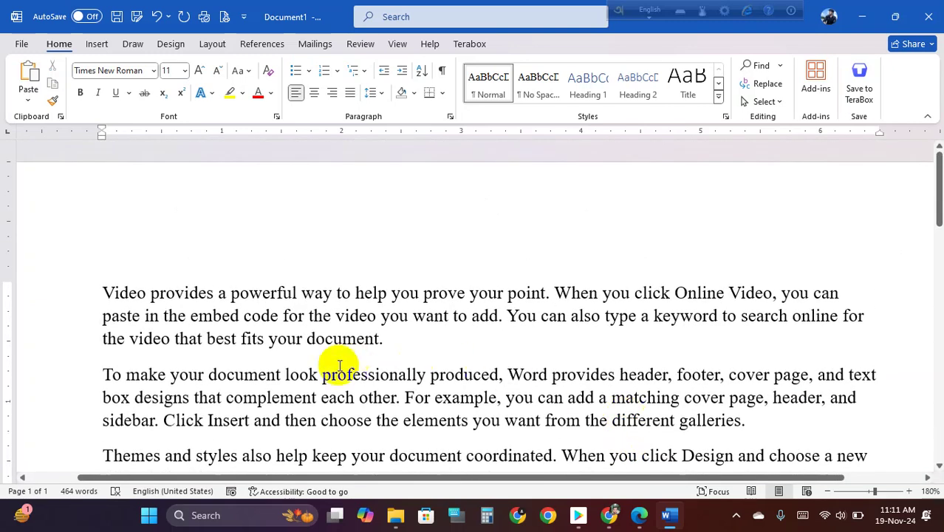
# - Insert a page break after the opening Video paragraph, pushing the rest onto page 2
pyautogui.click(392, 340)
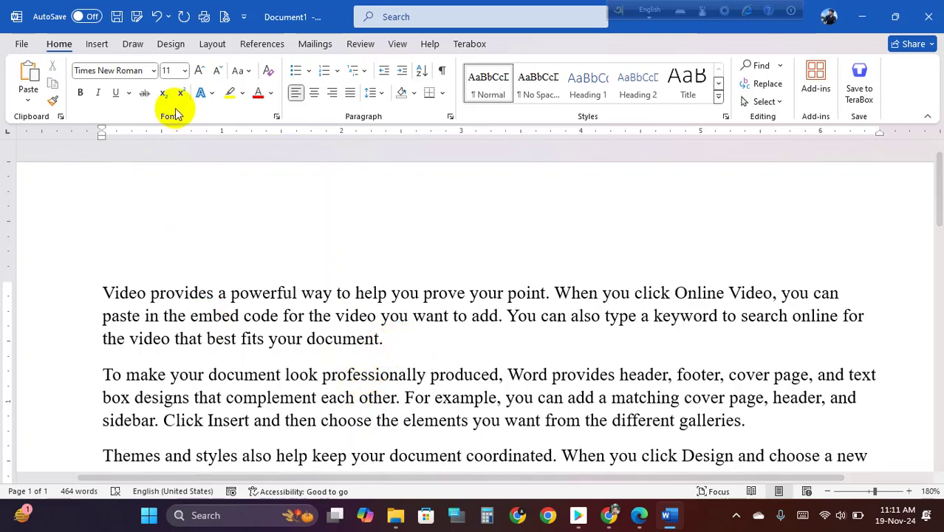
pyautogui.click(96, 44)
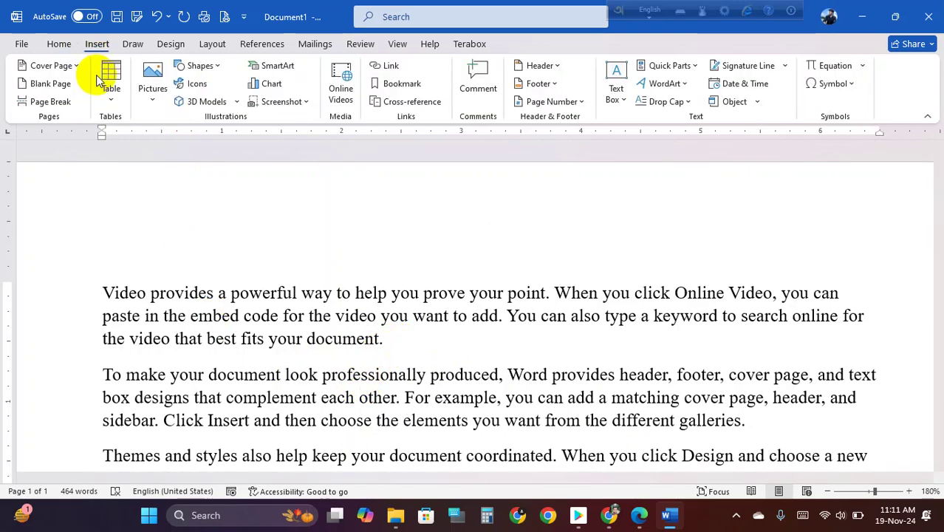
pyautogui.click(51, 101)
pyautogui.scroll(3, 343, 249)
pyautogui.keyDown('ctrl'); pyautogui.scroll(-7, 343, 249); pyautogui.keyUp('ctrl')
pyautogui.keyDown('ctrl'); pyautogui.scroll(-2, 343, 249); pyautogui.keyUp('ctrl')
pyautogui.scroll(-2, 395, 244)
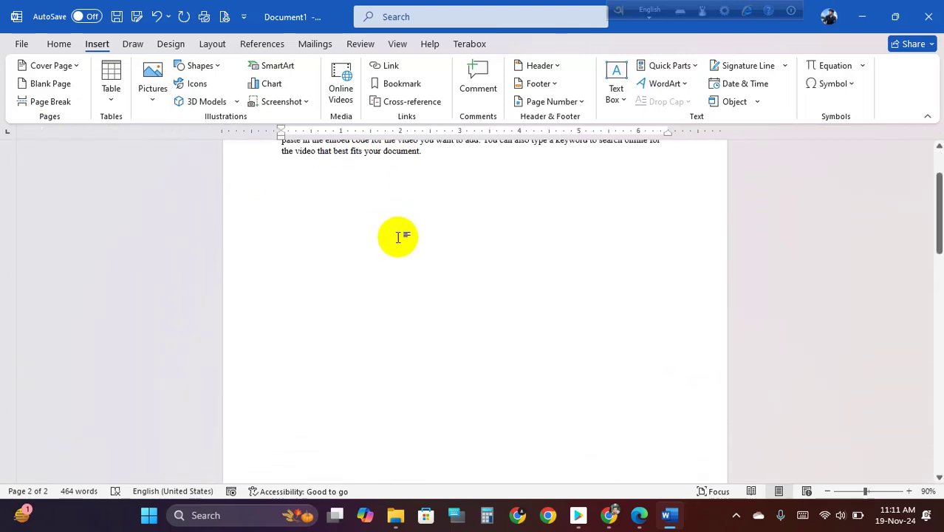
pyautogui.keyDown('ctrl'); pyautogui.scroll(-7, 397, 238); pyautogui.keyUp('ctrl')
pyautogui.keyDown('ctrl'); pyautogui.scroll(2, 401, 227); pyautogui.keyUp('ctrl')
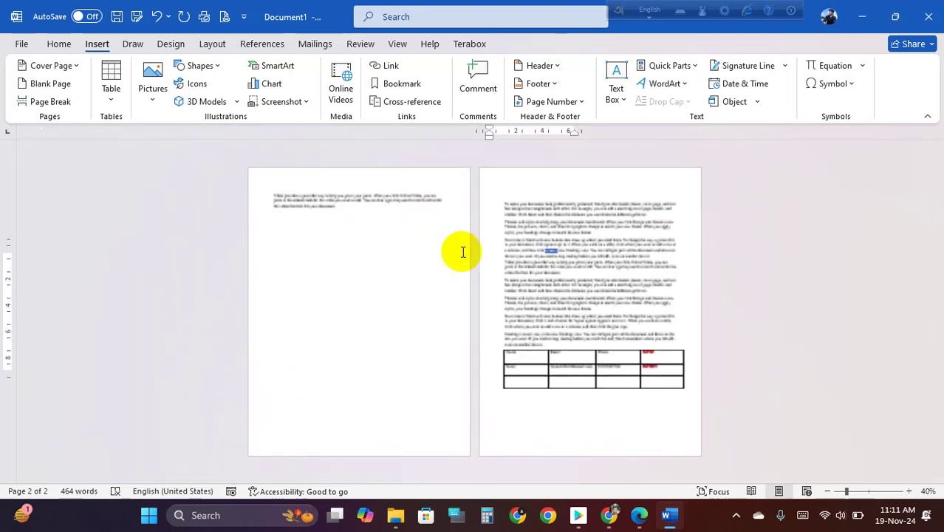
pyautogui.press('Print')
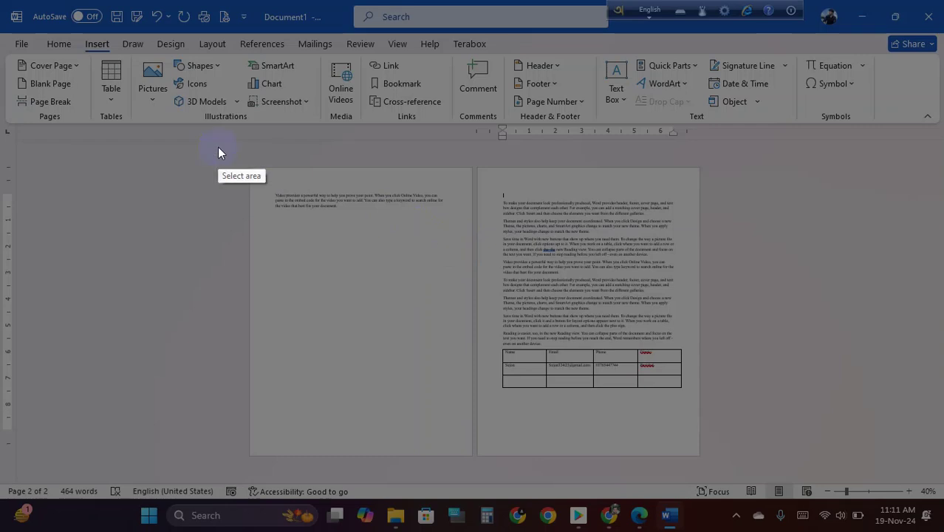
pyautogui.moveTo(147, 118); pyautogui.dragTo(750, 522)
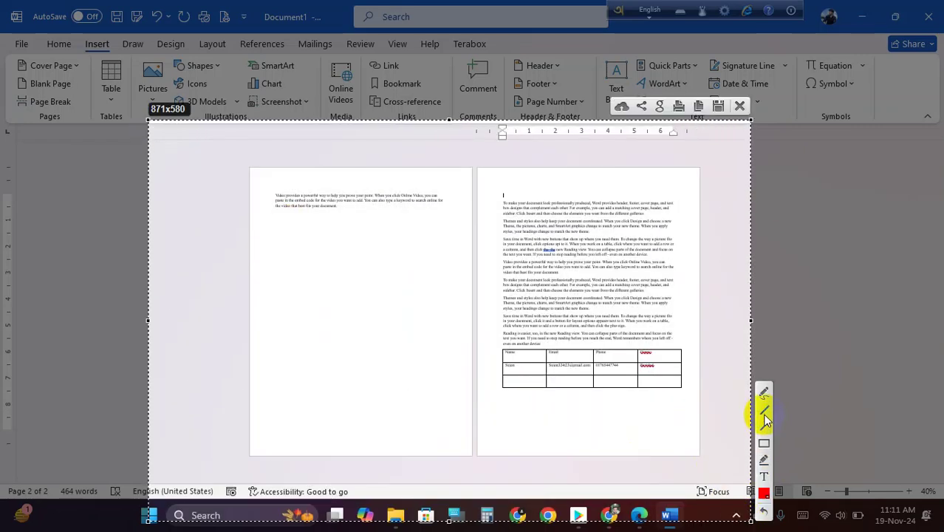
pyautogui.click(765, 426)
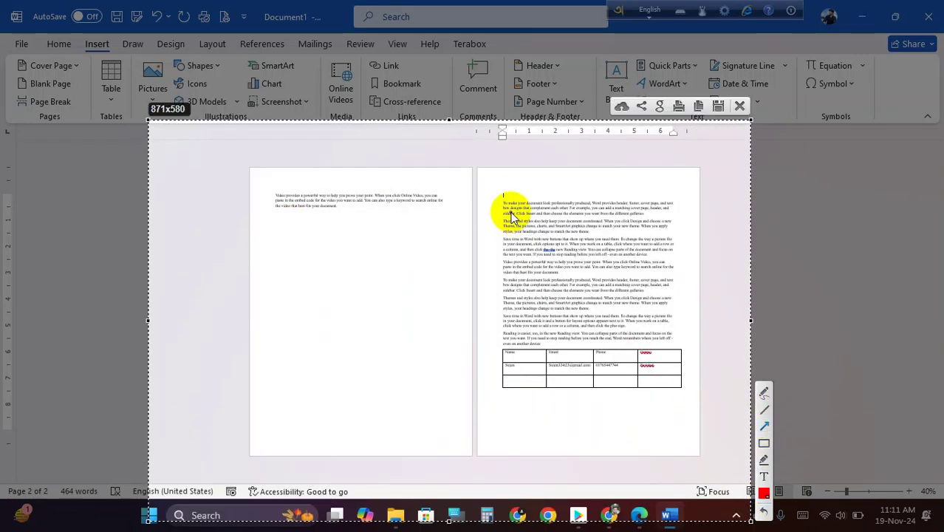
pyautogui.moveTo(509, 186); pyautogui.dragTo(505, 193)
pyautogui.moveTo(277, 212); pyautogui.dragTo(279, 235)
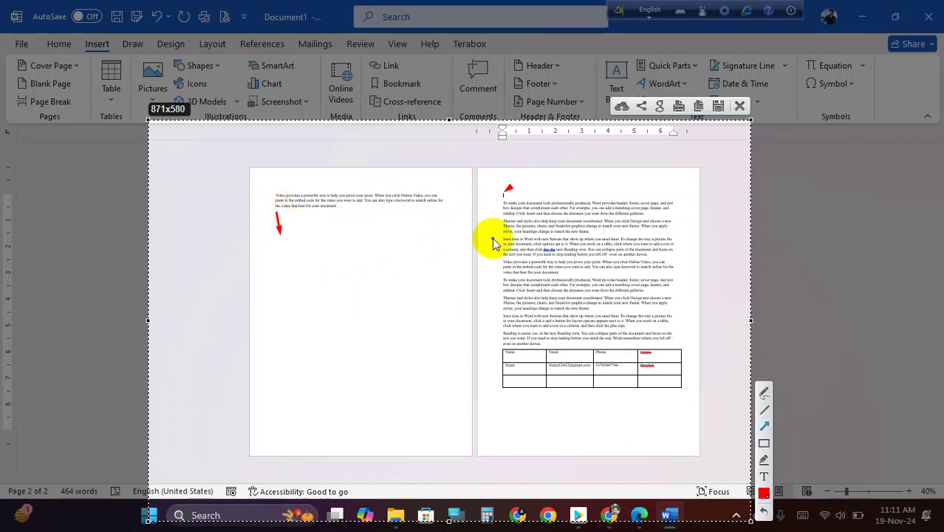
pyautogui.moveTo(339, 209)
pyautogui.mouseDown()
pyautogui.moveTo(306, 301)
pyautogui.moveTo(412, 432)
pyautogui.moveTo(376, 253)
pyautogui.mouseUp()
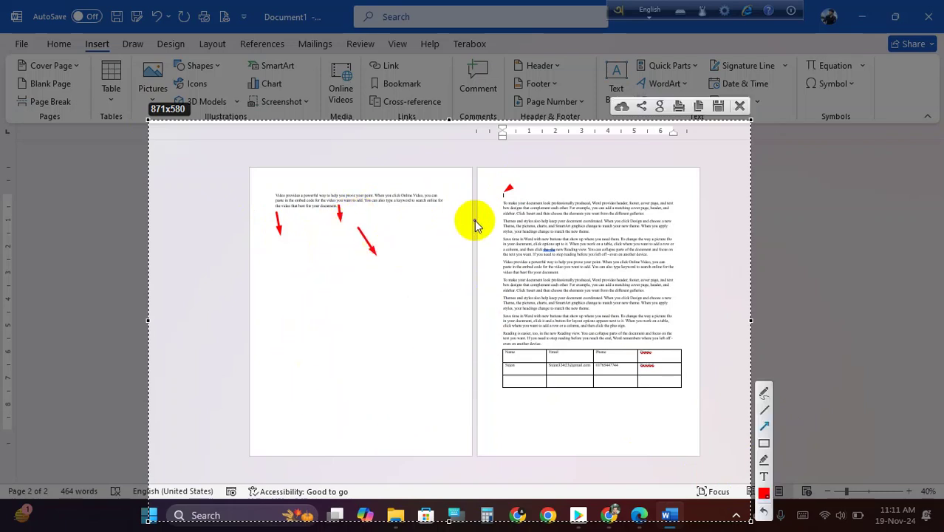
pyautogui.moveTo(507, 198); pyautogui.dragTo(409, 294)
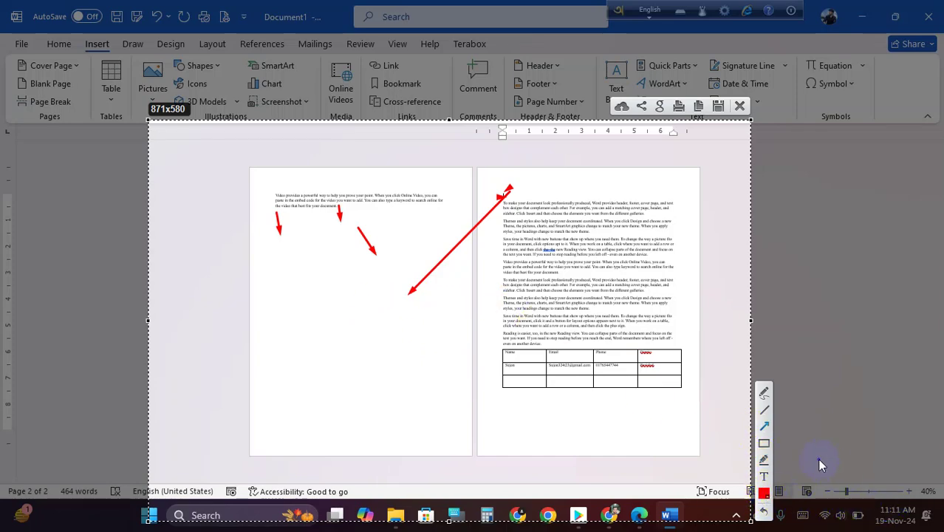
# - Discard the screen capture, then select and delete all text and the table
pyautogui.click(739, 106)
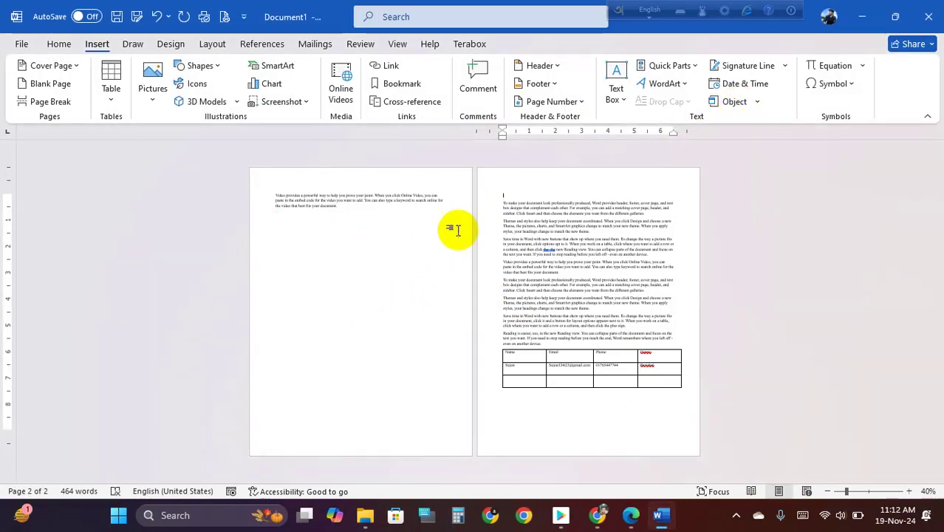
pyautogui.keyDown('ctrl'); pyautogui.scroll(9, 448, 257); pyautogui.keyUp('ctrl')
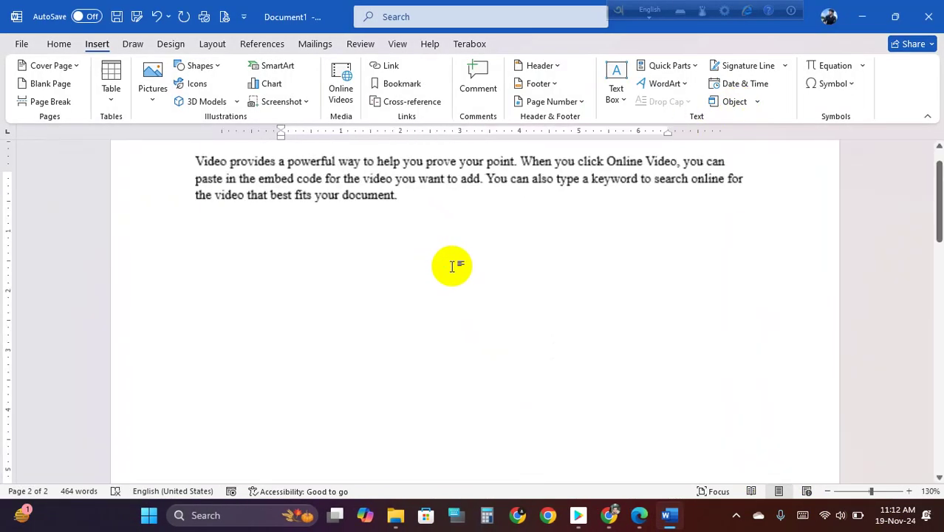
pyautogui.hotkey('ctrl', 'a')
pyautogui.press('Delete')
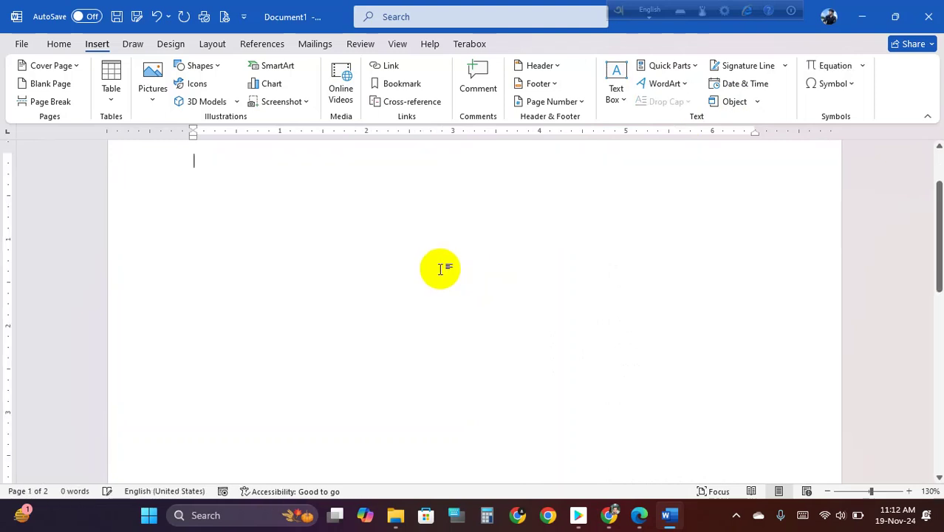
pyautogui.scroll(2, 440, 268)
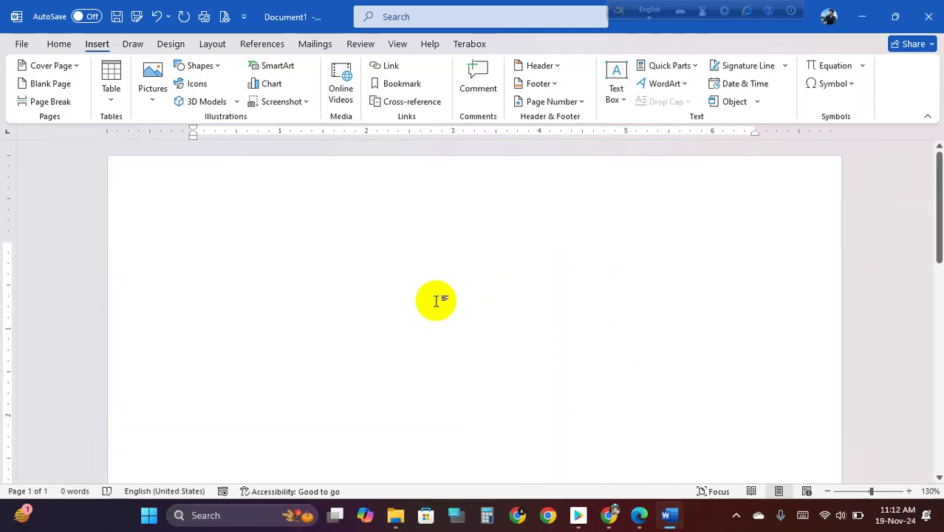
pyautogui.scroll(-8, 433, 308)
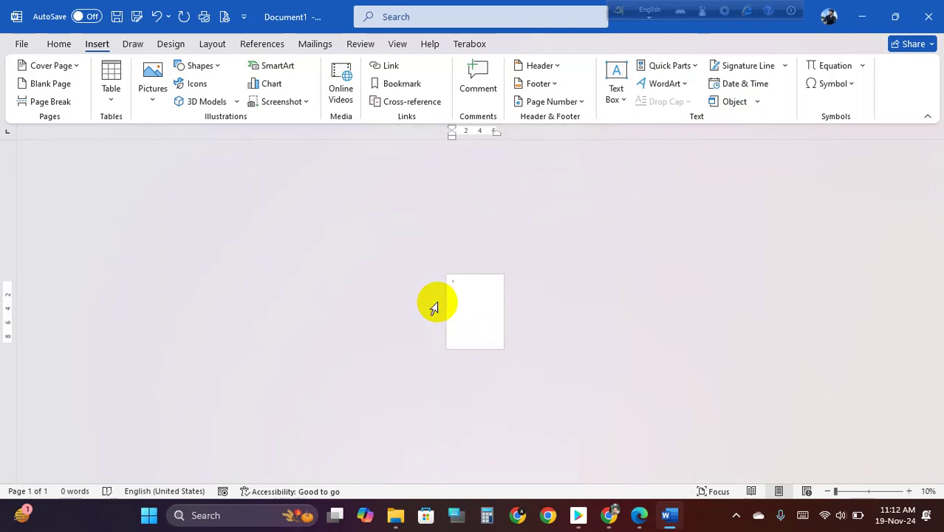
pyautogui.scroll(11, 436, 303)
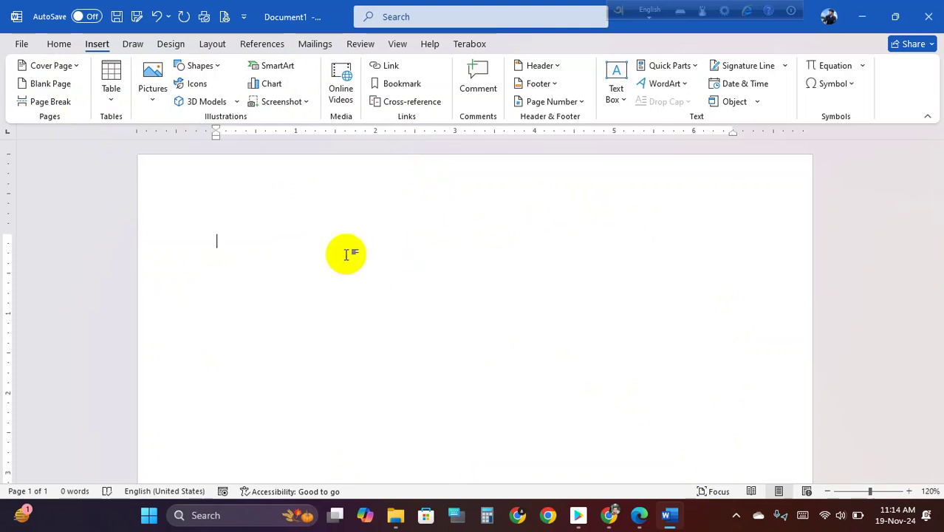
# - Go through the Home and Insert tabs to reach the Layout tab
pyautogui.click(62, 45)
pyautogui.click(94, 46)
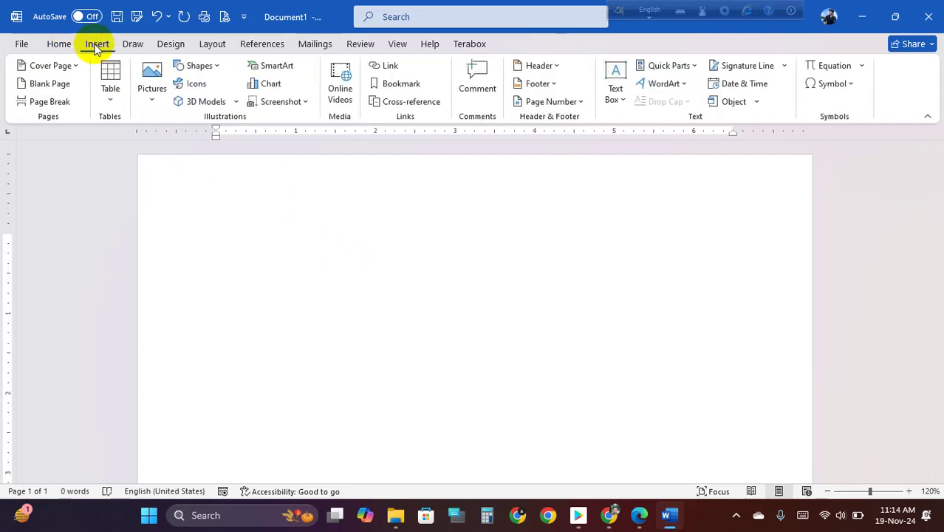
pyautogui.click(212, 45)
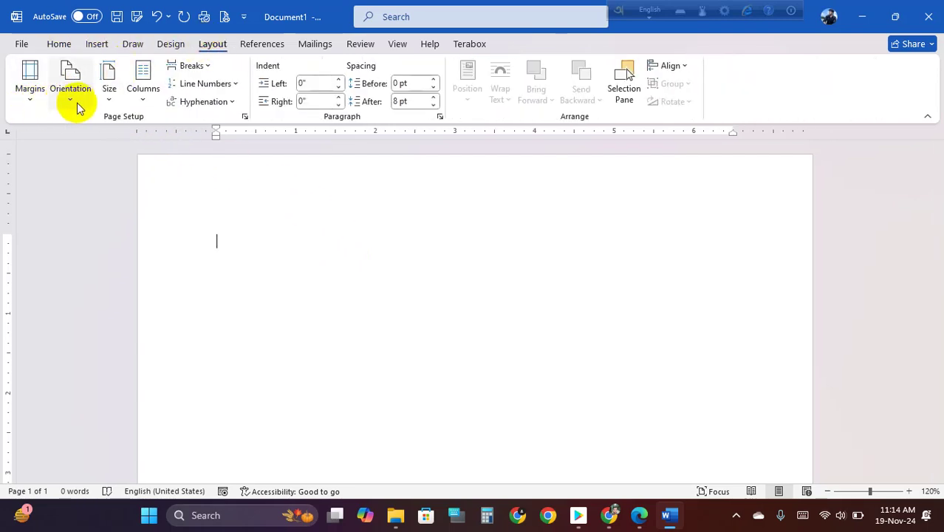
# - Generate sample text with =rand(10,10), filling three pages with 1583 words
pyautogui.scroll(-5, 370, 242)
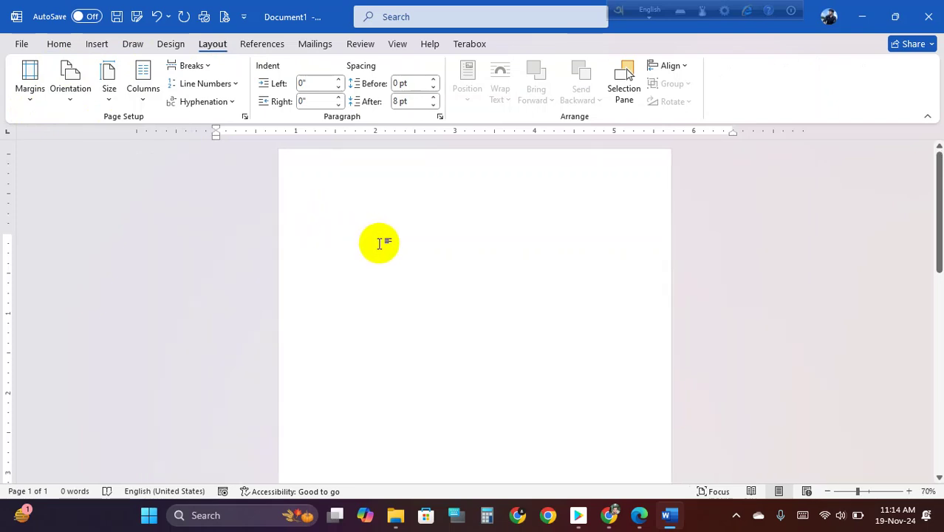
pyautogui.write('nd(')
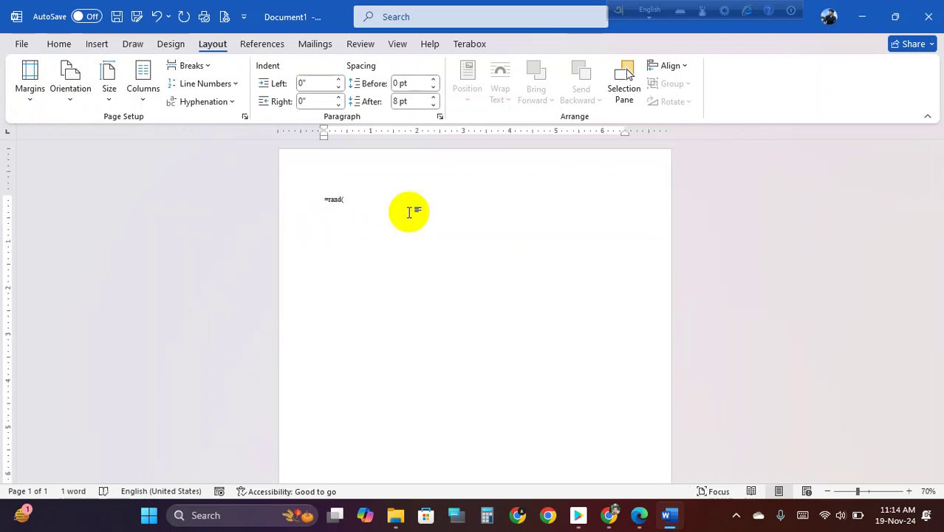
pyautogui.write('10,1')
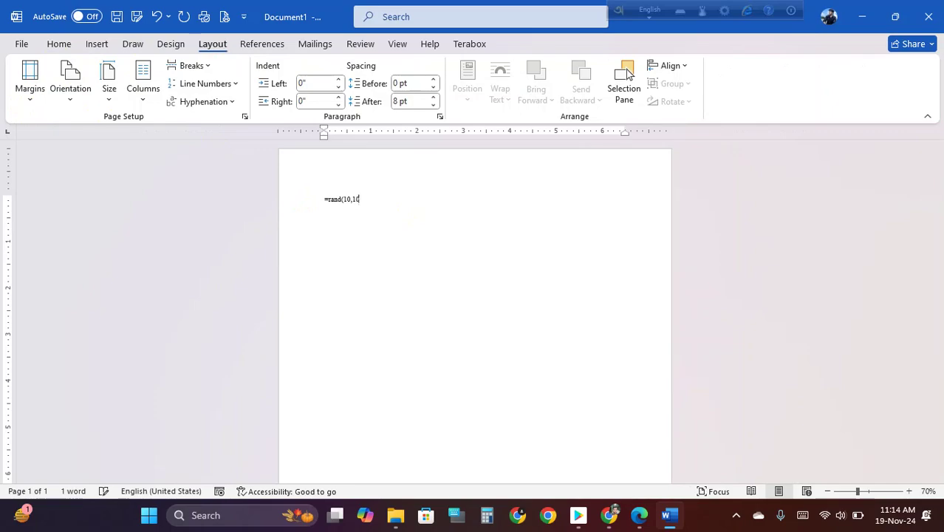
pyautogui.write('0')
pyautogui.press('Return')
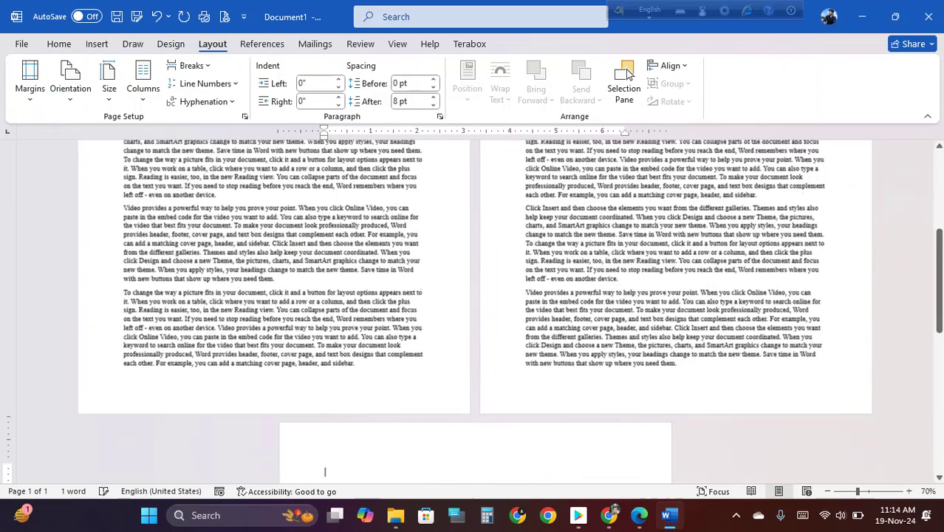
pyautogui.scroll(-6, 311, 379)
pyautogui.scroll(4, 439, 342)
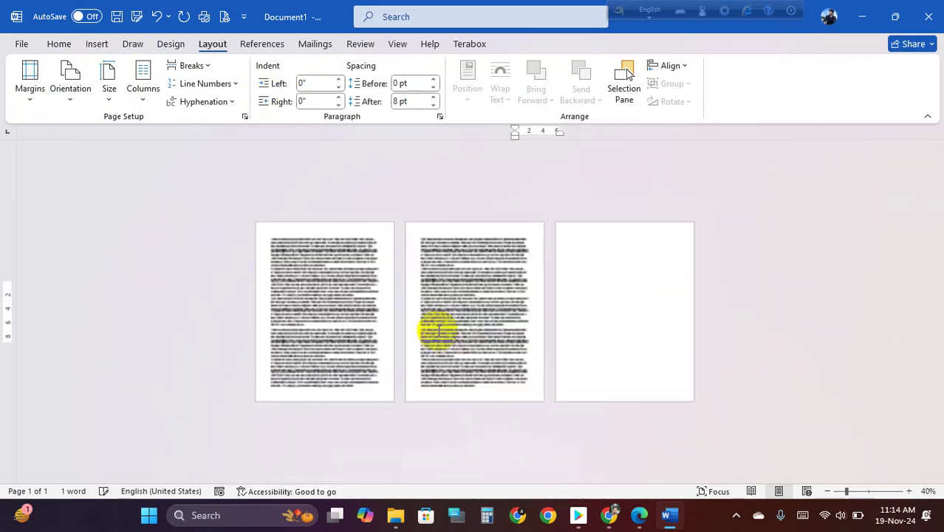
pyautogui.scroll(-3, 438, 332)
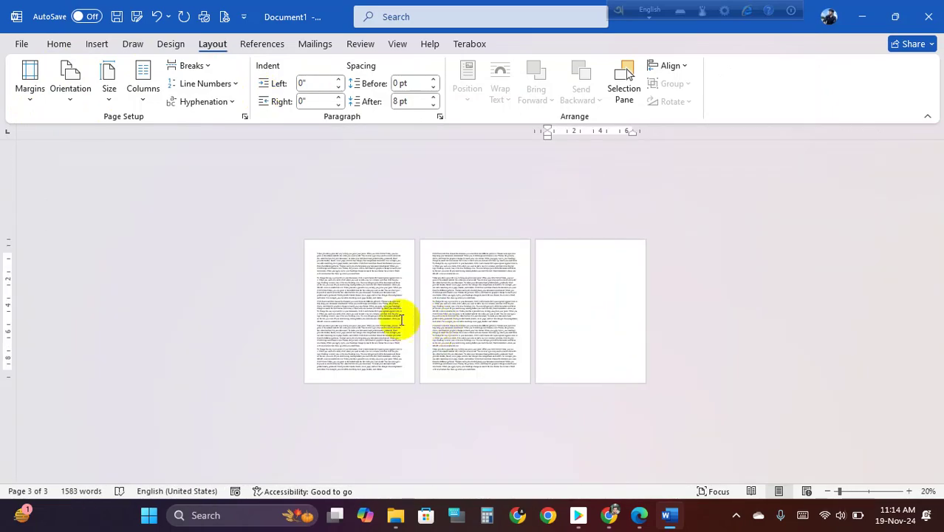
pyautogui.scroll(2, 385, 311)
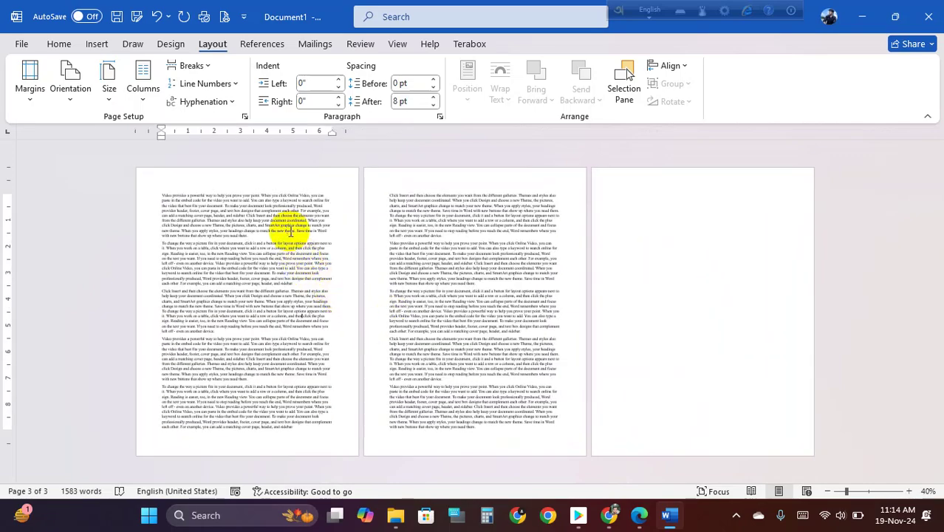
pyautogui.scroll(5, 281, 233)
pyautogui.scroll(2, 412, 228)
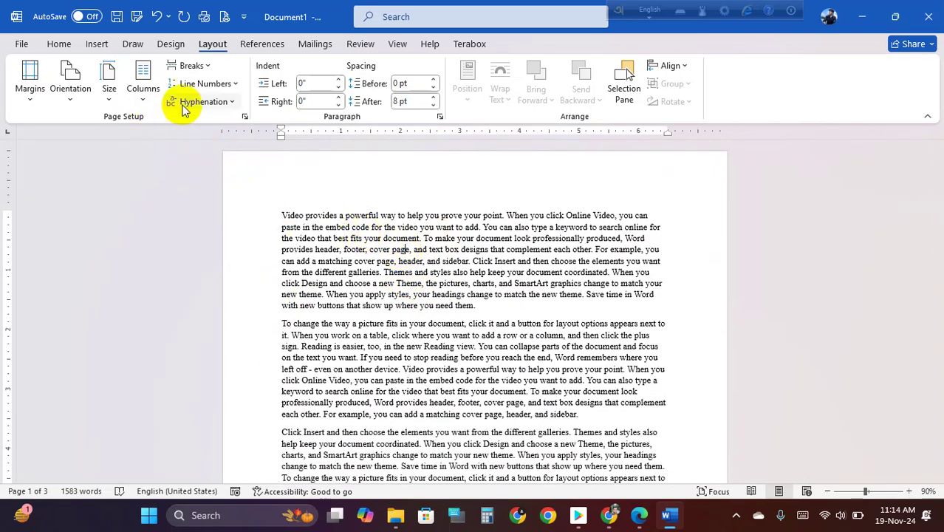
# - Look over the Orientation options, then set the paper size to A4
pyautogui.click(70, 100)
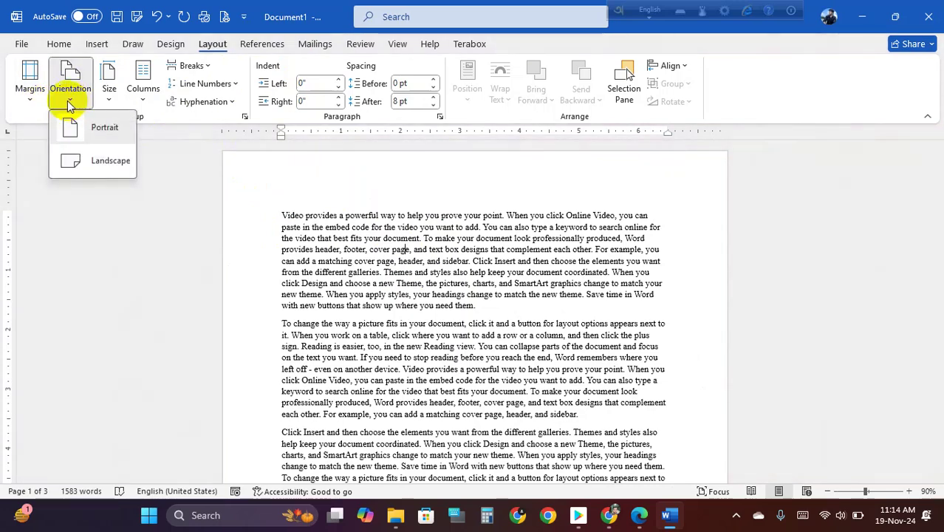
pyautogui.click(109, 102)
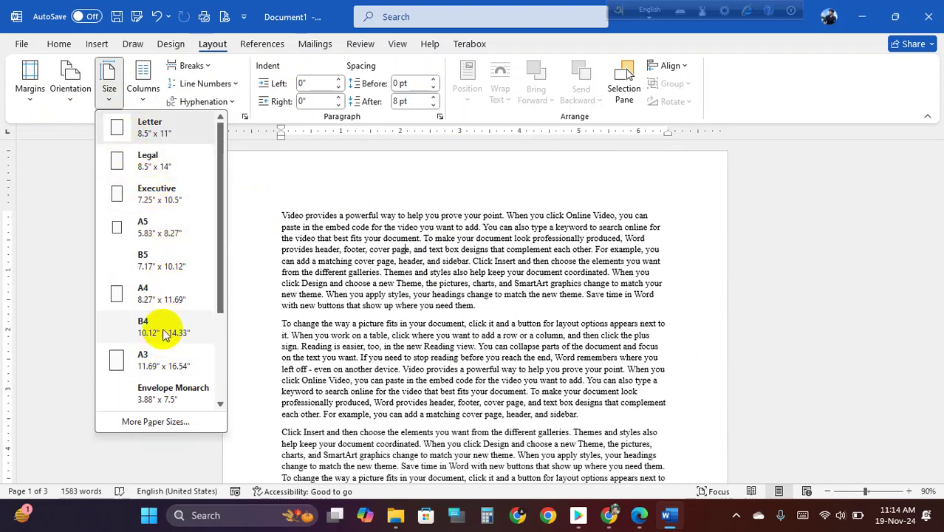
pyautogui.click(156, 291)
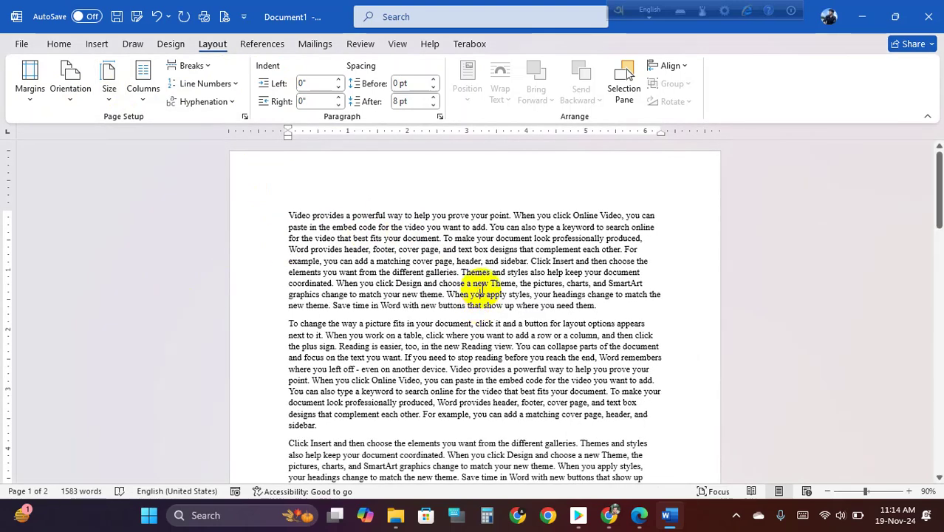
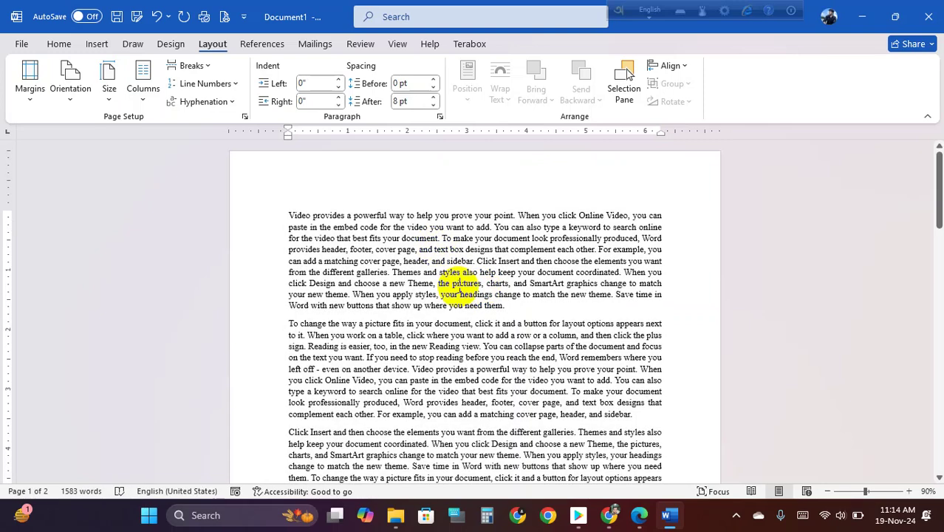
# - Browse the paper size list and close it without changing the size
pyautogui.scroll(-2, 454, 274)
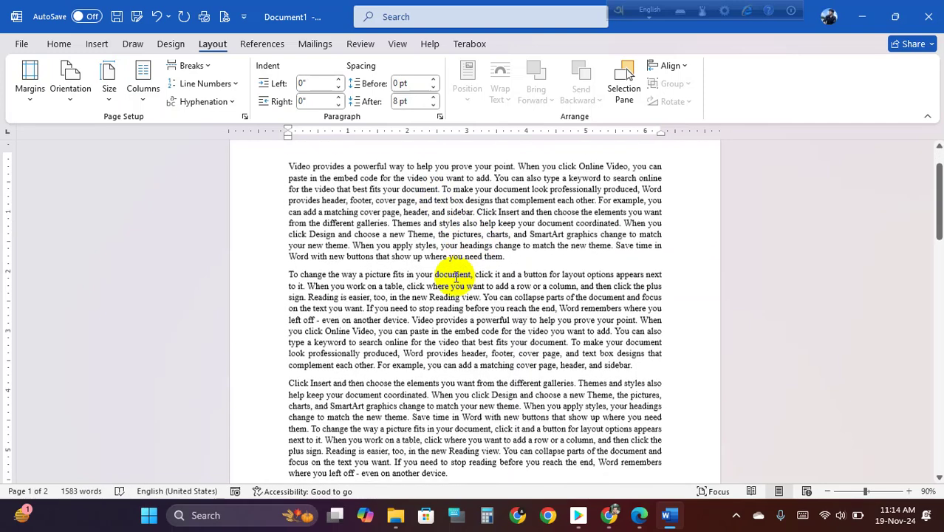
pyautogui.click(111, 94)
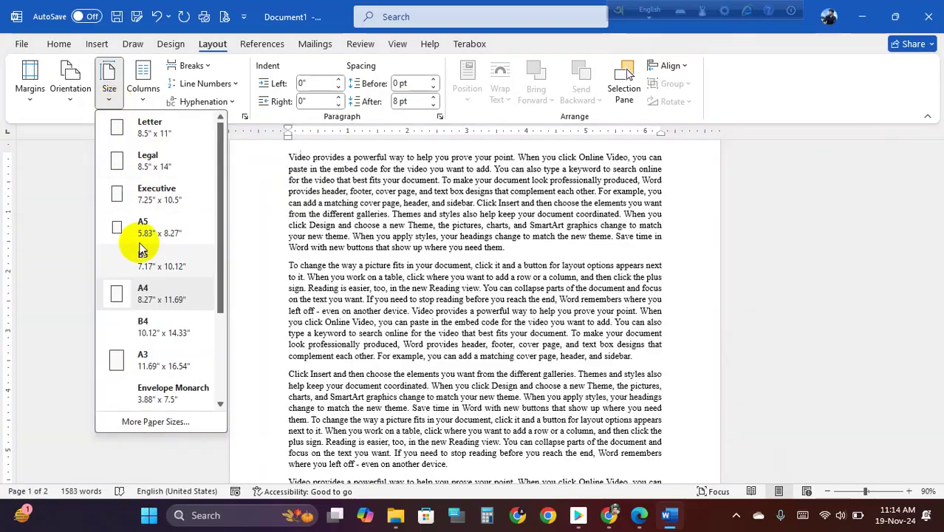
pyautogui.click(573, 272)
pyautogui.scroll(-15, 573, 272)
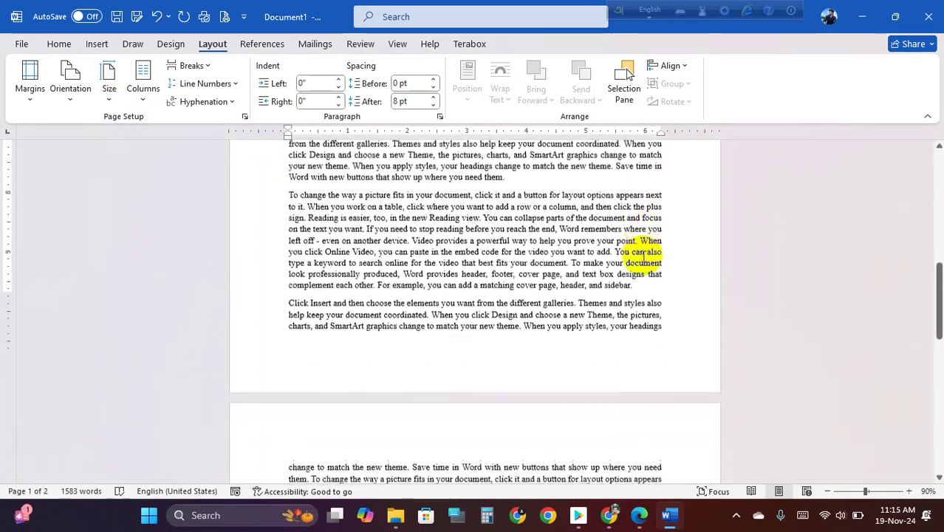
pyautogui.scroll(10, 642, 257)
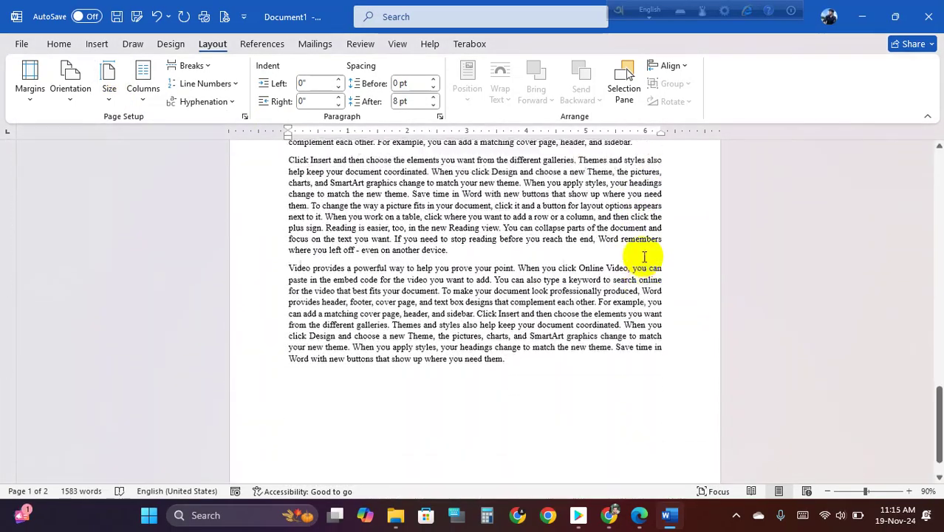
pyautogui.scroll(6, 644, 259)
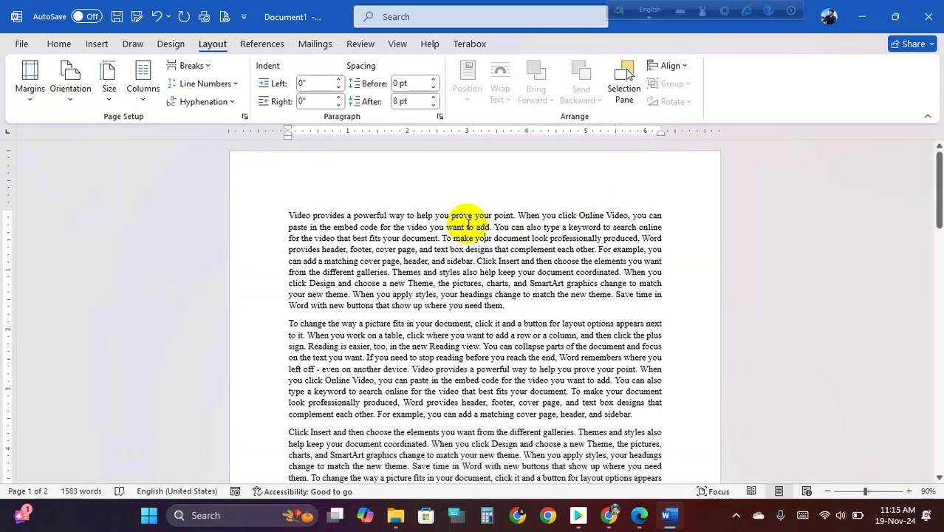
# - Set the page orientation to Landscape, review the three pages, and return to the start
pyautogui.click(70, 97)
pyautogui.click(108, 168)
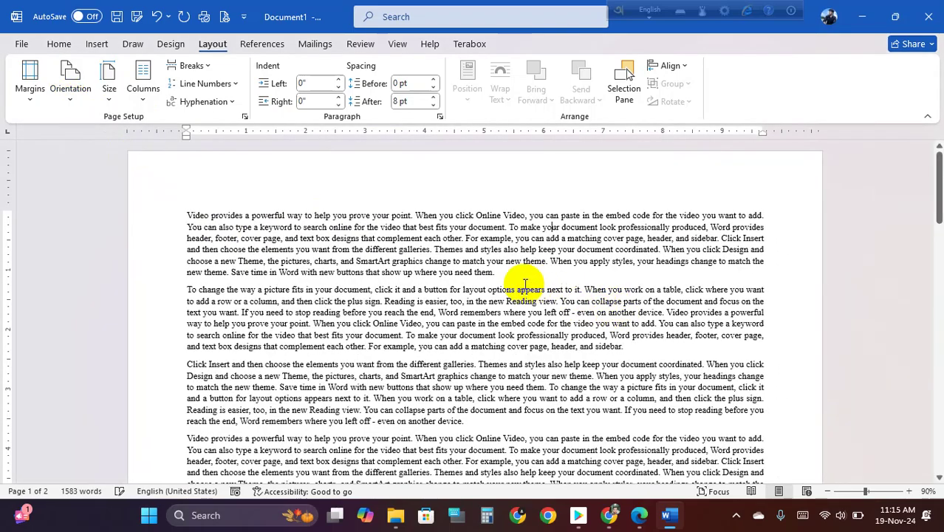
pyautogui.keyDown('ctrl'); pyautogui.scroll(-8, 549, 274); pyautogui.keyUp('ctrl')
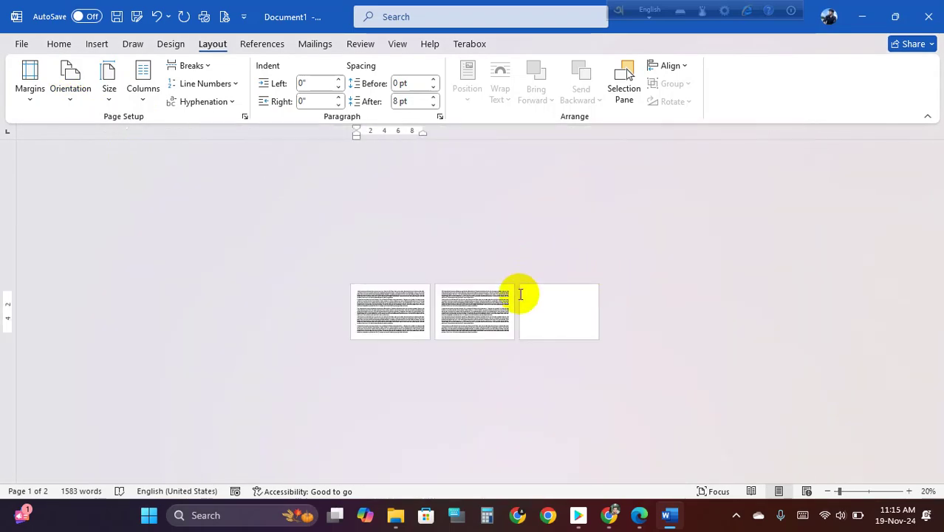
pyautogui.keyDown('ctrl'); pyautogui.scroll(3, 520, 294); pyautogui.keyUp('ctrl')
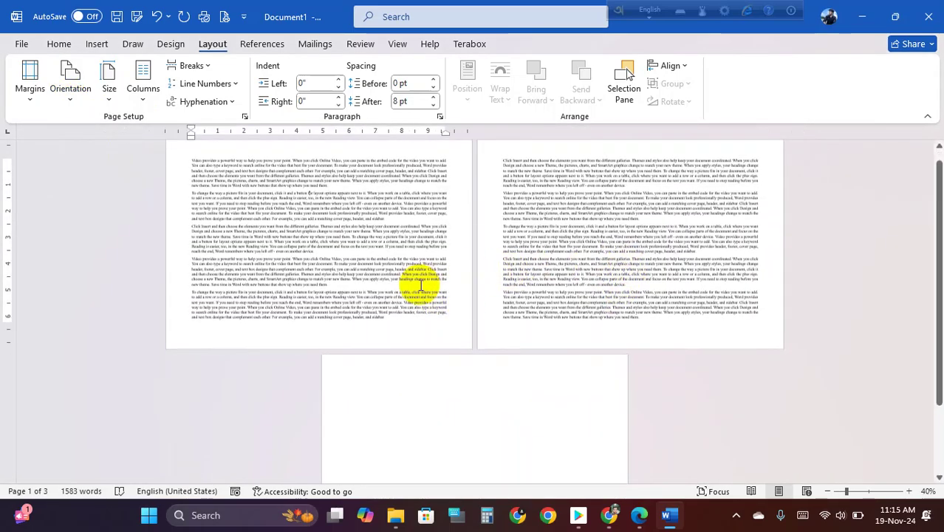
pyautogui.keyDown('ctrl'); pyautogui.scroll(2, 453, 272); pyautogui.keyUp('ctrl')
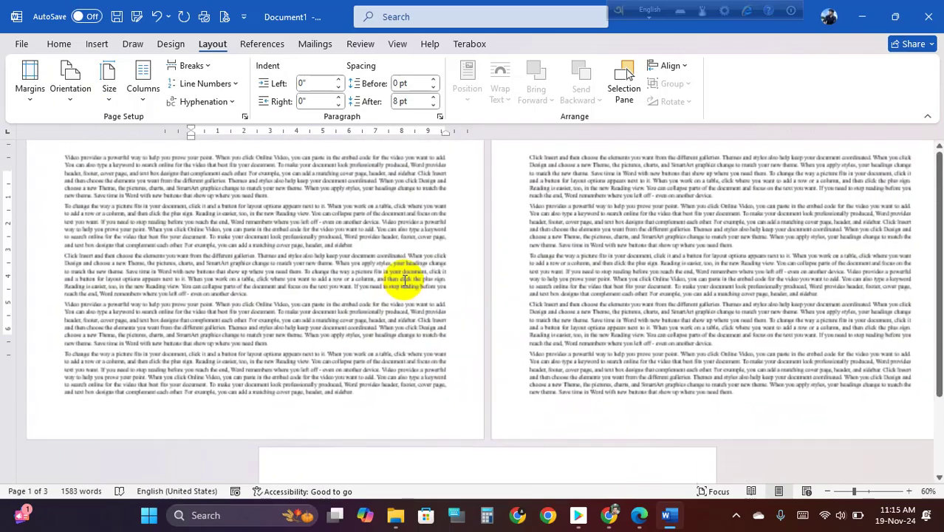
pyautogui.scroll(-10, 404, 282)
pyautogui.scroll(-8, 421, 281)
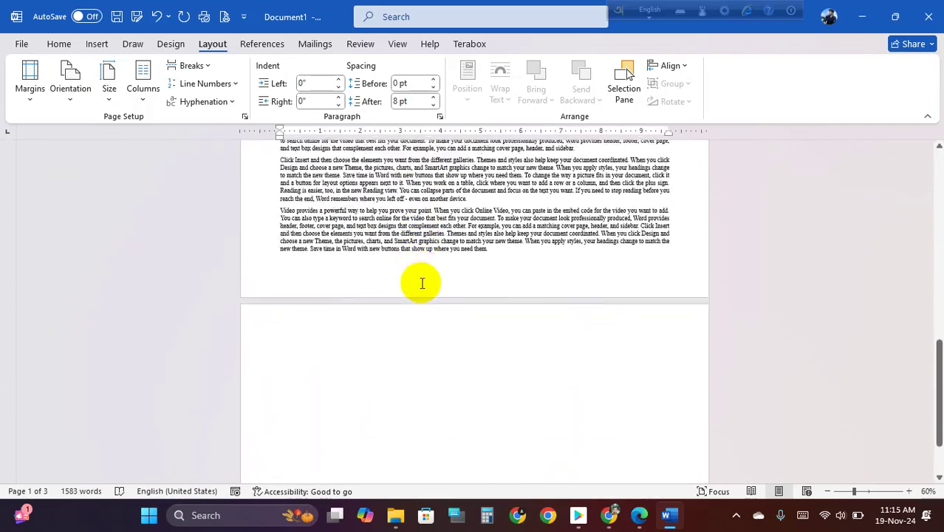
pyautogui.scroll(5, 438, 287)
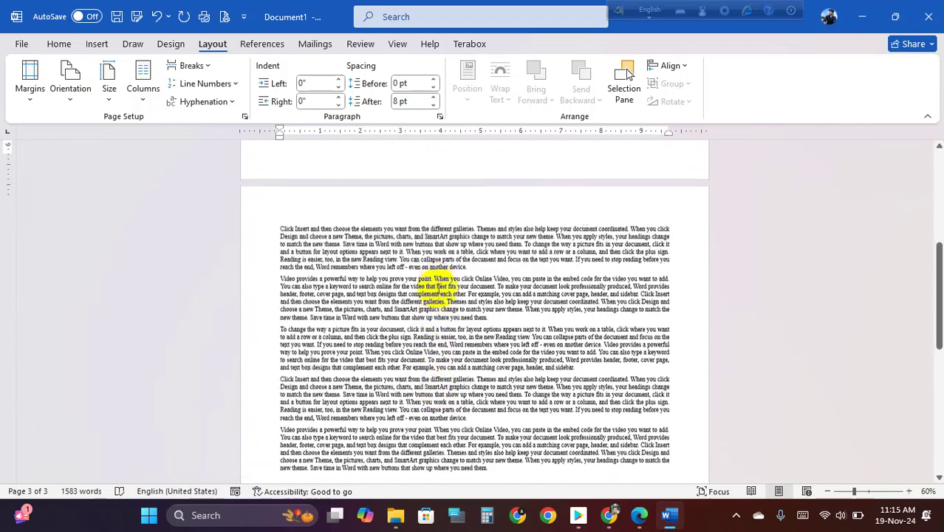
pyautogui.keyDown('ctrl'); pyautogui.scroll(2, 438, 287); pyautogui.keyUp('ctrl')
pyautogui.hotkey('ctrl', 'Home')
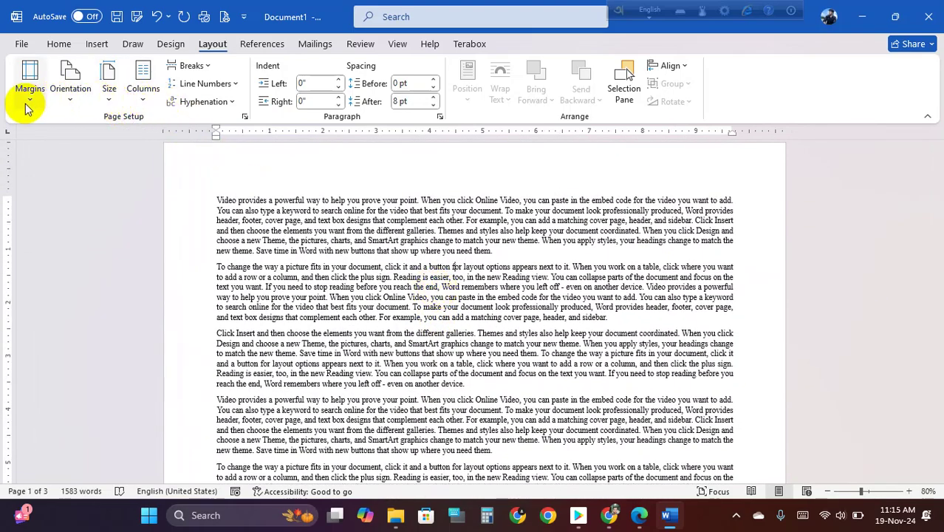
# - Look over the preset Margins options without changing them
pyautogui.click(30, 85)
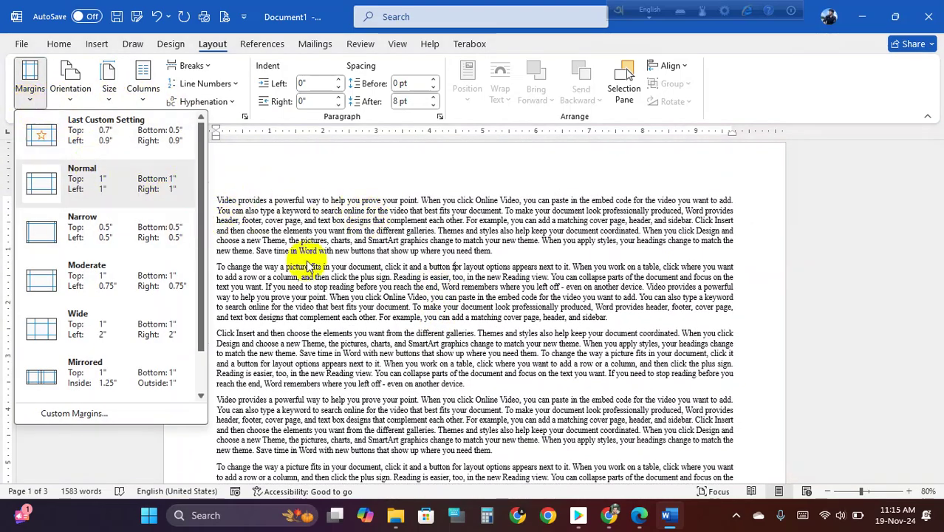
pyautogui.click(340, 247)
pyautogui.keyDown('ctrl'); pyautogui.scroll(1, 325, 236); pyautogui.keyUp('ctrl')
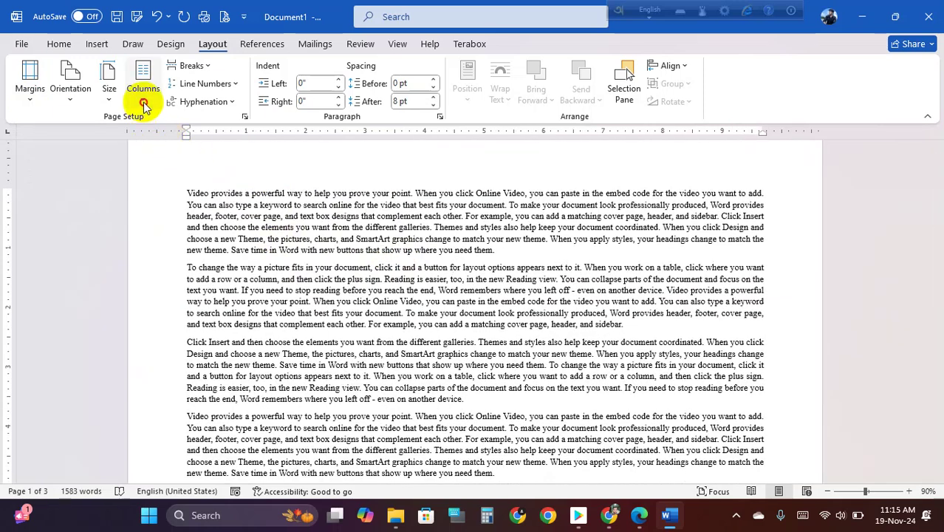
# - Look over the Columns choices, keep a single column, and review the pages
pyautogui.click(143, 99)
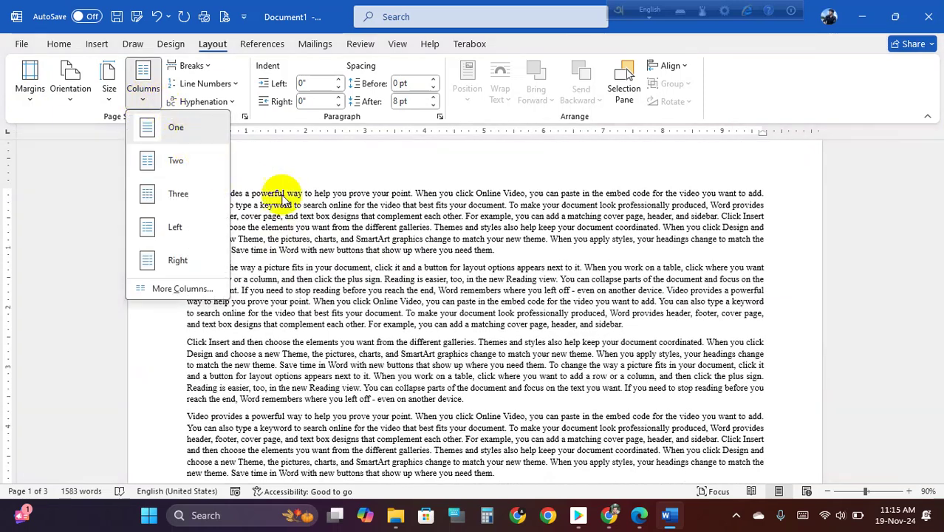
pyautogui.click(364, 230)
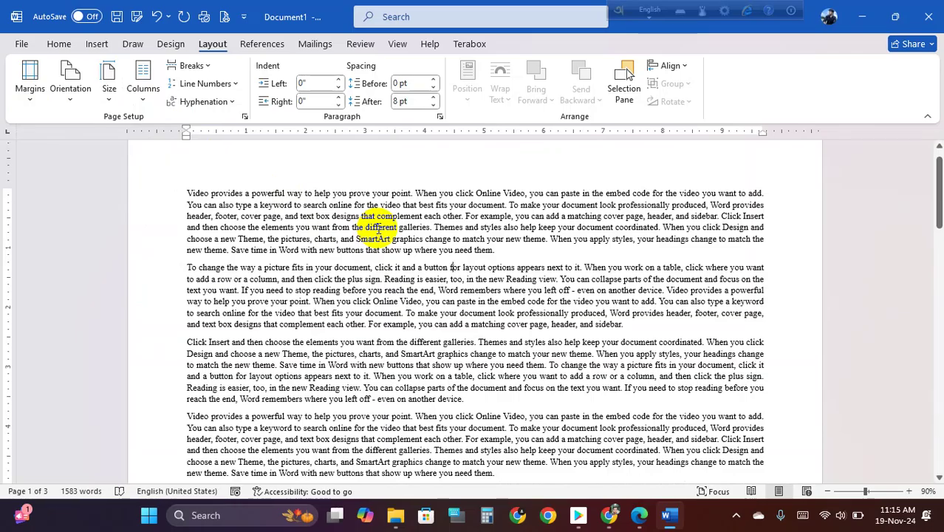
pyautogui.scroll(-9, 385, 189)
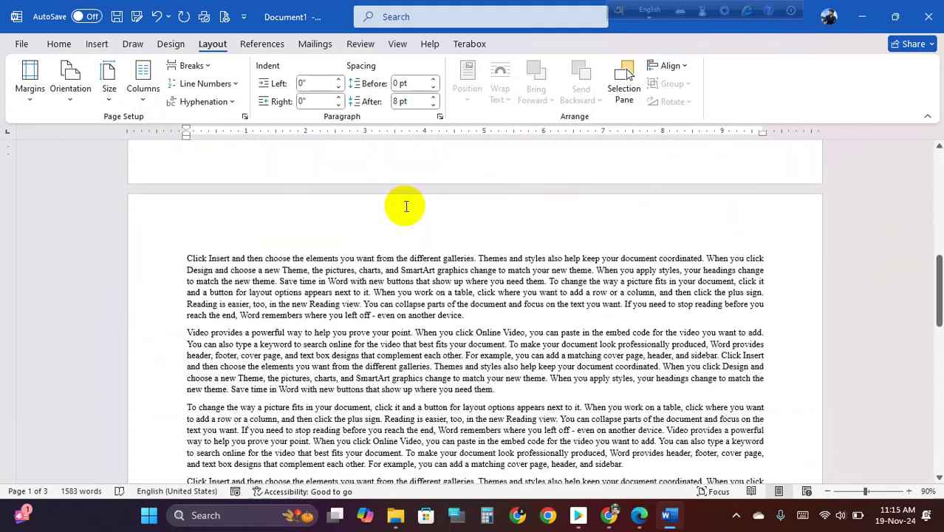
pyautogui.scroll(-5, 408, 198)
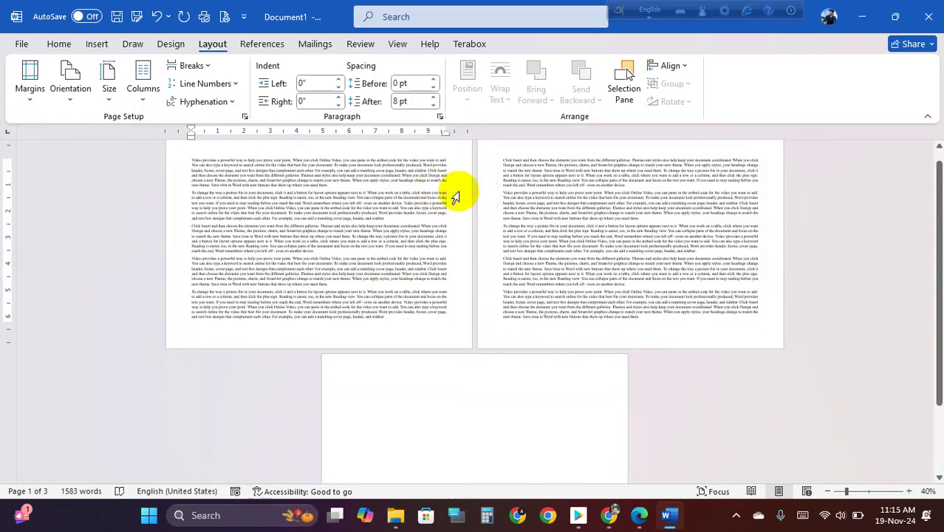
pyautogui.scroll(2, 457, 195)
pyautogui.scroll(2, 631, 189)
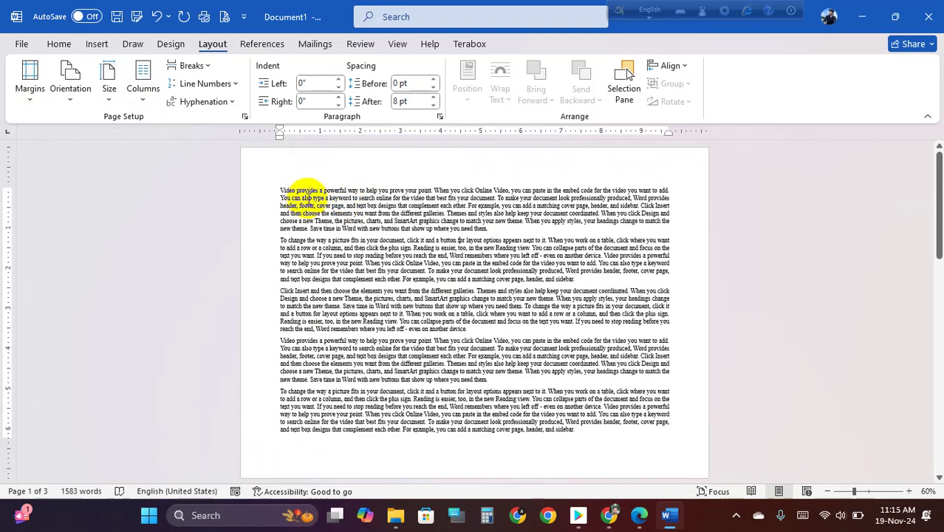
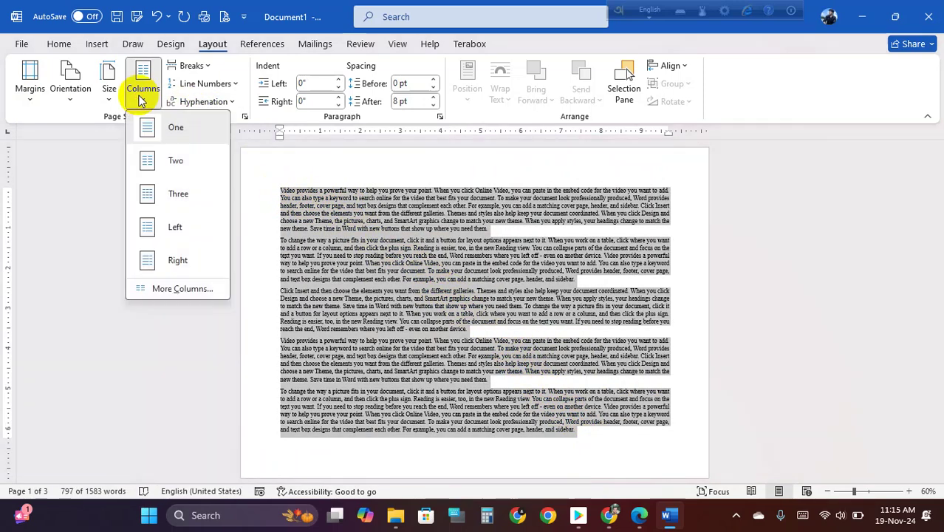
# - Apply the Two columns layout to the selected sample text, then deselect it to view the columns
pyautogui.click(175, 157)
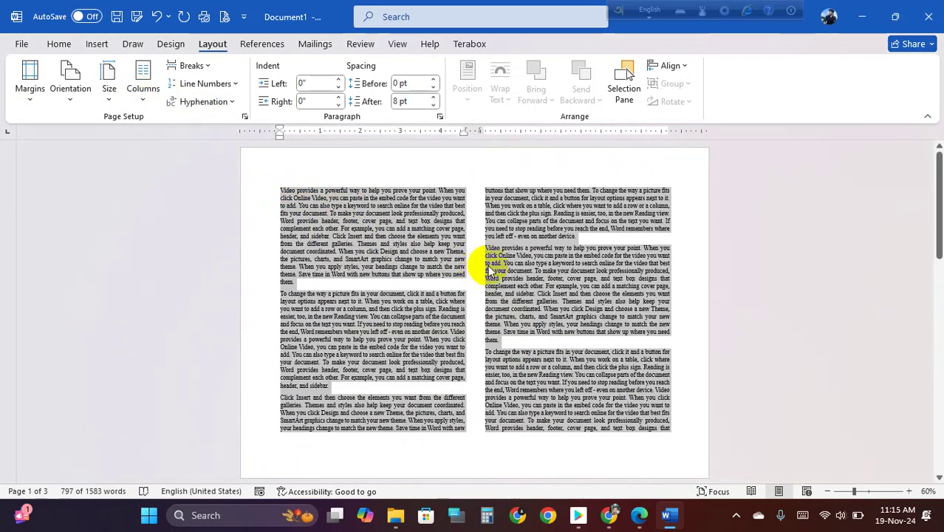
pyautogui.scroll(-3, 488, 265)
pyautogui.scroll(2, 487, 262)
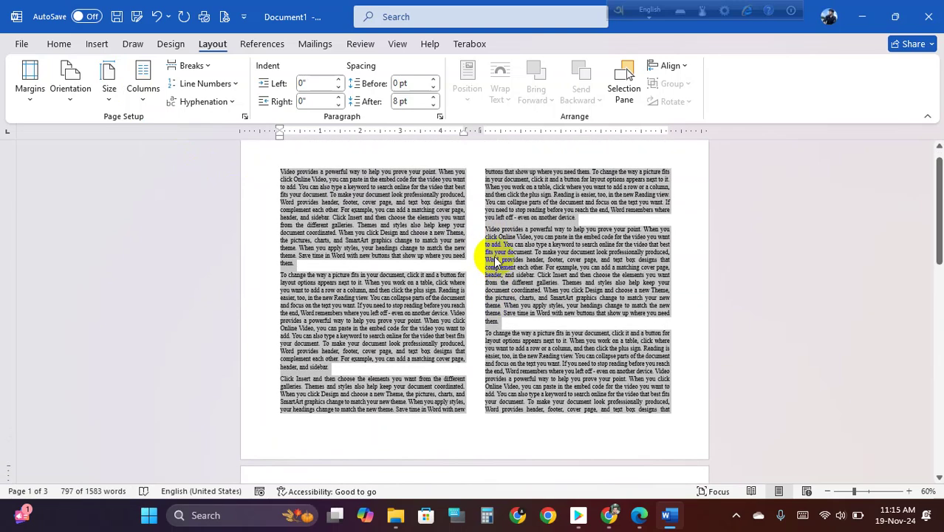
pyautogui.click(478, 216)
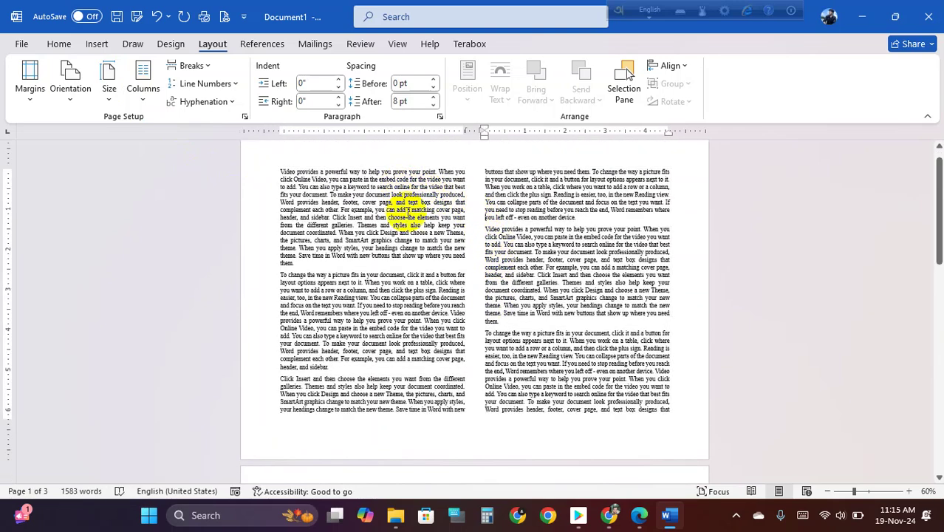
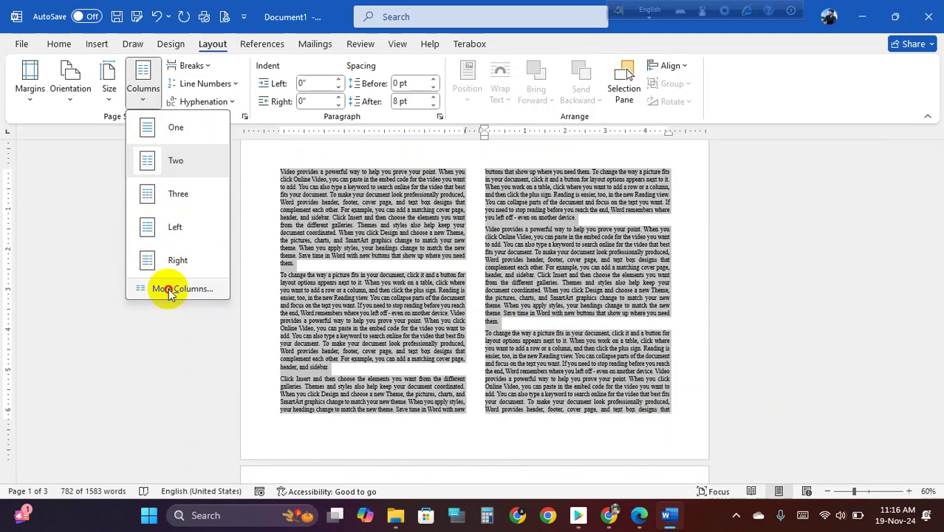
# - In More Columns, turn off equal width and set columns 6" and 3" wide, 0.69" apart
pyautogui.click(167, 291)
pyautogui.moveTo(586, 101); pyautogui.dragTo(478, 83)
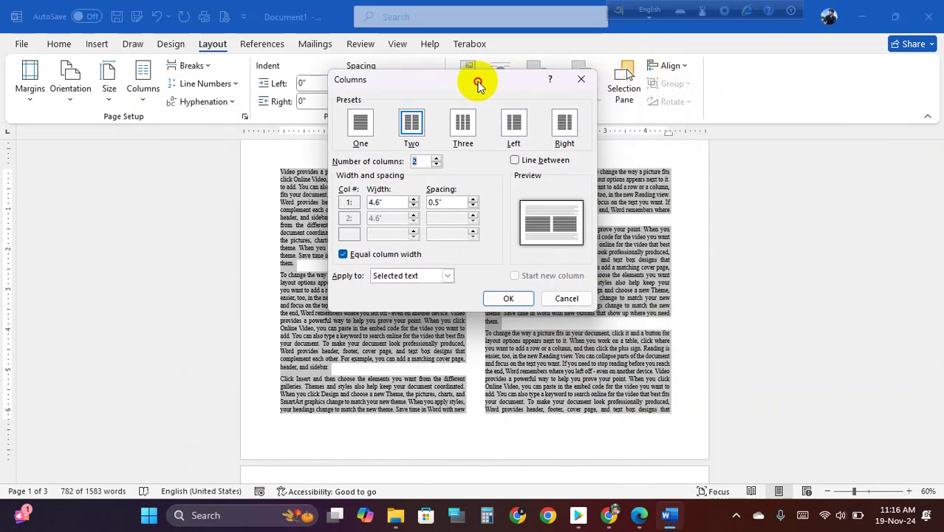
pyautogui.doubleClick(428, 161)
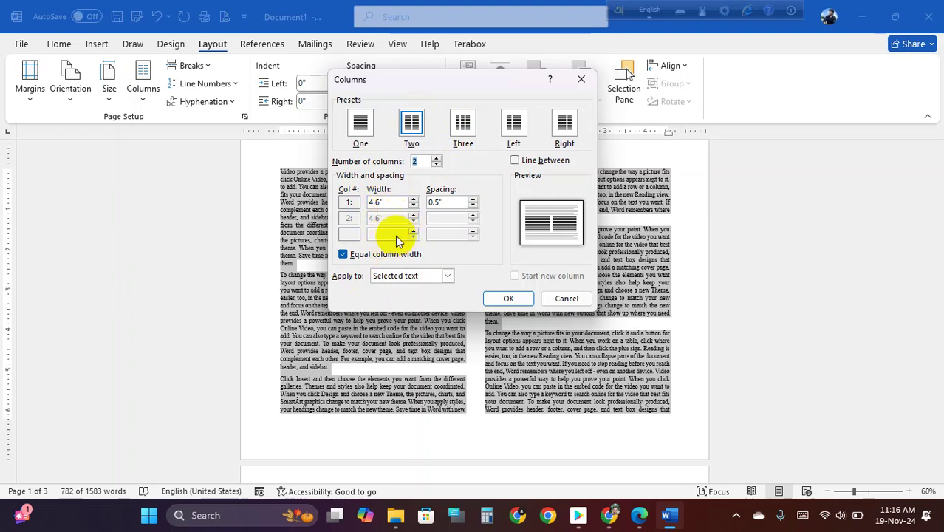
pyautogui.click(343, 255)
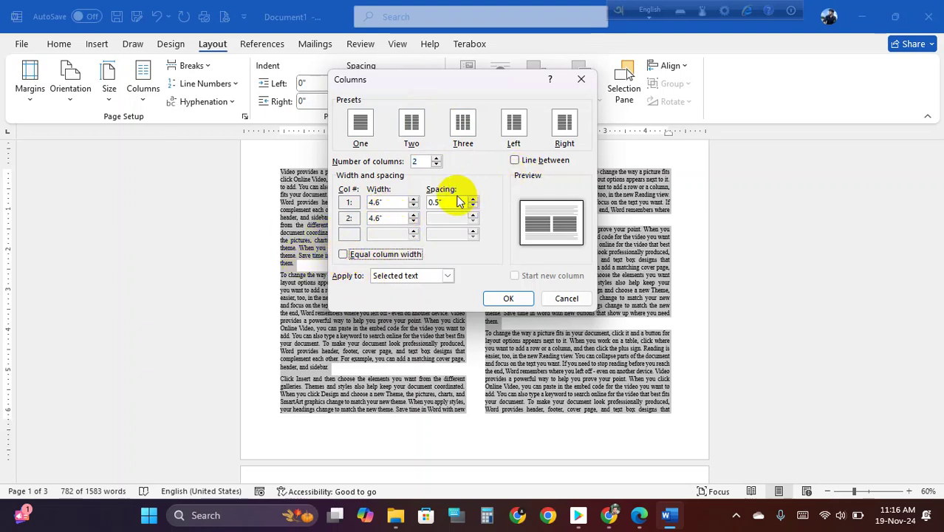
pyautogui.click(413, 201)
pyautogui.click(414, 200)
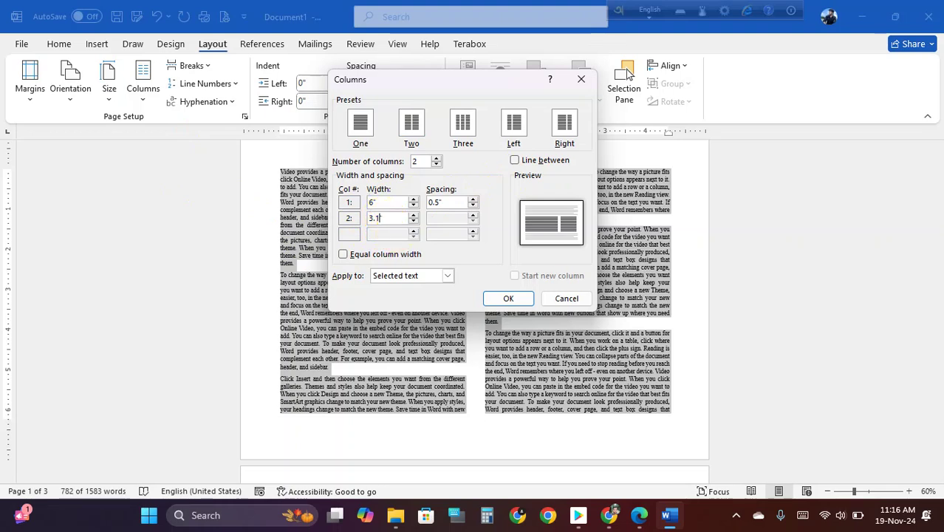
pyautogui.click(387, 203)
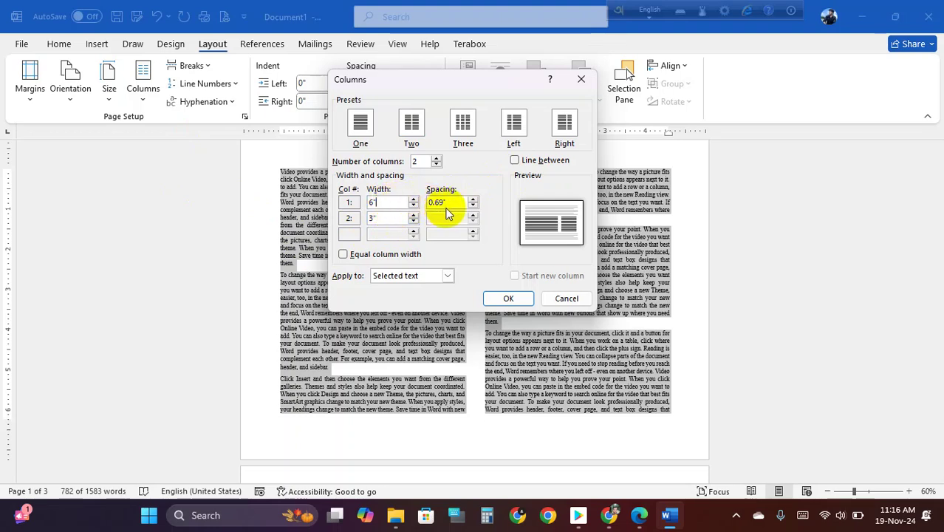
pyautogui.click(385, 201)
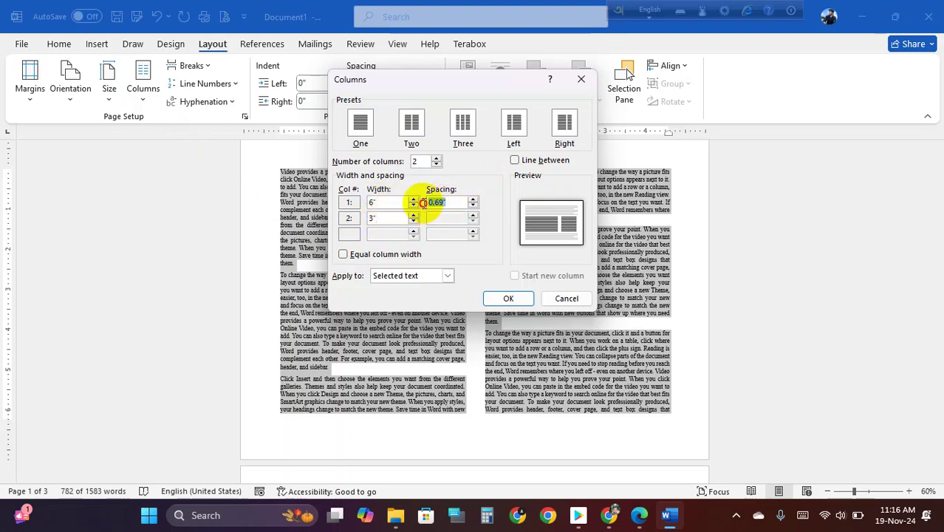
pyautogui.click(509, 298)
# - Deselect the text and review the column layout options without changing them
pyautogui.click(481, 316)
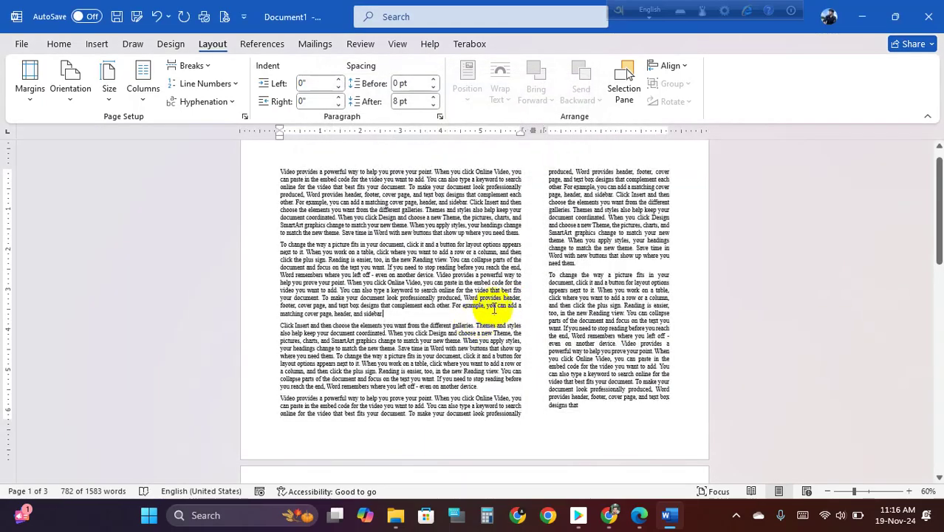
pyautogui.scroll(3, 591, 283)
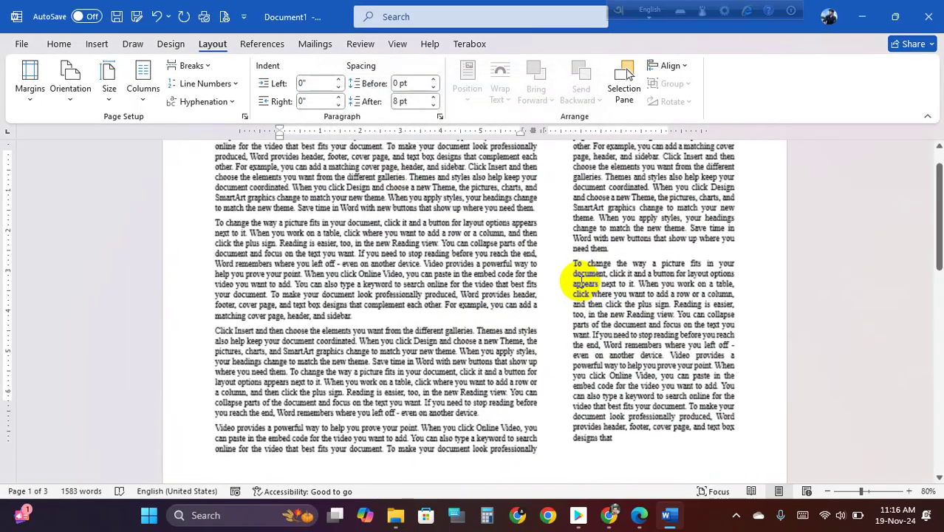
pyautogui.scroll(-1, 580, 283)
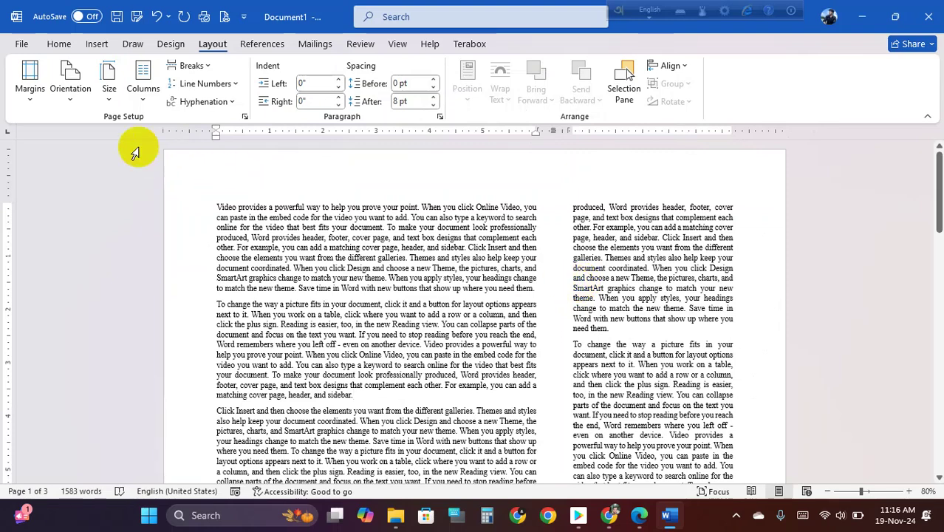
pyautogui.click(143, 94)
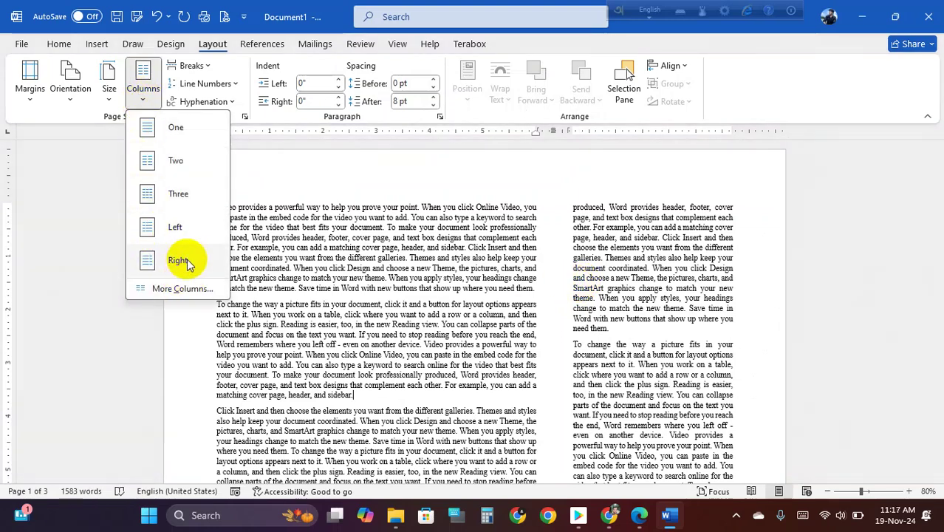
pyautogui.click(292, 278)
# - Change the paper size to A4 and confirm the page stays landscape
pyautogui.click(119, 107)
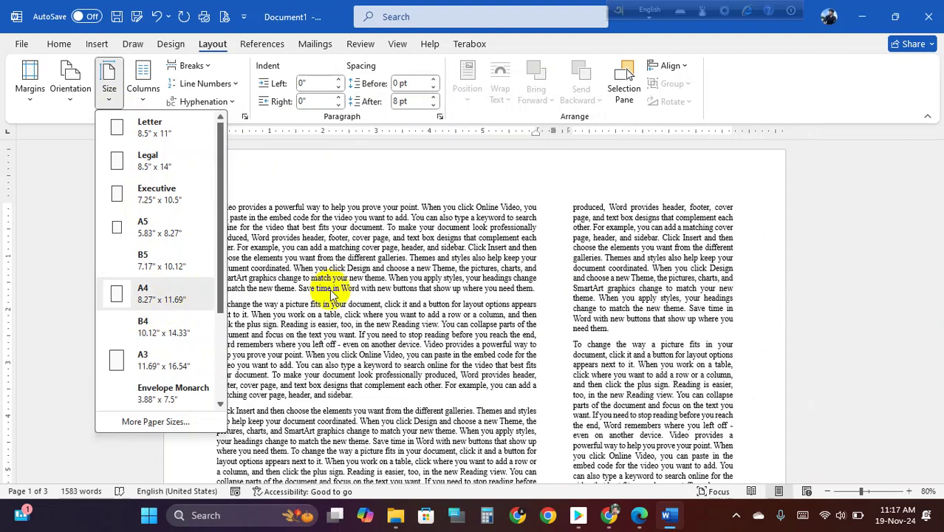
pyautogui.click(168, 292)
pyautogui.click(68, 103)
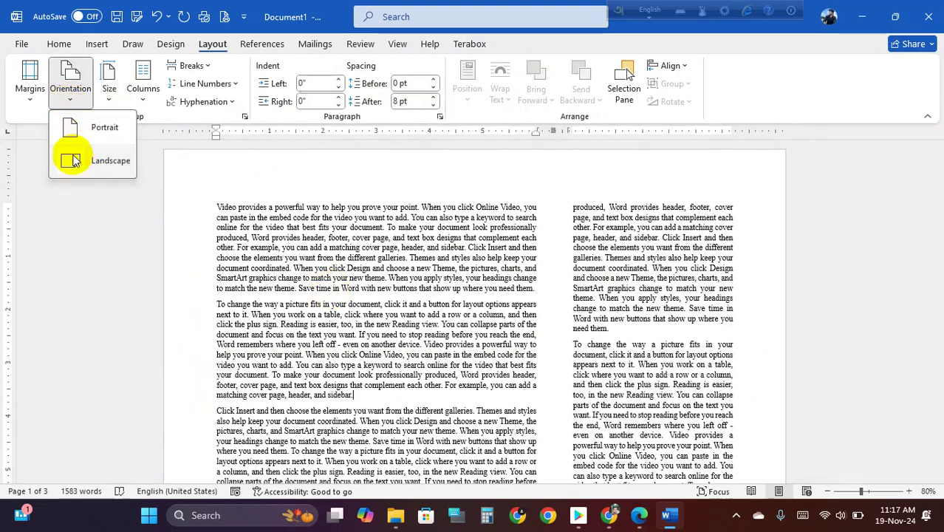
pyautogui.click(232, 211)
# - Place the cursor in the first paragraph and reapply the Two columns layout
pyautogui.click(271, 237)
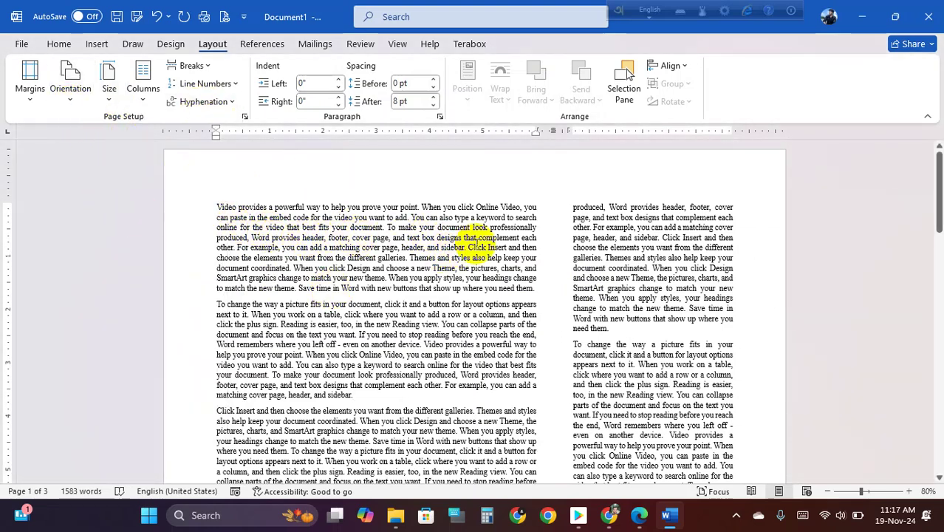
pyautogui.scroll(-3, 480, 241)
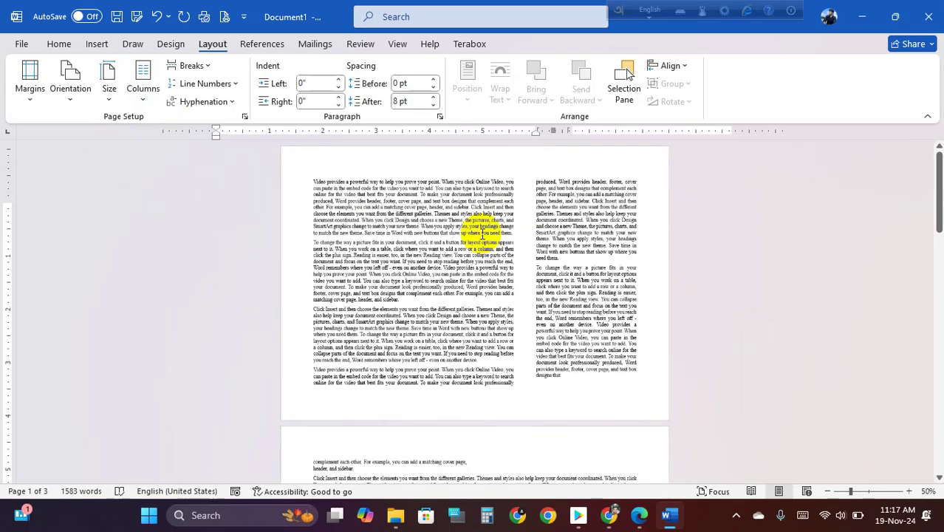
pyautogui.scroll(4, 479, 237)
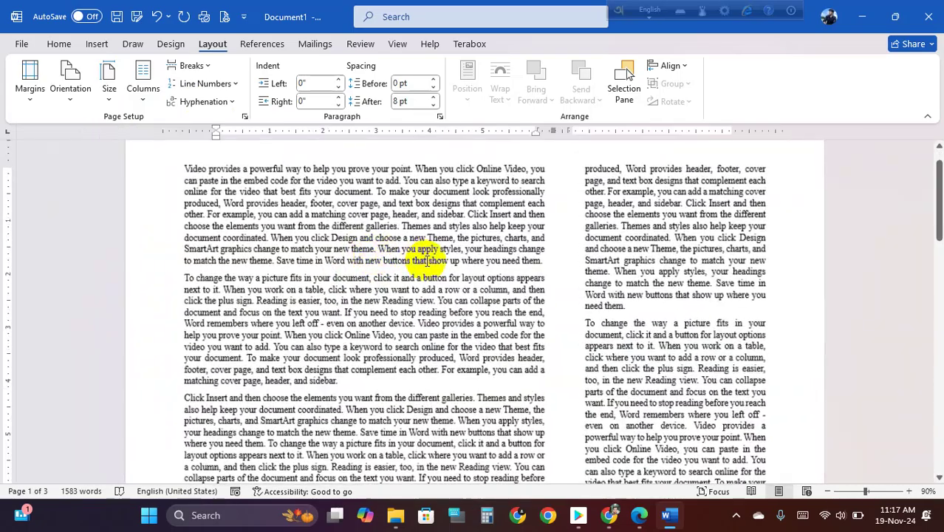
pyautogui.click(140, 95)
pyautogui.click(177, 161)
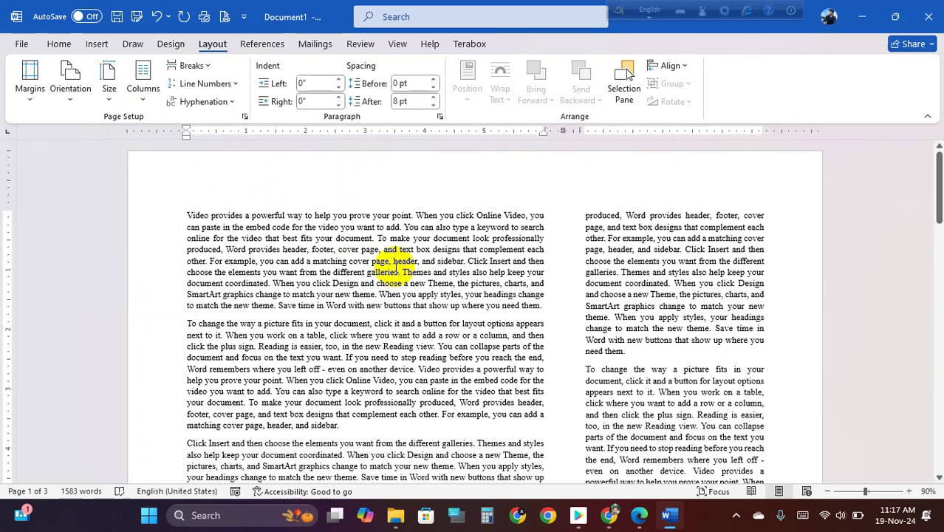
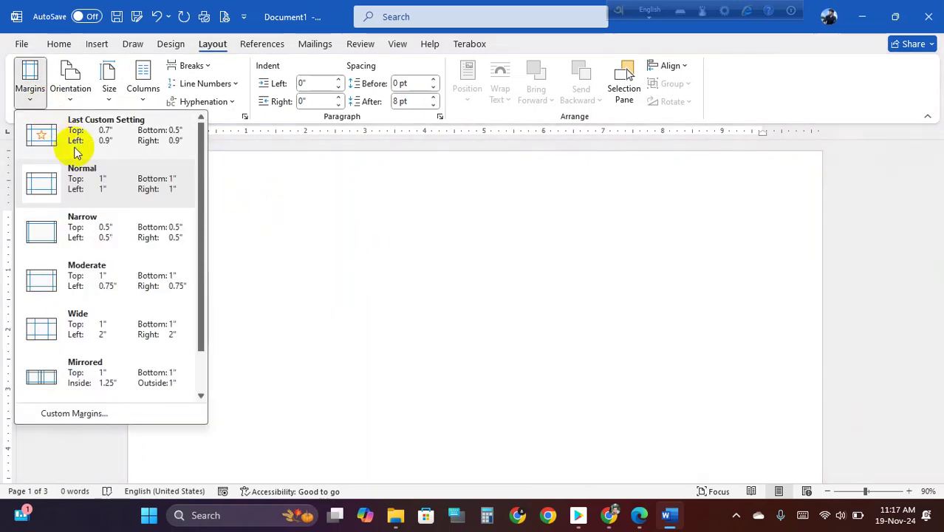
# - Close the Margins presets and put the cursor on the empty page
pyautogui.click(70, 87)
pyautogui.click(105, 125)
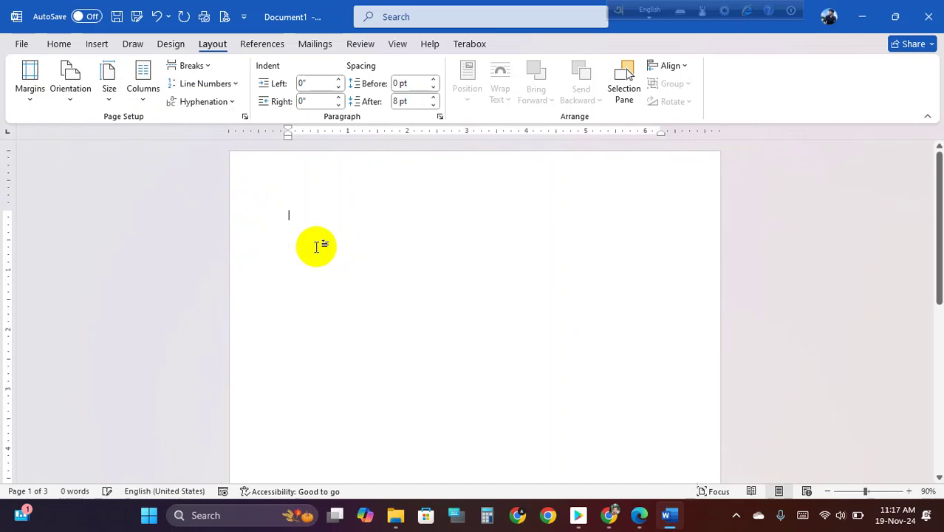
pyautogui.scroll(-4, 343, 238)
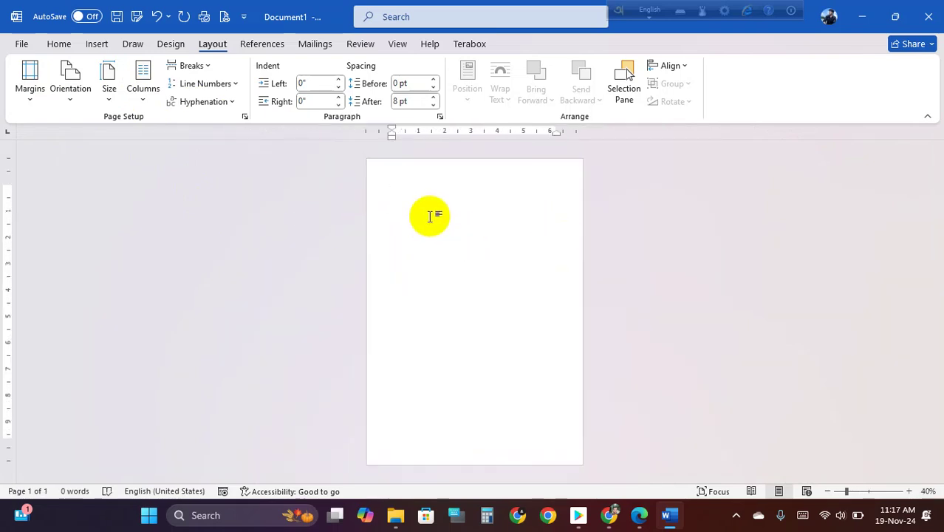
pyautogui.scroll(1, 430, 215)
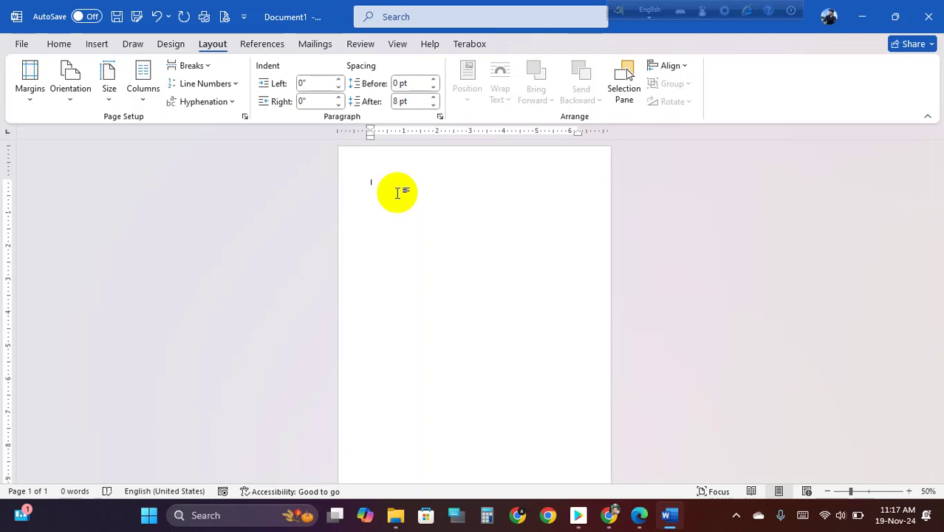
pyautogui.click(94, 46)
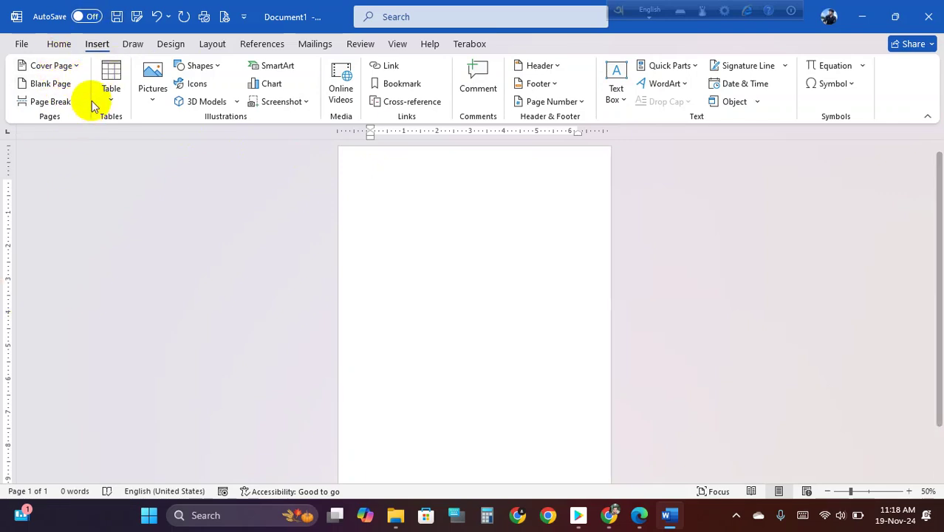
pyautogui.click(214, 45)
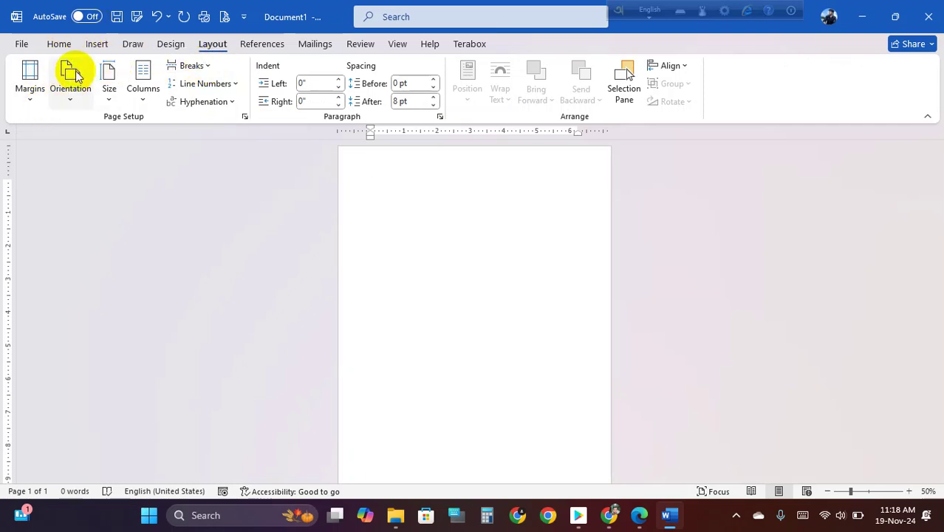
pyautogui.click(94, 44)
pyautogui.click(47, 101)
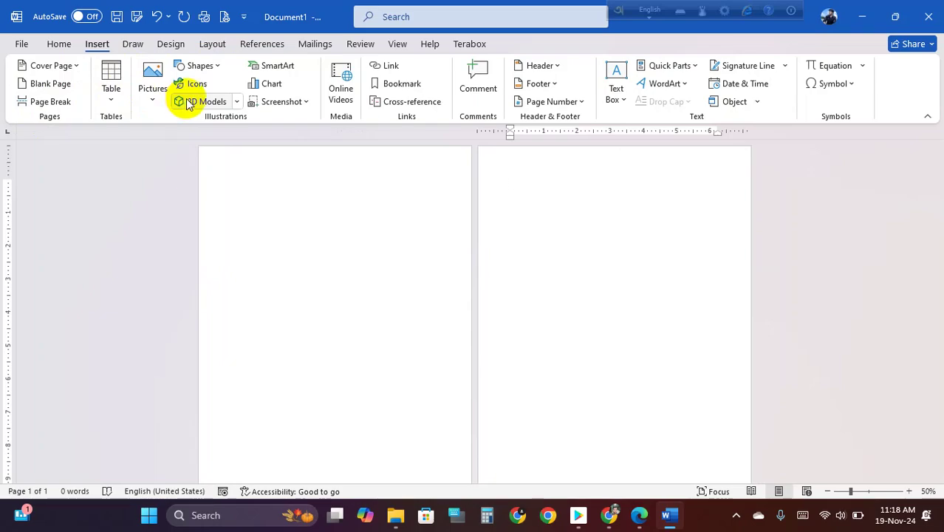
pyautogui.press('BackSpace')
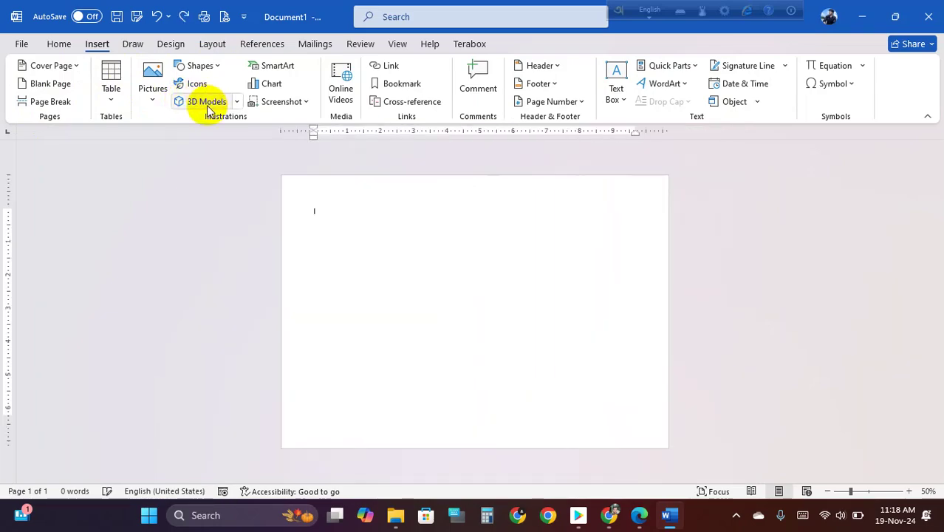
pyautogui.hotkey('ctrl', 'z')
pyautogui.hotkey('ctrl', 'z')
pyautogui.hotkey('ctrl', 'z')
pyautogui.hotkey('ctrl', 'z')
pyautogui.hotkey('ctrl', 'z')
pyautogui.hotkey('ctrl', 'z')
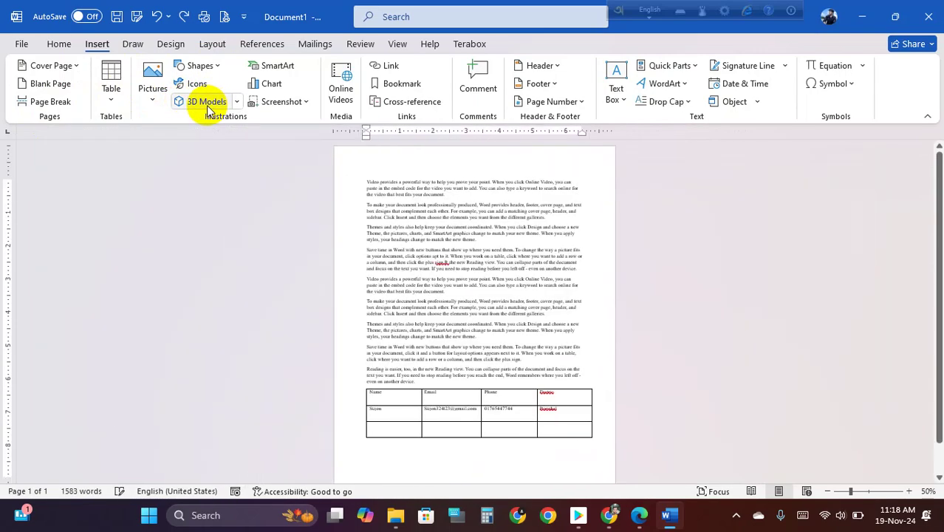
pyautogui.hotkey('ctrl', 'z')
pyautogui.hotkey('ctrl', 'z')
pyautogui.hotkey('ctrl', 'z')
pyautogui.hotkey('ctrl', 'z')
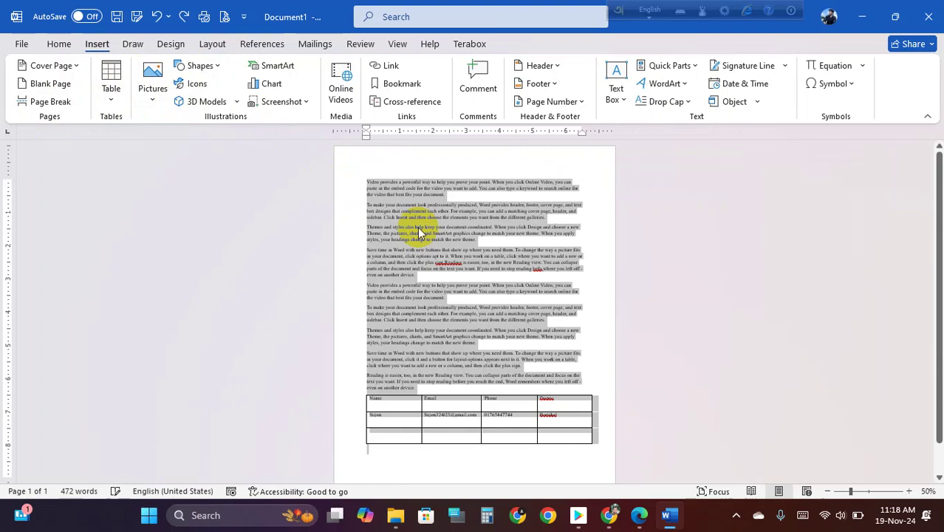
pyautogui.hotkey('ctrl', 'z')
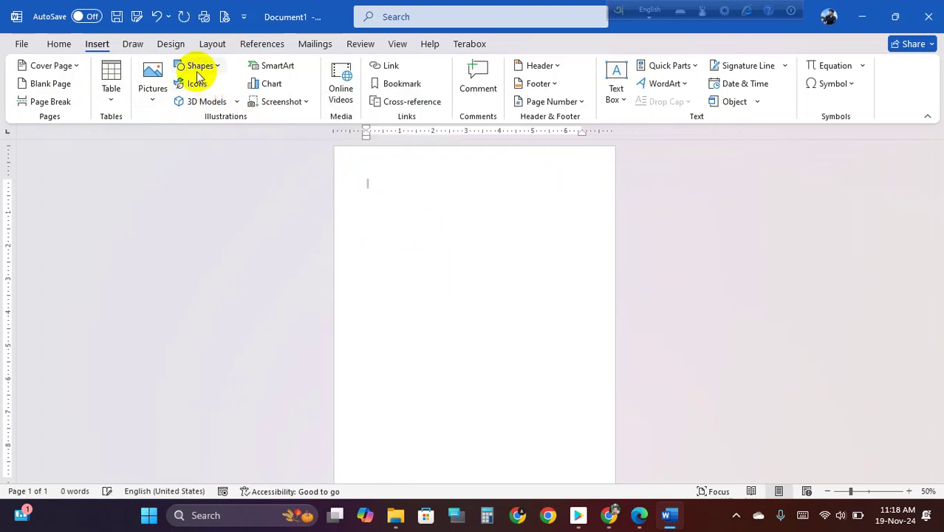
pyautogui.click(210, 45)
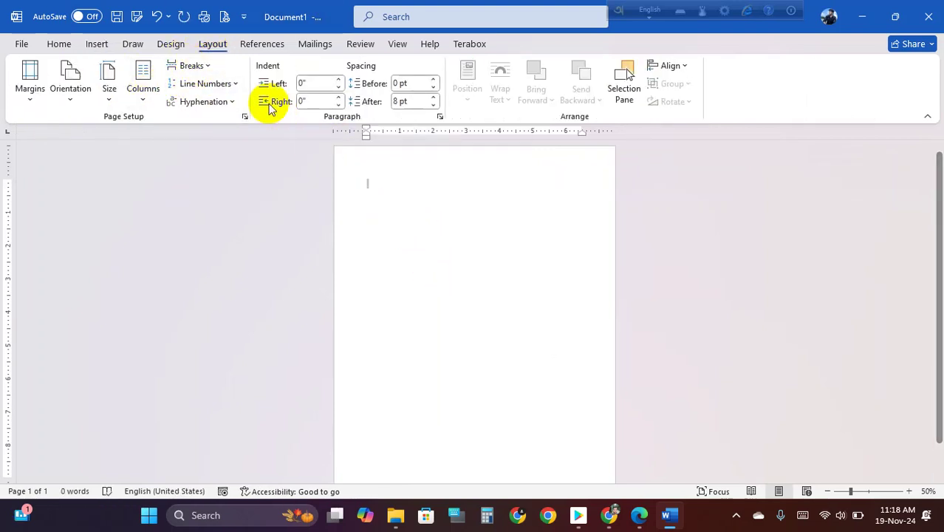
# - Look through the Layout > Breaks options and close the list without inserting a break
pyautogui.click(208, 66)
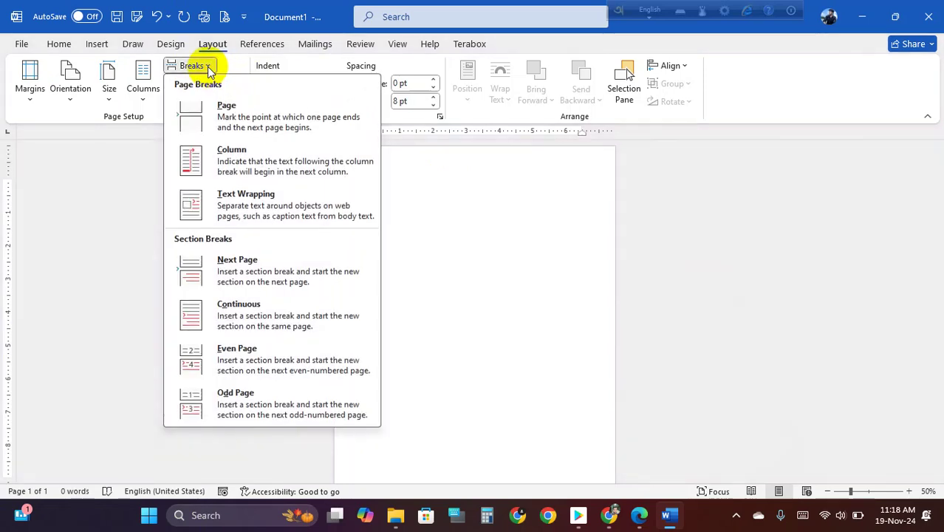
pyautogui.click(208, 66)
pyautogui.click(209, 66)
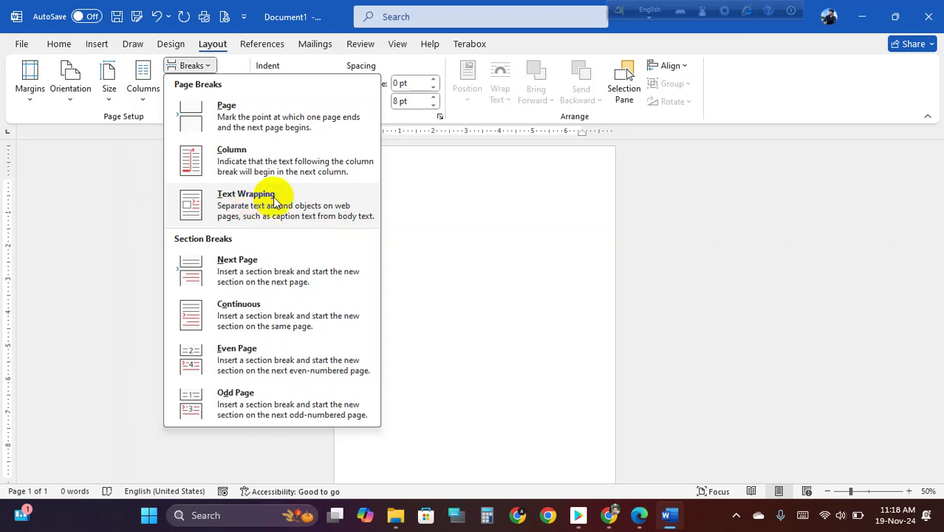
pyautogui.click(431, 196)
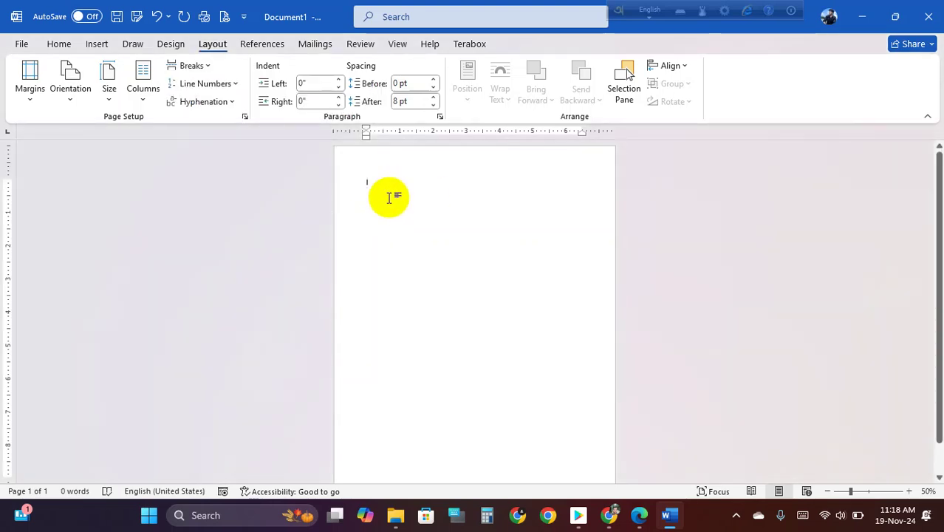
# - Complete the =rand(10,10) formula and press Enter to generate sample paragraphs
pyautogui.write('=')
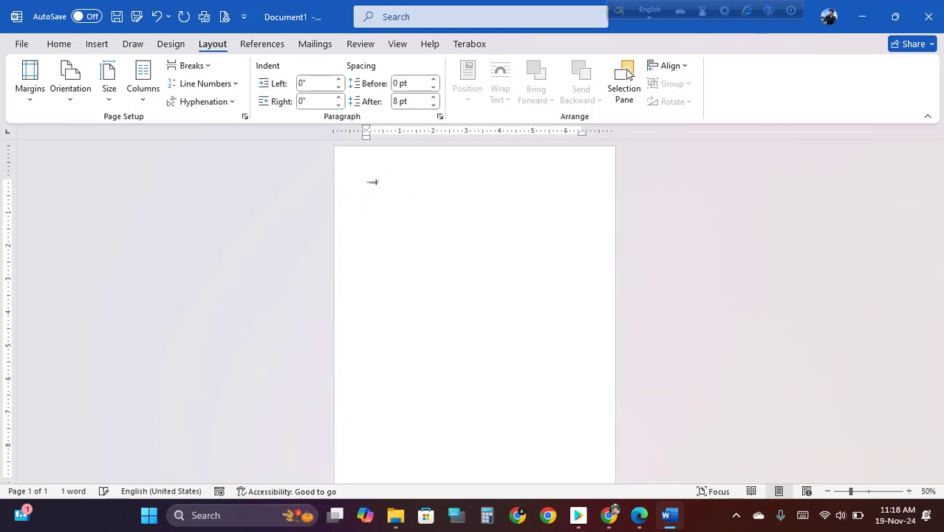
pyautogui.write('=')
pyautogui.click(389, 198)
pyautogui.write(')')
pyautogui.press('Return')
pyautogui.scroll(6, 390, 196)
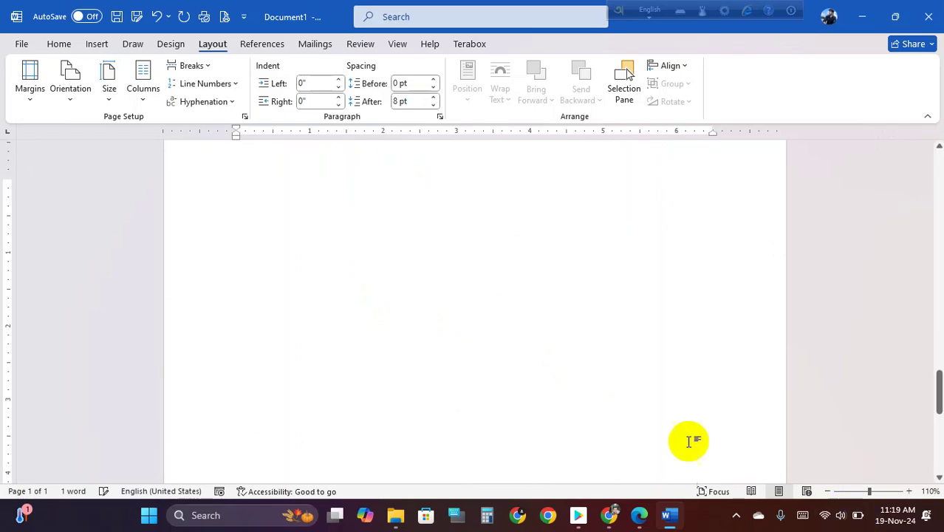
pyautogui.scroll(8, 480, 340)
pyautogui.scroll(20, 473, 288)
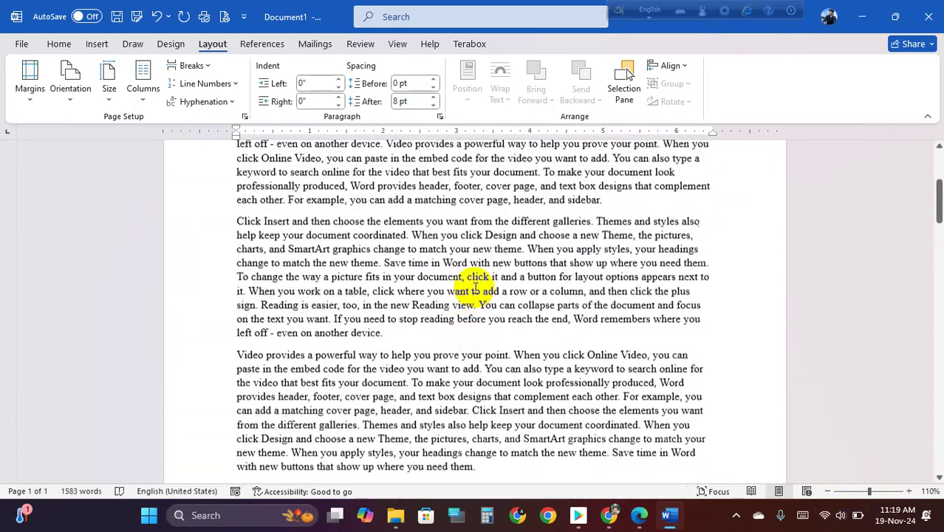
pyautogui.scroll(-3, 425, 331)
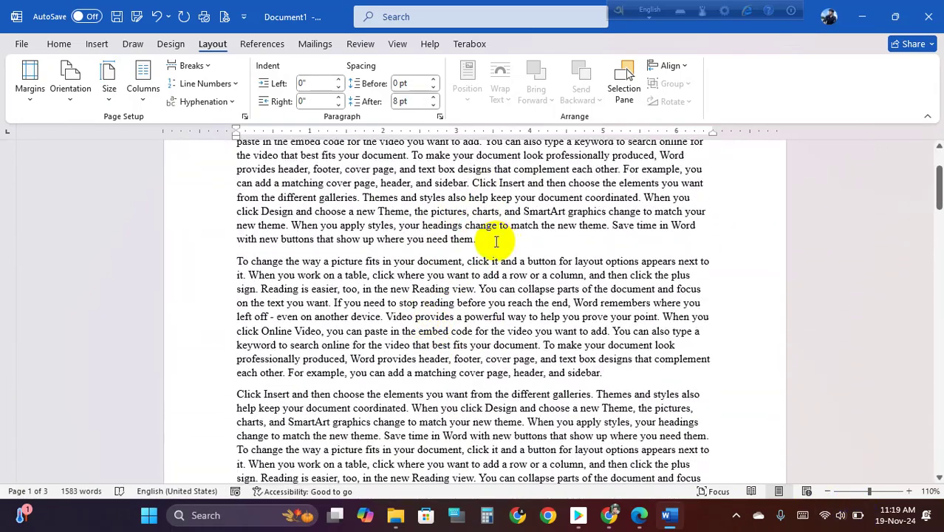
# - Add and then remove an empty paragraph after "where you need them."
pyautogui.click(478, 239)
pyautogui.press('Return')
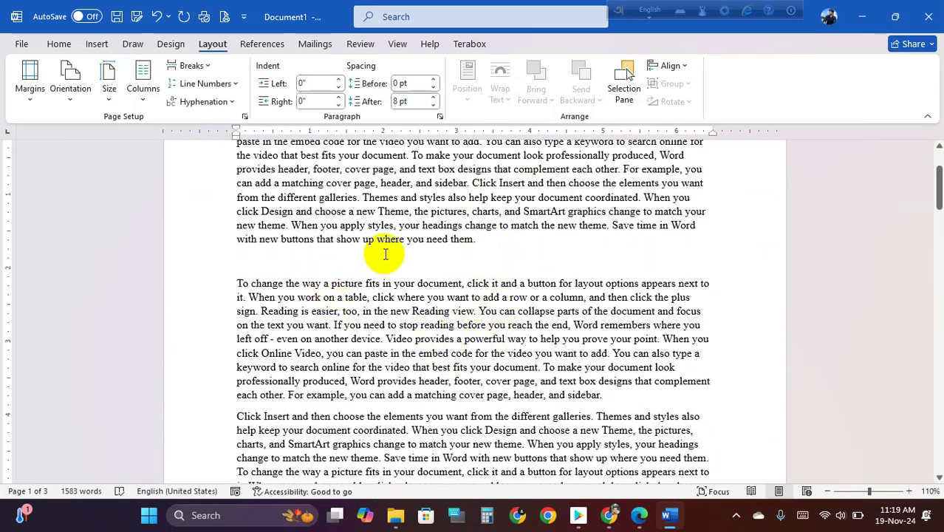
pyautogui.press('BackSpace')
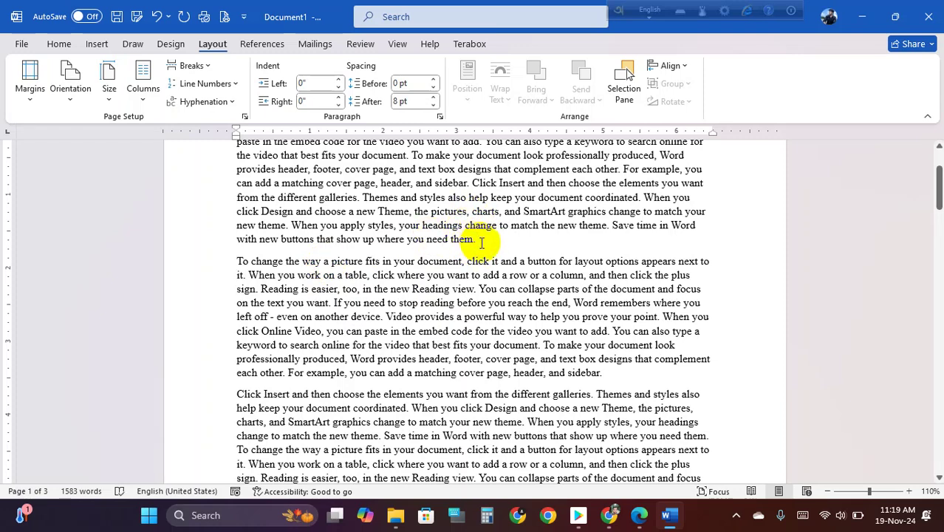
pyautogui.click(97, 43)
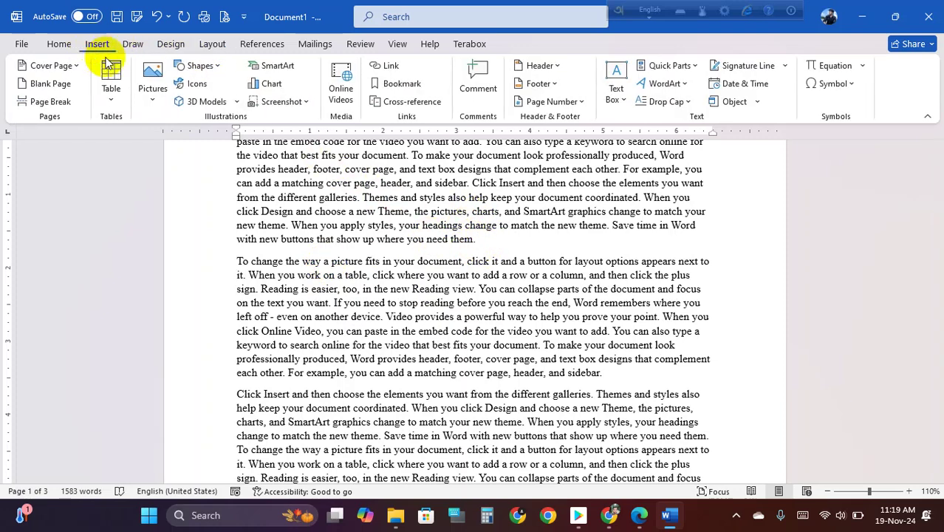
# - Insert M. Ali Logo.png from this device and drag it into the line ending "need them."
pyautogui.click(151, 111)
pyautogui.click(185, 143)
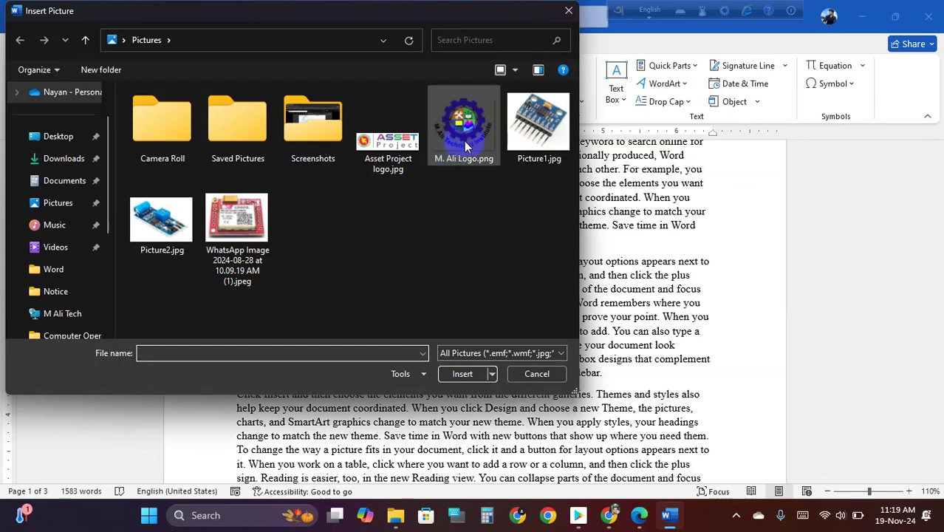
pyautogui.click(470, 132)
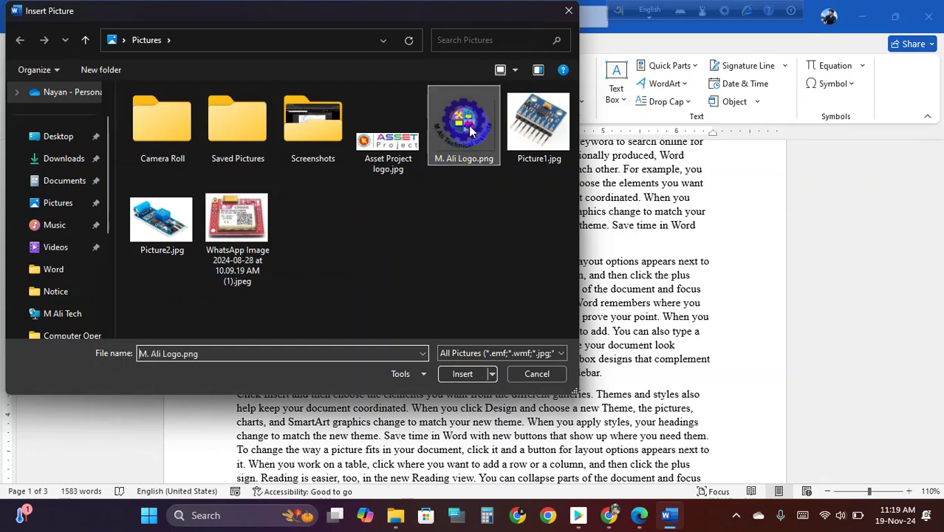
pyautogui.click(461, 374)
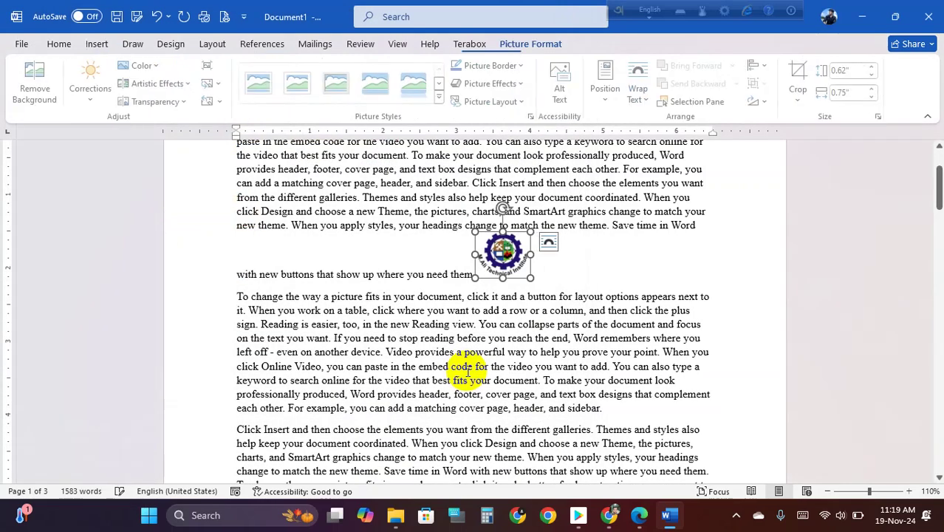
pyautogui.moveTo(501, 257); pyautogui.dragTo(449, 253)
pyautogui.click(532, 244)
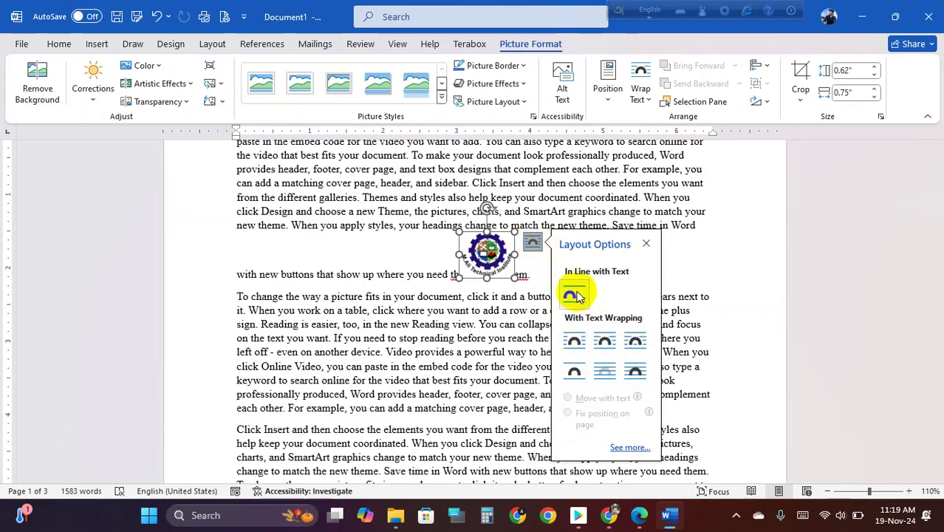
# - Try Square, Tight, Through and Top and Bottom wrapping while moving the logo between paragraphs
pyautogui.click(576, 342)
pyautogui.moveTo(488, 263); pyautogui.dragTo(459, 308)
pyautogui.moveTo(449, 330); pyautogui.dragTo(443, 291)
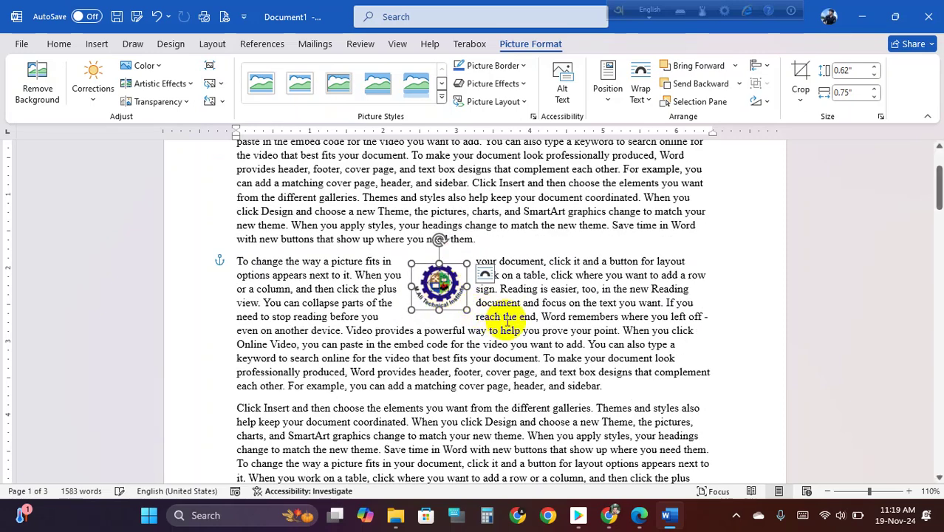
pyautogui.click(485, 274)
pyautogui.click(556, 375)
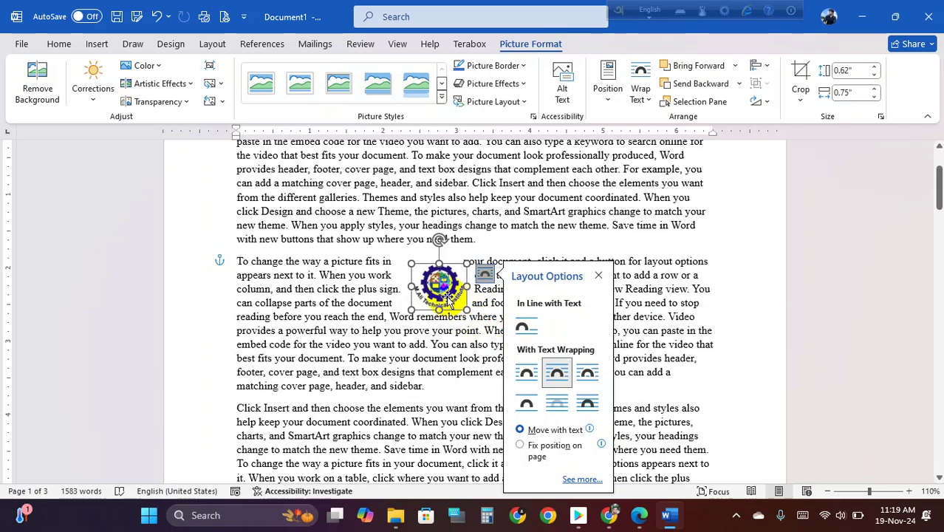
pyautogui.moveTo(447, 290); pyautogui.dragTo(459, 312)
pyautogui.click(500, 304)
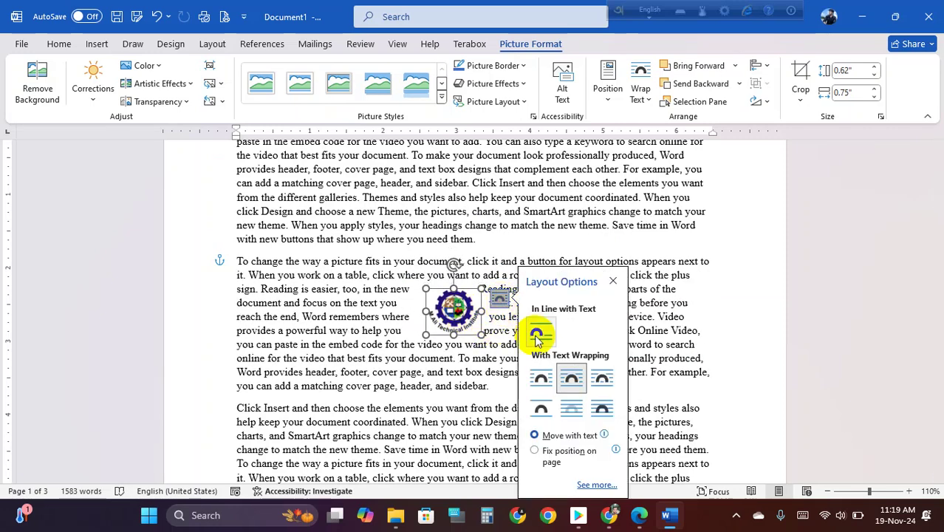
pyautogui.click(601, 384)
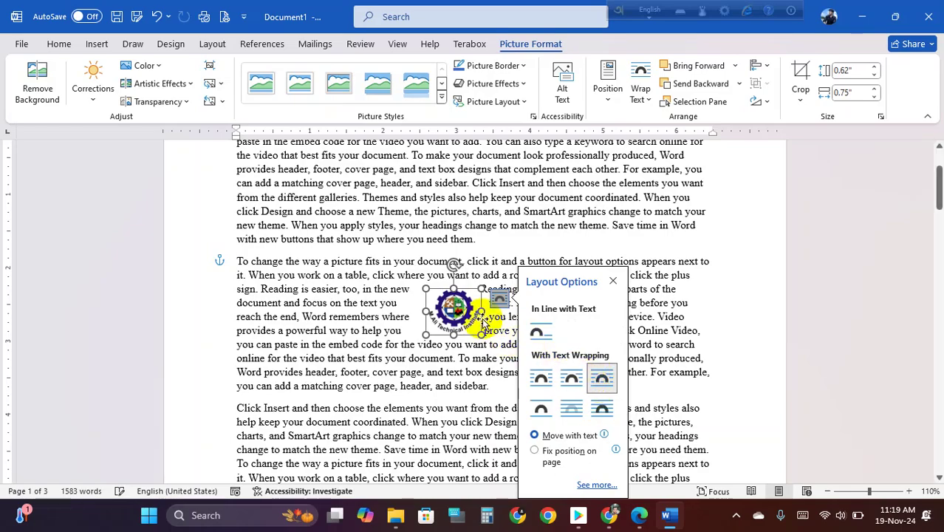
pyautogui.click(540, 410)
pyautogui.moveTo(447, 313); pyautogui.dragTo(432, 293)
# - Try Behind Text and In Front of Text, then settle on Square wrapping and raise the logo
pyautogui.click(488, 275)
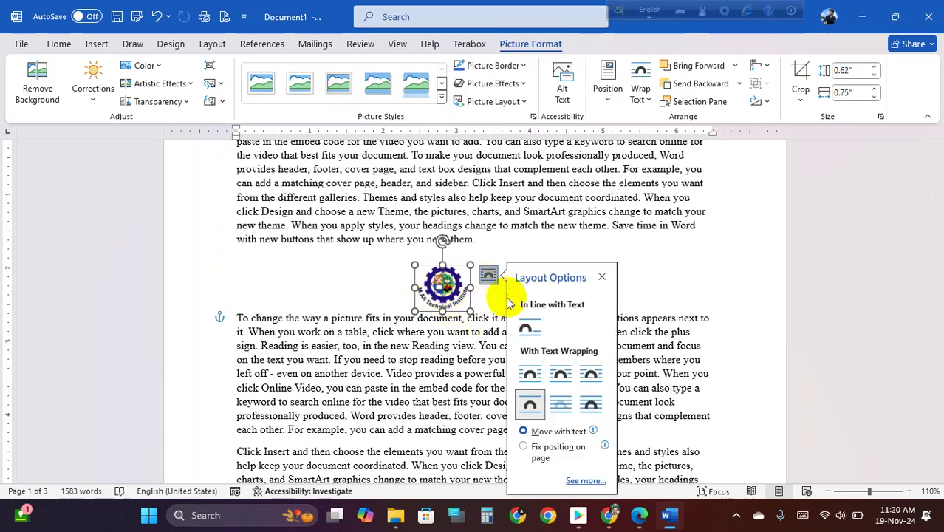
pyautogui.click(561, 403)
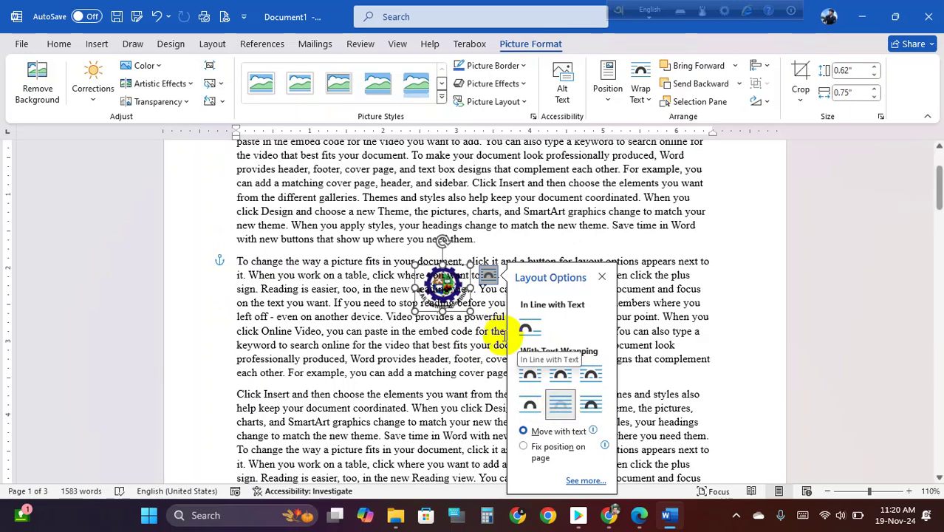
pyautogui.click(487, 276)
pyautogui.click(487, 275)
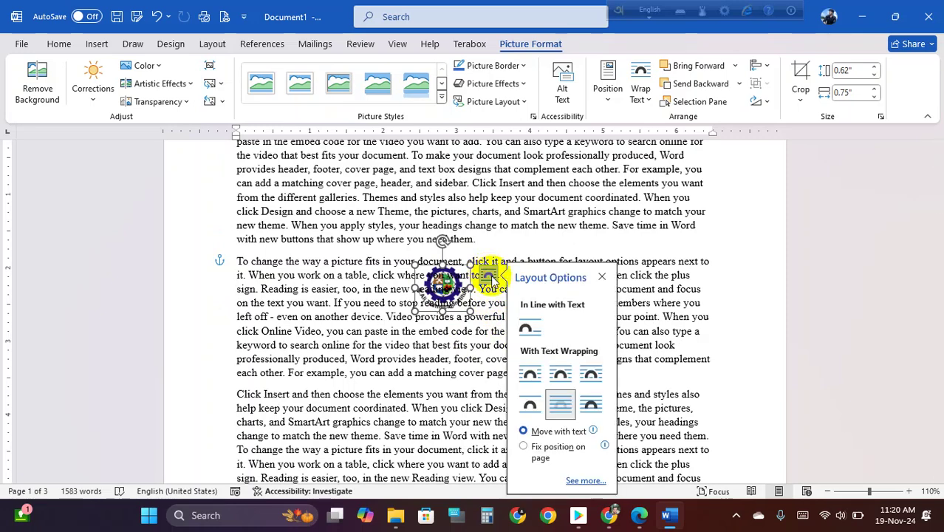
pyautogui.click(595, 406)
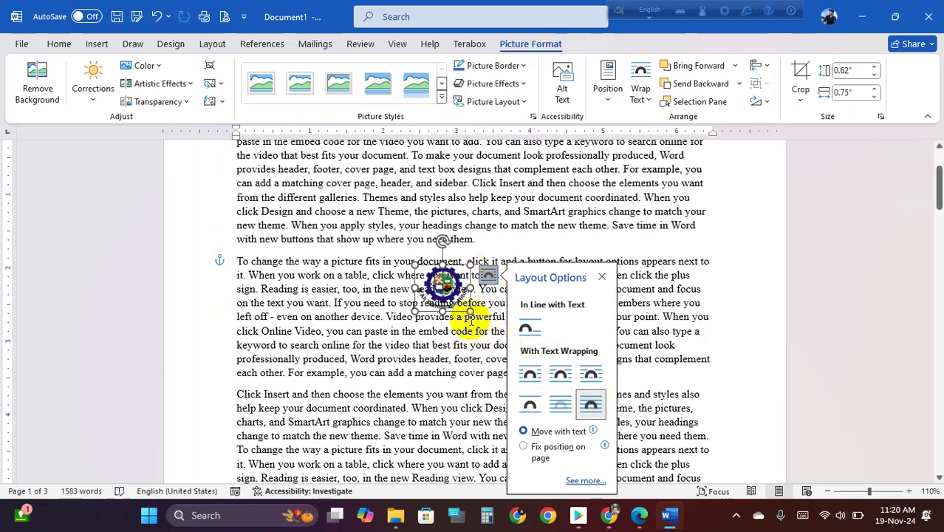
pyautogui.moveTo(439, 285); pyautogui.dragTo(472, 301)
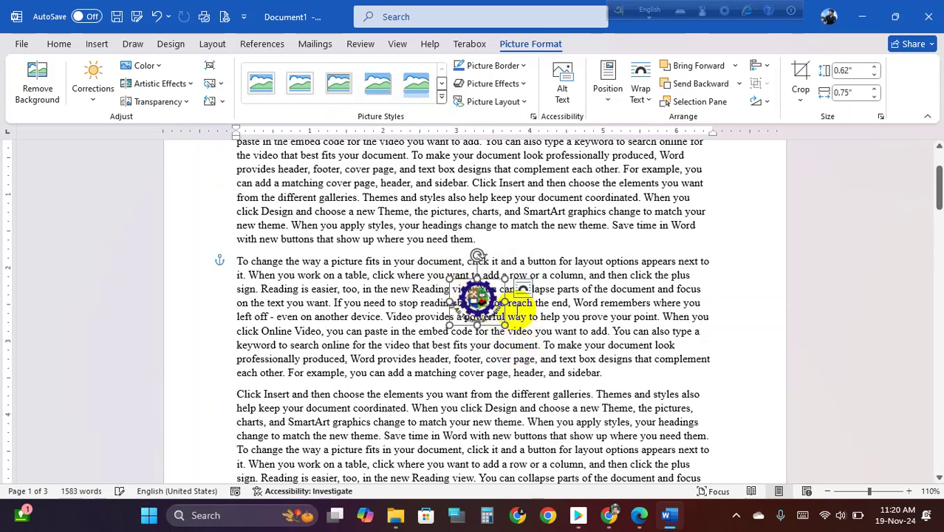
pyautogui.click(523, 288)
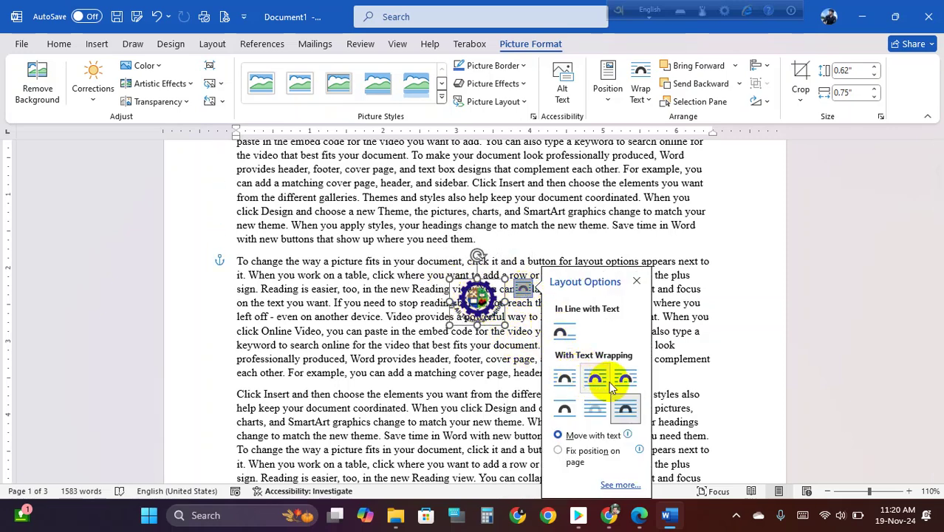
pyautogui.click(565, 378)
pyautogui.moveTo(479, 300); pyautogui.dragTo(470, 248)
# - Delete the logo picture and insert a column break from Layout > Breaks
pyautogui.press('Delete')
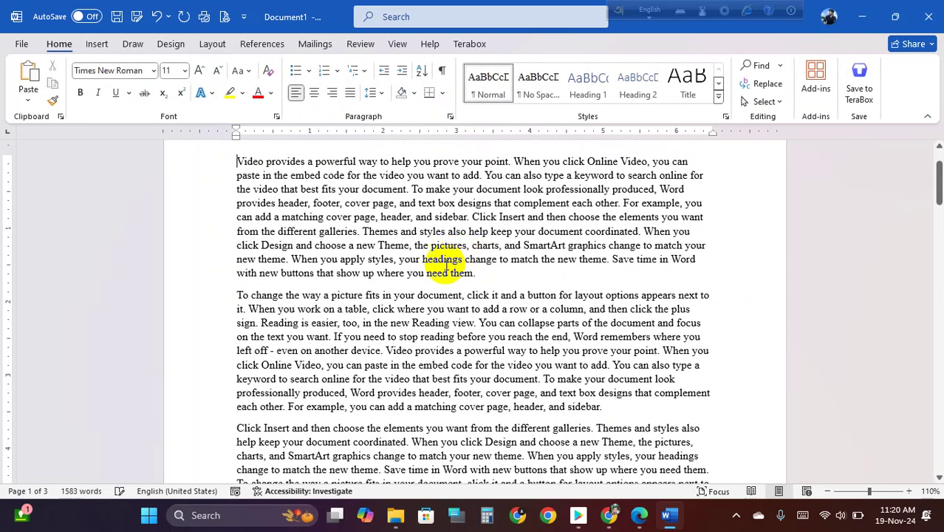
pyautogui.click(213, 44)
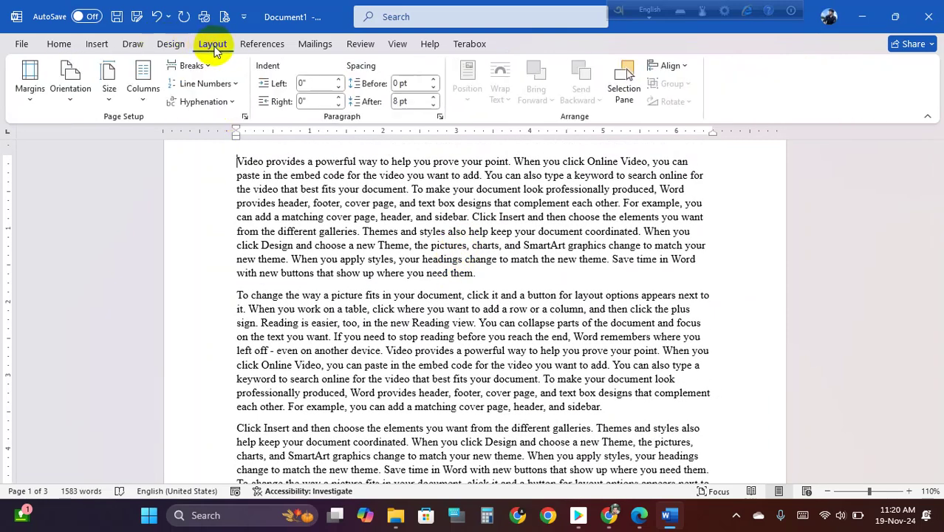
pyautogui.click(191, 65)
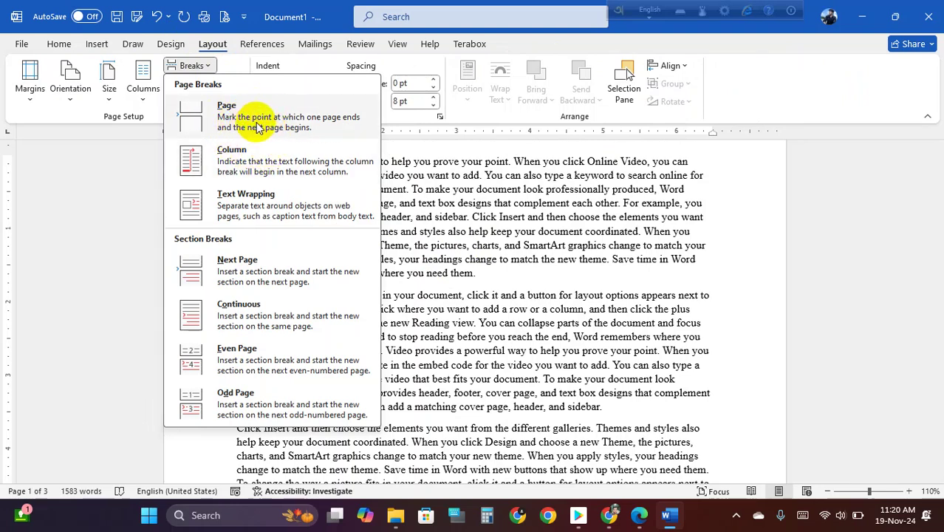
pyautogui.click(260, 161)
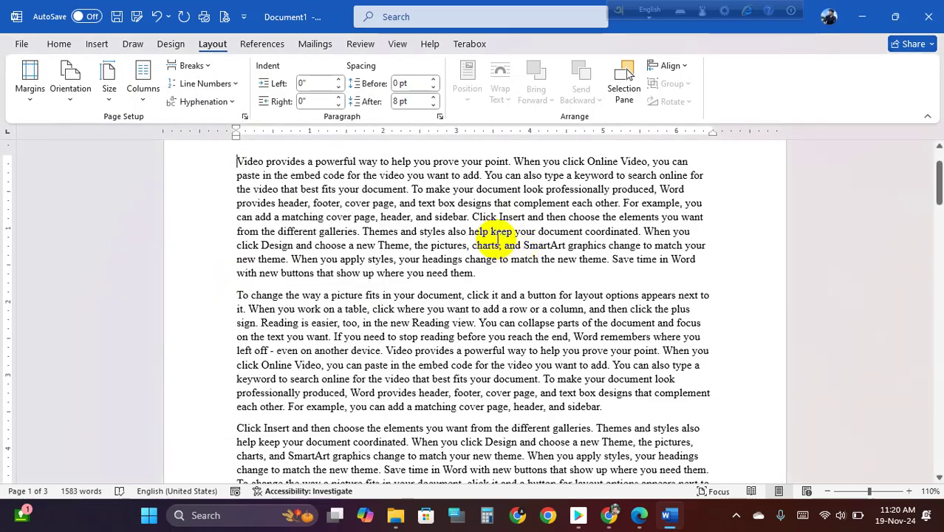
pyautogui.scroll(-6, 492, 244)
pyautogui.scroll(-4, 496, 238)
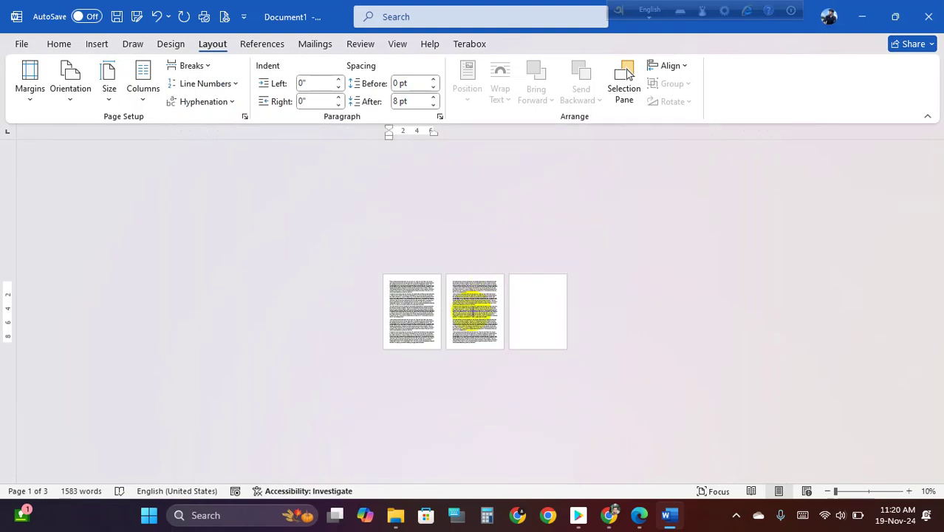
pyautogui.scroll(2, 468, 310)
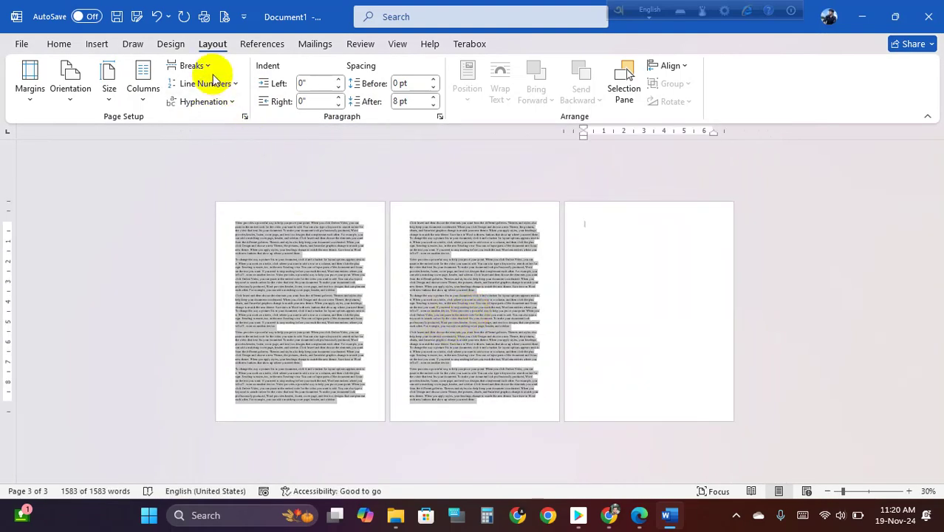
# - Apply the Two columns layout to the document
pyautogui.click(144, 100)
pyautogui.click(178, 161)
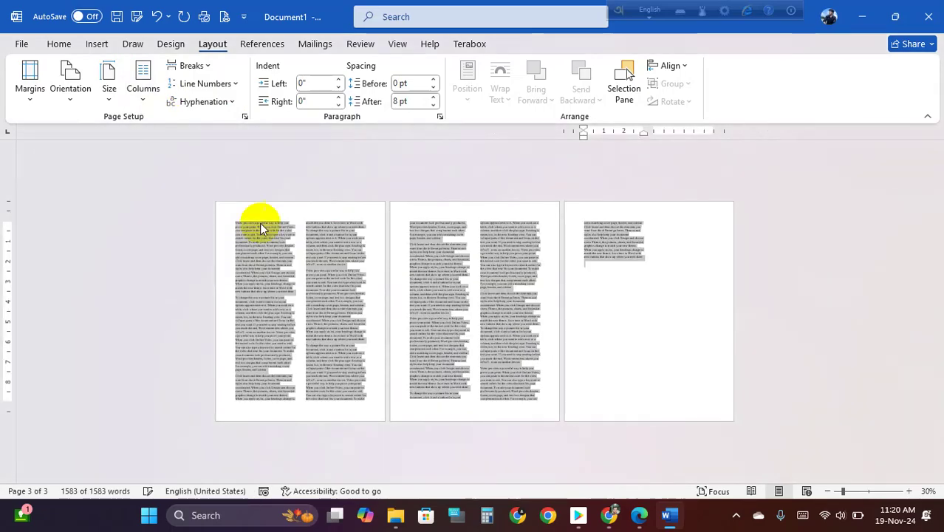
pyautogui.click(314, 280)
pyautogui.scroll(5, 318, 277)
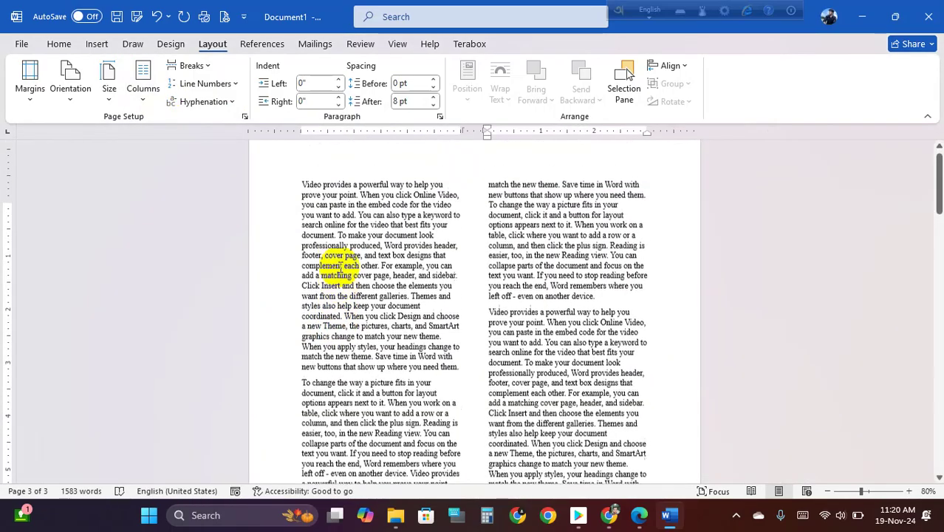
pyautogui.scroll(-10, 405, 259)
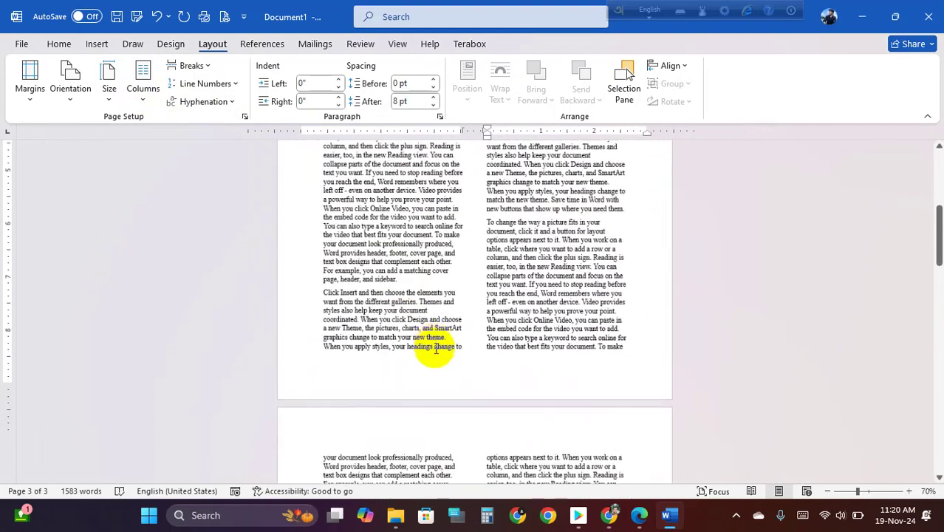
pyautogui.scroll(-1, 458, 339)
pyautogui.click(256, 351)
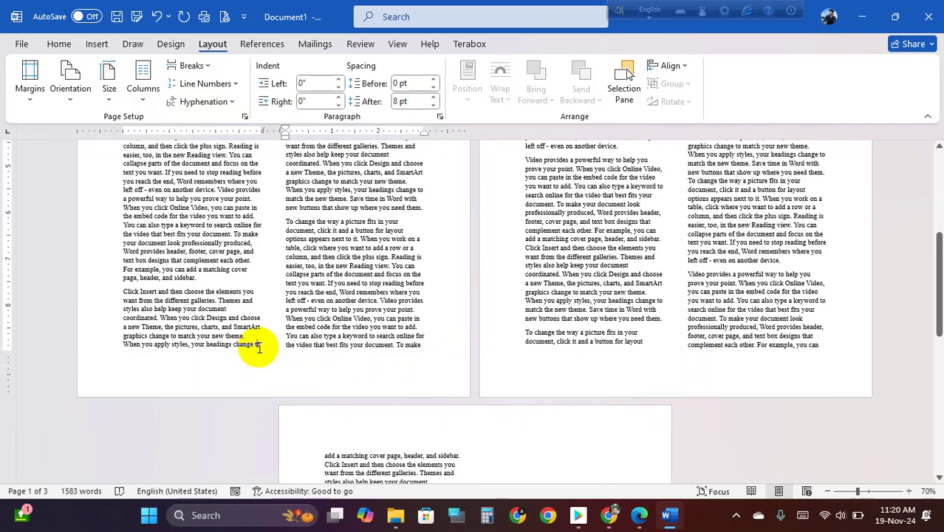
pyautogui.scroll(5, 369, 273)
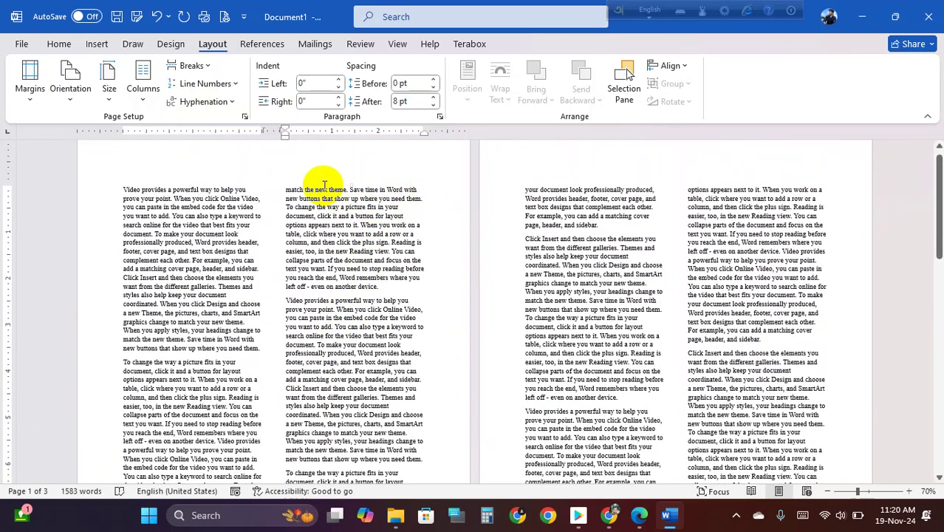
# - Select the whole document with Ctrl+A and justify it with Ctrl+J
pyautogui.moveTo(285, 189); pyautogui.dragTo(373, 189)
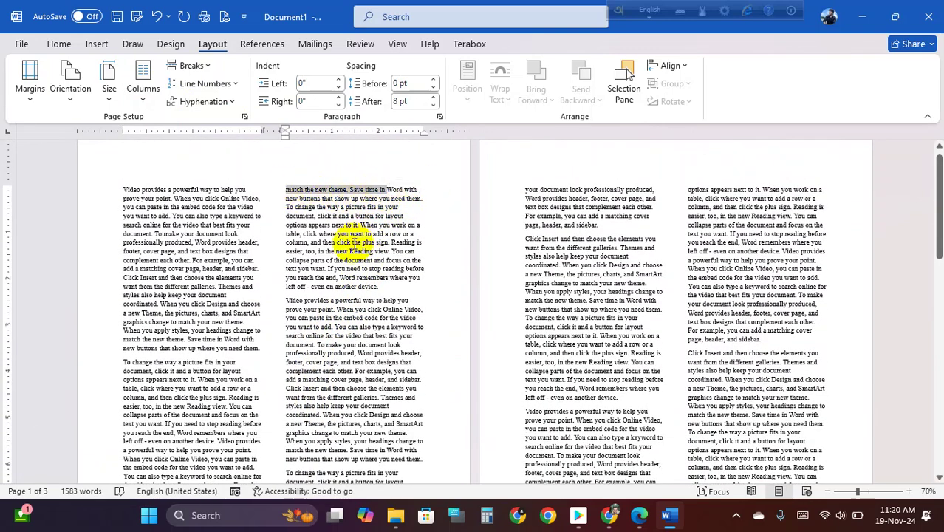
pyautogui.hotkey('ctrl', 'a')
pyautogui.hotkey('ctrl', 'j')
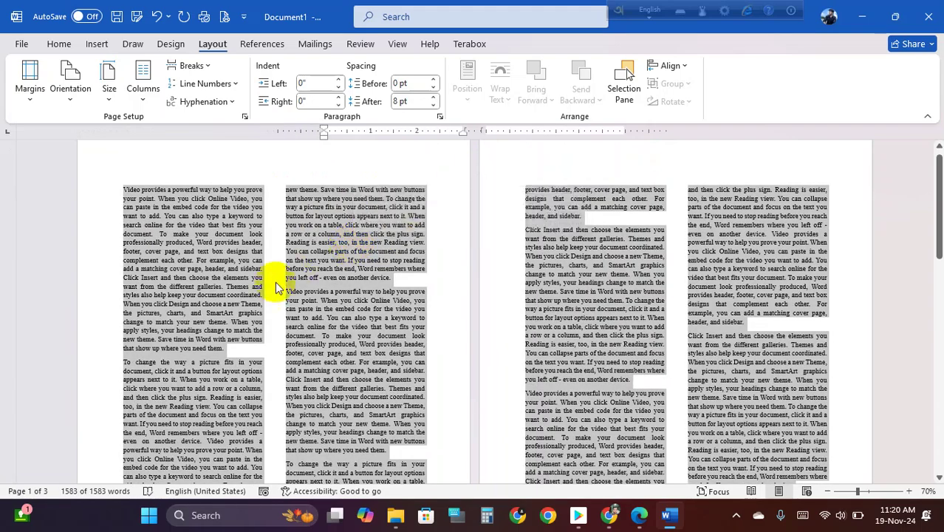
pyautogui.click(250, 288)
pyautogui.scroll(-1, 252, 291)
pyautogui.scroll(-2, 252, 289)
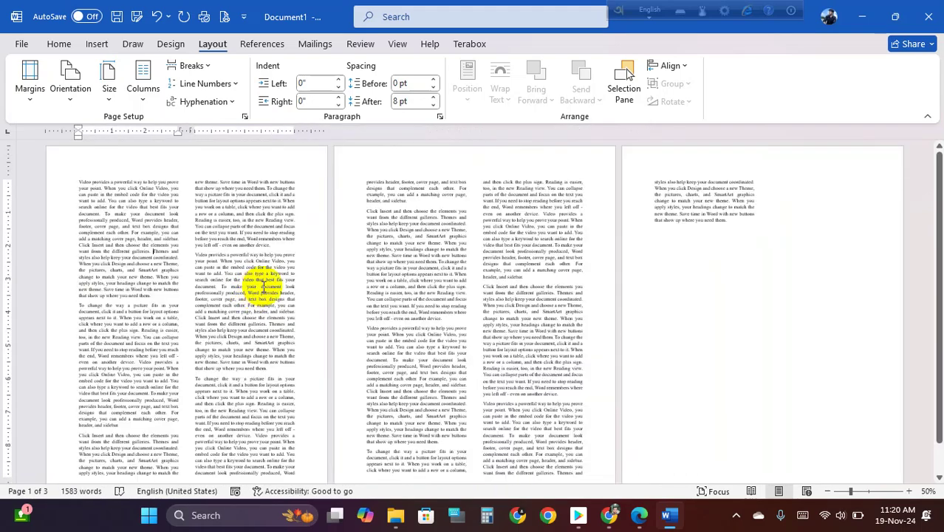
pyautogui.press('super+shift+s')
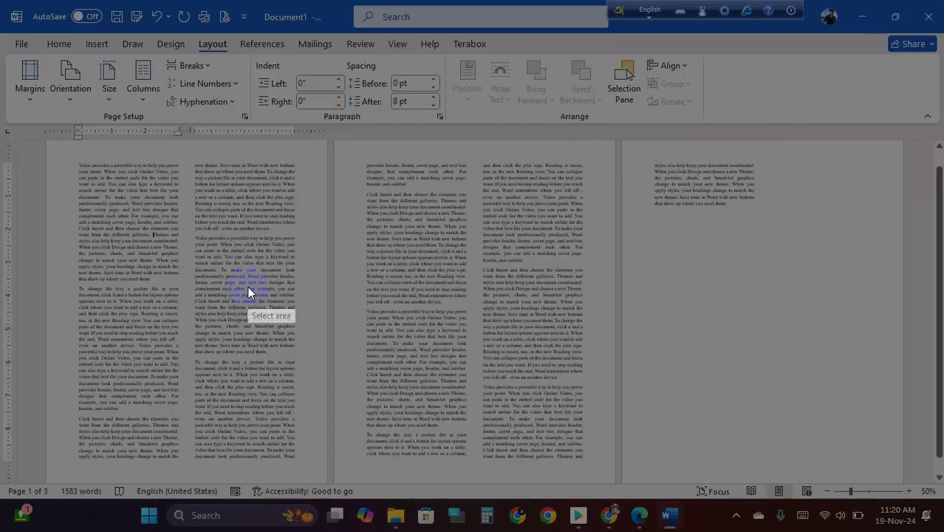
pyautogui.moveTo(8, 114); pyautogui.dragTo(923, 529)
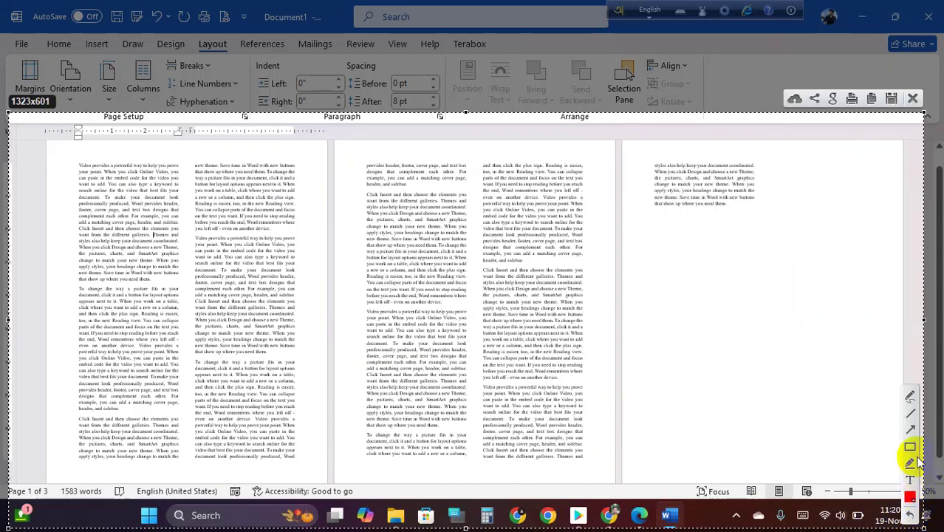
pyautogui.moveTo(46, 138)
pyautogui.mouseDown()
pyautogui.moveTo(118, 181)
pyautogui.moveTo(320, 418)
pyautogui.moveTo(331, 479)
pyautogui.mouseUp()
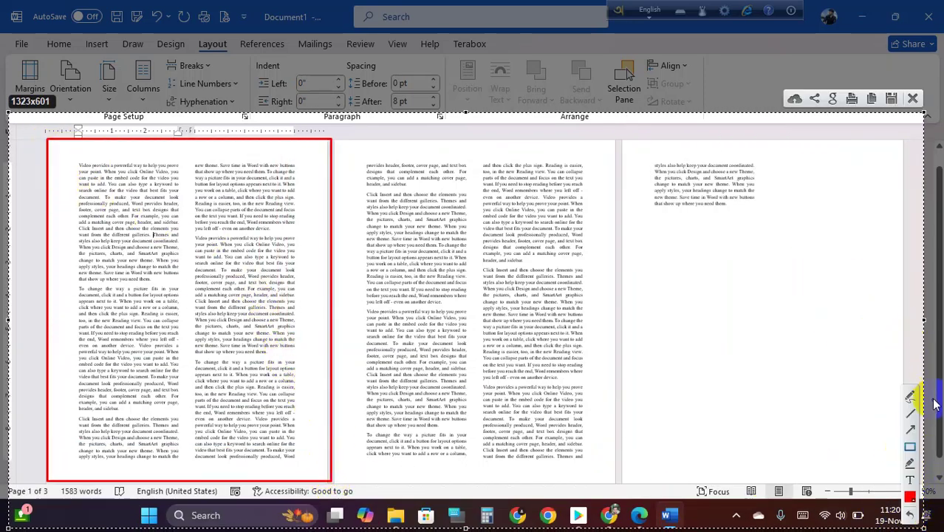
pyautogui.moveTo(168, 161); pyautogui.dragTo(170, 460)
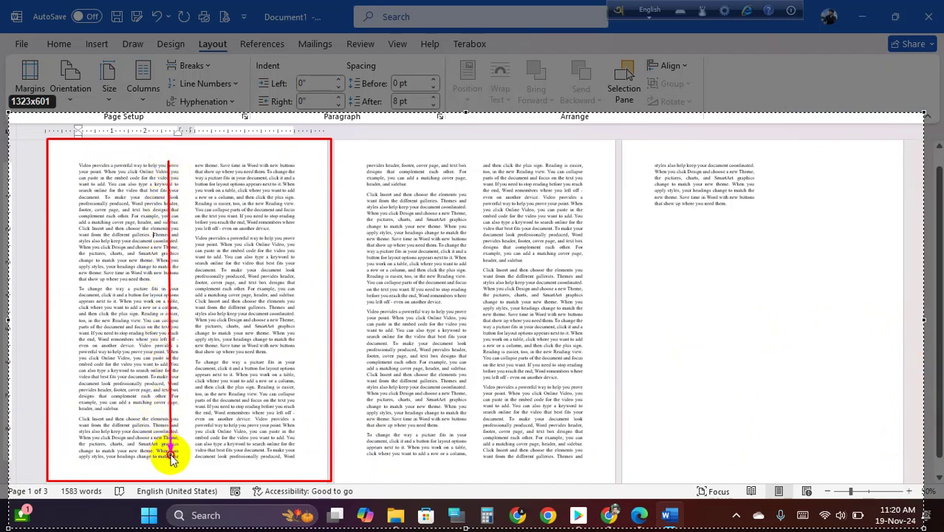
pyautogui.moveTo(178, 461)
pyautogui.mouseDown()
pyautogui.moveTo(211, 330)
pyautogui.moveTo(204, 164)
pyautogui.moveTo(190, 158)
pyautogui.moveTo(196, 170)
pyautogui.mouseUp()
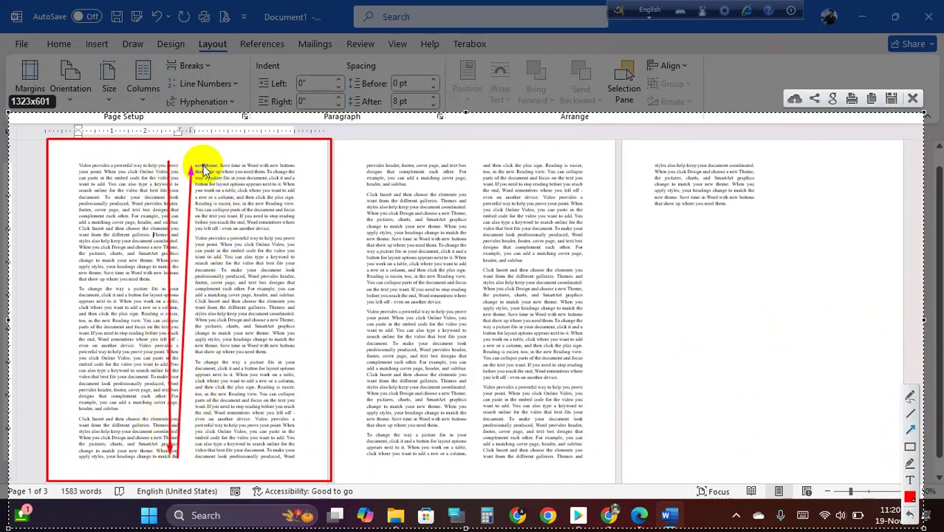
pyautogui.moveTo(297, 456); pyautogui.dragTo(367, 175)
pyautogui.moveTo(467, 456); pyautogui.dragTo(481, 171)
pyautogui.moveTo(585, 457); pyautogui.dragTo(656, 204)
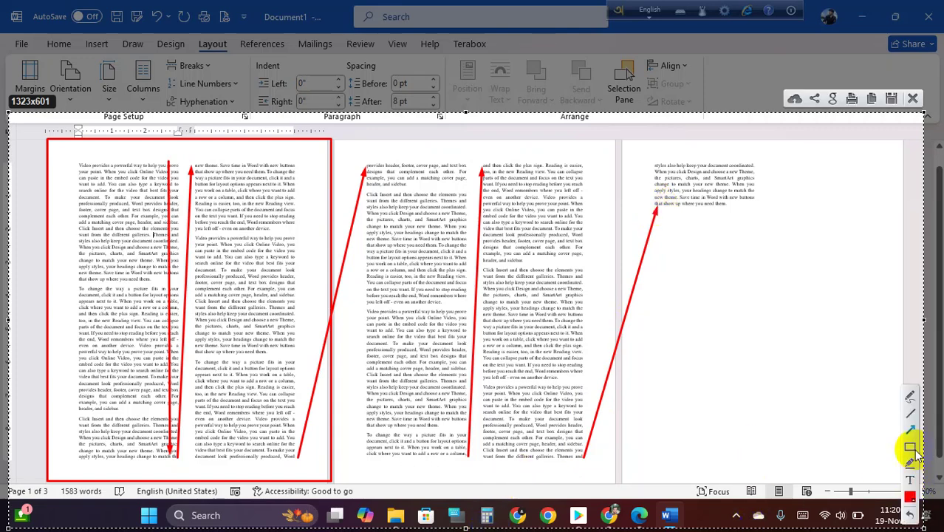
pyautogui.click(914, 99)
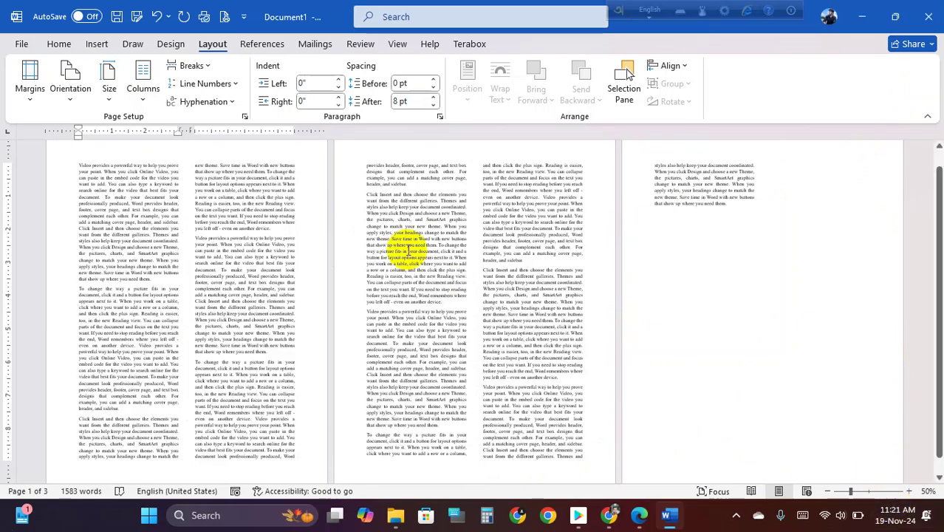
pyautogui.press('Print')
# - Capture the Word pages in Lightshot and box page 1's first column in red
pyautogui.moveTo(1, 97); pyautogui.dragTo(918, 459)
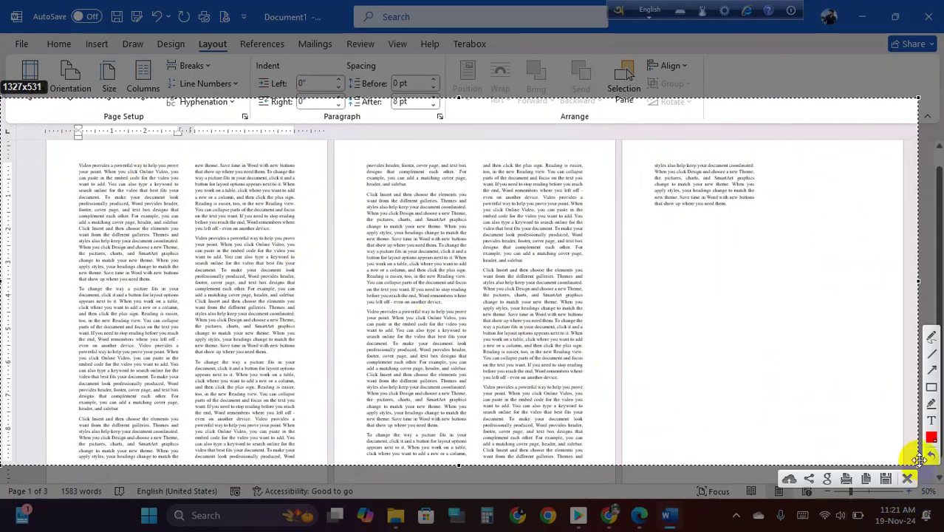
pyautogui.click(931, 388)
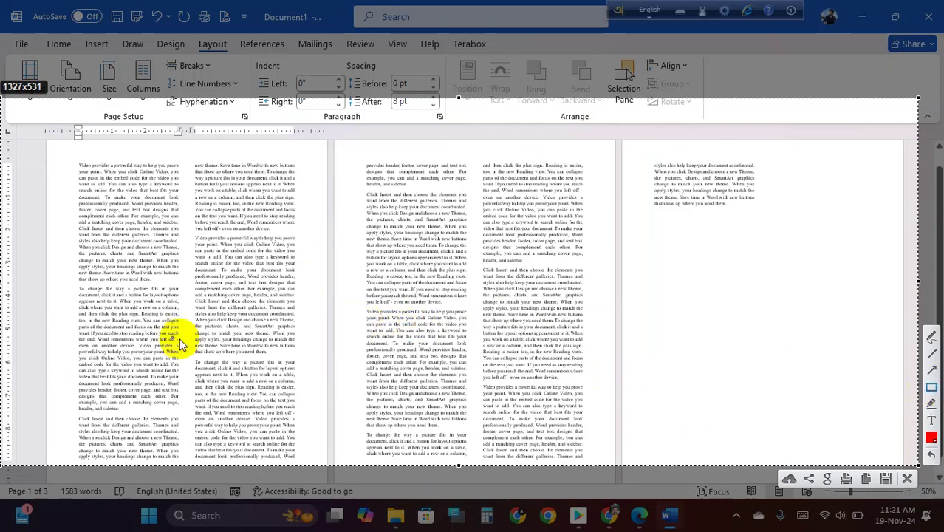
pyautogui.moveTo(77, 288); pyautogui.dragTo(306, 468)
pyautogui.moveTo(366, 162); pyautogui.dragTo(375, 169)
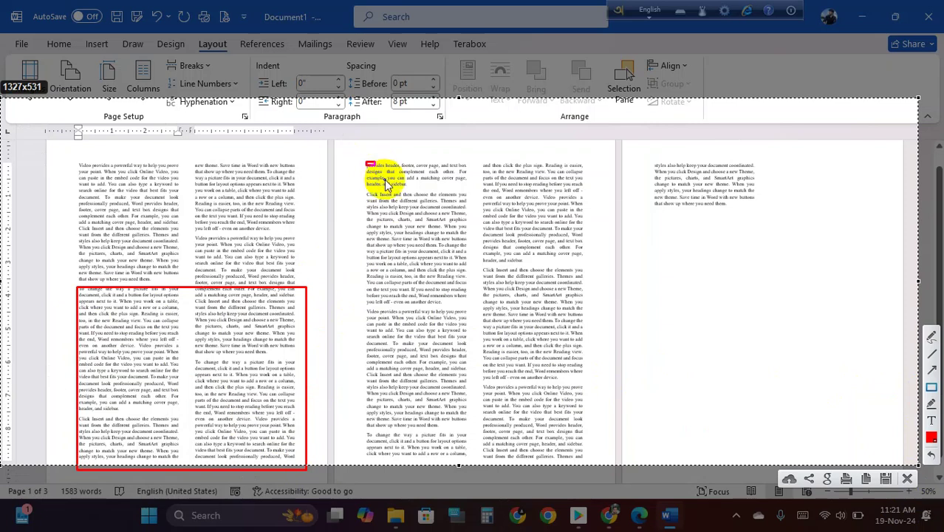
pyautogui.click(930, 456)
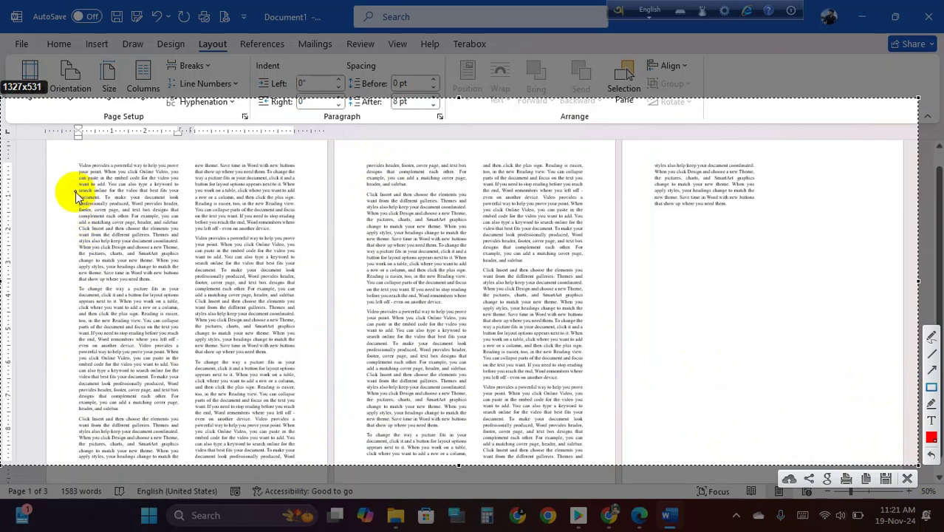
pyautogui.moveTo(77, 159); pyautogui.dragTo(181, 288)
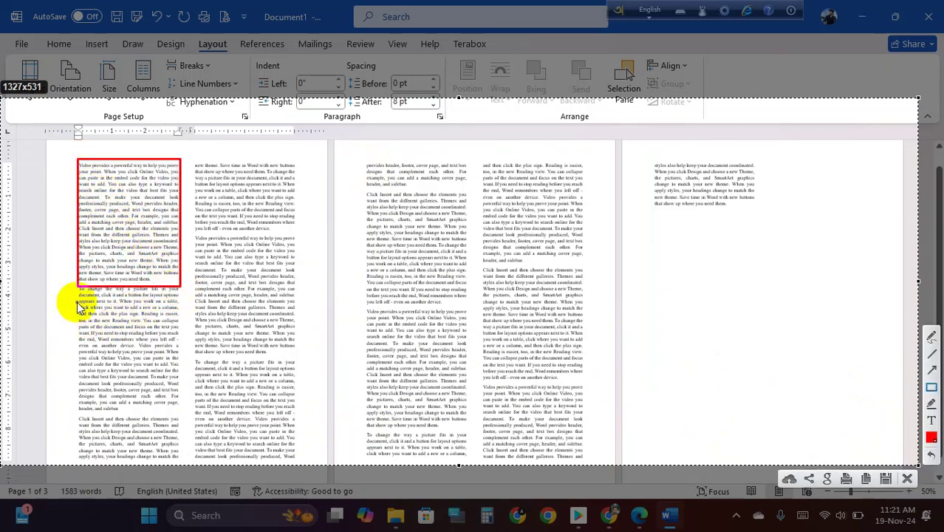
pyautogui.moveTo(81, 289); pyautogui.dragTo(181, 462)
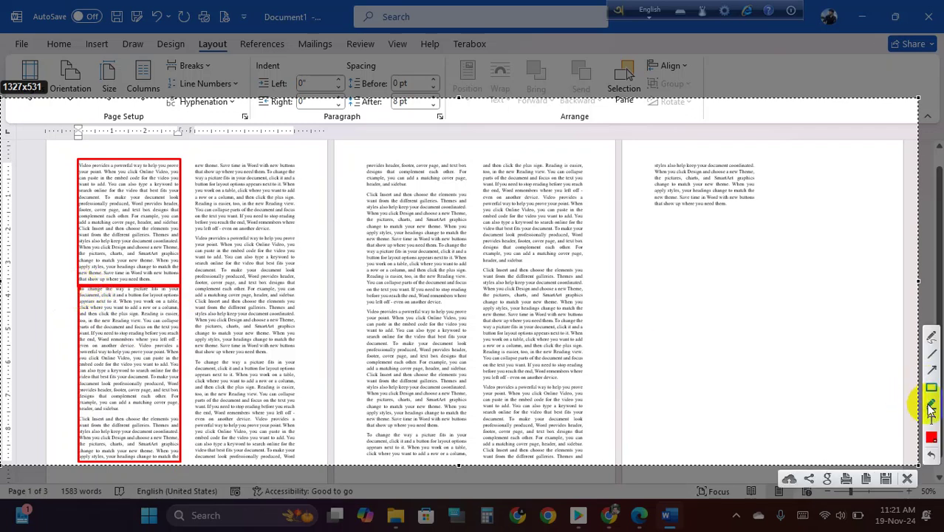
# - Draw a red arrow from the first column to the top of the second column
pyautogui.click(933, 372)
pyautogui.moveTo(78, 286); pyautogui.dragTo(197, 170)
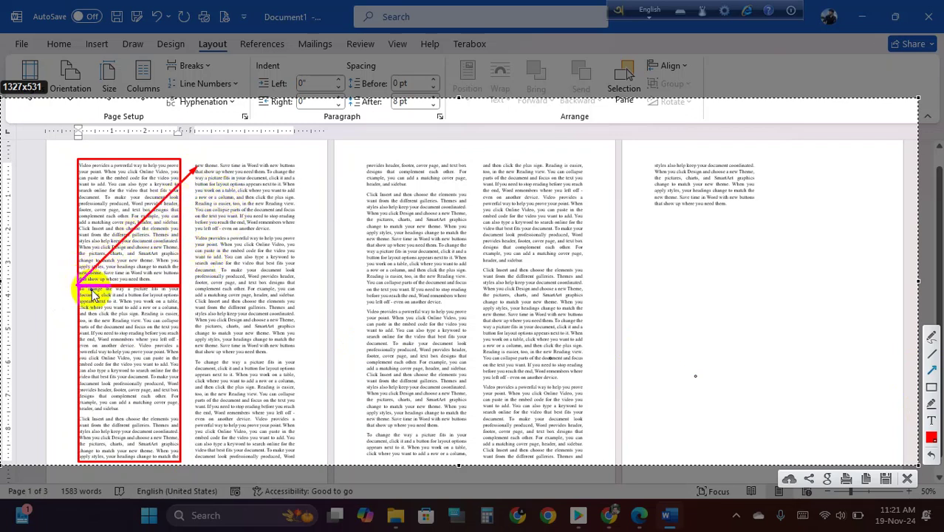
pyautogui.moveTo(82, 288); pyautogui.dragTo(195, 170)
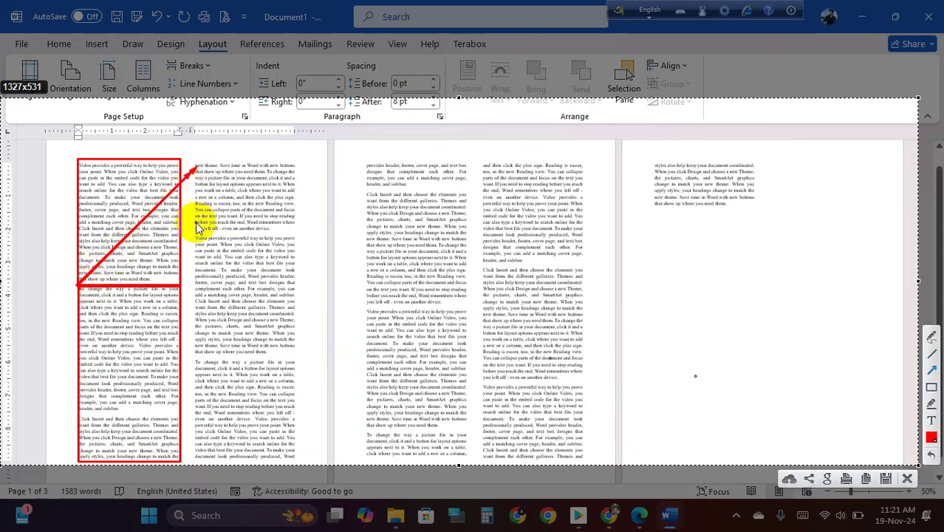
# - Close the Lightshot capture and insert a column break after page 1's first paragraph
pyautogui.click(908, 479)
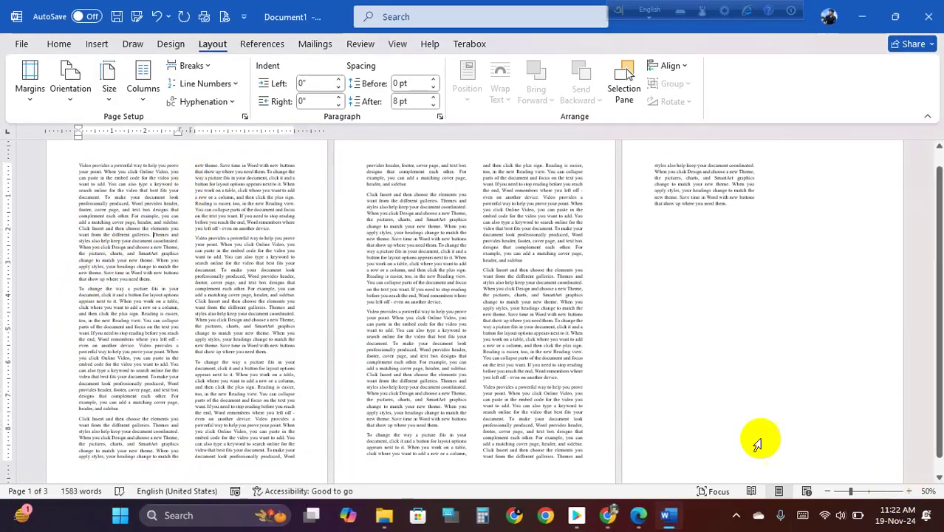
pyautogui.keyDown('ctrl'); pyautogui.scroll(2, 212, 298); pyautogui.keyUp('ctrl')
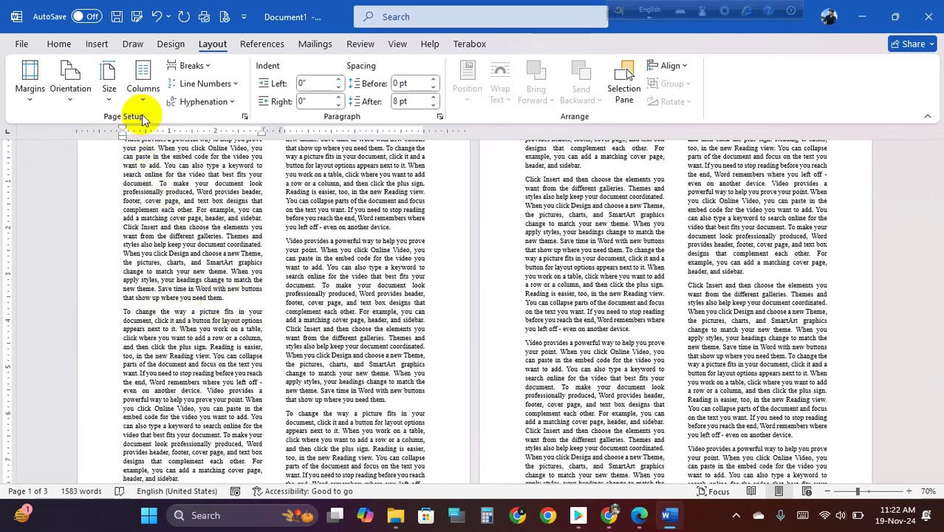
pyautogui.click(209, 68)
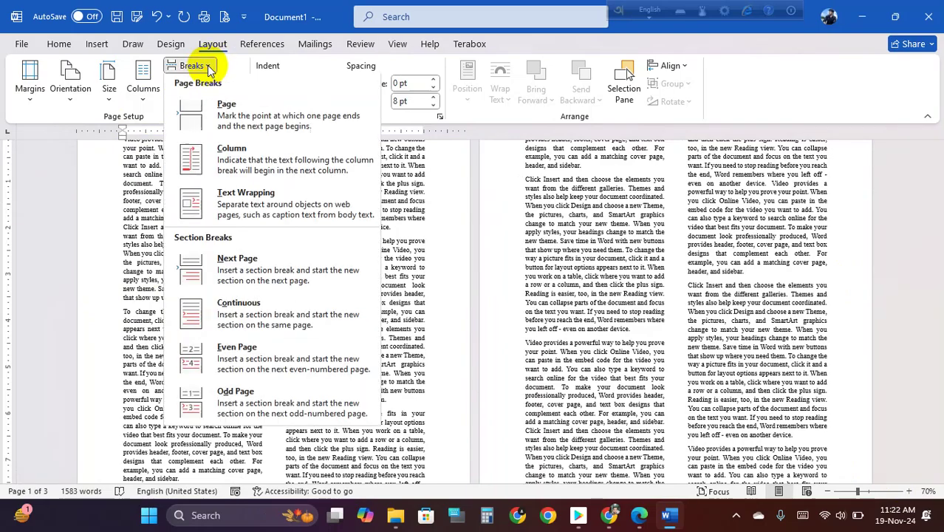
pyautogui.click(270, 176)
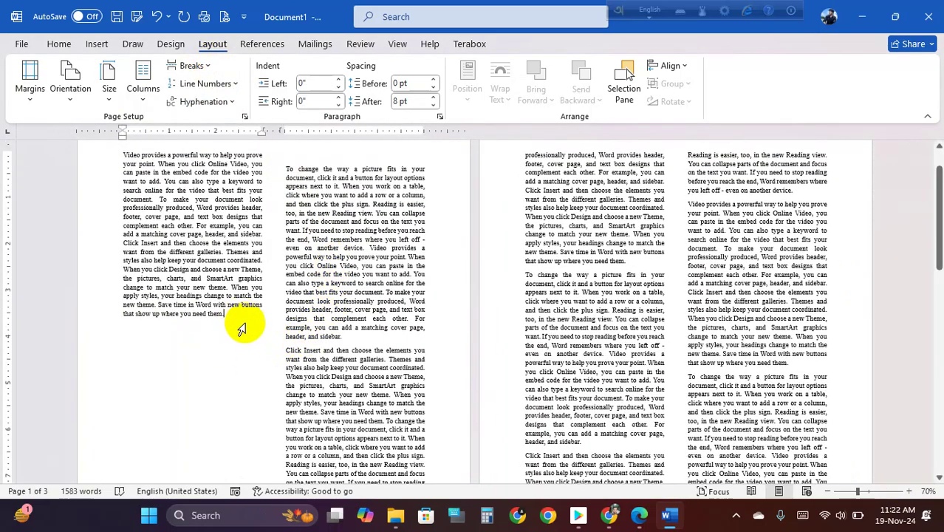
# - Select the text now in page 1's second column to check the break
pyautogui.keyDown('ctrl'); pyautogui.scroll(-5, 251, 329); pyautogui.keyUp('ctrl')
pyautogui.keyDown('ctrl'); pyautogui.scroll(1, 352, 347); pyautogui.keyUp('ctrl')
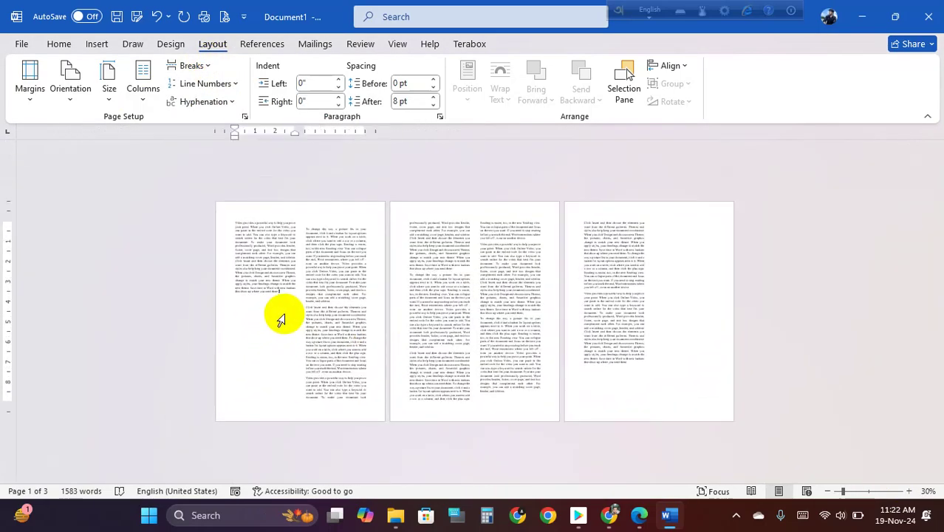
pyautogui.moveTo(303, 230); pyautogui.dragTo(363, 394)
pyautogui.click(456, 262)
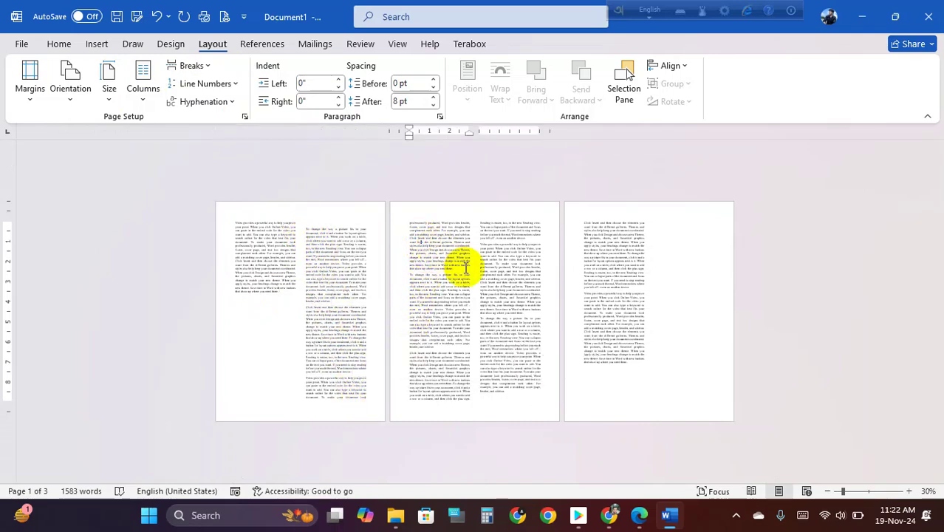
pyautogui.keyDown('ctrl'); pyautogui.scroll(1, 458, 268); pyautogui.keyUp('ctrl')
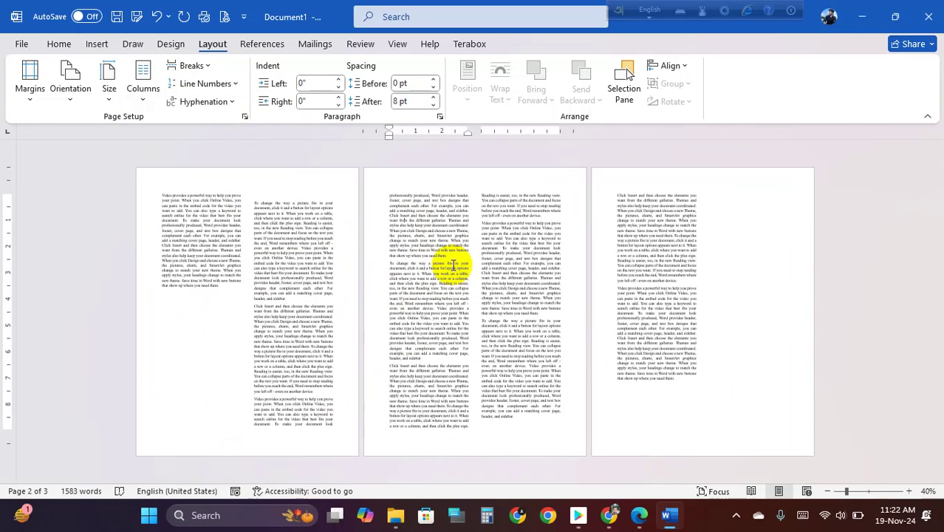
pyautogui.click(220, 213)
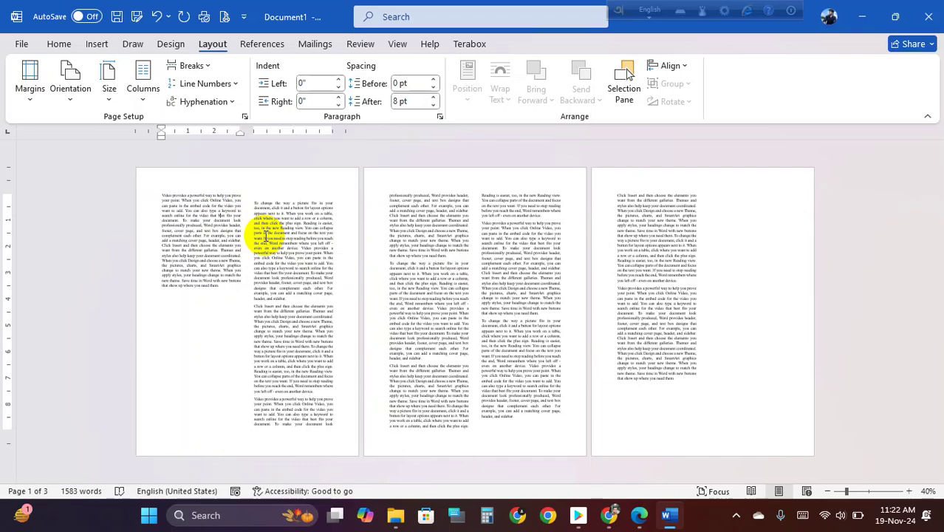
pyautogui.scroll(2, 290, 269)
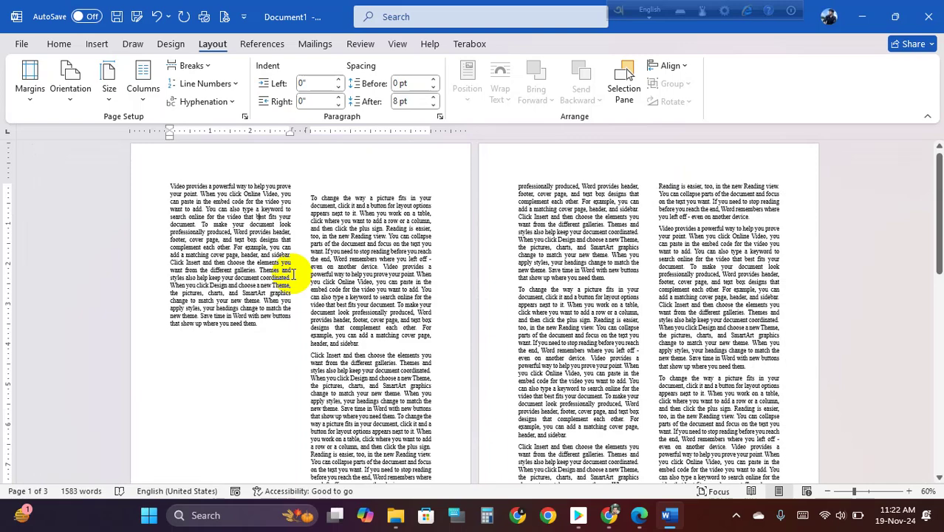
pyautogui.scroll(-1, 292, 274)
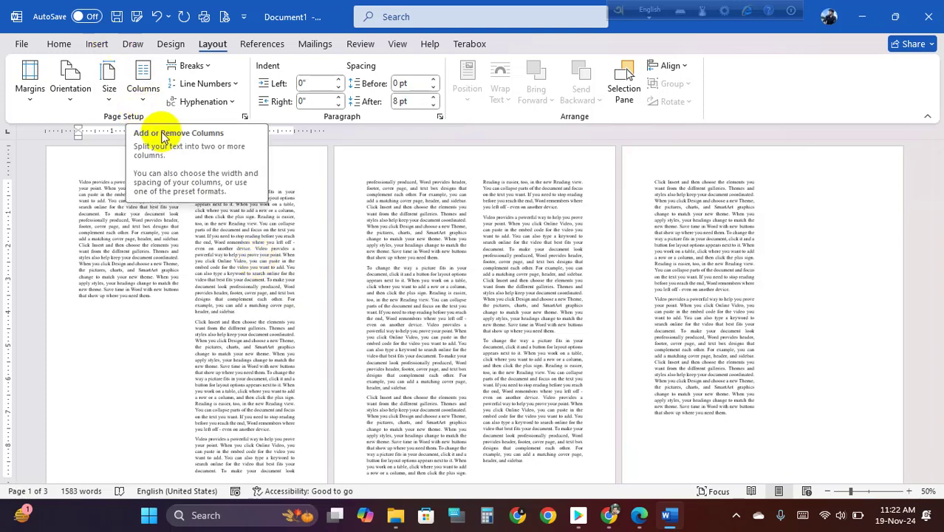
# - Select all text with Ctrl+A and delete it, then glance at Columns and Breaks unchanged
pyautogui.hotkey('ctrl', 'a')
pyautogui.press('Delete')
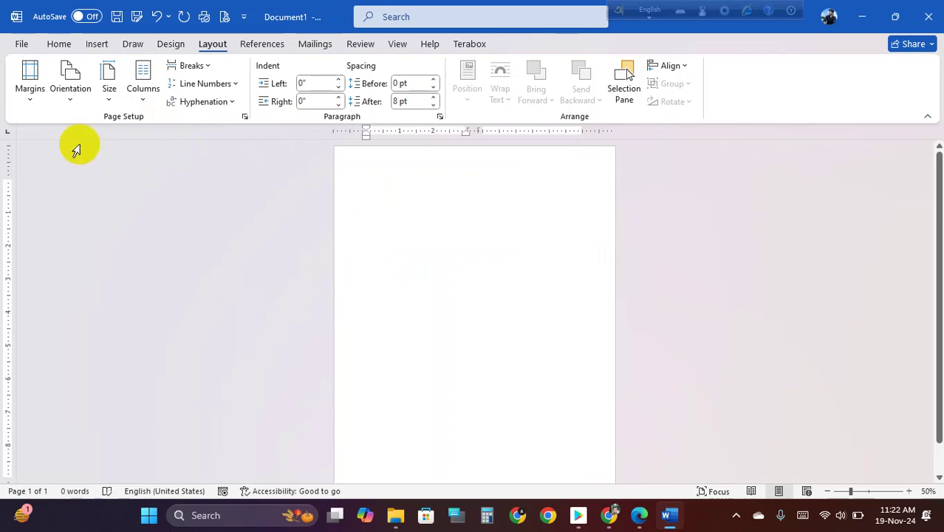
pyautogui.click(141, 88)
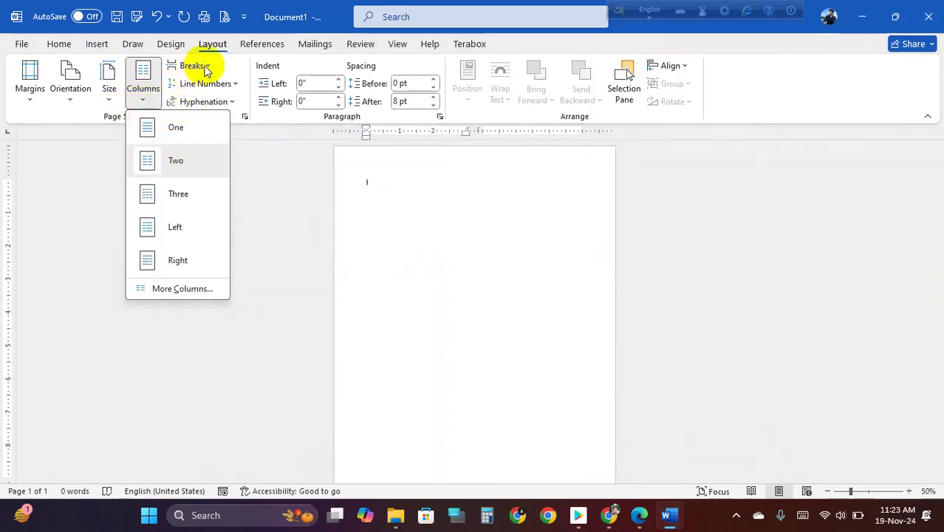
pyautogui.click(201, 65)
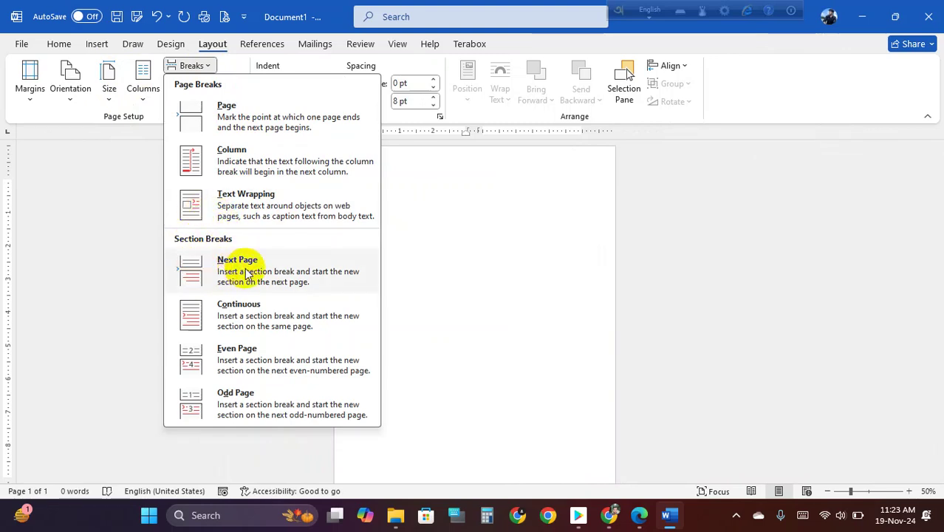
pyautogui.click(501, 251)
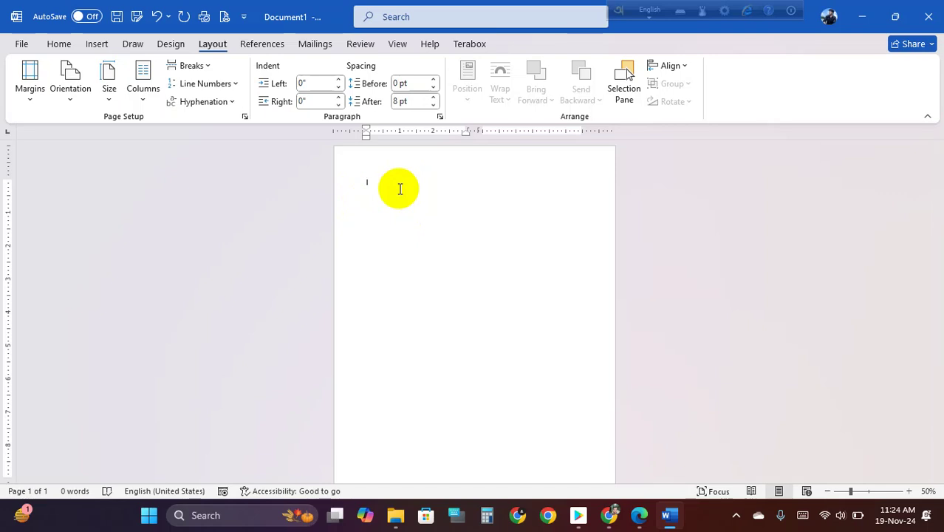
# - Insert a Next Page section break so the empty document has two pages, caret on page 2
pyautogui.click(212, 66)
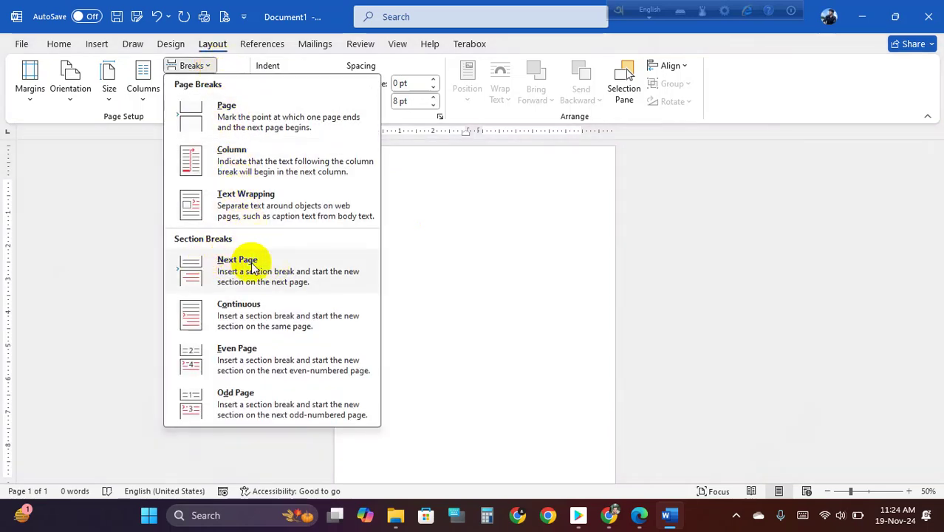
pyautogui.click(223, 261)
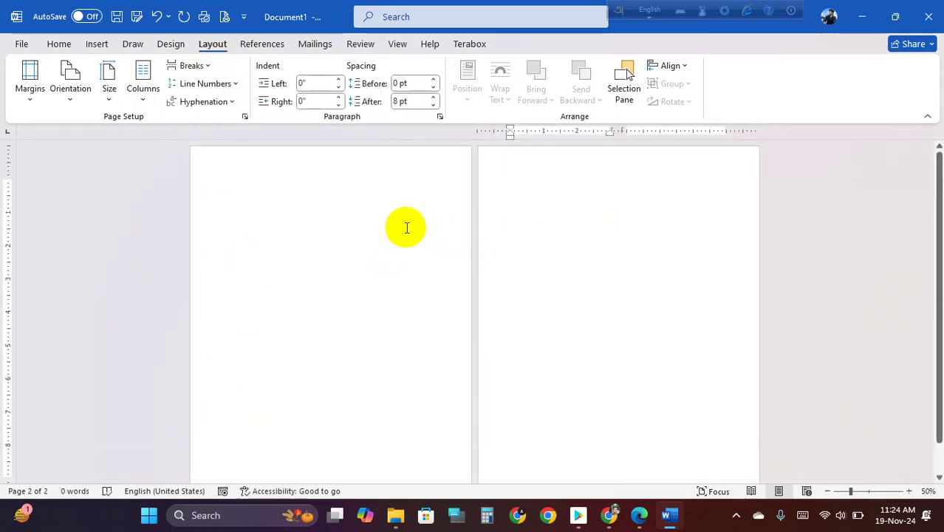
pyautogui.click(291, 205)
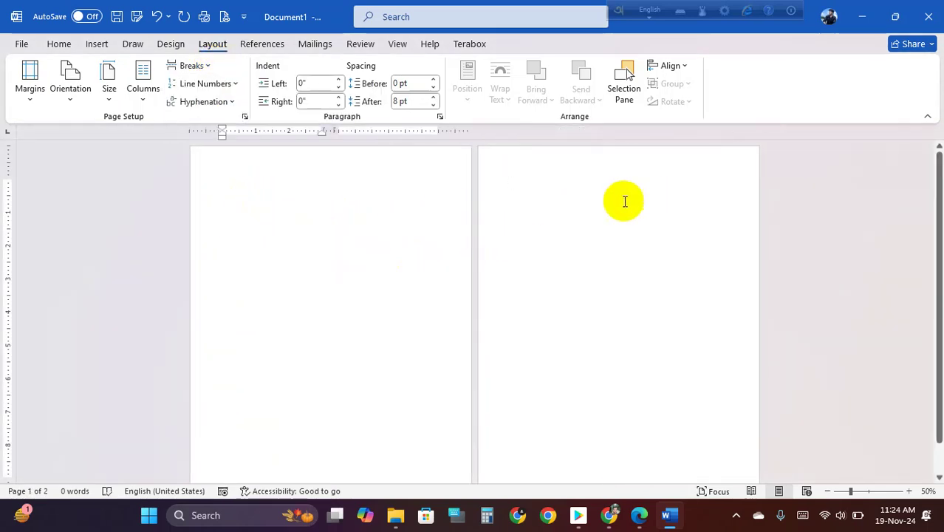
pyautogui.click(525, 229)
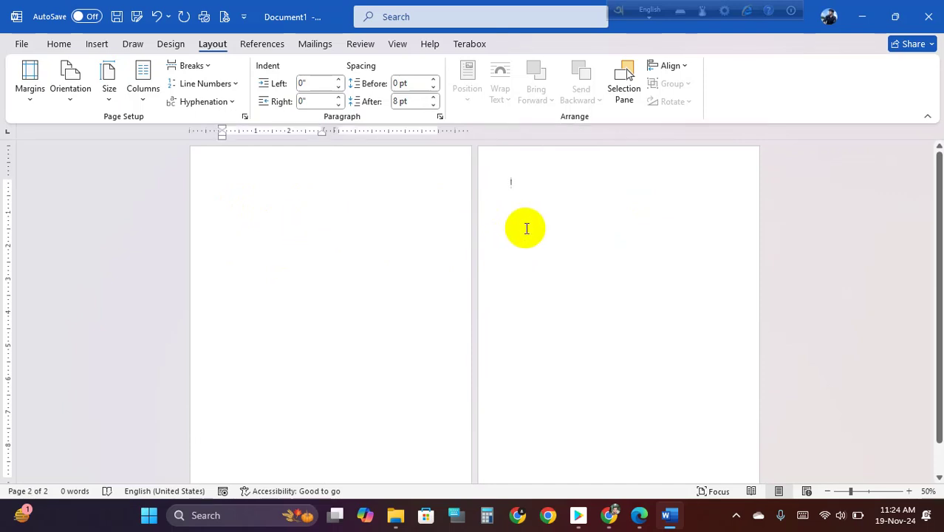
pyautogui.click(306, 208)
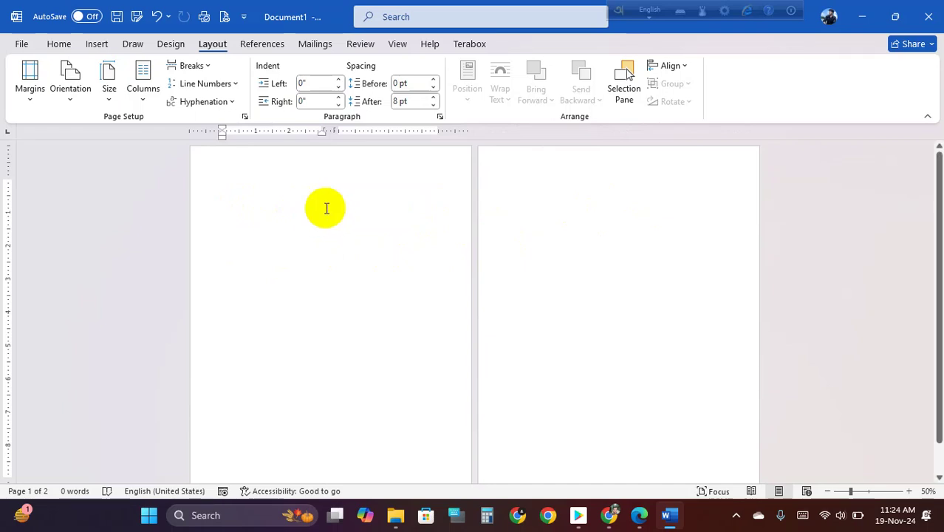
pyautogui.click(576, 221)
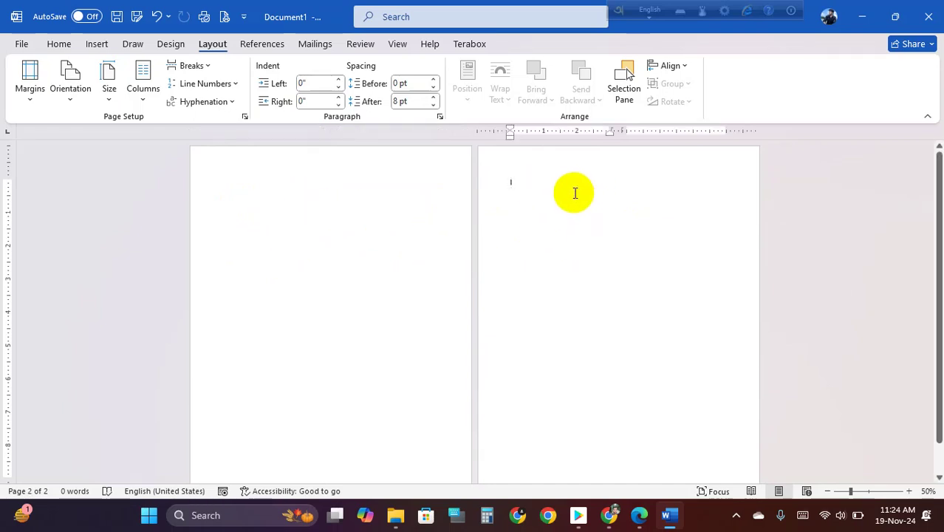
pyautogui.click(71, 103)
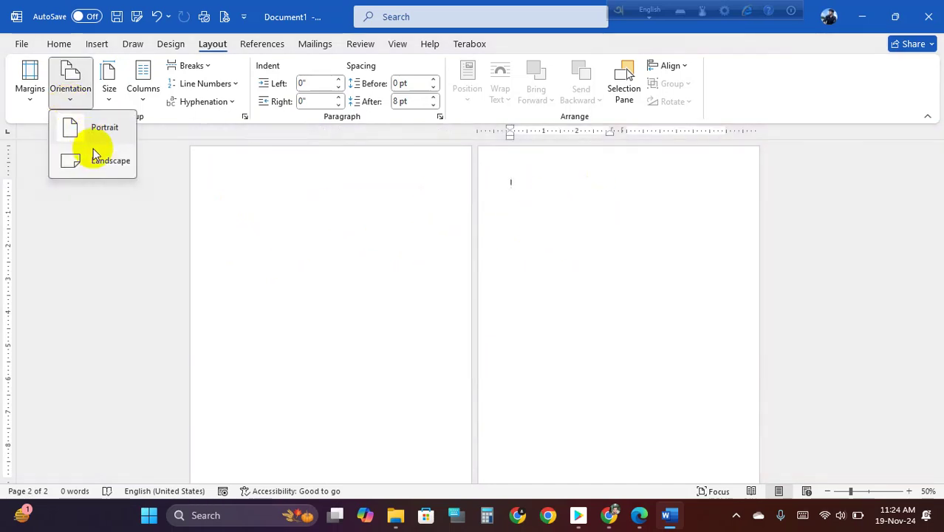
# - Make page 2 landscape and fill it with sample paragraphs using =rand(20,30)
pyautogui.click(96, 160)
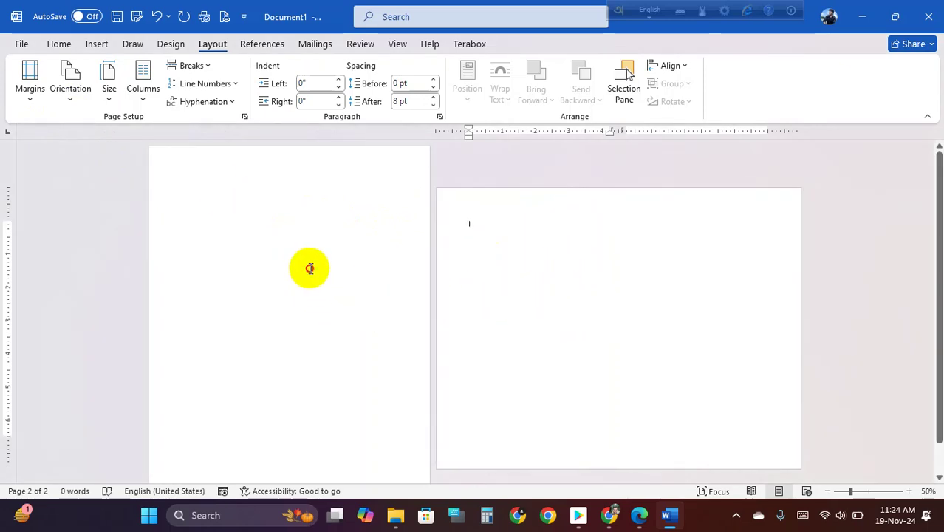
pyautogui.click(299, 270)
pyautogui.click(563, 257)
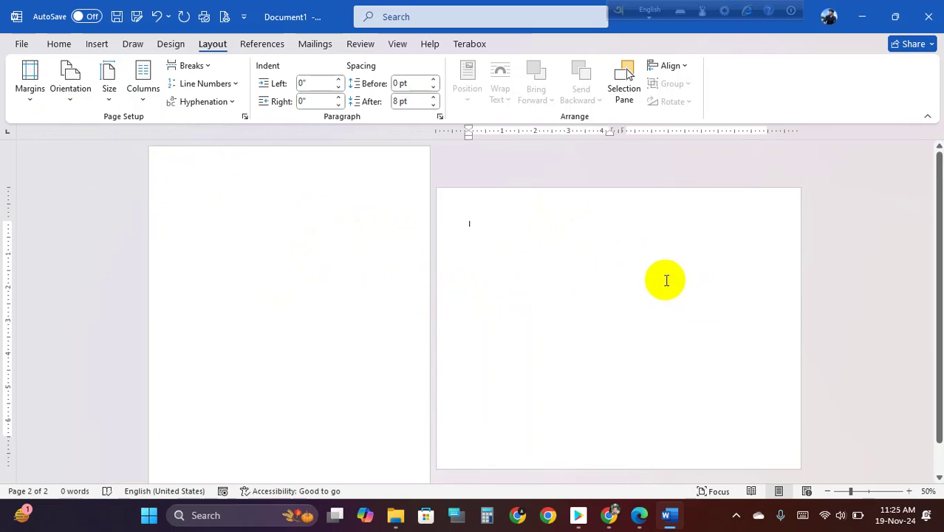
pyautogui.write('rand(')
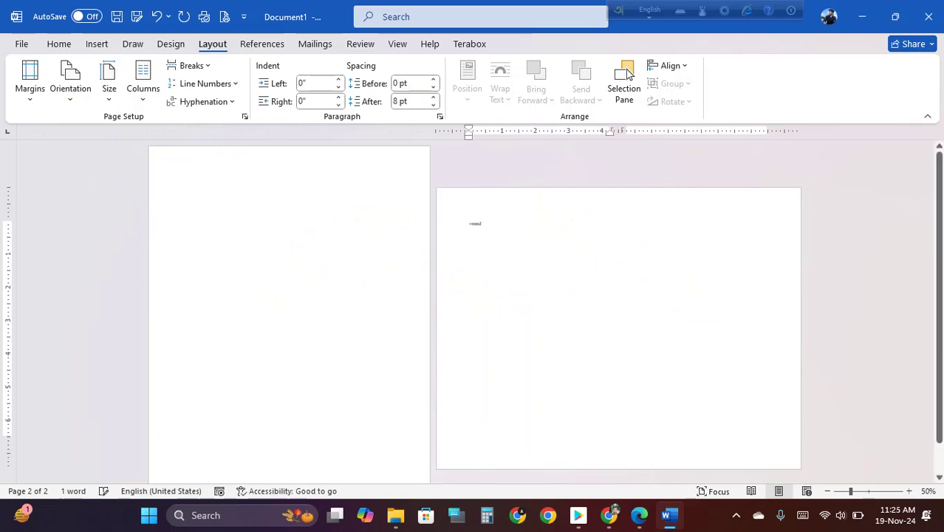
pyautogui.write('20,30')
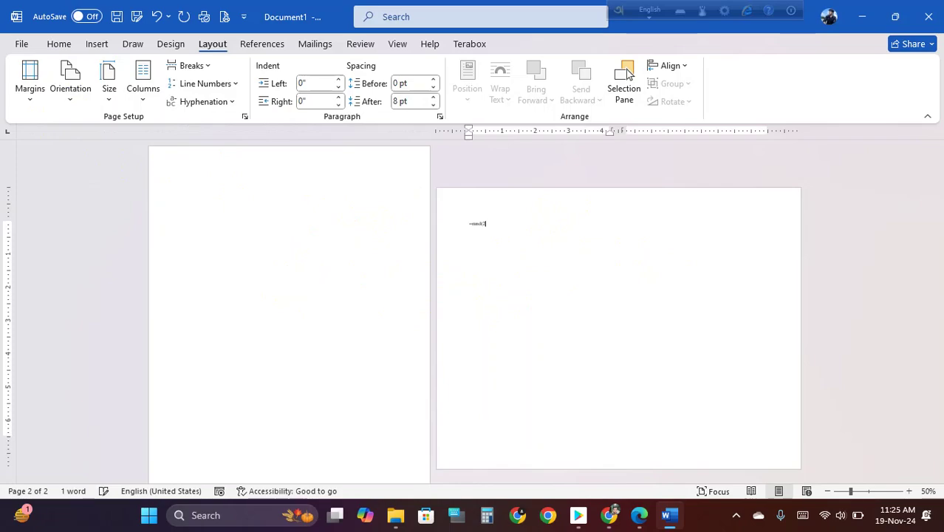
pyautogui.write(')')
pyautogui.press('Return')
pyautogui.keyDown('ctrl'); pyautogui.scroll(5, 591, 273); pyautogui.keyUp('ctrl')
pyautogui.keyDown('ctrl'); pyautogui.scroll(-9, 591, 273); pyautogui.keyUp('ctrl')
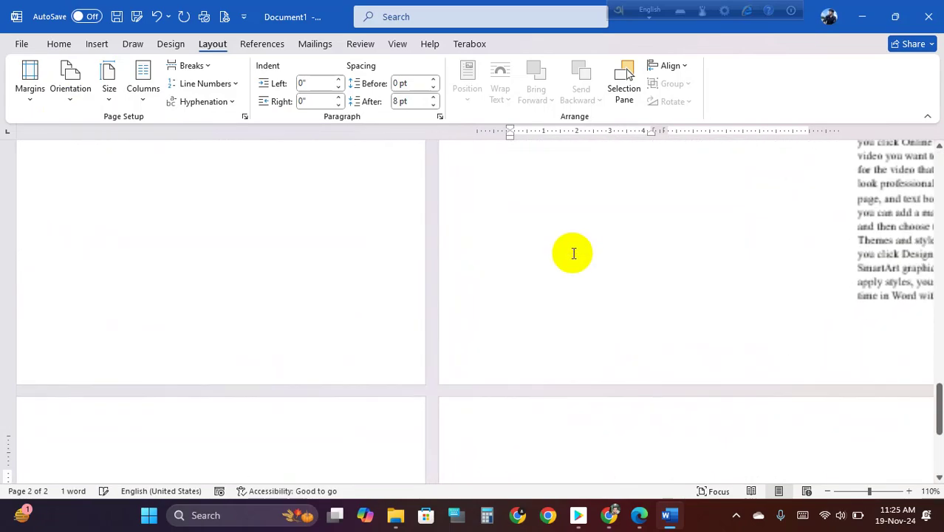
pyautogui.keyDown('ctrl'); pyautogui.scroll(1, 484, 288); pyautogui.keyUp('ctrl')
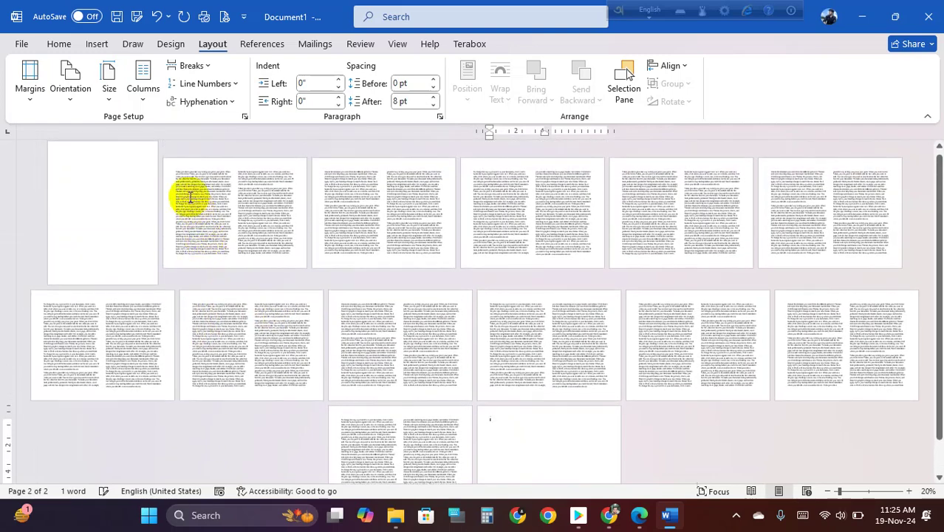
pyautogui.moveTo(175, 172); pyautogui.dragTo(417, 266)
pyautogui.moveTo(246, 187); pyautogui.dragTo(850, 217)
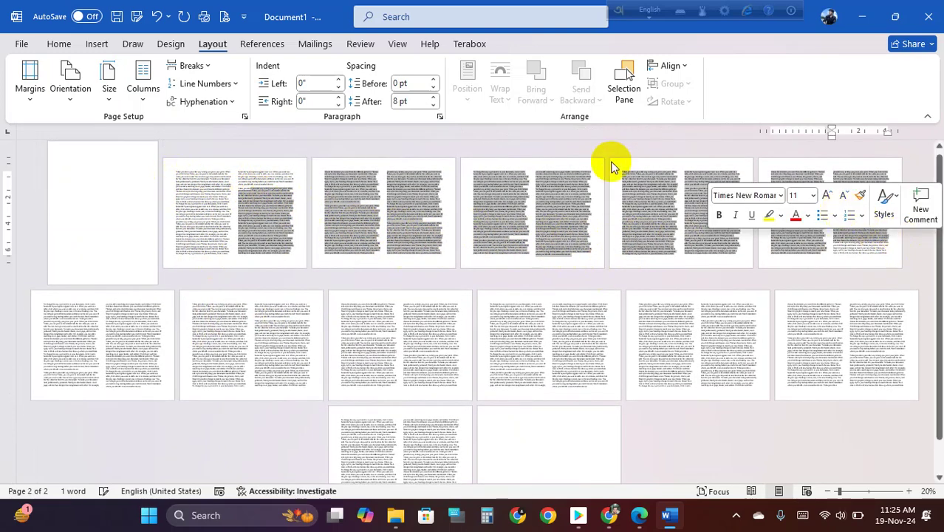
pyautogui.click(256, 203)
pyautogui.moveTo(257, 203); pyautogui.dragTo(875, 257)
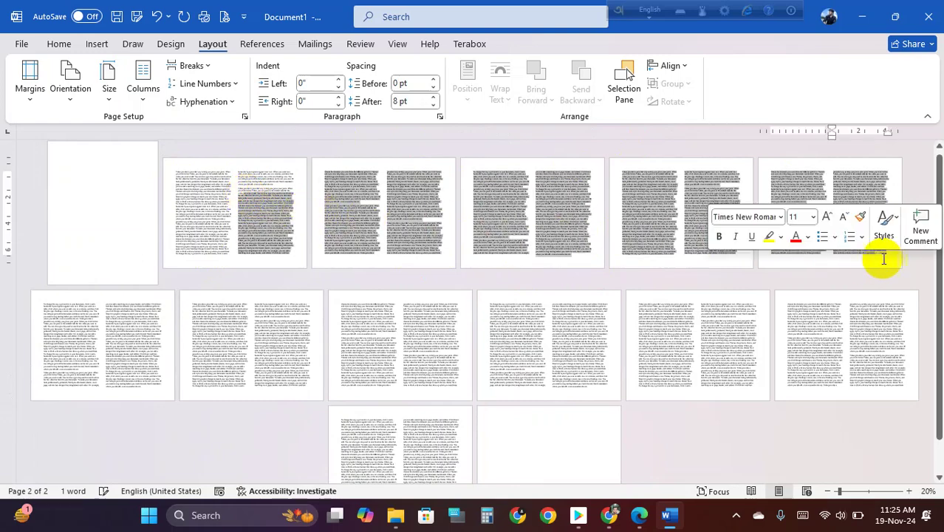
pyautogui.click(892, 256)
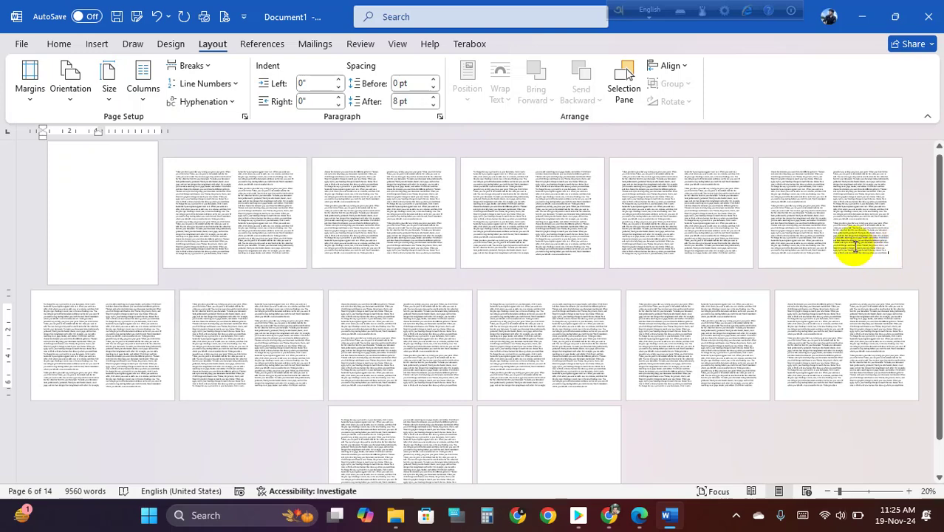
# - Insert a Next Page section break and set the new section's pages to portrait
pyautogui.click(203, 68)
pyautogui.click(270, 267)
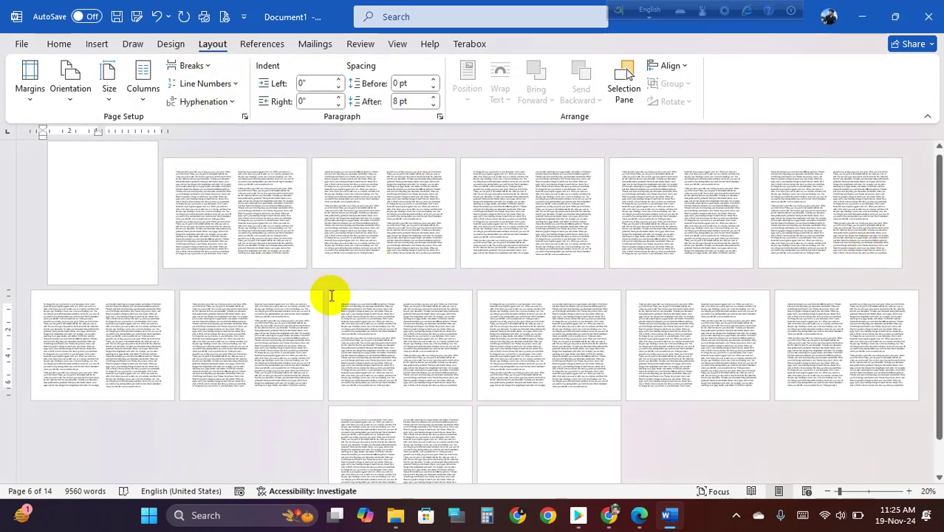
pyautogui.click(61, 316)
pyautogui.click(67, 92)
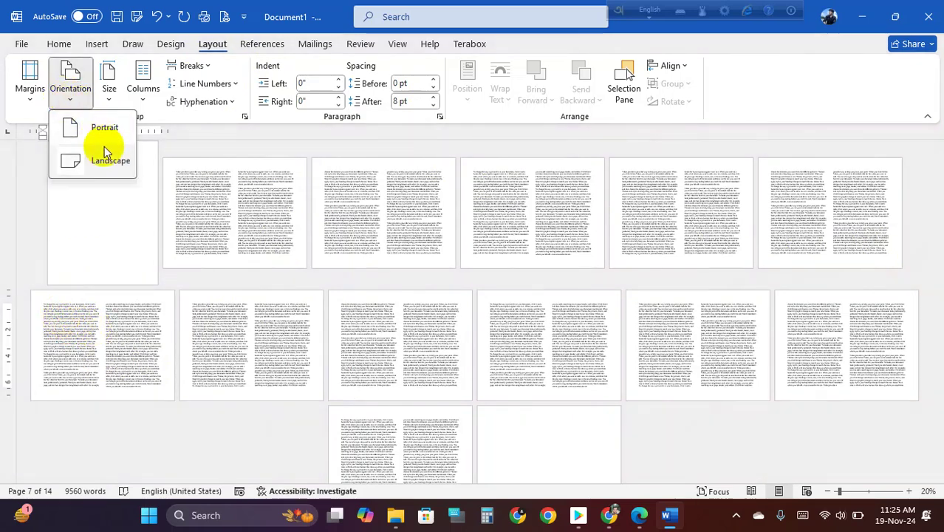
pyautogui.click(103, 131)
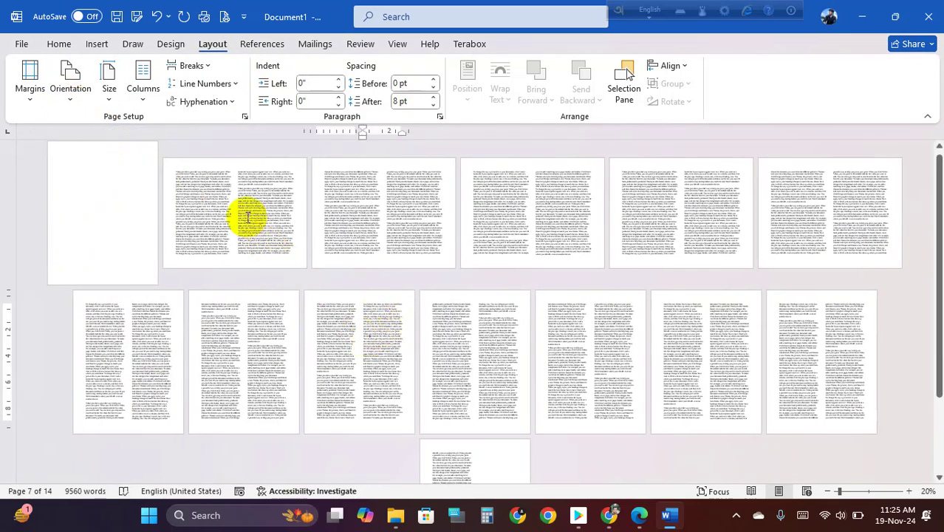
# - Select the sample text across the portrait and landscape pages
pyautogui.click(212, 189)
pyautogui.moveTo(178, 175); pyautogui.dragTo(881, 251)
pyautogui.click(87, 193)
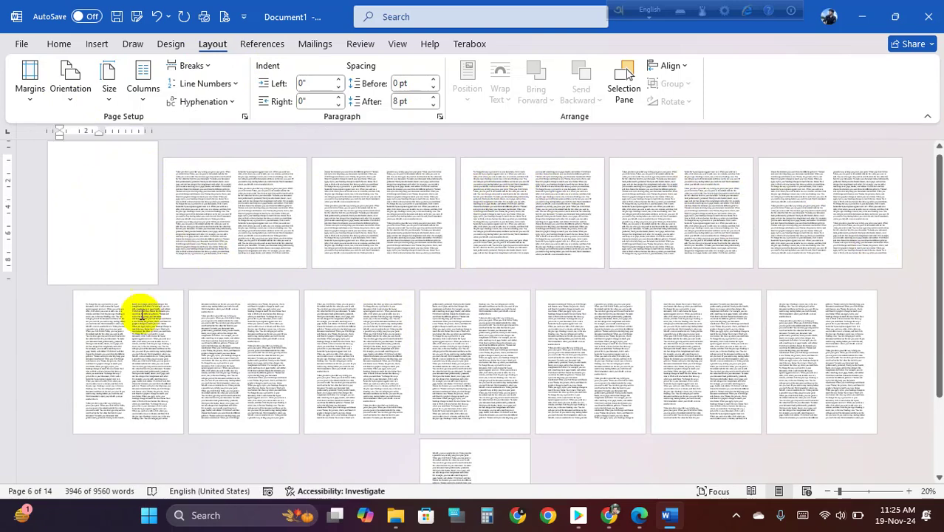
pyautogui.moveTo(82, 319); pyautogui.dragTo(447, 369)
pyautogui.scroll(2, 438, 363)
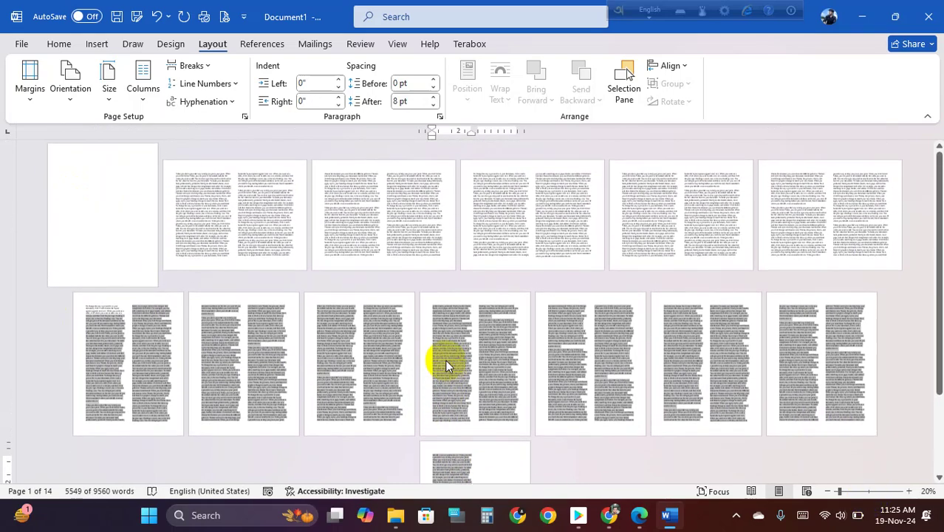
pyautogui.moveTo(110, 192); pyautogui.dragTo(881, 258)
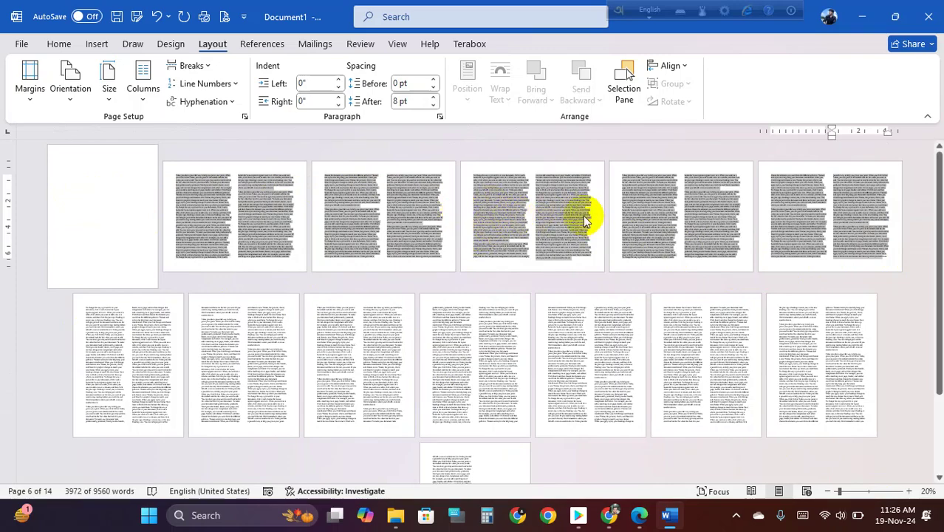
# - Clear the selection on blank page 1, view its bottom, and bring up the Insert ribbon
pyautogui.scroll(1, 454, 229)
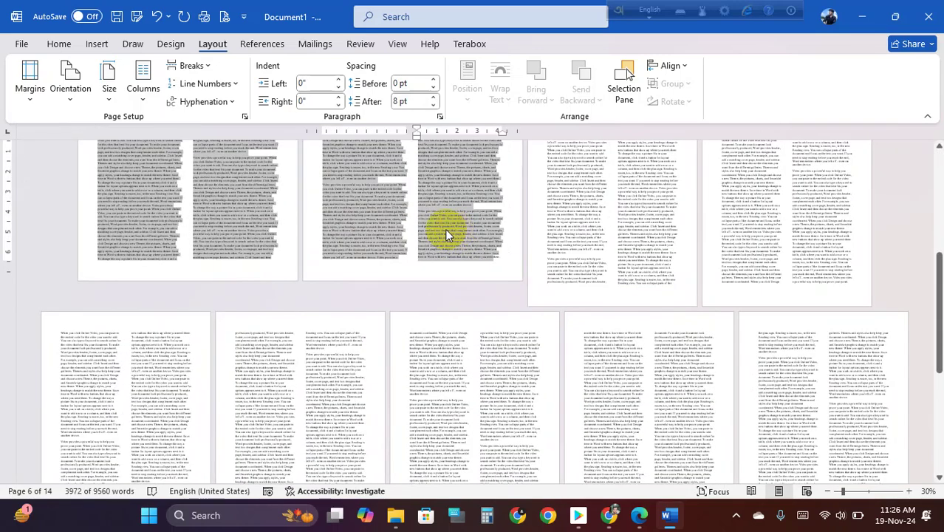
pyautogui.scroll(-1, 445, 229)
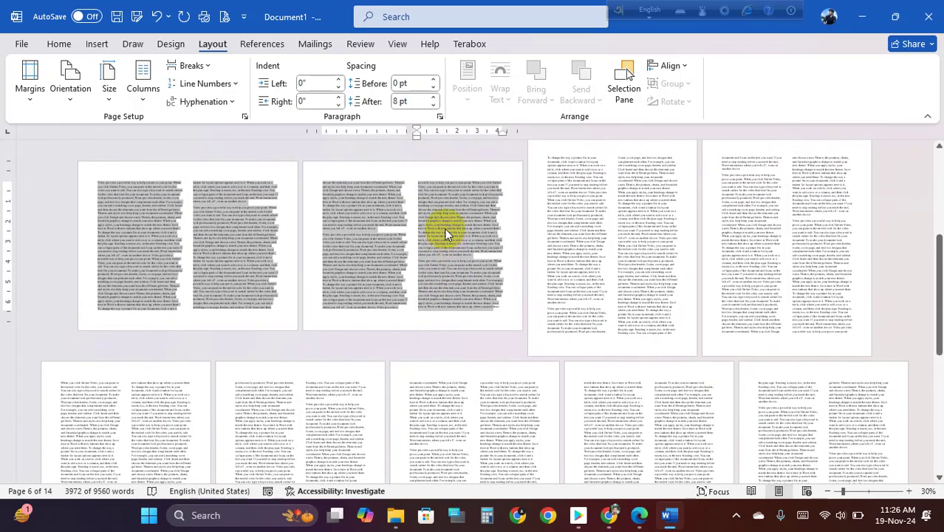
pyautogui.scroll(1, 444, 234)
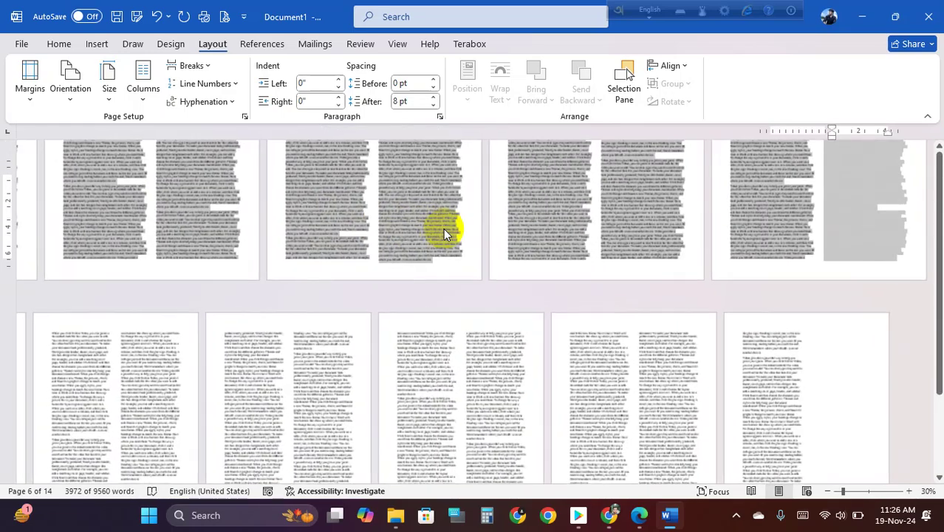
pyautogui.scroll(3, 417, 226)
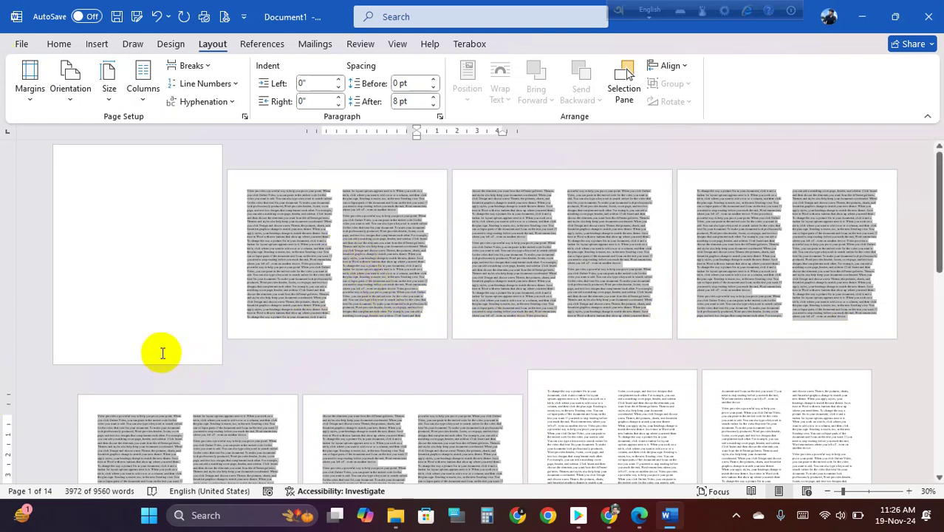
pyautogui.click(158, 229)
pyautogui.scroll(4, 159, 230)
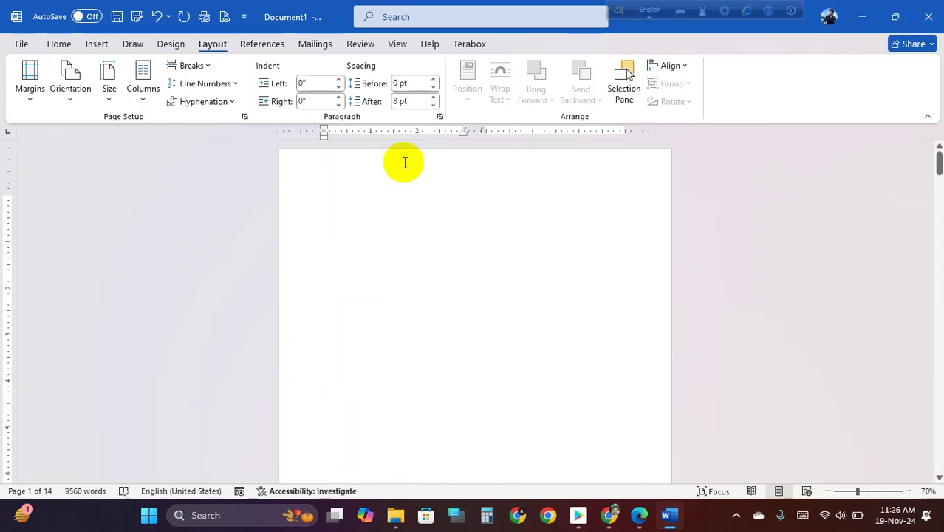
pyautogui.scroll(-4, 430, 202)
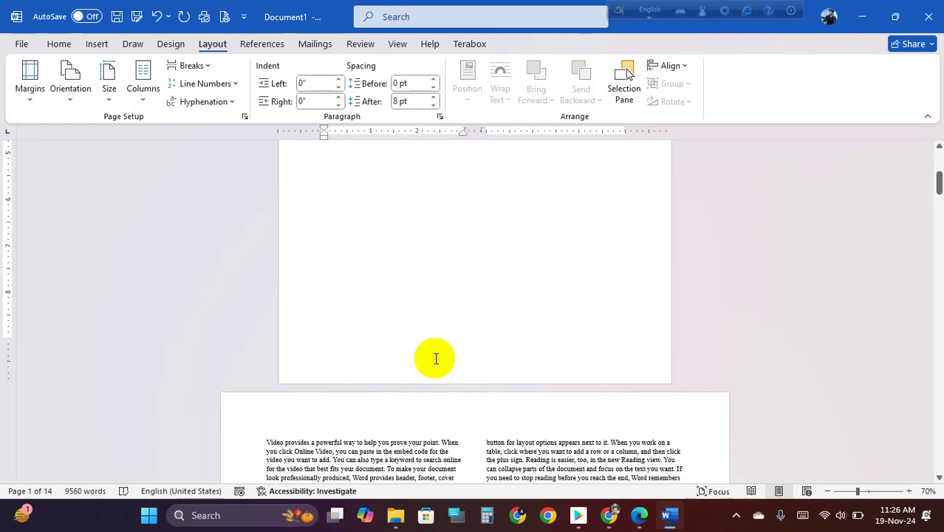
pyautogui.click(97, 44)
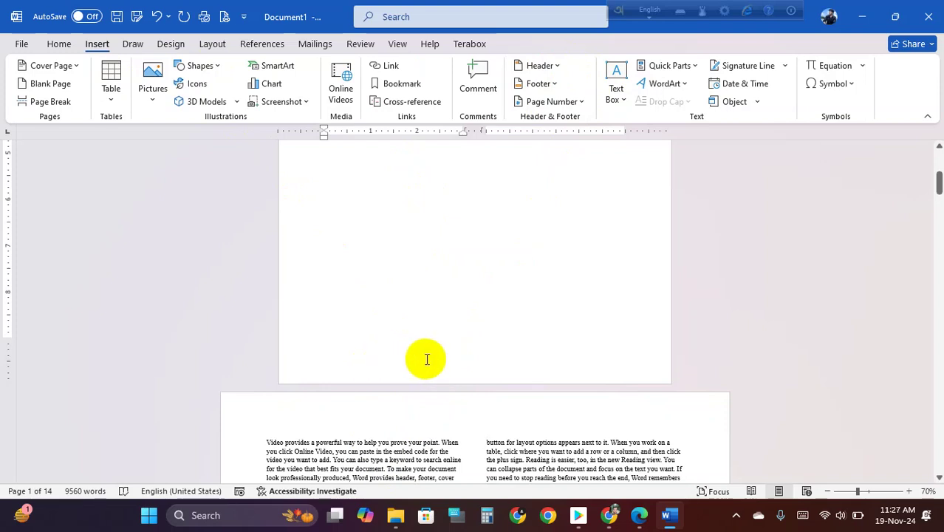
# - Add a Bold Numbers 3 'Page 1 of 14' page number at the bottom right of page 1's footer
pyautogui.doubleClick(426, 357)
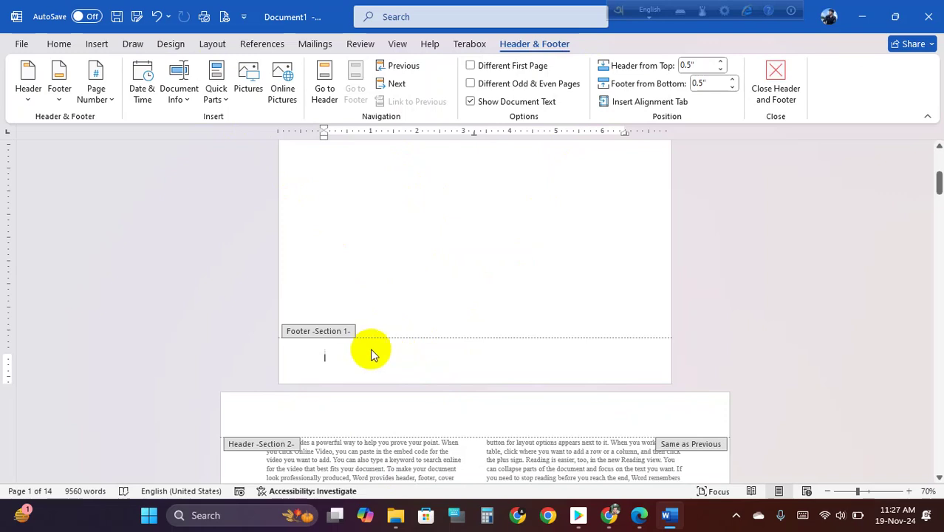
pyautogui.click(94, 90)
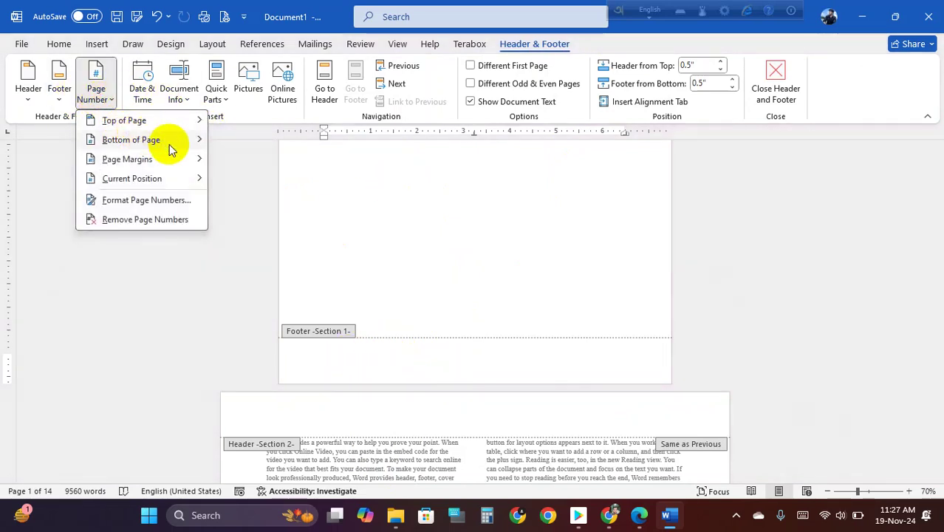
pyautogui.moveTo(177, 143)
pyautogui.scroll(-3, 303, 397)
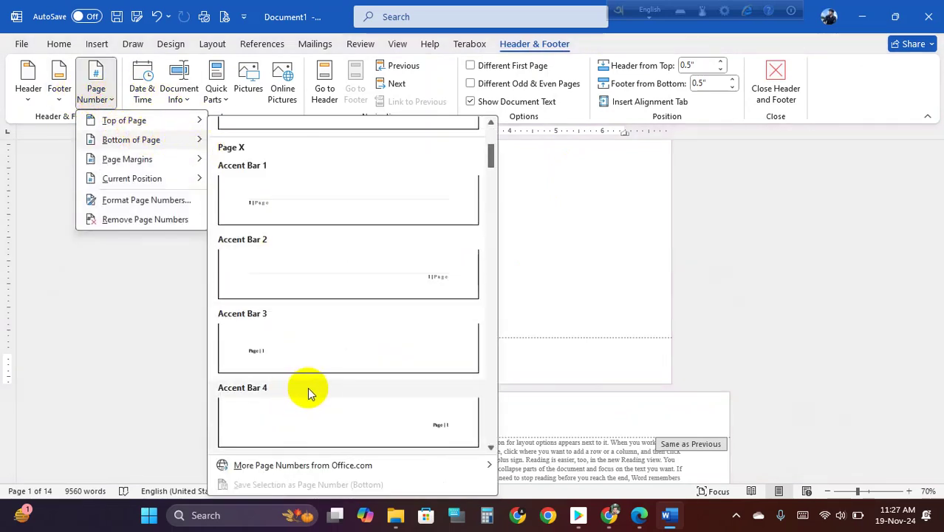
pyautogui.scroll(-3, 333, 383)
pyautogui.scroll(-3, 337, 358)
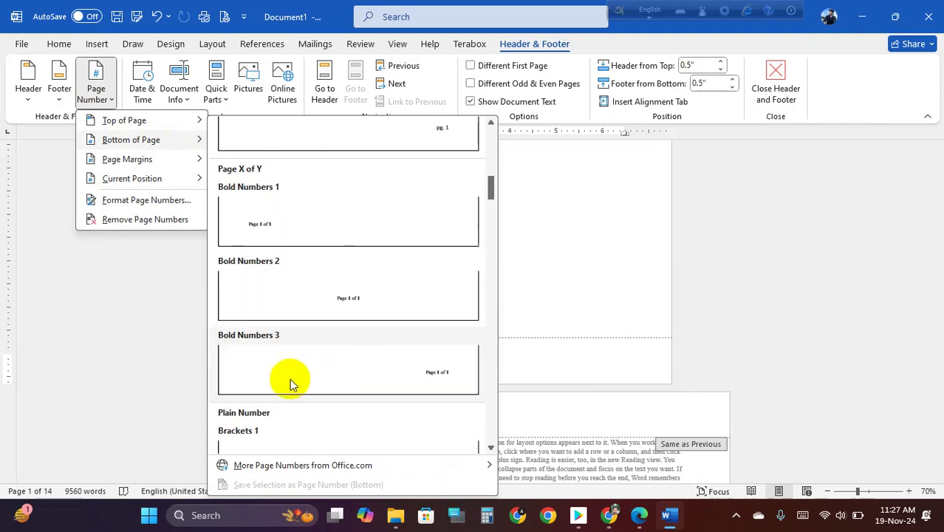
pyautogui.click(343, 361)
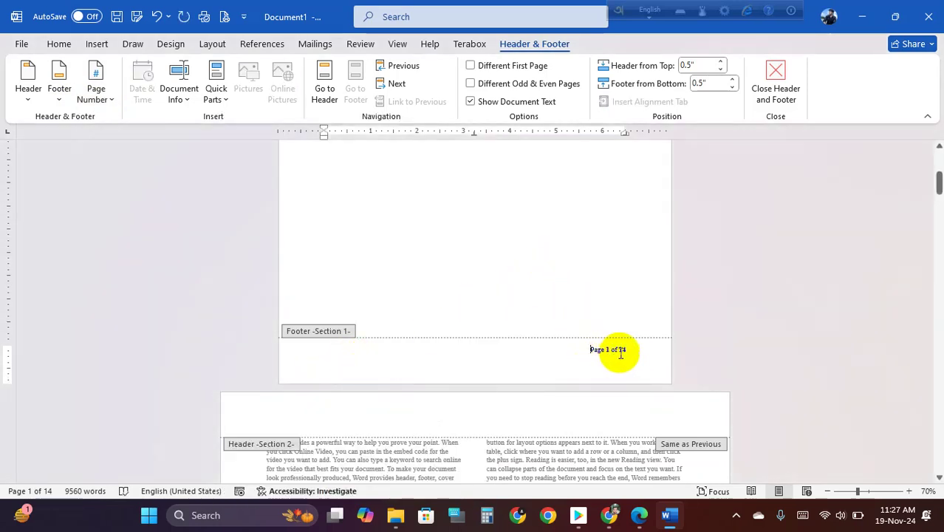
pyautogui.scroll(-10, 630, 353)
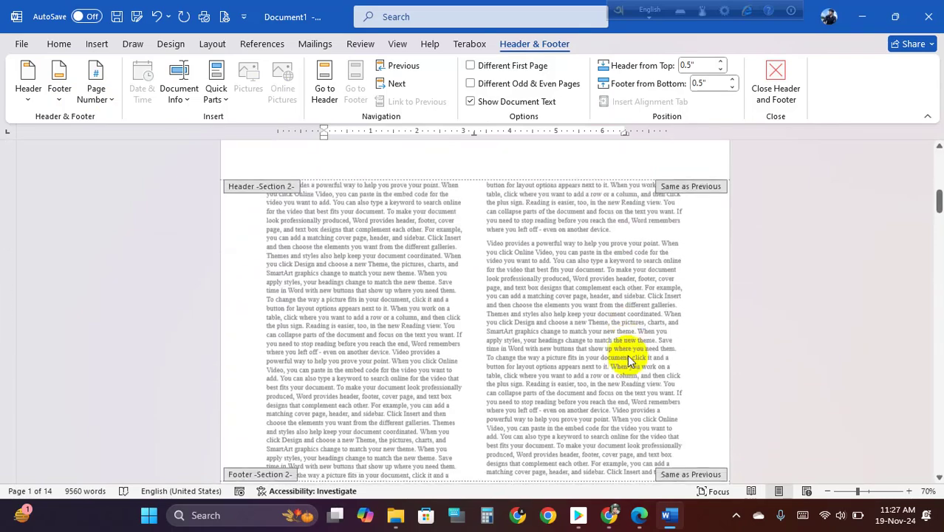
pyautogui.keyDown('ctrl'); pyautogui.scroll(1, 674, 328); pyautogui.keyUp('ctrl')
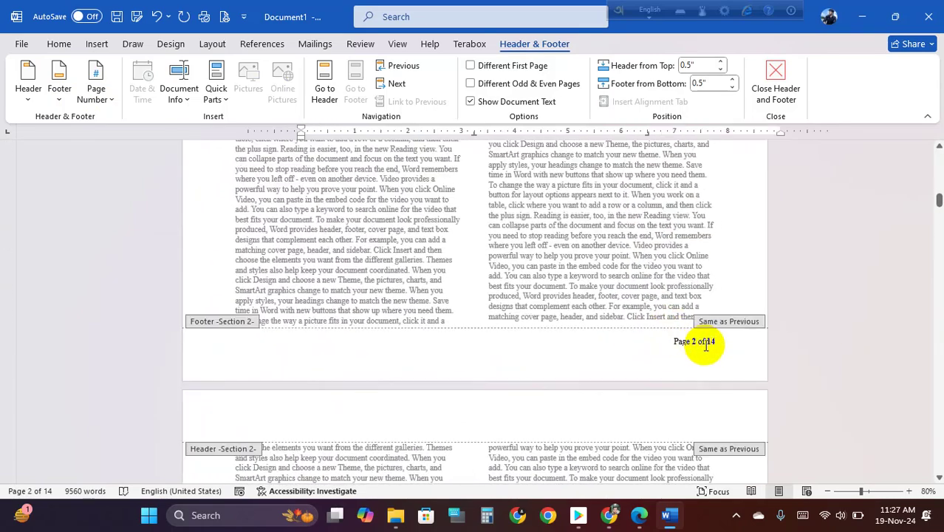
pyautogui.scroll(-1, 705, 345)
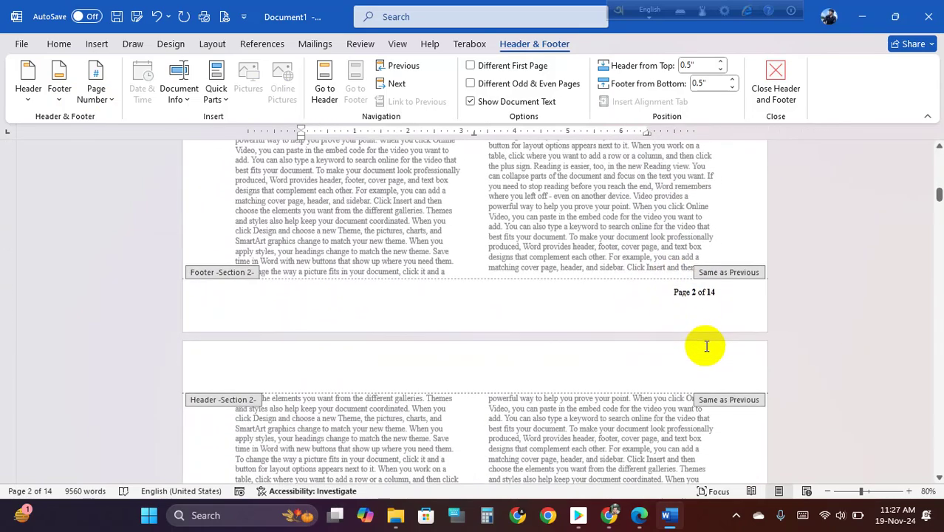
pyautogui.scroll(-3, 681, 354)
pyautogui.scroll(-10, 685, 353)
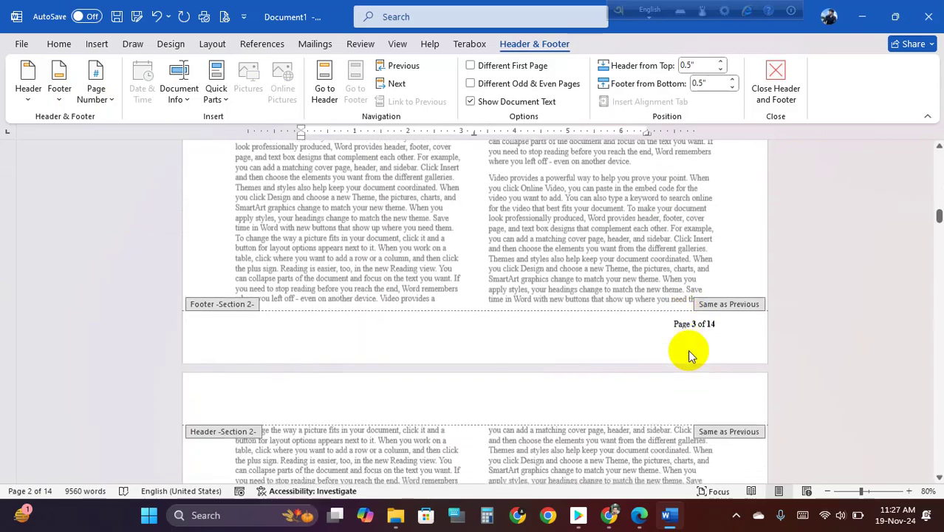
pyautogui.click(671, 237)
pyautogui.scroll(-7, 696, 238)
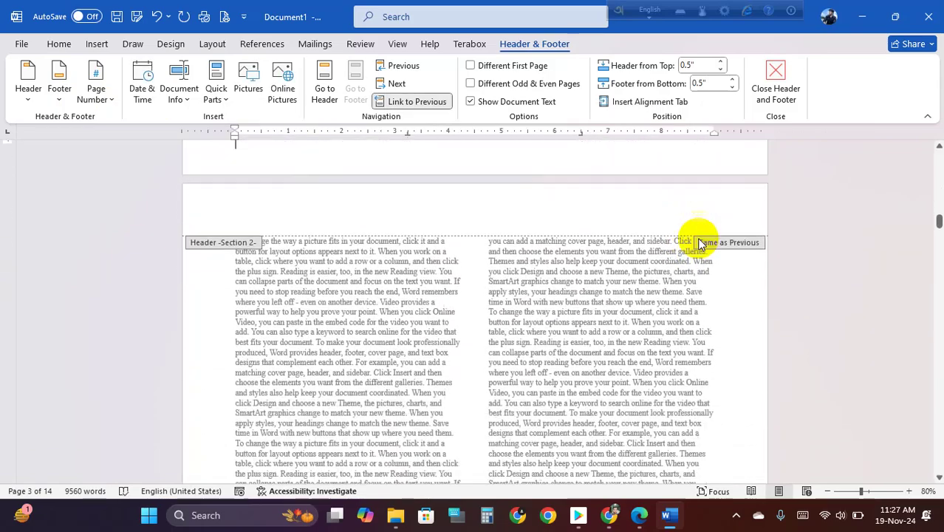
pyautogui.click(654, 293)
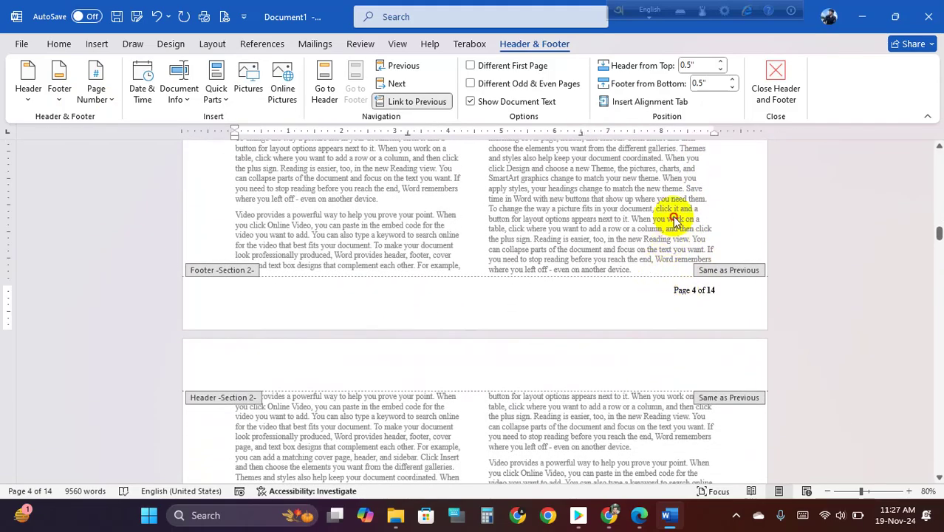
pyautogui.doubleClick(667, 214)
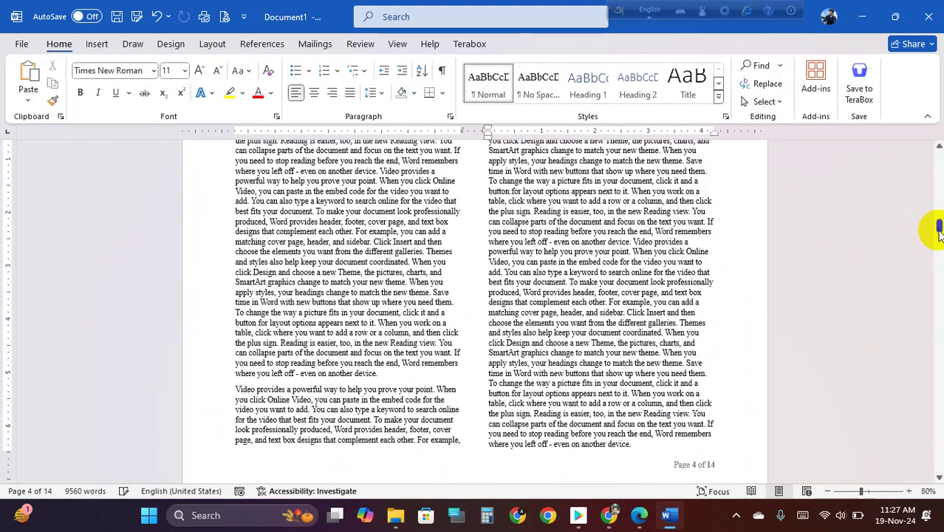
pyautogui.moveTo(938, 234); pyautogui.dragTo(939, 155)
pyautogui.scroll(-2, 586, 240)
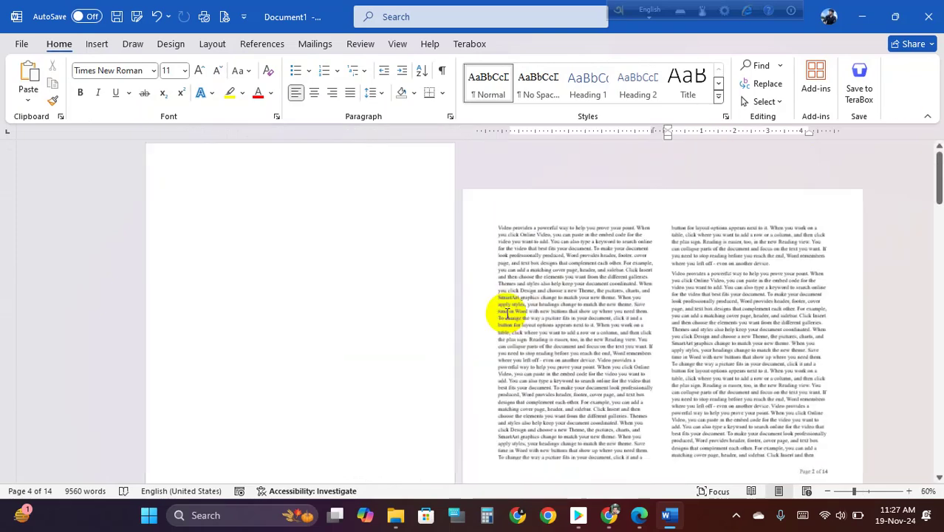
pyautogui.click(475, 292)
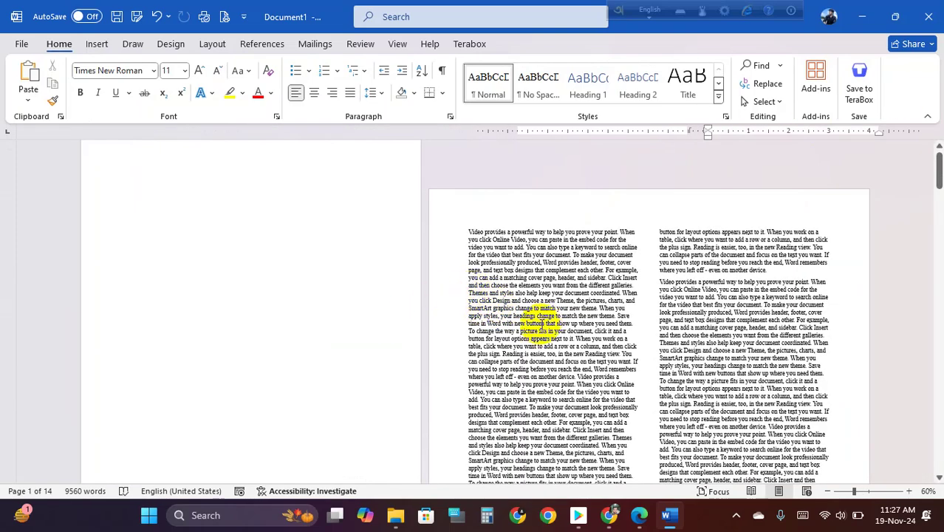
pyautogui.scroll(1, 489, 277)
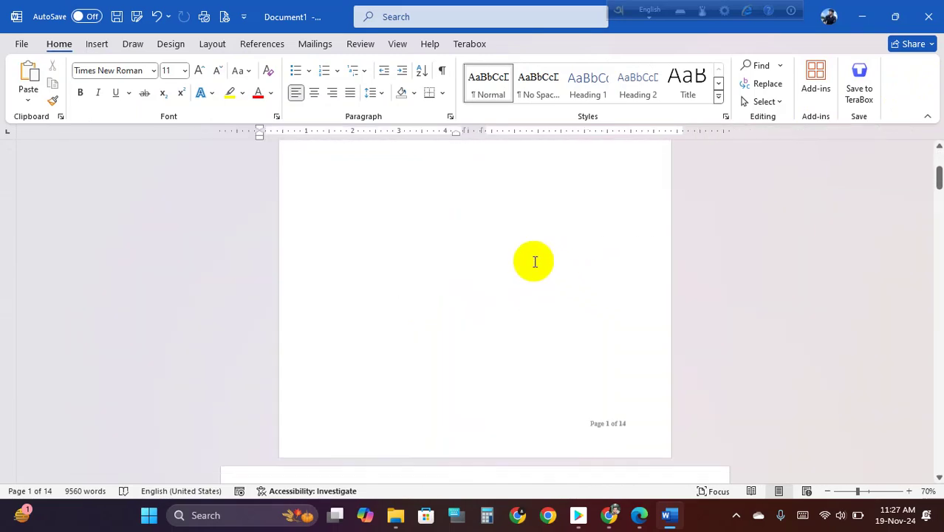
pyautogui.scroll(-3, 592, 268)
pyautogui.scroll(-1, 605, 308)
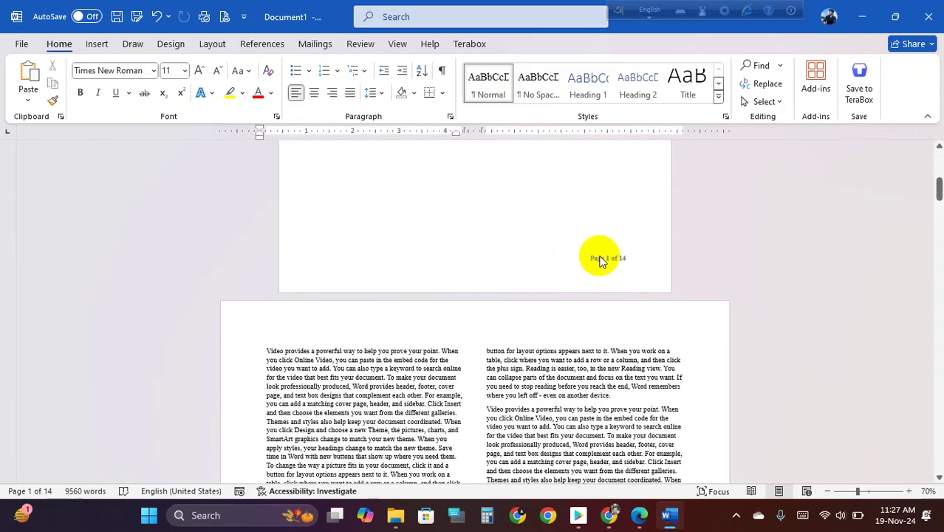
pyautogui.scroll(-7, 613, 295)
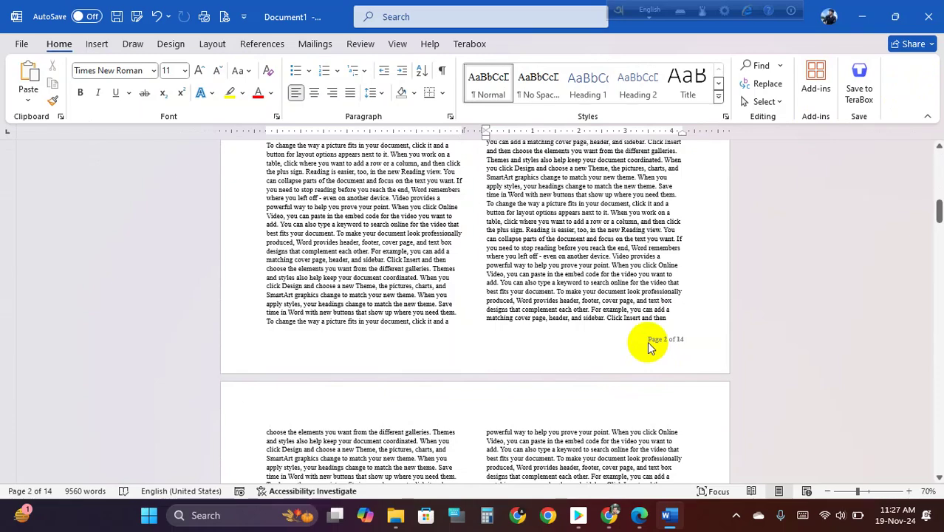
pyautogui.scroll(-3, 660, 350)
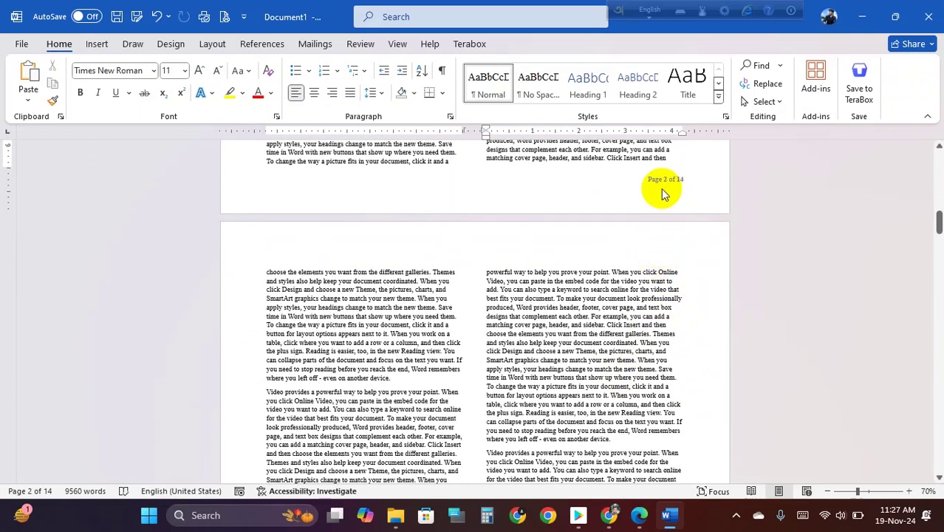
pyautogui.scroll(3, 663, 188)
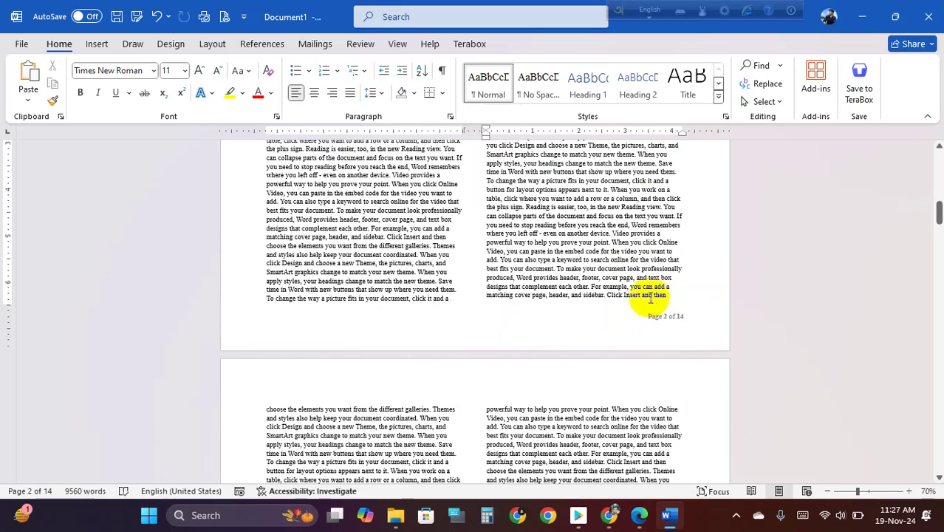
pyautogui.scroll(10, 631, 299)
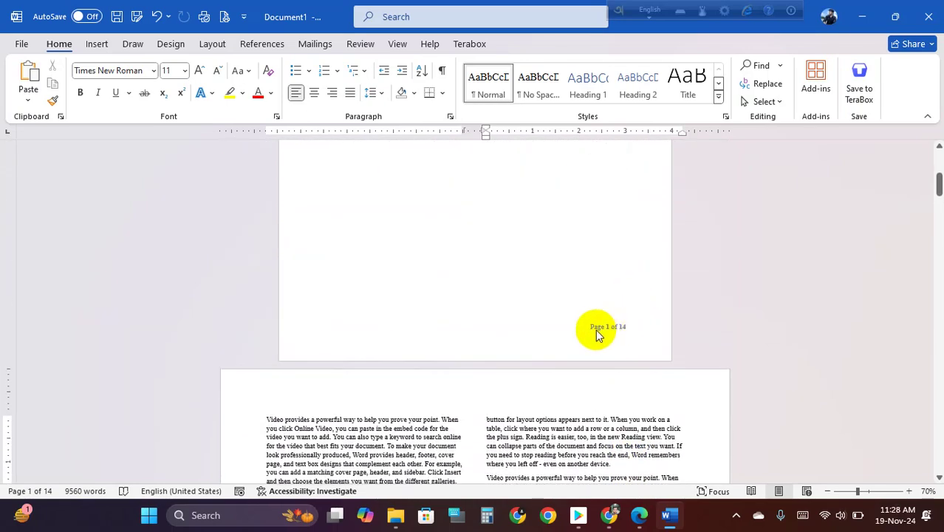
pyautogui.scroll(-3, 617, 332)
pyautogui.scroll(2, 611, 312)
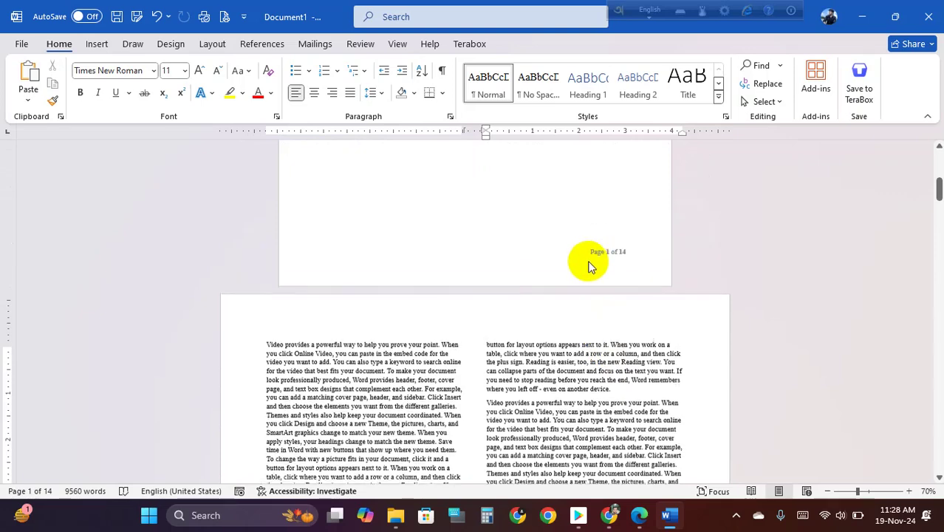
pyautogui.click(610, 274)
pyautogui.click(610, 274)
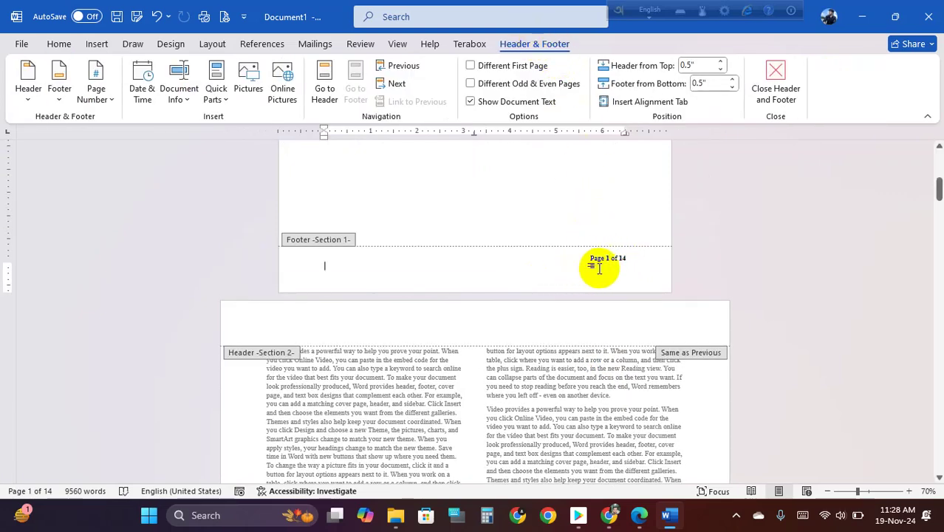
pyautogui.click(626, 323)
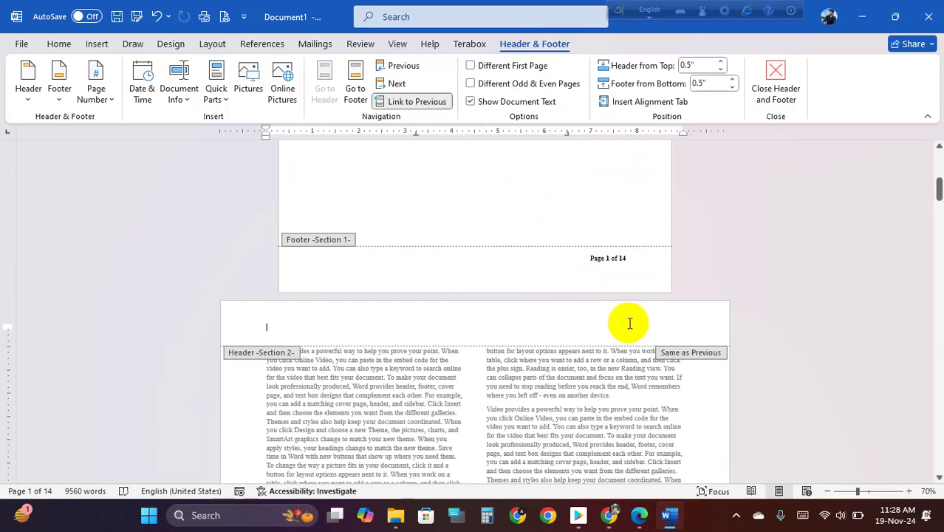
pyautogui.scroll(-10, 660, 314)
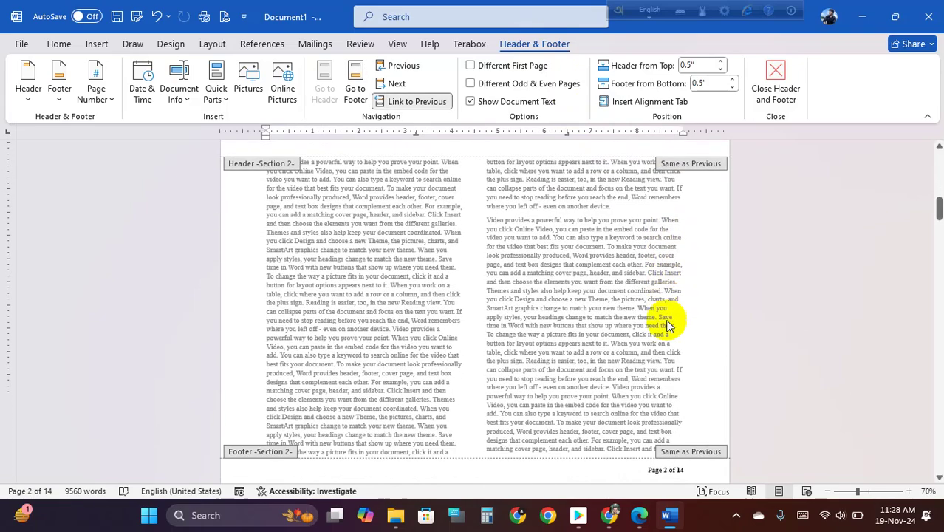
pyautogui.click(634, 273)
pyautogui.scroll(3, 653, 274)
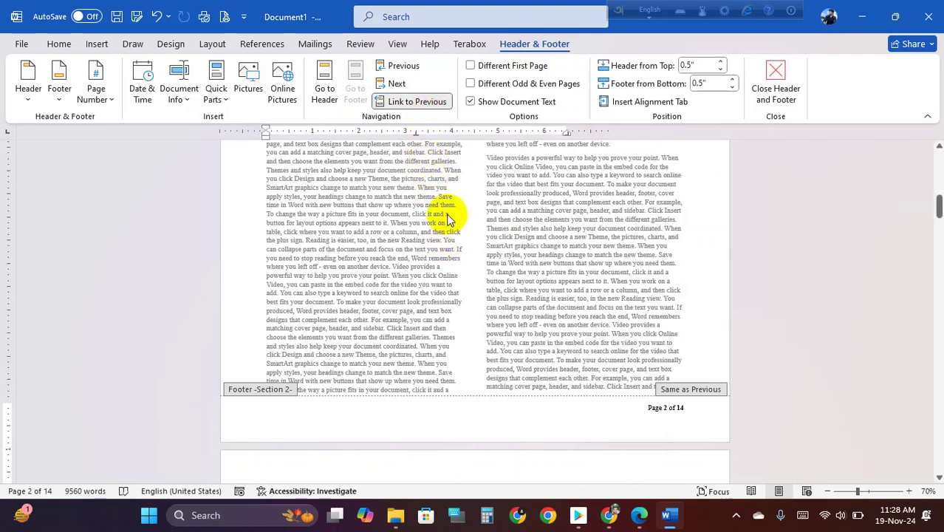
pyautogui.click(412, 102)
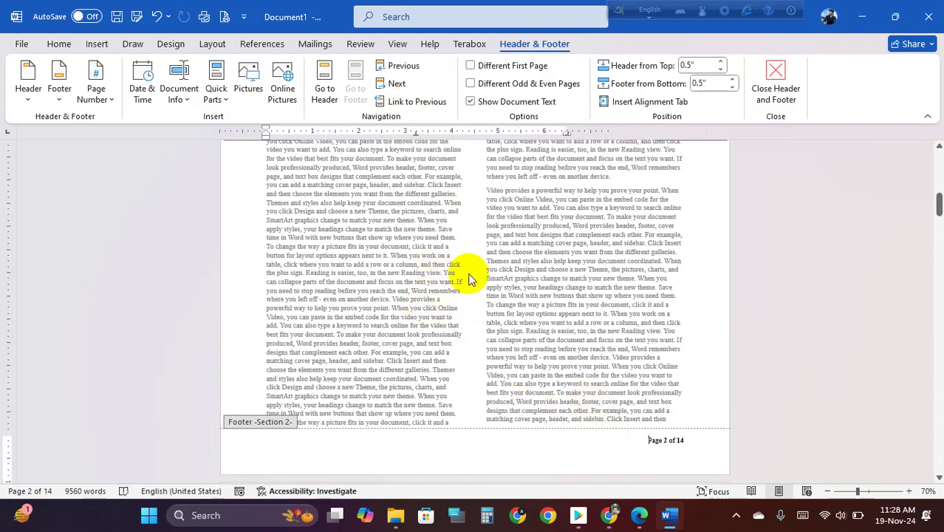
pyautogui.scroll(4, 488, 303)
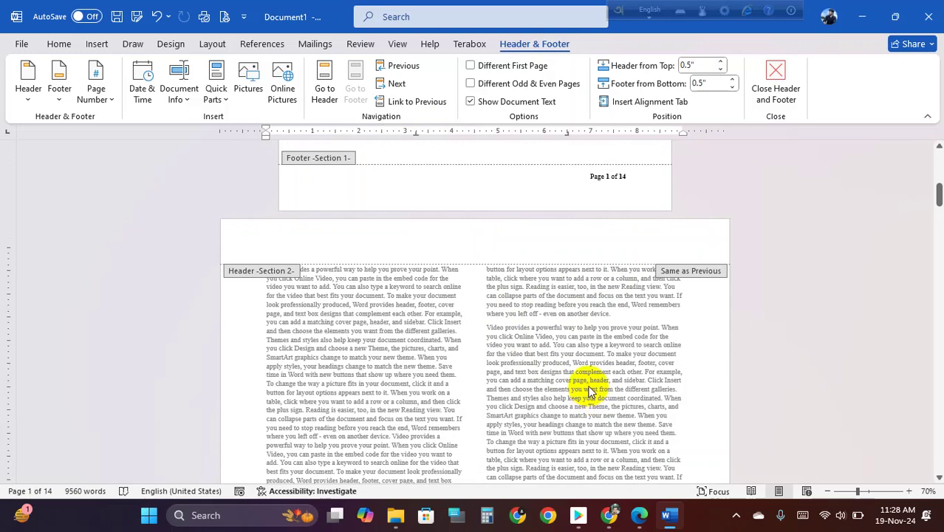
pyautogui.click(553, 173)
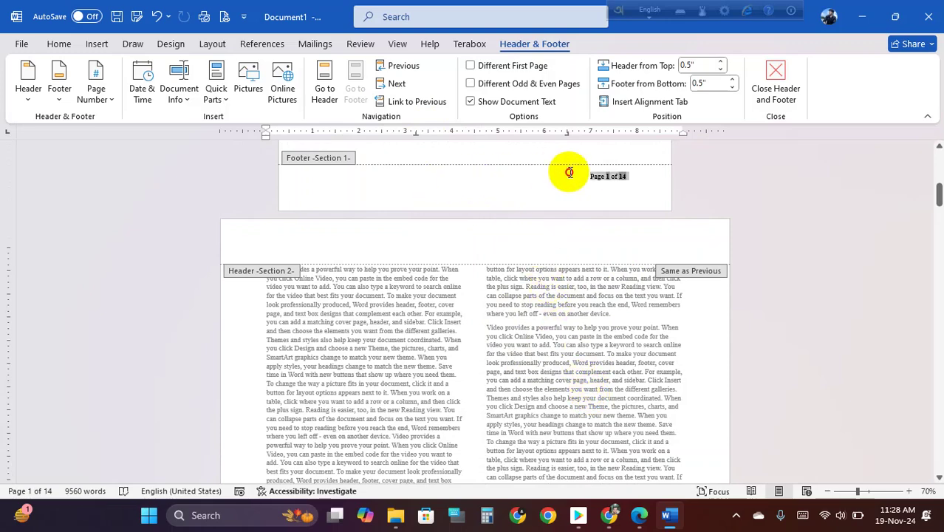
pyautogui.click(615, 231)
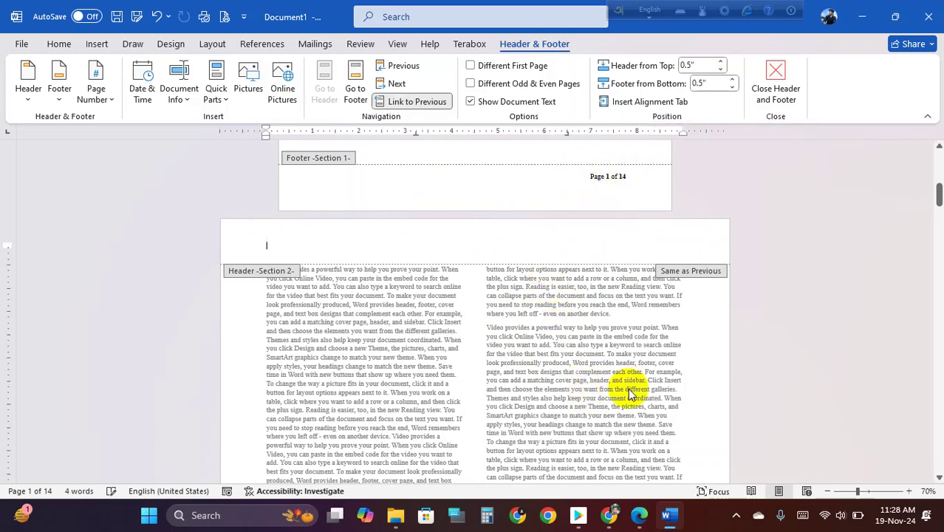
pyautogui.scroll(-5, 630, 391)
pyautogui.click(641, 425)
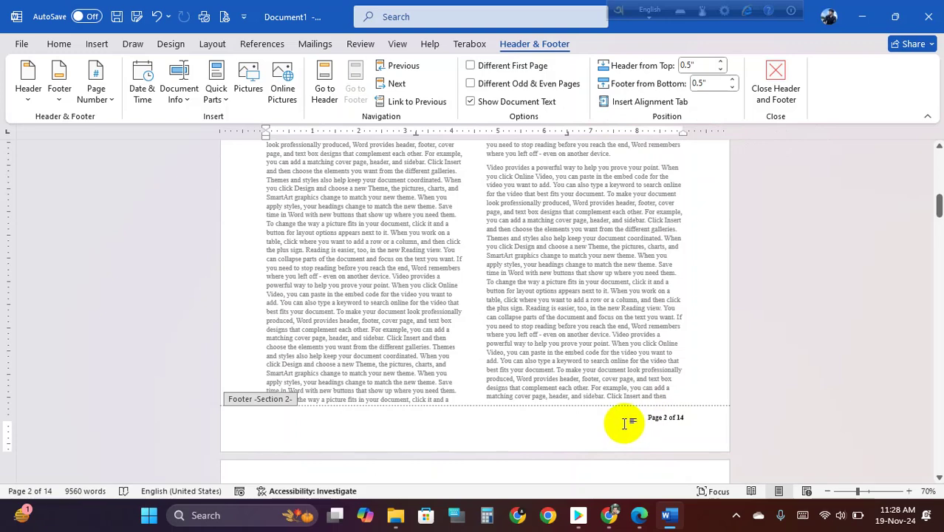
pyautogui.click(417, 102)
pyautogui.click(450, 294)
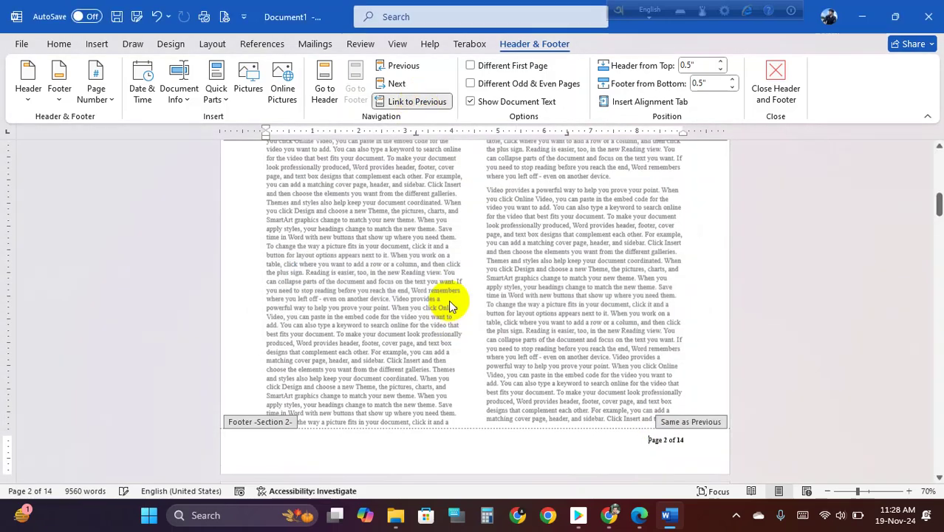
pyautogui.scroll(4, 638, 292)
pyautogui.scroll(-2, 674, 371)
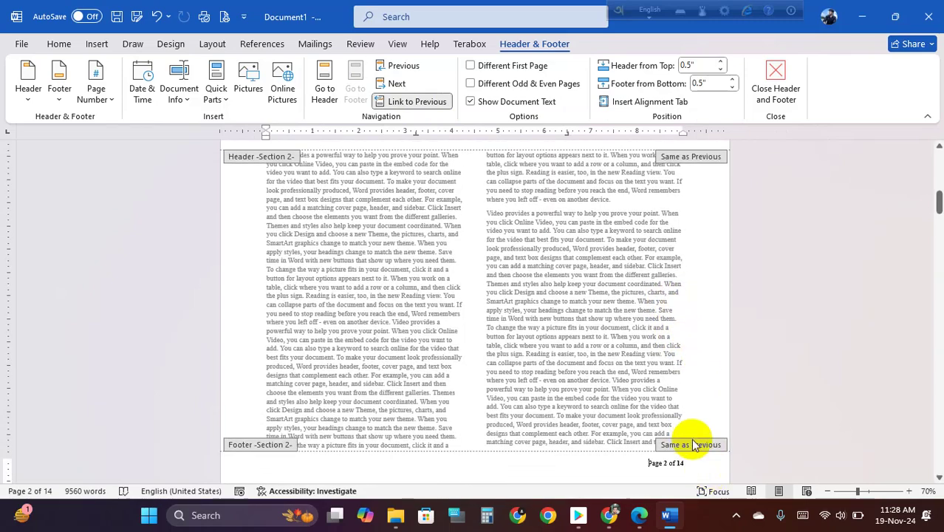
pyautogui.doubleClick(611, 277)
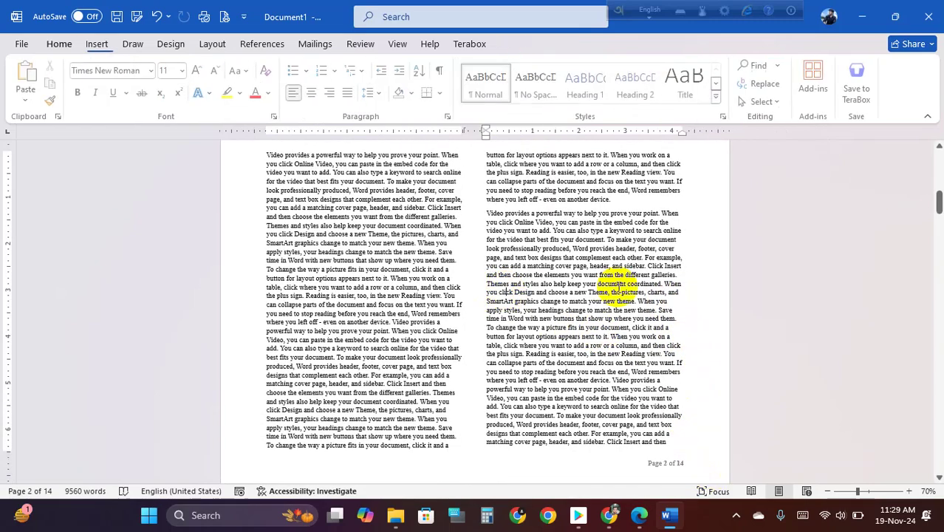
pyautogui.scroll(5, 605, 277)
pyautogui.keyDown('ctrl'); pyautogui.scroll(-6, 604, 273); pyautogui.keyUp('ctrl')
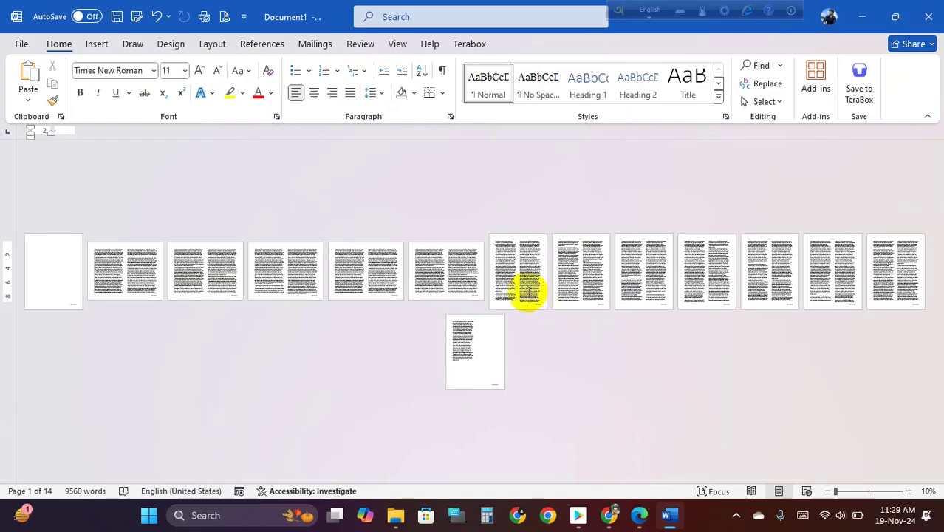
pyautogui.keyDown('ctrl'); pyautogui.scroll(4, 523, 294); pyautogui.keyUp('ctrl')
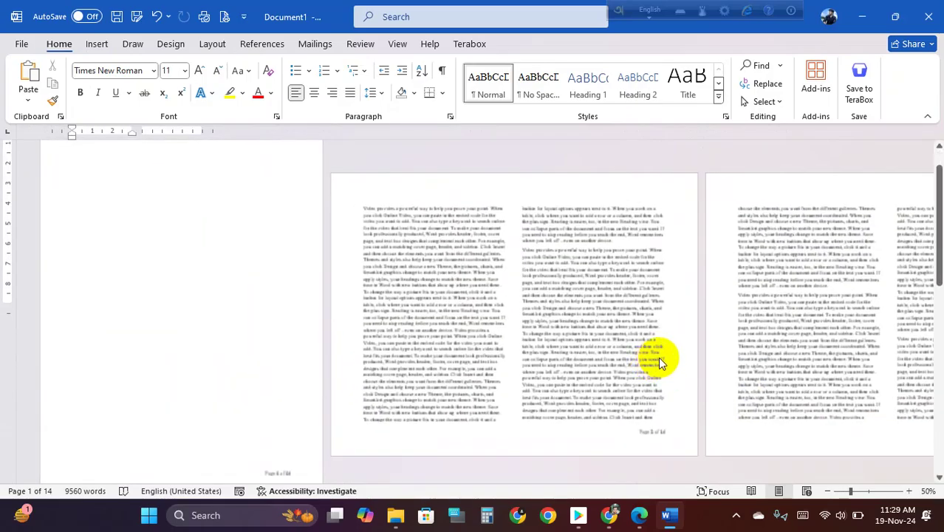
pyautogui.scroll(-5, 657, 358)
pyautogui.scroll(-5, 670, 353)
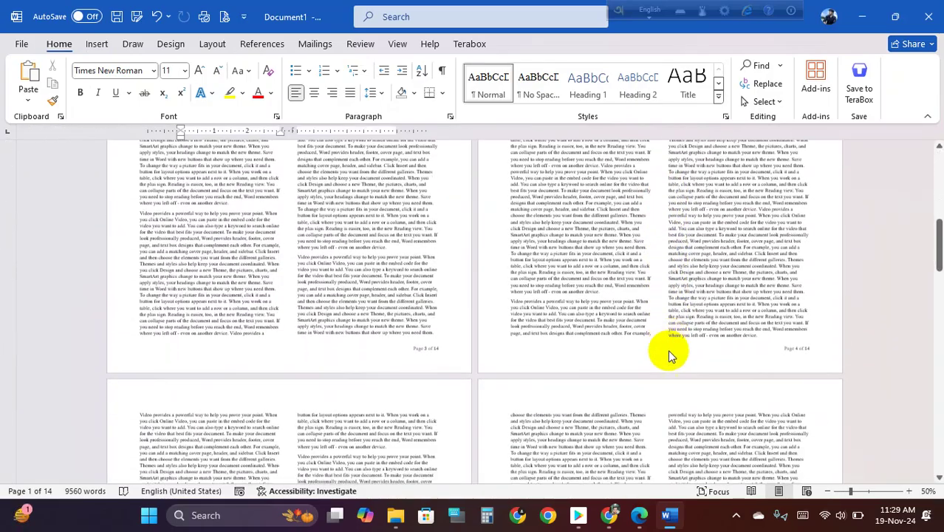
pyautogui.keyDown('ctrl'); pyautogui.scroll(-4, 543, 369); pyautogui.keyUp('ctrl')
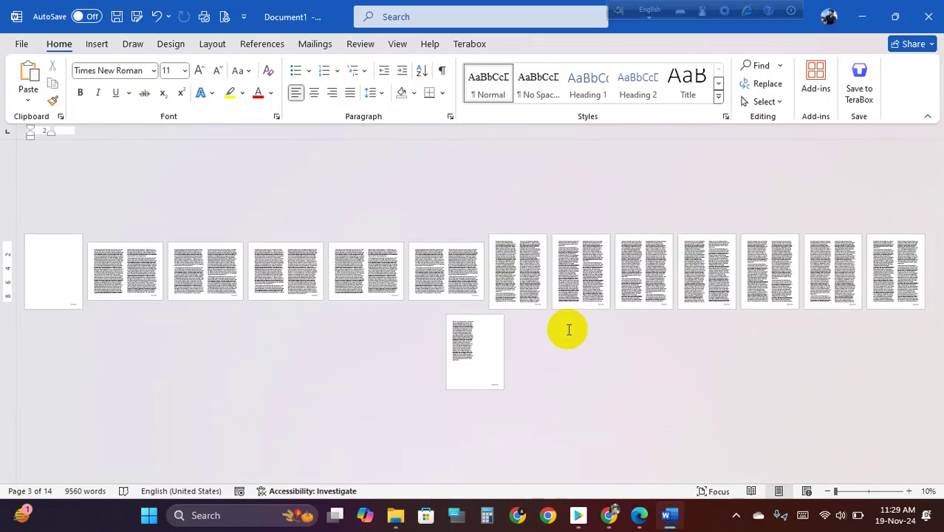
pyautogui.moveTo(55, 257); pyautogui.dragTo(548, 284)
pyautogui.click(517, 272)
pyautogui.click(531, 288)
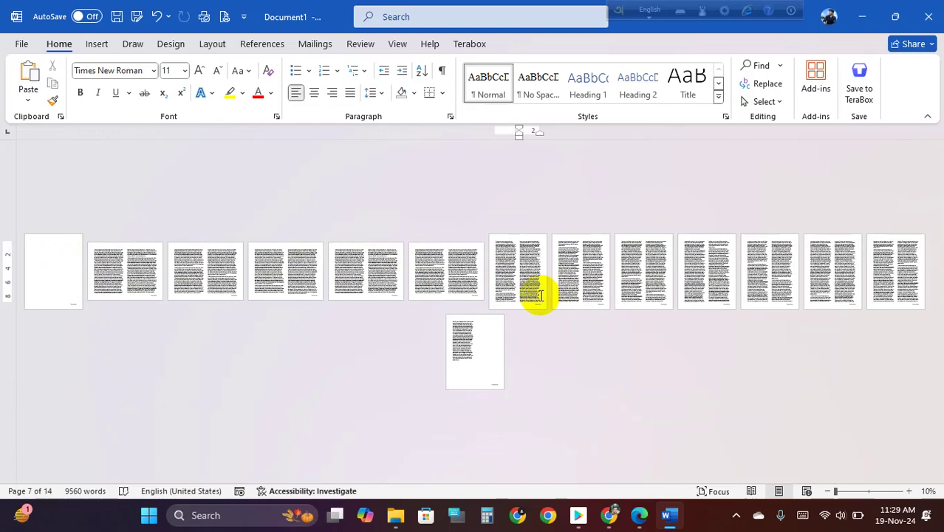
pyautogui.keyDown('ctrl'); pyautogui.scroll(1, 540, 295); pyautogui.keyUp('ctrl')
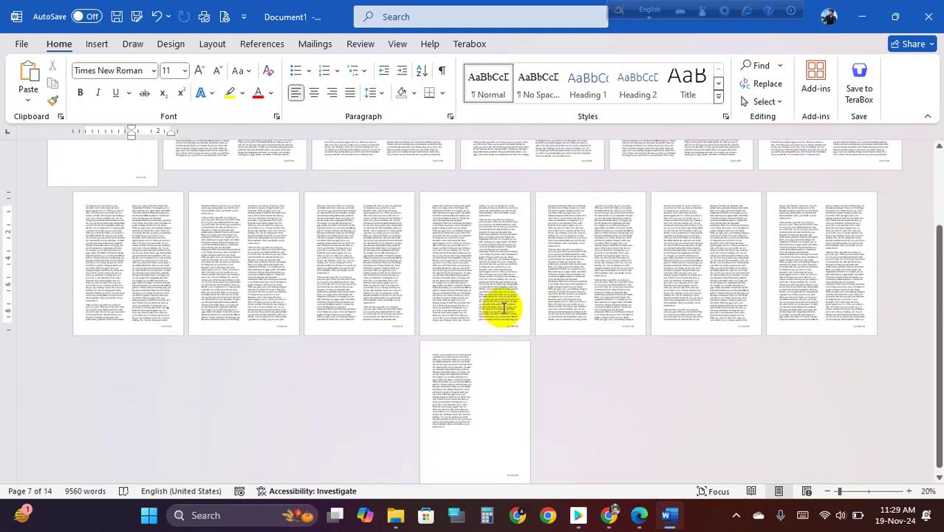
pyautogui.scroll(2, 500, 308)
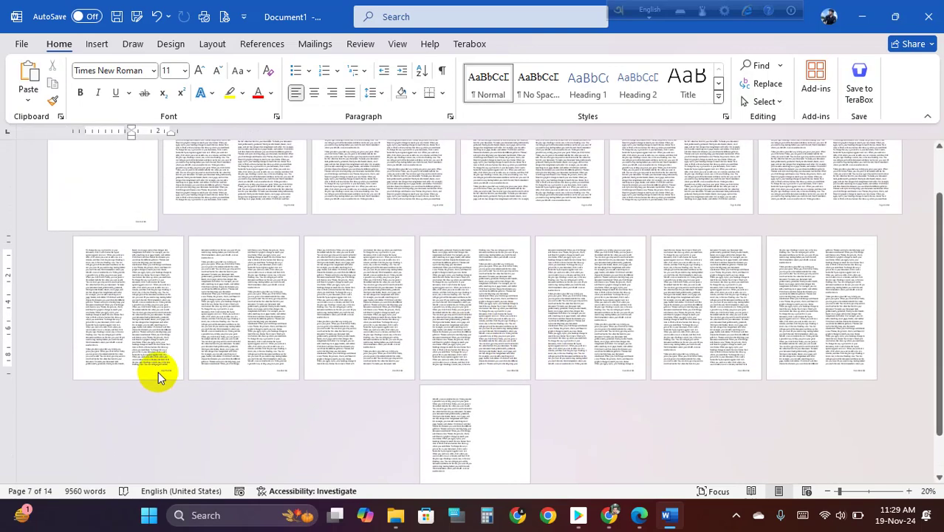
pyautogui.doubleClick(158, 371)
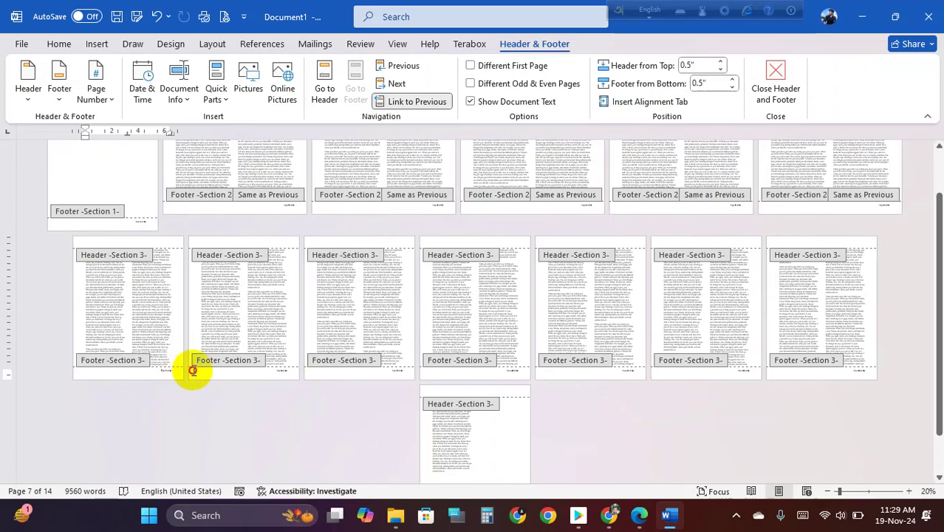
# - Delete the 'Page 7 of 14' number from the Section 3 footer and leave footer editing
pyautogui.keyDown('ctrl'); pyautogui.scroll(7, 181, 378); pyautogui.keyUp('ctrl')
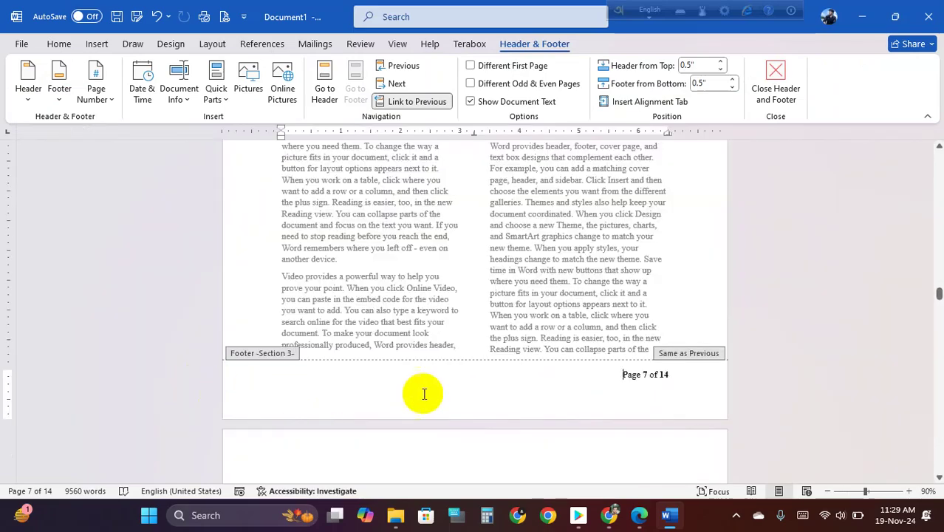
pyautogui.moveTo(620, 375); pyautogui.dragTo(712, 377)
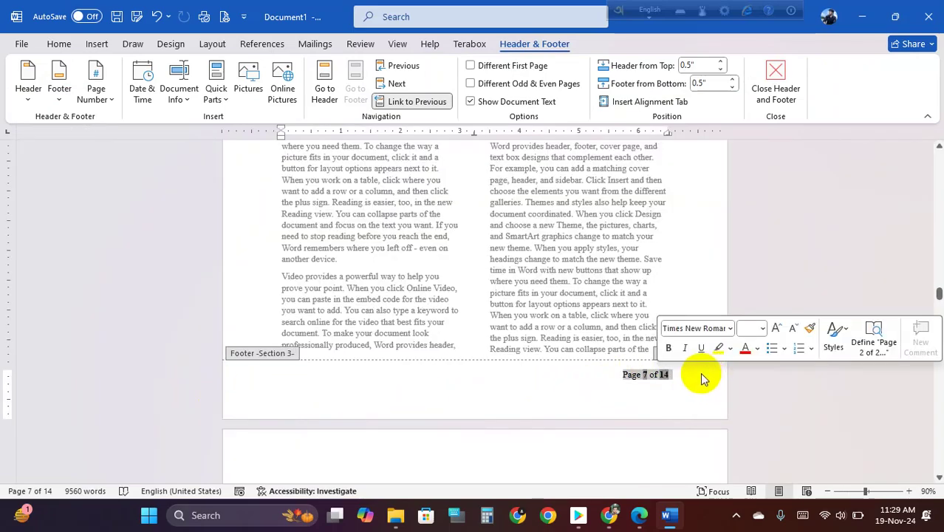
pyautogui.press('Delete')
pyautogui.doubleClick(589, 306)
# - Scroll to the first two-column page and open its Section 2 footer for editing
pyautogui.keyDown('ctrl'); pyautogui.scroll(-5, 595, 297); pyautogui.keyUp('ctrl')
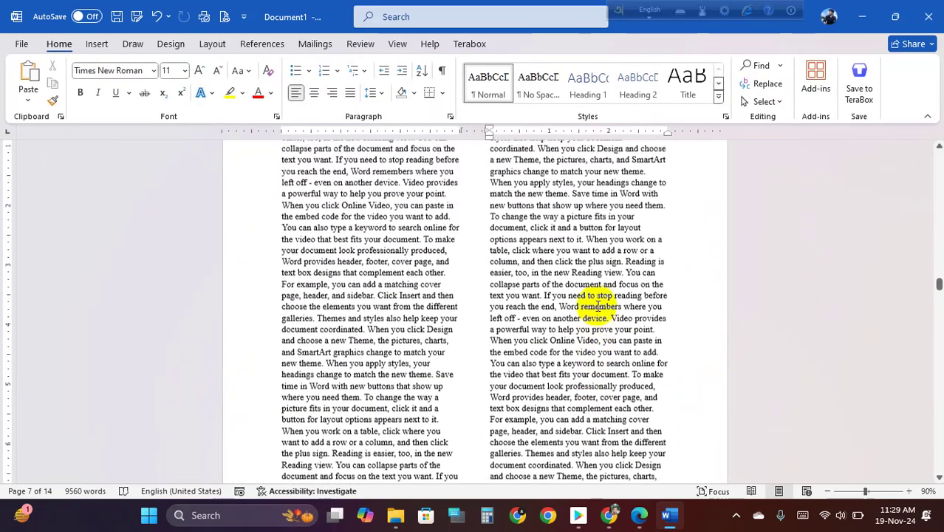
pyautogui.keyDown('ctrl'); pyautogui.scroll(4, 485, 308); pyautogui.keyUp('ctrl')
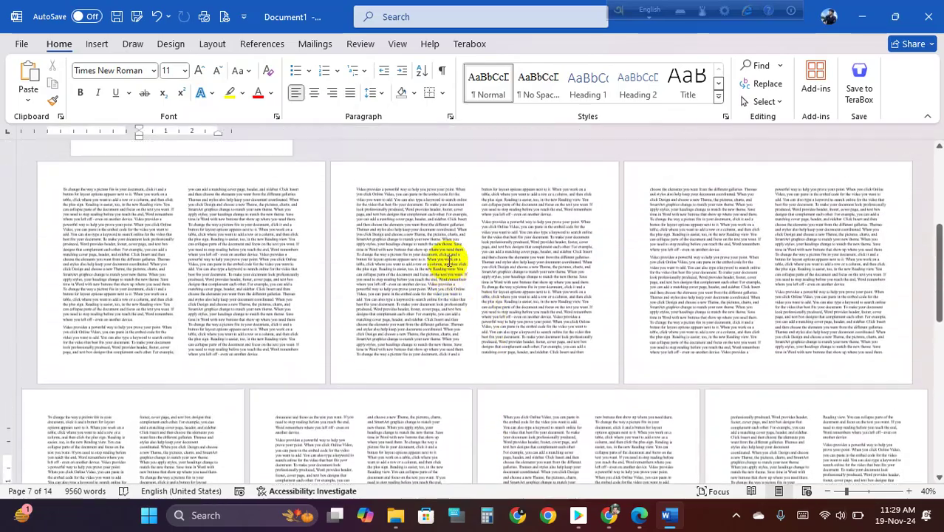
pyautogui.keyDown('ctrl'); pyautogui.scroll(1, 422, 248); pyautogui.keyUp('ctrl')
pyautogui.scroll(-5, 497, 297)
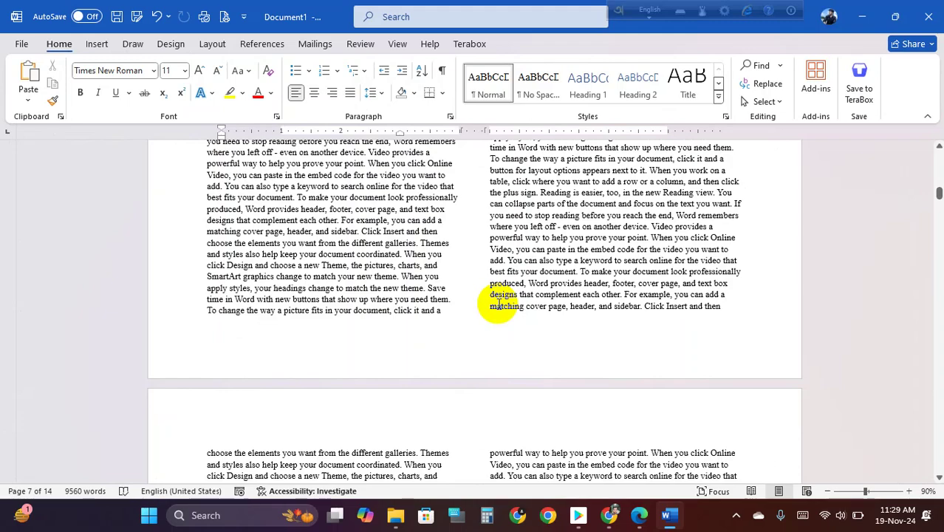
pyautogui.scroll(15, 500, 303)
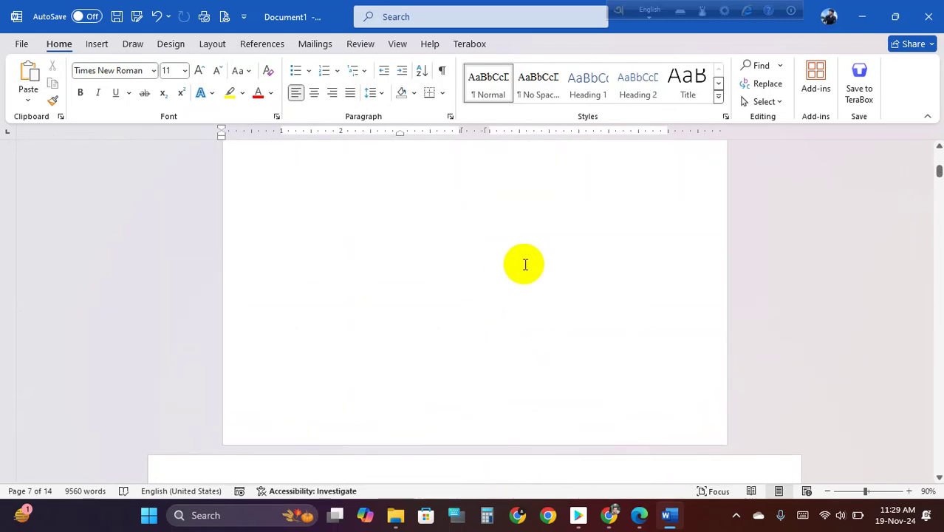
pyautogui.scroll(5, 524, 265)
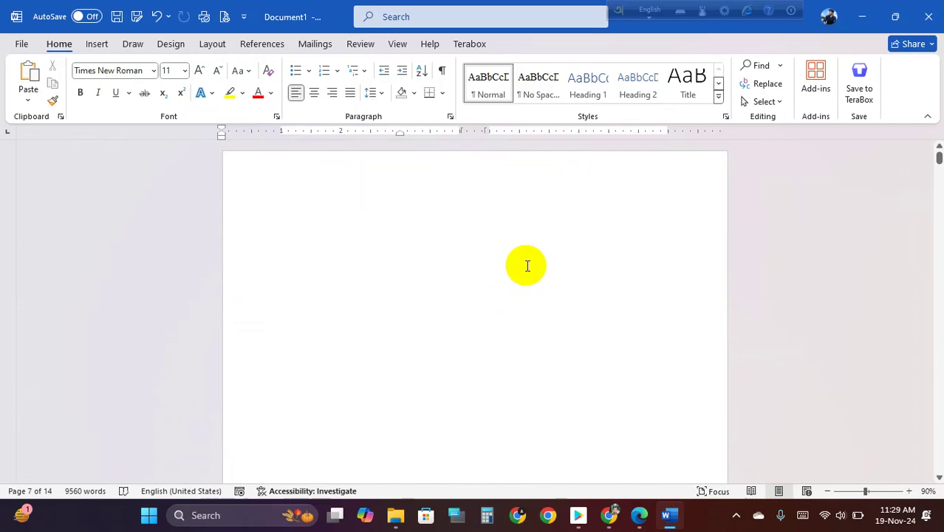
pyautogui.scroll(-1, 530, 260)
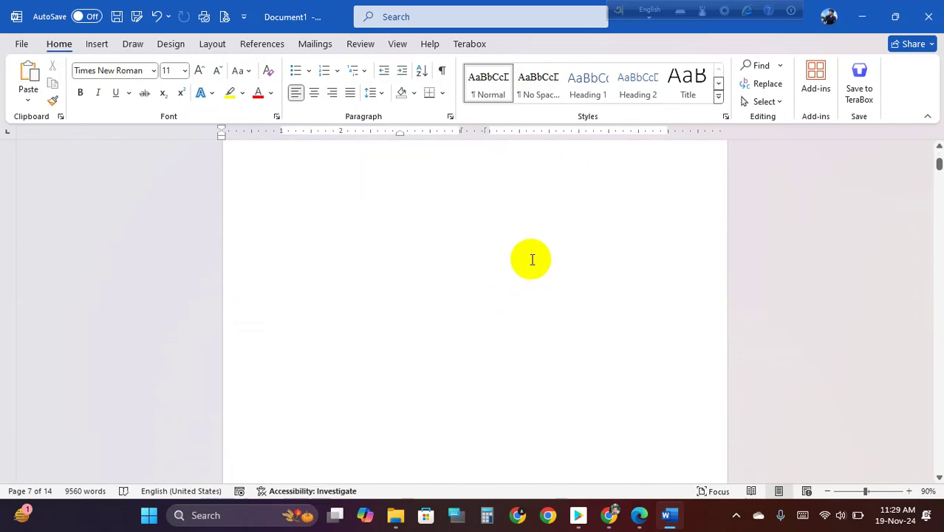
pyautogui.scroll(-10, 532, 259)
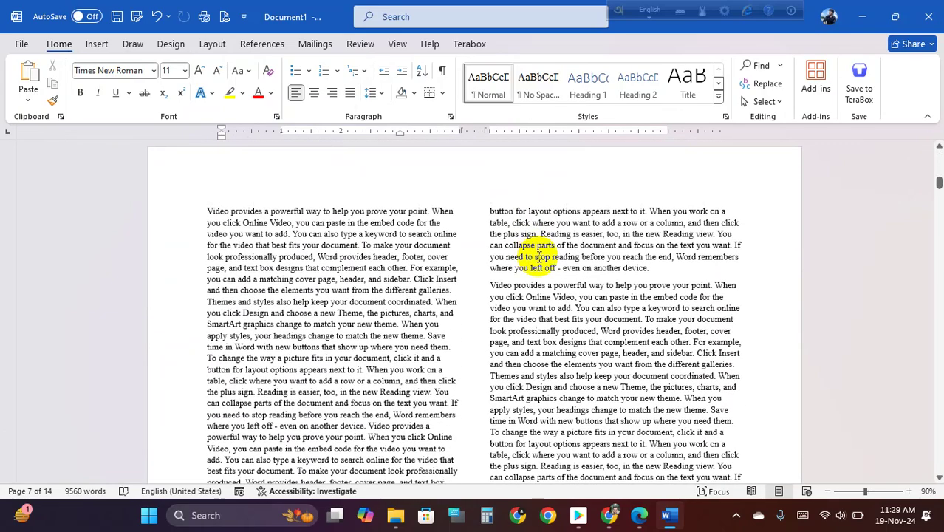
pyautogui.scroll(-5, 539, 256)
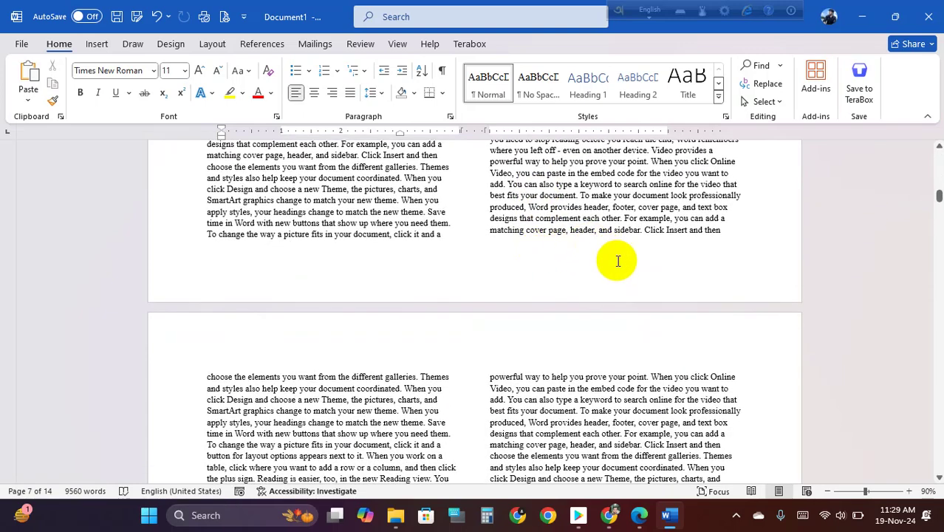
pyautogui.doubleClick(577, 264)
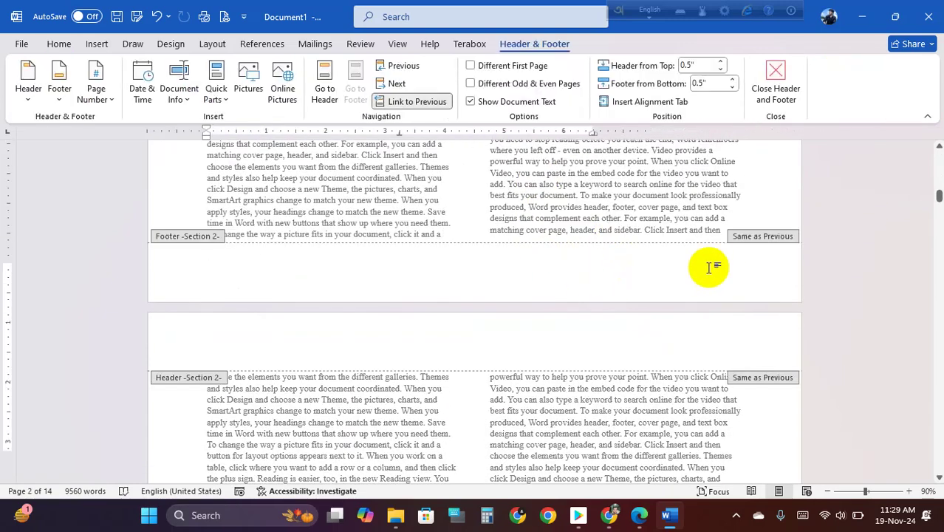
# - Unlink the Section 2 footer and insert an Accent Bar 1 page number at the bottom
pyautogui.click(423, 101)
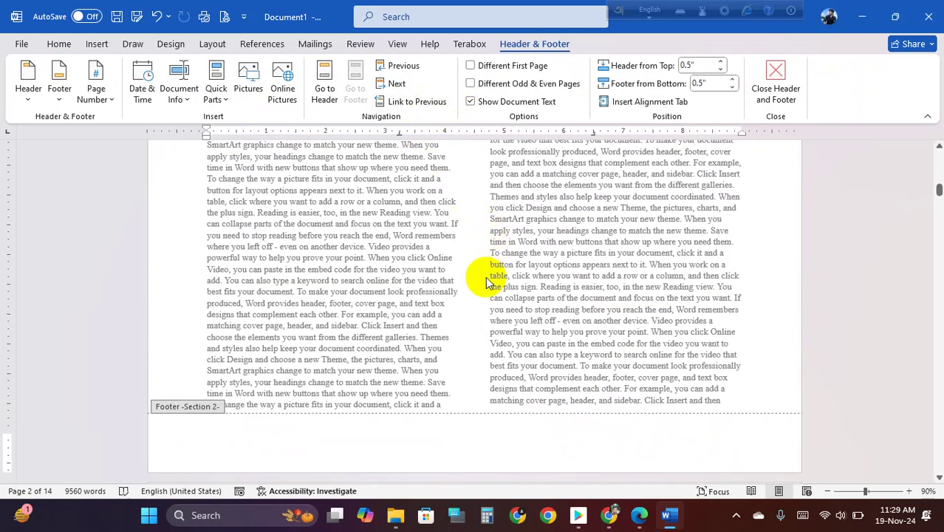
pyautogui.scroll(-3, 487, 280)
pyautogui.click(111, 102)
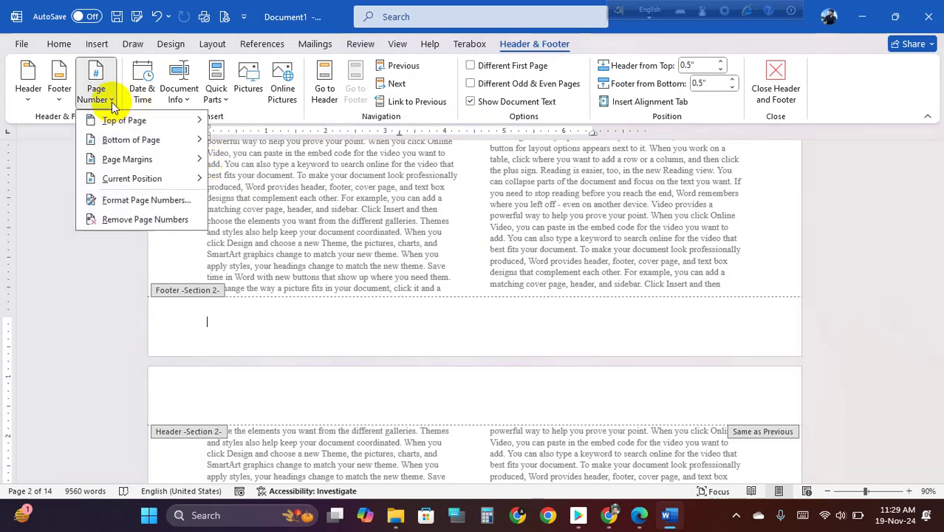
pyautogui.moveTo(166, 160)
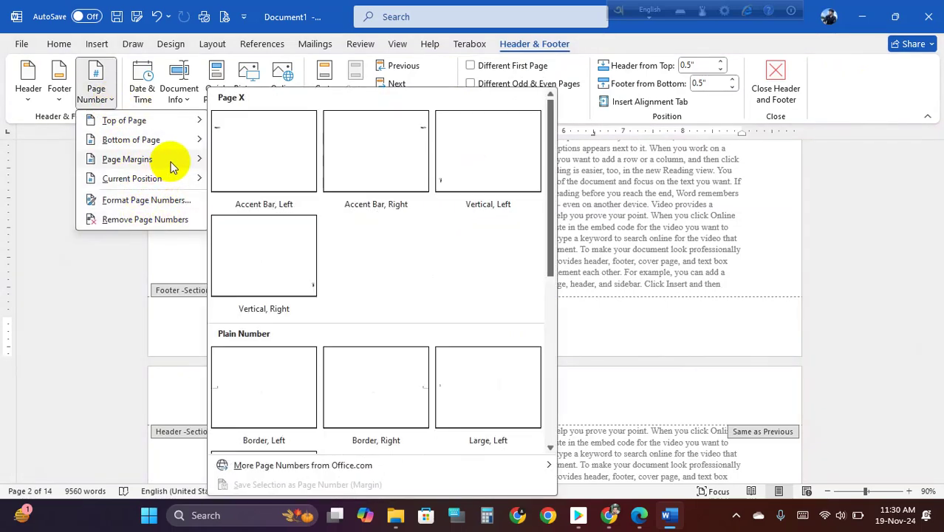
pyautogui.moveTo(169, 139)
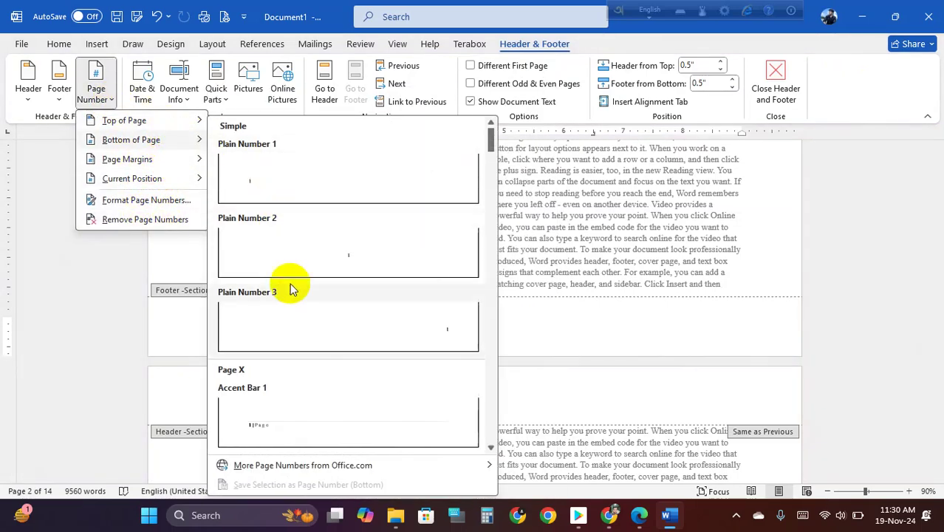
pyautogui.click(322, 396)
# - Confirm the Section 1 footer stays empty, then return to the Section 2 footer
pyautogui.scroll(4, 458, 303)
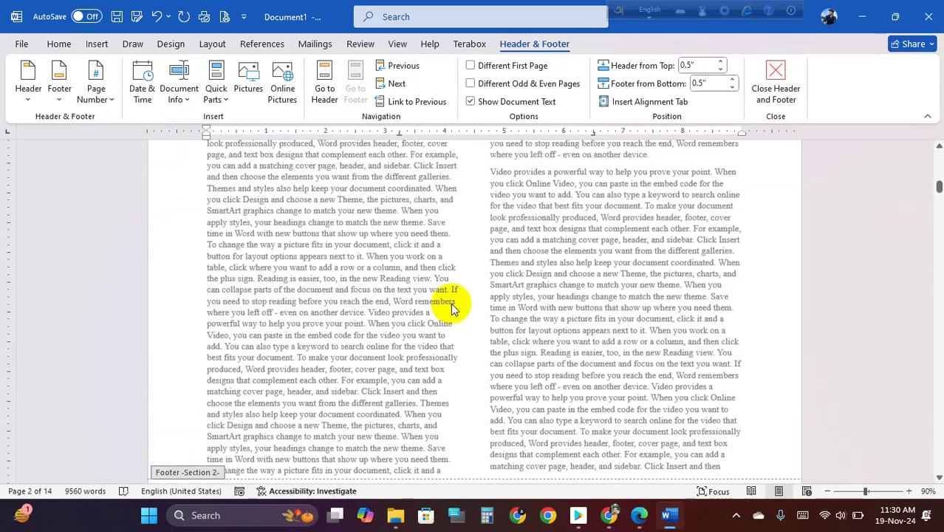
pyautogui.scroll(10, 453, 306)
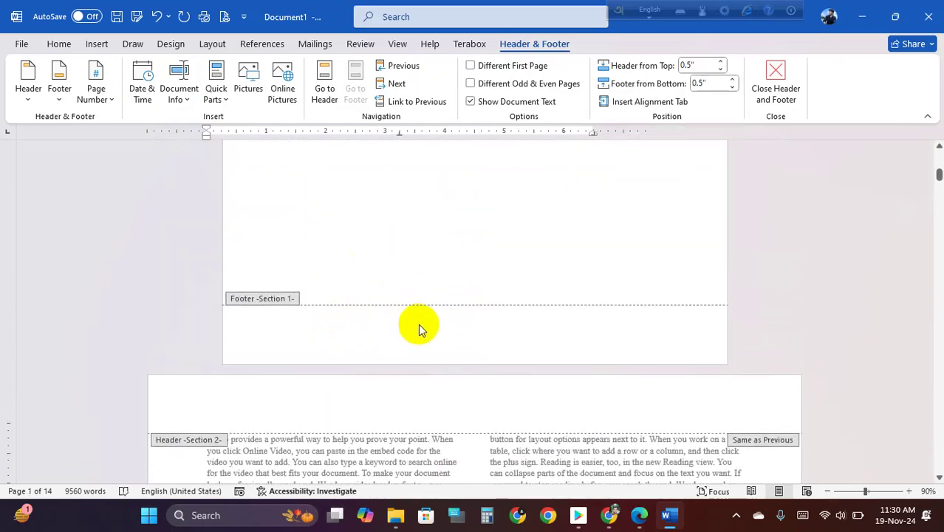
pyautogui.click(316, 331)
pyautogui.scroll(-10, 362, 377)
pyautogui.scroll(-6, 389, 339)
pyautogui.click(274, 237)
# - Unlink the Section 3 footer, delete its page number, and close footer editing
pyautogui.scroll(-8, 270, 412)
pyautogui.scroll(-20, 319, 401)
pyautogui.scroll(-15, 270, 323)
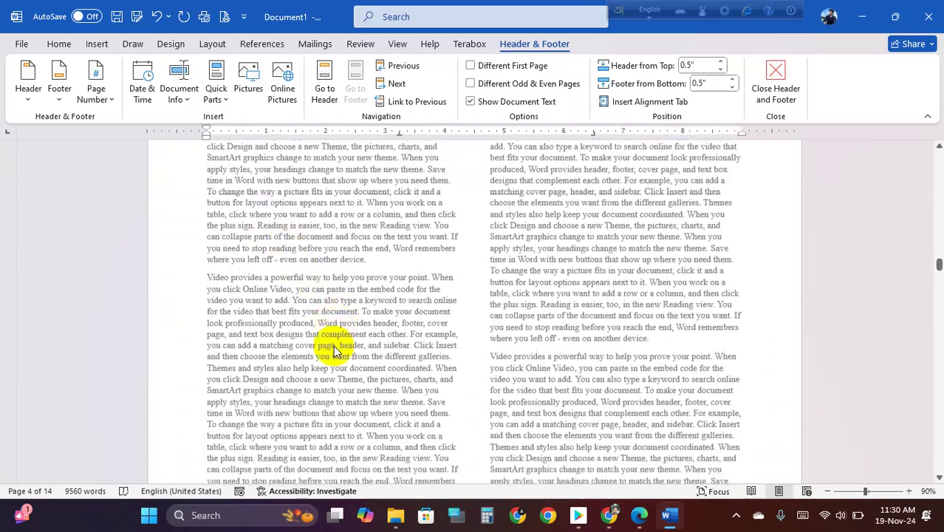
pyautogui.scroll(-15, 336, 350)
pyautogui.scroll(-20, 296, 367)
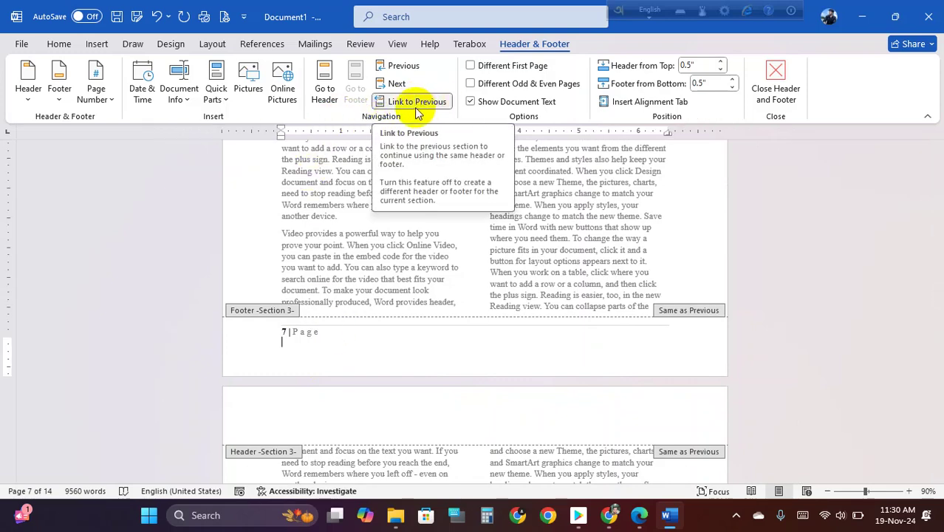
pyautogui.click(427, 103)
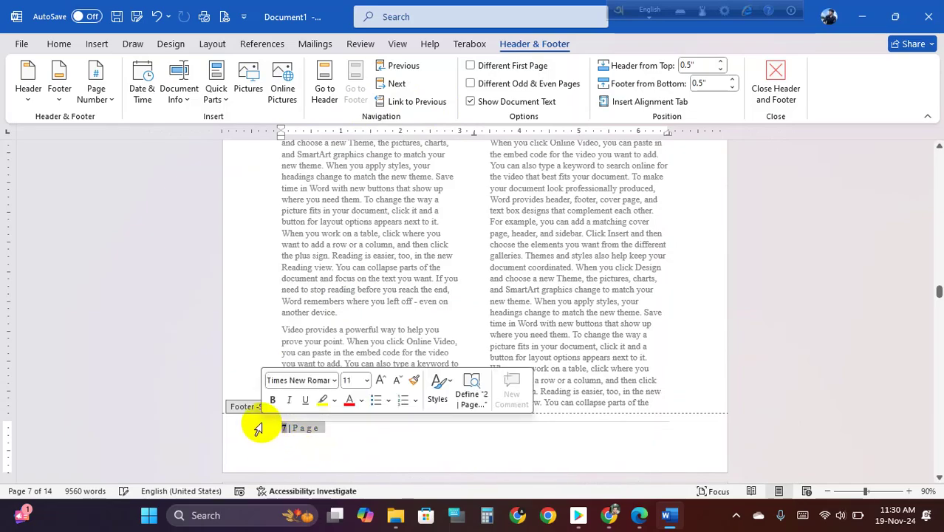
pyautogui.press('Delete')
pyautogui.doubleClick(379, 319)
pyautogui.scroll(8, 368, 316)
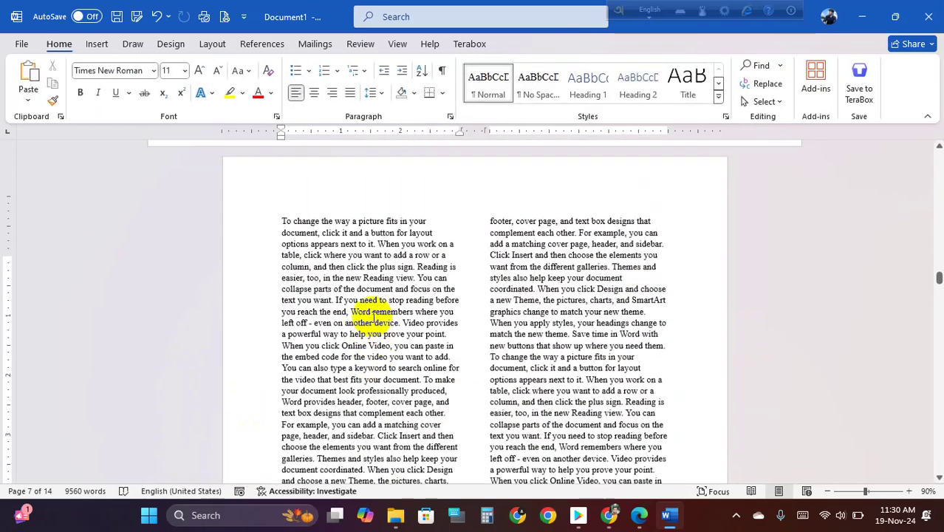
pyautogui.scroll(3, 309, 307)
pyautogui.scroll(-4, 263, 296)
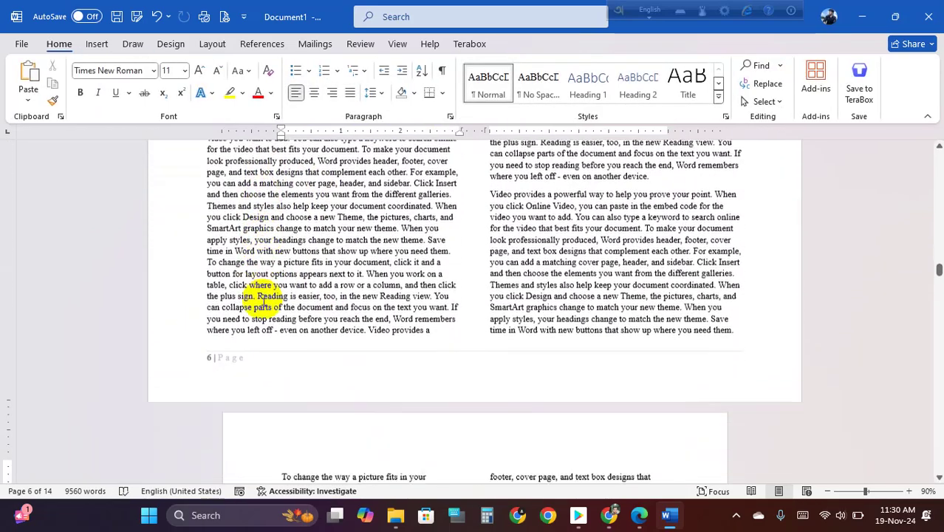
pyautogui.scroll(-20, 266, 300)
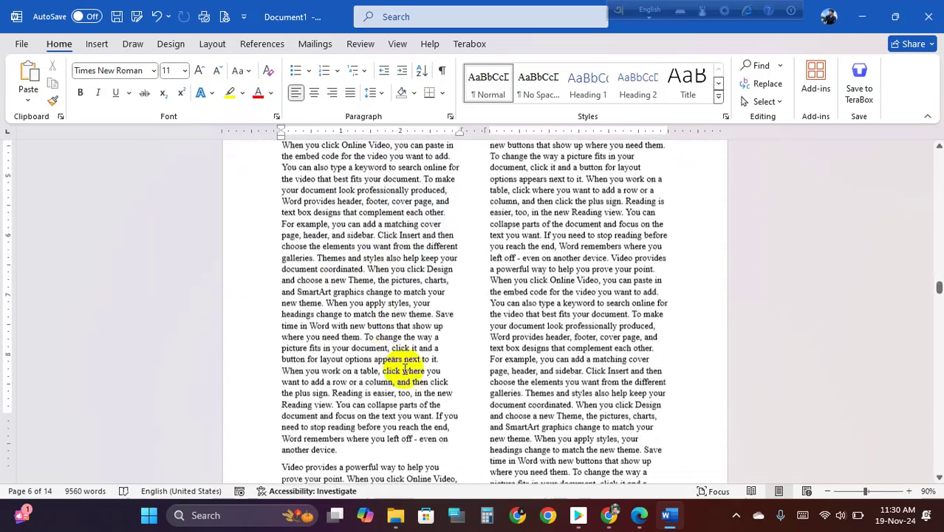
pyautogui.scroll(-10, 461, 422)
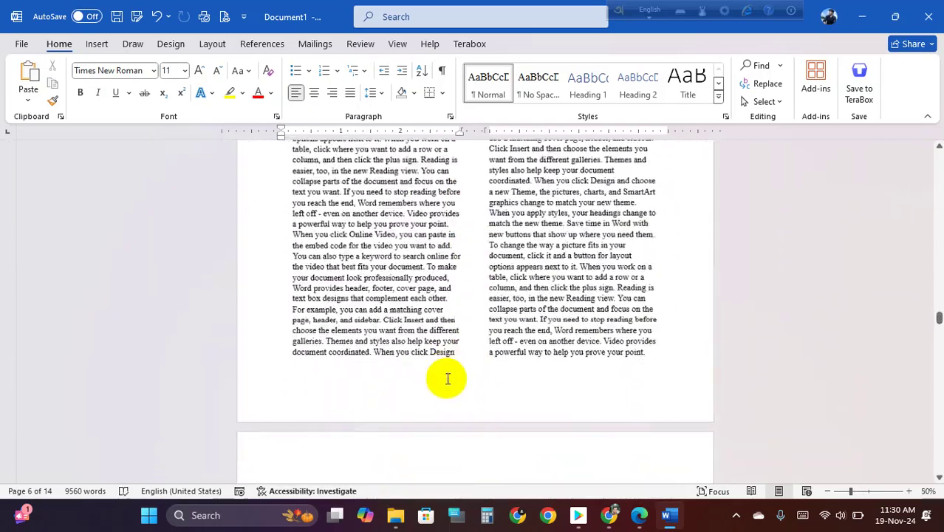
pyautogui.keyDown('ctrl'); pyautogui.scroll(-7, 442, 373); pyautogui.keyUp('ctrl')
pyautogui.keyDown('ctrl'); pyautogui.scroll(2, 421, 343); pyautogui.keyUp('ctrl')
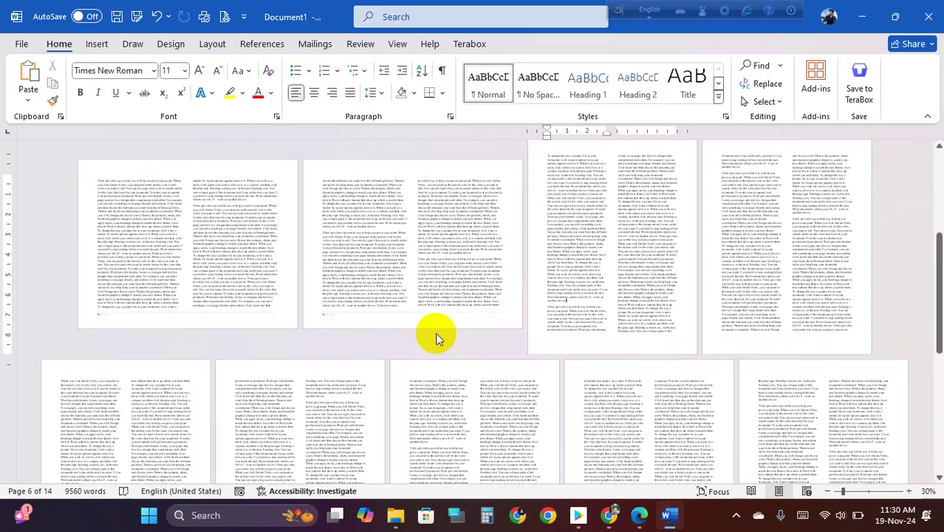
pyautogui.keyDown('ctrl'); pyautogui.scroll(2, 459, 314); pyautogui.keyUp('ctrl')
pyautogui.keyDown('ctrl'); pyautogui.scroll(-2, 458, 314); pyautogui.keyUp('ctrl')
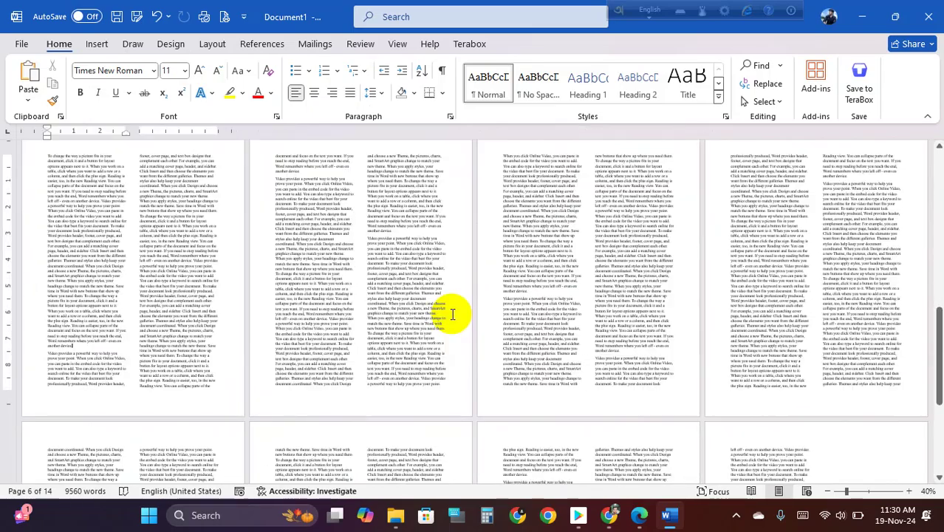
pyautogui.keyDown('ctrl'); pyautogui.scroll(2, 455, 315); pyautogui.keyUp('ctrl')
pyautogui.scroll(3, 453, 316)
pyautogui.scroll(5, 453, 316)
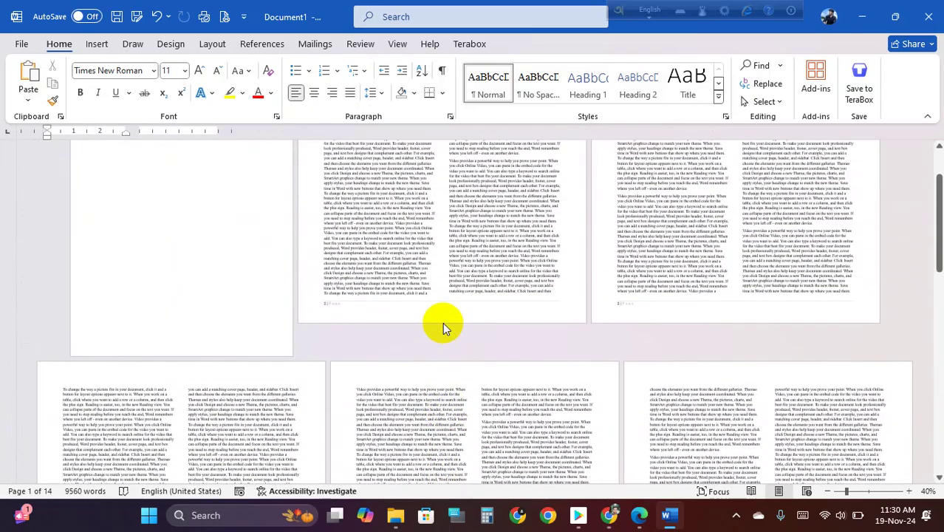
pyautogui.scroll(2, 443, 323)
pyautogui.keyDown('ctrl'); pyautogui.scroll(1, 441, 325); pyautogui.keyUp('ctrl')
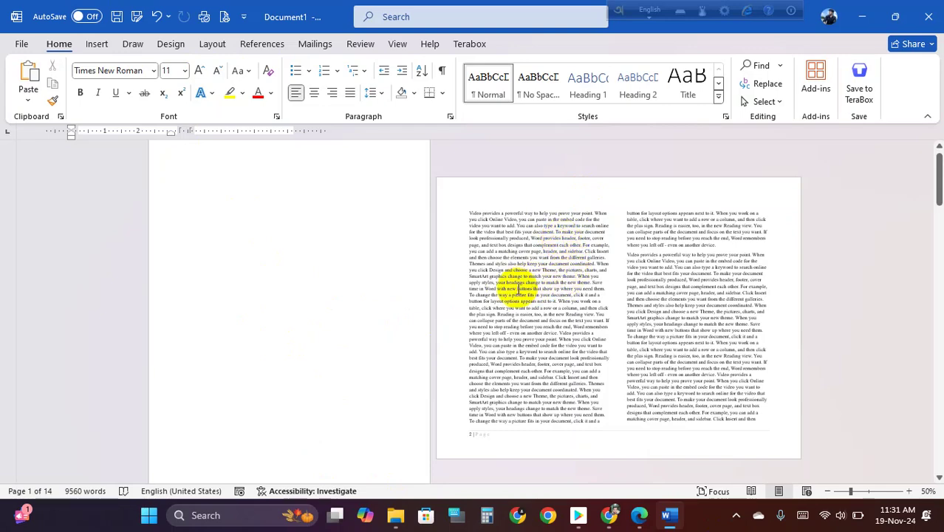
pyautogui.scroll(1, 517, 288)
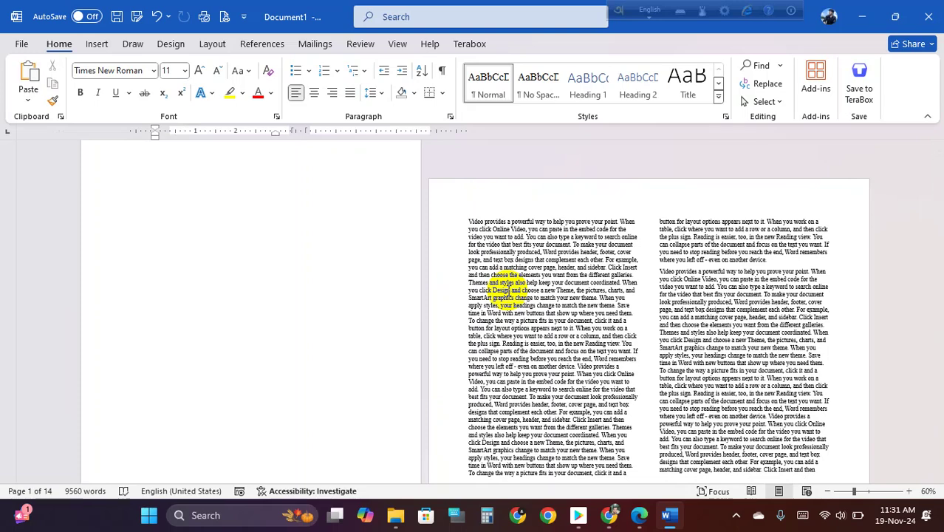
pyautogui.scroll(-3, 526, 301)
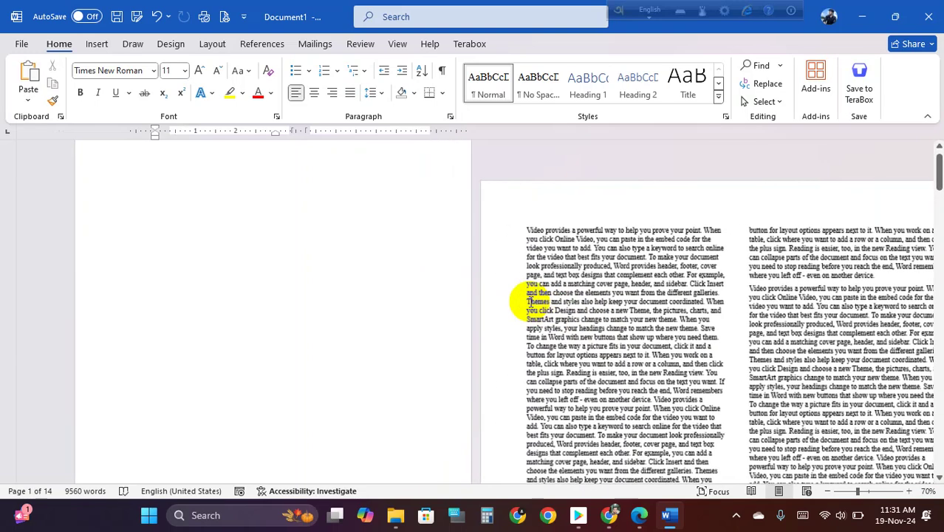
pyautogui.keyDown('ctrl'); pyautogui.scroll(1, 527, 301); pyautogui.keyUp('ctrl')
pyautogui.scroll(-5, 459, 295)
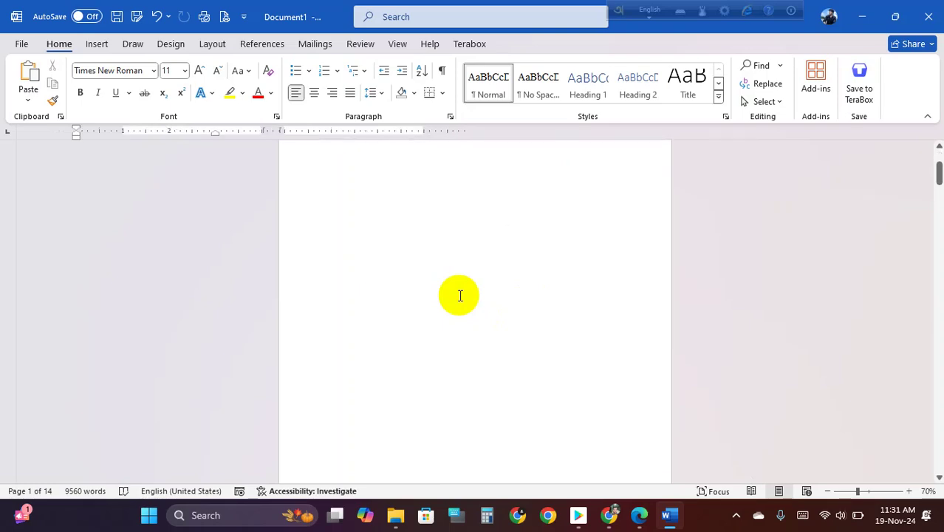
pyautogui.scroll(-2, 460, 296)
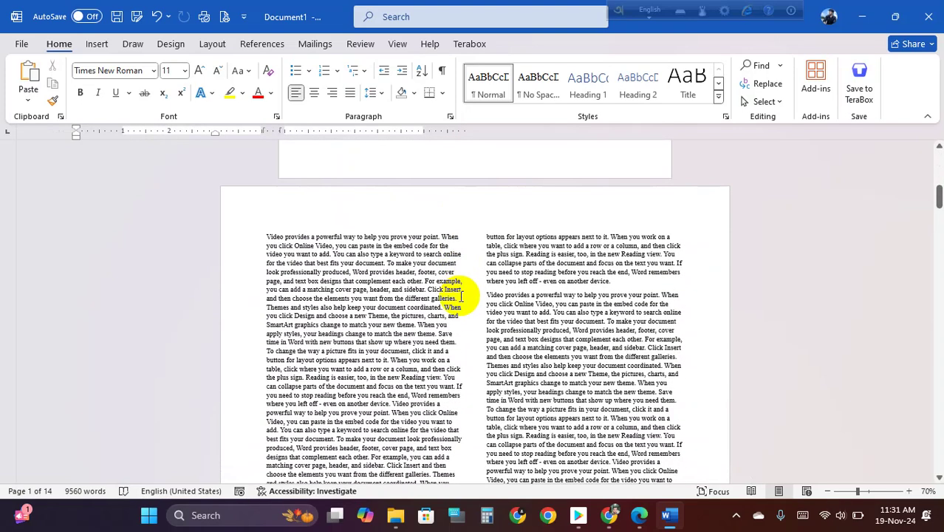
# - Select all the document text and justify it in both columns
pyautogui.click(406, 326)
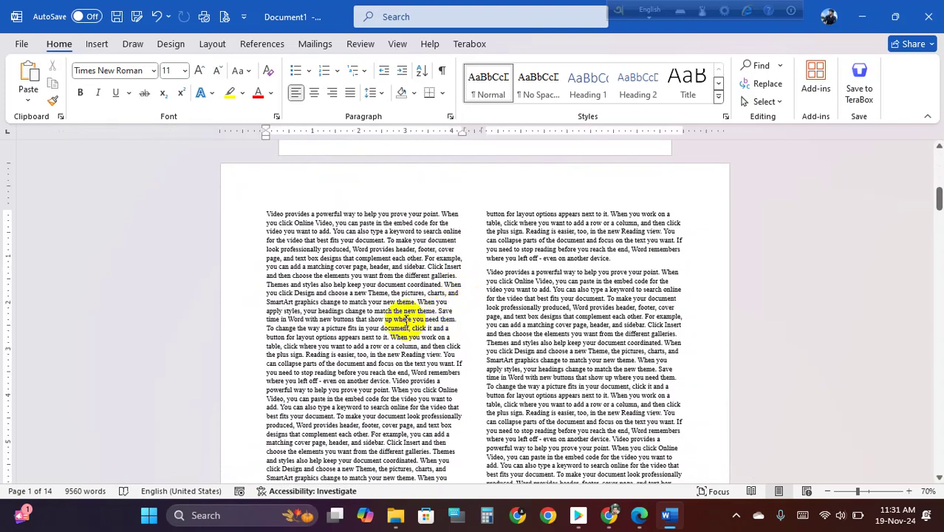
pyautogui.hotkey('ctrl', 'a')
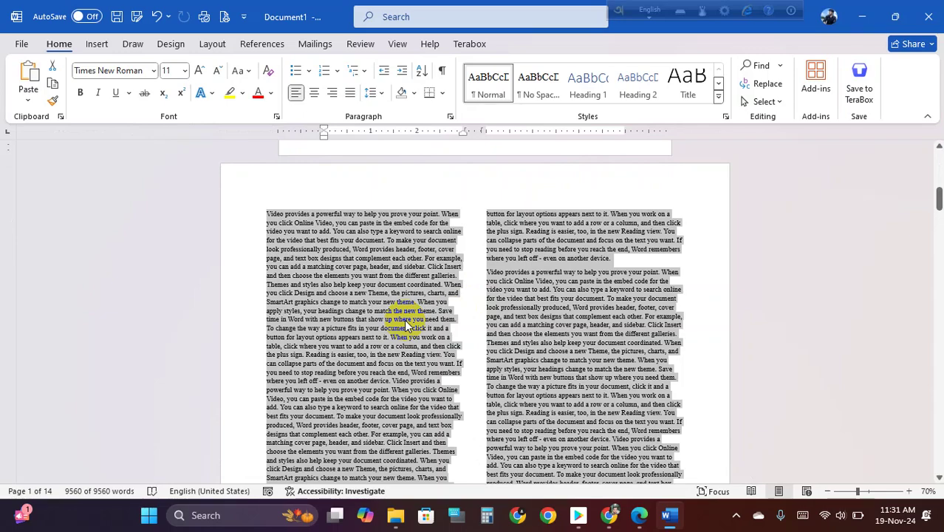
pyautogui.hotkey('ctrl', 'j')
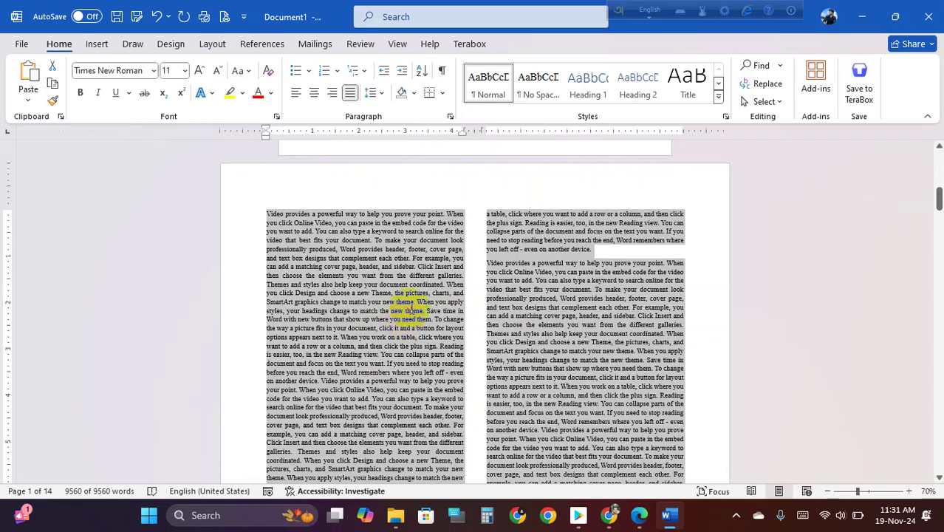
pyautogui.click(411, 313)
# - Briefly open the page 2 header, return to the body, and show the Design ribbon
pyautogui.keyDown('ctrl'); pyautogui.scroll(-2, 431, 269); pyautogui.keyUp('ctrl')
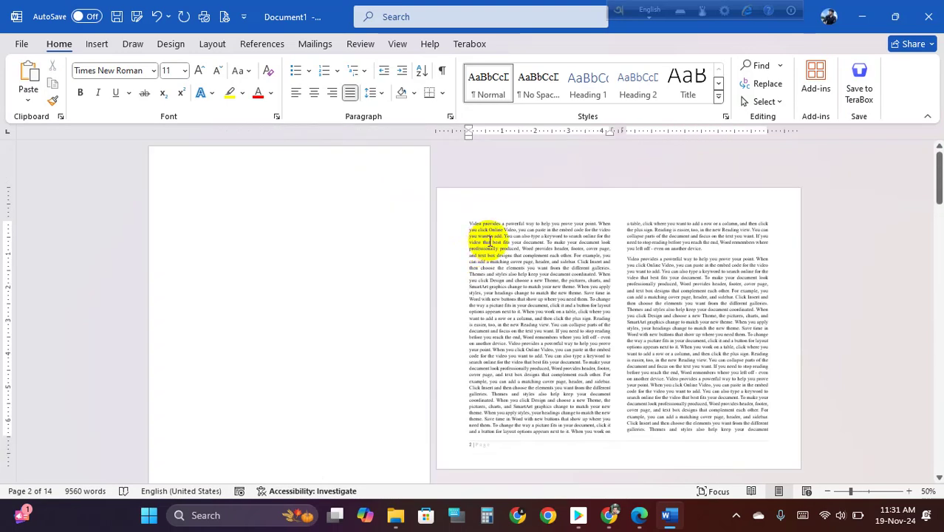
pyautogui.doubleClick(535, 192)
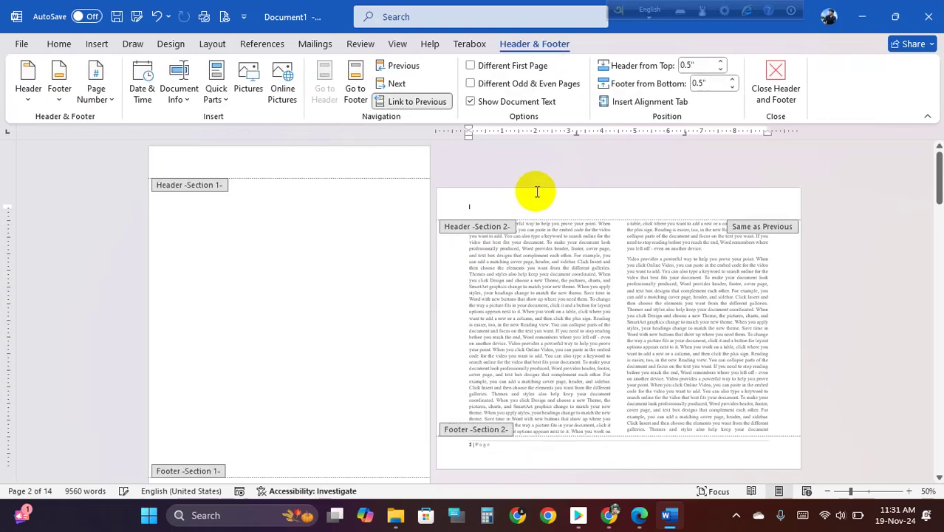
pyautogui.doubleClick(569, 293)
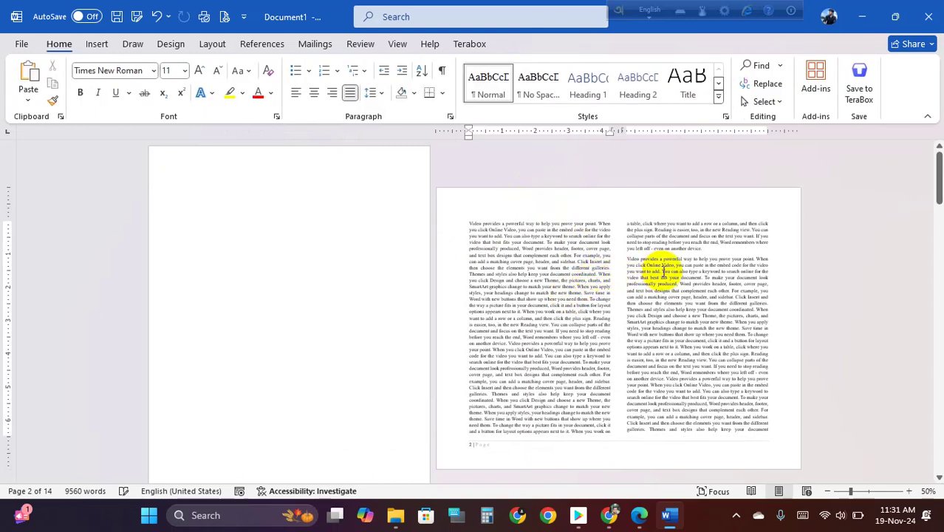
pyautogui.click(181, 44)
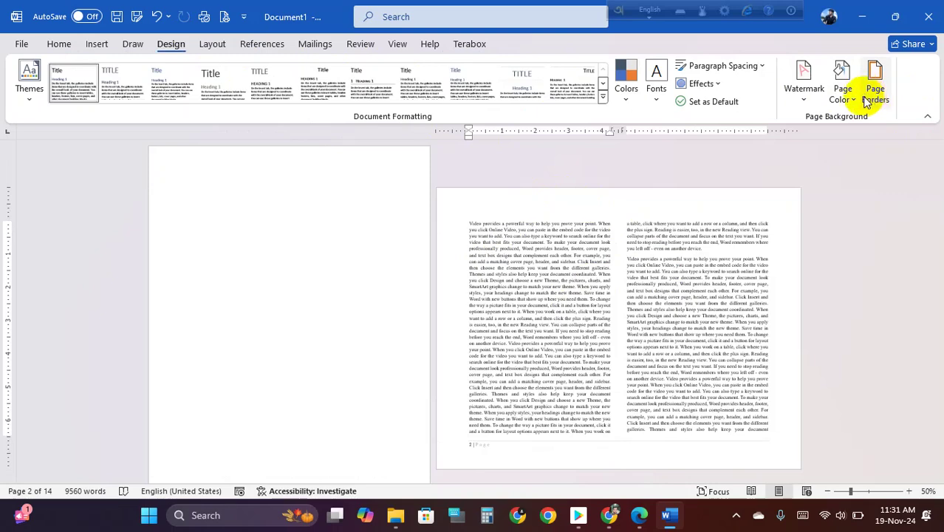
# - Try a dark blue-grey page colour, then set the page background back to white
pyautogui.click(843, 81)
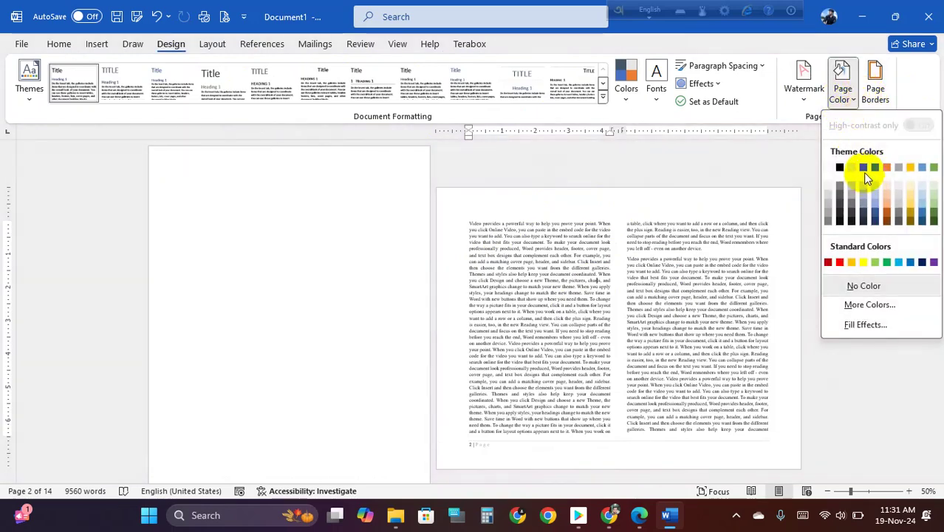
pyautogui.click(865, 174)
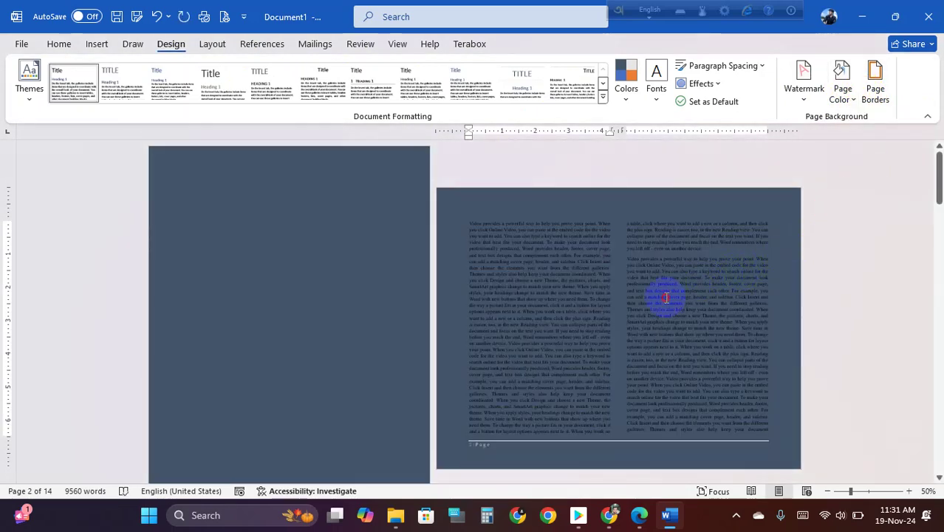
pyautogui.click(843, 83)
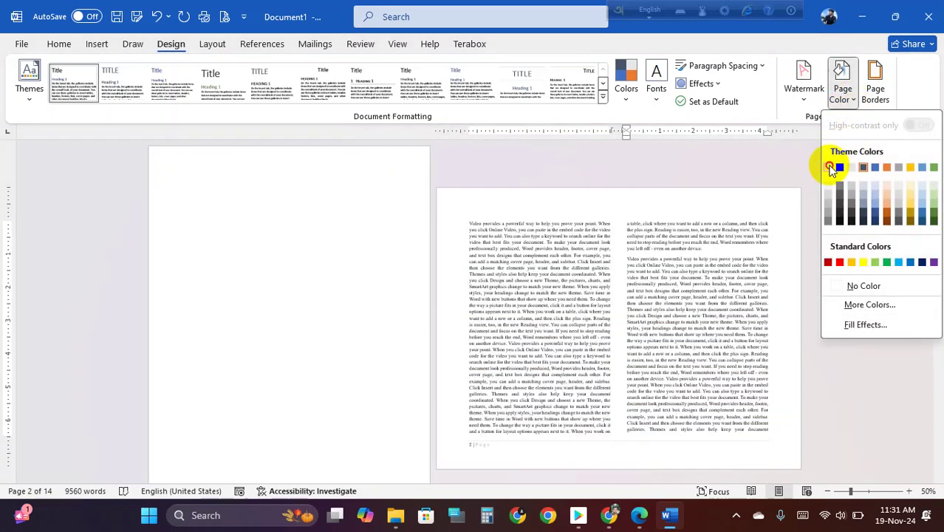
pyautogui.click(829, 167)
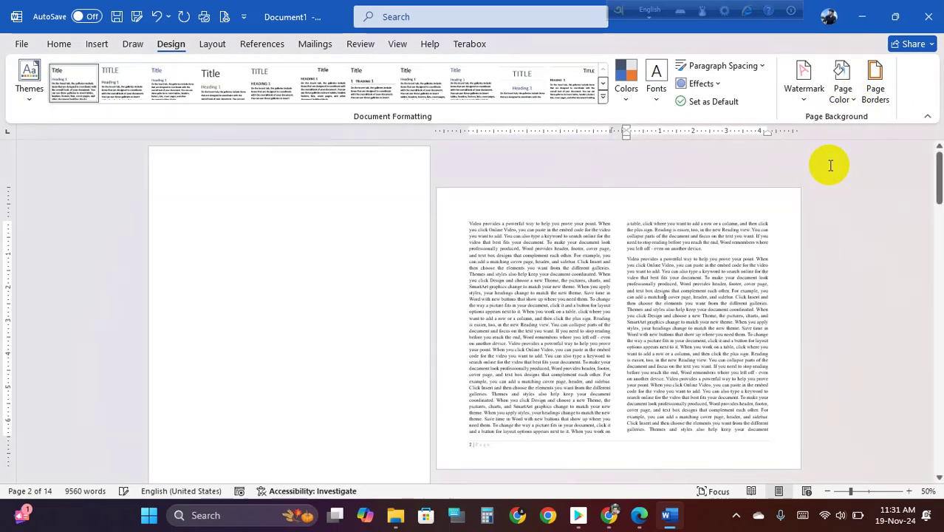
# - Turn off Link to Previous for the Section 2 header and return to the body text
pyautogui.doubleClick(578, 204)
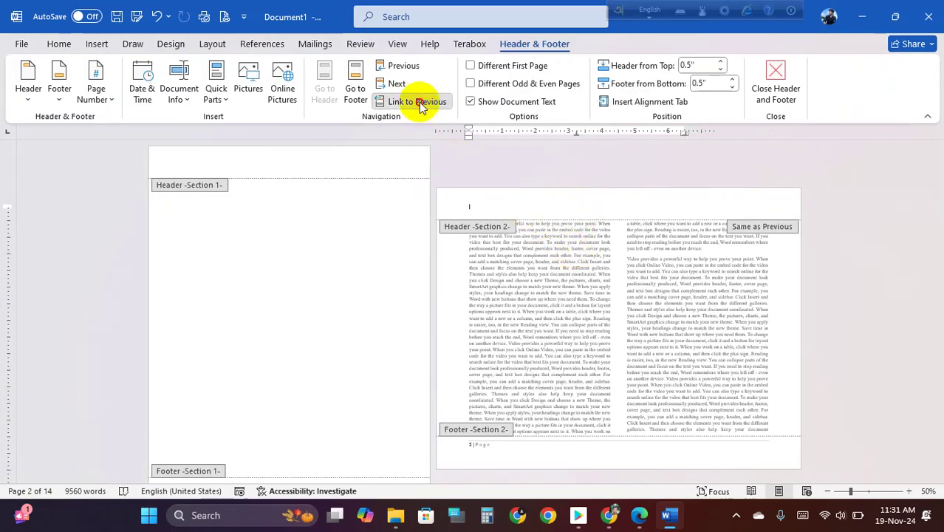
pyautogui.click(419, 102)
pyautogui.tripleClick(578, 238)
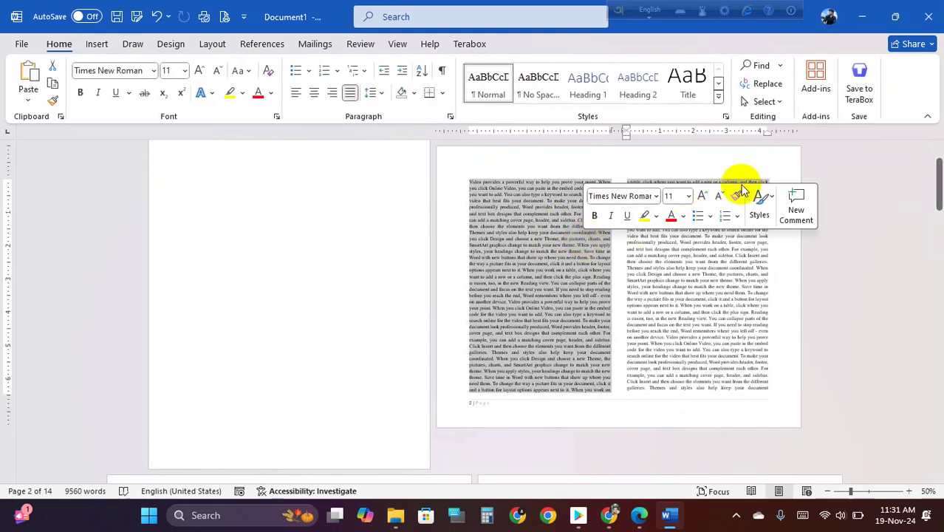
pyautogui.click(709, 251)
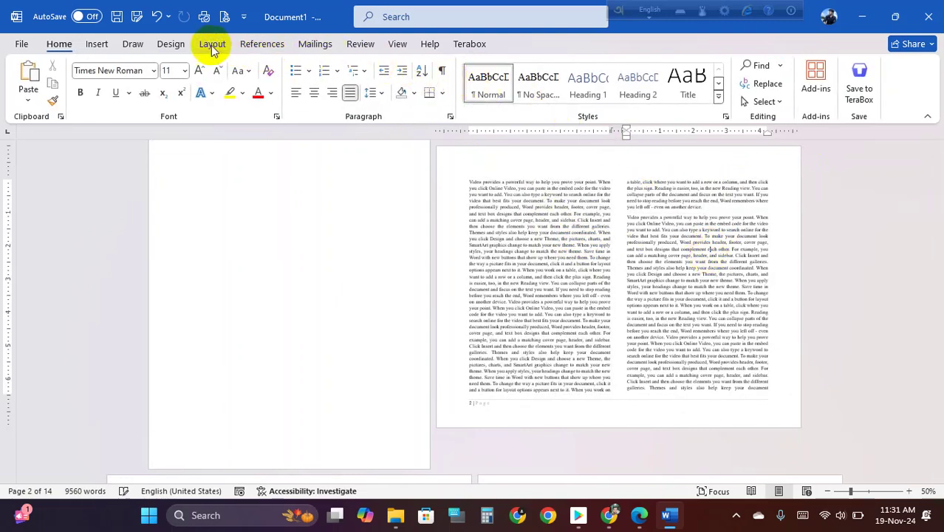
# - Preview the Page Color choices again and close them without changing anything
pyautogui.click(180, 44)
pyautogui.click(843, 89)
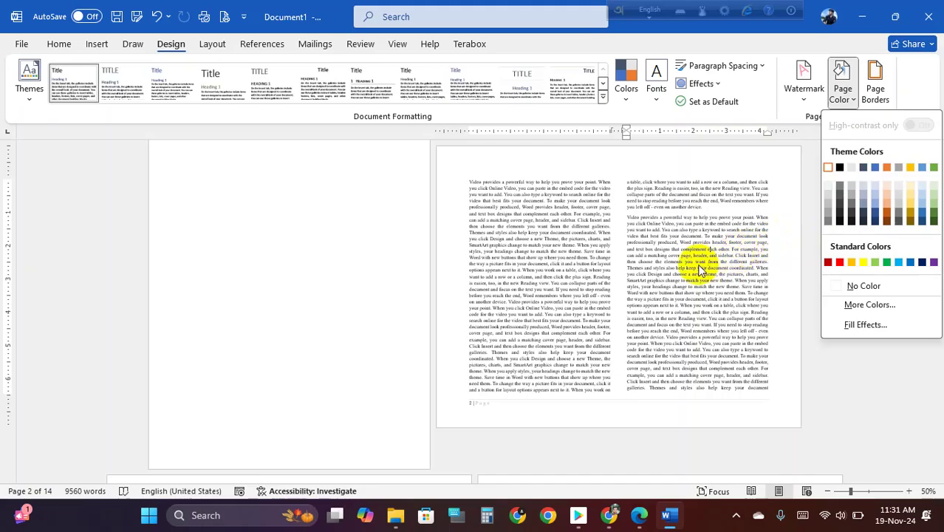
pyautogui.click(695, 265)
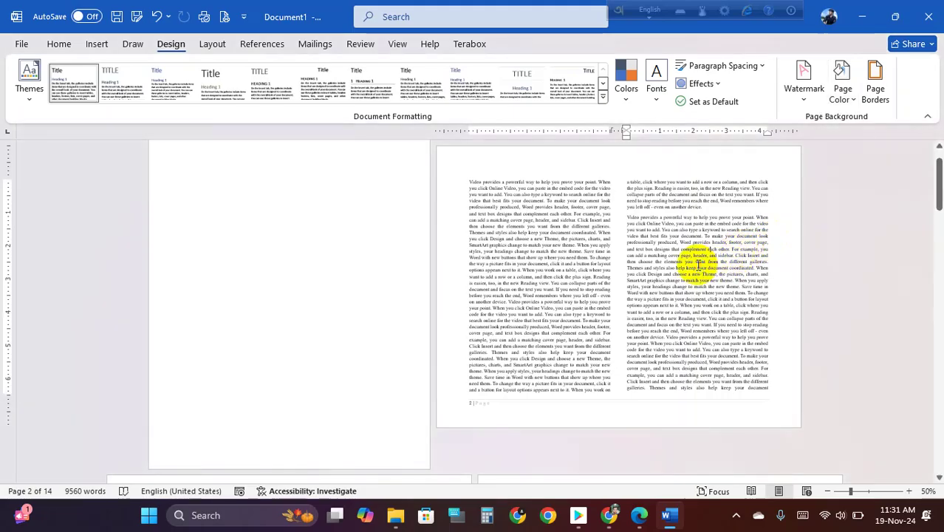
pyautogui.scroll(-3, 695, 274)
pyautogui.scroll(-2, 447, 331)
pyautogui.keyDown('ctrl'); pyautogui.scroll(1, 447, 331); pyautogui.keyUp('ctrl')
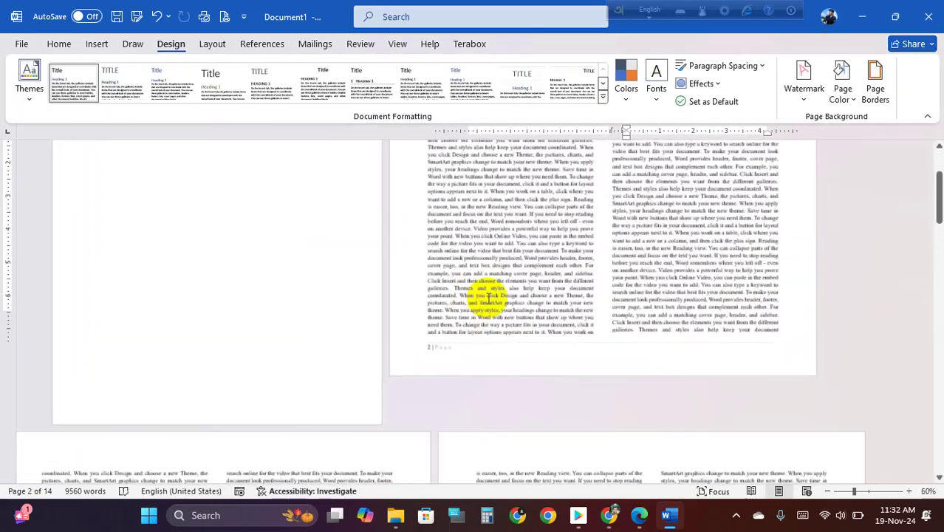
pyautogui.keyDown('ctrl'); pyautogui.scroll(3, 558, 262); pyautogui.keyUp('ctrl')
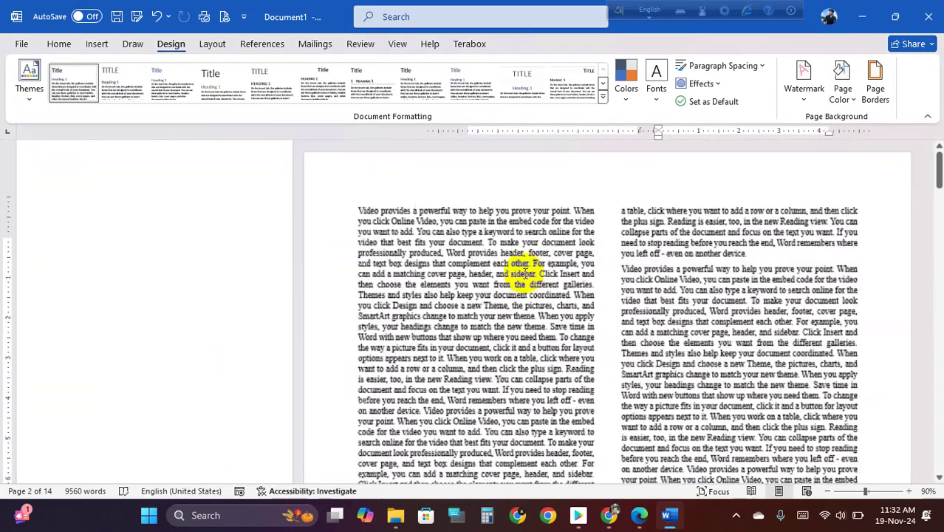
pyautogui.scroll(5, 413, 276)
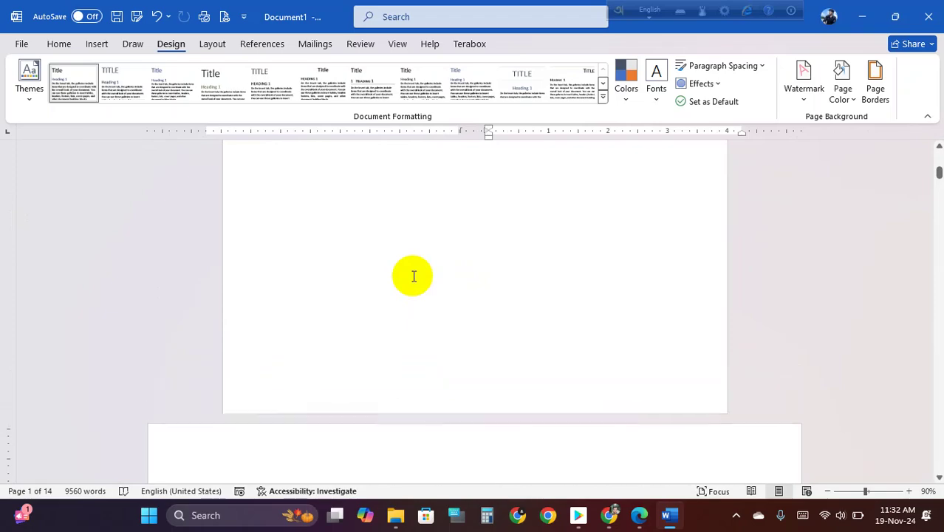
pyautogui.scroll(-8, 413, 281)
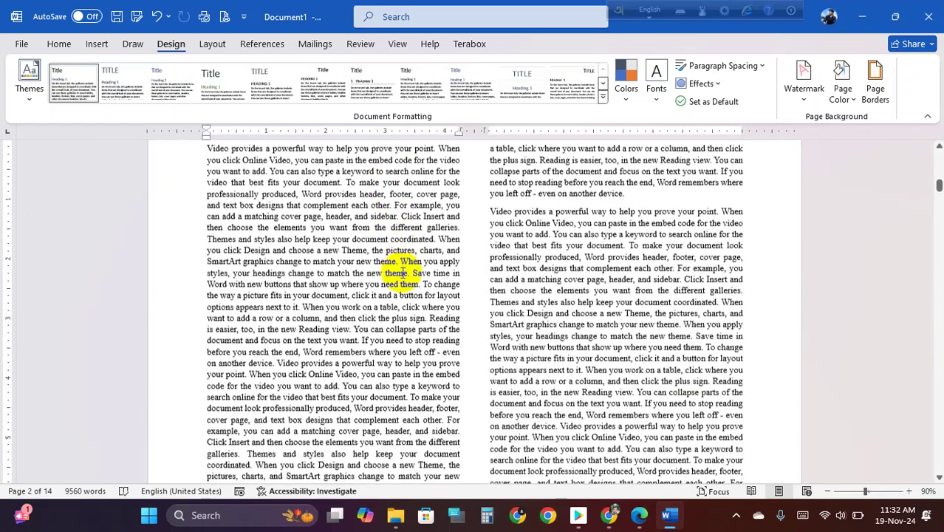
pyautogui.scroll(-4, 412, 284)
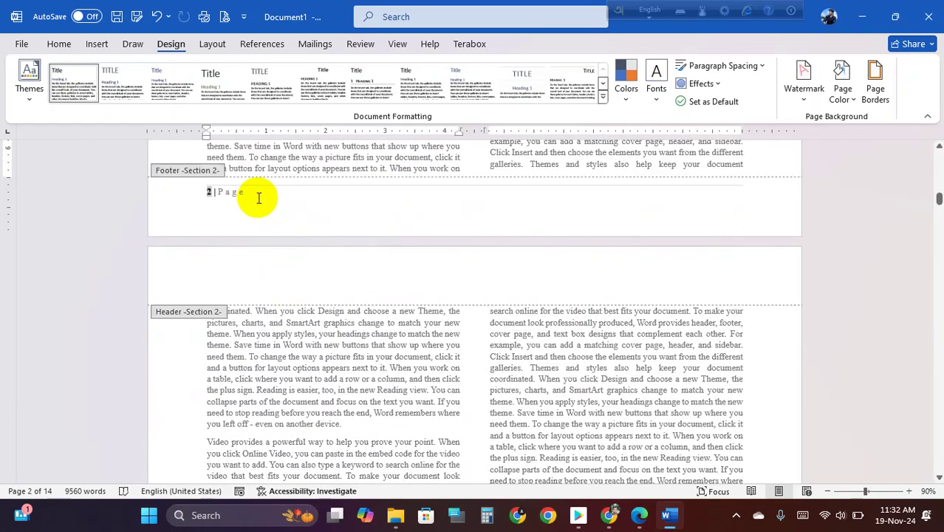
# - Remove the blank line below the '2 | Page' number in page 2's Section 2 footer
pyautogui.doubleClick(258, 203)
pyautogui.scroll(2, 249, 213)
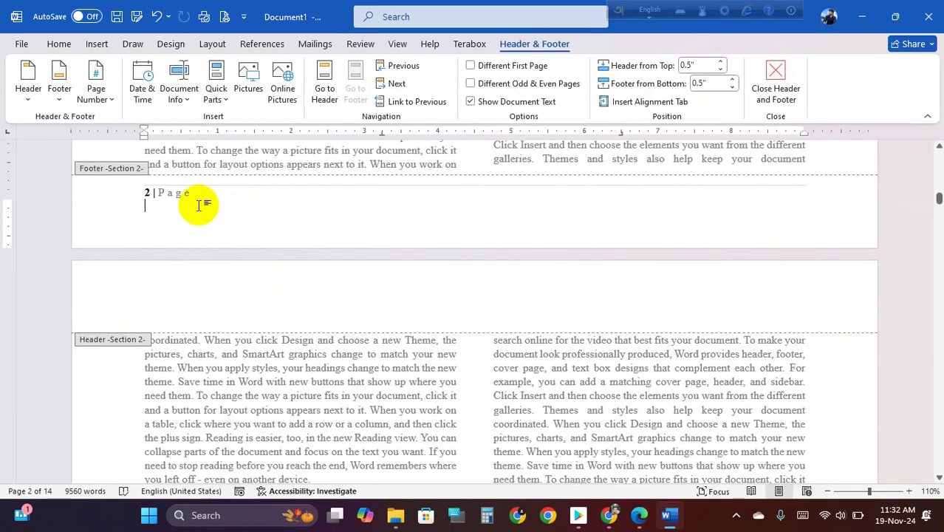
pyautogui.press('BackSpace')
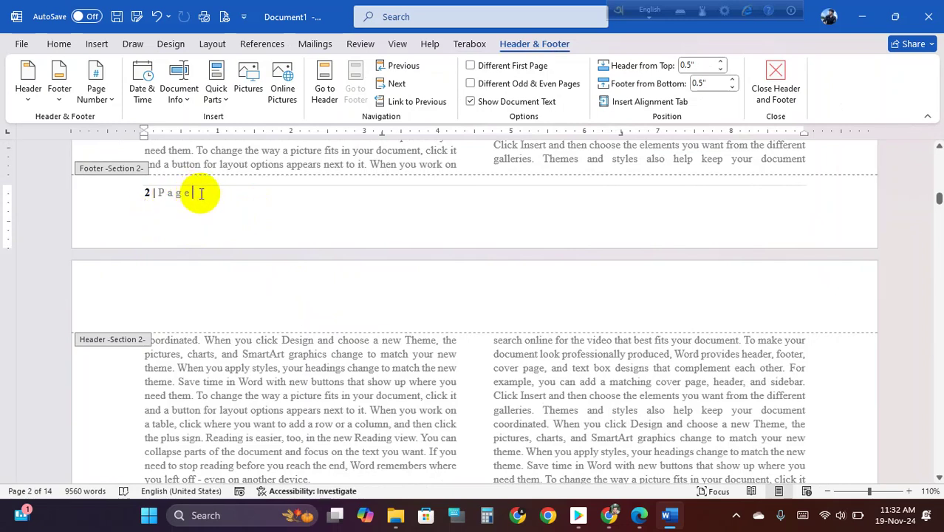
pyautogui.moveTo(193, 193); pyautogui.dragTo(213, 193)
pyautogui.click(212, 193)
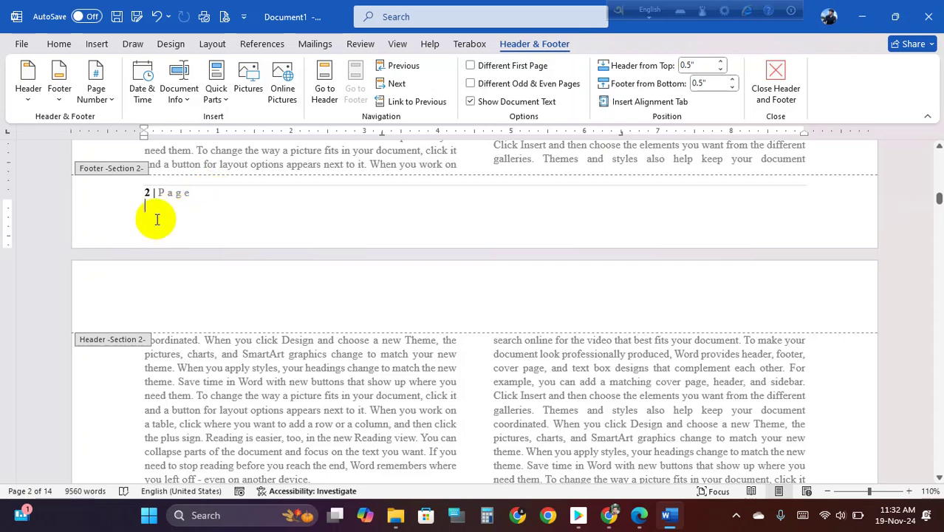
pyautogui.press('super+shift+s')
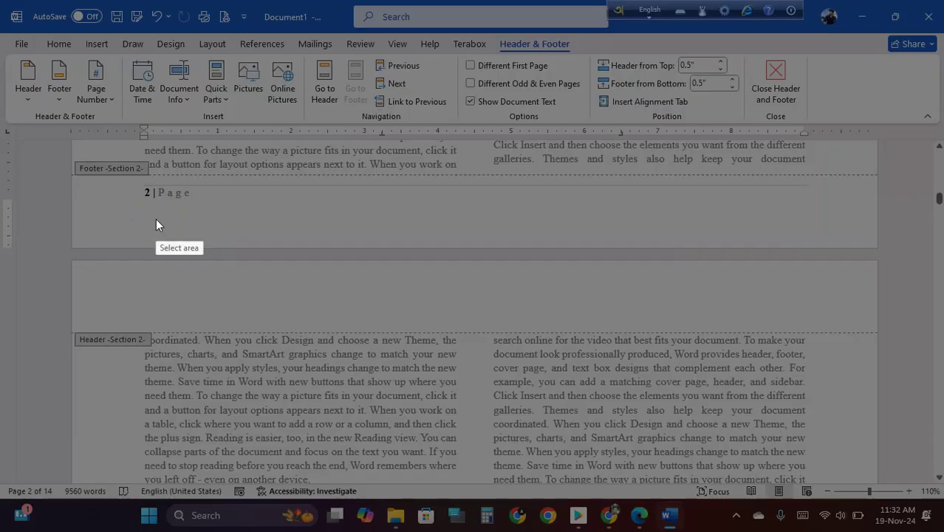
pyautogui.moveTo(0, 0); pyautogui.dragTo(792, 388)
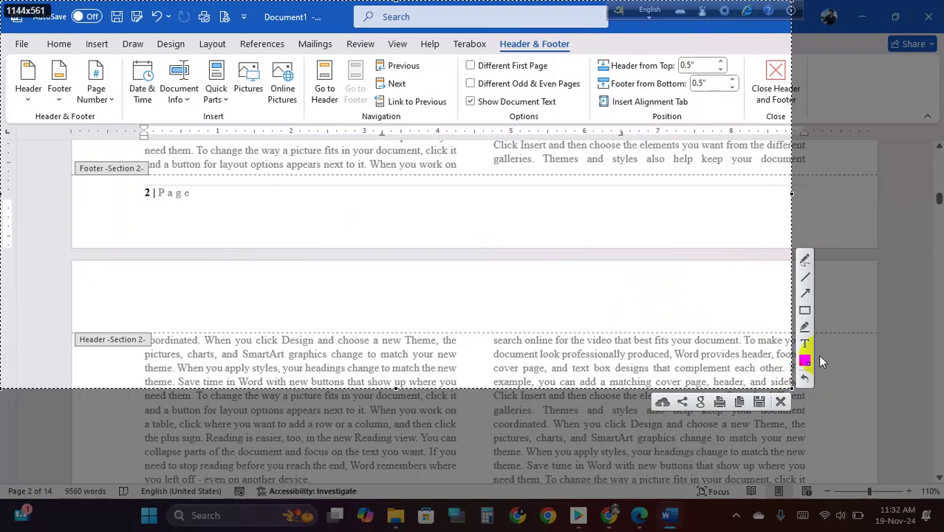
pyautogui.moveTo(233, 11); pyautogui.dragTo(157, 65)
pyautogui.moveTo(244, 35); pyautogui.dragTo(216, 52)
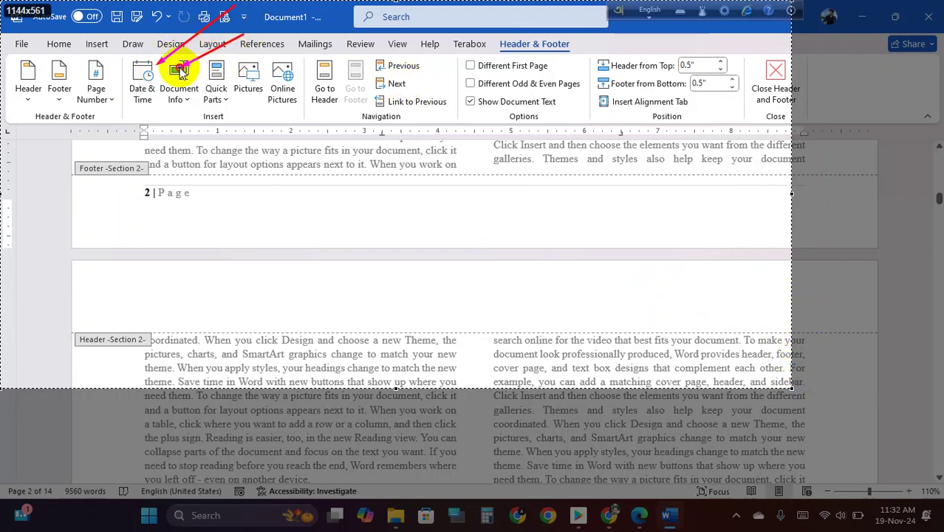
pyautogui.moveTo(275, 38)
pyautogui.mouseDown()
pyautogui.moveTo(221, 73)
pyautogui.moveTo(248, 74)
pyautogui.mouseUp()
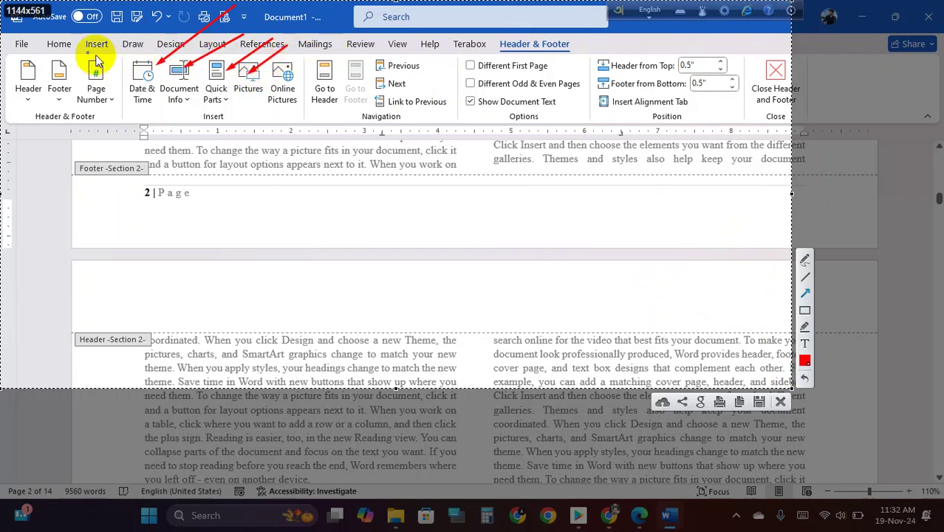
pyautogui.moveTo(13, 14); pyautogui.dragTo(28, 70)
pyautogui.moveTo(48, 30); pyautogui.dragTo(80, 83)
pyautogui.click(85, 34)
pyautogui.click(306, 61)
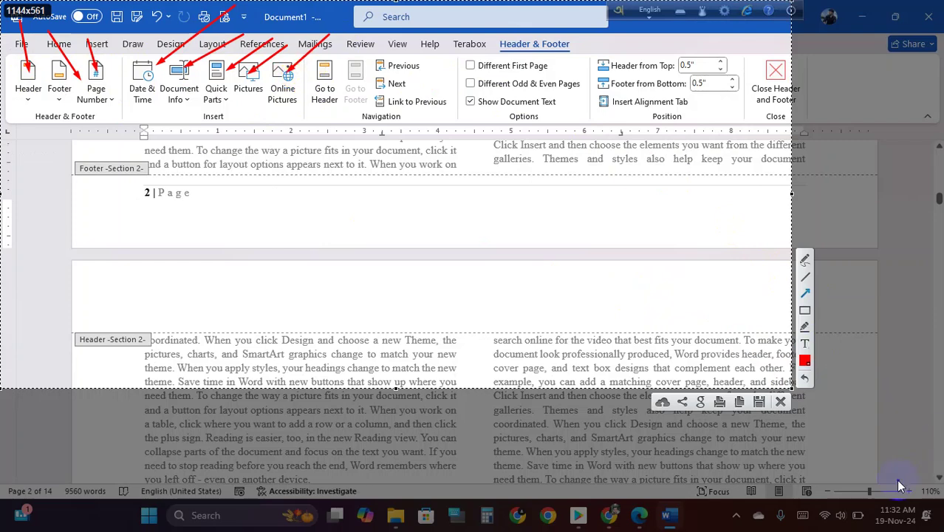
pyautogui.click(781, 403)
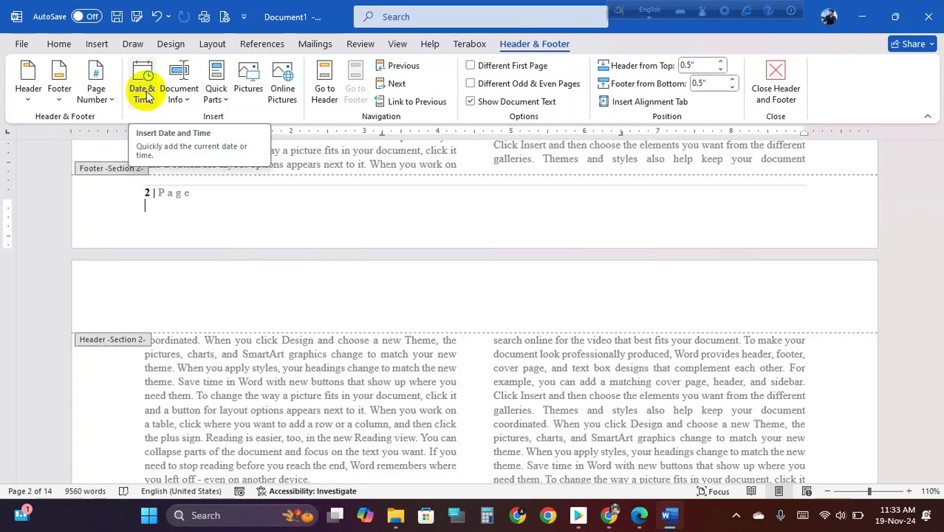
# - Bring up Save As with F12 and browse to D:\2nd Batch\MS Office\Word
pyautogui.click(342, 208)
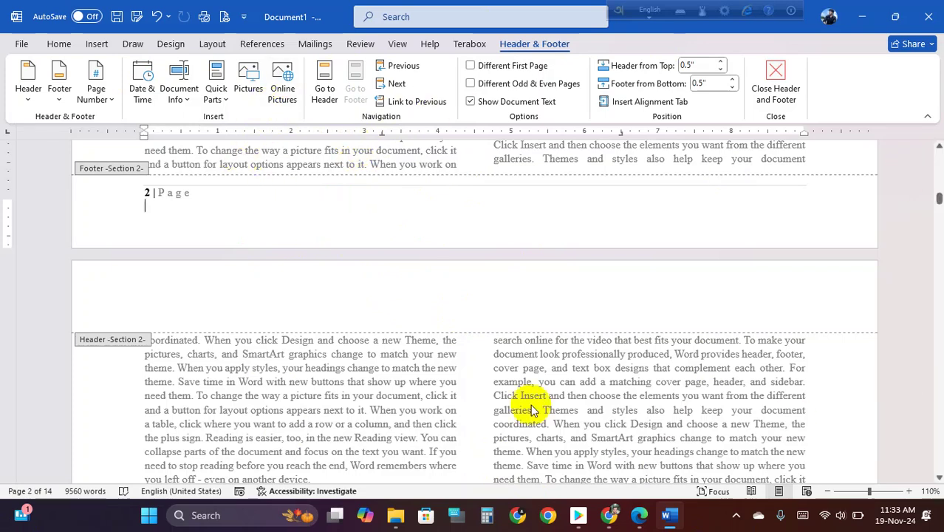
pyautogui.press('F12')
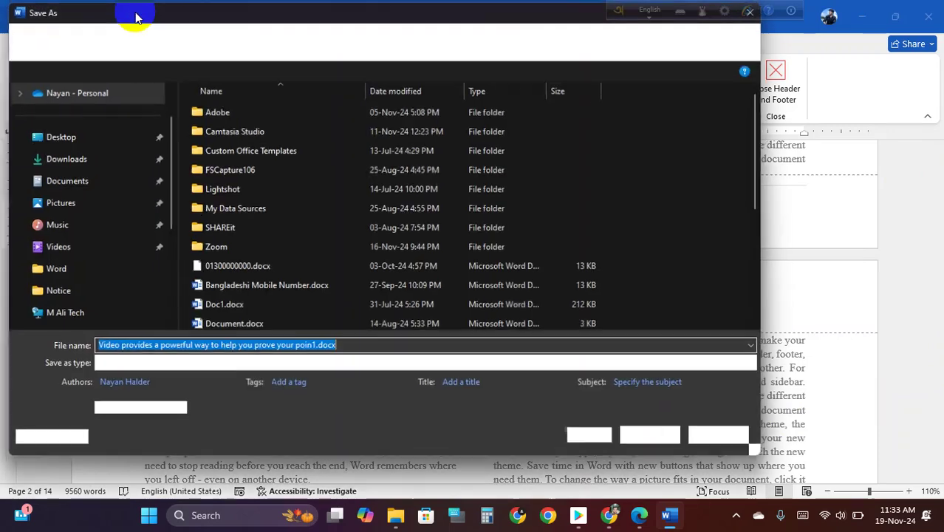
pyautogui.scroll(-4, 111, 254)
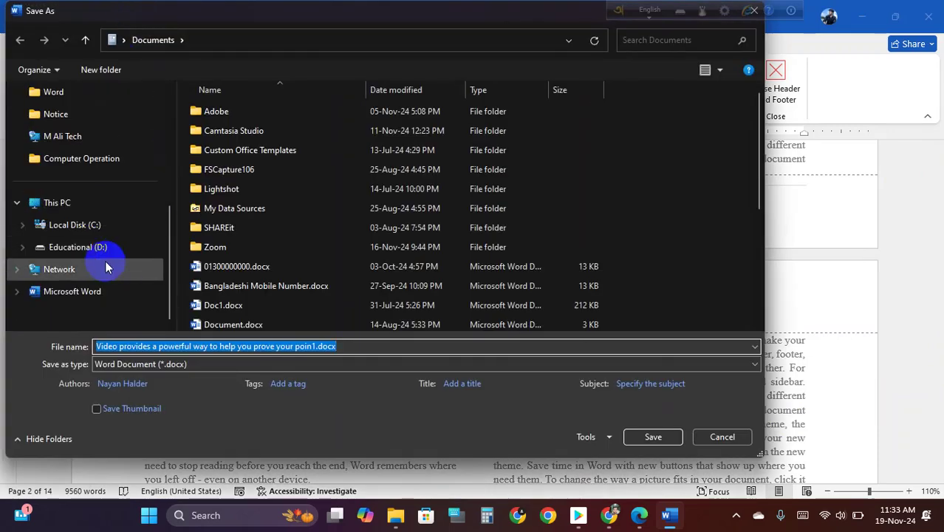
pyautogui.click(74, 246)
pyautogui.click(240, 112)
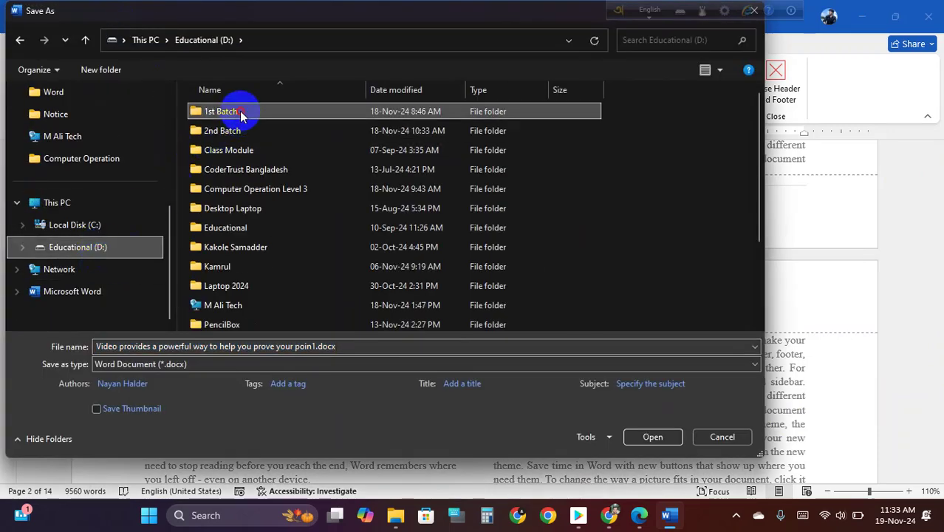
pyautogui.doubleClick(238, 130)
pyautogui.doubleClick(236, 115)
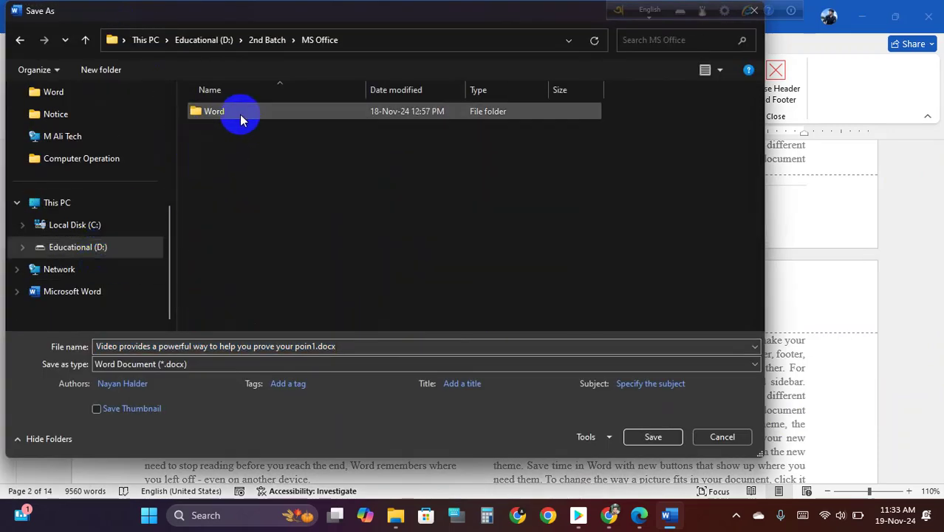
pyautogui.doubleClick(238, 118)
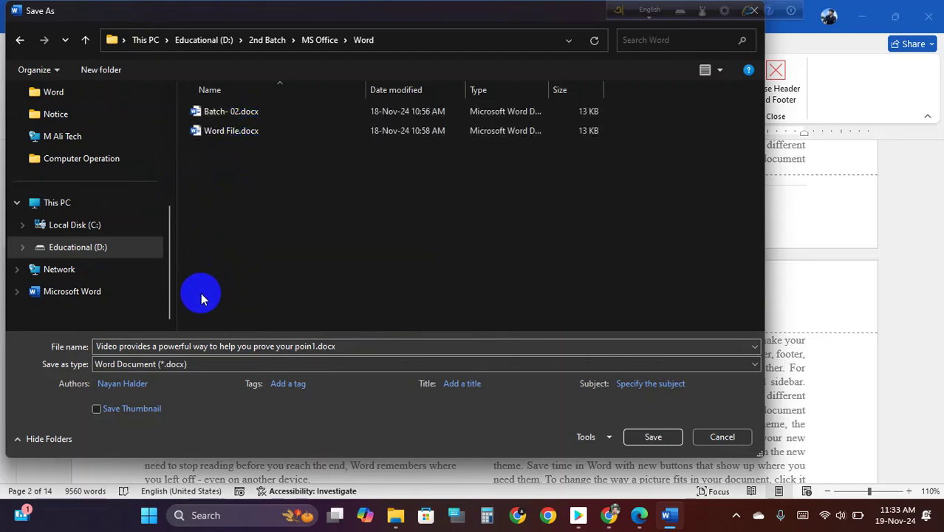
# - Replace the file name with 'Class No 15' and save the document there
pyautogui.click(198, 346)
pyautogui.click(313, 346)
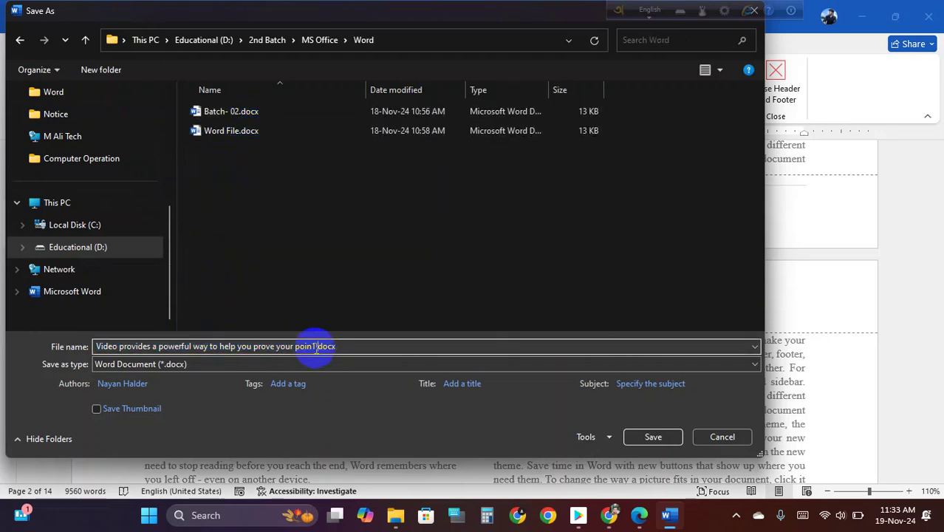
pyautogui.press('BackSpace')
pyautogui.press('BackSpace')
pyautogui.press('BackSpace')
pyautogui.press('BackSpace')
pyautogui.press('BackSpace')
pyautogui.press('BackSpace')
pyautogui.press('BackSpace')
pyautogui.press('BackSpace')
pyautogui.press('BackSpace')
pyautogui.press('BackSpace')
pyautogui.press('BackSpace')
pyautogui.press('BackSpace')
pyautogui.press('BackSpace')
pyautogui.press('BackSpace')
pyautogui.press('BackSpace')
pyautogui.press('BackSpace')
pyautogui.press('BackSpace')
pyautogui.press('BackSpace')
pyautogui.press('BackSpace')
pyautogui.press('BackSpace')
pyautogui.press('BackSpace')
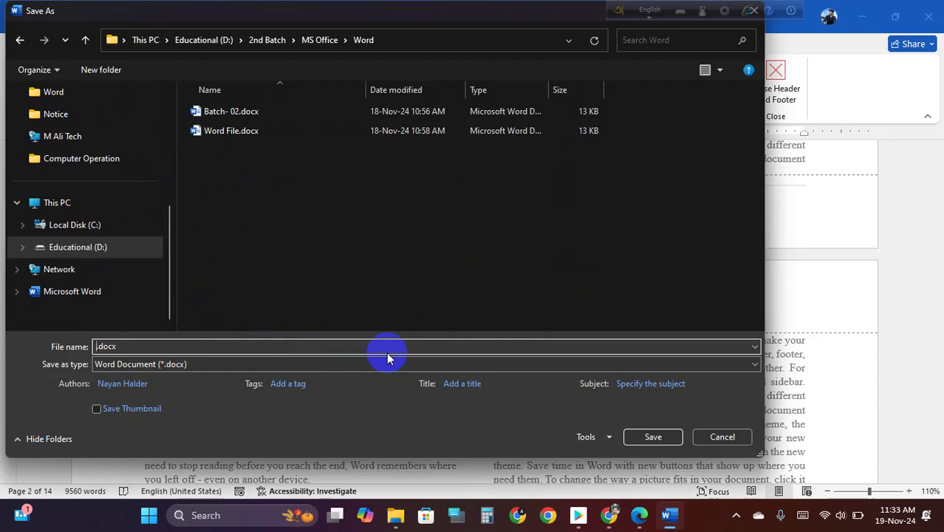
pyautogui.write('Cha')
pyautogui.press('BackSpace')
pyautogui.press('BackSpace')
pyautogui.write('lass No 1')
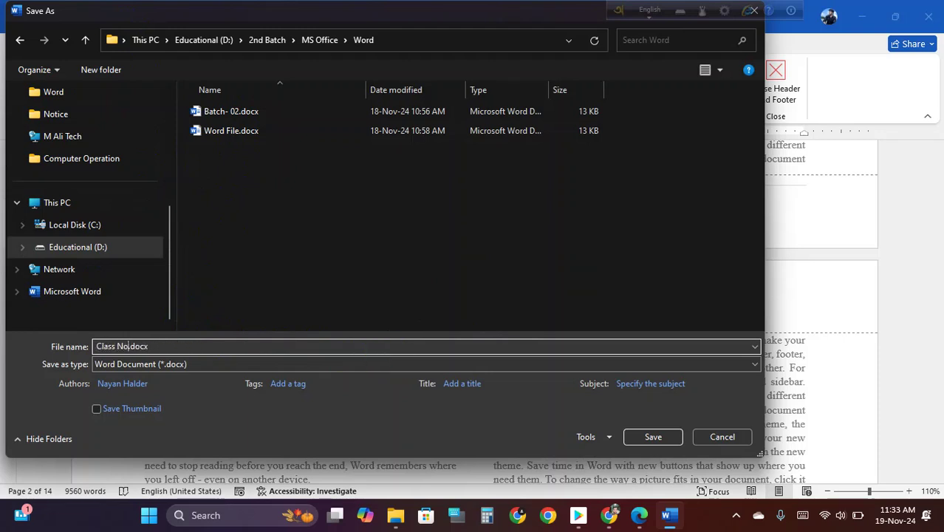
pyautogui.write('5')
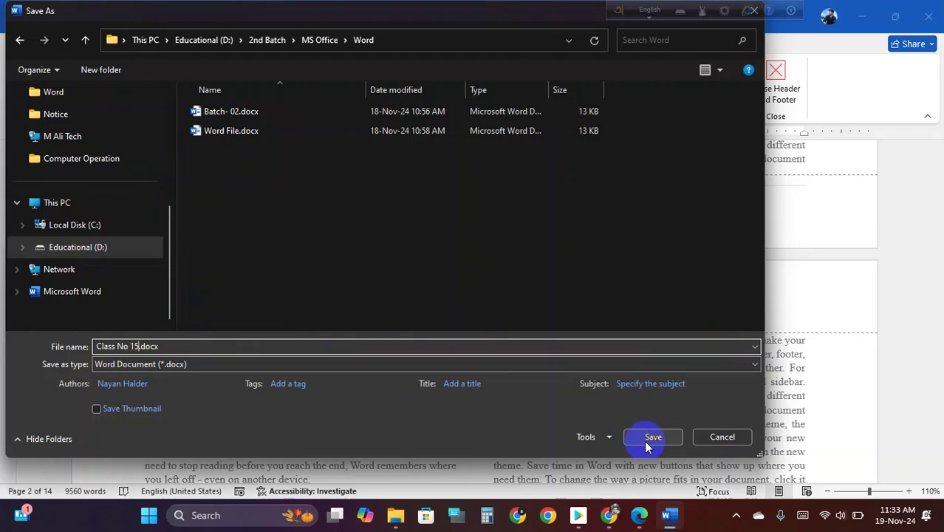
pyautogui.click(643, 440)
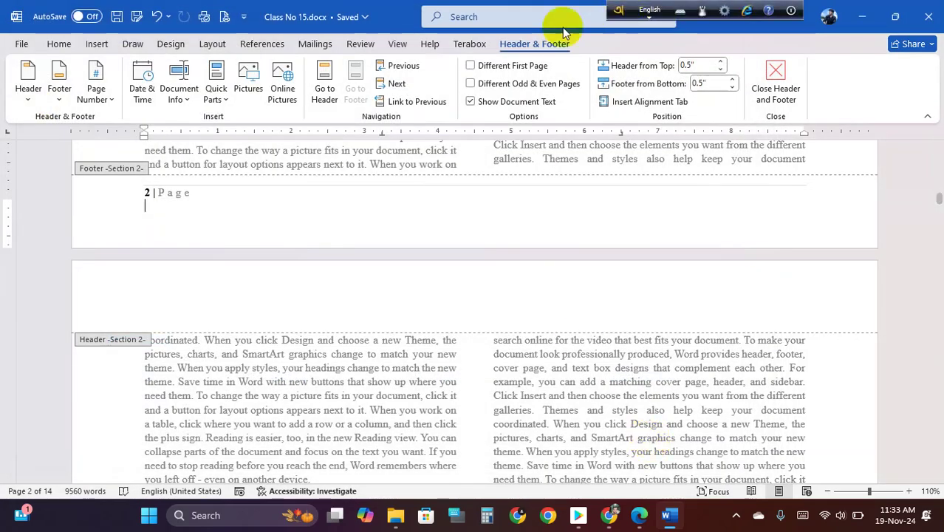
pyautogui.click(150, 210)
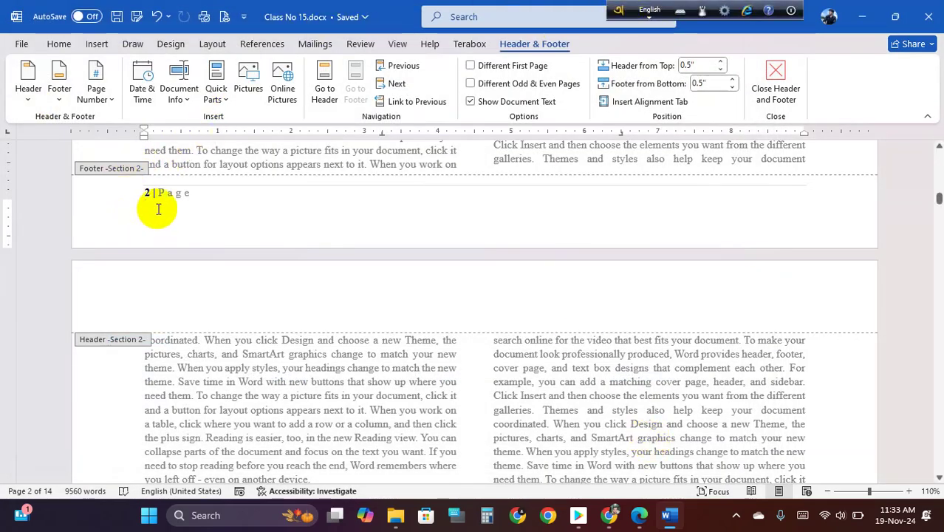
pyautogui.click(182, 95)
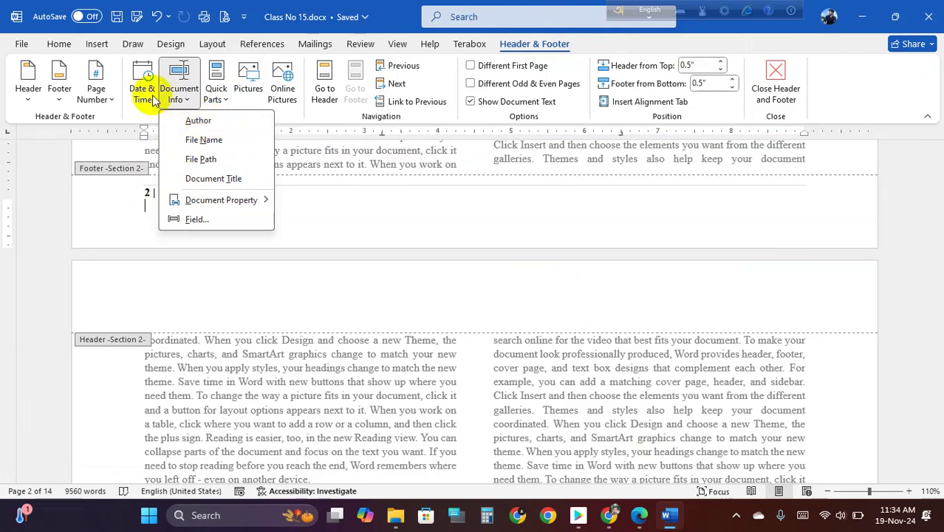
pyautogui.click(194, 120)
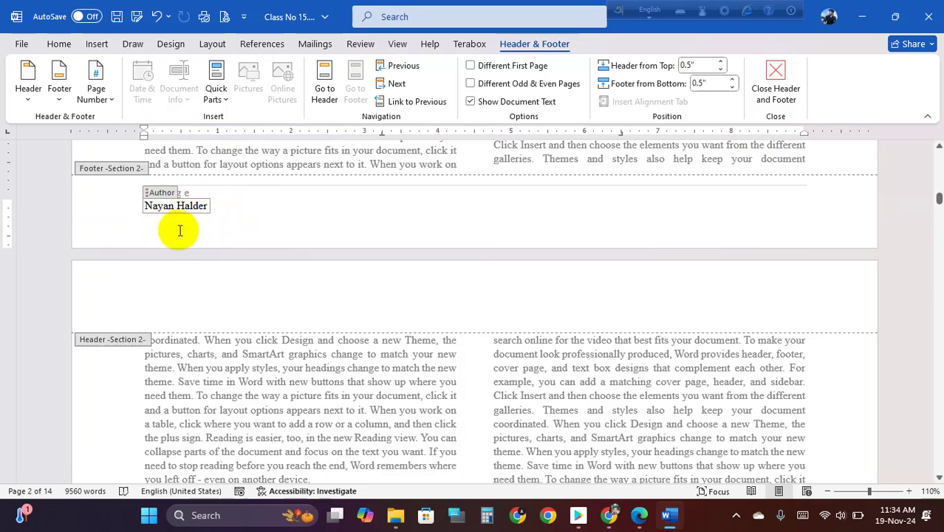
pyautogui.press('BackSpace')
pyautogui.press('BackSpace')
pyautogui.press('BackSpace')
pyautogui.press('BackSpace')
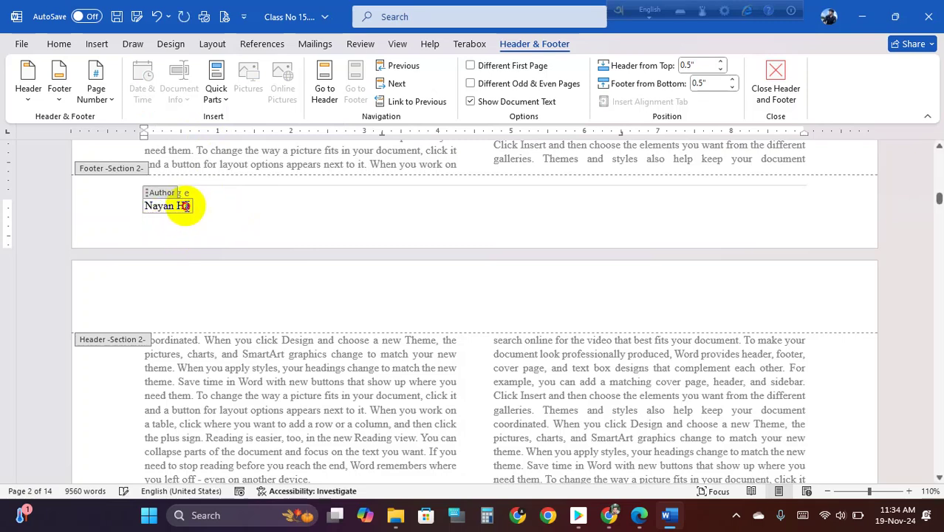
pyautogui.press('BackSpace')
pyautogui.press('BackSpace')
pyautogui.press('BackSpace')
pyautogui.press('BackSpace')
pyautogui.press('BackSpace')
pyautogui.press('BackSpace')
pyautogui.press('BackSpace')
pyautogui.press('BackSpace')
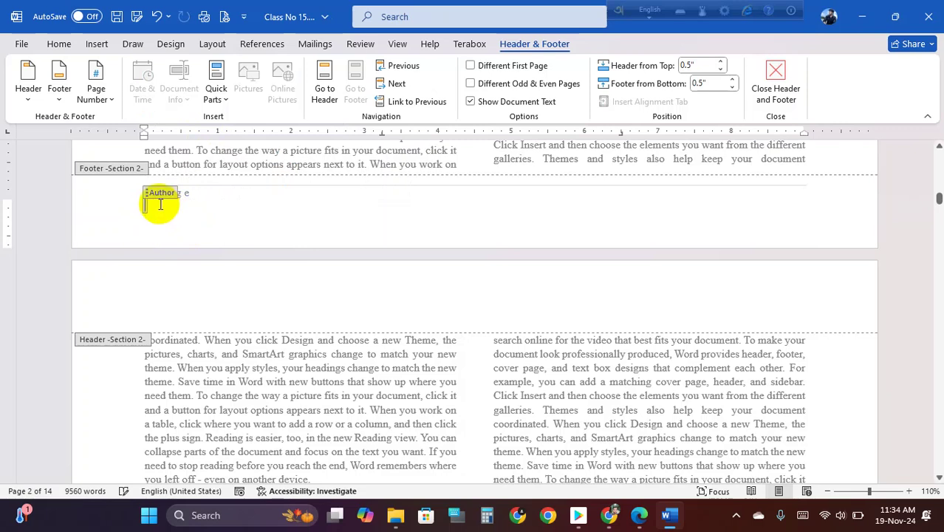
pyautogui.press('BackSpace')
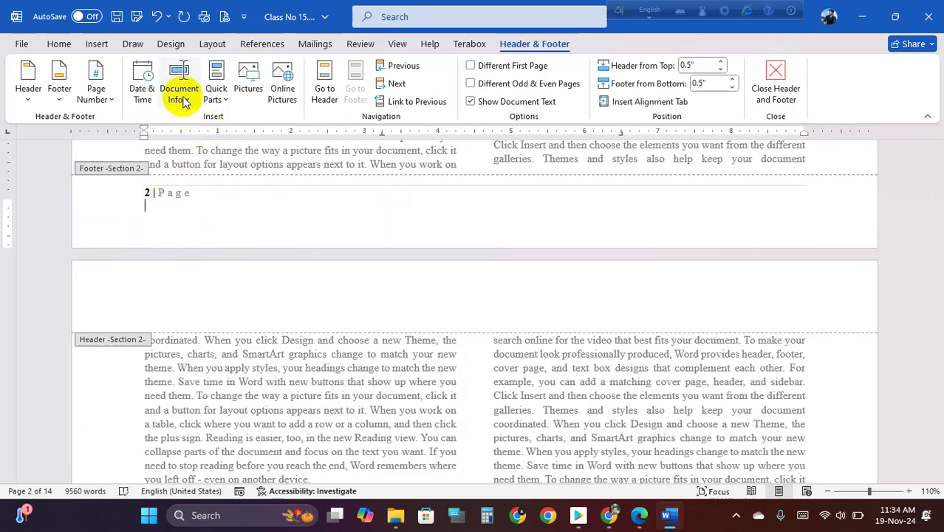
pyautogui.click(184, 103)
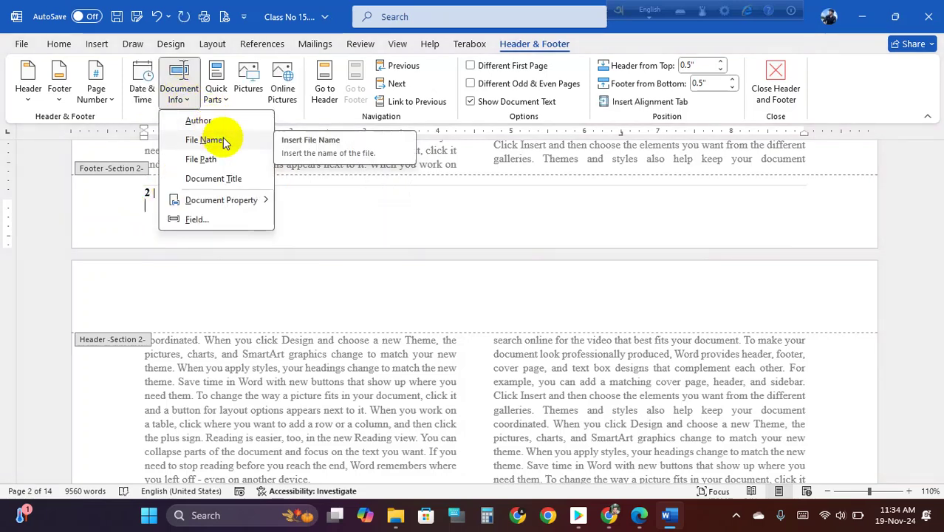
pyautogui.click(207, 140)
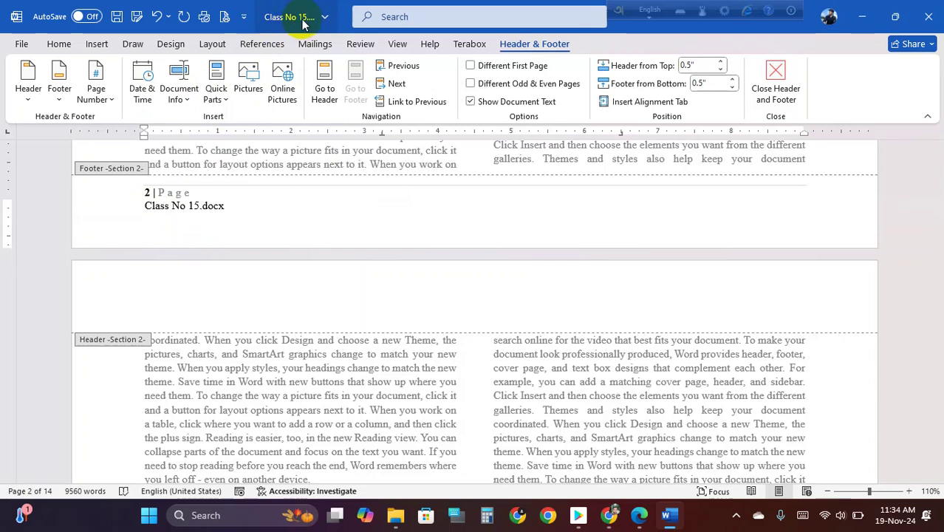
pyautogui.moveTo(145, 207); pyautogui.dragTo(232, 204)
pyautogui.press('Delete')
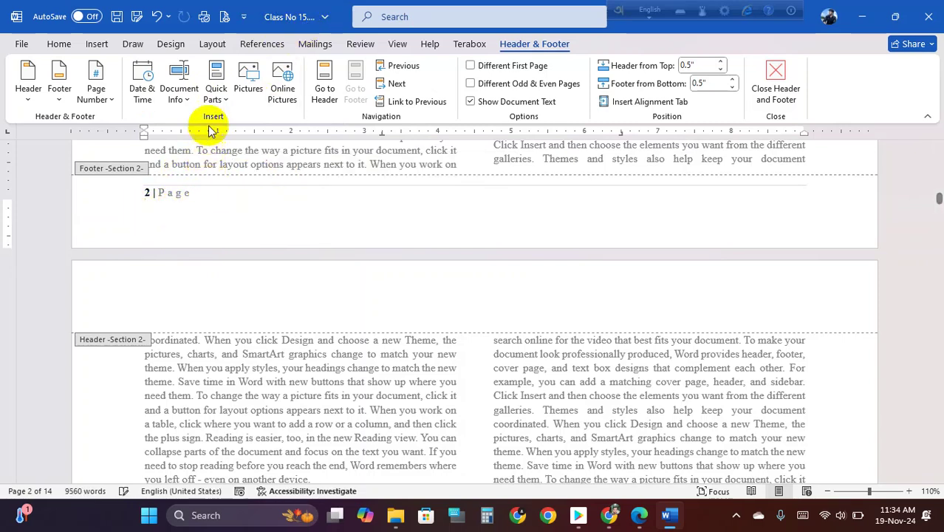
pyautogui.click(179, 92)
pyautogui.click(210, 160)
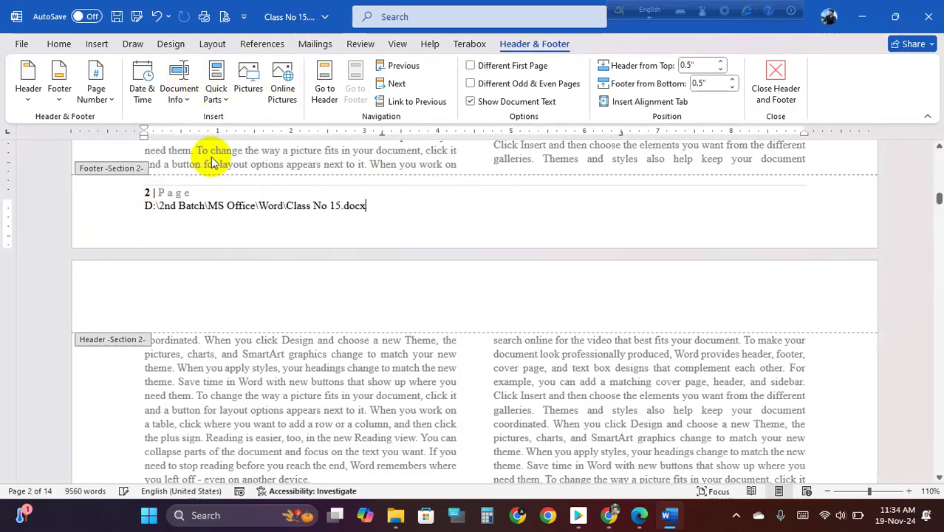
pyautogui.click(203, 207)
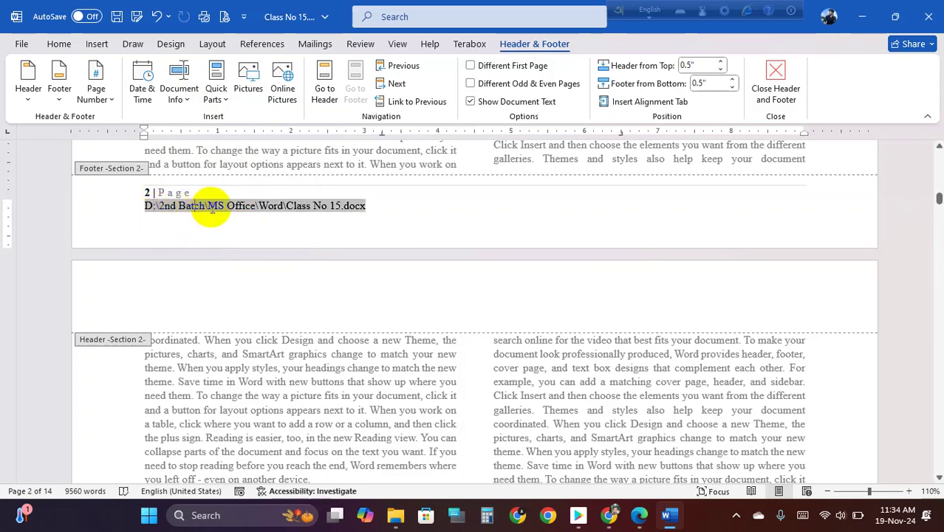
pyautogui.click(375, 206)
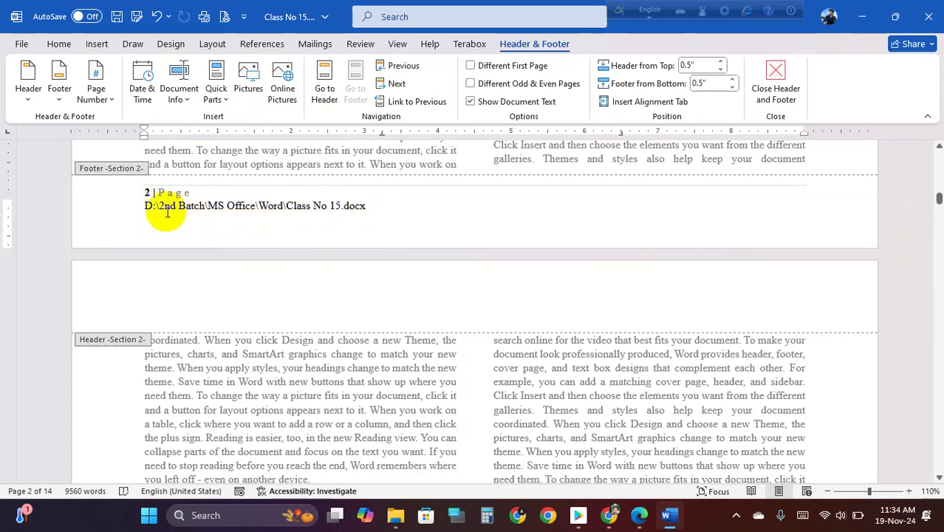
pyautogui.click(151, 207)
pyautogui.moveTo(206, 207)
pyautogui.mouseDown()
pyautogui.moveTo(162, 211)
pyautogui.moveTo(390, 208)
pyautogui.mouseUp()
pyautogui.click(386, 212)
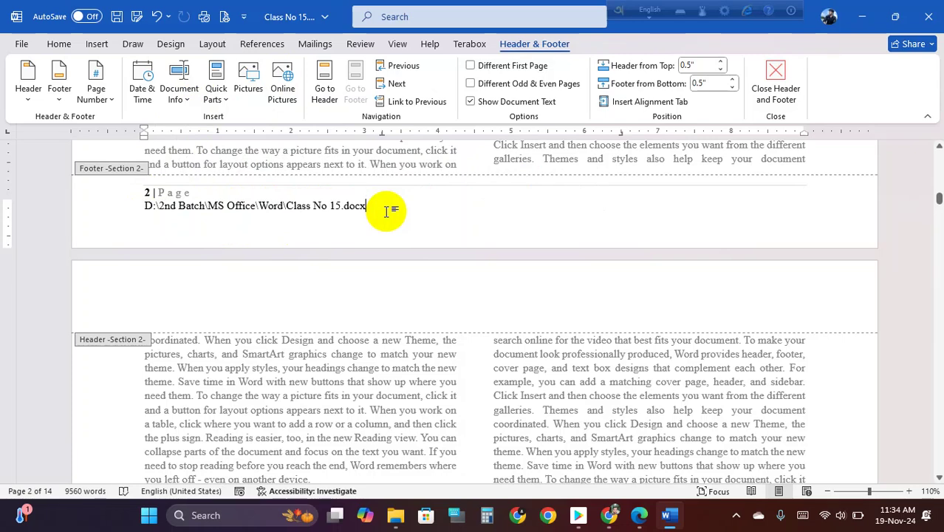
pyautogui.moveTo(378, 209); pyautogui.dragTo(148, 215)
pyautogui.press('Delete')
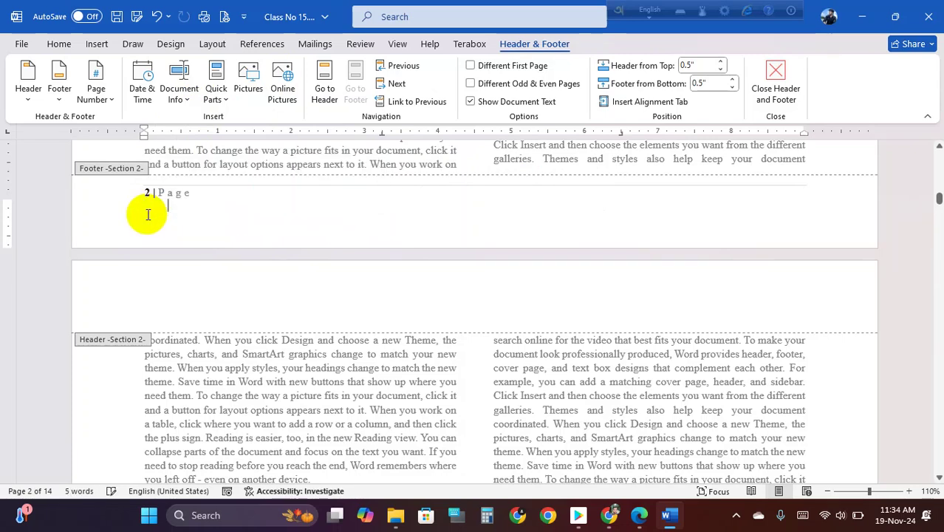
# - Insert the File Path document field under the page number, discarding an accidental Title field
pyautogui.click(180, 102)
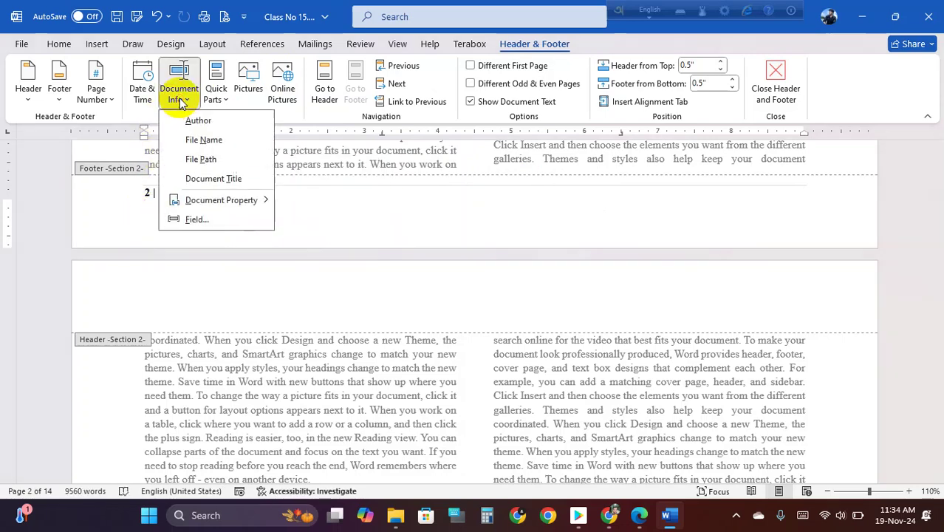
pyautogui.click(243, 180)
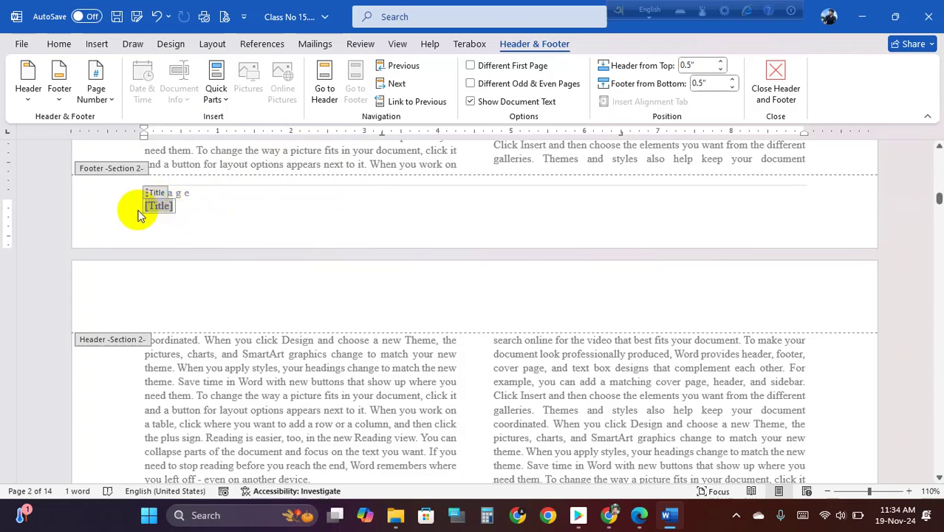
pyautogui.press('BackSpace')
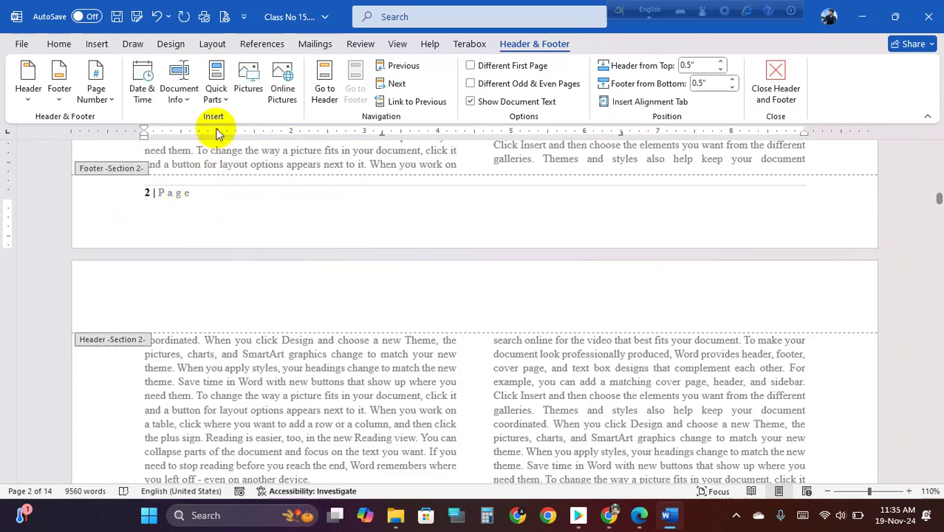
pyautogui.click(184, 98)
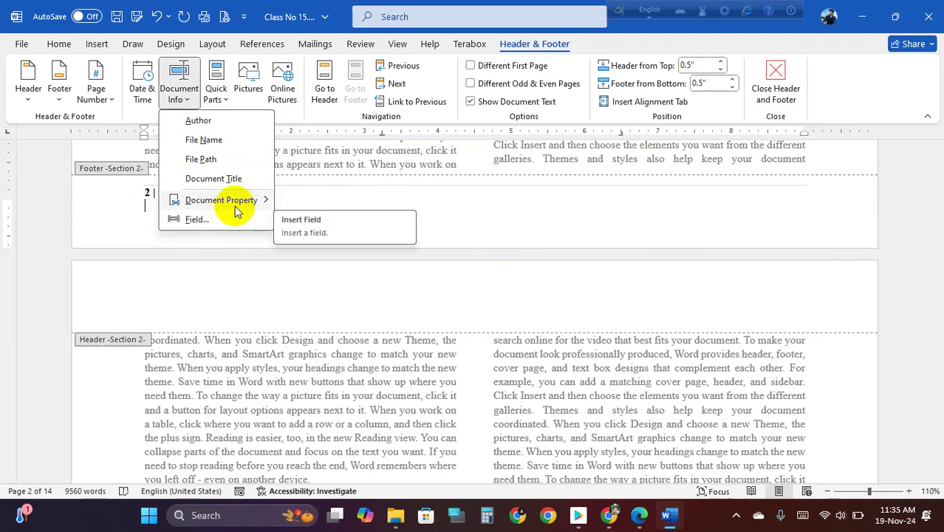
pyautogui.moveTo(238, 202)
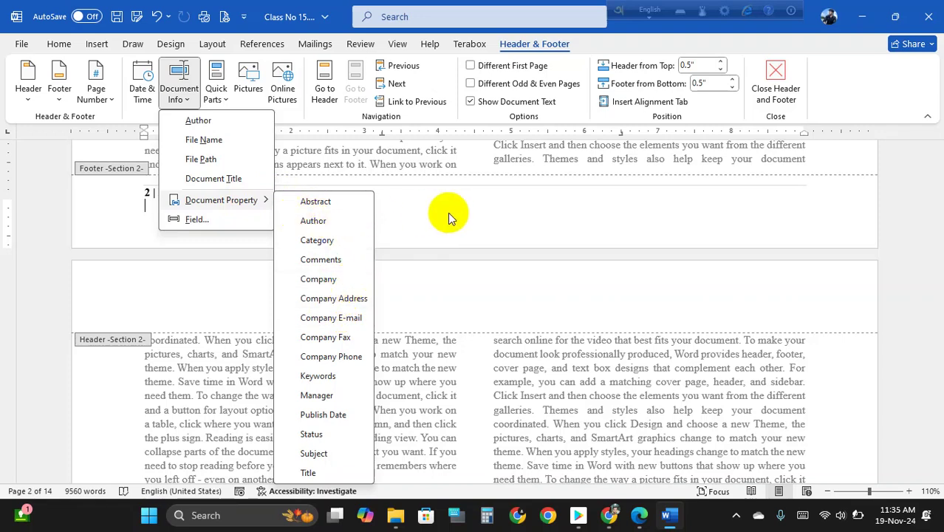
pyautogui.click(216, 164)
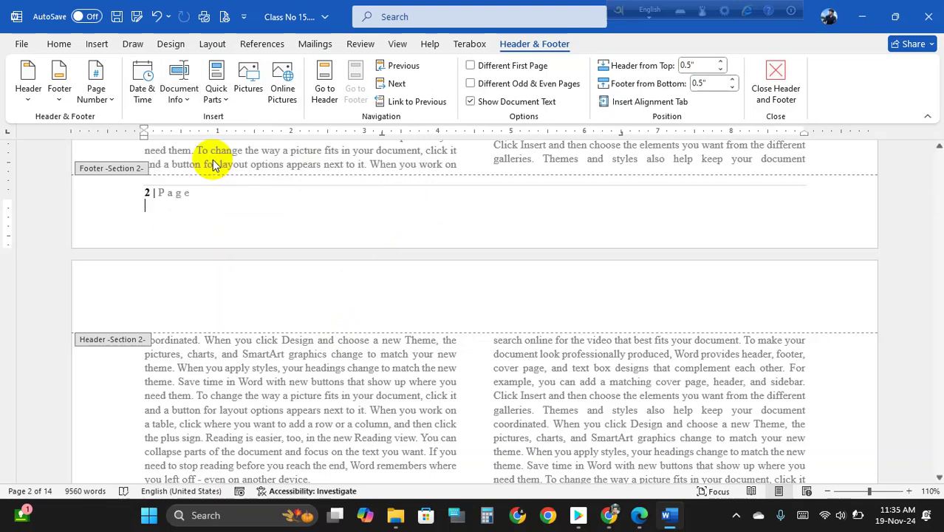
# - Close footer editing, return to the body text and save with Ctrl+S
pyautogui.doubleClick(376, 354)
pyautogui.click(404, 209)
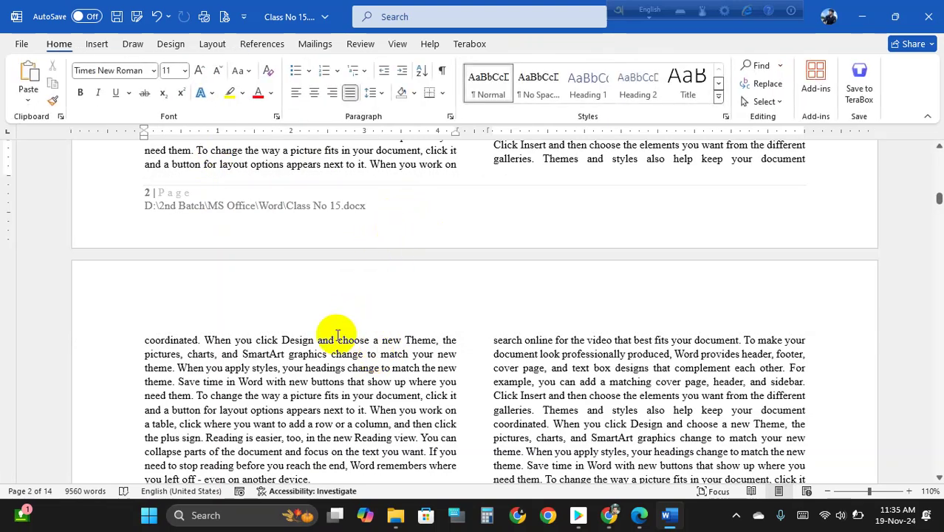
pyautogui.hotkey('ctrl', 's')
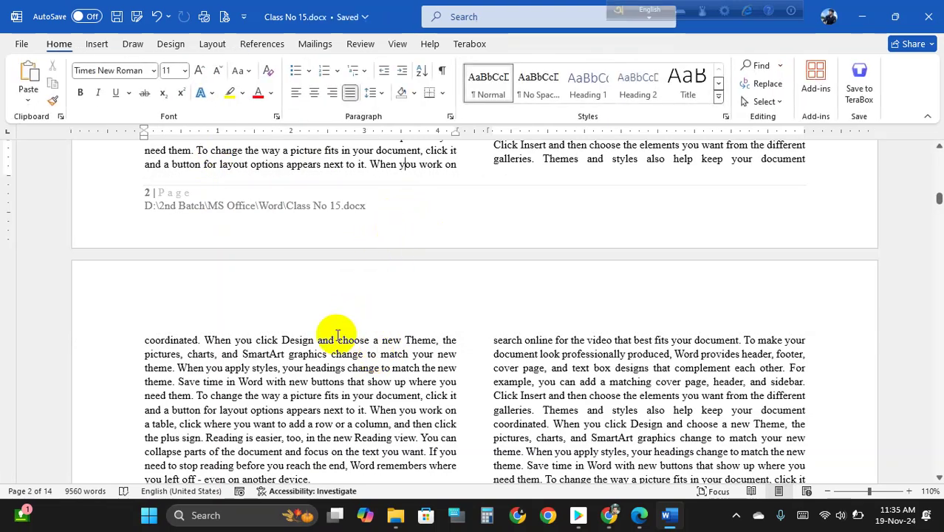
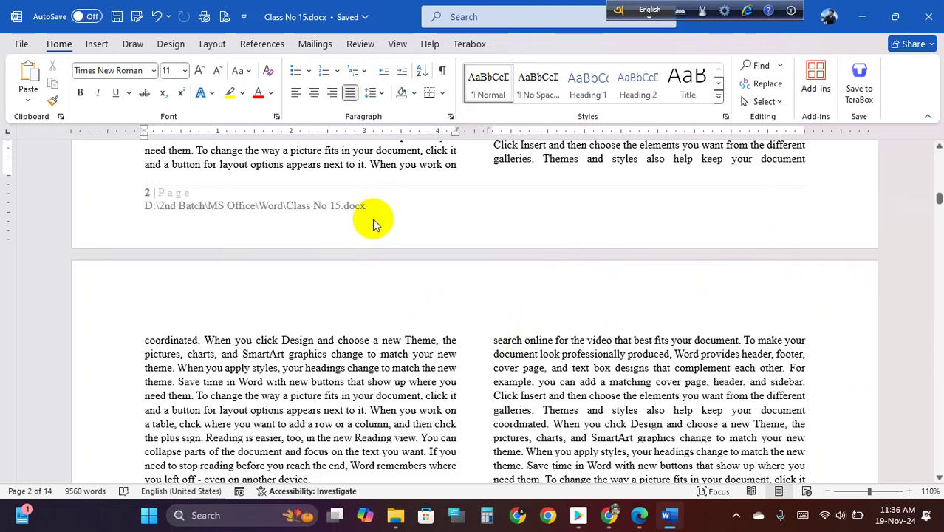
# - Browse the Insert, Draw and Design ribbon tabs, ending on the Layout tab
pyautogui.click(96, 46)
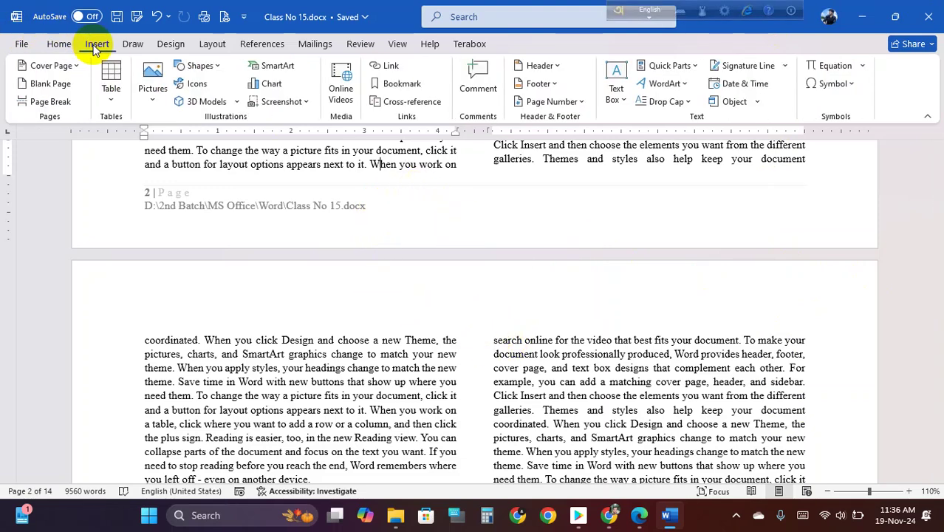
pyautogui.click(130, 43)
pyautogui.click(100, 44)
pyautogui.click(132, 44)
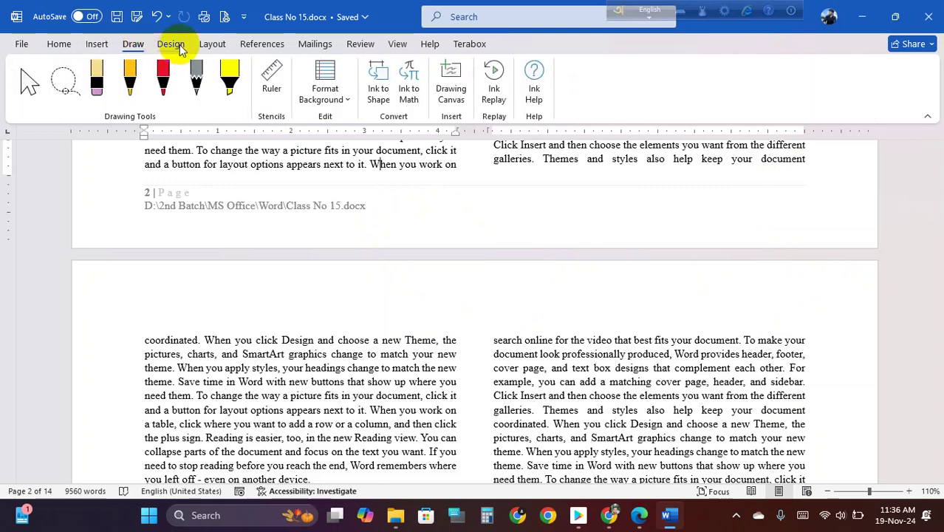
pyautogui.click(174, 44)
pyautogui.click(213, 44)
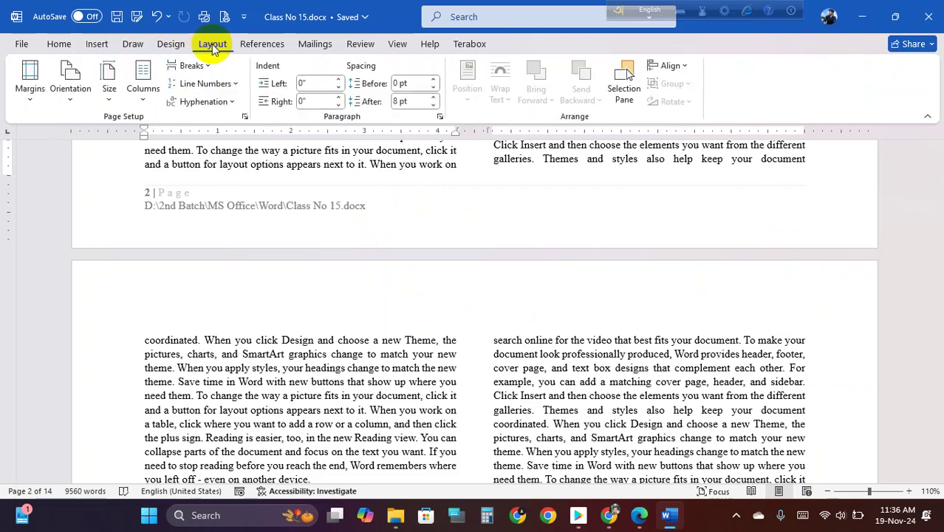
# - Preview the Hyphenation and Breaks menus on the Layout tab without changing anything
pyautogui.click(235, 104)
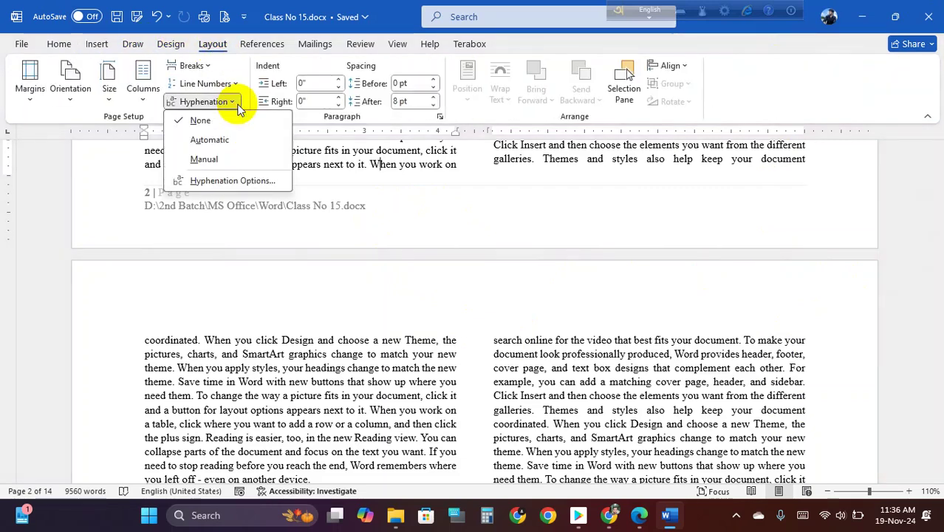
pyautogui.click(236, 103)
pyautogui.click(212, 67)
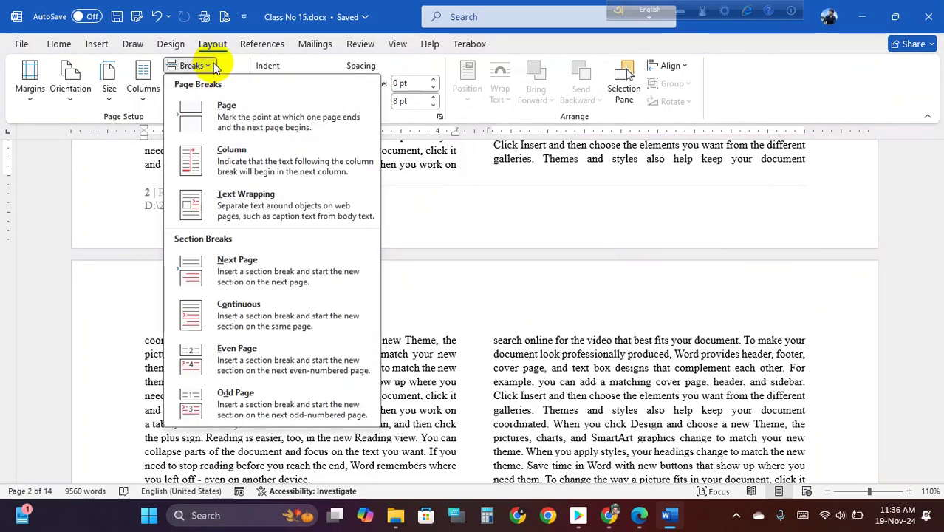
pyautogui.click(214, 67)
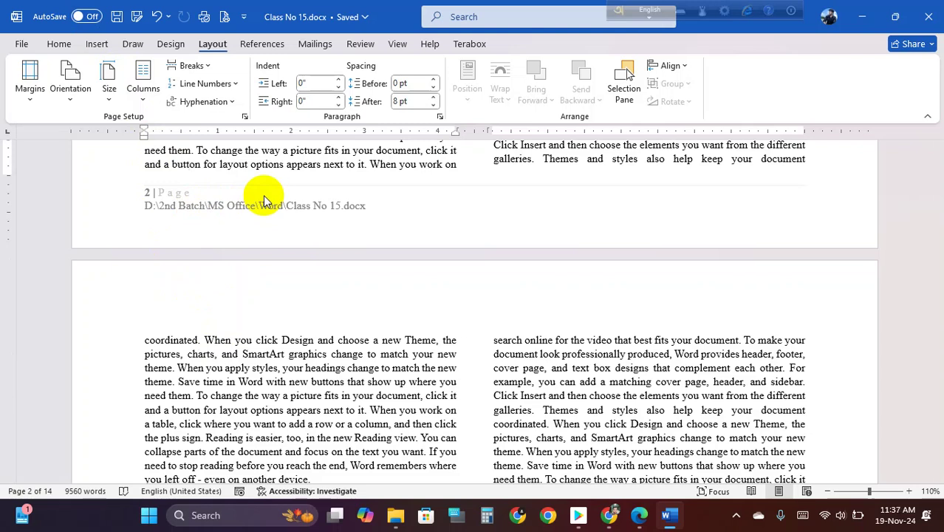
# - Select and deselect the words 'options' and 'layout options' in the body text
pyautogui.doubleClick(251, 164)
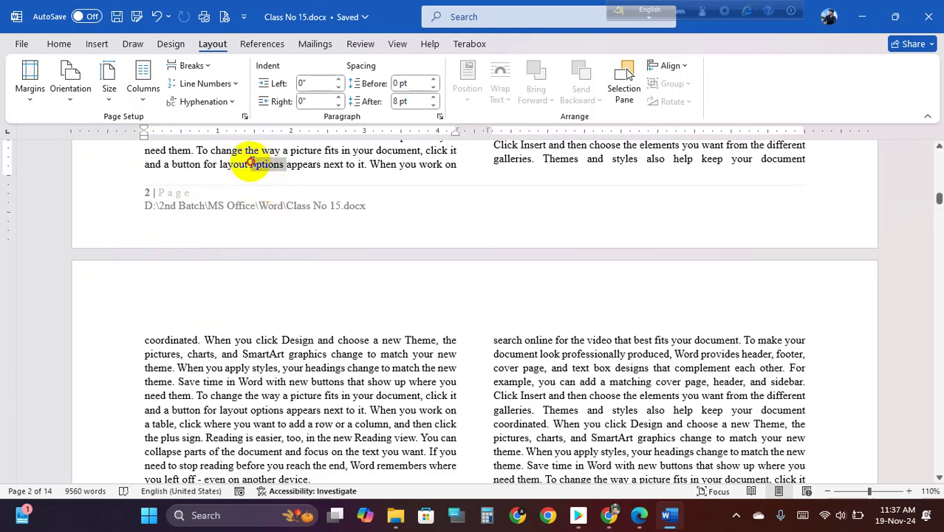
pyautogui.click(260, 164)
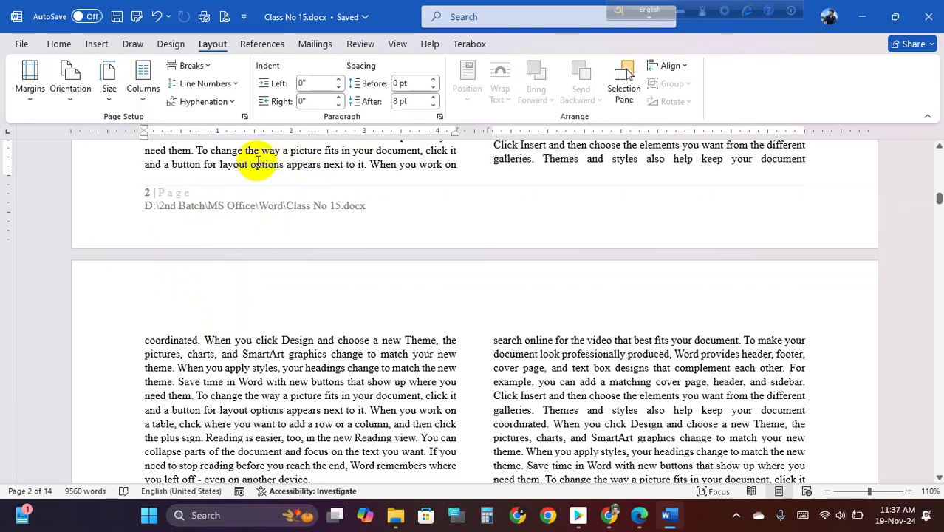
pyautogui.moveTo(249, 164); pyautogui.dragTo(274, 166)
pyautogui.click(283, 164)
pyautogui.click(323, 164)
pyautogui.click(275, 164)
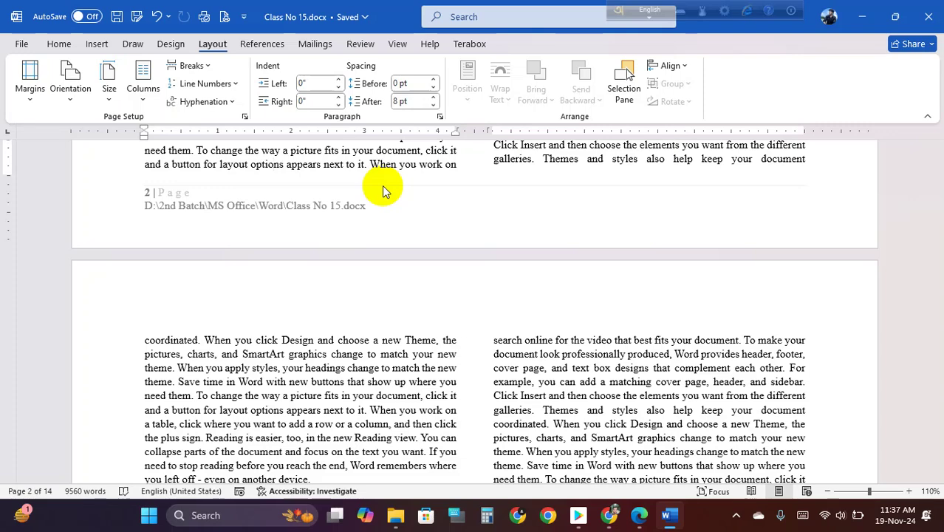
# - Preview the Size, Columns, Orientation and Margins menus, then scroll down to the blank page
pyautogui.scroll(2, 288, 196)
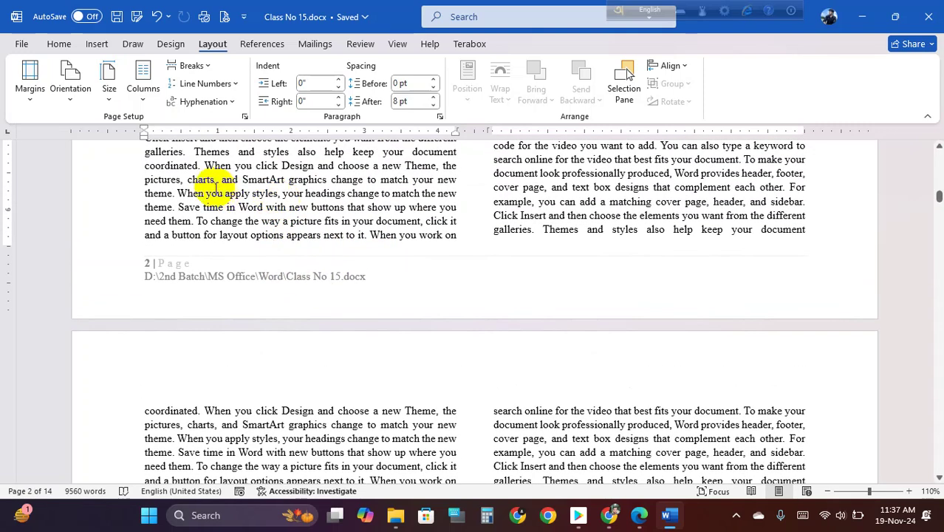
pyautogui.click(109, 99)
pyautogui.click(136, 102)
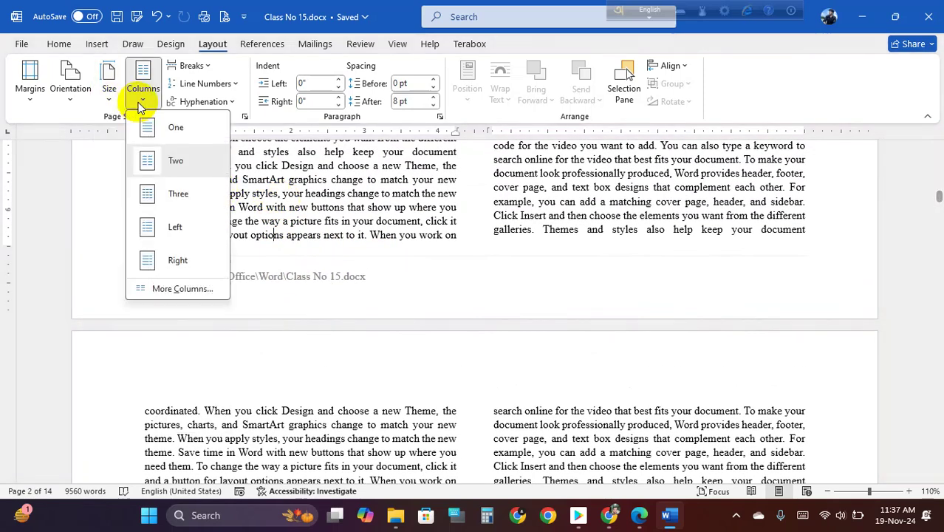
pyautogui.click(66, 109)
pyautogui.click(33, 96)
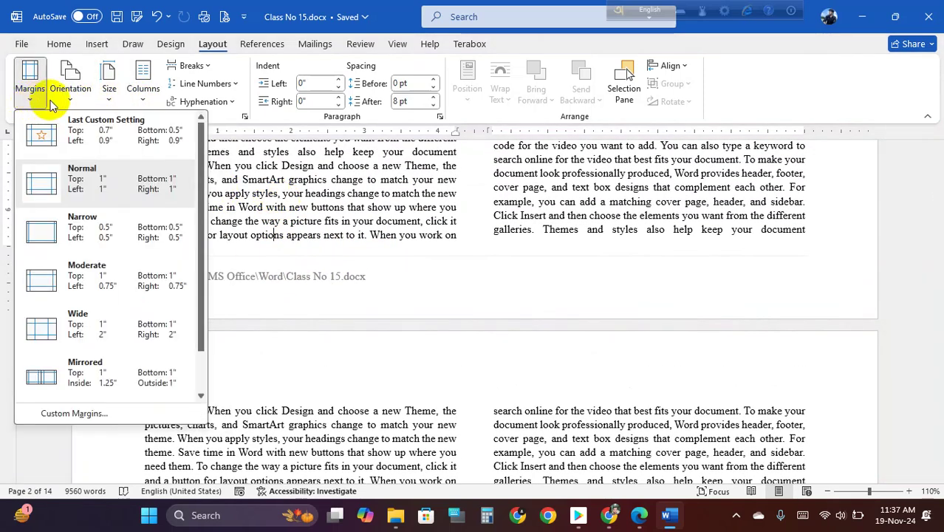
pyautogui.click(323, 221)
pyautogui.scroll(7, 323, 221)
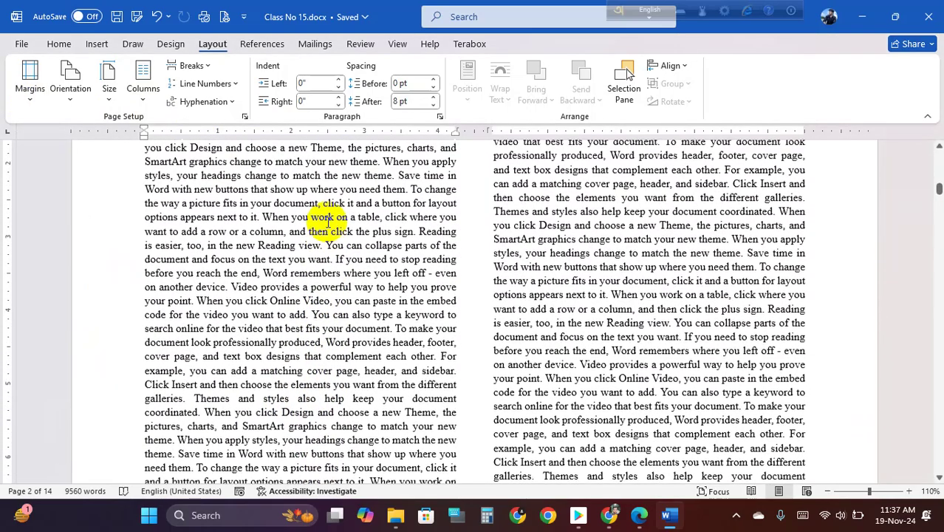
pyautogui.scroll(-10, 327, 221)
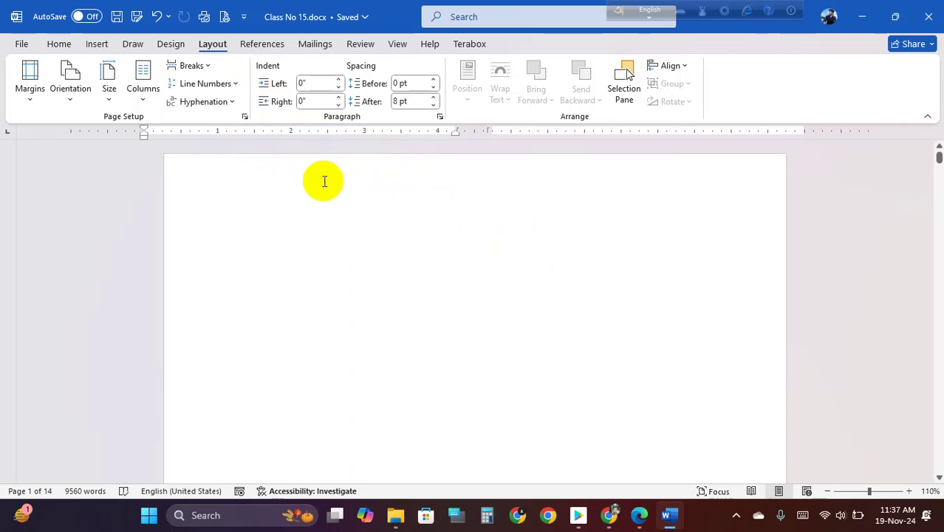
# - Browse the References, Mailings, Layout and Design ribbon tabs
pyautogui.click(266, 44)
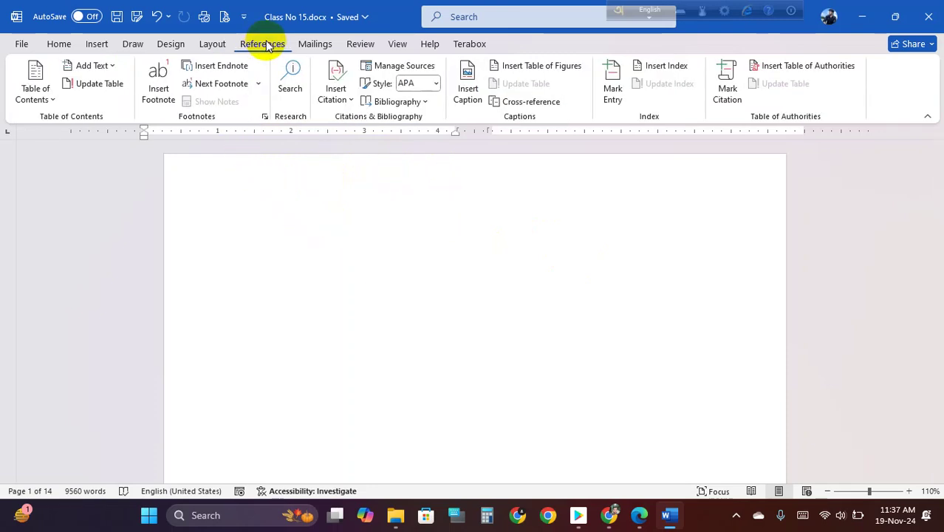
pyautogui.click(311, 44)
pyautogui.click(255, 46)
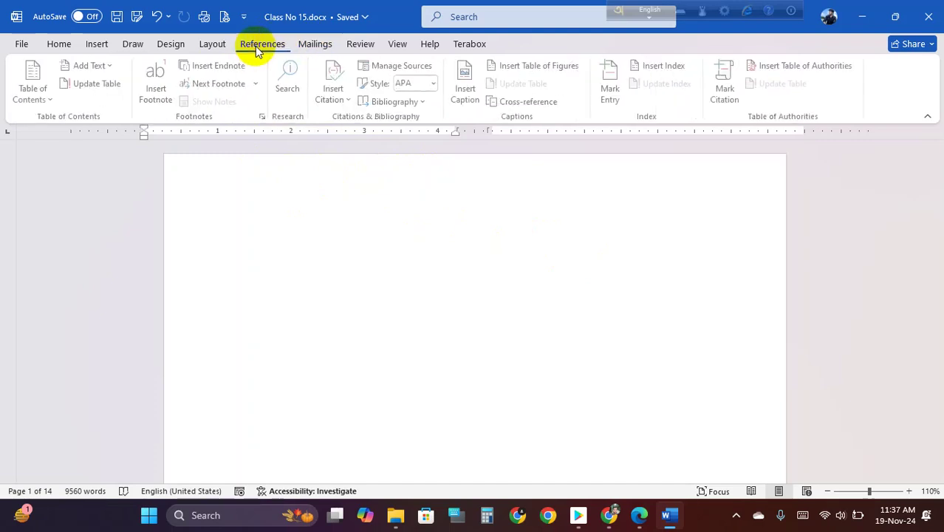
pyautogui.click(209, 45)
pyautogui.click(264, 44)
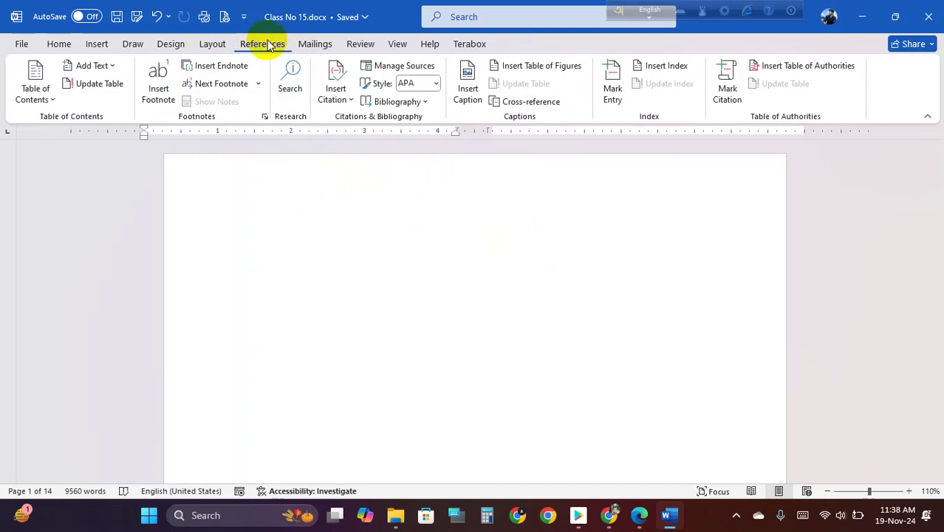
pyautogui.click(211, 44)
pyautogui.click(170, 44)
pyautogui.click(212, 45)
pyautogui.click(171, 44)
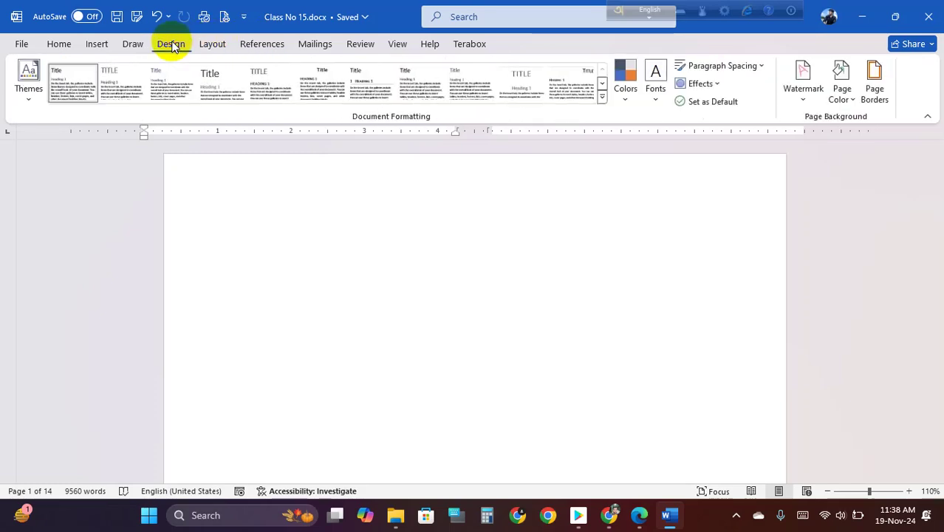
# - Visit the File backstage and return, then open the Insert tab's Table menu
pyautogui.click(133, 44)
pyautogui.click(94, 44)
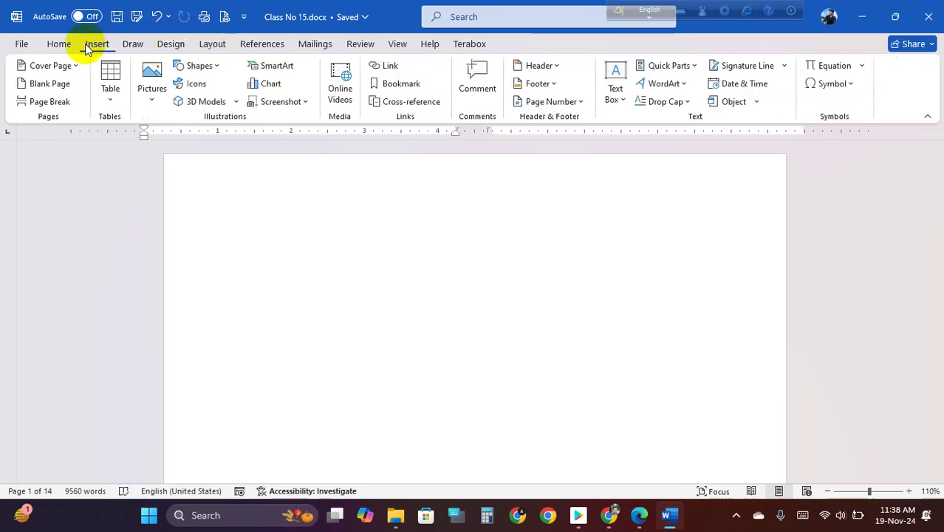
pyautogui.click(58, 44)
pyautogui.click(22, 44)
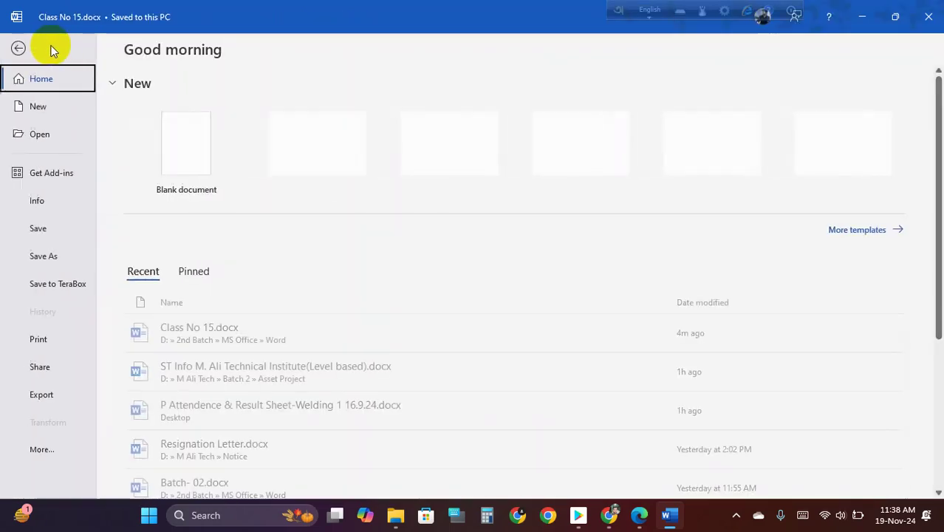
pyautogui.click(17, 46)
pyautogui.click(95, 44)
pyautogui.click(131, 44)
pyautogui.click(98, 45)
pyautogui.click(113, 94)
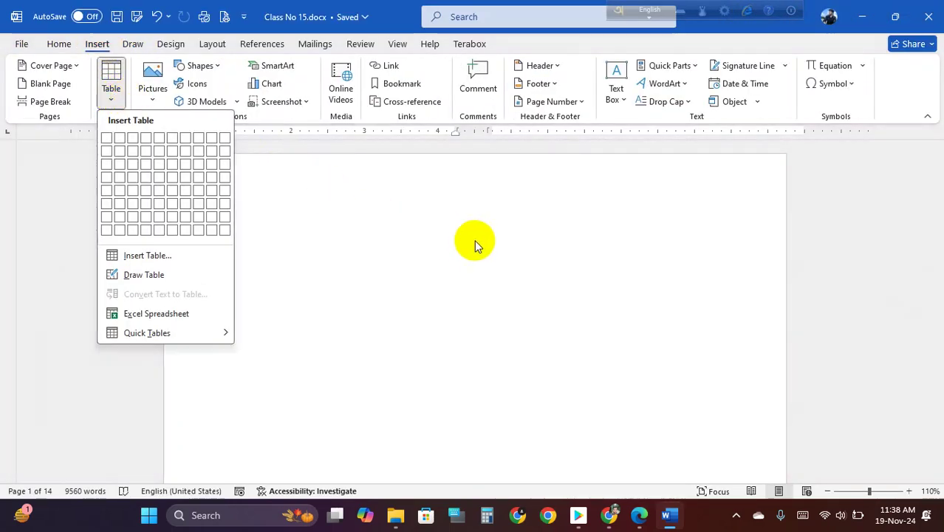
# - Open and cancel Page Setup, and delete the stray typed letters 'cf'
pyautogui.click(472, 241)
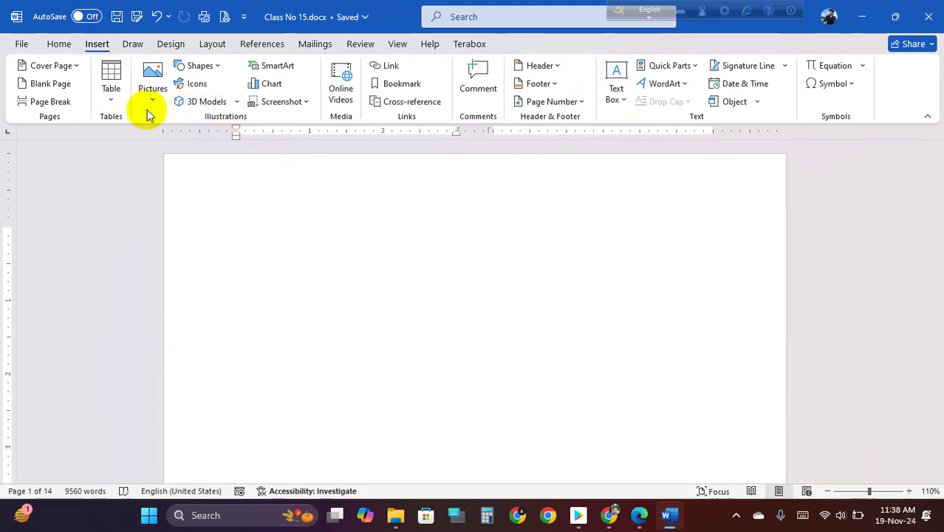
pyautogui.doubleClick(244, 247)
pyautogui.click(573, 416)
pyautogui.write('cf')
pyautogui.press('BackSpace')
pyautogui.press('BackSpace')
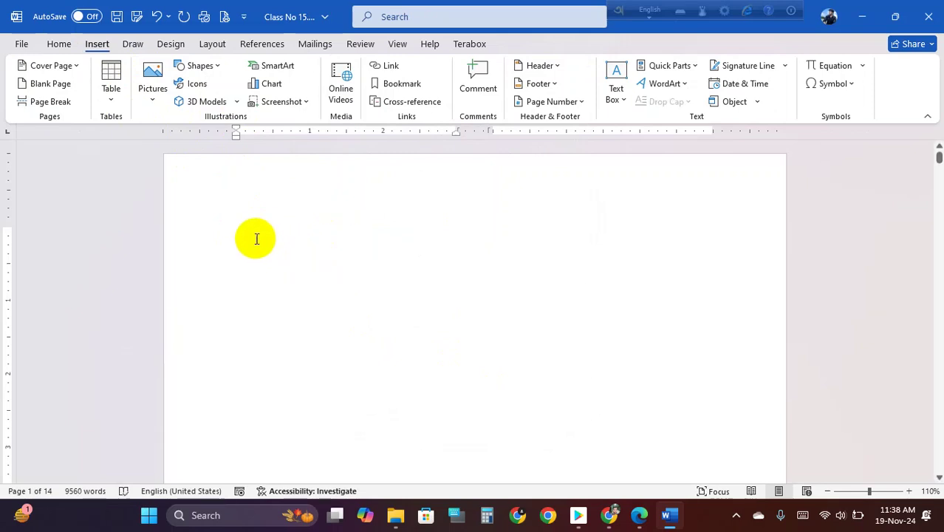
# - Scroll through the Quick Tables gallery and insert the MAY calendar
pyautogui.click(113, 103)
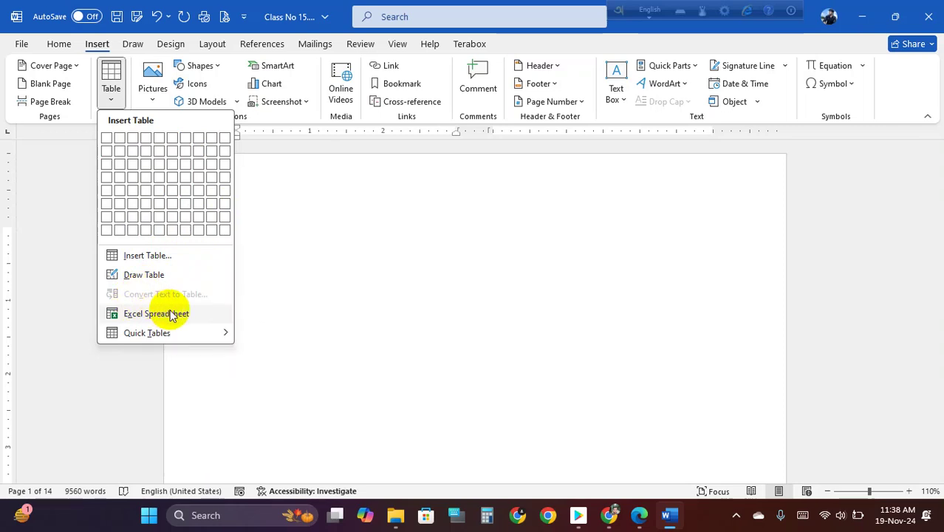
pyautogui.moveTo(174, 331)
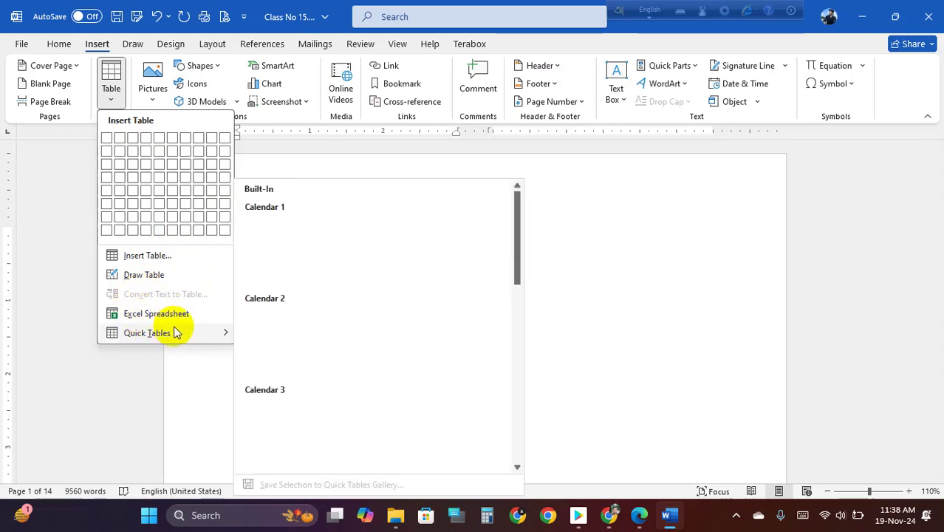
pyautogui.scroll(-3, 311, 277)
pyautogui.scroll(3, 312, 275)
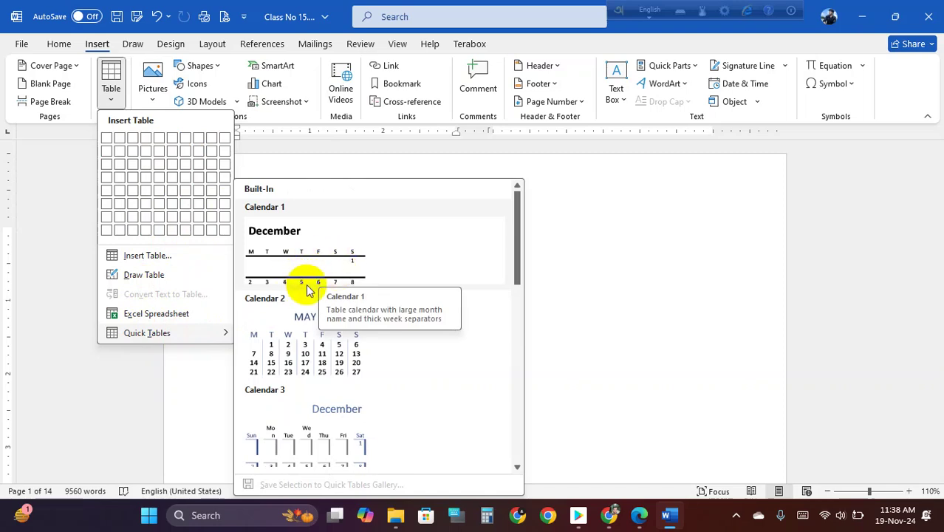
pyautogui.scroll(-3, 330, 283)
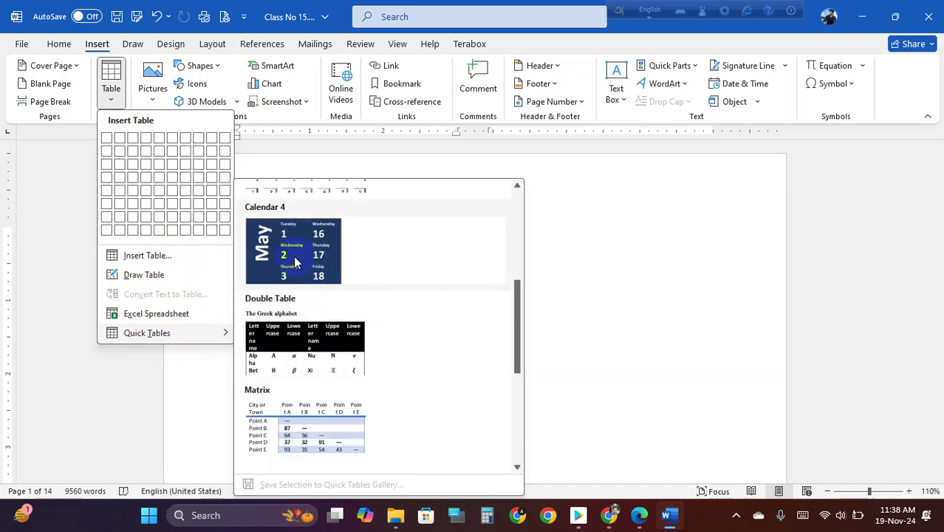
pyautogui.scroll(-3, 319, 349)
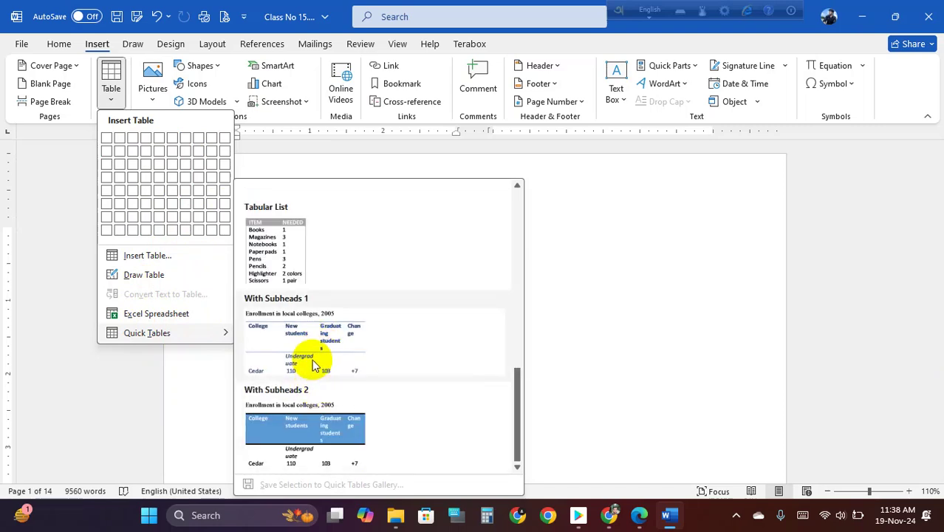
pyautogui.scroll(5, 314, 365)
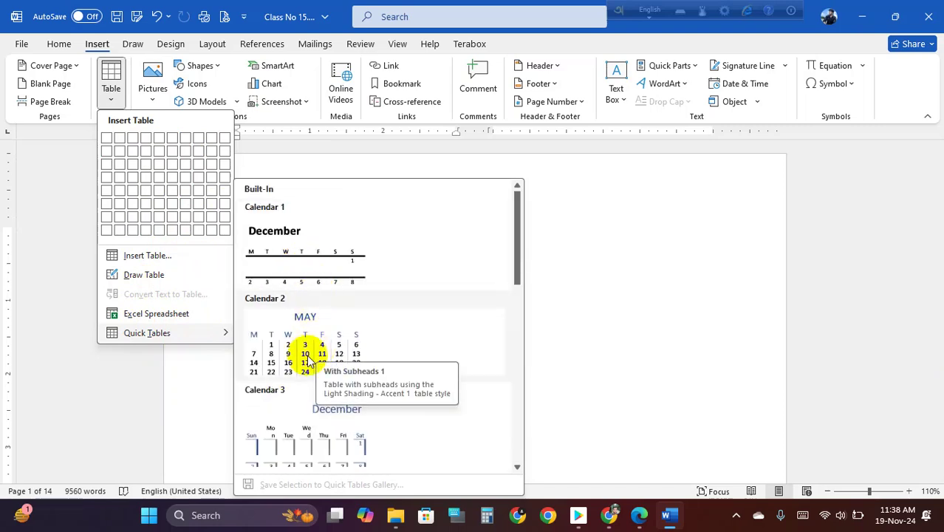
pyautogui.click(308, 348)
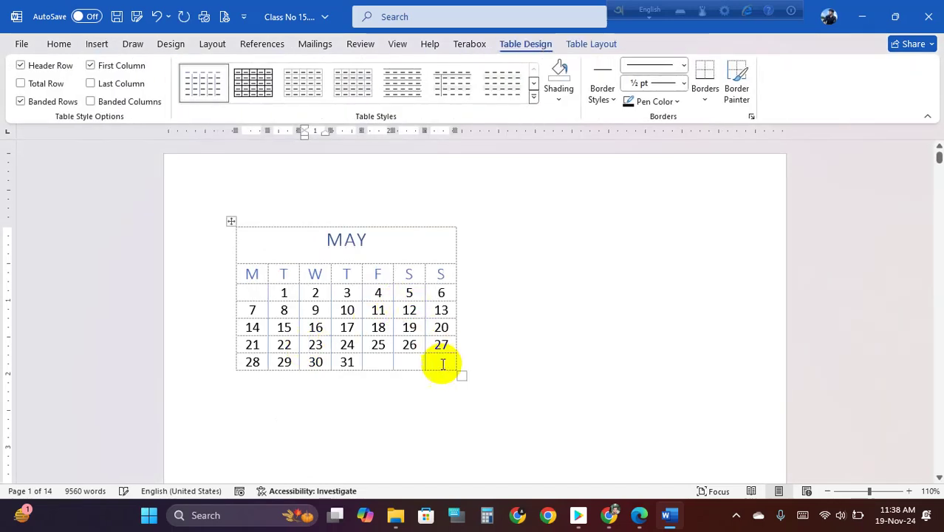
# - Enlarge the MAY calendar table and click into its heading and the date 3 cell
pyautogui.moveTo(459, 379); pyautogui.dragTo(514, 412)
pyautogui.click(387, 244)
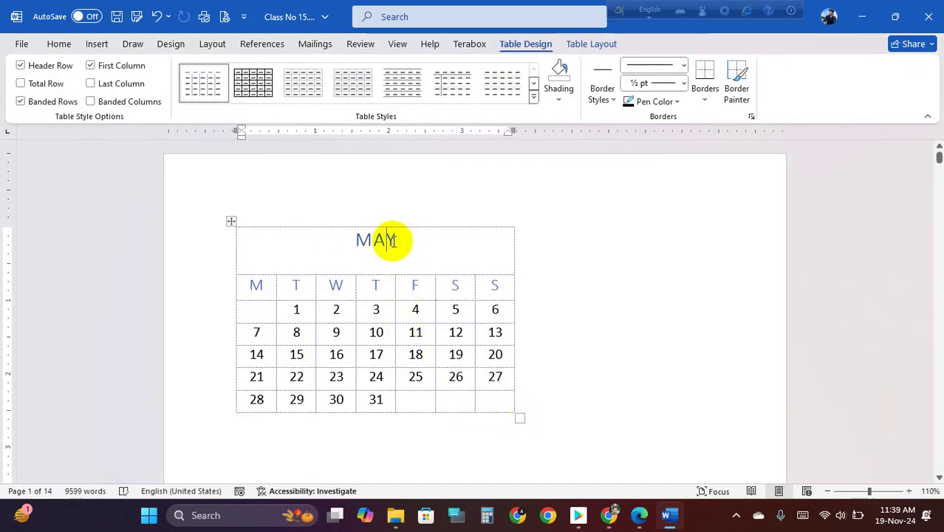
pyautogui.click(397, 240)
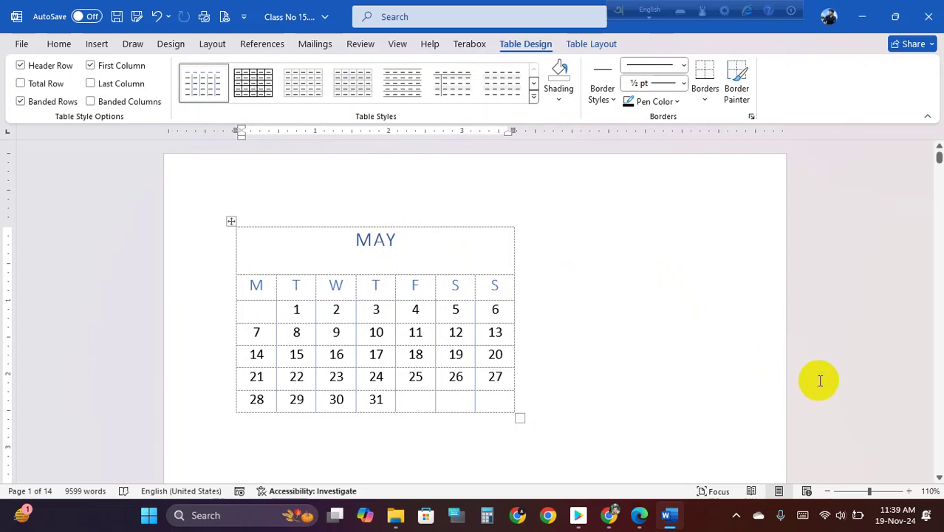
pyautogui.click(381, 309)
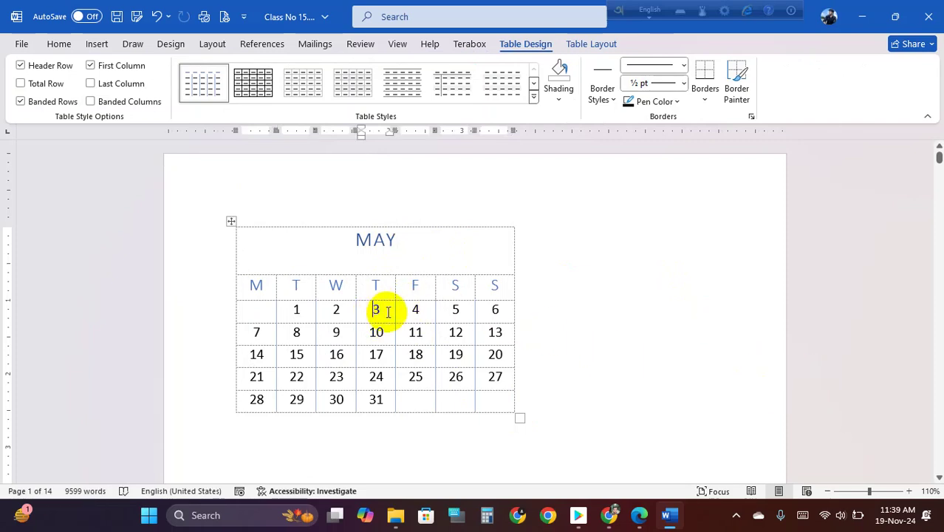
pyautogui.click(909, 510)
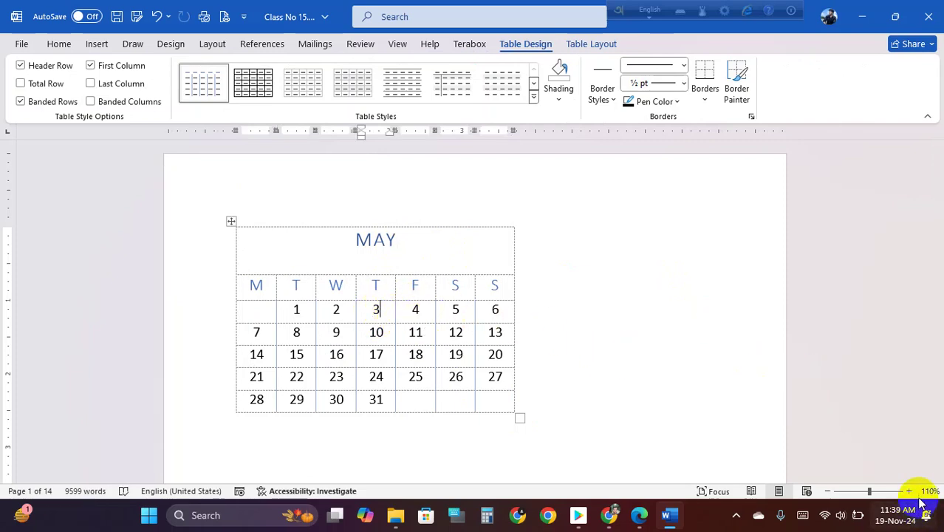
# - Select the whole calendar, glance at Table Design and Layout, and choose Delete Table
pyautogui.click(228, 220)
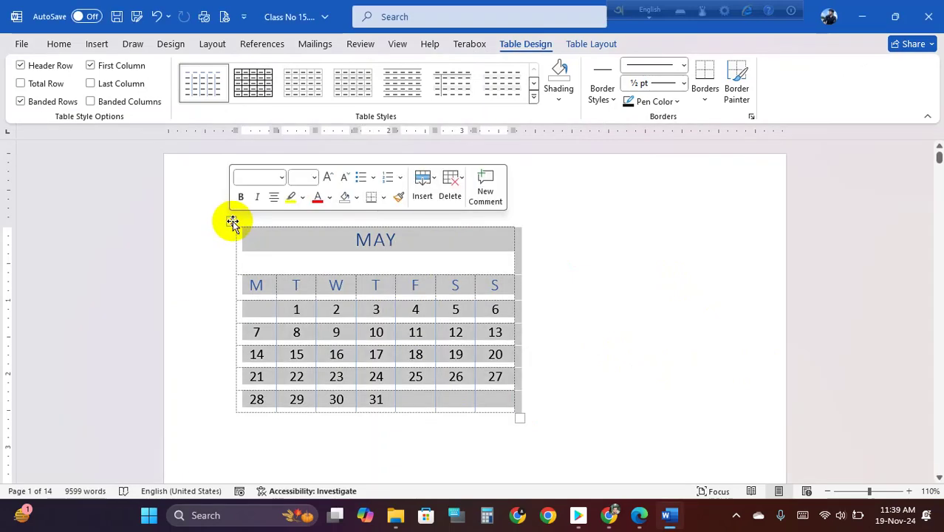
pyautogui.click(587, 222)
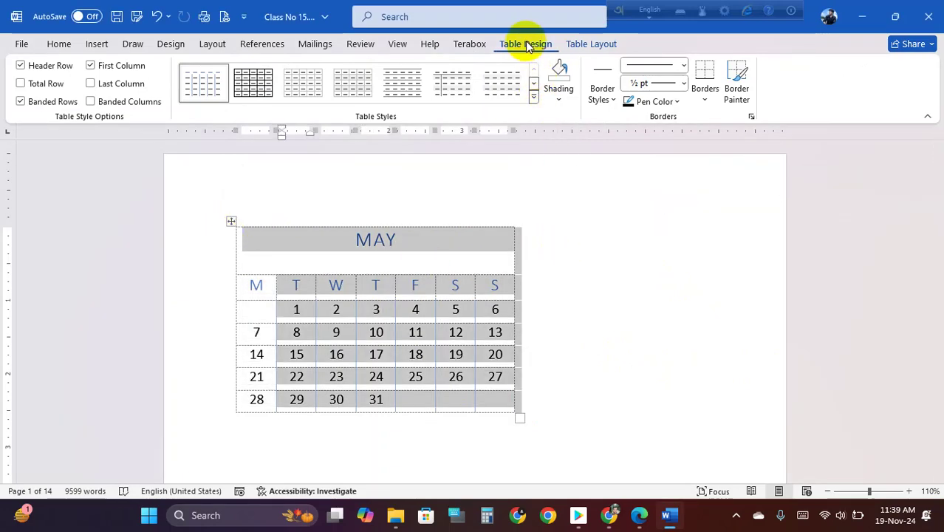
pyautogui.click(595, 44)
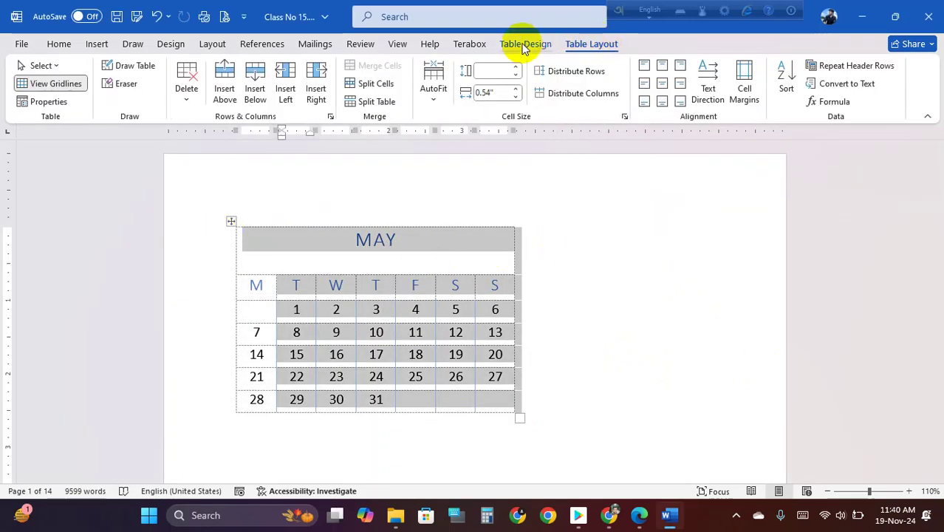
pyautogui.click(523, 44)
pyautogui.click(596, 44)
pyautogui.click(527, 44)
pyautogui.click(575, 48)
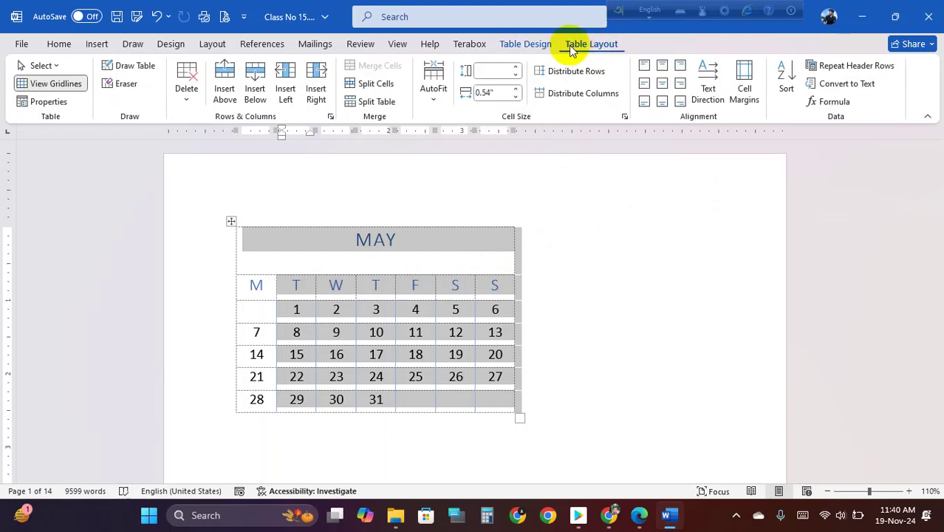
pyautogui.click(531, 45)
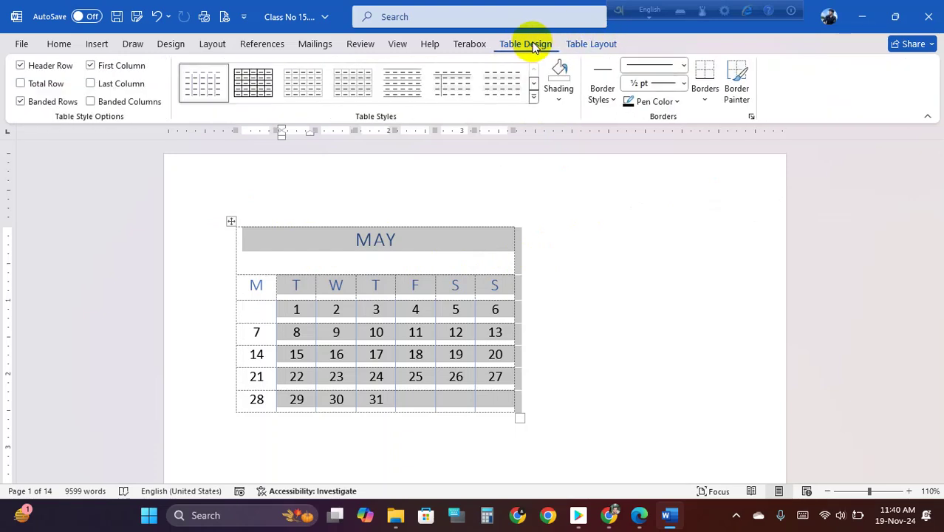
pyautogui.click(229, 218)
pyautogui.rightClick(229, 219)
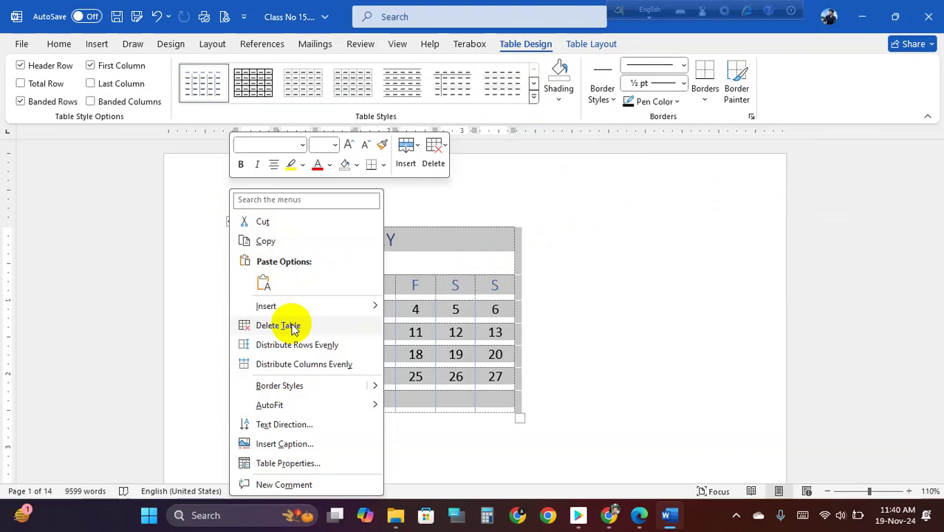
pyautogui.click(291, 323)
# - Insert a six-by-five table and stretch it wider and taller across the page
pyautogui.click(97, 46)
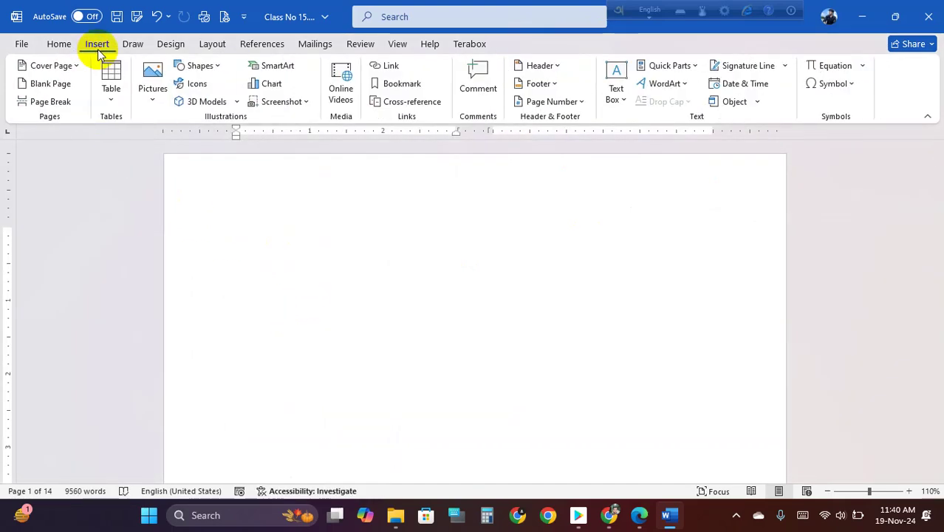
pyautogui.click(110, 100)
pyautogui.click(179, 192)
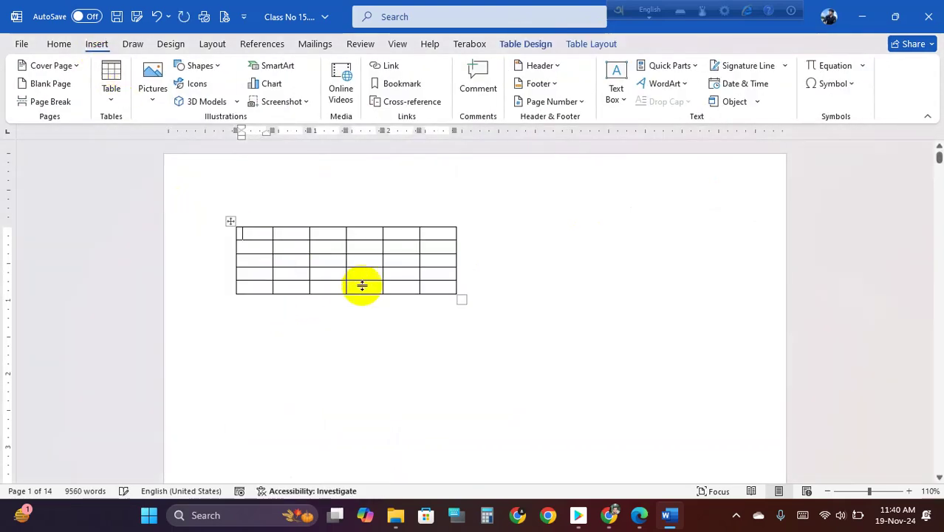
pyautogui.moveTo(458, 296); pyautogui.dragTo(739, 407)
pyautogui.moveTo(284, 249); pyautogui.dragTo(696, 250)
pyautogui.click(696, 250)
pyautogui.click(269, 248)
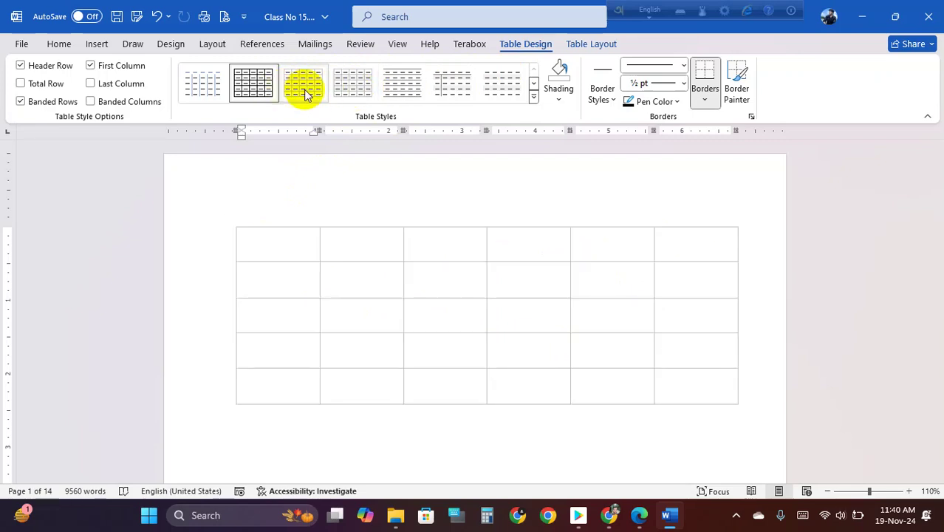
# - Apply the black-header grey-banded table style, after trying an orange banded style
pyautogui.click(533, 96)
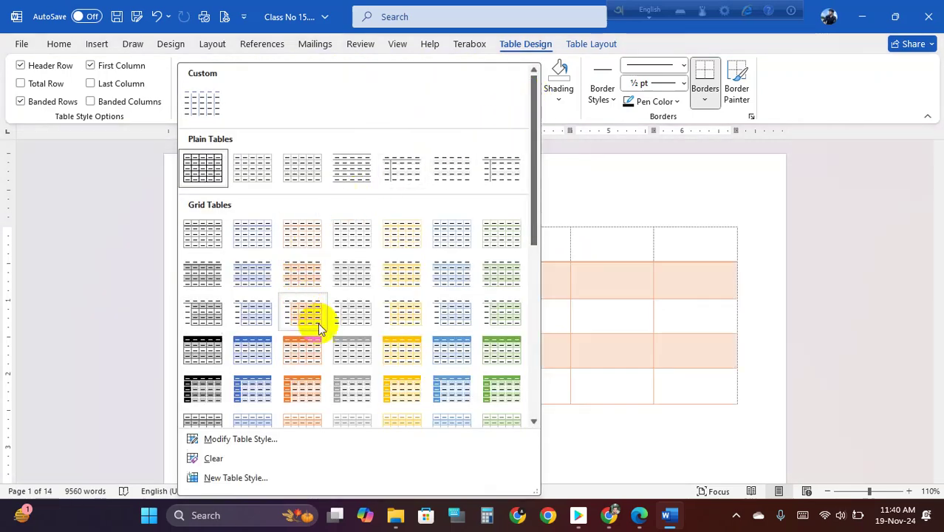
pyautogui.click(311, 345)
pyautogui.click(402, 284)
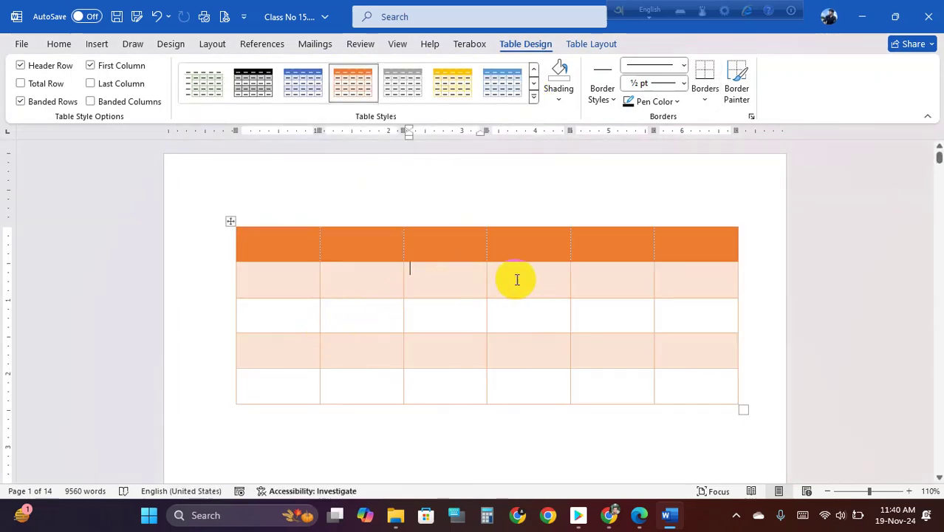
pyautogui.click(267, 80)
pyautogui.click(479, 219)
pyautogui.click(486, 240)
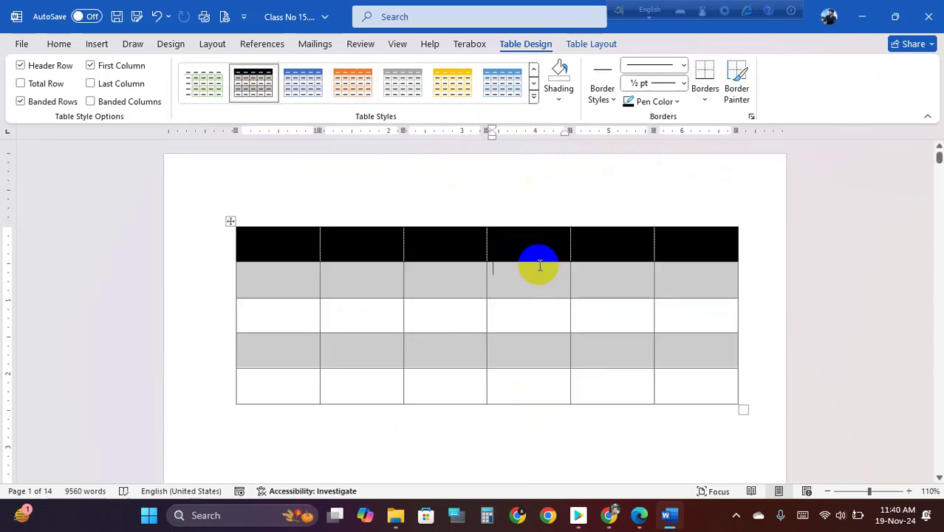
pyautogui.click(562, 104)
pyautogui.click(514, 309)
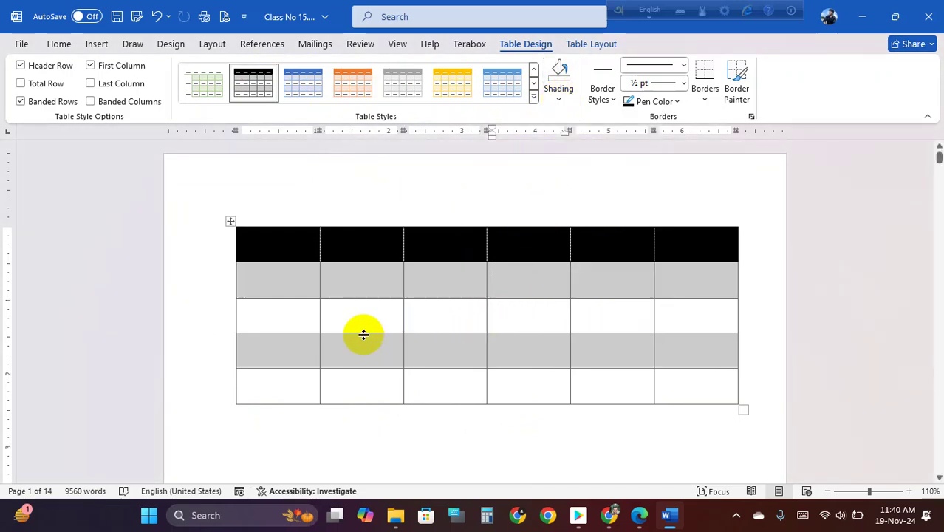
# - Select the first four cells of row 3, then clear the selection
pyautogui.click(430, 311)
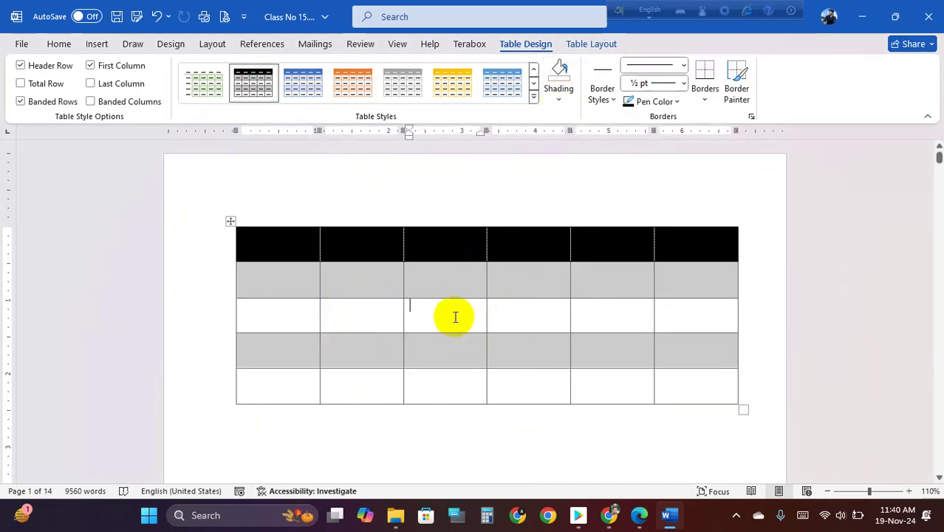
pyautogui.click(516, 310)
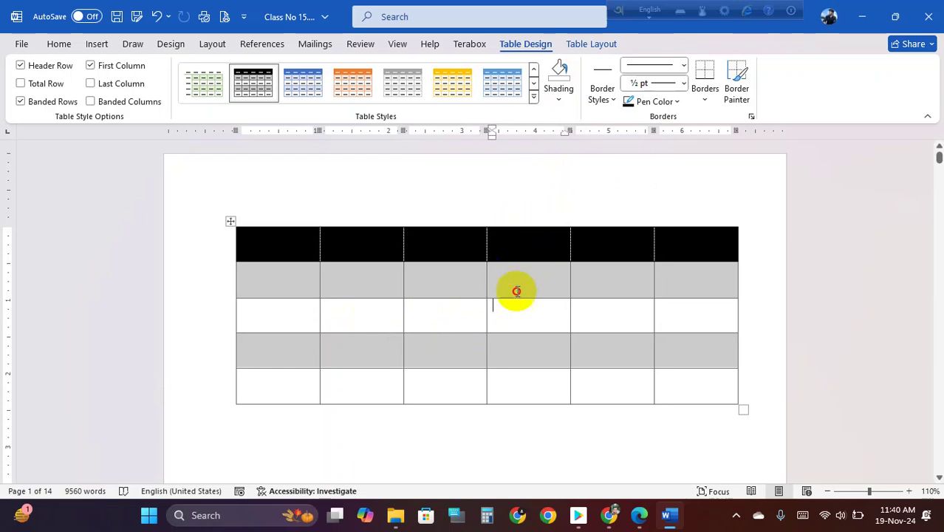
pyautogui.moveTo(273, 320); pyautogui.dragTo(513, 317)
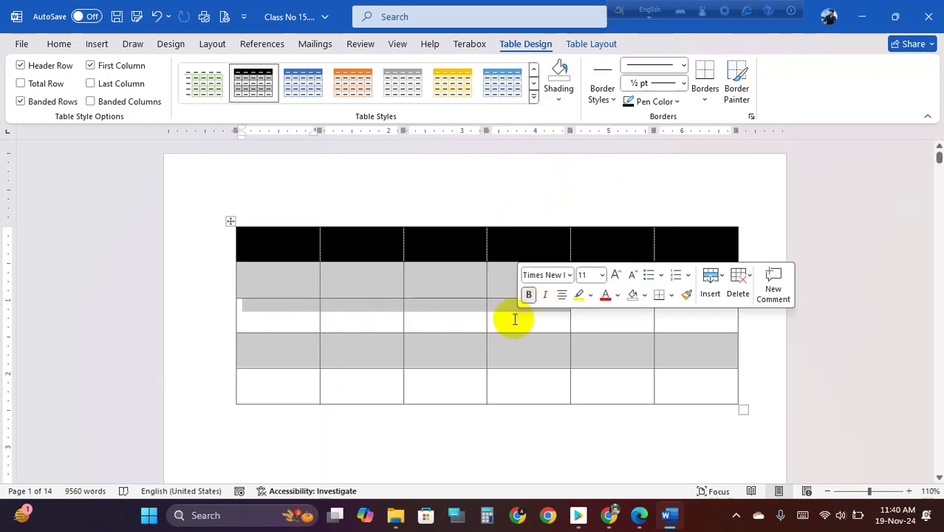
pyautogui.click(513, 317)
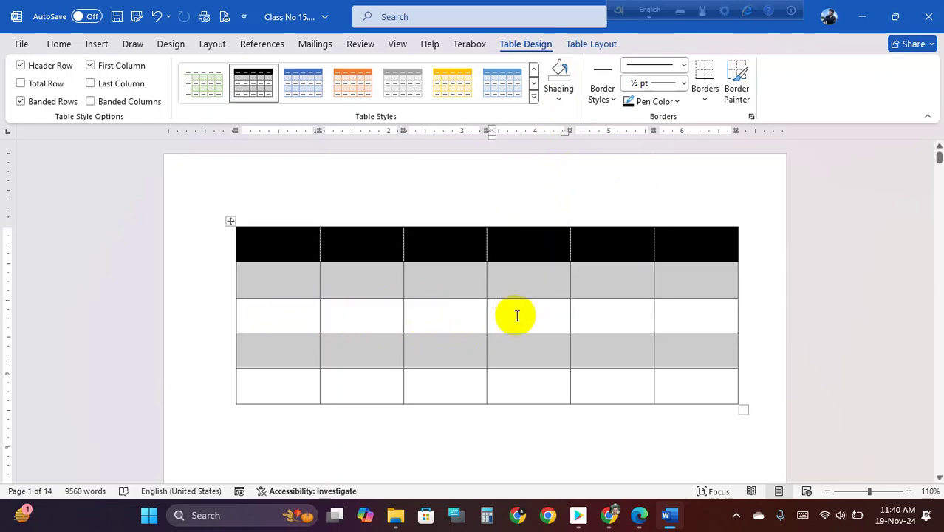
# - Preview the Shading palette and Border Styles gallery, closing both without applying anything
pyautogui.click(562, 102)
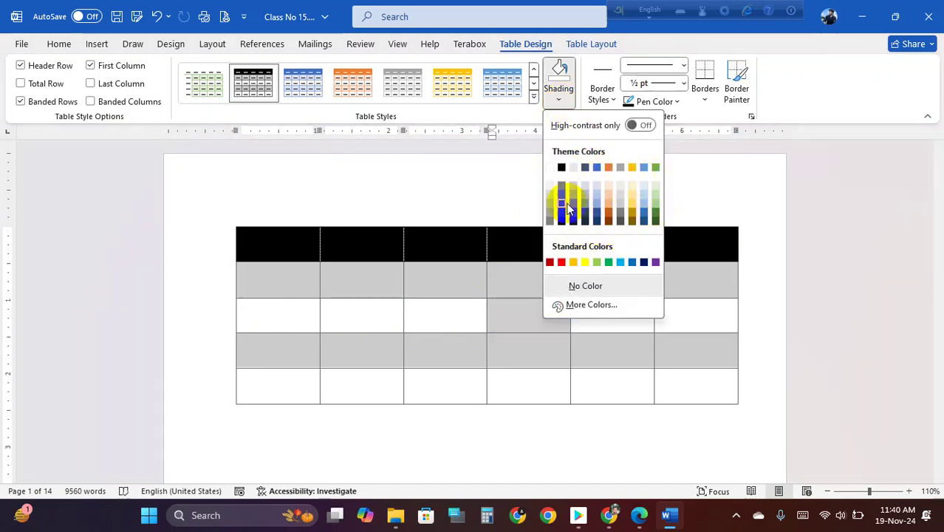
pyautogui.click(516, 235)
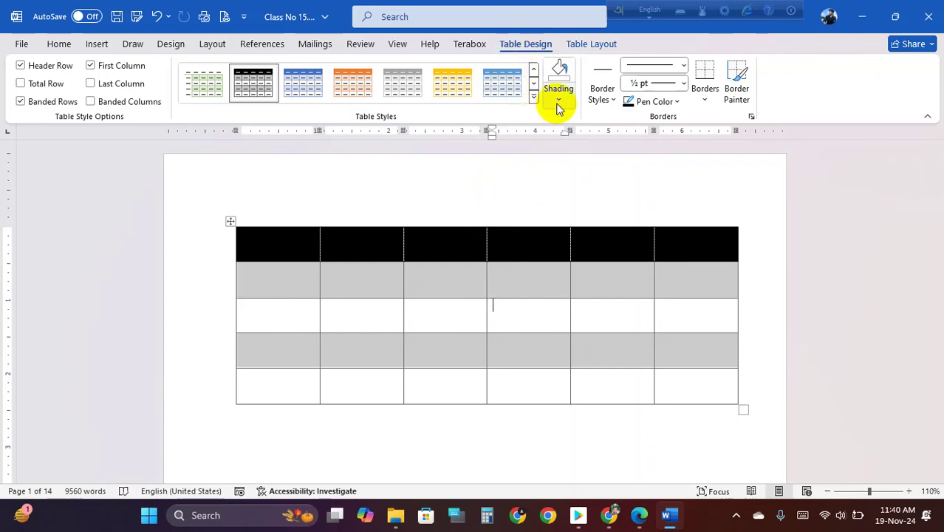
pyautogui.click(605, 102)
pyautogui.click(369, 249)
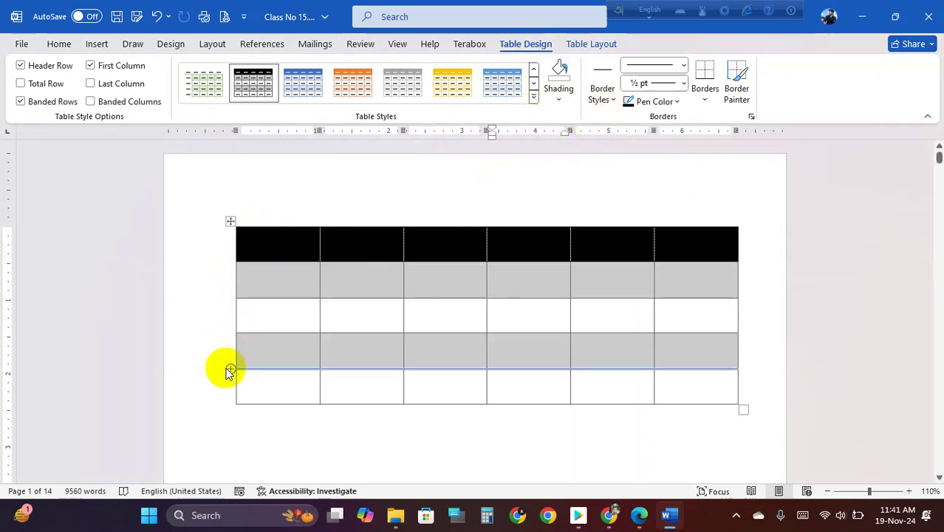
pyautogui.click(611, 100)
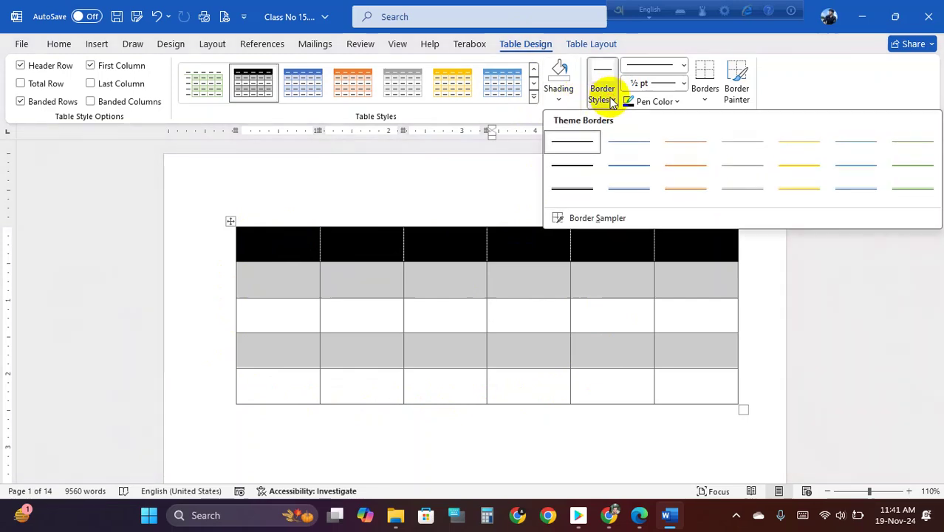
pyautogui.click(738, 189)
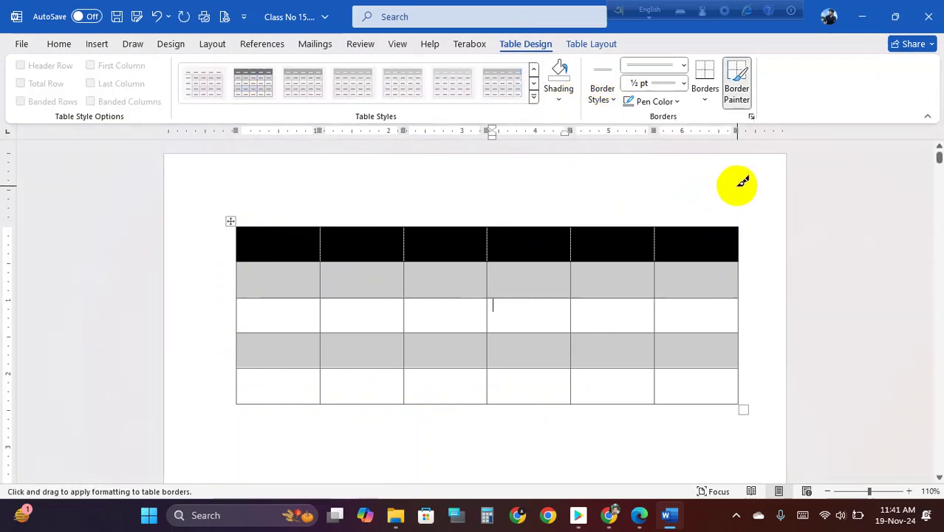
pyautogui.moveTo(330, 226); pyautogui.dragTo(665, 222)
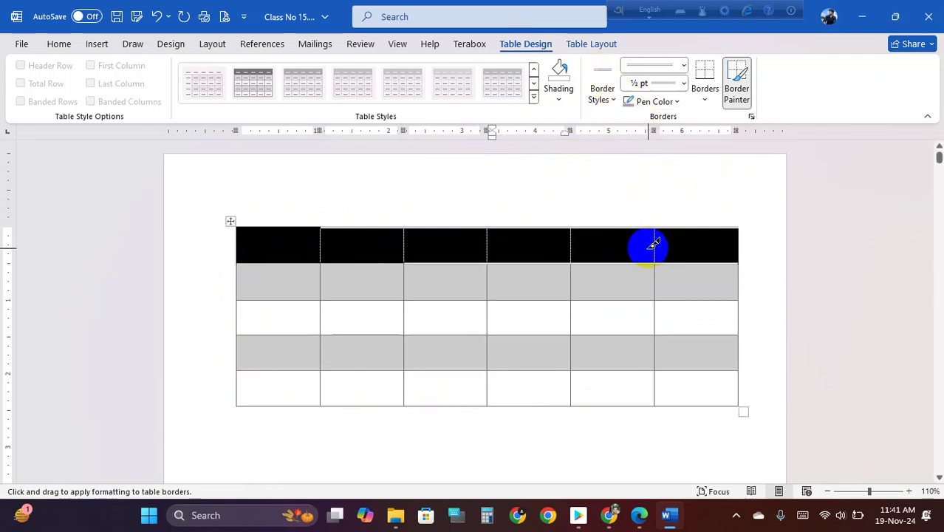
pyautogui.click(611, 100)
pyautogui.click(578, 142)
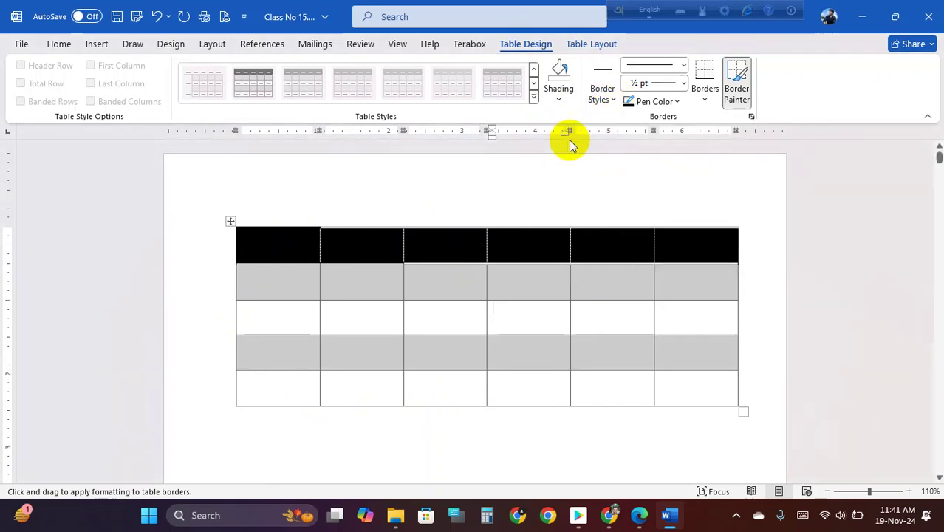
pyautogui.click(683, 69)
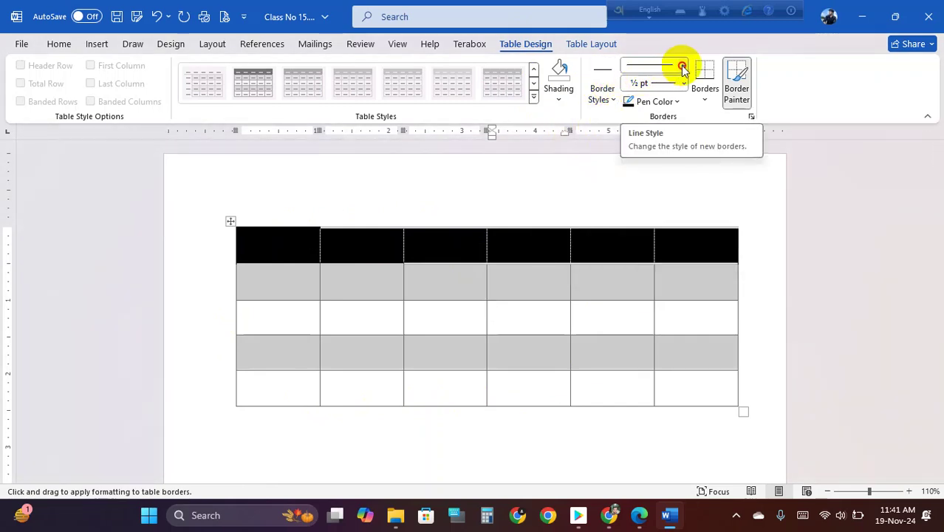
pyautogui.click(683, 69)
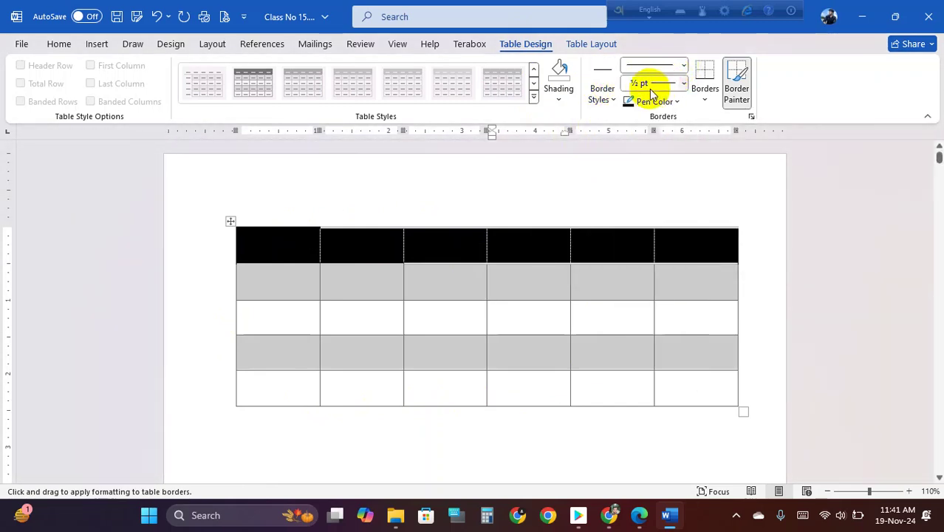
pyautogui.click(682, 85)
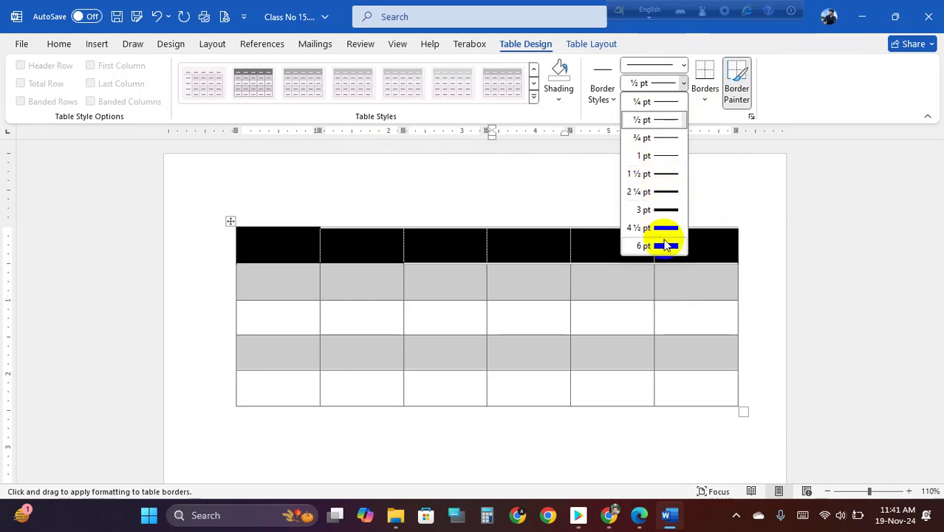
pyautogui.click(333, 252)
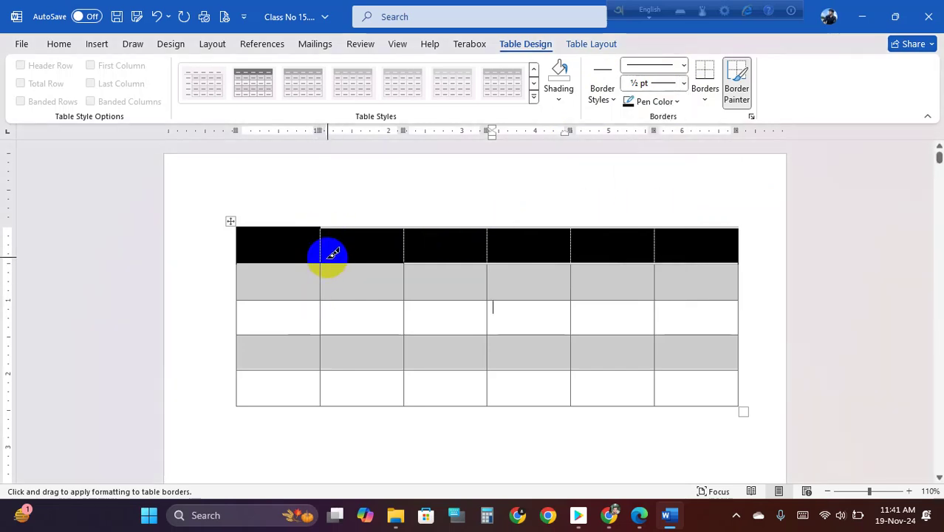
# - Give row 3's fourth cell All Borders, then a solid Outside Border
pyautogui.click(705, 100)
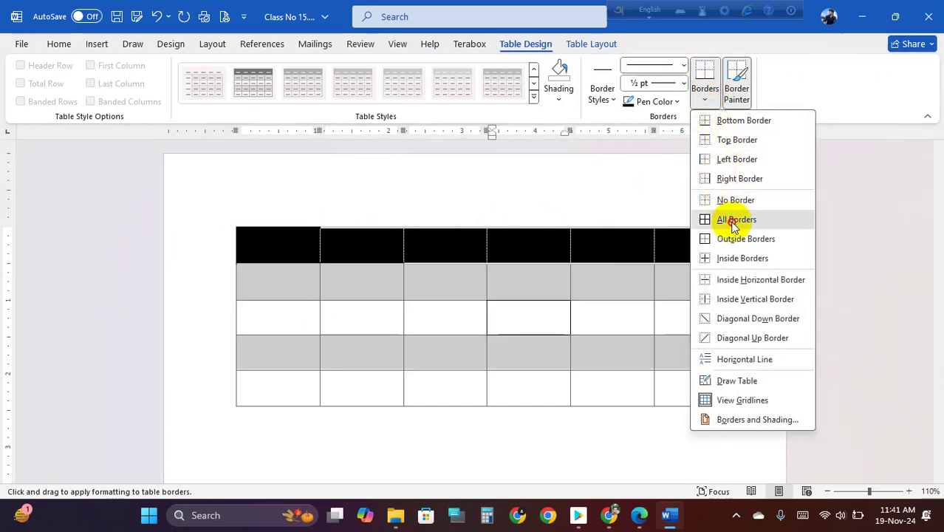
pyautogui.click(706, 217)
pyautogui.click(705, 100)
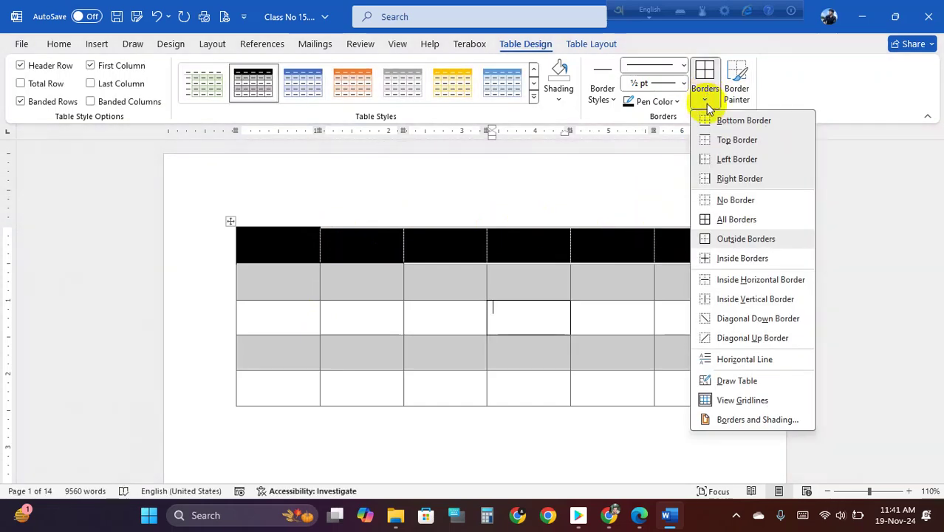
pyautogui.click(738, 239)
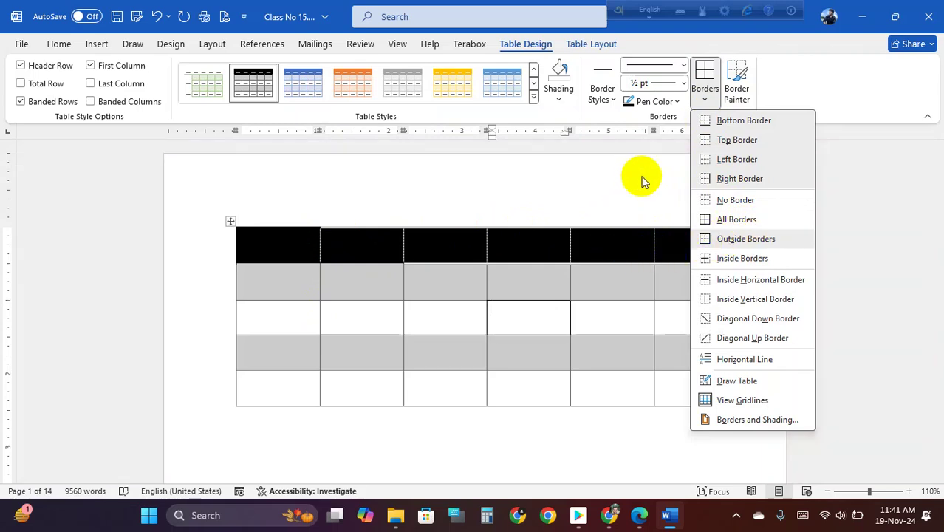
# - Use Border Painter to draw a solid line between the fifth and sixth columns
pyautogui.click(743, 85)
pyautogui.click(640, 227)
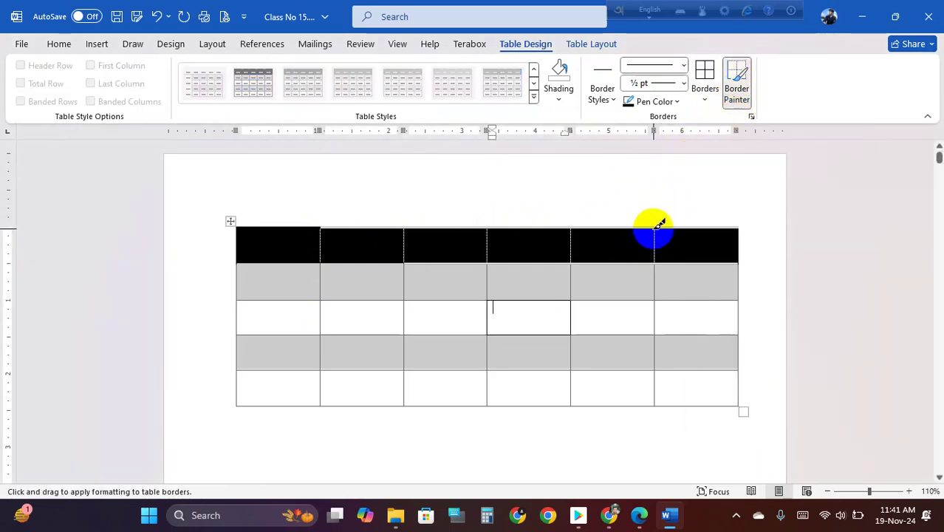
pyautogui.moveTo(654, 228)
pyautogui.mouseDown()
pyautogui.moveTo(637, 337)
pyautogui.moveTo(639, 407)
pyautogui.moveTo(654, 411)
pyautogui.mouseUp()
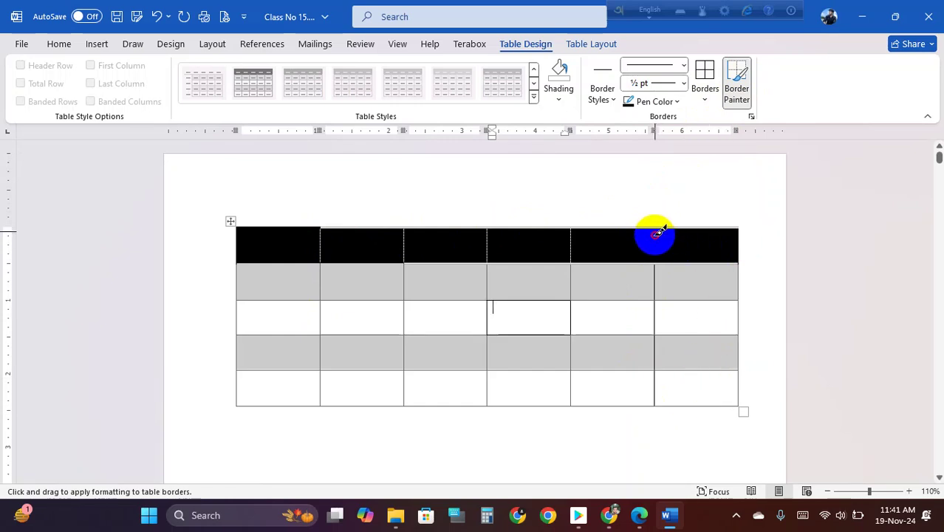
pyautogui.moveTo(656, 226); pyautogui.dragTo(666, 264)
pyautogui.click(737, 82)
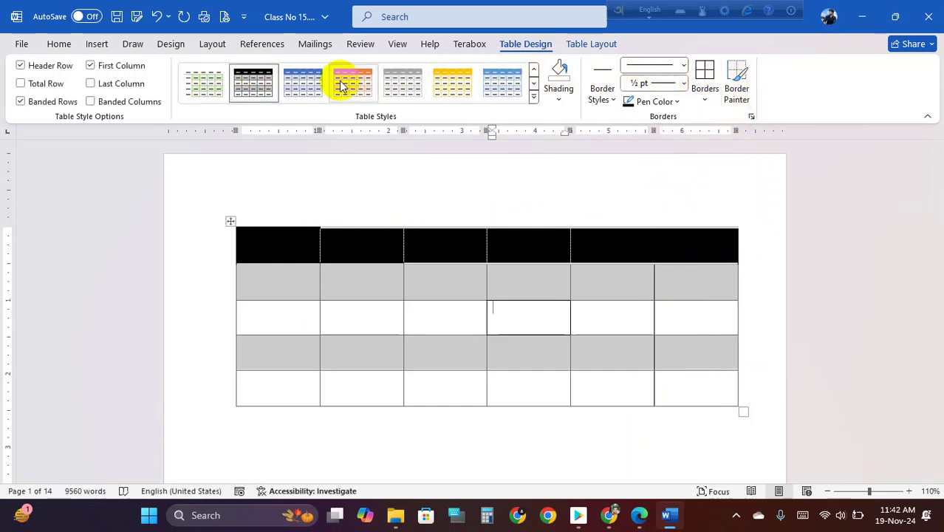
# - Enable First Column, toggle Header Row off and back on, and Total Row on and off
pyautogui.click(92, 68)
pyautogui.moveTo(266, 230); pyautogui.dragTo(696, 235)
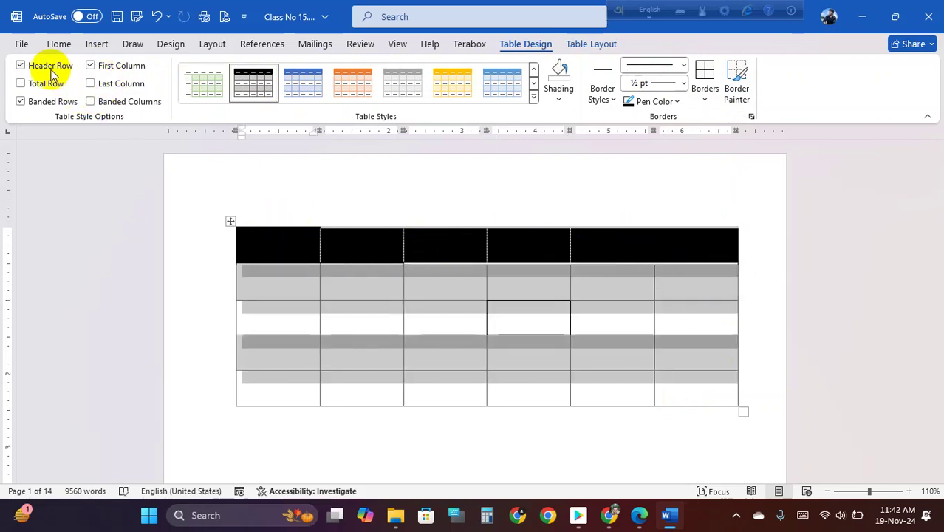
pyautogui.click(44, 67)
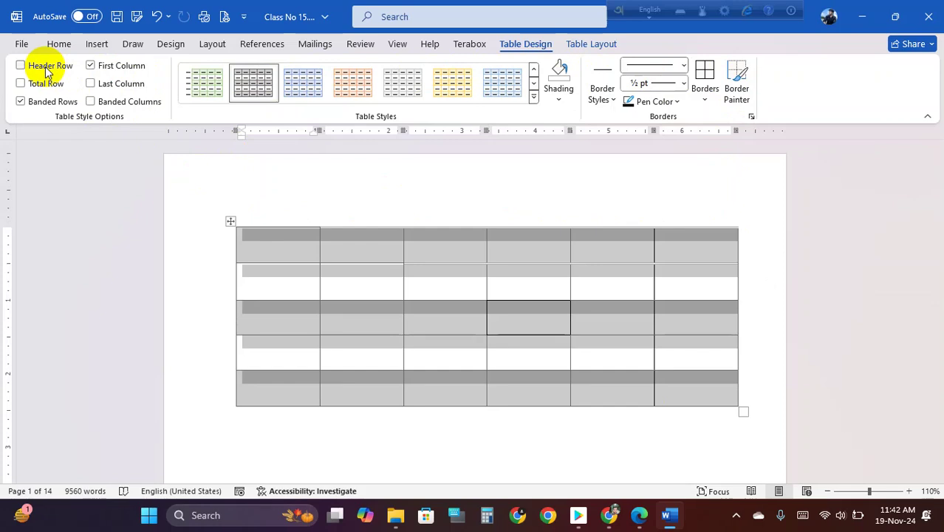
pyautogui.click(45, 68)
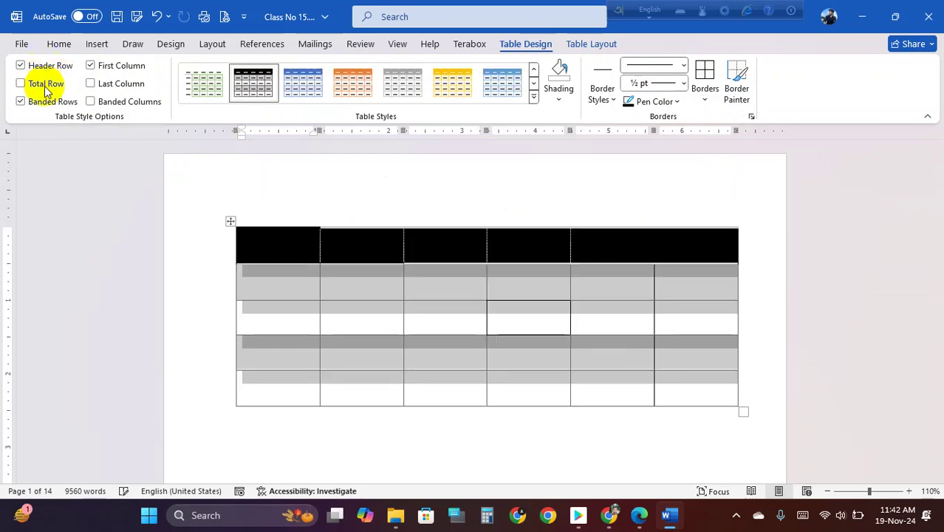
pyautogui.click(31, 88)
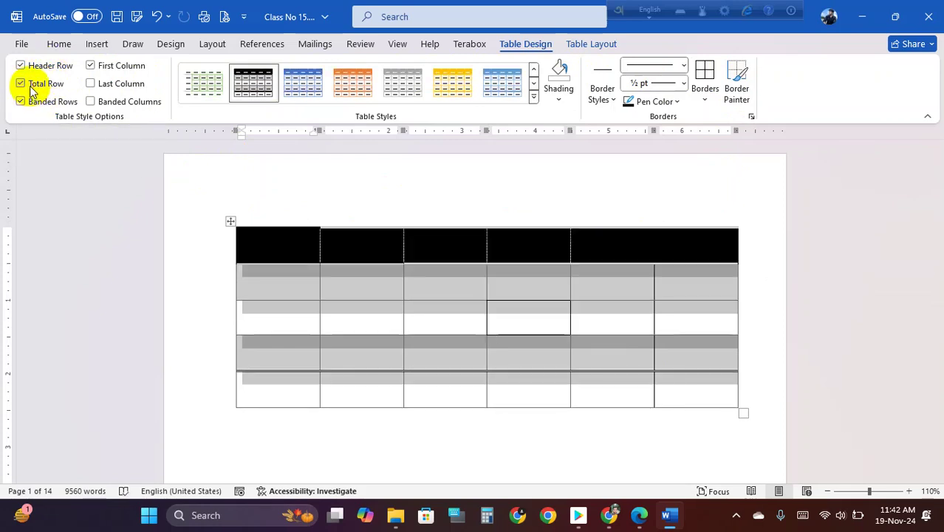
pyautogui.click(31, 88)
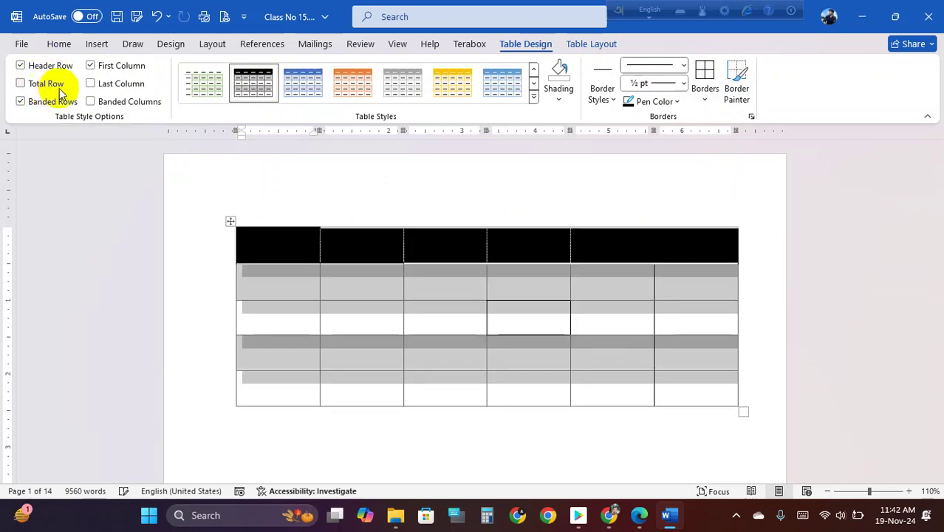
# - Try Banded Columns on and off twice, leaving only banded rows
pyautogui.click(99, 103)
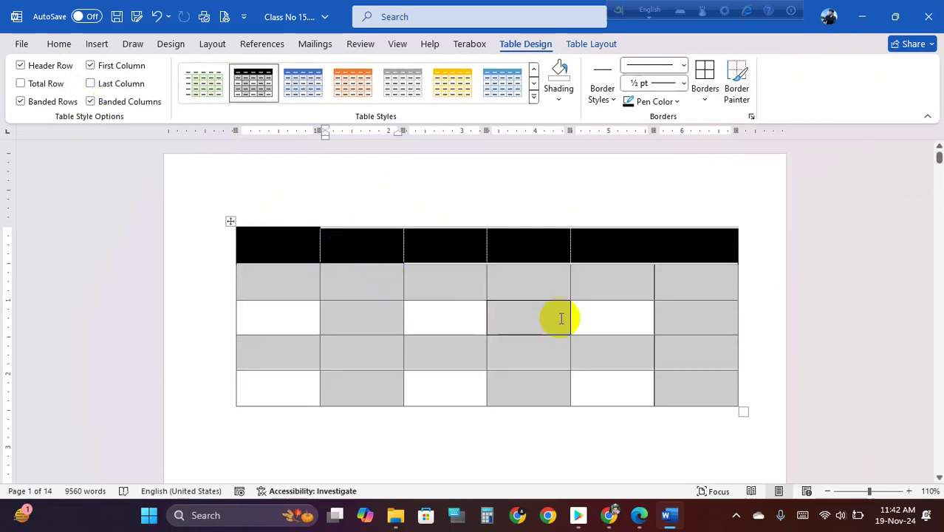
pyautogui.click(668, 321)
pyautogui.click(90, 102)
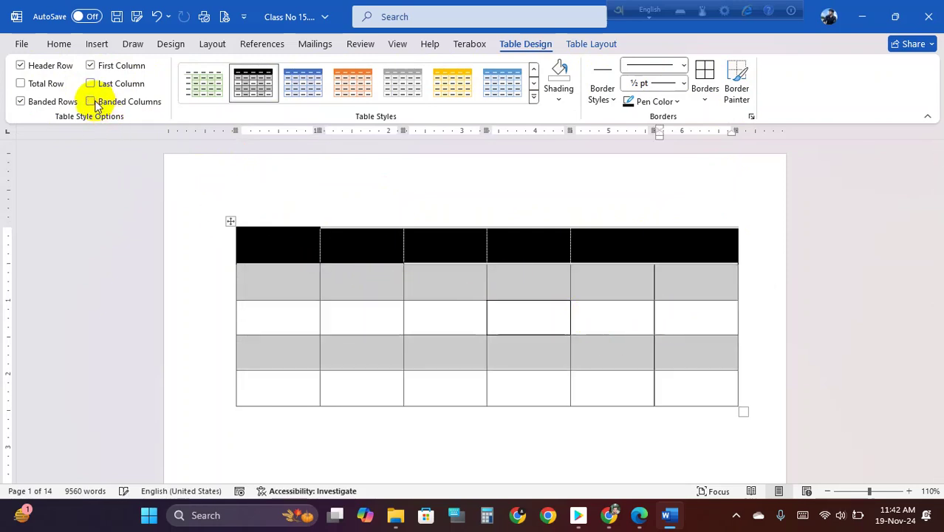
pyautogui.click(384, 311)
pyautogui.click(473, 310)
pyautogui.click(532, 314)
pyautogui.click(576, 318)
pyautogui.click(669, 328)
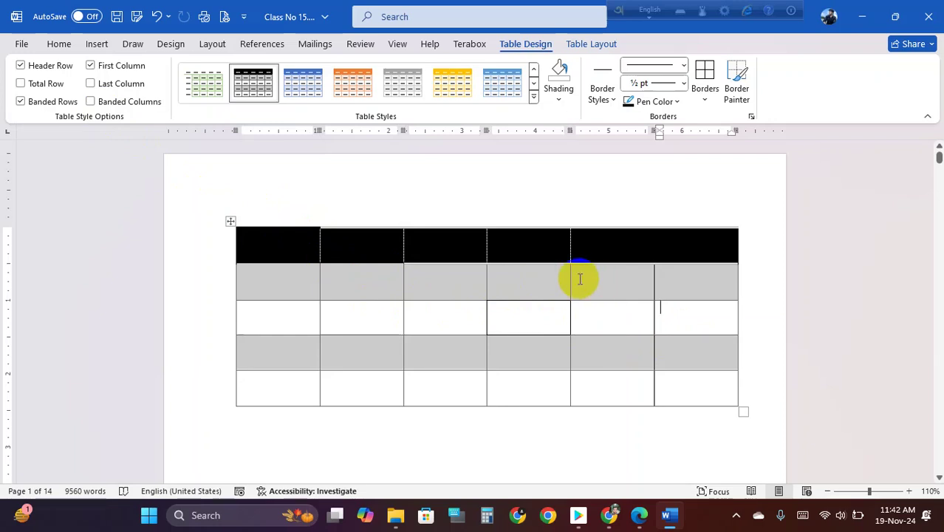
pyautogui.click(230, 222)
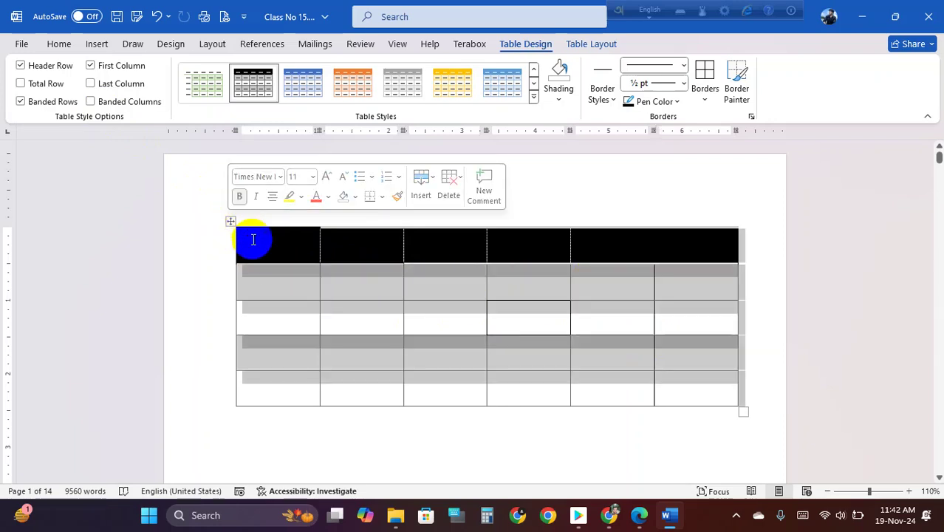
pyautogui.click(90, 101)
pyautogui.click(90, 101)
pyautogui.click(353, 291)
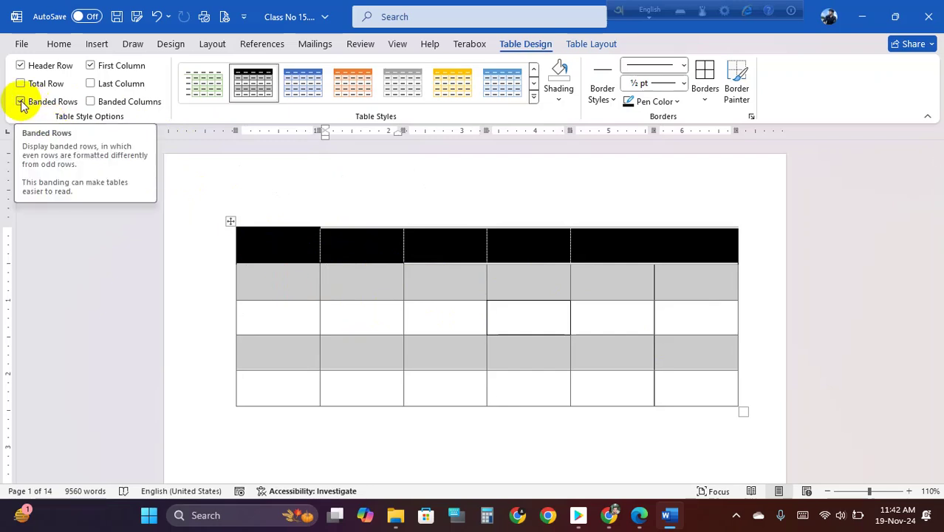
# - Select rows 2, 3 and 4 of the table in turn
pyautogui.click(249, 238)
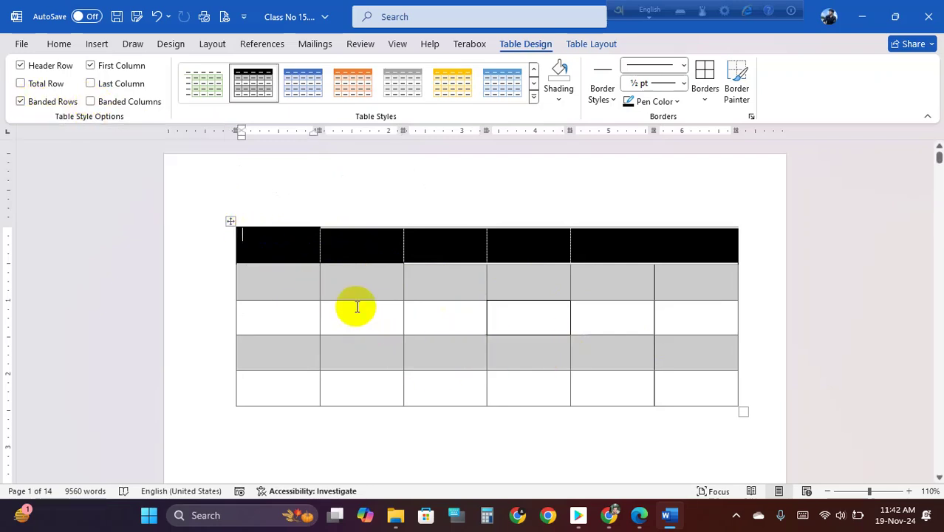
pyautogui.moveTo(291, 279); pyautogui.dragTo(679, 284)
pyautogui.moveTo(291, 313); pyautogui.dragTo(676, 309)
pyautogui.moveTo(310, 356); pyautogui.dragTo(722, 365)
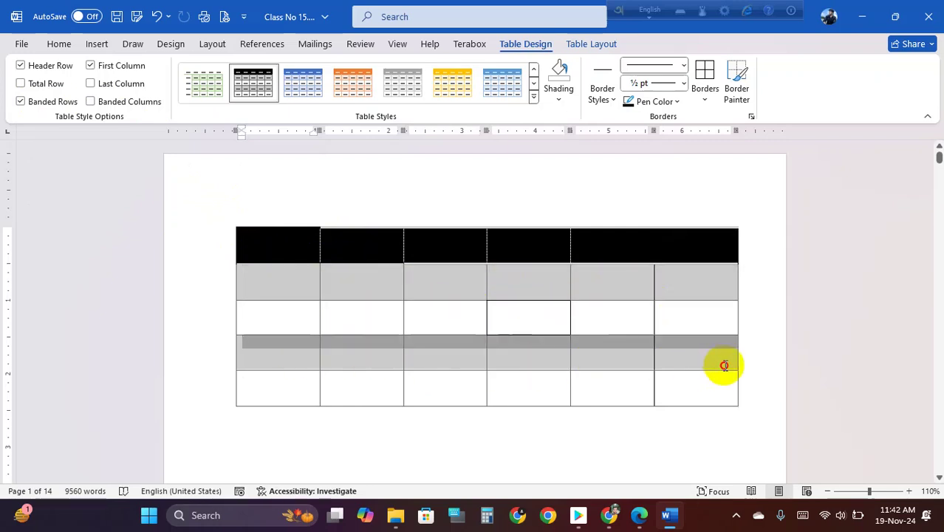
pyautogui.click(457, 398)
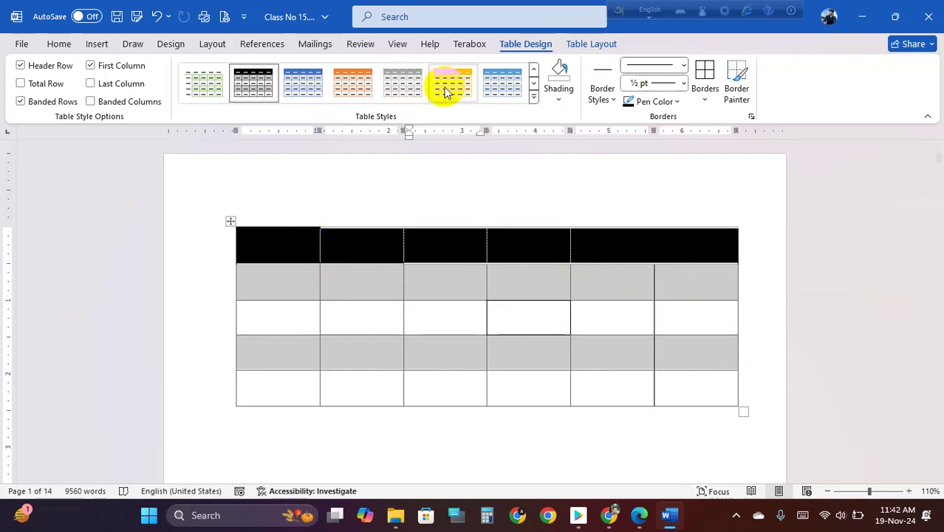
# - Add new banded rows beneath the six-column table with Layout's Insert Below
pyautogui.click(589, 46)
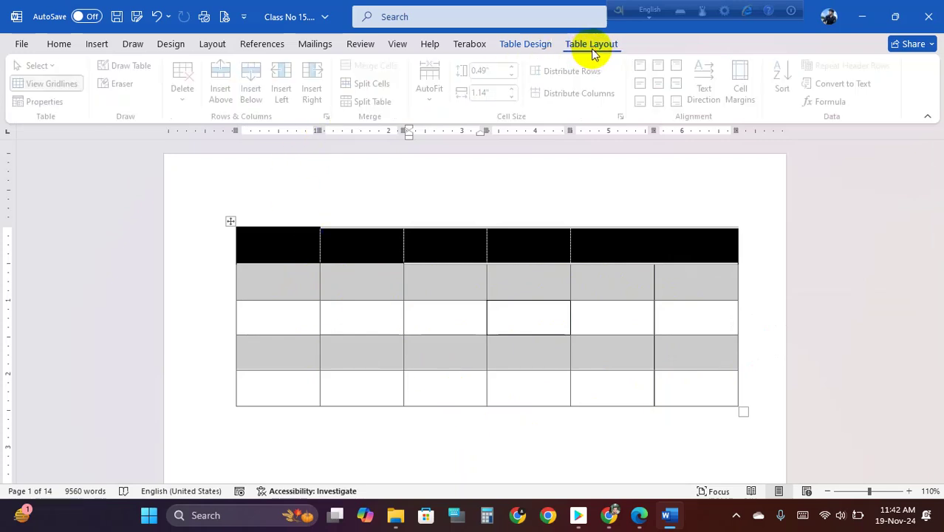
pyautogui.click(255, 94)
pyautogui.click(255, 95)
pyautogui.click(255, 94)
pyautogui.click(255, 95)
pyautogui.scroll(-2, 425, 296)
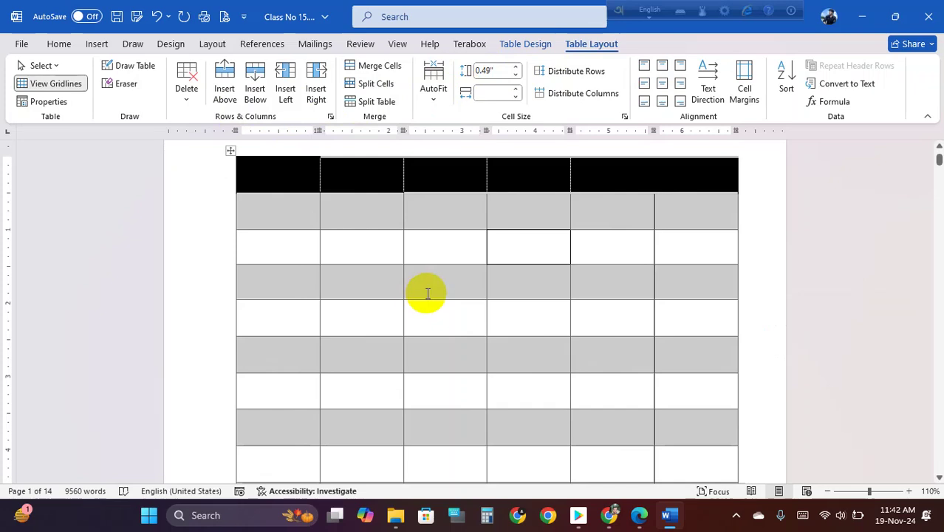
pyautogui.keyDown('ctrl'); pyautogui.scroll(-3, 427, 293); pyautogui.keyUp('ctrl')
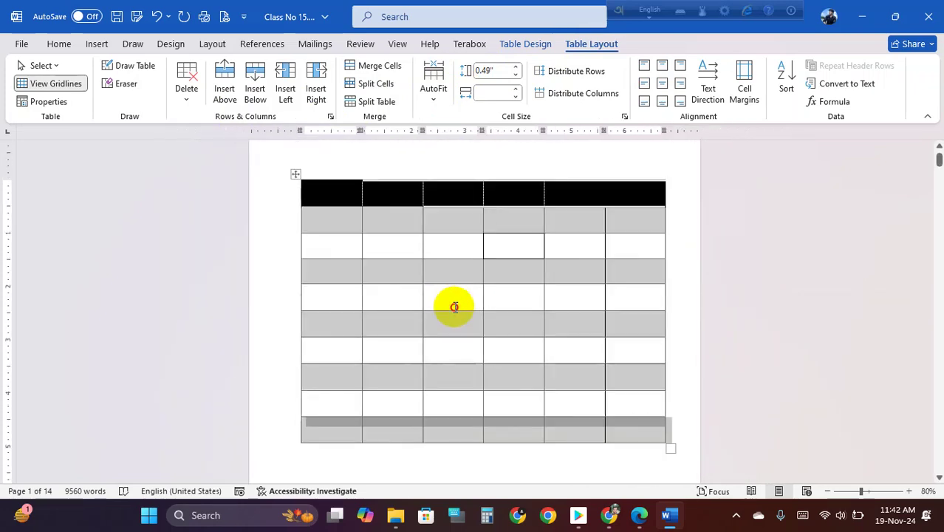
pyautogui.click(456, 307)
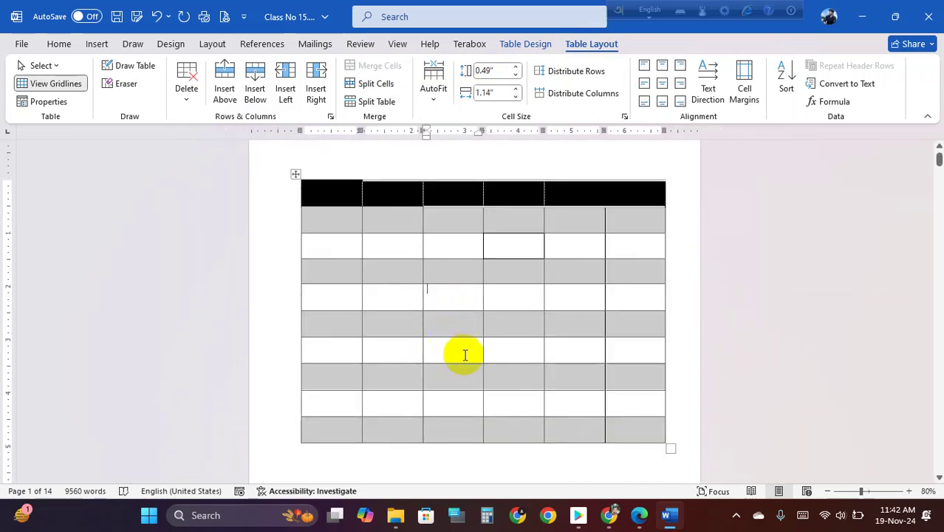
# - Turn off both banded row and banded column shading in the table's style options
pyautogui.click(526, 45)
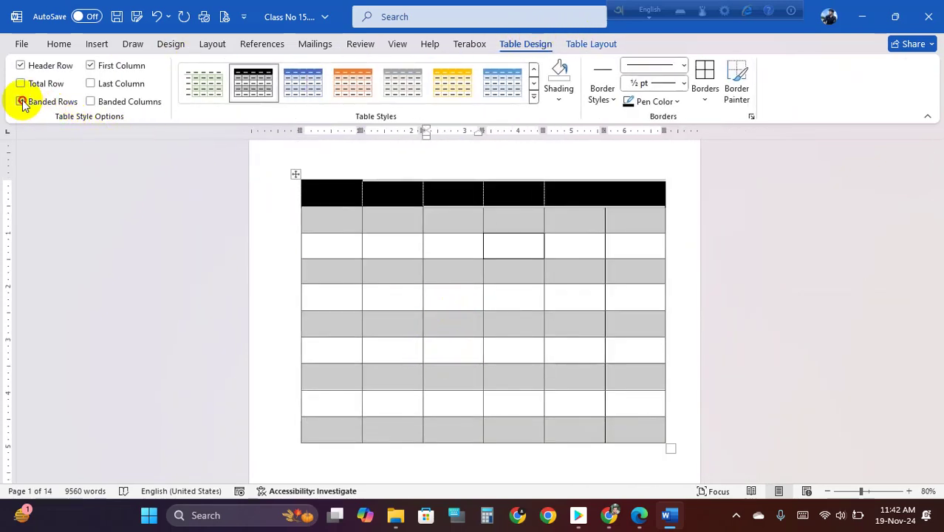
pyautogui.click(22, 101)
pyautogui.click(385, 241)
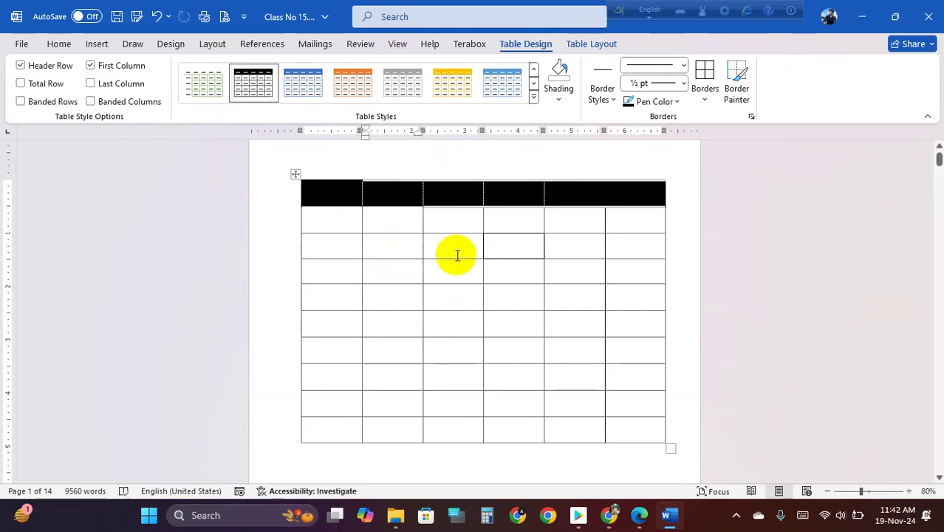
pyautogui.click(21, 102)
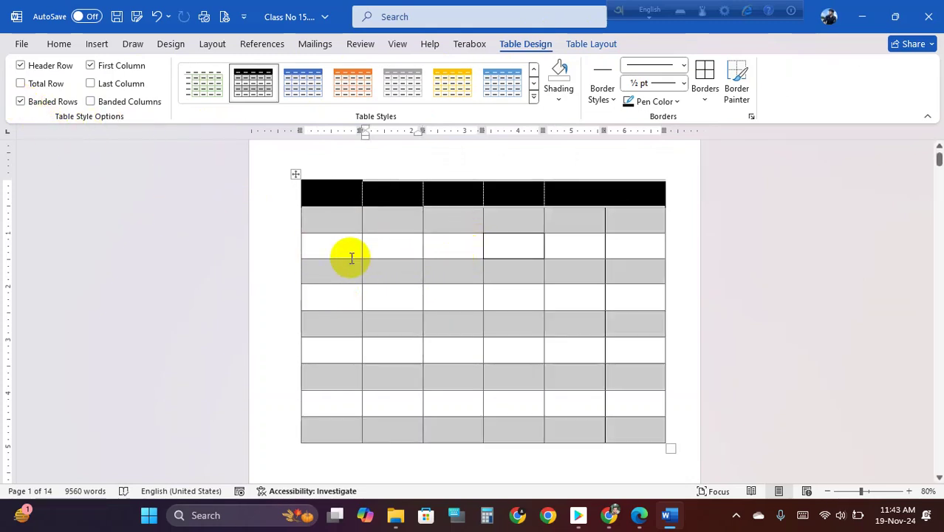
pyautogui.click(21, 101)
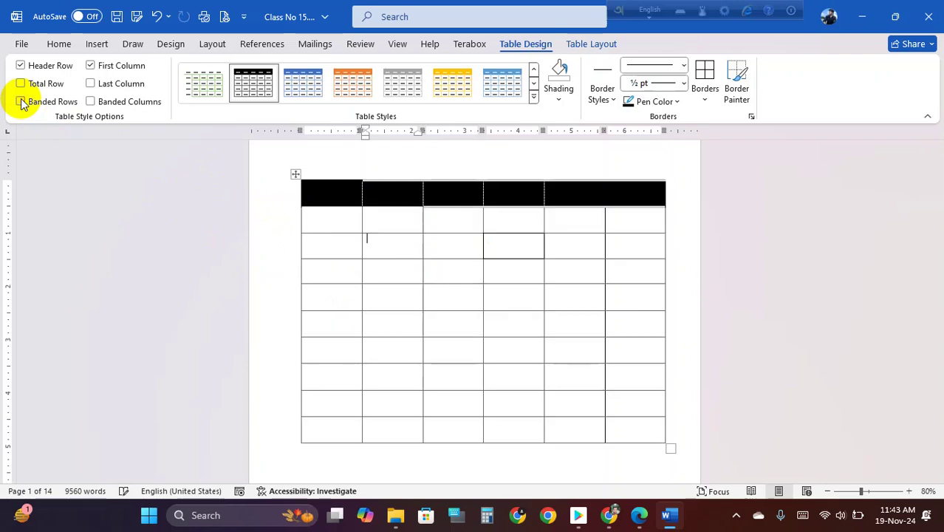
pyautogui.click(91, 102)
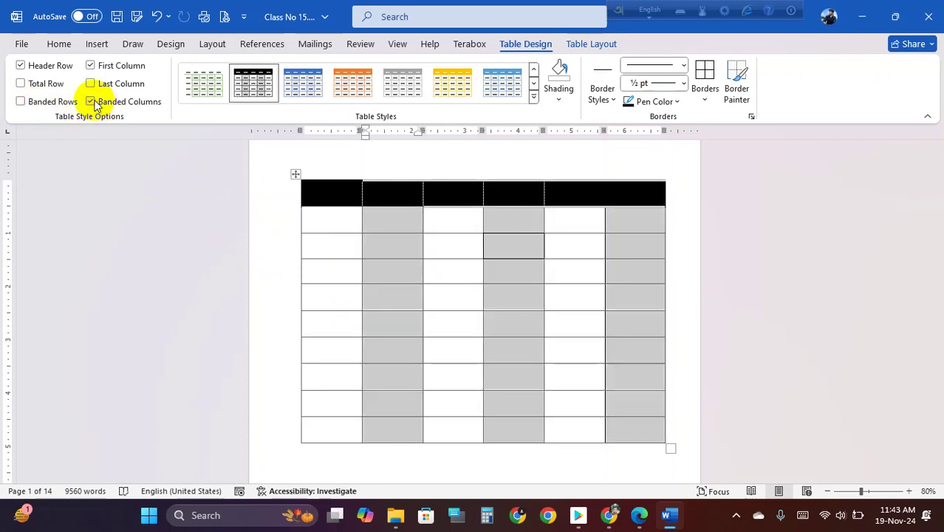
pyautogui.click(93, 102)
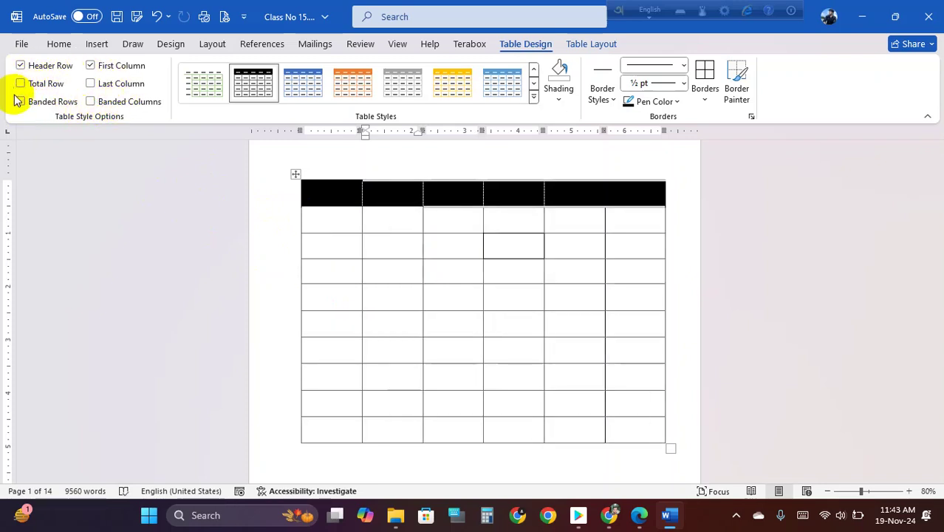
pyautogui.click(584, 44)
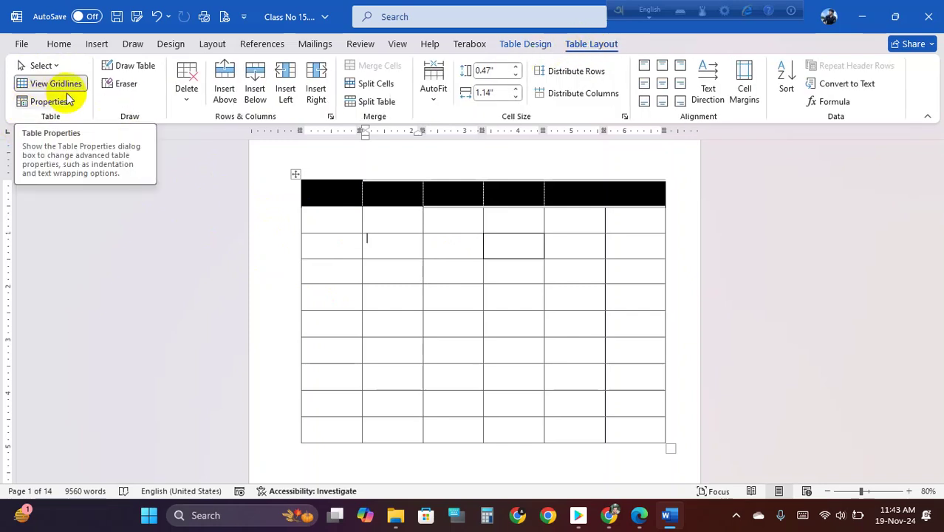
pyautogui.click(46, 66)
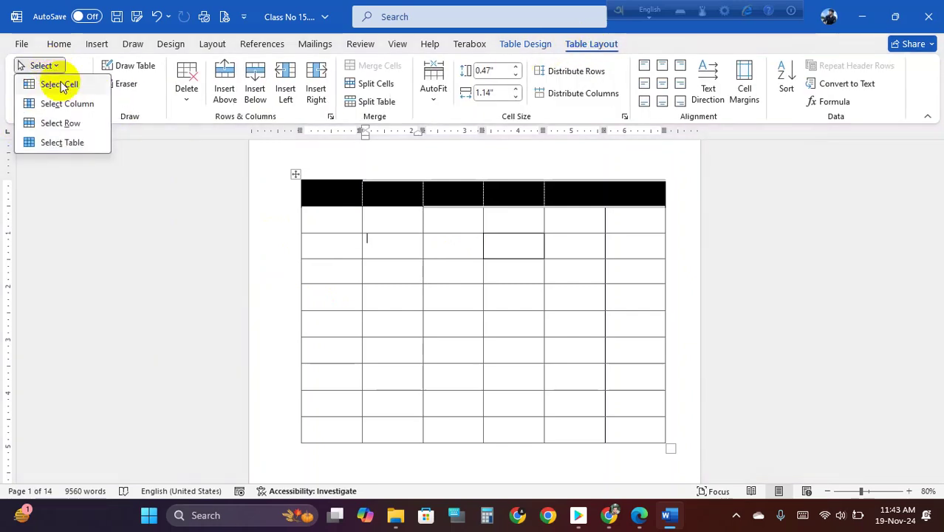
pyautogui.click(63, 86)
pyautogui.click(367, 214)
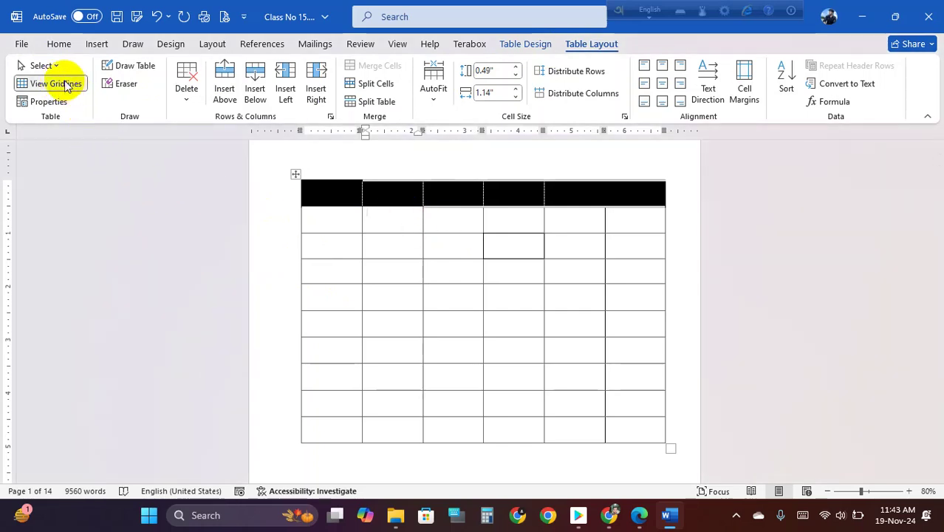
pyautogui.click(44, 66)
pyautogui.click(74, 101)
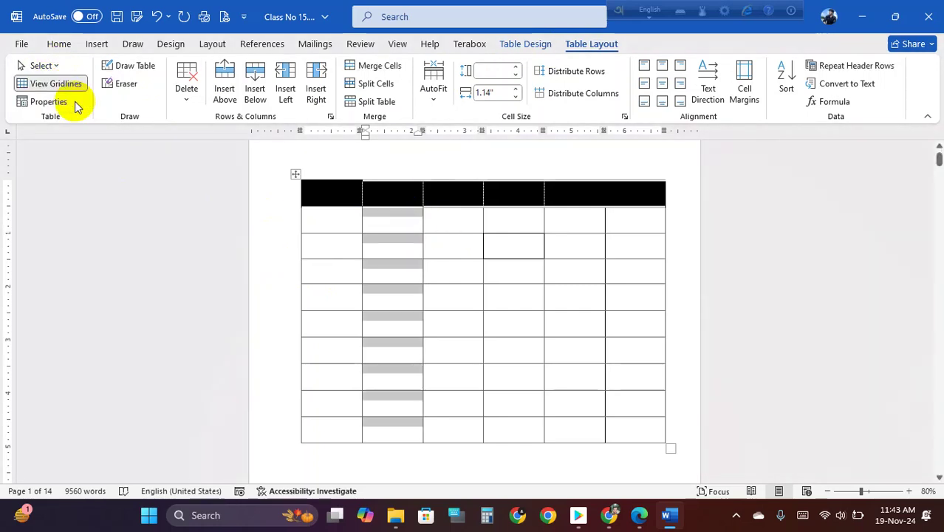
pyautogui.click(45, 66)
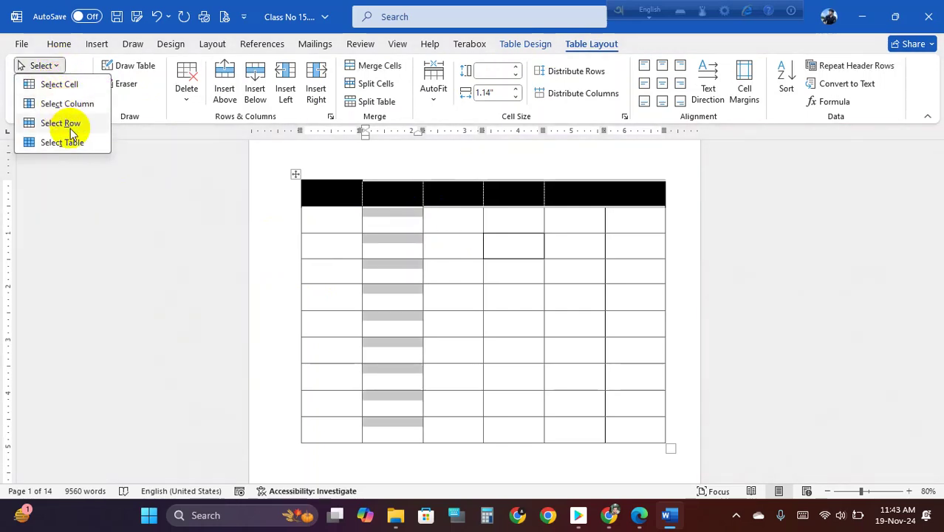
pyautogui.click(64, 123)
pyautogui.click(42, 66)
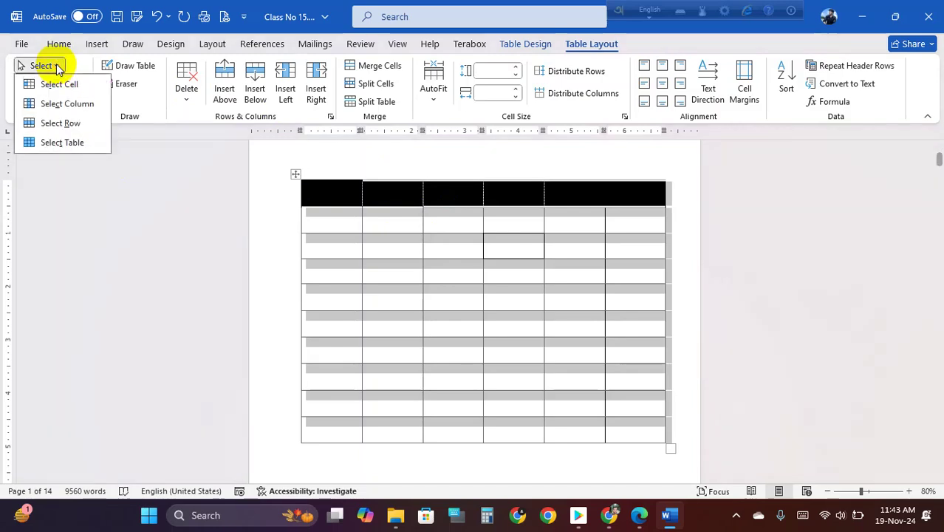
pyautogui.click(69, 140)
pyautogui.click(444, 264)
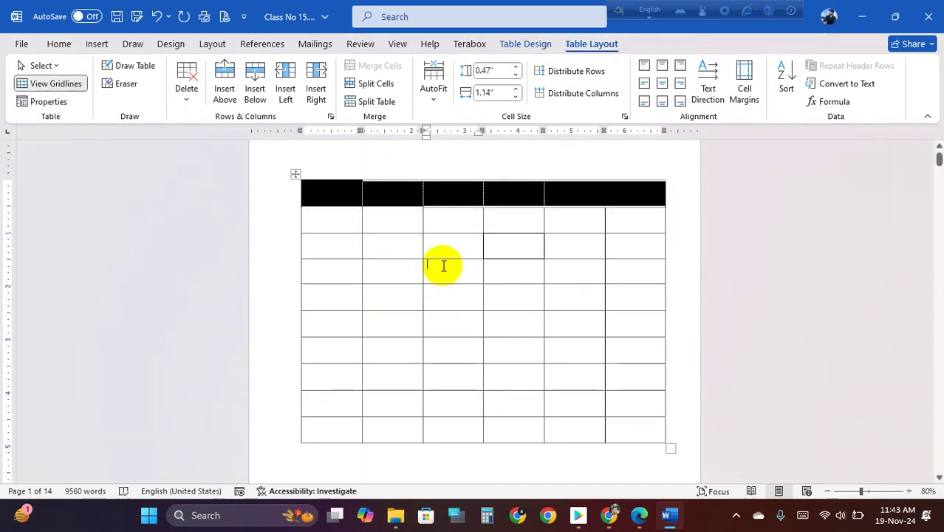
pyautogui.click(42, 65)
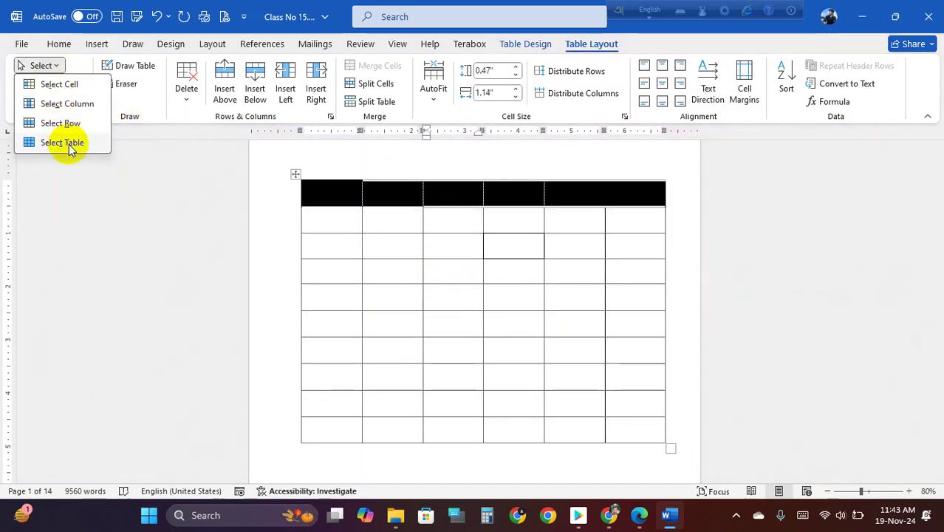
pyautogui.click(70, 141)
pyautogui.click(399, 218)
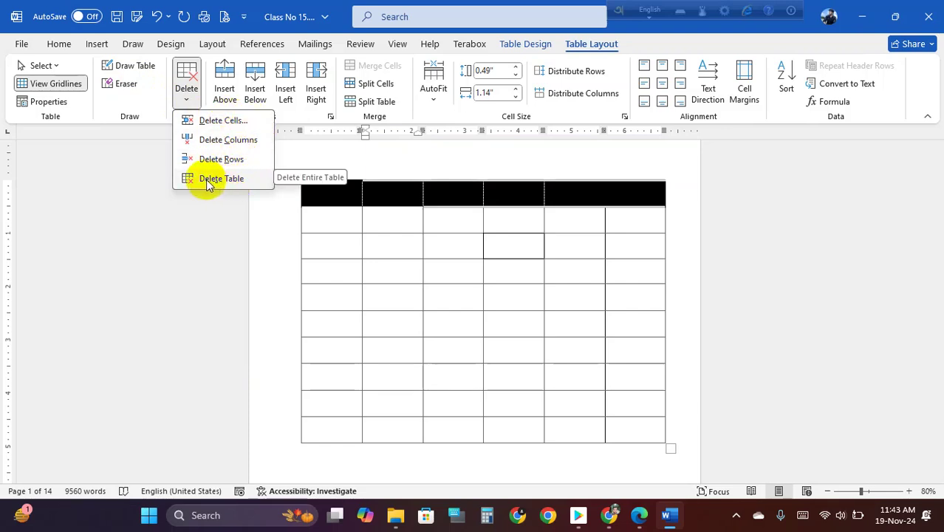
pyautogui.click(348, 219)
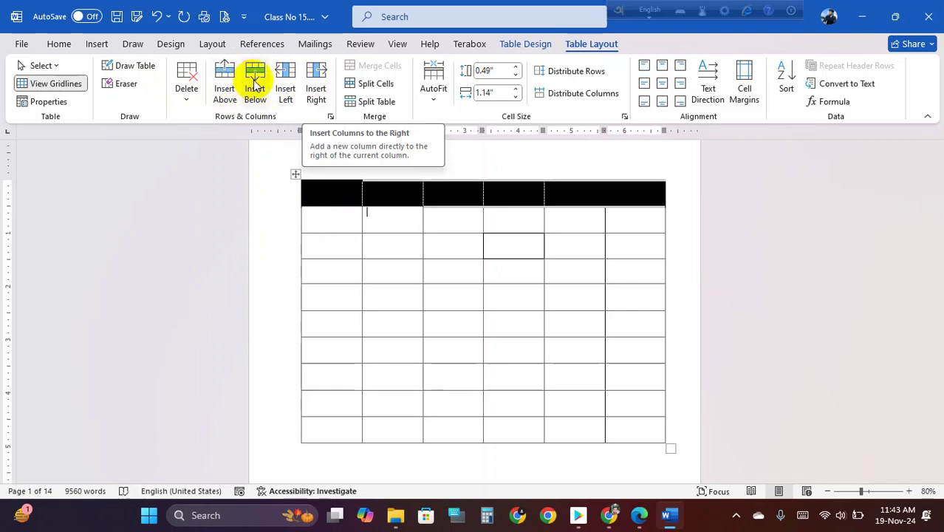
pyautogui.rightClick(377, 269)
pyautogui.moveTo(499, 349)
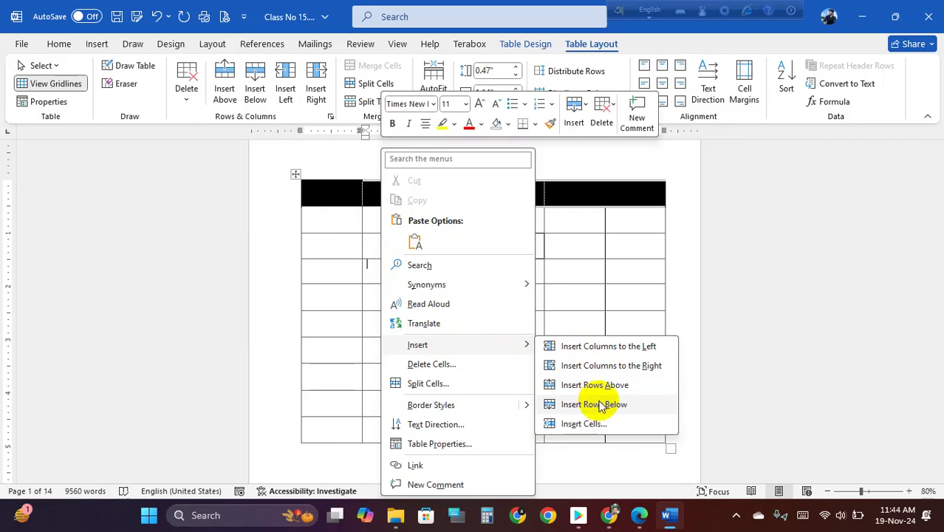
pyautogui.click(599, 405)
pyautogui.click(384, 271)
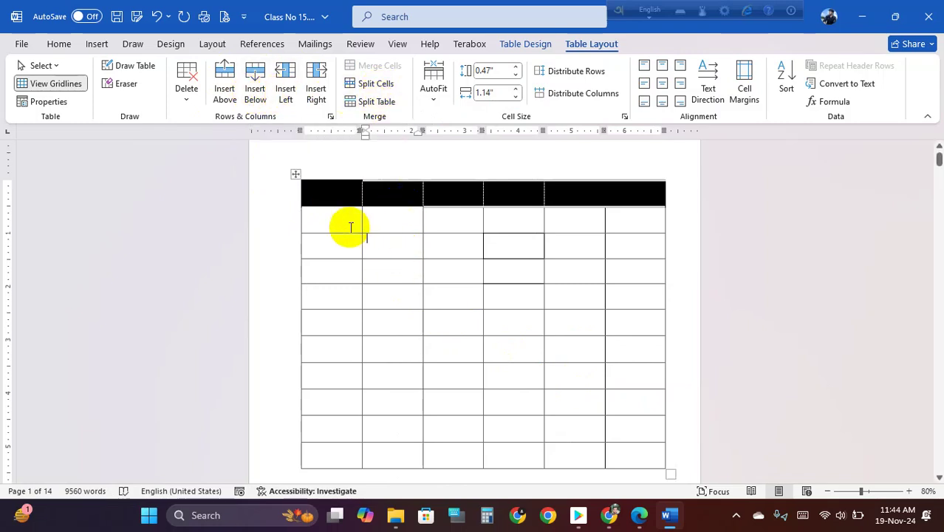
pyautogui.moveTo(333, 215); pyautogui.dragTo(398, 221)
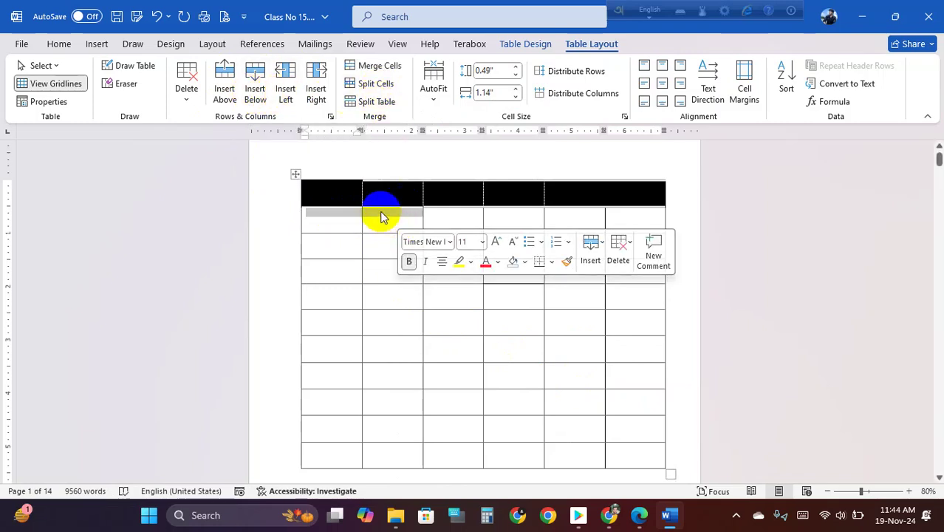
pyautogui.rightClick(381, 217)
pyautogui.click(438, 366)
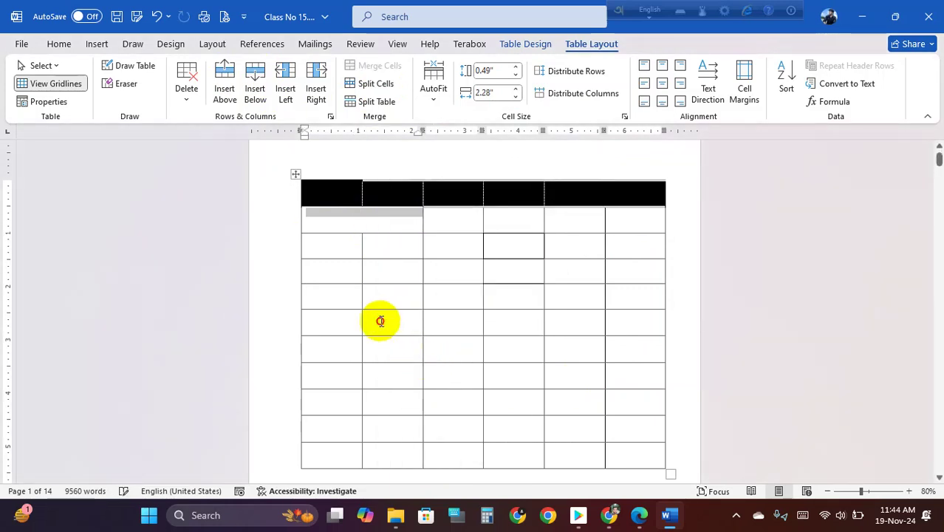
pyautogui.click(380, 320)
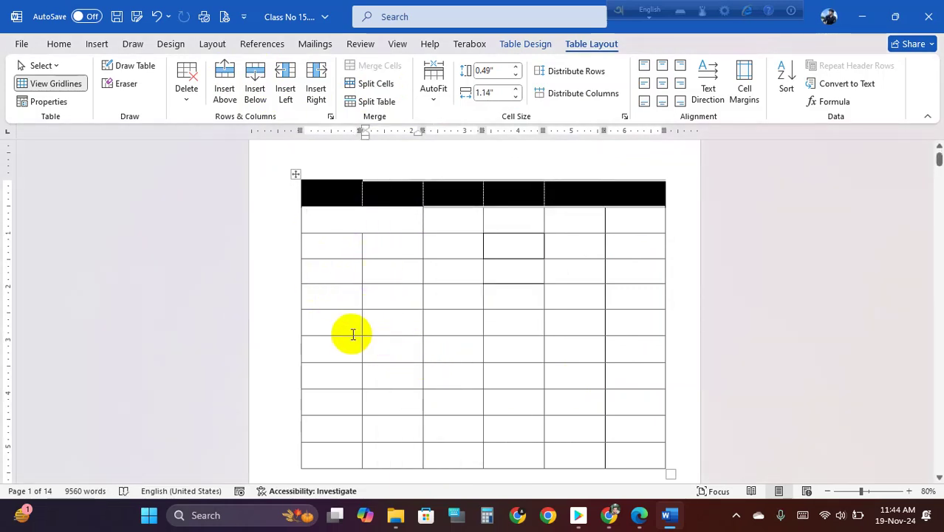
pyautogui.moveTo(344, 326); pyautogui.dragTo(449, 322)
pyautogui.rightClick(455, 318)
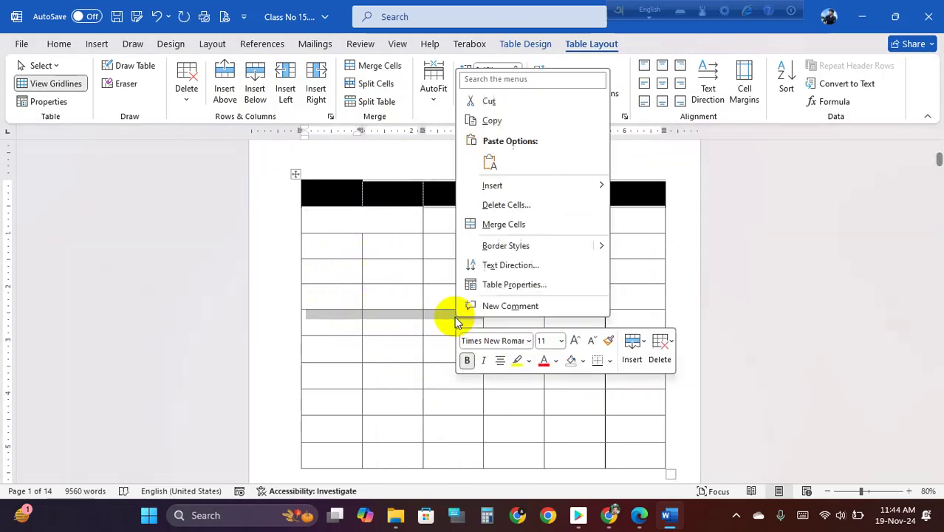
pyautogui.click(517, 225)
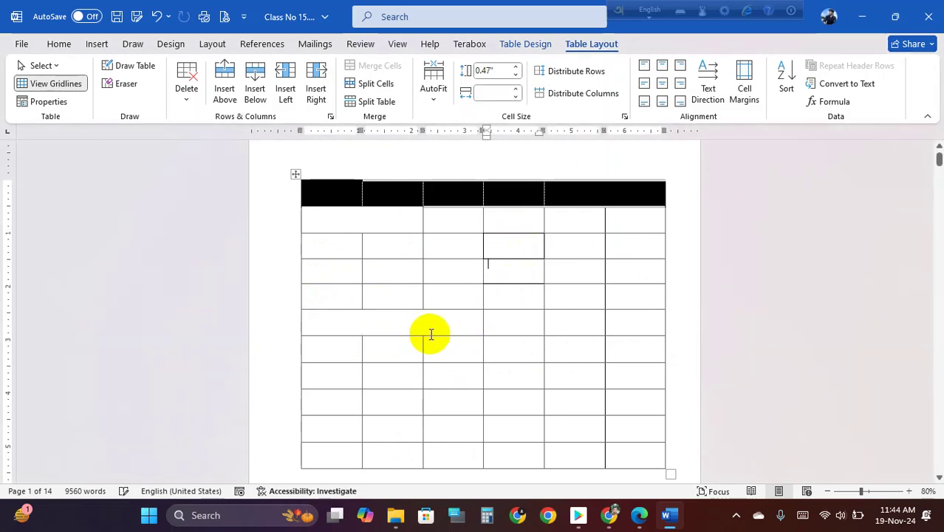
pyautogui.click(356, 322)
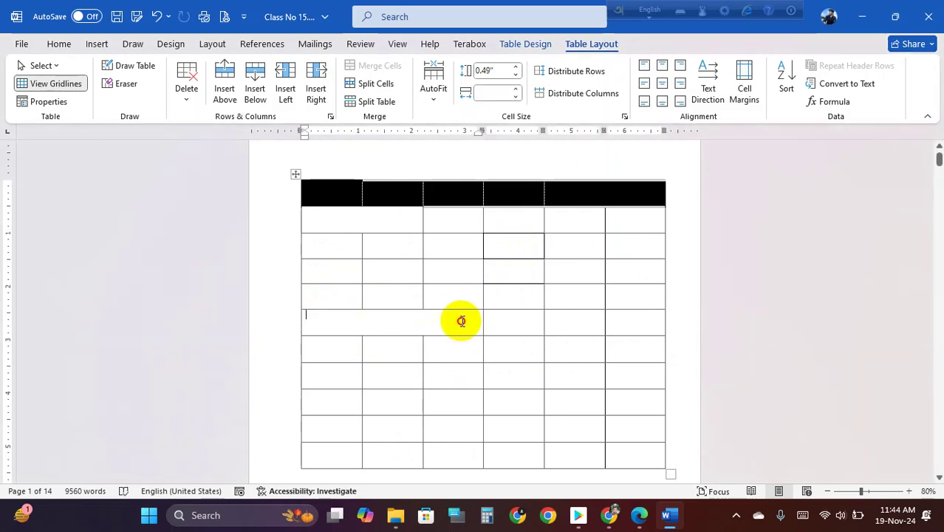
pyautogui.click(373, 94)
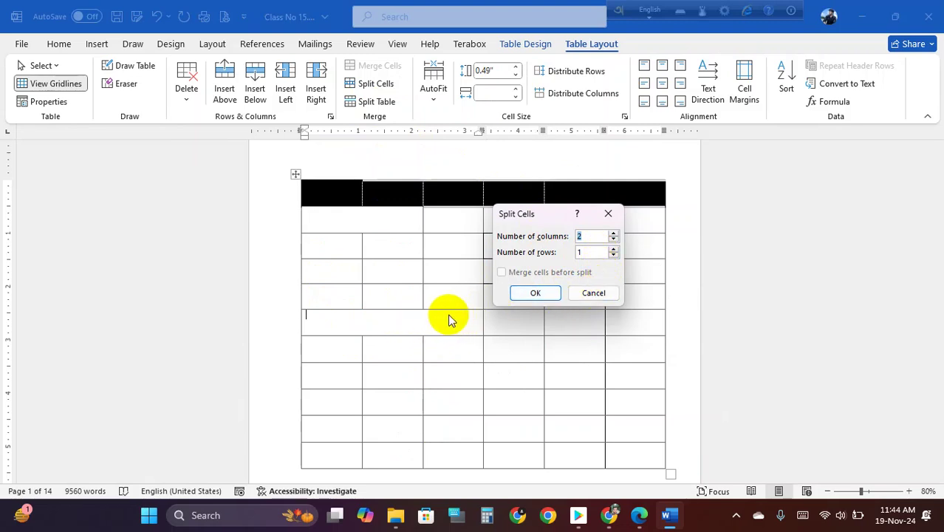
pyautogui.click(598, 296)
pyautogui.click(155, 15)
pyautogui.click(155, 14)
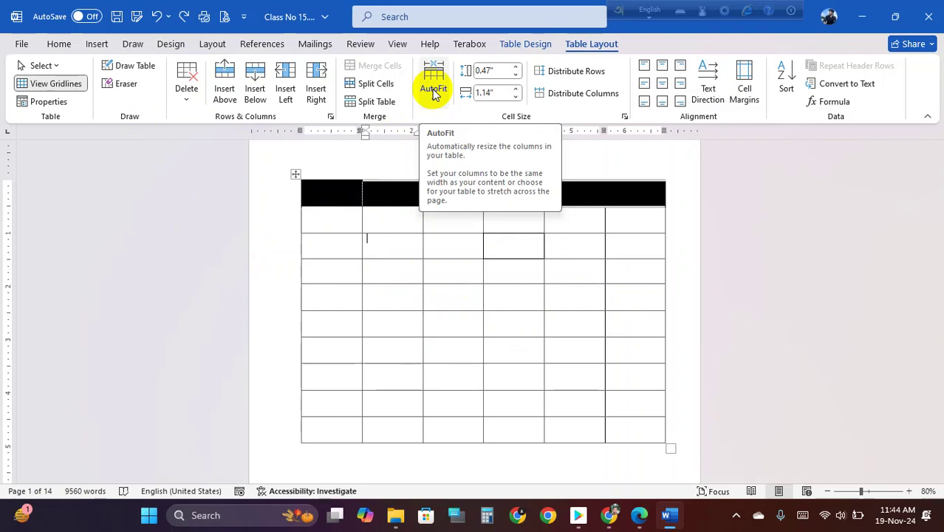
pyautogui.click(436, 94)
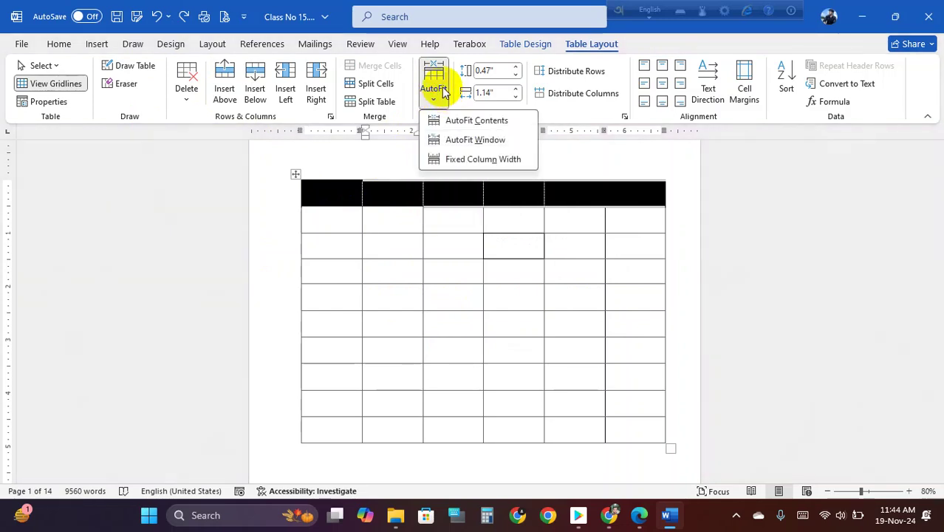
pyautogui.click(442, 231)
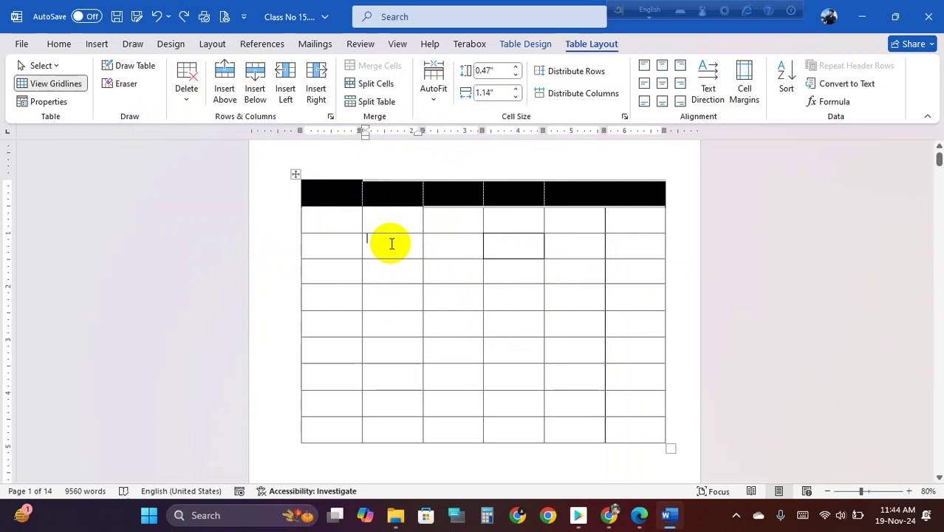
pyautogui.click(433, 87)
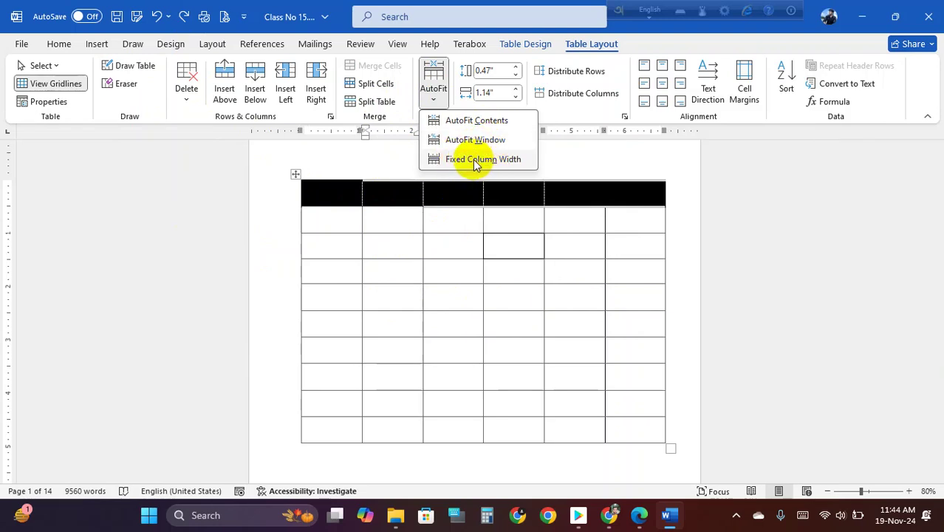
pyautogui.click(321, 211)
pyautogui.click(375, 240)
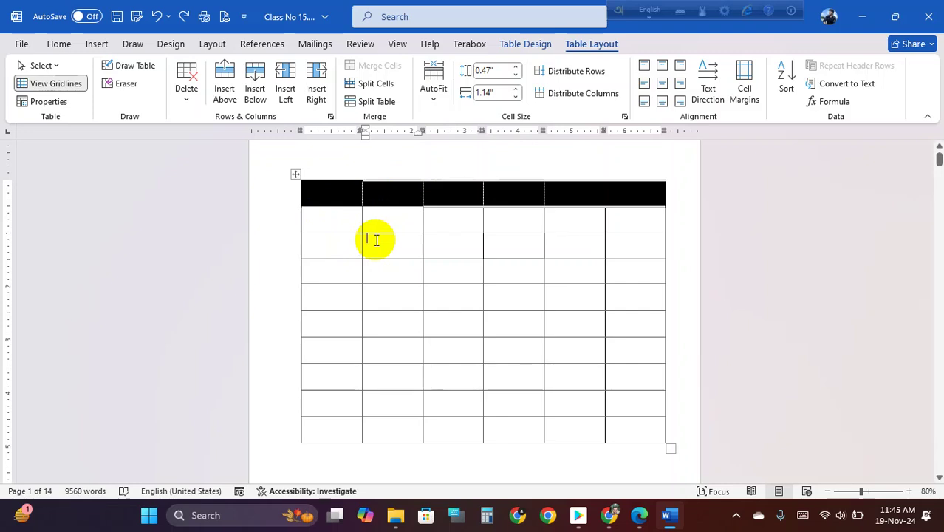
pyautogui.click(408, 175)
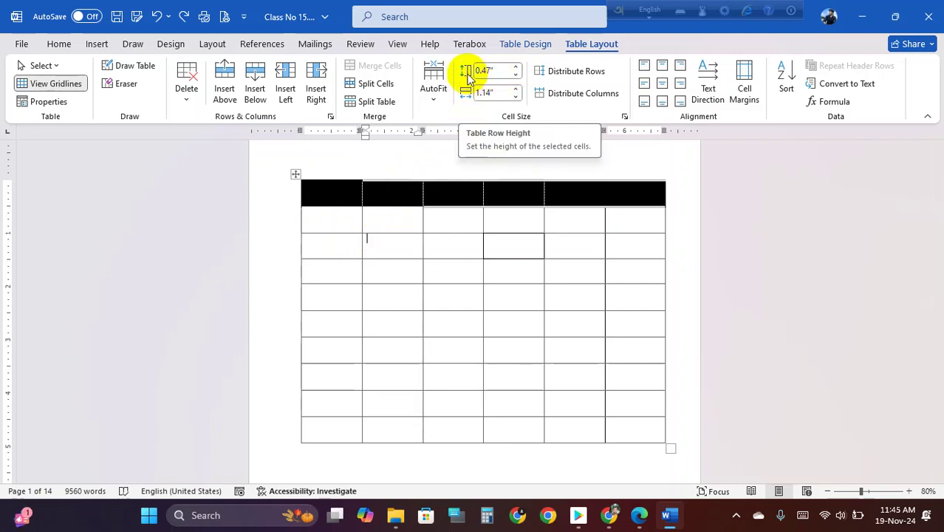
# - Adjust the current cell's row height to 1.1, then 0.9 inch, and column width to 1.5, then 1 inch
pyautogui.click(516, 67)
pyautogui.click(516, 67)
pyautogui.click(516, 68)
pyautogui.click(515, 68)
pyautogui.click(516, 67)
pyautogui.click(516, 67)
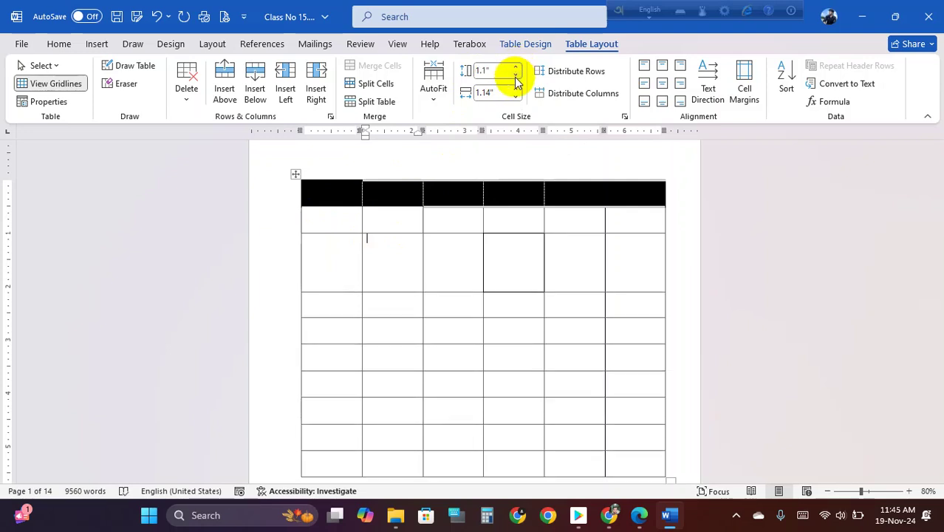
pyautogui.click(515, 89)
pyautogui.click(515, 89)
pyautogui.click(516, 88)
pyautogui.click(515, 89)
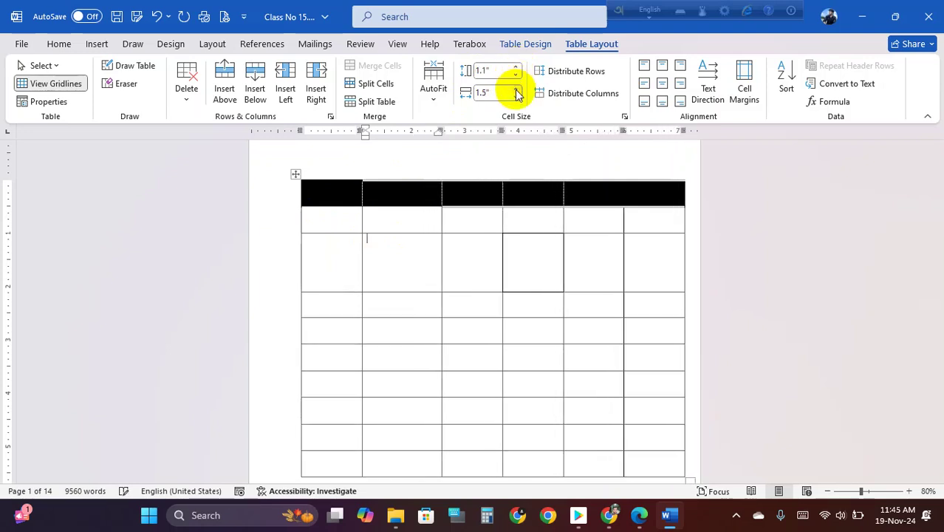
pyautogui.click(515, 96)
pyautogui.click(516, 96)
pyautogui.click(515, 96)
pyautogui.click(515, 96)
pyautogui.click(515, 96)
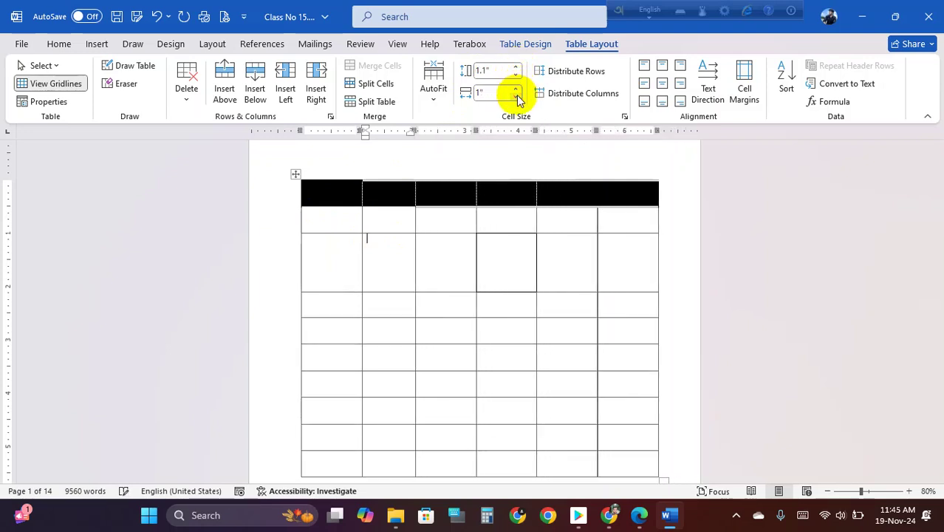
pyautogui.click(516, 75)
pyautogui.click(516, 75)
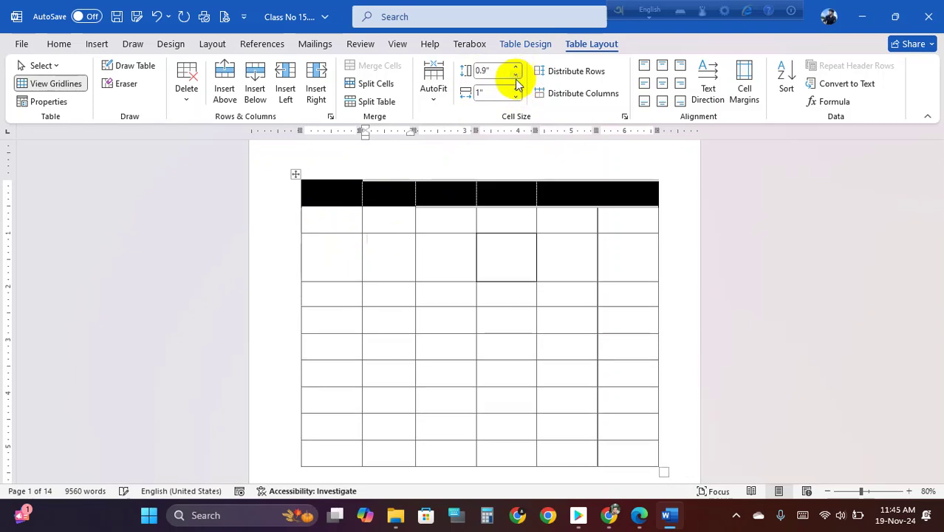
# - Make the last row taller and widen the last column to 1.5 inches
pyautogui.scroll(-3, 617, 362)
pyautogui.click(621, 350)
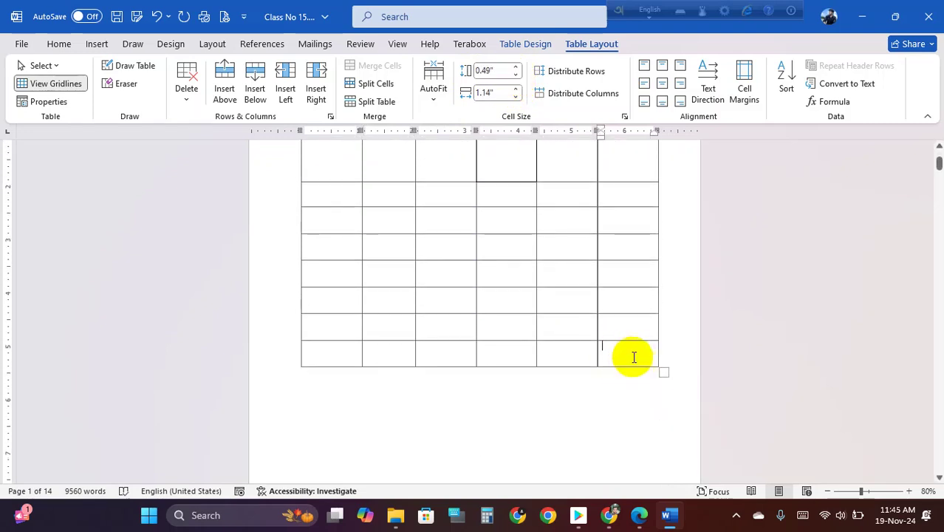
pyautogui.click(515, 66)
pyautogui.click(515, 67)
pyautogui.click(515, 67)
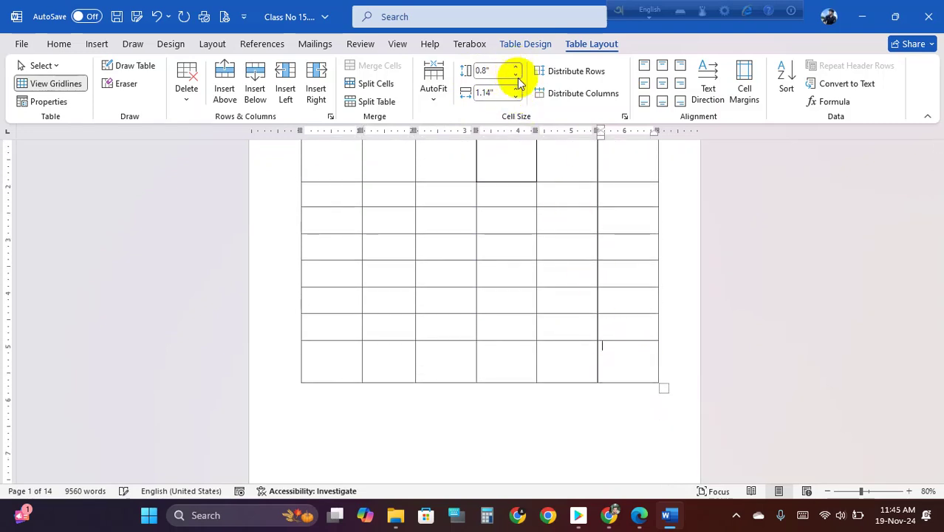
pyautogui.click(516, 89)
pyautogui.click(516, 89)
pyautogui.click(517, 89)
pyautogui.click(517, 89)
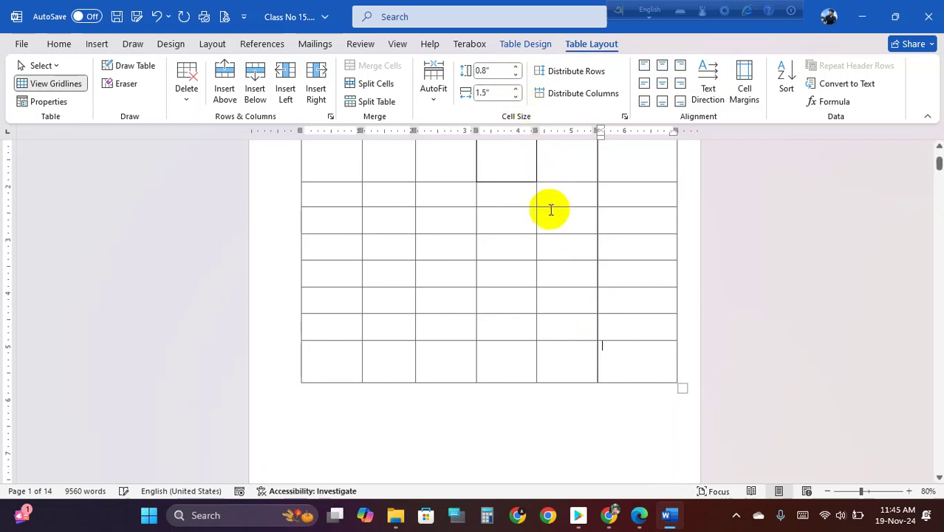
# - Set every row of the whole table to 0.5 inch height and every column to 1 inch width
pyautogui.click(565, 268)
pyautogui.scroll(2, 561, 269)
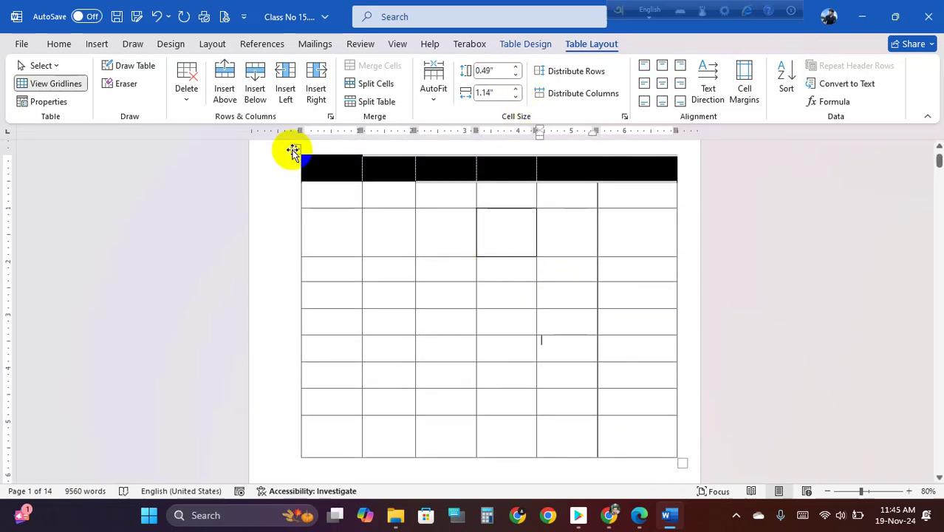
pyautogui.click(293, 151)
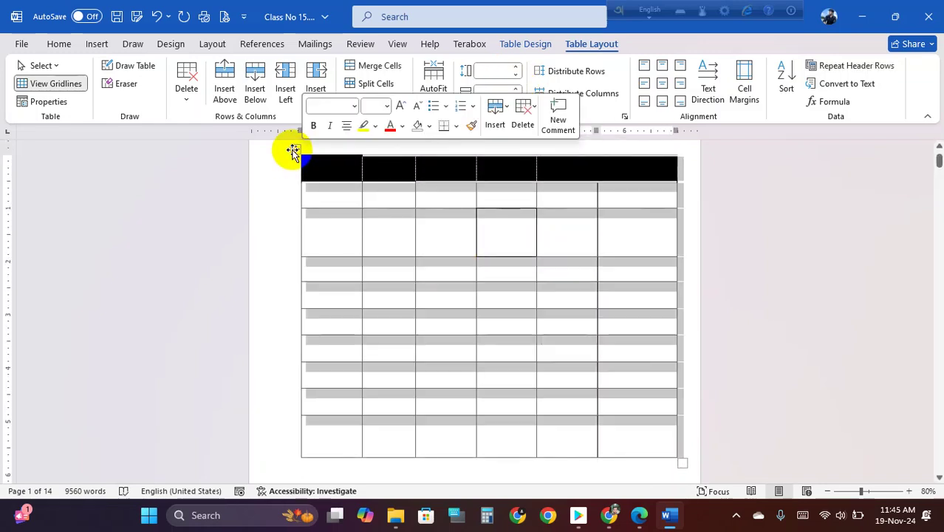
pyautogui.click(519, 70)
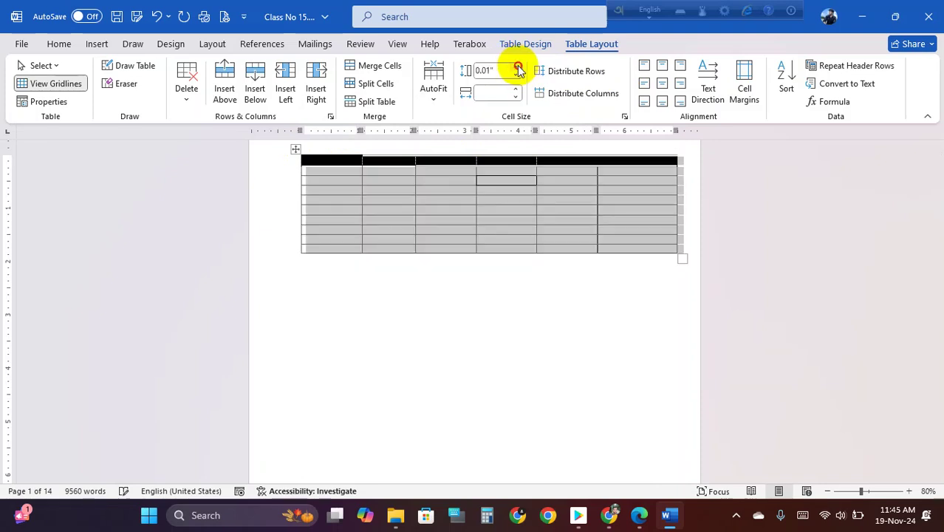
pyautogui.click(518, 68)
pyautogui.click(519, 68)
pyautogui.click(518, 90)
pyautogui.click(518, 90)
pyautogui.click(518, 91)
pyautogui.click(518, 90)
pyautogui.click(518, 90)
pyautogui.click(518, 90)
pyautogui.click(518, 90)
pyautogui.click(518, 90)
pyautogui.click(518, 90)
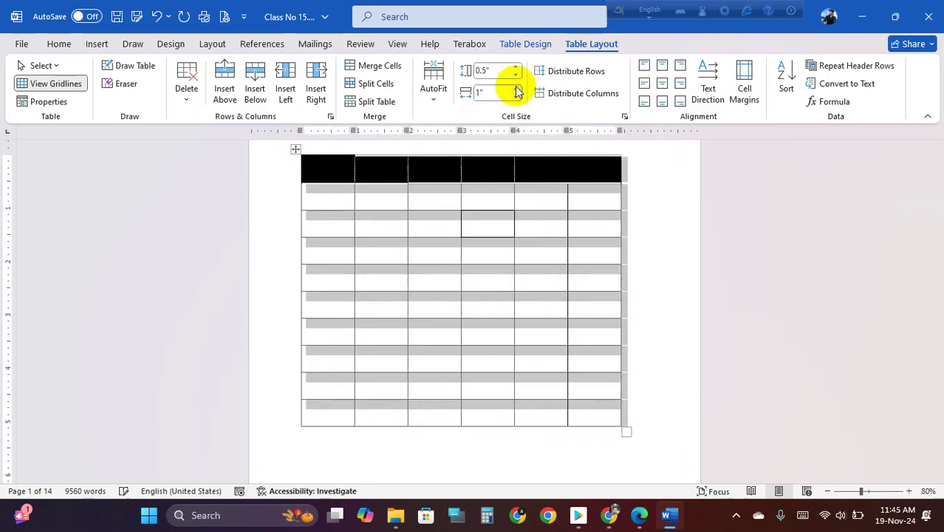
pyautogui.click(518, 90)
pyautogui.click(517, 90)
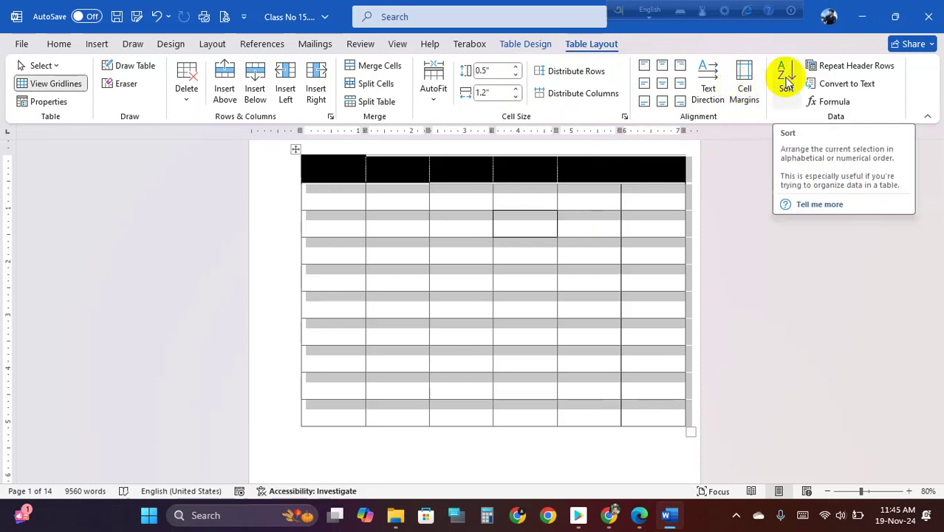
# - Delete the practice table and close Word without saving
pyautogui.click(386, 199)
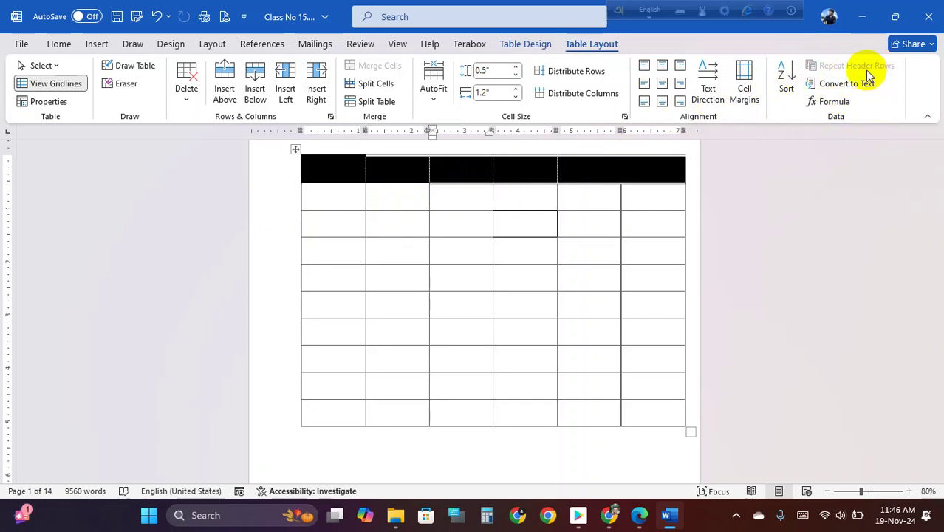
pyautogui.click(294, 150)
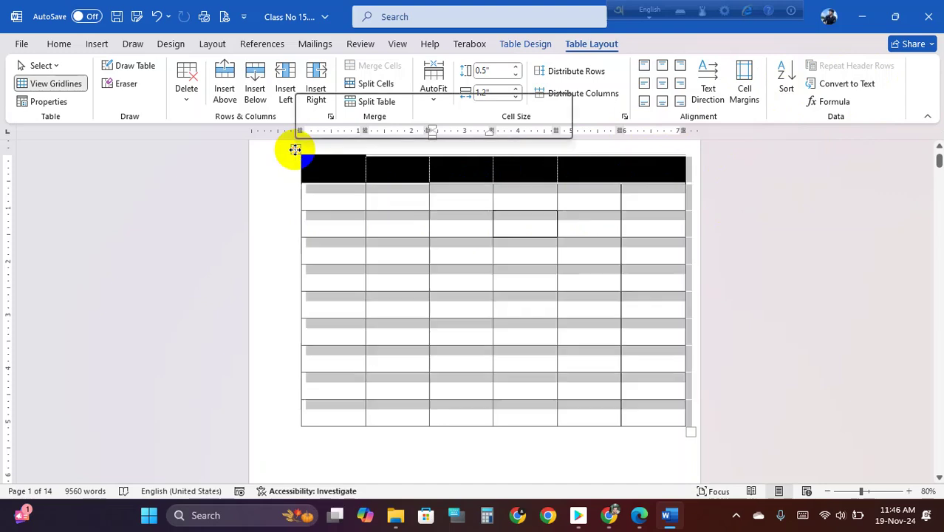
pyautogui.rightClick(295, 150)
pyautogui.click(352, 284)
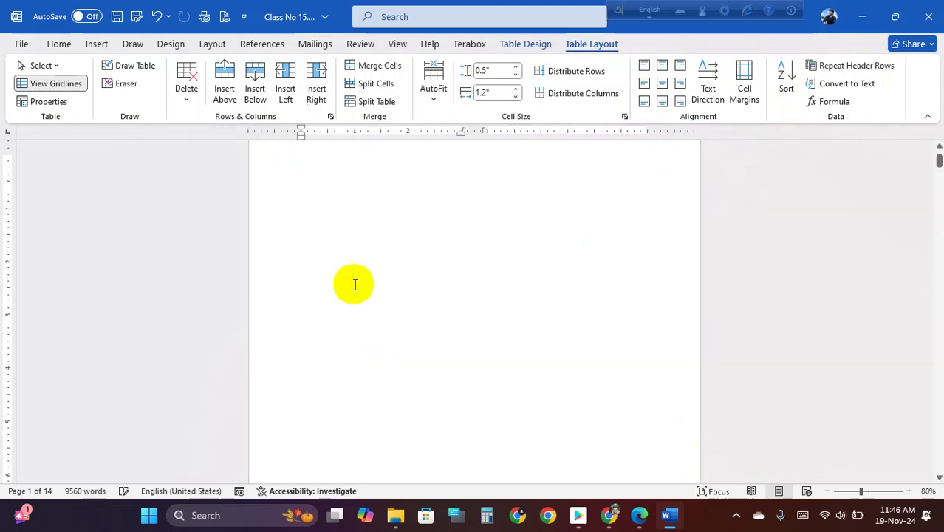
pyautogui.click(932, 12)
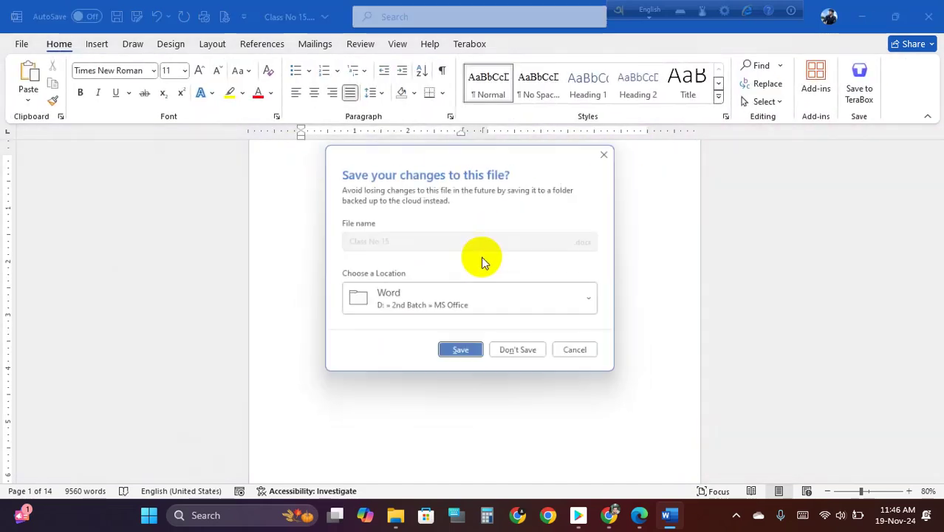
pyautogui.click(509, 354)
# - Browse This PC to the Educational (D:) drive to open Table Design.docx
pyautogui.click(446, 249)
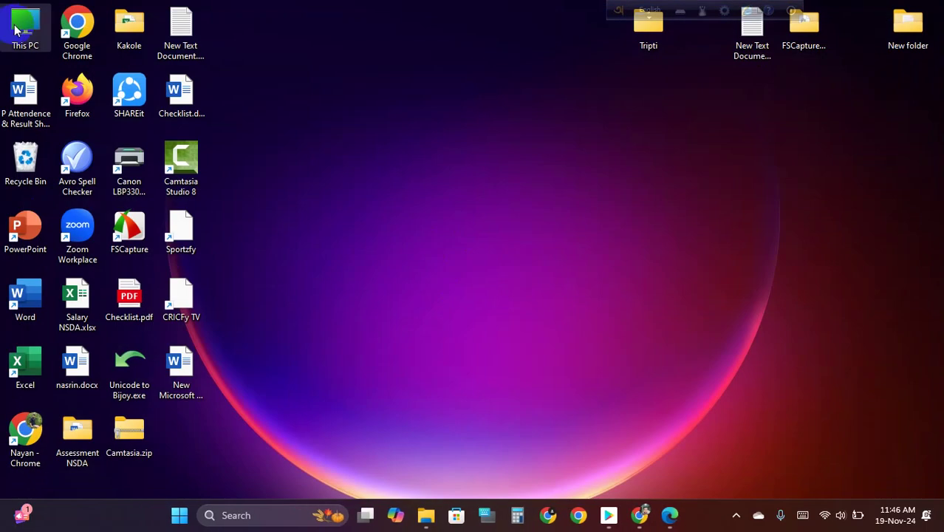
pyautogui.doubleClick(24, 20)
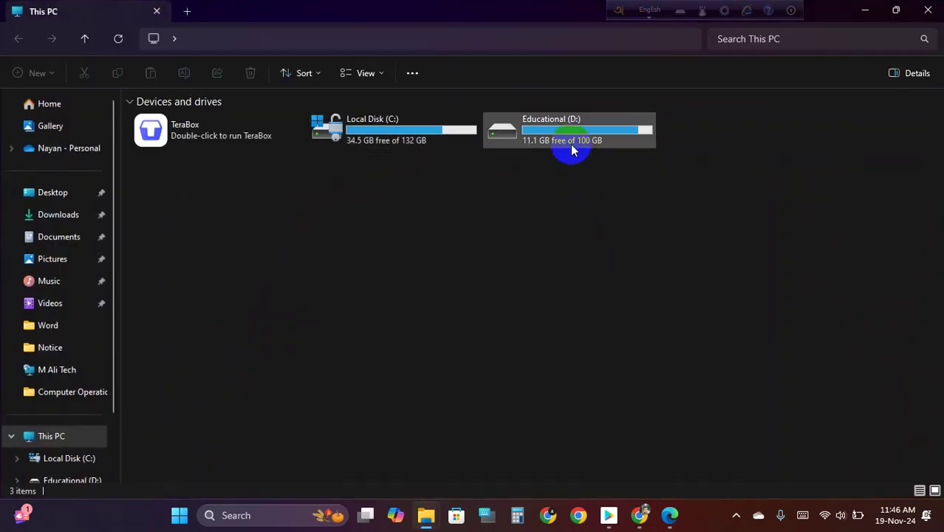
pyautogui.doubleClick(573, 145)
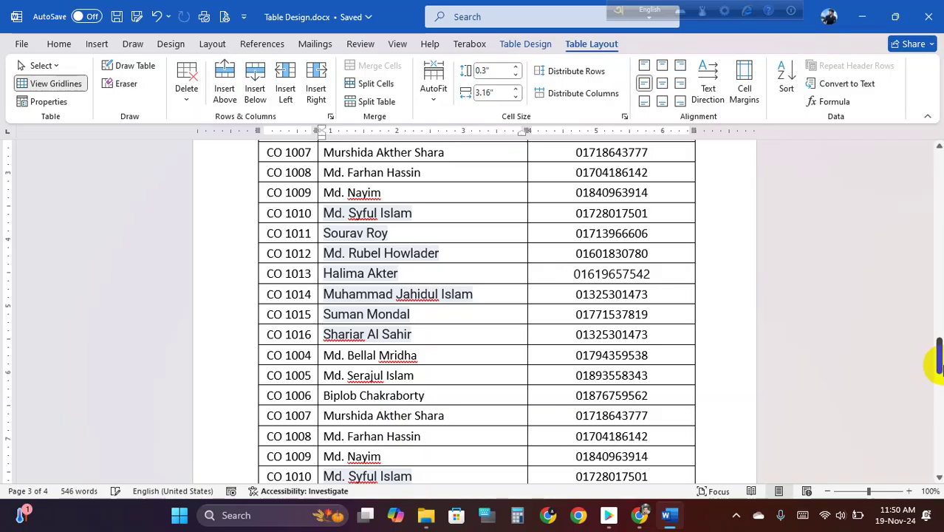
pyautogui.moveTo(933, 358)
pyautogui.mouseDown()
pyautogui.moveTo(938, 344)
pyautogui.moveTo(938, 361)
pyautogui.mouseUp()
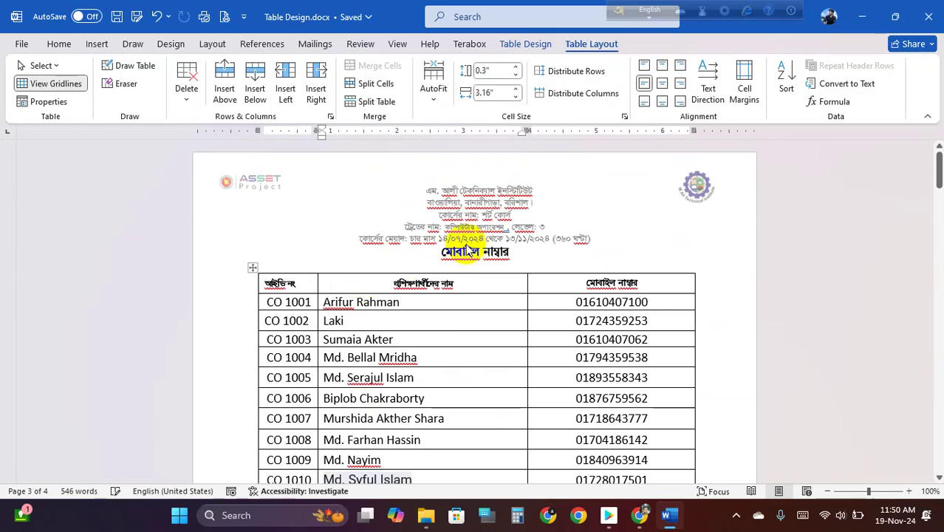
# - Enlarge the mobile-number table's Bengali header row text to 14 pt
pyautogui.scroll(-1, 461, 236)
pyautogui.scroll(1, 468, 243)
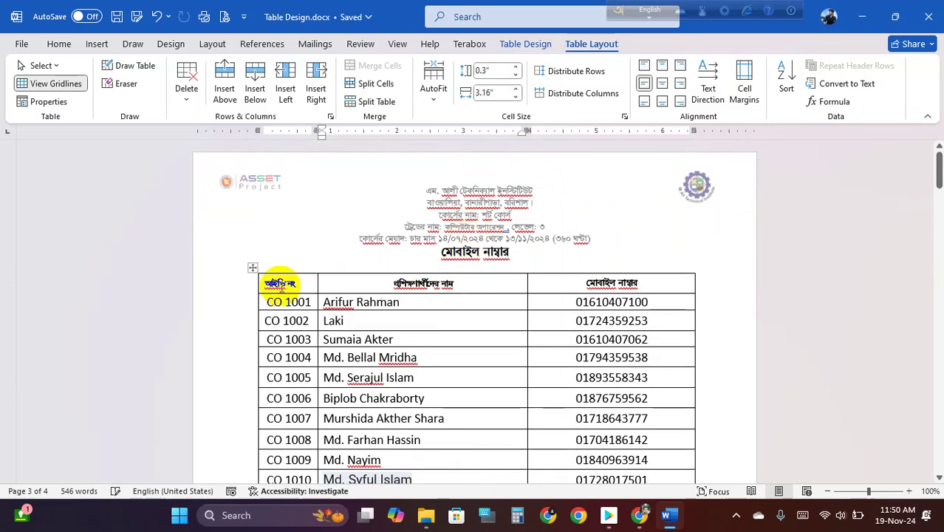
pyautogui.scroll(2, 280, 286)
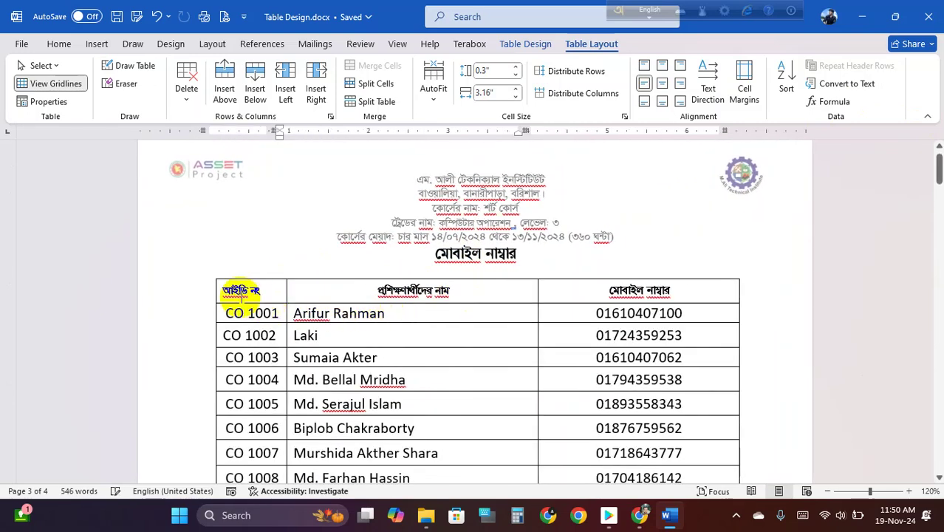
pyautogui.moveTo(224, 290); pyautogui.dragTo(668, 296)
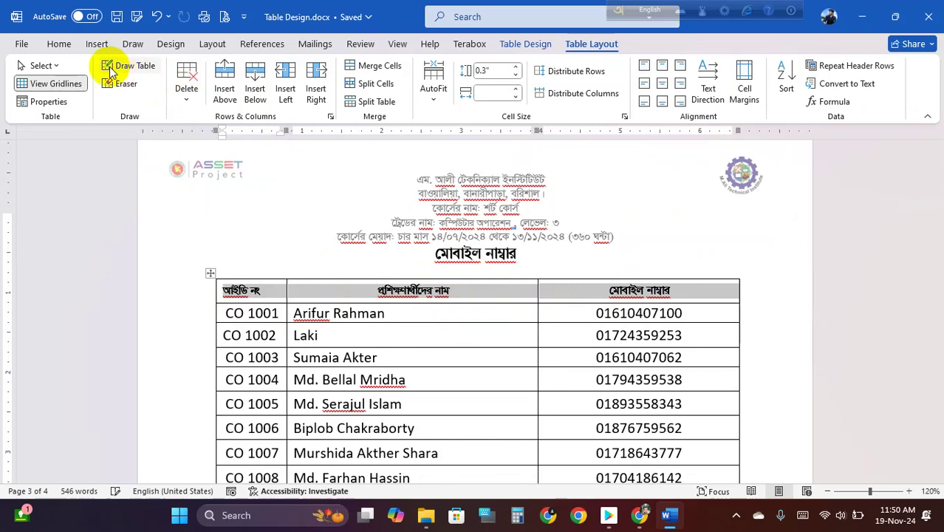
pyautogui.click(58, 44)
pyautogui.click(199, 71)
pyautogui.click(200, 71)
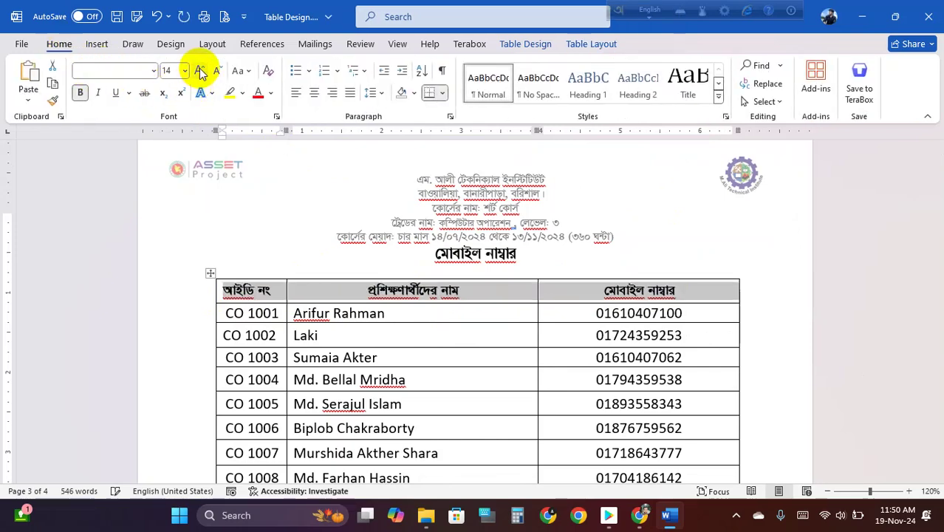
pyautogui.click(605, 291)
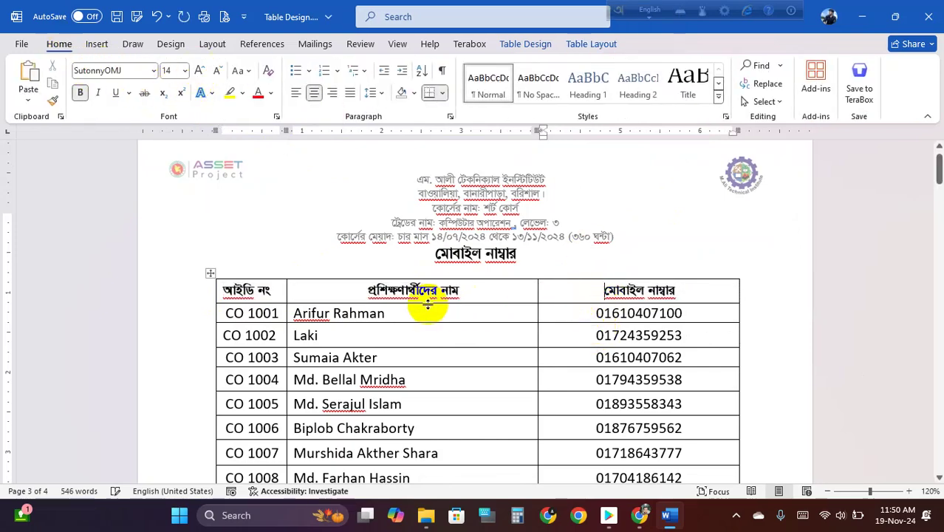
pyautogui.scroll(-1, 433, 302)
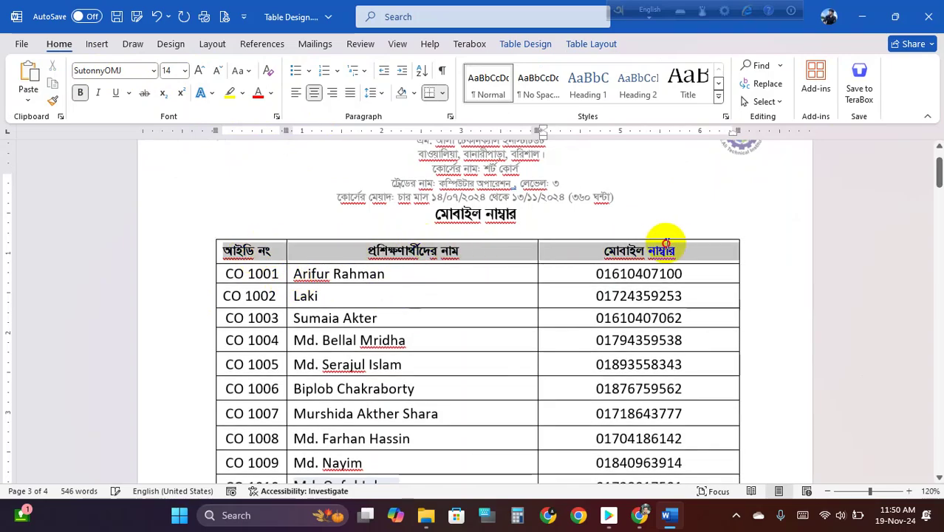
pyautogui.click(611, 282)
pyautogui.scroll(-5, 591, 288)
pyautogui.keyDown('ctrl'); pyautogui.scroll(-1, 563, 294); pyautogui.keyUp('ctrl')
pyautogui.keyDown('ctrl'); pyautogui.scroll(-2, 563, 293); pyautogui.keyUp('ctrl')
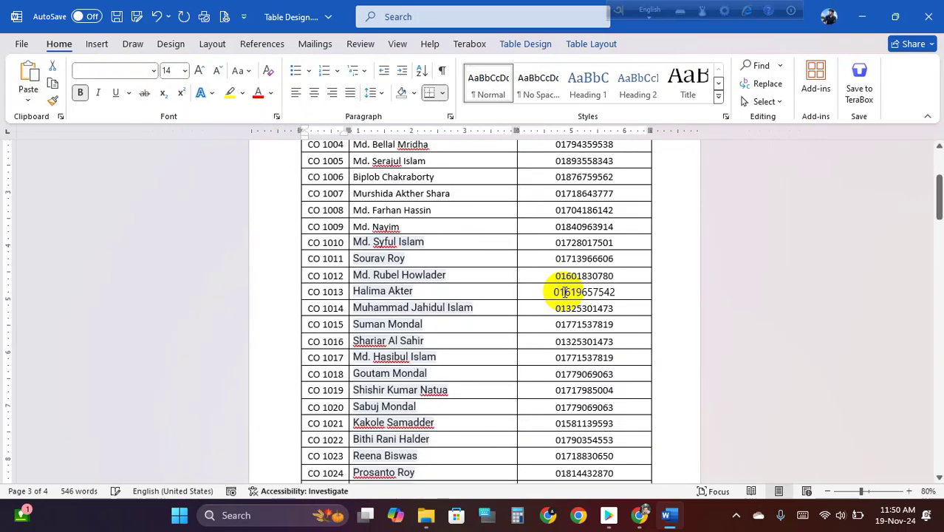
pyautogui.scroll(3, 517, 292)
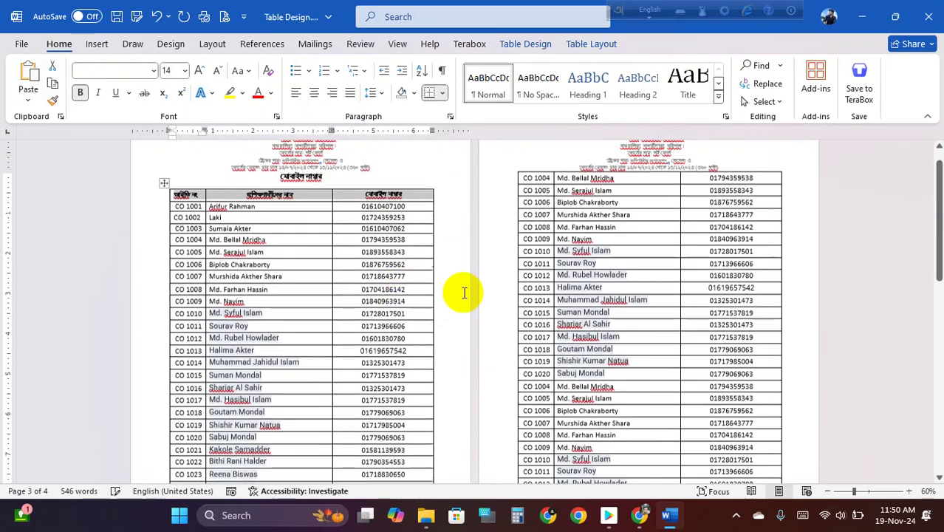
pyautogui.moveTo(172, 225); pyautogui.dragTo(410, 354)
pyautogui.scroll(4, 590, 320)
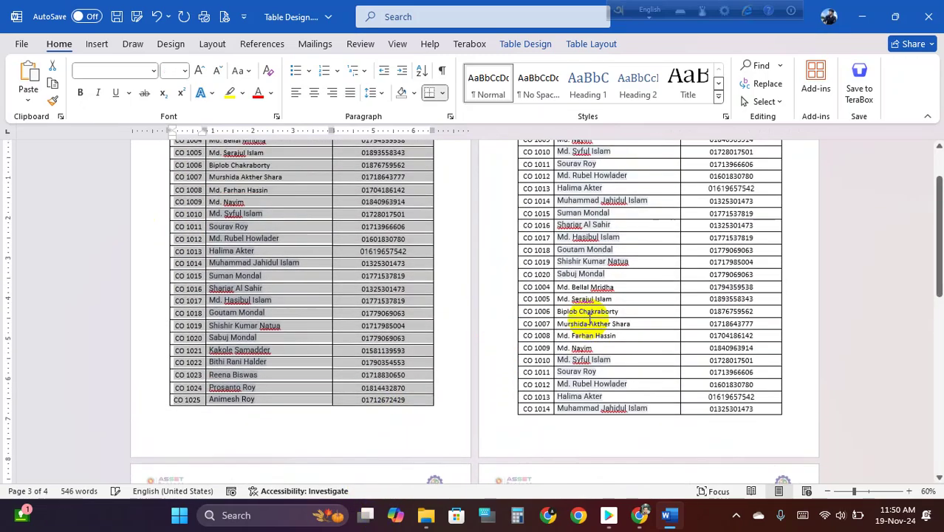
pyautogui.moveTo(573, 207); pyautogui.dragTo(586, 219)
pyautogui.scroll(-4, 612, 356)
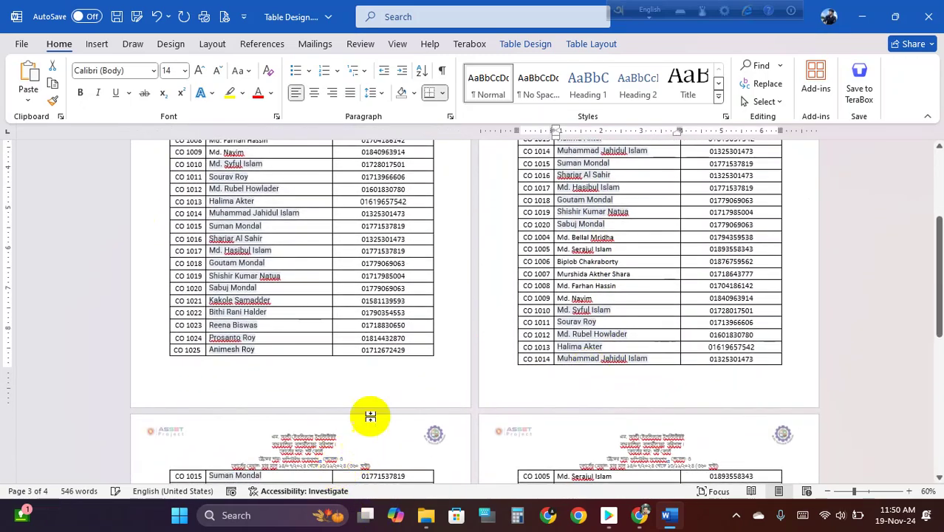
pyautogui.scroll(-3, 301, 411)
pyautogui.click(299, 408)
pyautogui.scroll(5, 643, 392)
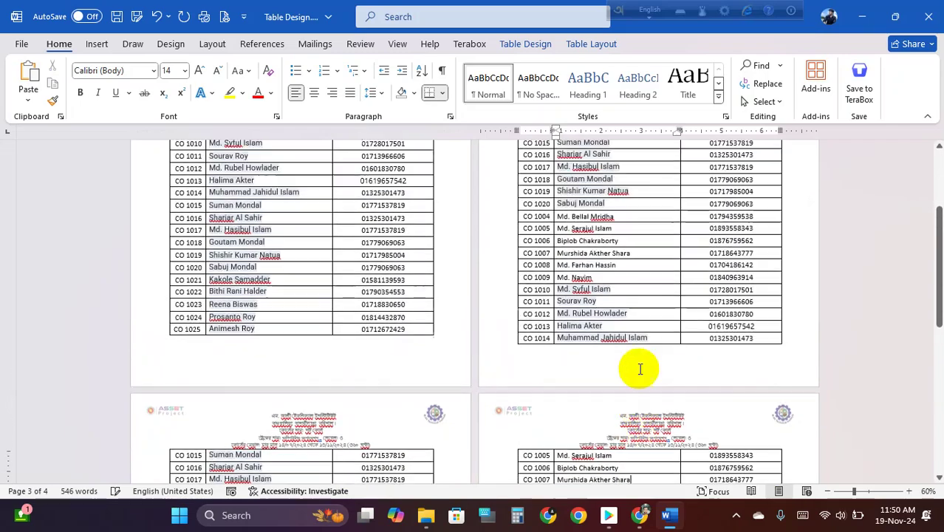
pyautogui.keyDown('ctrl'); pyautogui.scroll(2, 306, 340); pyautogui.keyUp('ctrl')
pyautogui.keyDown('ctrl'); pyautogui.scroll(1, 306, 341); pyautogui.keyUp('ctrl')
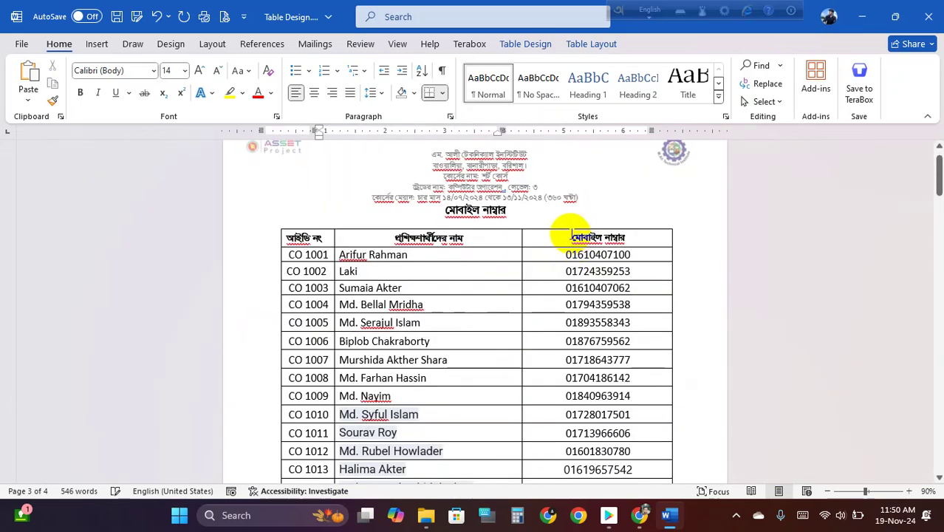
pyautogui.moveTo(612, 236); pyautogui.dragTo(545, 249)
pyautogui.moveTo(453, 245)
pyautogui.mouseDown()
pyautogui.moveTo(399, 235)
pyautogui.moveTo(465, 238)
pyautogui.mouseUp()
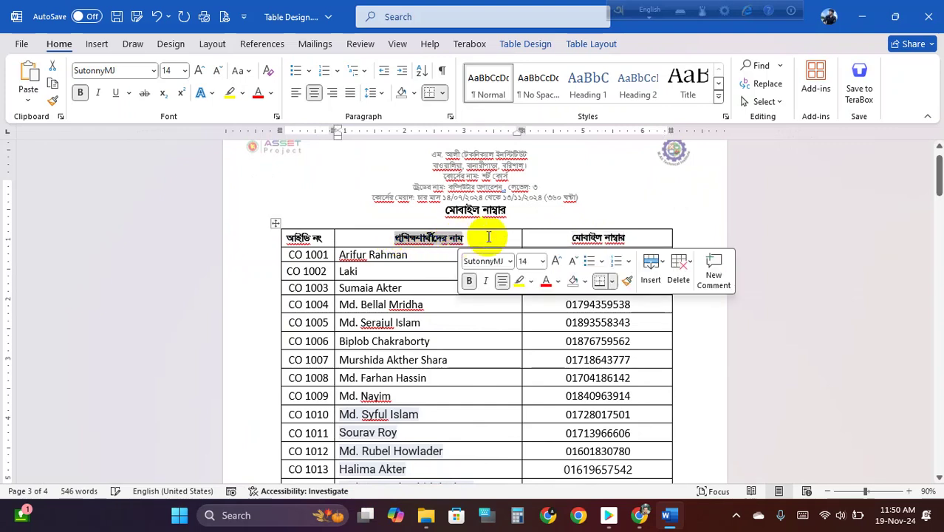
pyautogui.click(569, 235)
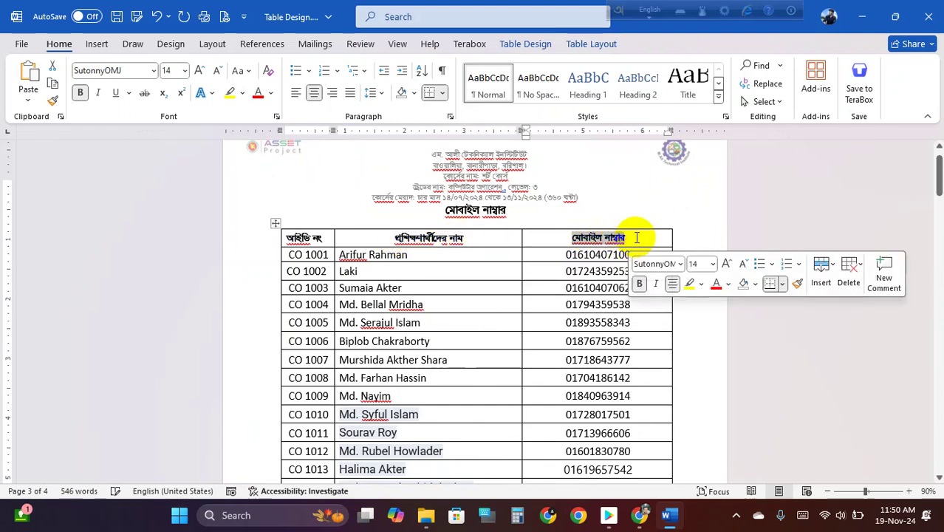
pyautogui.click(638, 238)
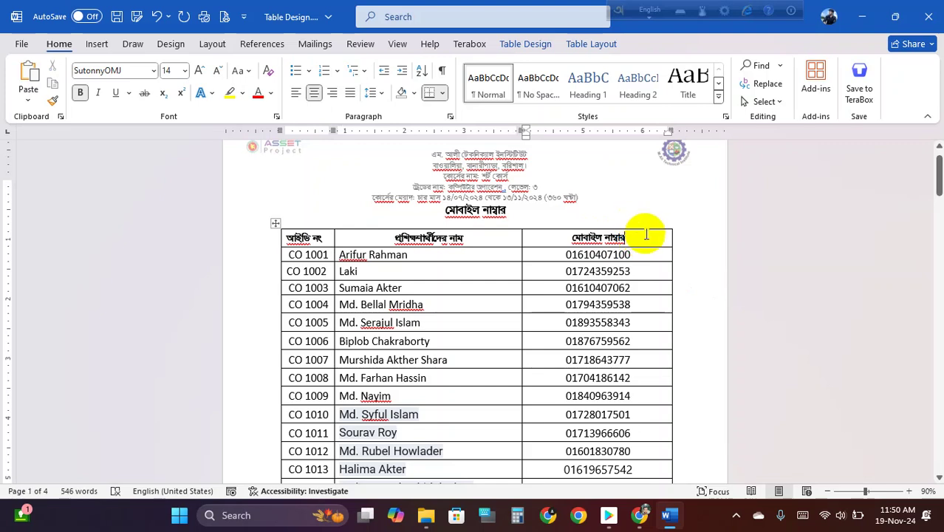
pyautogui.moveTo(633, 239); pyautogui.dragTo(561, 241)
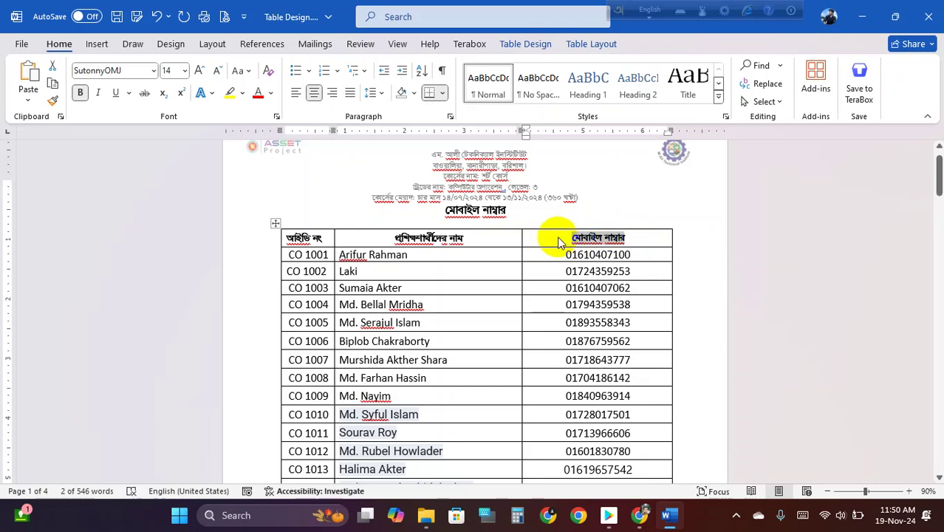
pyautogui.click(603, 239)
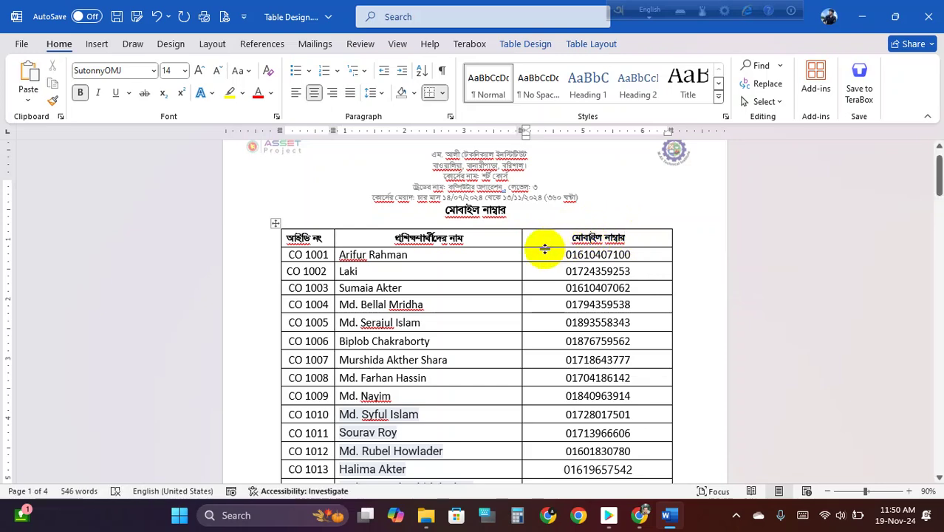
pyautogui.moveTo(289, 236); pyautogui.dragTo(582, 481)
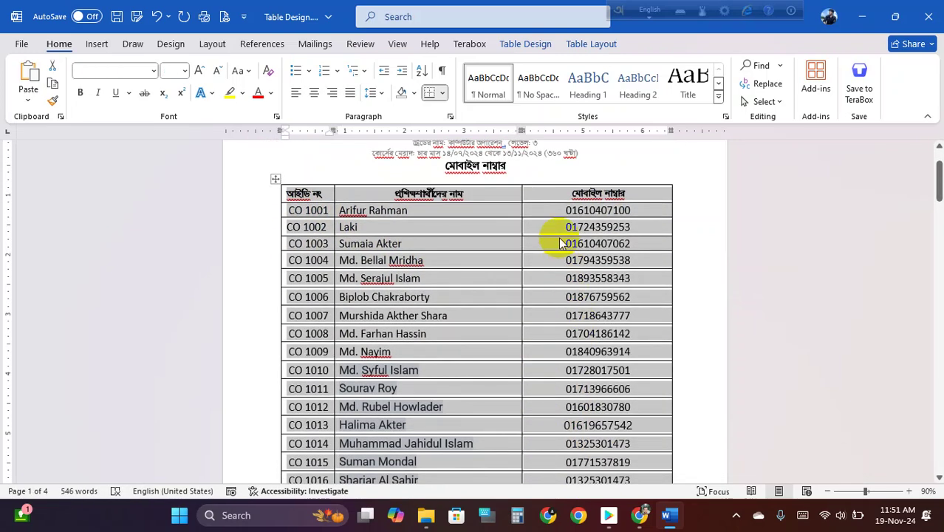
pyautogui.click(558, 196)
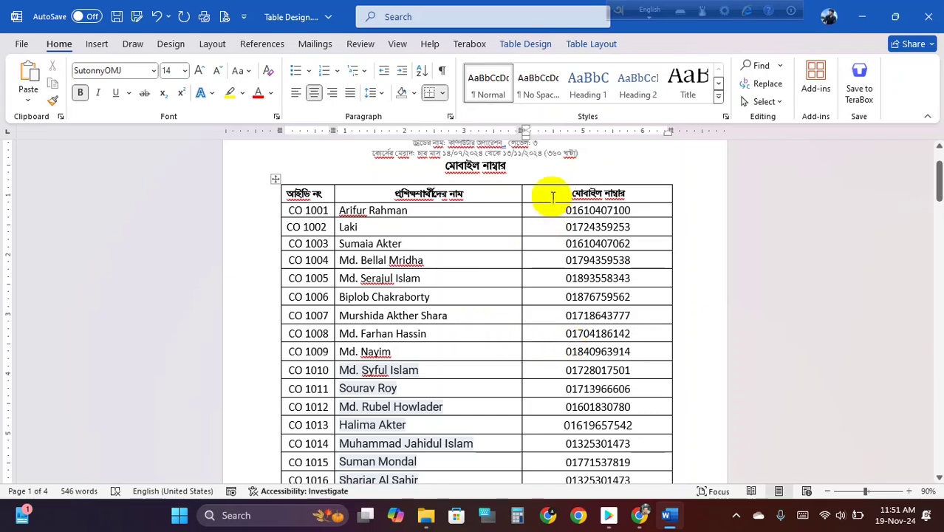
pyautogui.doubleClick(597, 185)
pyautogui.moveTo(611, 194); pyautogui.dragTo(318, 194)
pyautogui.scroll(-5, 465, 316)
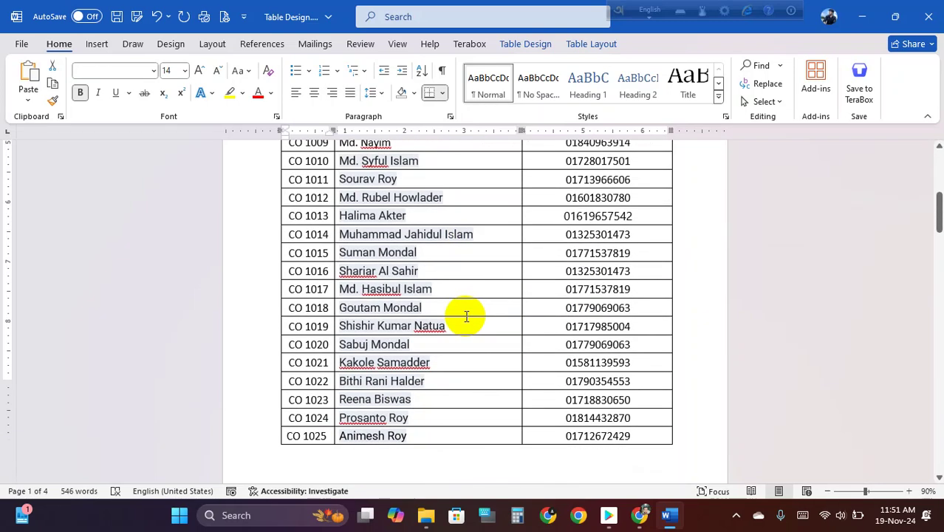
pyautogui.scroll(-4, 481, 317)
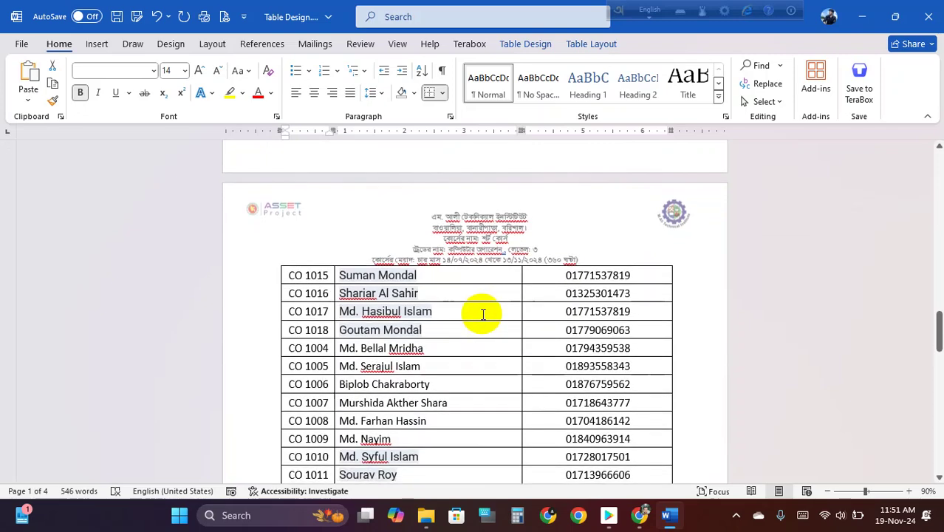
pyautogui.keyDown('ctrl'); pyautogui.scroll(1, 483, 314); pyautogui.keyUp('ctrl')
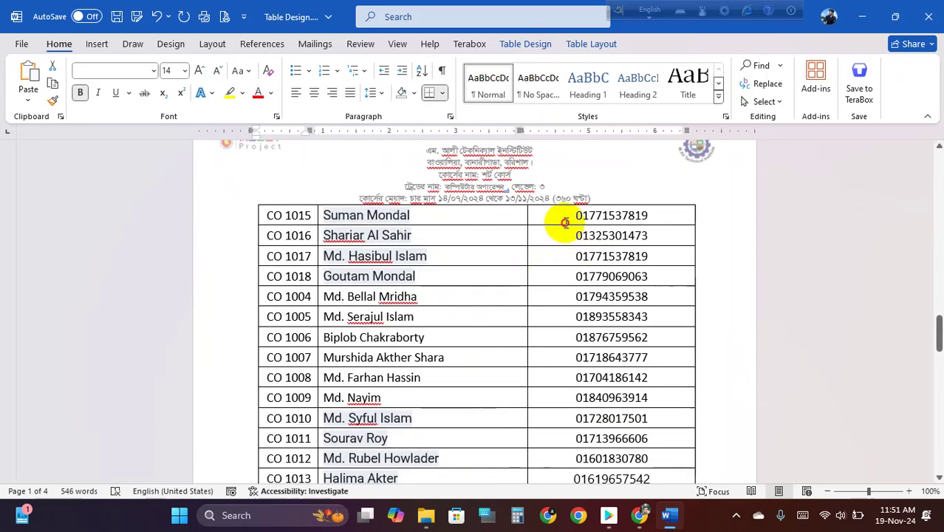
pyautogui.click(565, 222)
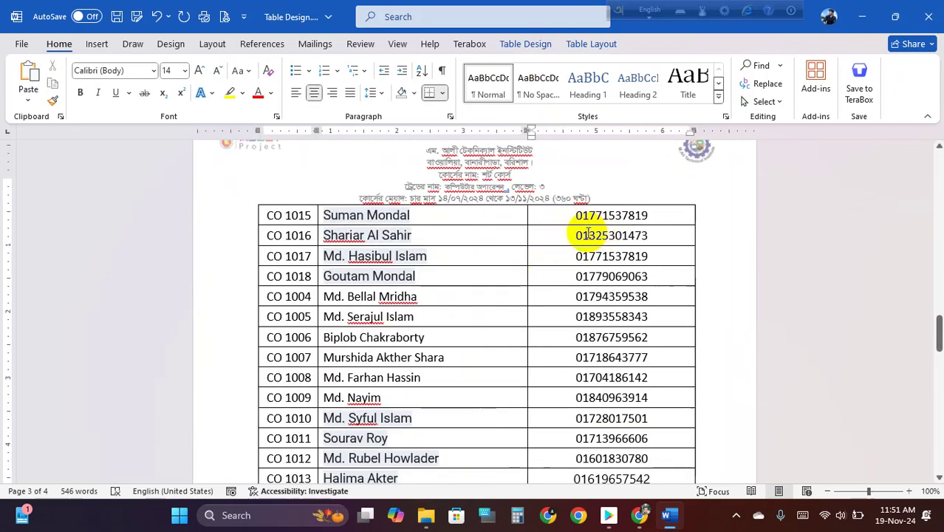
pyautogui.scroll(4, 423, 229)
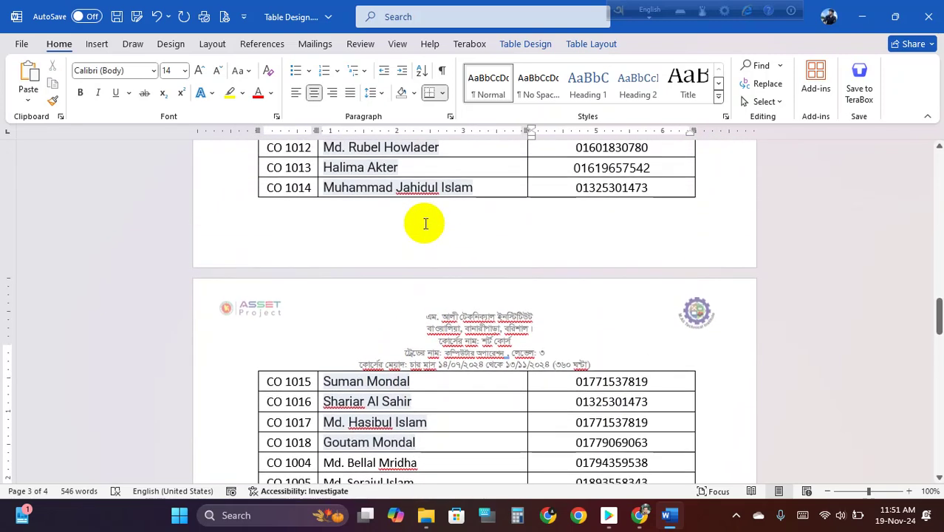
pyautogui.scroll(-1, 427, 223)
pyautogui.moveTo(268, 312); pyautogui.dragTo(637, 317)
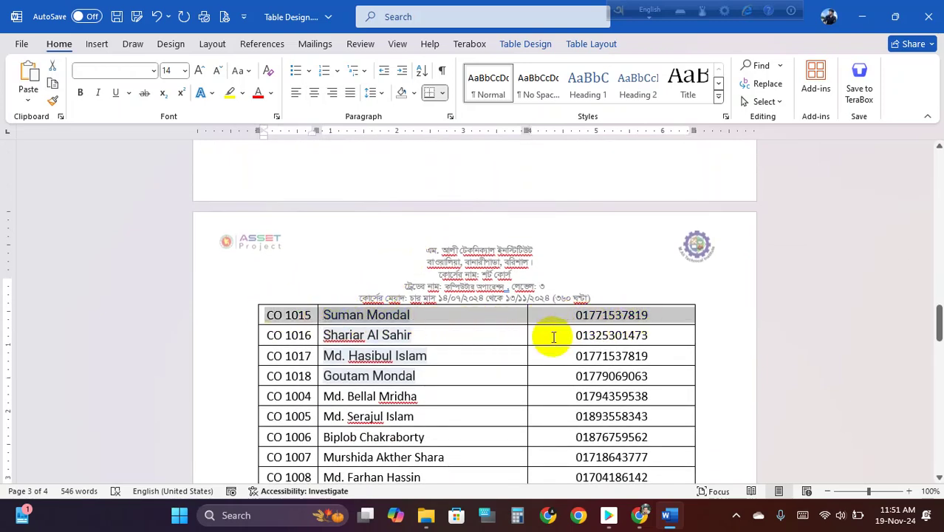
pyautogui.scroll(1, 548, 337)
pyautogui.scroll(2, 550, 340)
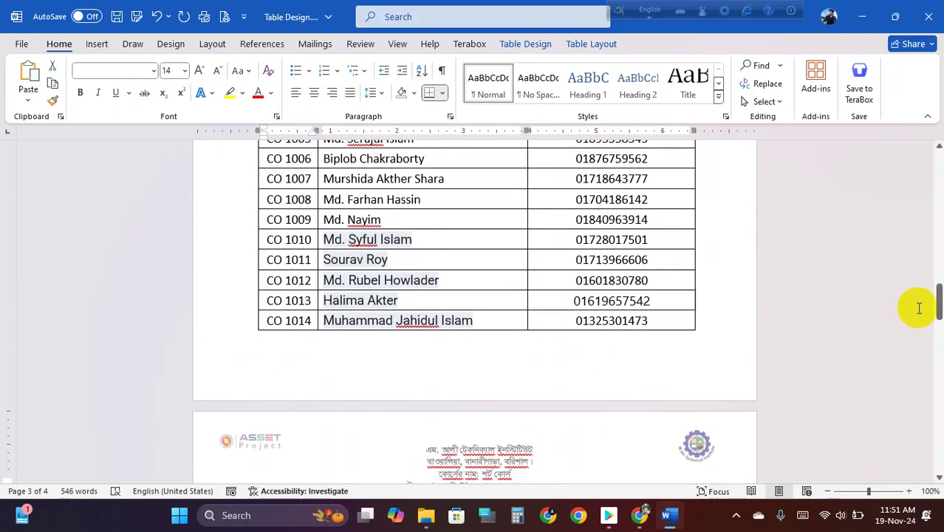
pyautogui.moveTo(938, 303); pyautogui.dragTo(925, 176)
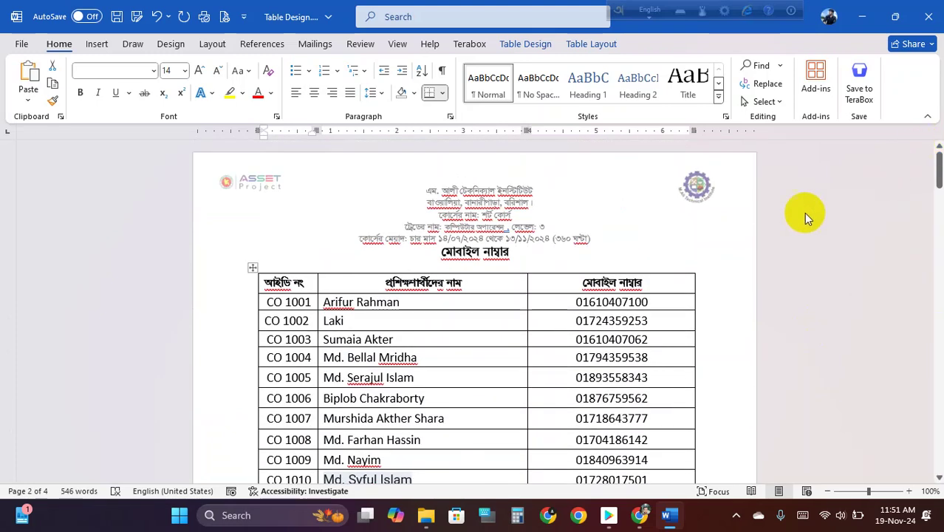
# - Select the Bengali header row and set it to repeat at the top of every page
pyautogui.click(430, 303)
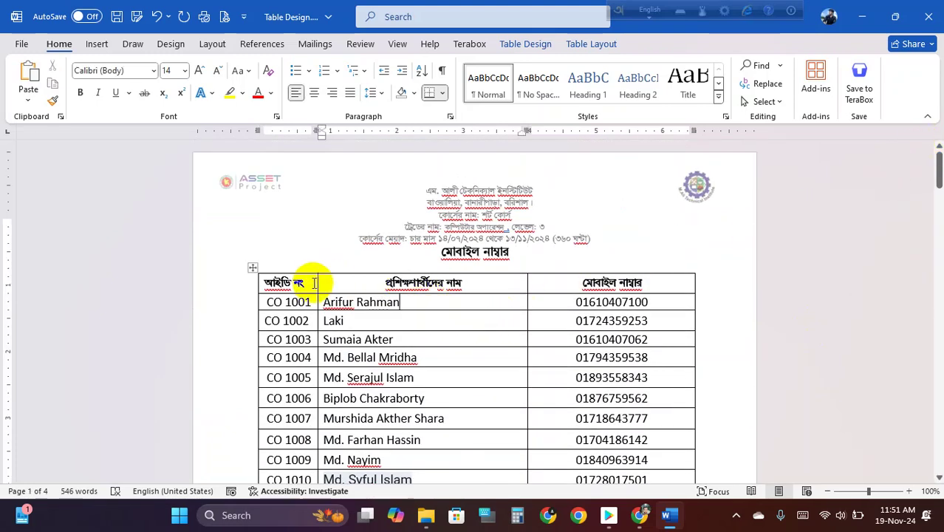
pyautogui.moveTo(260, 282); pyautogui.dragTo(648, 283)
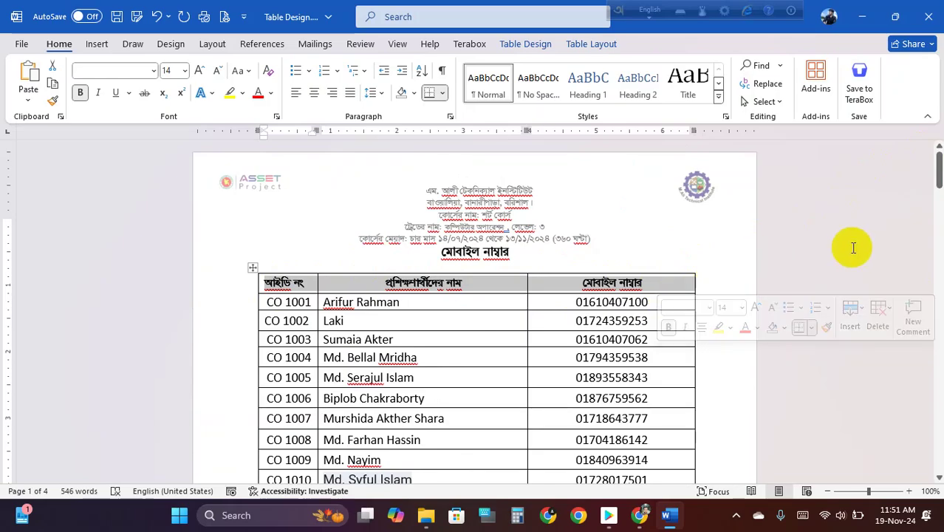
pyautogui.moveTo(938, 166); pyautogui.dragTo(896, 99)
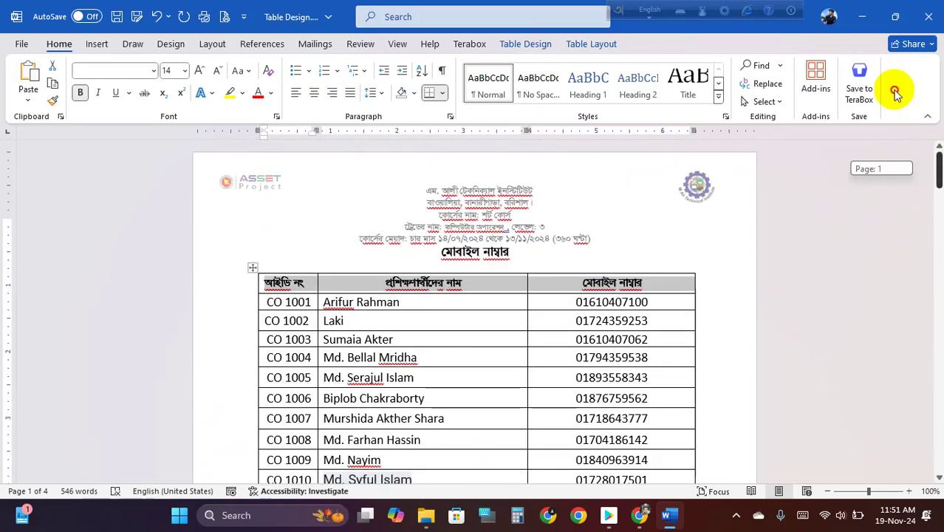
pyautogui.click(481, 308)
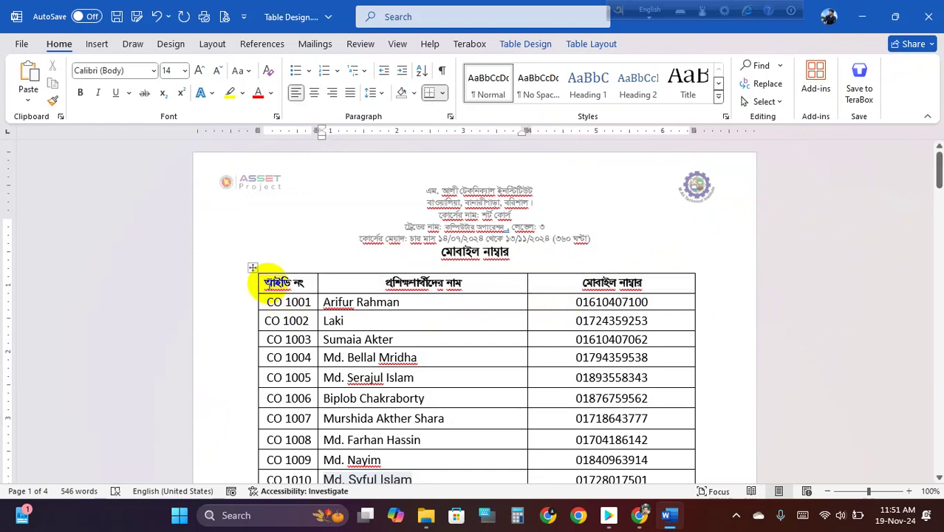
pyautogui.moveTo(264, 281); pyautogui.dragTo(623, 290)
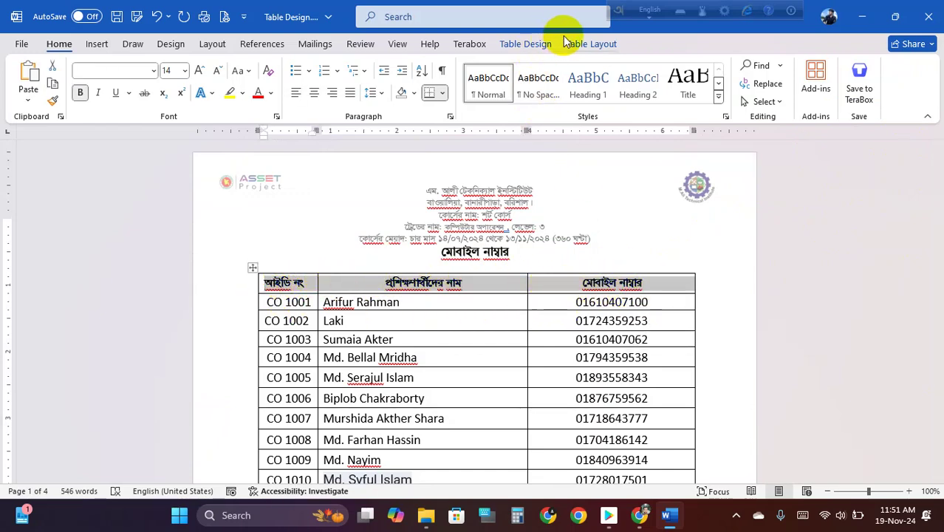
pyautogui.click(595, 45)
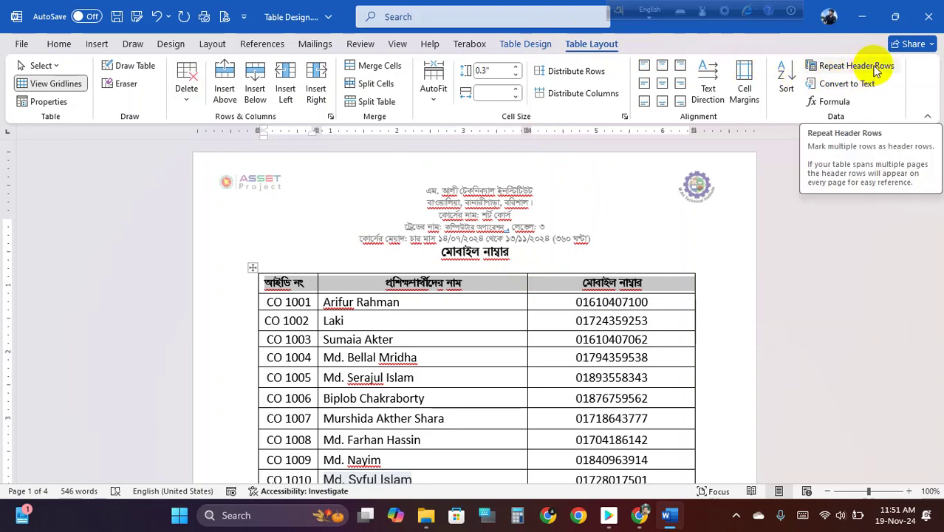
pyautogui.click(280, 282)
pyautogui.moveTo(264, 282); pyautogui.dragTo(631, 280)
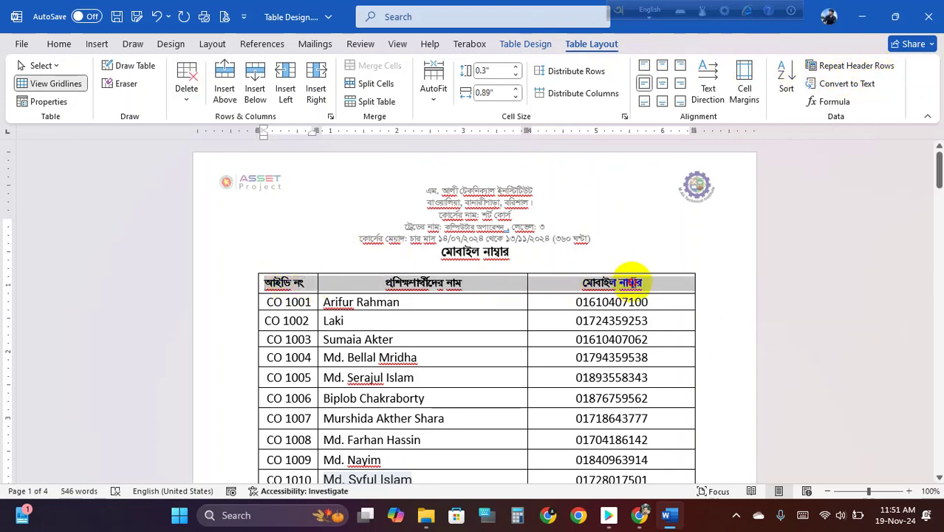
pyautogui.click(837, 69)
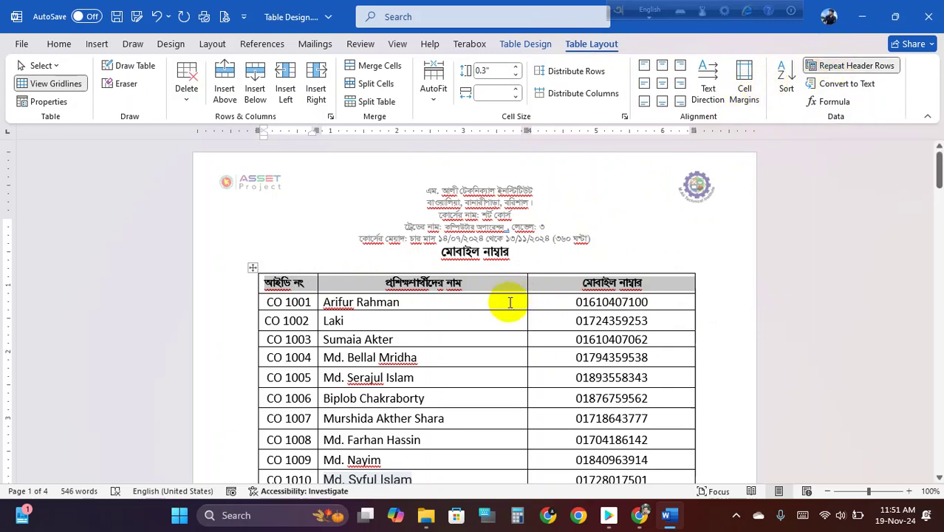
pyautogui.click(486, 325)
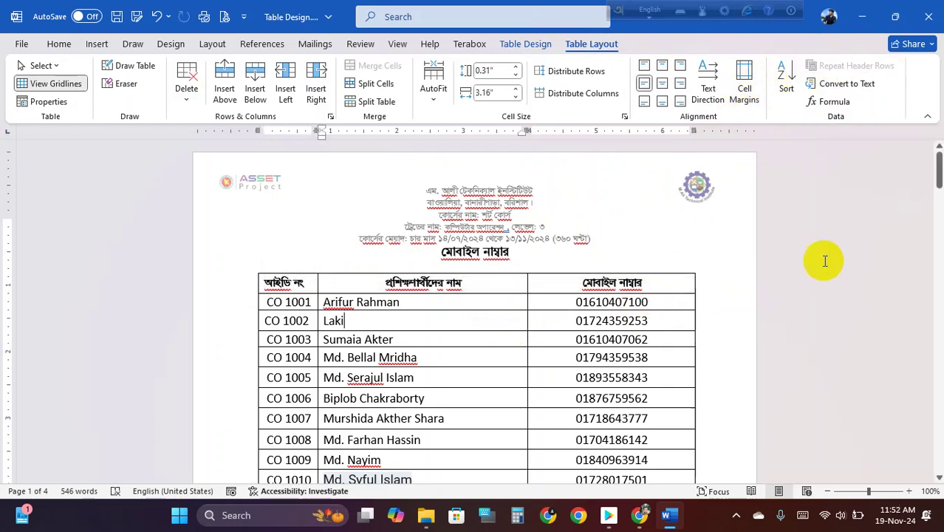
pyautogui.moveTo(937, 158); pyautogui.dragTo(935, 417)
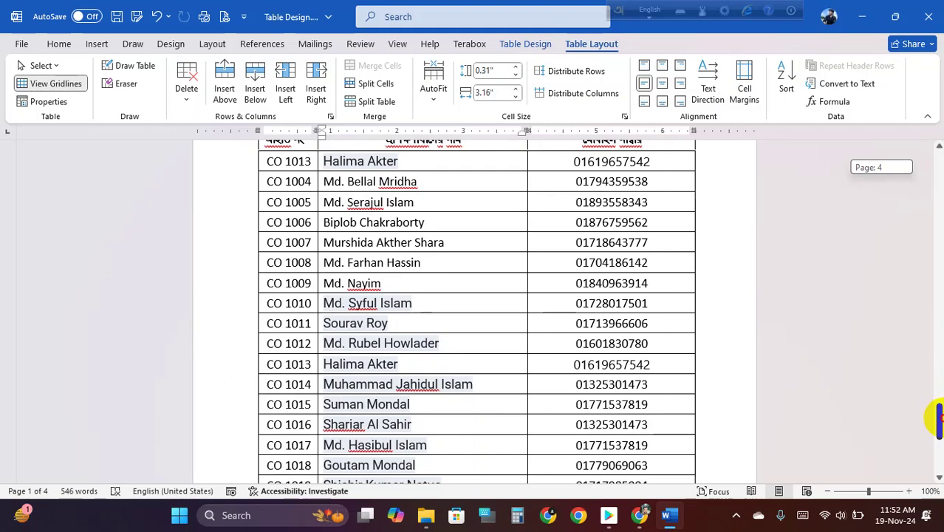
pyautogui.moveTo(935, 417); pyautogui.dragTo(928, 164)
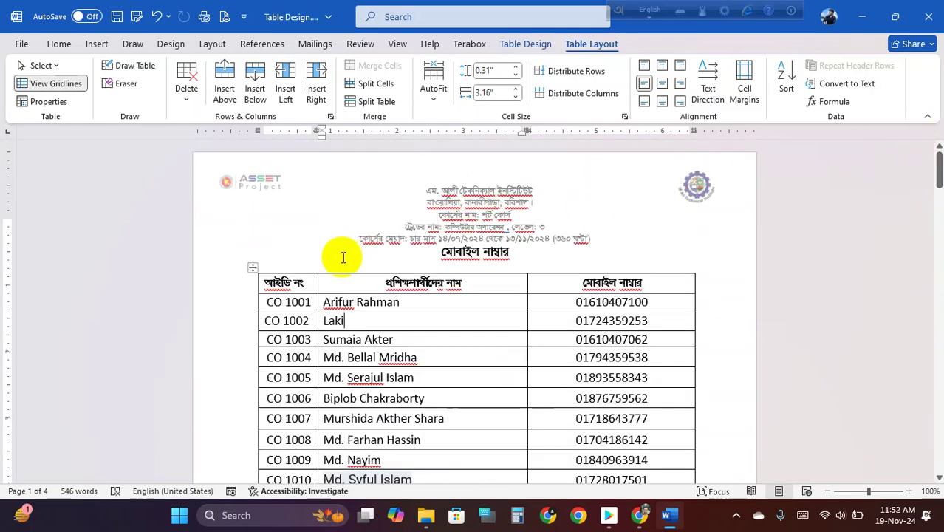
pyautogui.click(267, 279)
pyautogui.moveTo(272, 279); pyautogui.dragTo(620, 281)
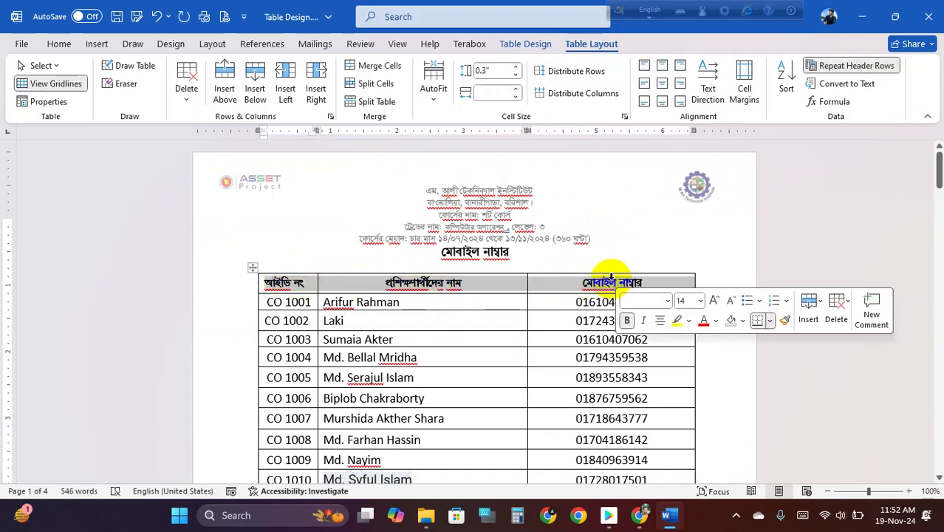
pyautogui.click(875, 66)
pyautogui.click(833, 101)
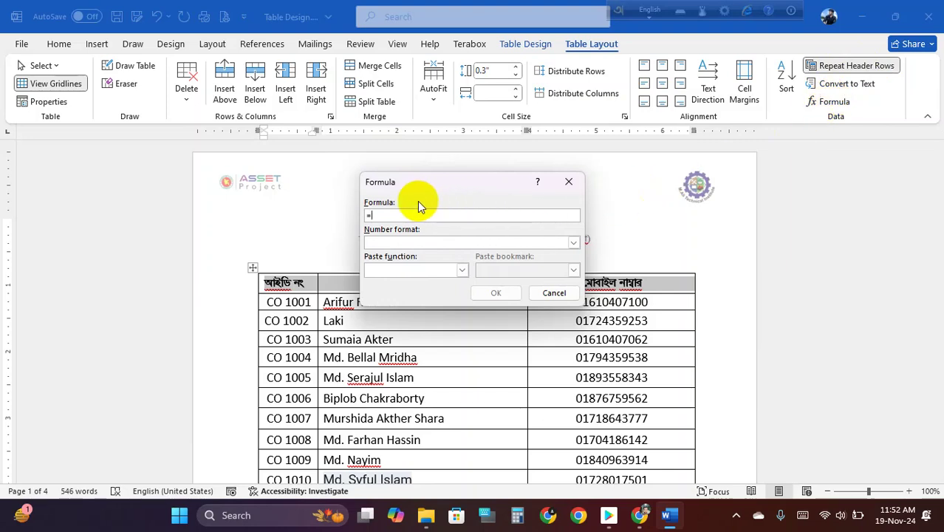
pyautogui.moveTo(436, 187); pyautogui.dragTo(623, 145)
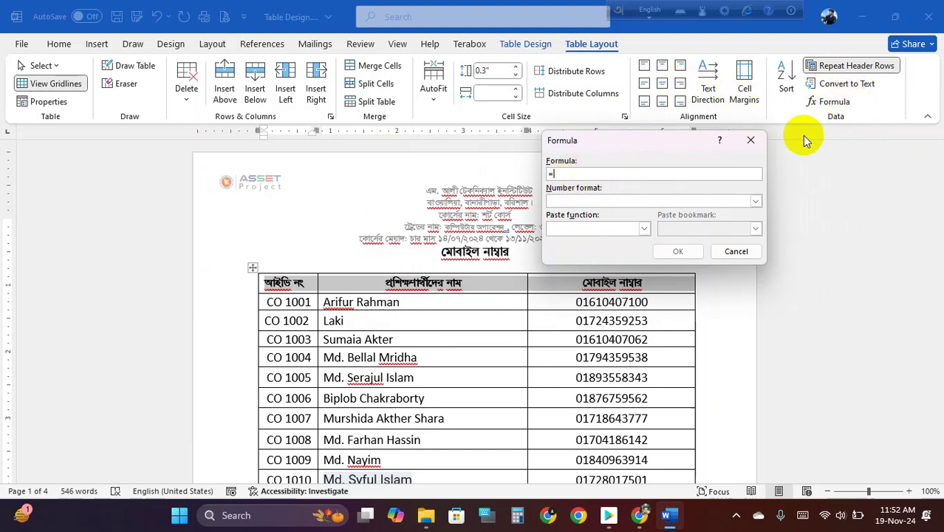
pyautogui.click(752, 140)
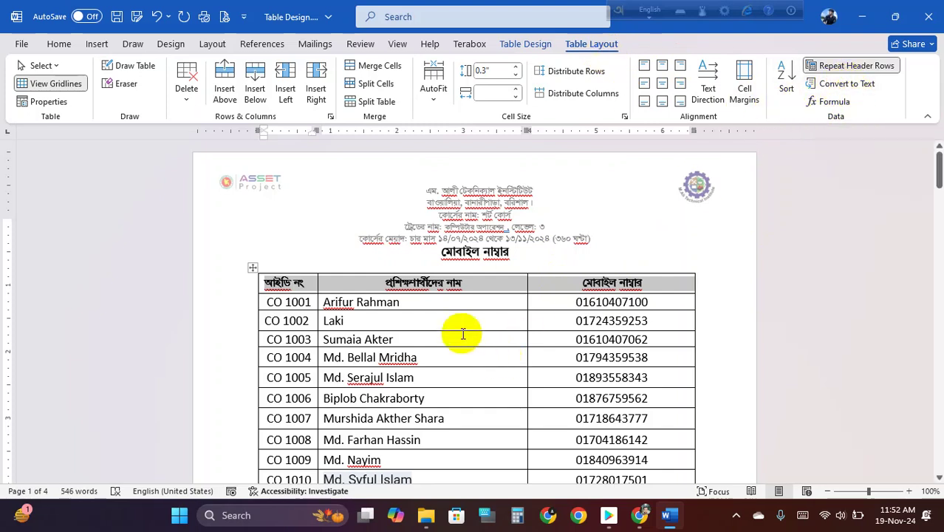
pyautogui.click(445, 319)
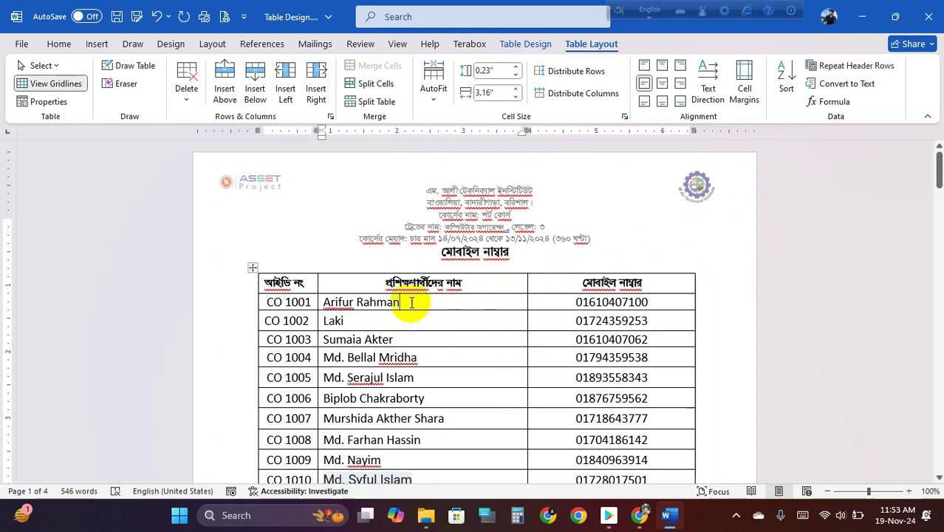
# - Select the whole mobile-number table and convert it to text separated by tabs
pyautogui.click(252, 269)
pyautogui.click(842, 83)
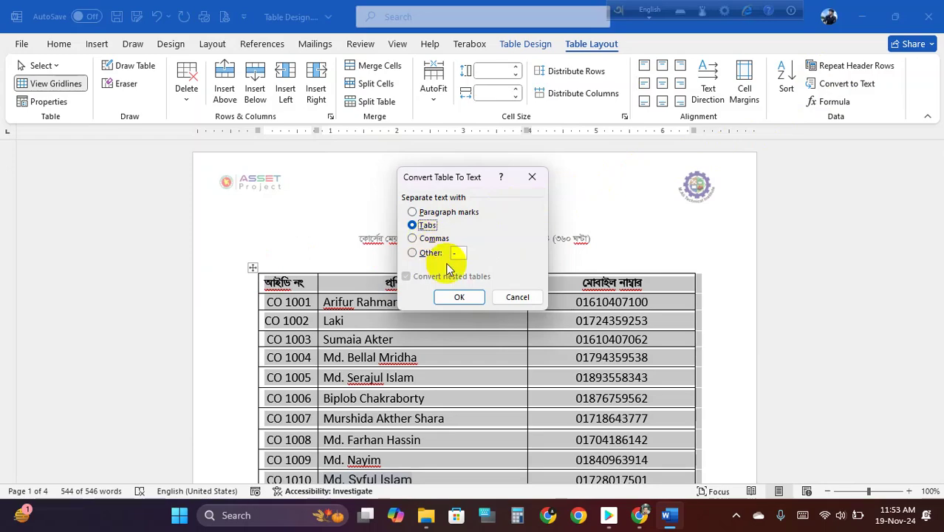
pyautogui.click(459, 296)
# - Confirm the table-to-text conversion and review the resulting tab-separated student list
pyautogui.click(470, 336)
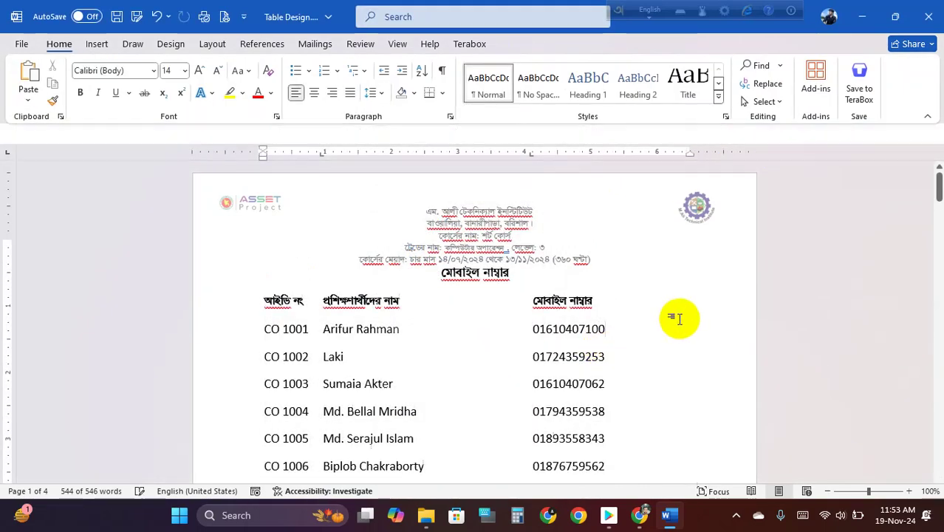
pyautogui.scroll(-6, 417, 363)
pyautogui.scroll(3, 415, 365)
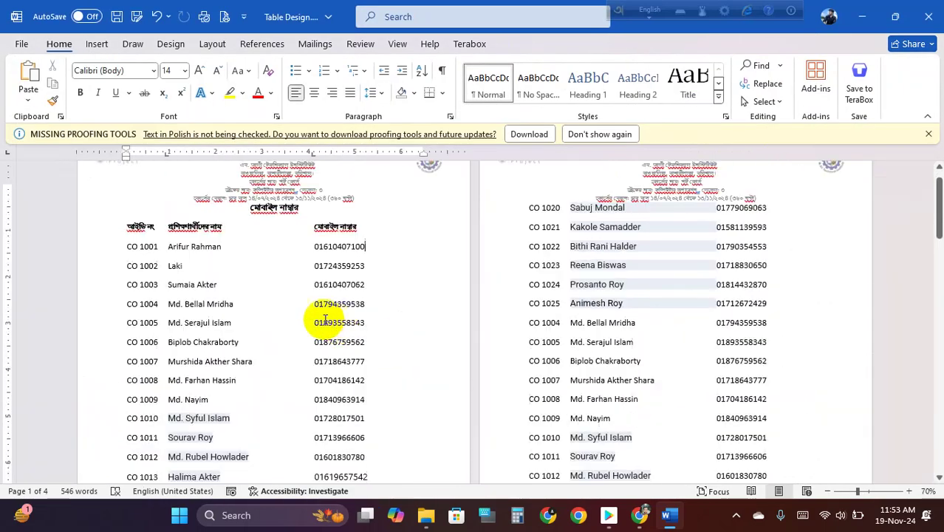
pyautogui.scroll(-10, 250, 319)
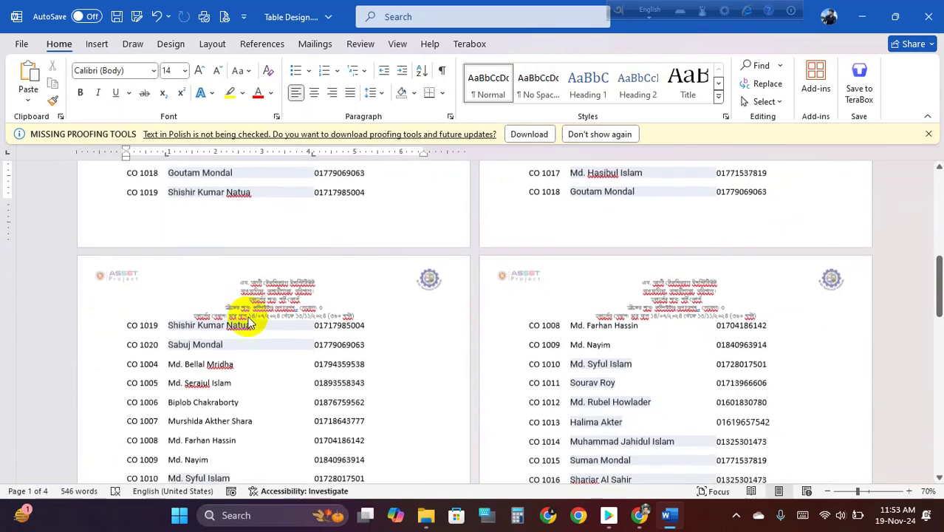
pyautogui.scroll(-8, 250, 319)
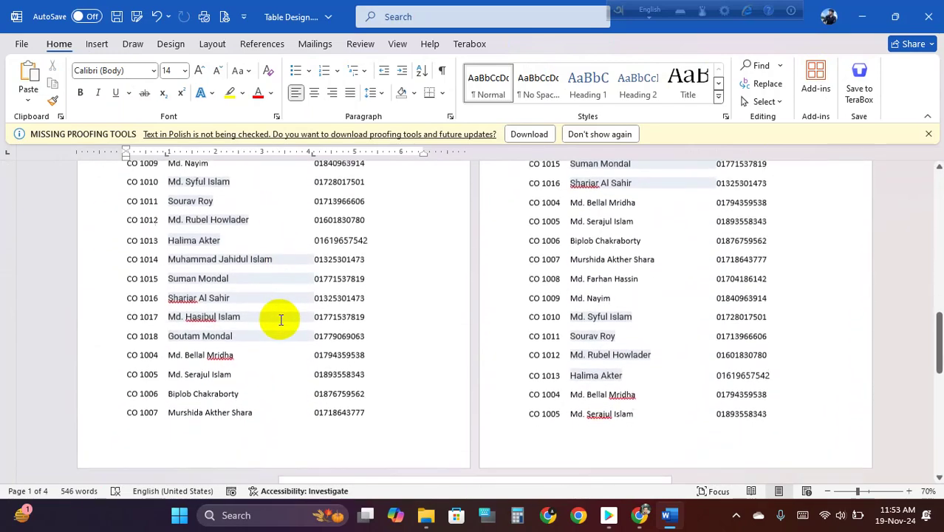
pyautogui.scroll(-5, 368, 327)
pyautogui.keyDown('ctrl'); pyautogui.scroll(2, 790, 285); pyautogui.keyUp('ctrl')
pyautogui.scroll(15, 568, 295)
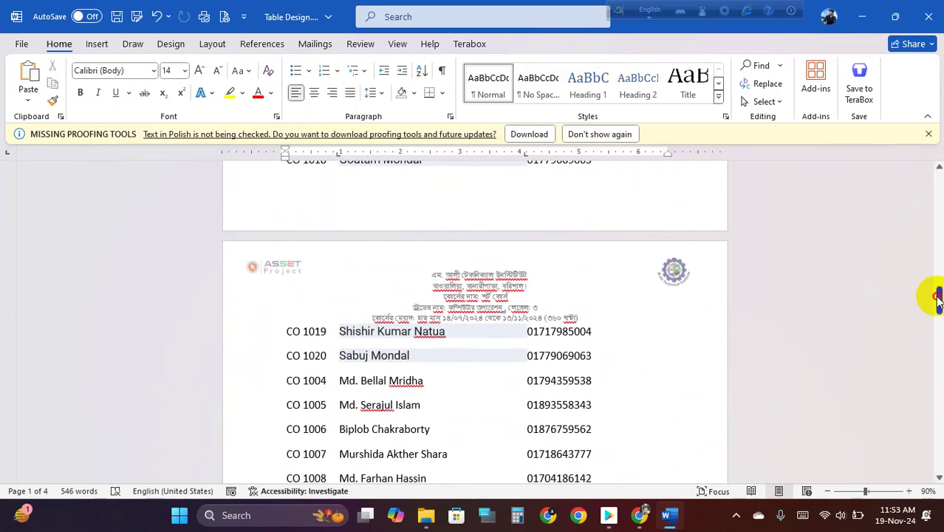
pyautogui.moveTo(936, 300); pyautogui.dragTo(938, 179)
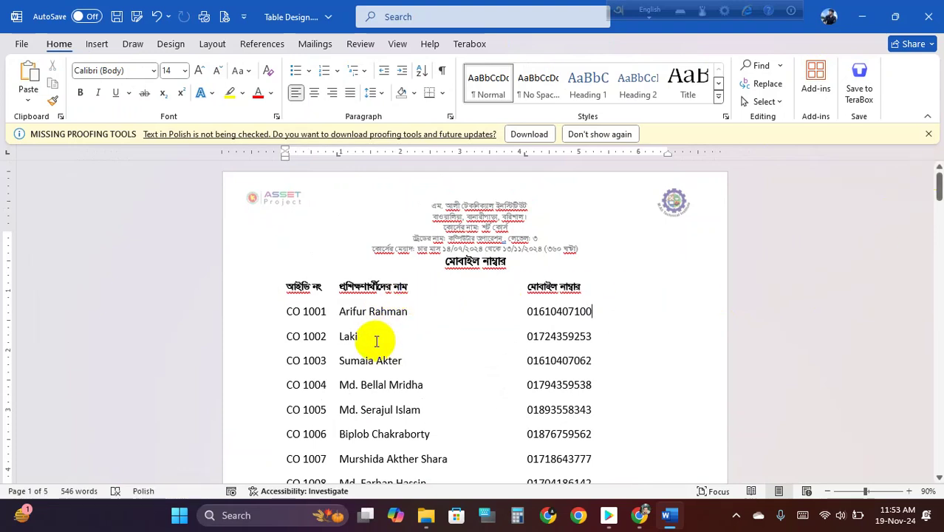
# - Select the entire student list, from the header row through the CO 1020 row
pyautogui.click(369, 311)
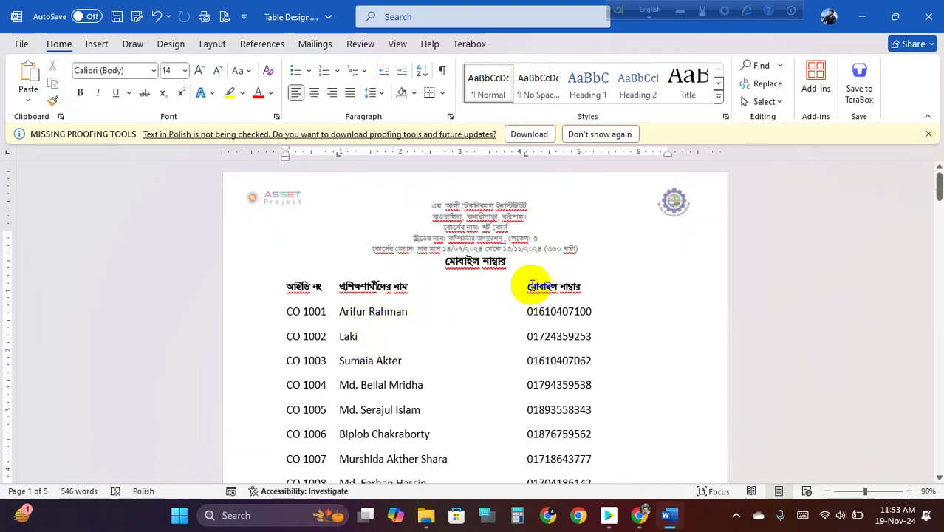
pyautogui.click(285, 281)
pyautogui.moveTo(285, 280); pyautogui.dragTo(368, 327)
pyautogui.click(368, 336)
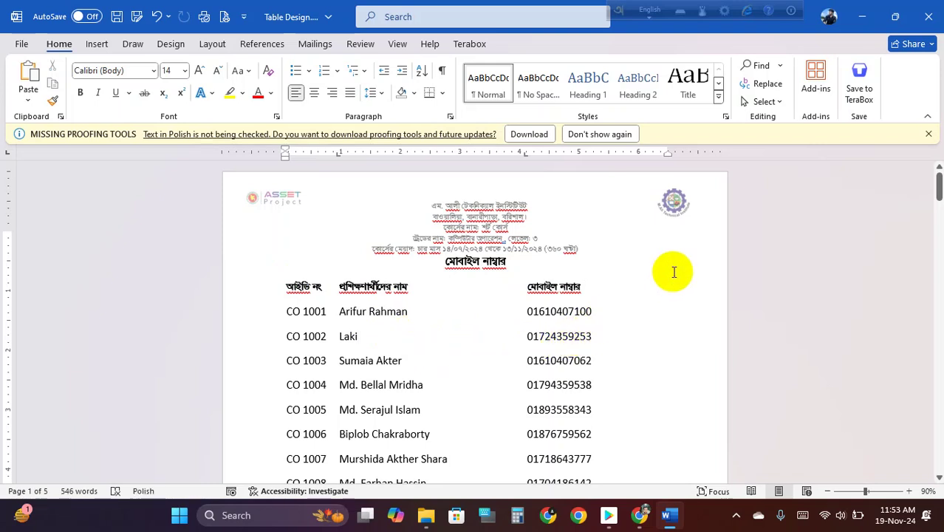
pyautogui.click(488, 264)
pyautogui.click(390, 332)
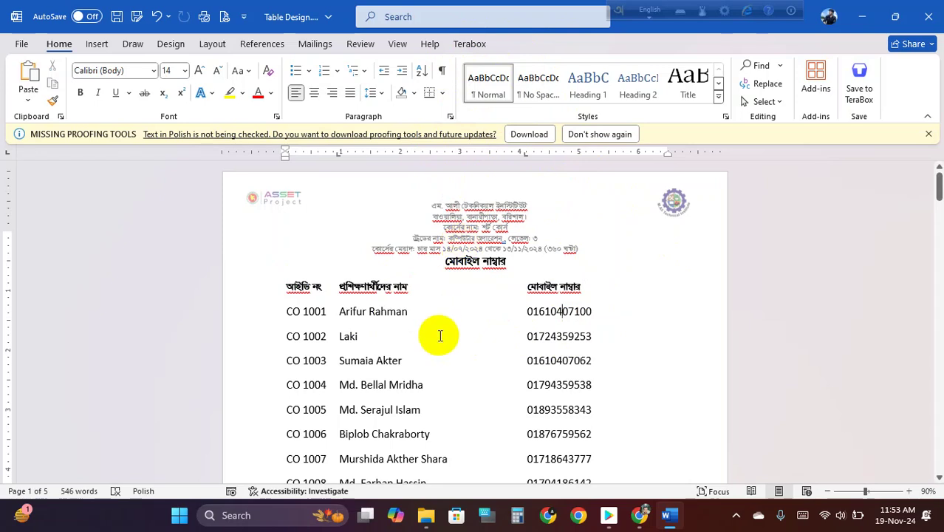
pyautogui.click(97, 45)
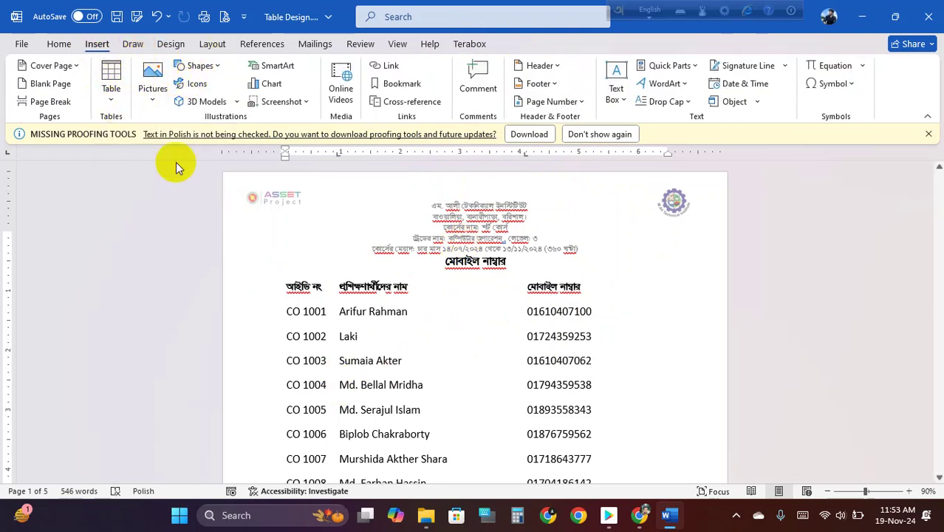
pyautogui.moveTo(286, 288); pyautogui.dragTo(499, 249)
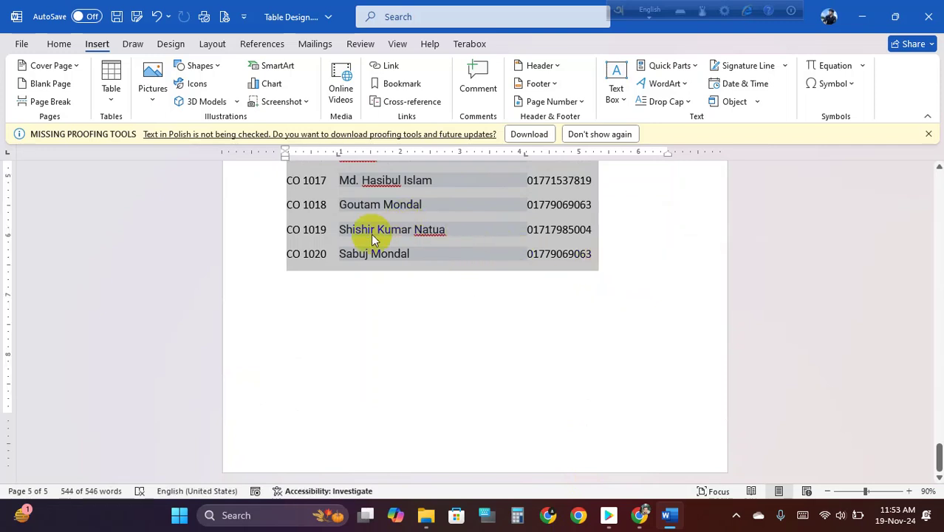
pyautogui.scroll(1, 352, 246)
pyautogui.scroll(2, 352, 246)
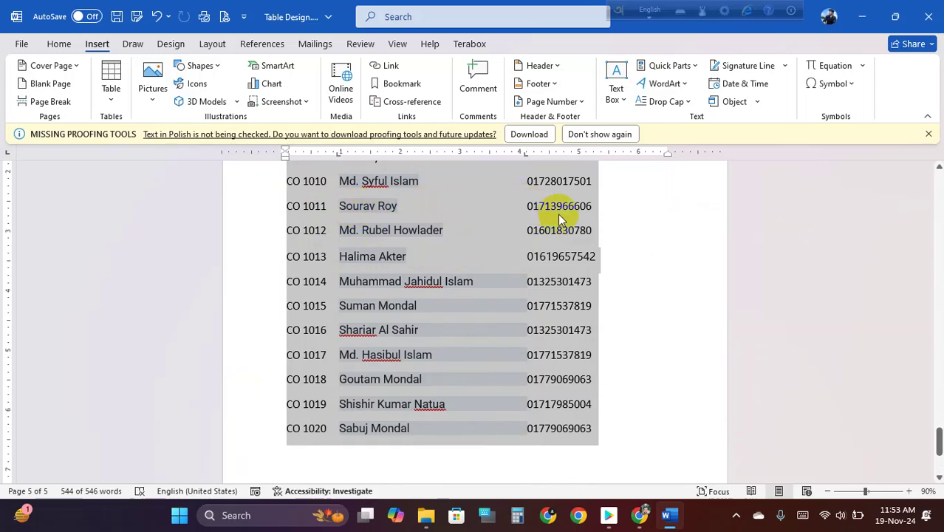
pyautogui.scroll(10, 478, 217)
pyautogui.scroll(3, 478, 229)
# - Convert the selected list into a three-column table, separating text at tabs
pyautogui.click(111, 103)
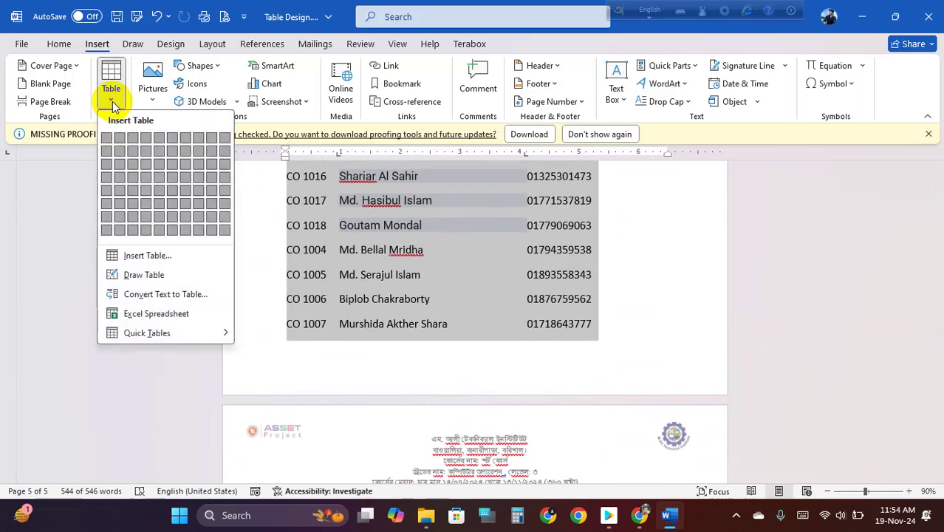
pyautogui.click(195, 294)
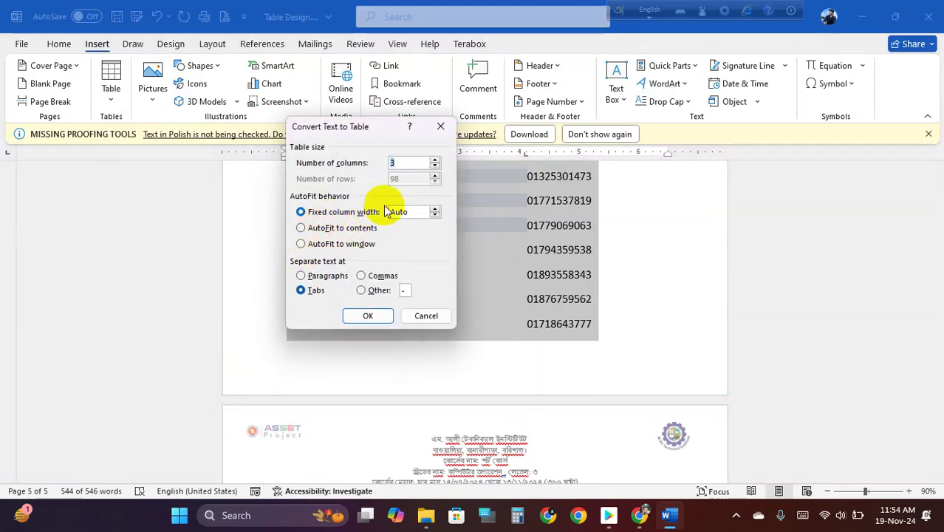
pyautogui.click(301, 290)
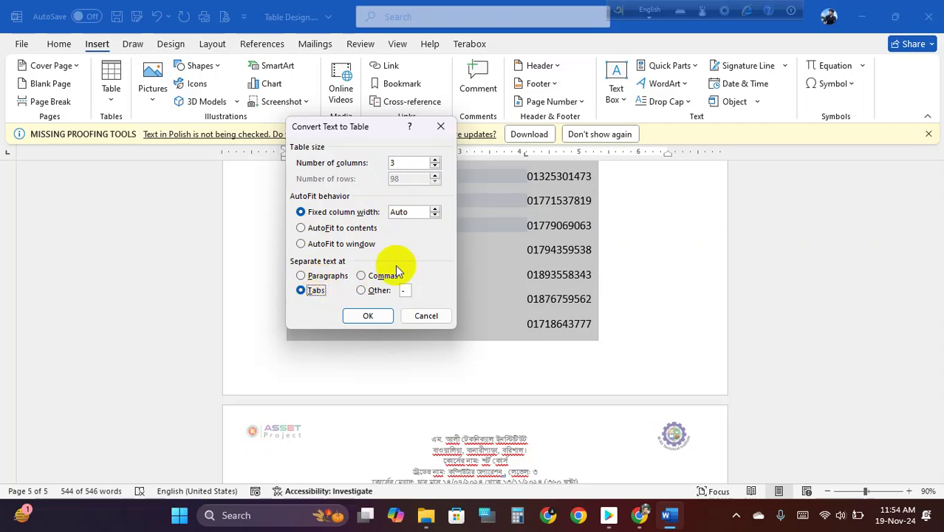
pyautogui.click(372, 316)
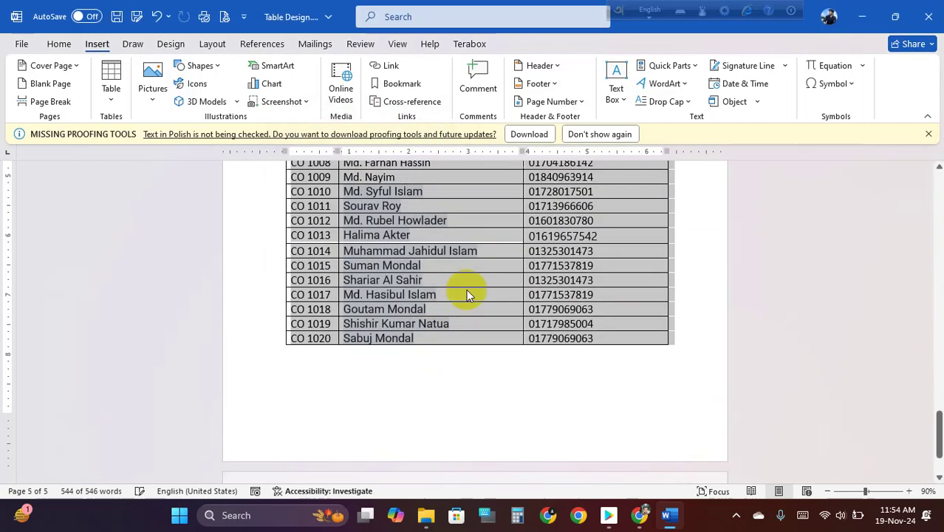
pyautogui.moveTo(939, 340); pyautogui.dragTo(936, 188)
# - Preview the Design tab's style-set gallery and close it without applying any style set
pyautogui.click(411, 377)
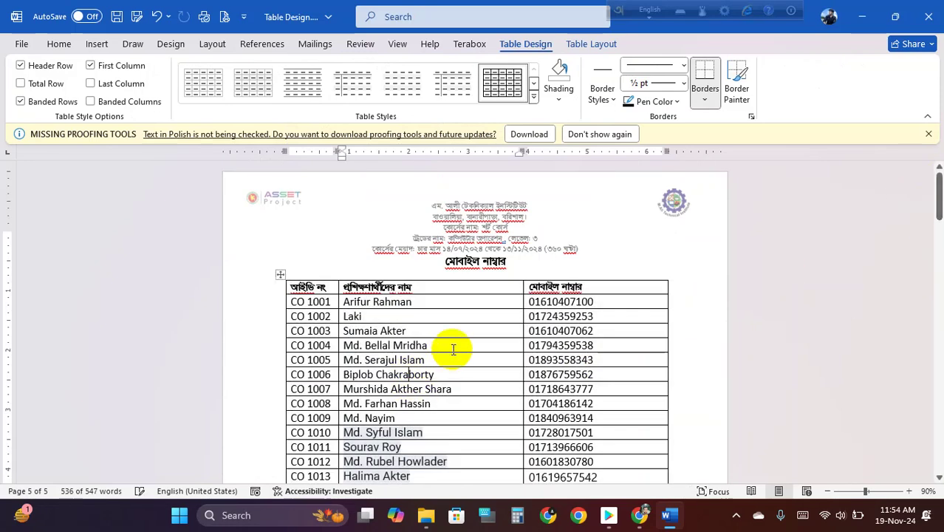
pyautogui.scroll(-2, 463, 338)
pyautogui.click(469, 333)
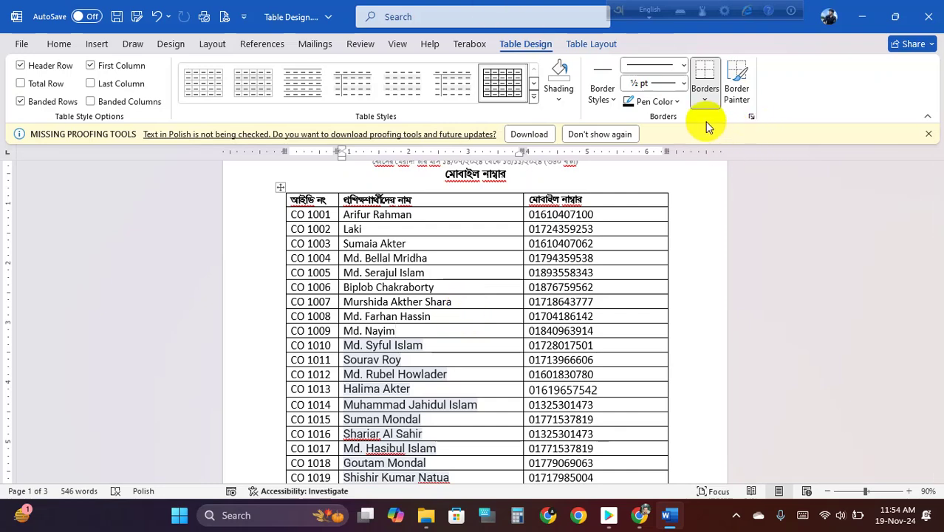
pyautogui.click(133, 45)
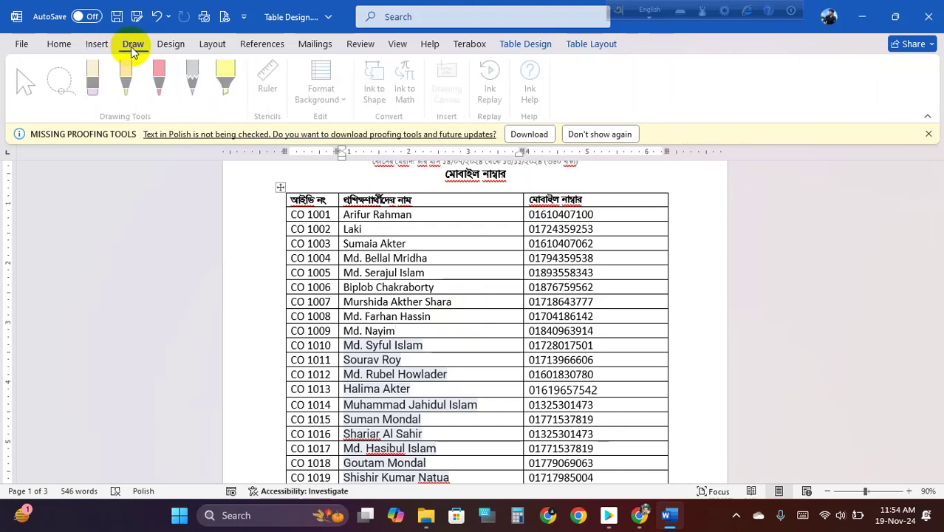
pyautogui.click(170, 45)
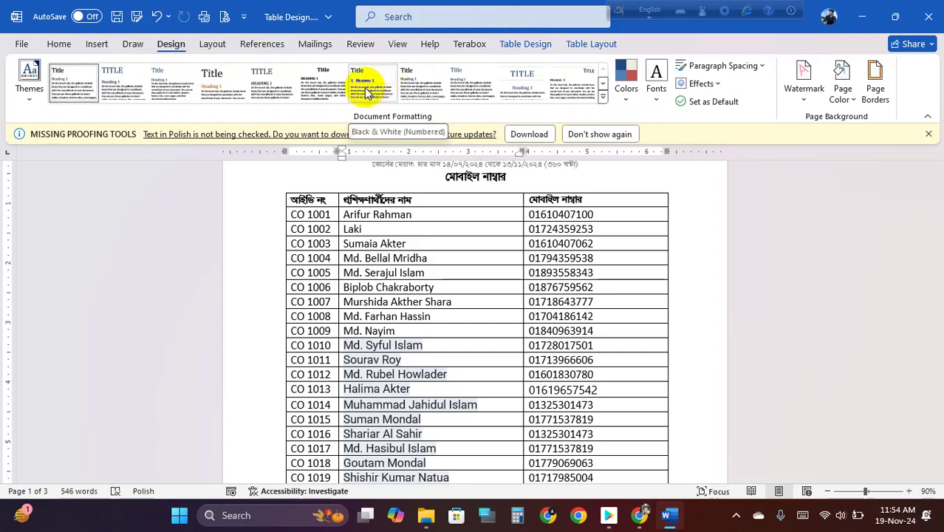
pyautogui.click(603, 96)
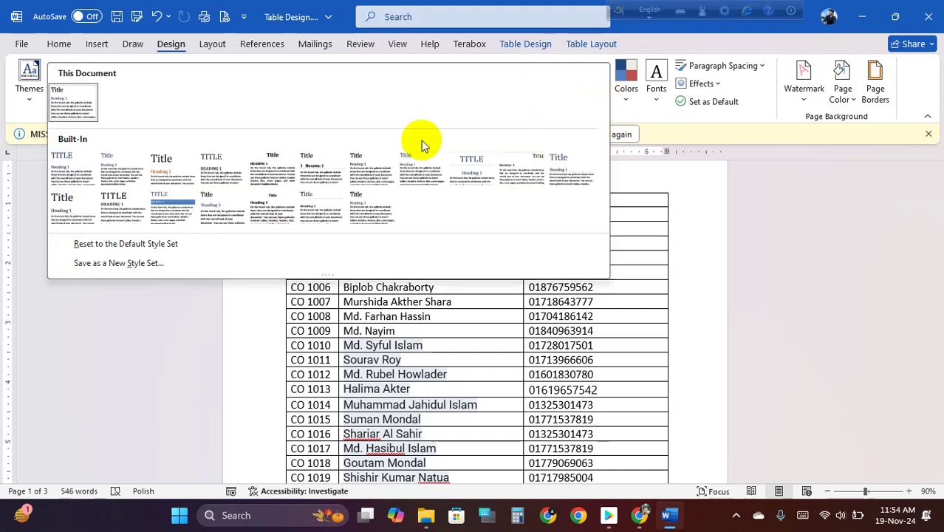
pyautogui.click(548, 369)
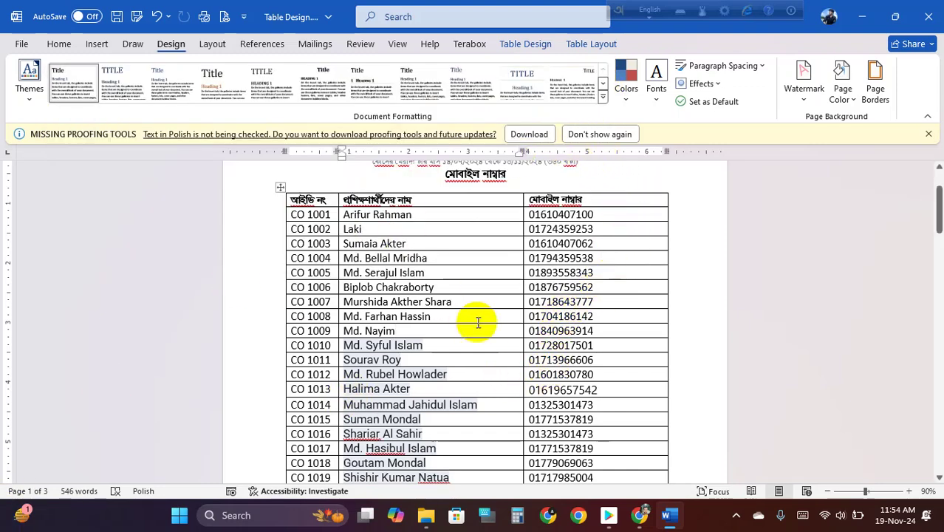
pyautogui.click(531, 301)
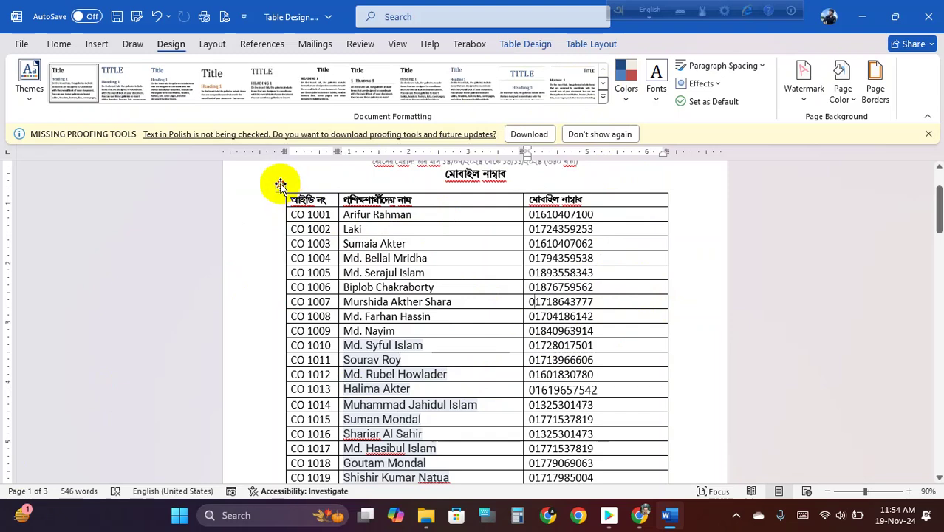
pyautogui.click(281, 184)
# - Delete the table, undo the deletion with Ctrl+Z, save Table Design.docx and close Word
pyautogui.rightClick(281, 184)
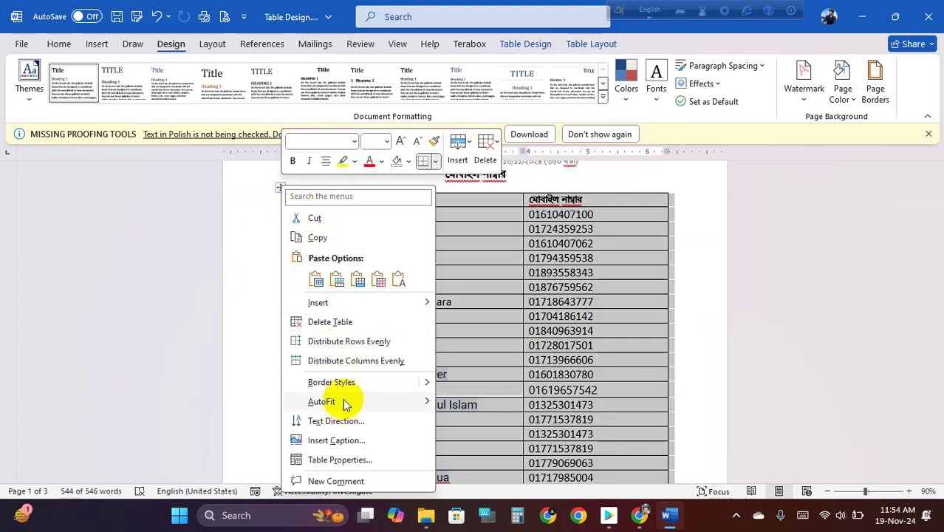
pyautogui.click(351, 322)
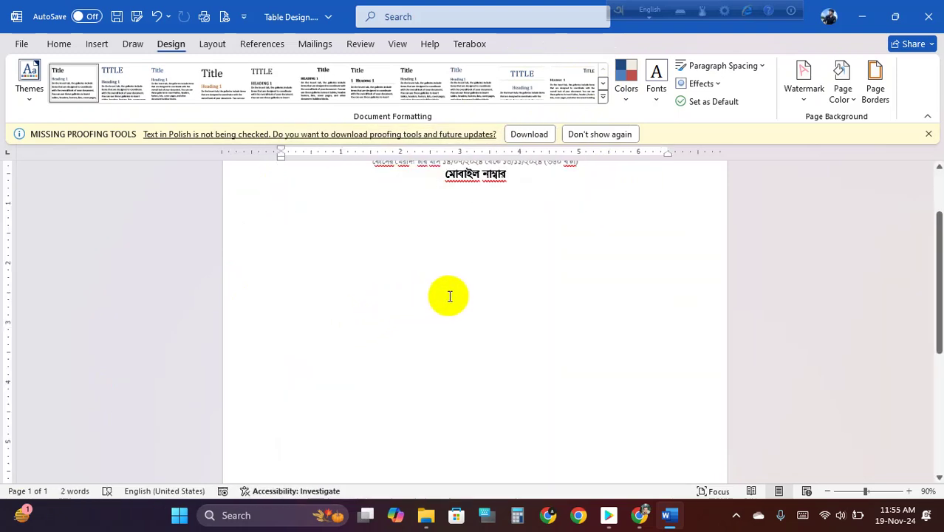
pyautogui.scroll(3, 451, 295)
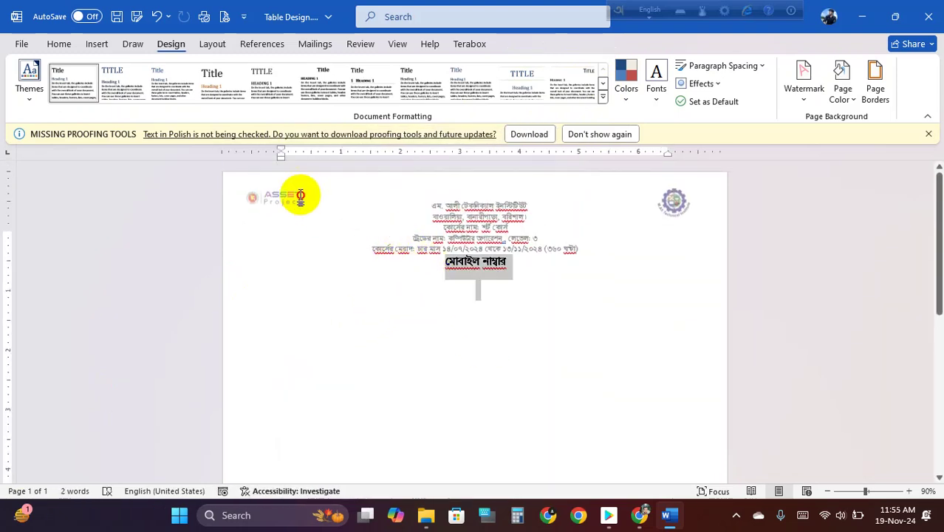
pyautogui.hotkey('ctrl', 'z')
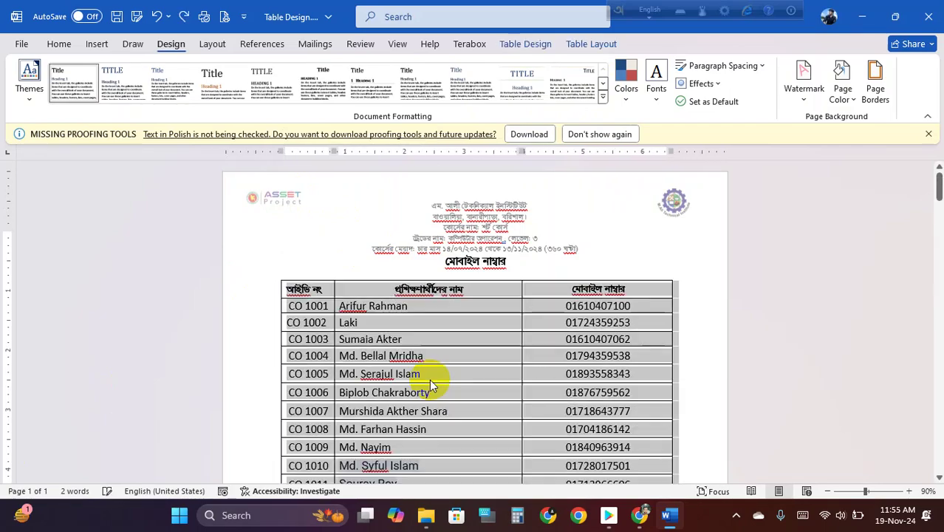
pyautogui.hotkey('ctrl', 's')
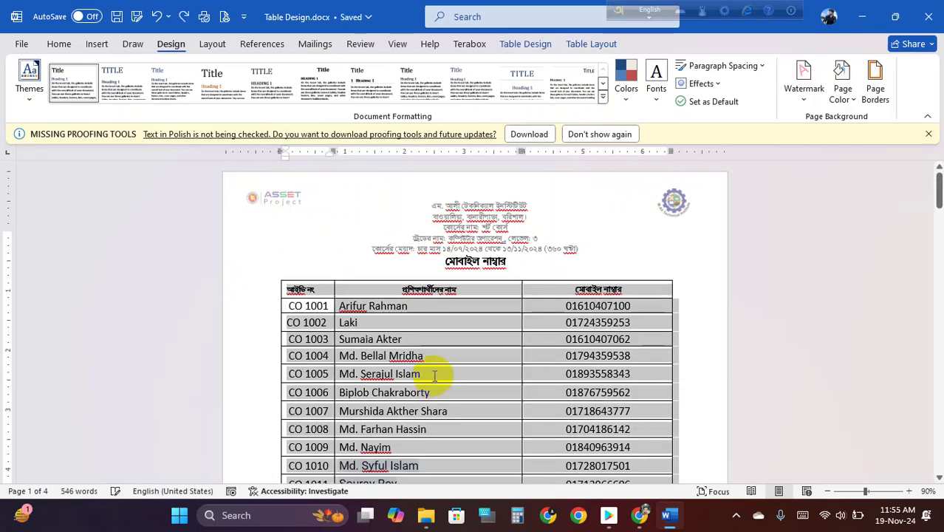
pyautogui.scroll(-4, 436, 375)
pyautogui.click(928, 16)
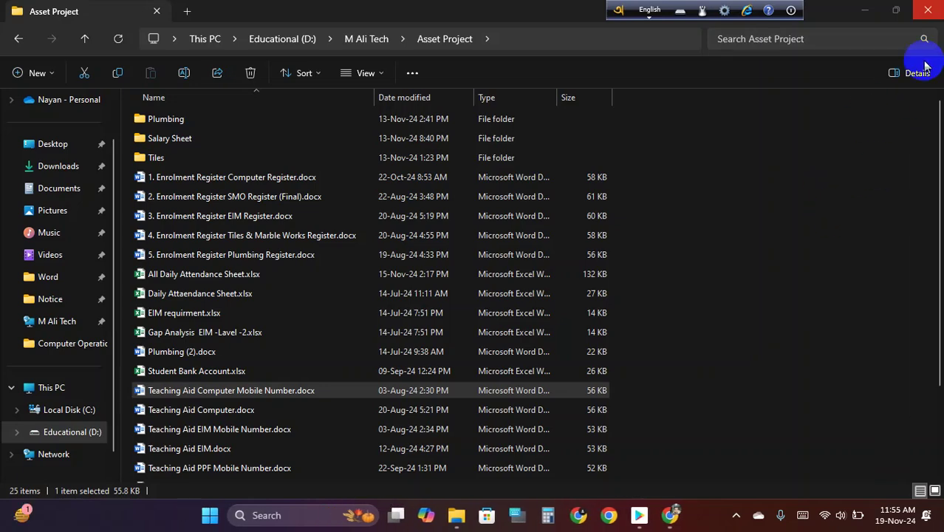
# - Close the Asset Project folder window and refresh the desktop
pyautogui.click(928, 10)
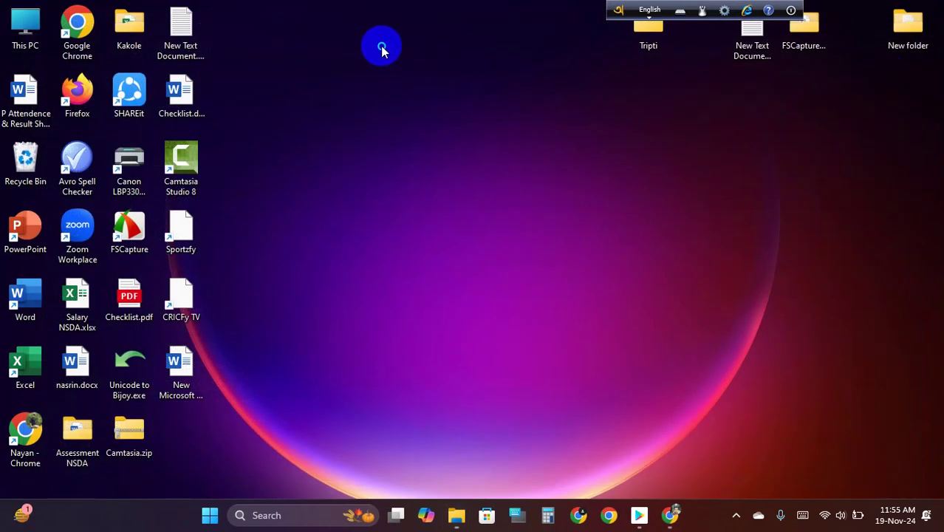
pyautogui.rightClick(381, 46)
pyautogui.click(455, 105)
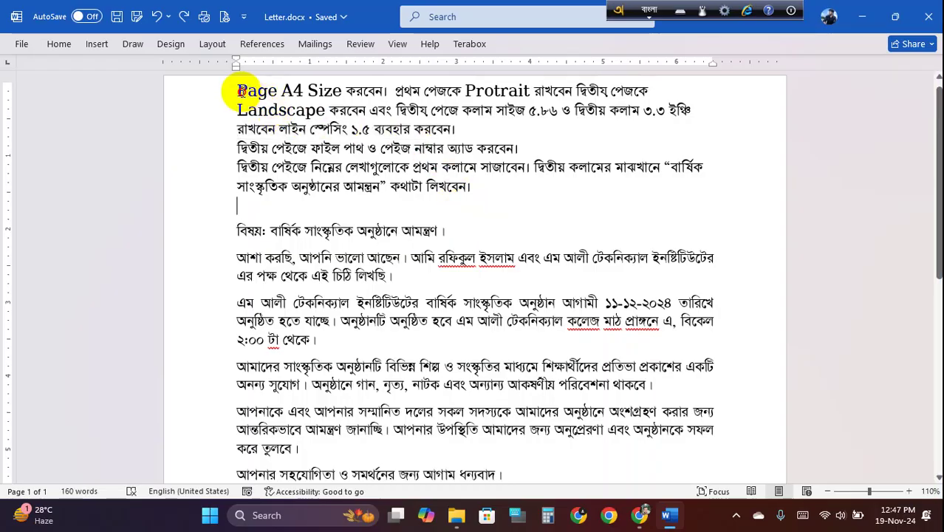
# - Reread the task instructions in Letter.docx, then create a new blank document
pyautogui.moveTo(237, 90); pyautogui.dragTo(468, 186)
pyautogui.click(435, 149)
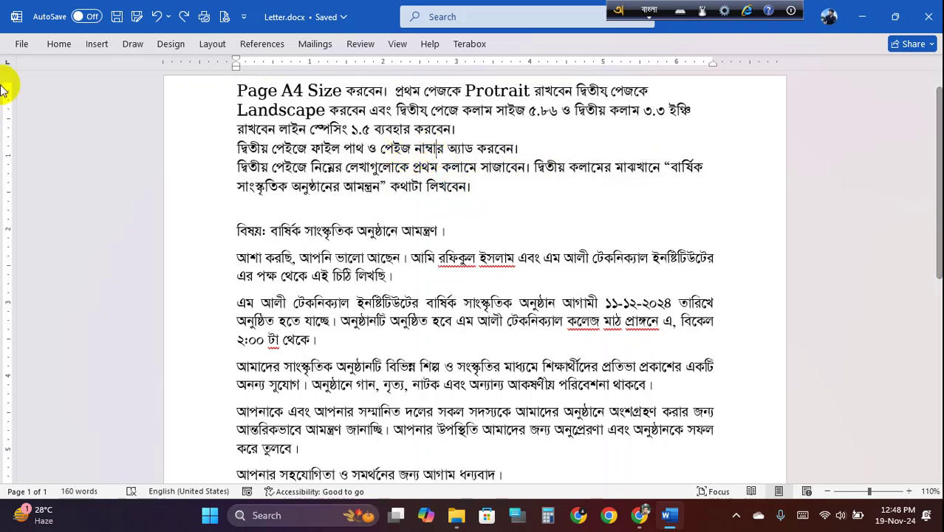
pyautogui.click(22, 43)
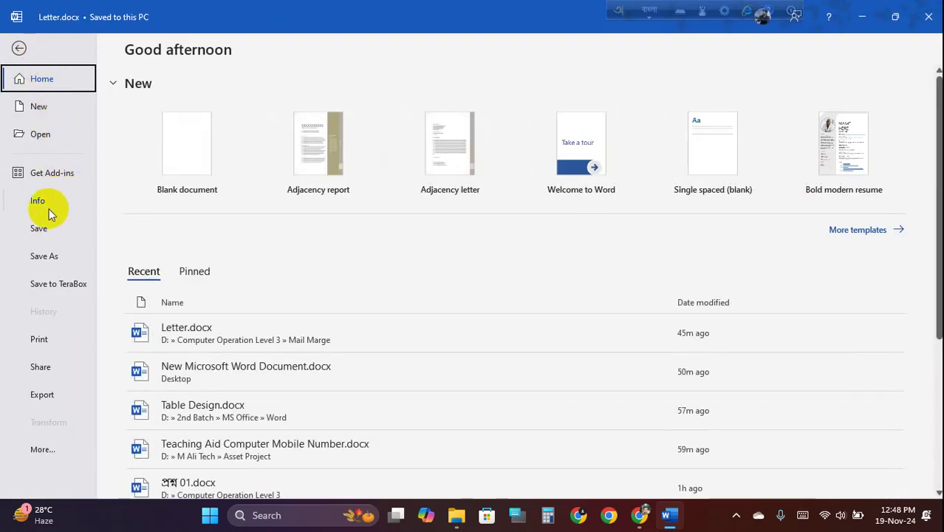
pyautogui.click(56, 108)
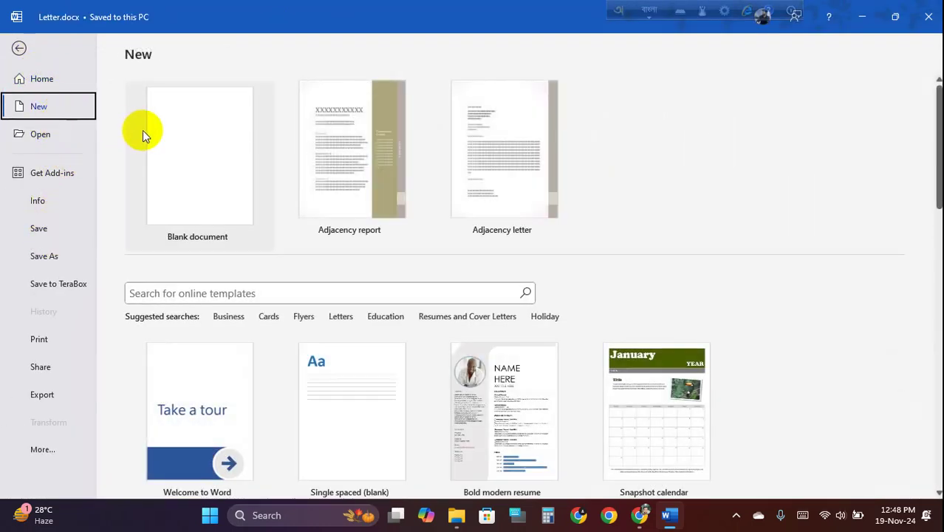
pyautogui.click(143, 130)
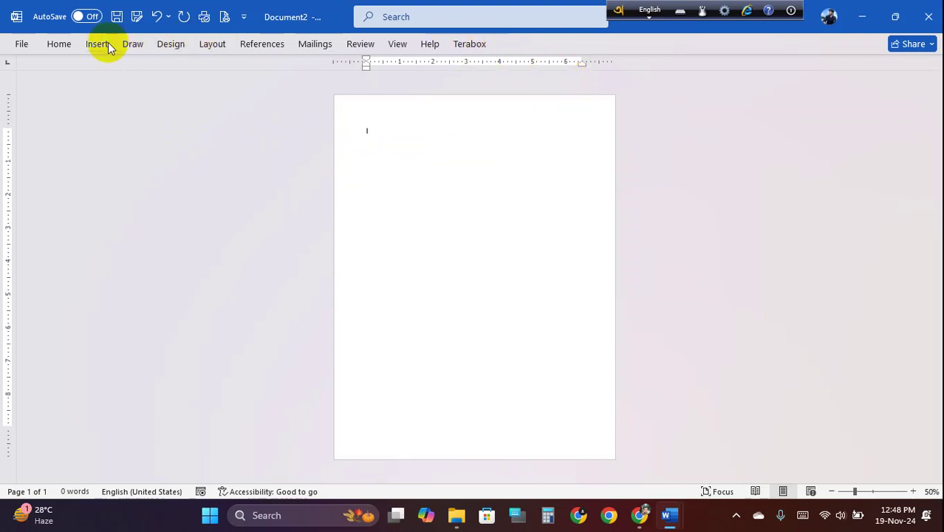
# - Set the new document's paper size to A4 and pin the Layout ribbon
pyautogui.click(175, 44)
pyautogui.click(209, 43)
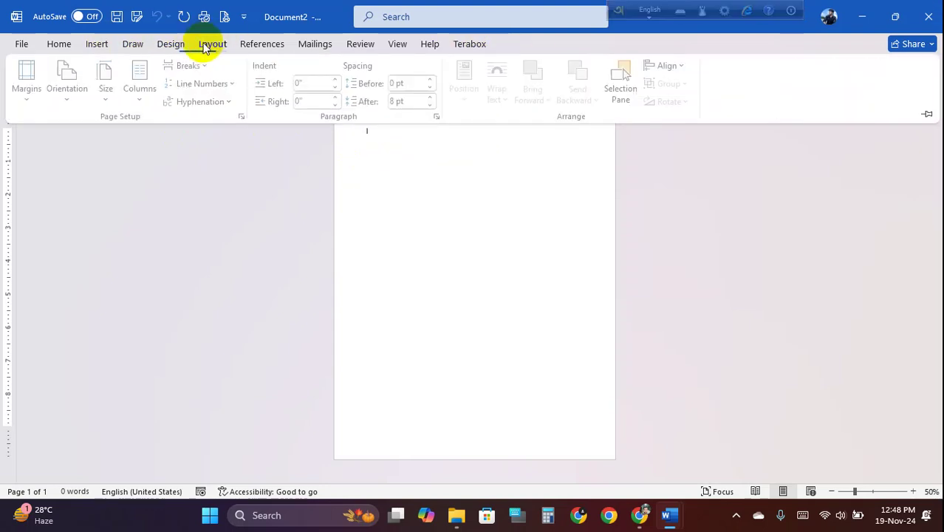
pyautogui.click(148, 98)
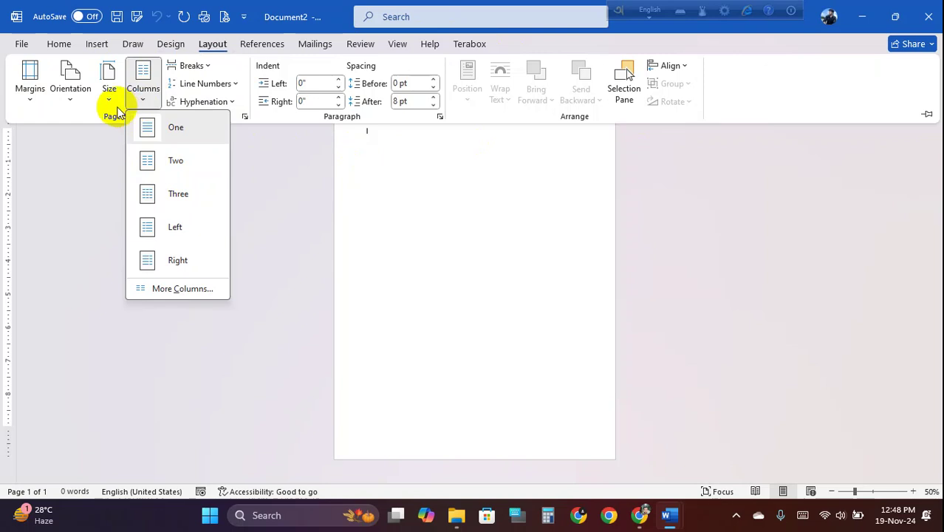
pyautogui.click(108, 82)
pyautogui.click(172, 295)
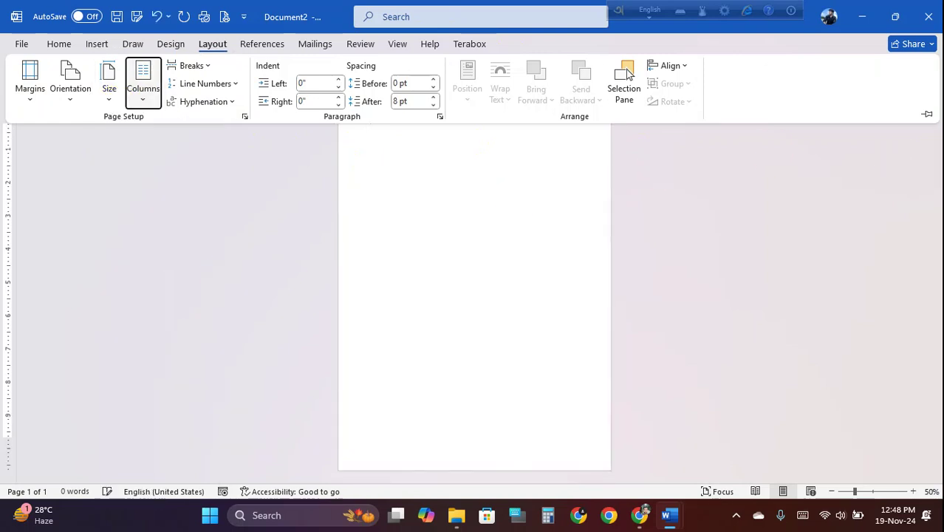
pyautogui.click(928, 115)
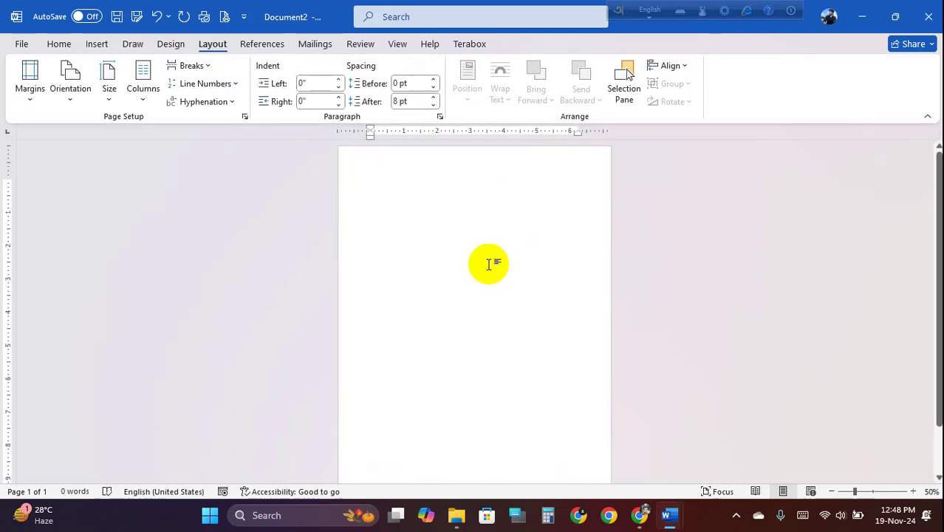
# - Insert a Next Page section break and make page 2 landscape, leaving page 1 portrait
pyautogui.click(211, 66)
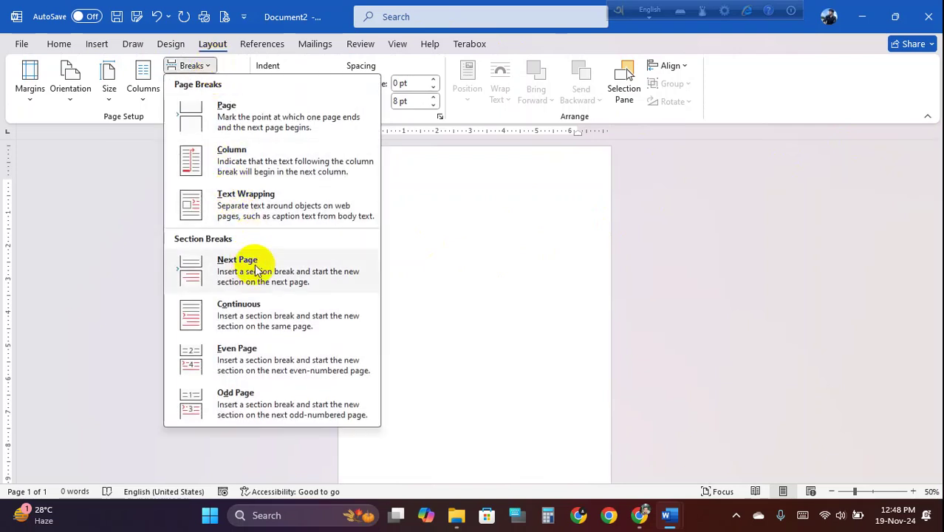
pyautogui.click(256, 264)
pyautogui.scroll(-1, 493, 242)
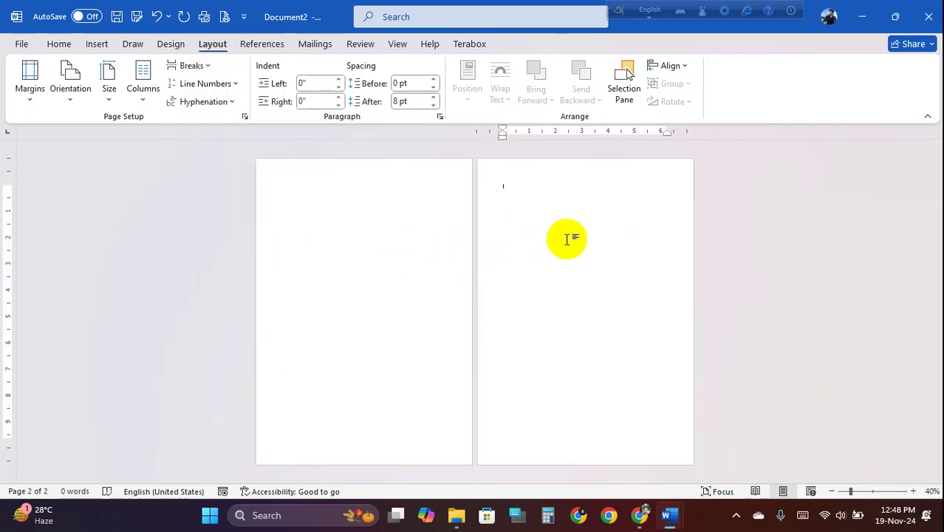
pyautogui.click(375, 218)
pyautogui.click(527, 200)
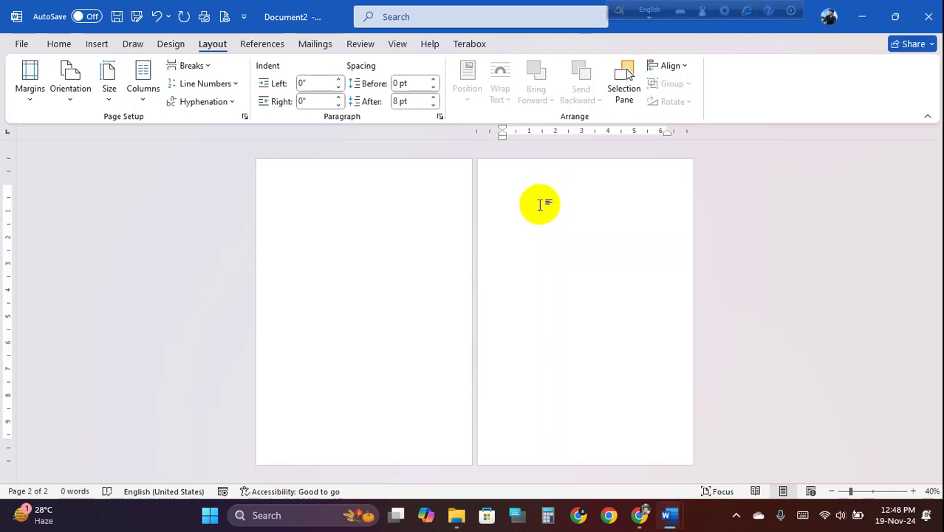
pyautogui.click(71, 96)
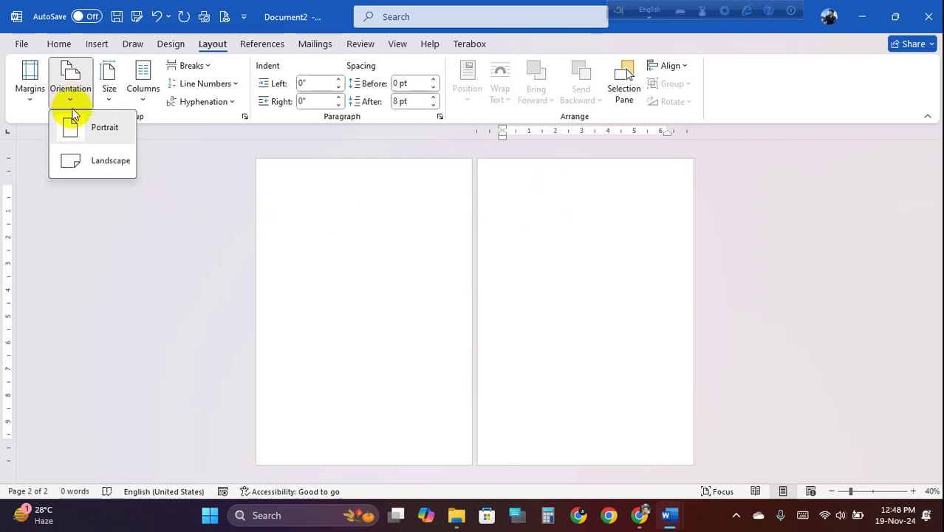
pyautogui.click(99, 162)
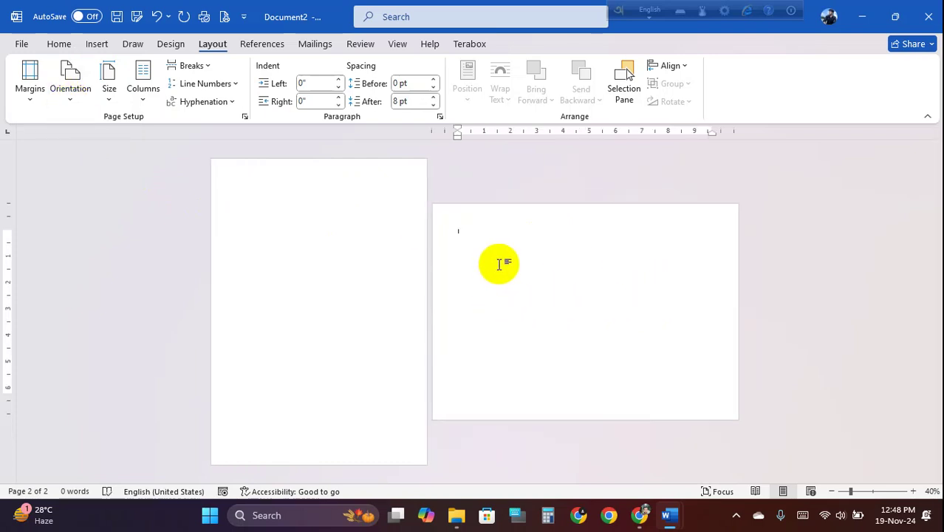
pyautogui.moveTo(669, 515)
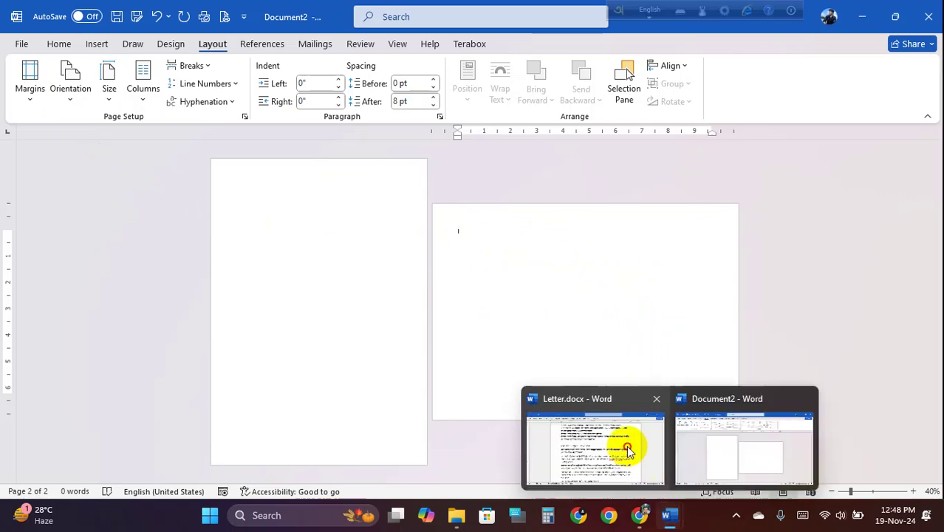
pyautogui.click(627, 446)
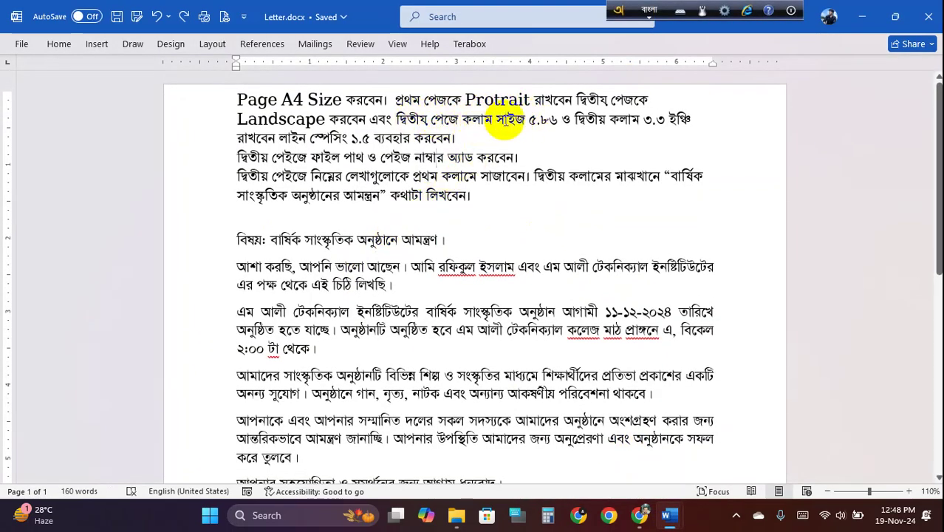
pyautogui.moveTo(462, 120); pyautogui.dragTo(687, 122)
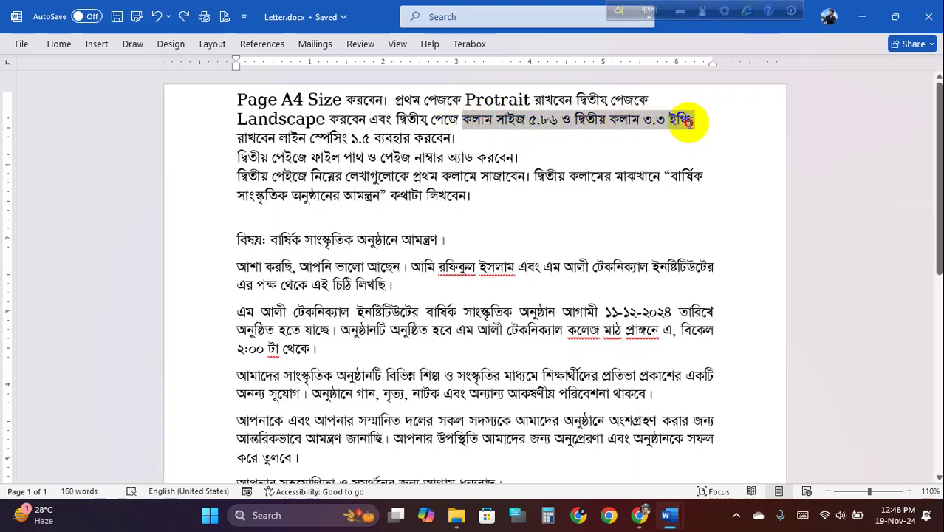
pyautogui.moveTo(688, 122)
pyautogui.mouseDown()
pyautogui.moveTo(458, 119)
pyautogui.moveTo(685, 119)
pyautogui.mouseUp()
pyautogui.click(548, 124)
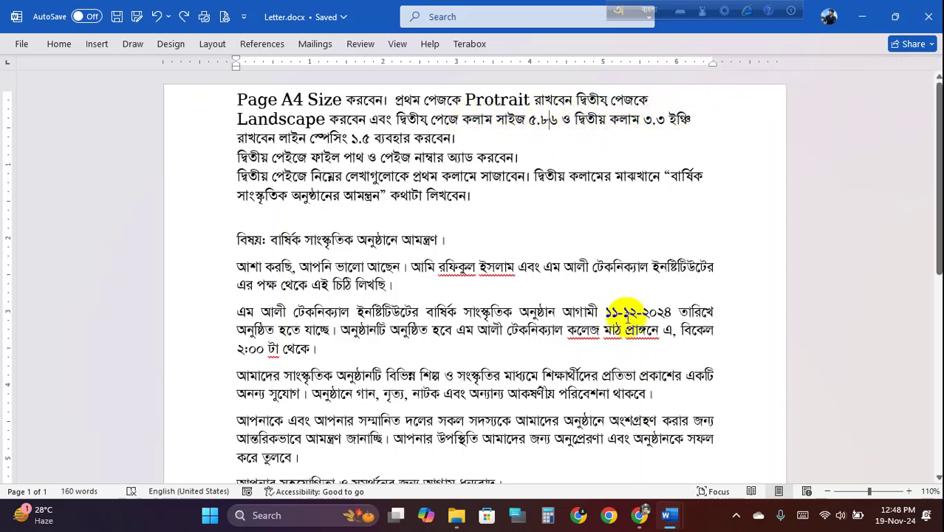
pyautogui.moveTo(670, 515)
pyautogui.click(712, 464)
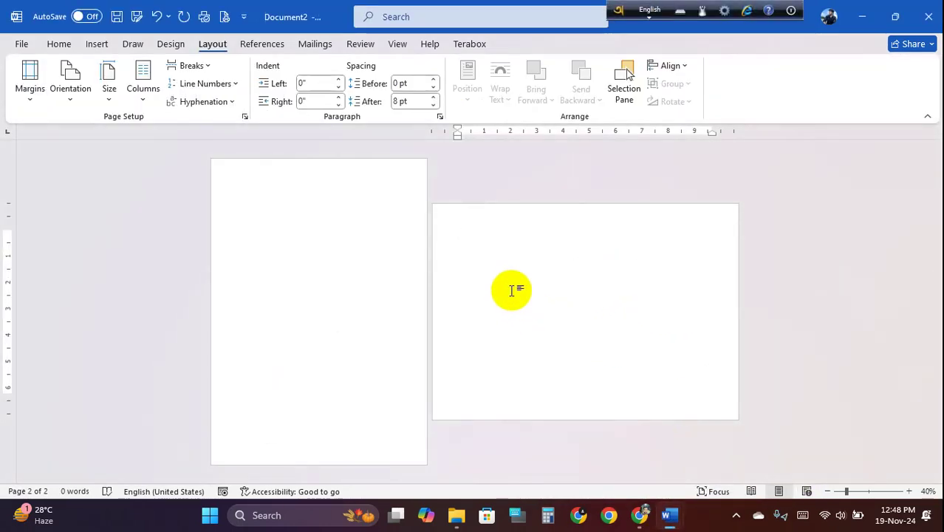
# - In More Columns for page 2, set 2 equal columns, 4.6" wide with 0.5" spacing
pyautogui.click(144, 96)
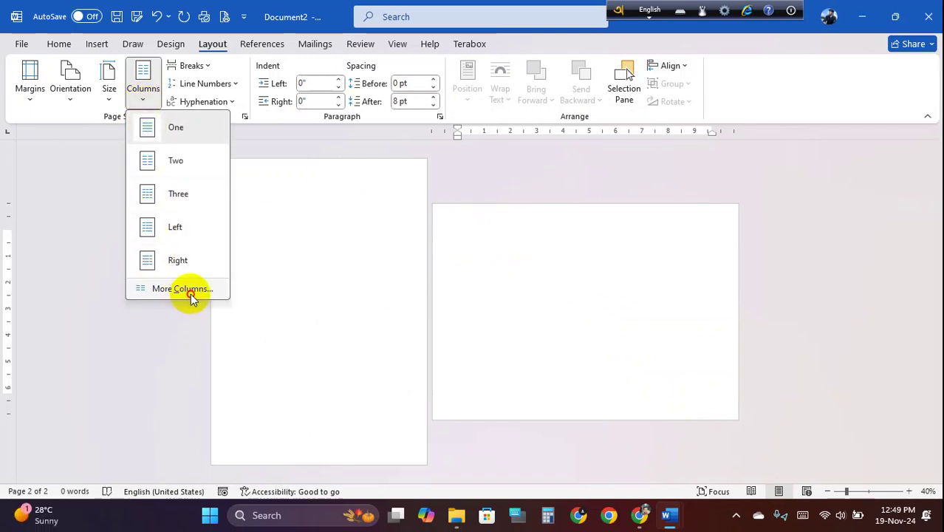
pyautogui.click(189, 290)
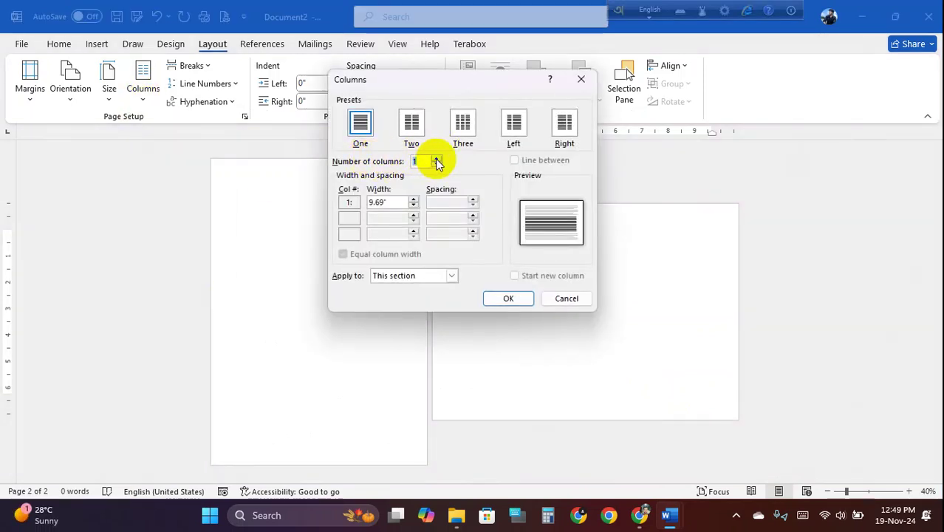
pyautogui.click(436, 159)
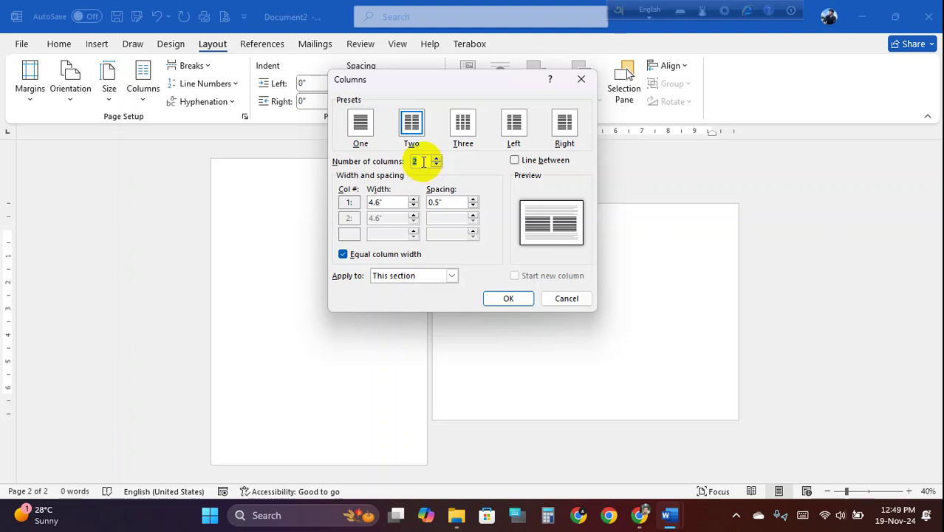
pyautogui.click(436, 159)
pyautogui.click(436, 158)
pyautogui.click(435, 158)
pyautogui.click(436, 158)
pyautogui.click(437, 158)
pyautogui.click(437, 158)
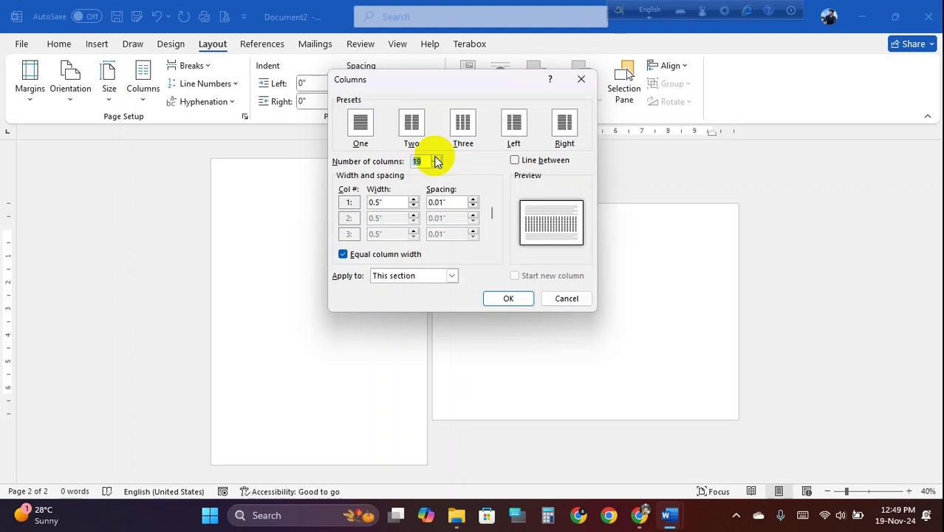
pyautogui.click(436, 165)
pyautogui.click(437, 165)
pyautogui.click(436, 165)
pyautogui.click(437, 166)
pyautogui.click(437, 165)
pyautogui.click(436, 166)
pyautogui.click(436, 165)
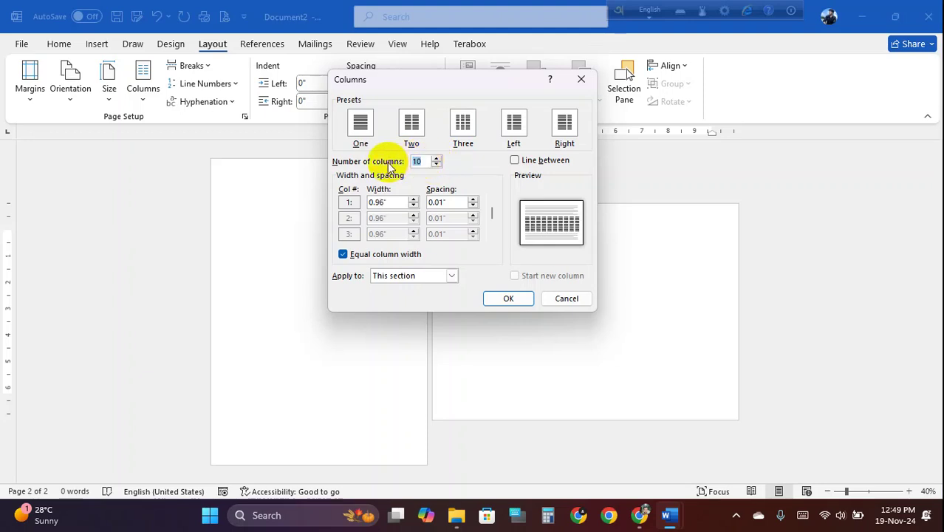
pyautogui.write('2')
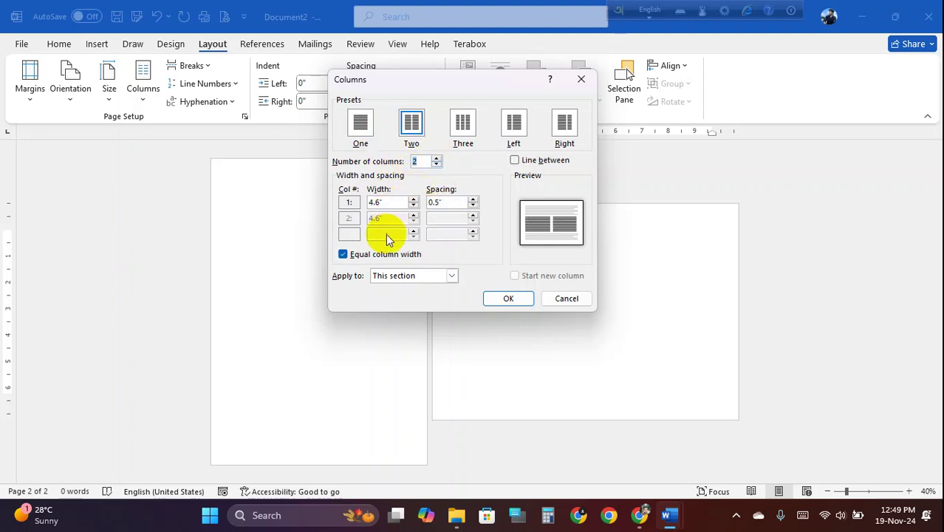
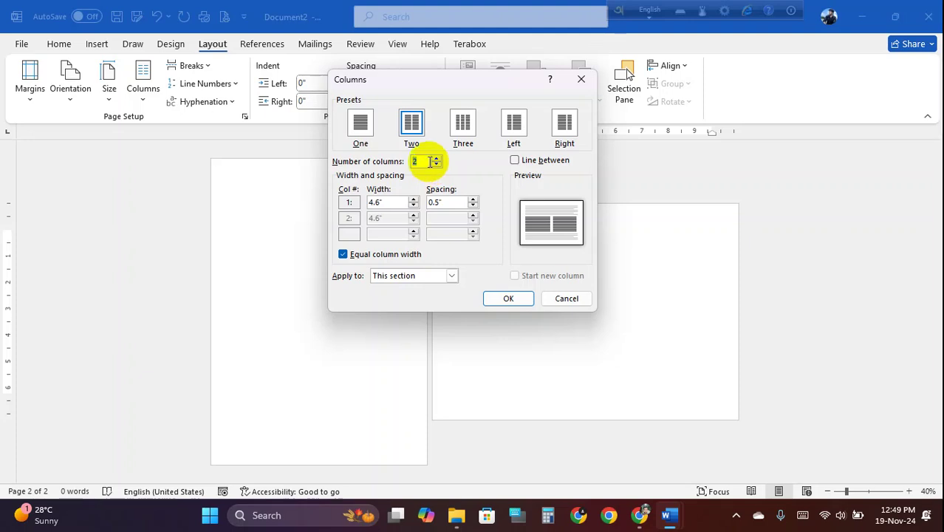
# - Turn off equal column width and set column 1 to 5.86" wide, leaving column 2 at 3.3"
pyautogui.click(343, 254)
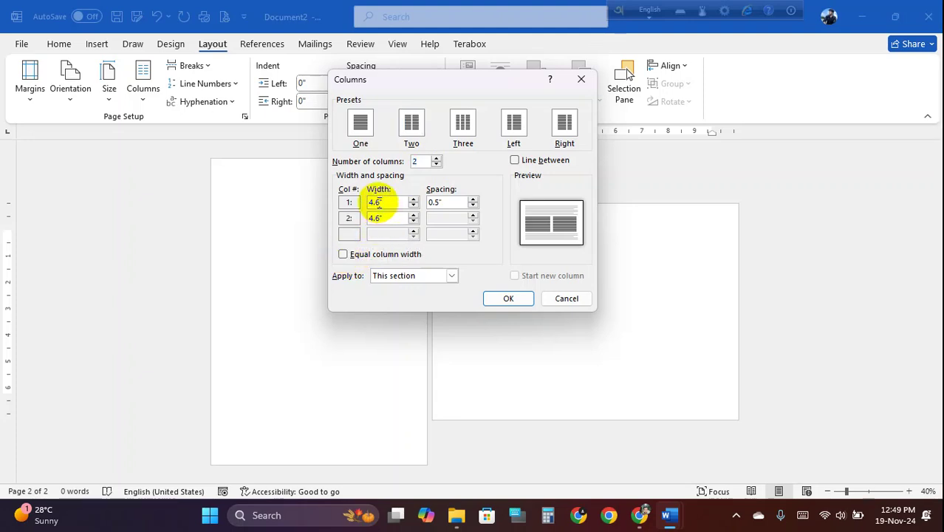
pyautogui.press('BackSpace')
pyautogui.press('BackSpace')
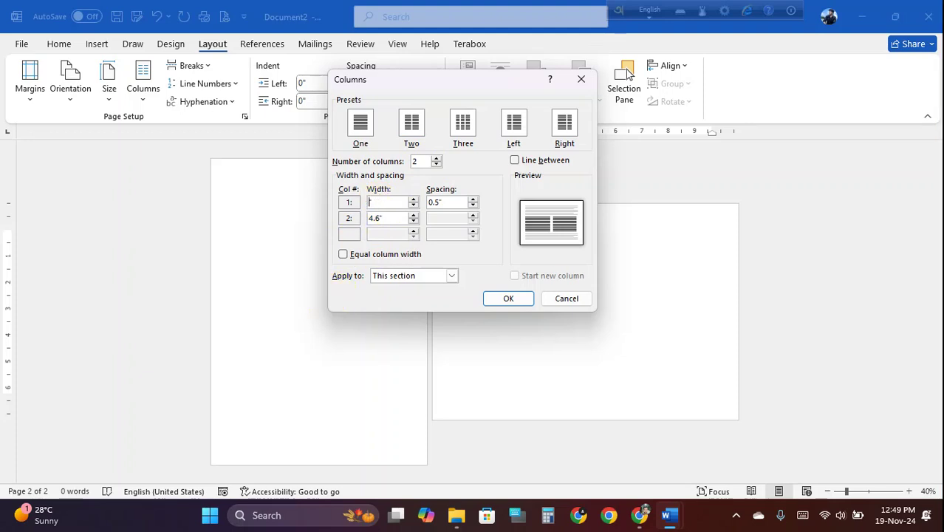
pyautogui.write('5.86')
pyautogui.click(378, 218)
# - Check the 0.53" column spacing and start a screen capture of the Columns dialog
pyautogui.click(448, 201)
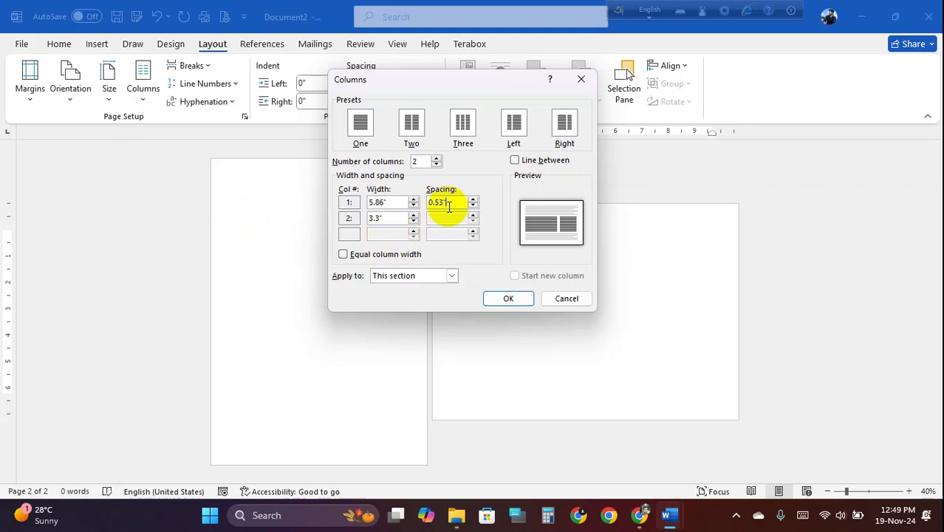
pyautogui.press('Print')
pyautogui.moveTo(1, 1)
pyautogui.mouseDown()
pyautogui.moveTo(836, 399)
pyautogui.moveTo(879, 441)
pyautogui.mouseUp()
# - Mark the column preview and spacing value on the capture with red outlines, a line and an arrow
pyautogui.click(891, 362)
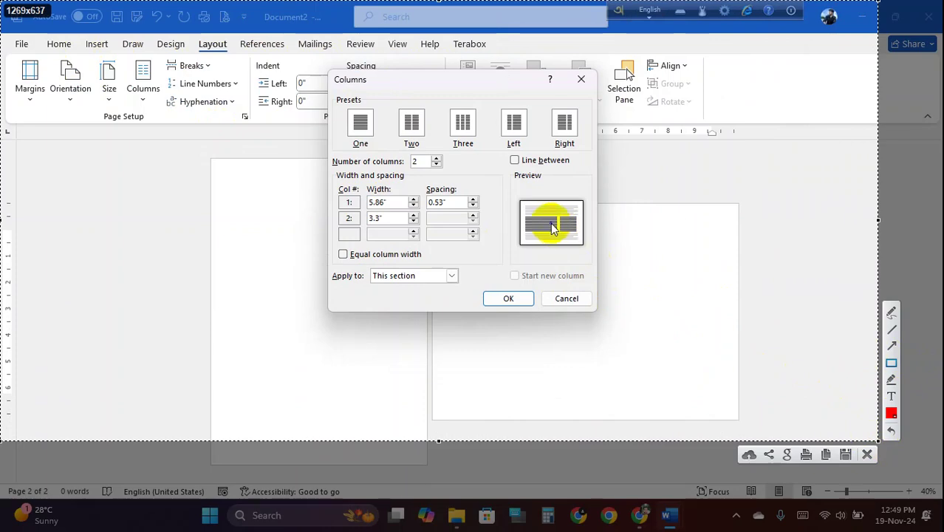
pyautogui.moveTo(519, 200); pyautogui.dragTo(582, 244)
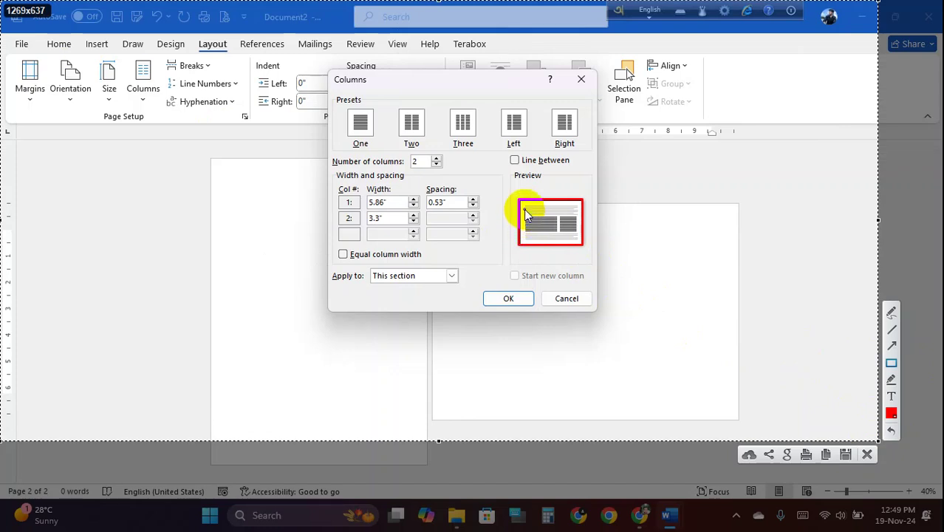
pyautogui.moveTo(526, 211)
pyautogui.mouseDown()
pyautogui.moveTo(548, 235)
pyautogui.moveTo(578, 237)
pyautogui.mouseUp()
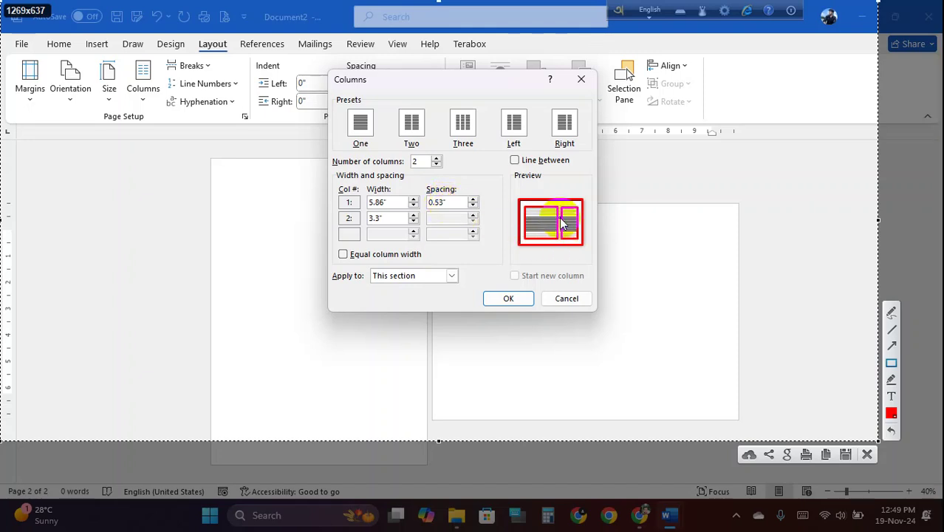
pyautogui.moveTo(557, 267); pyautogui.dragTo(563, 298)
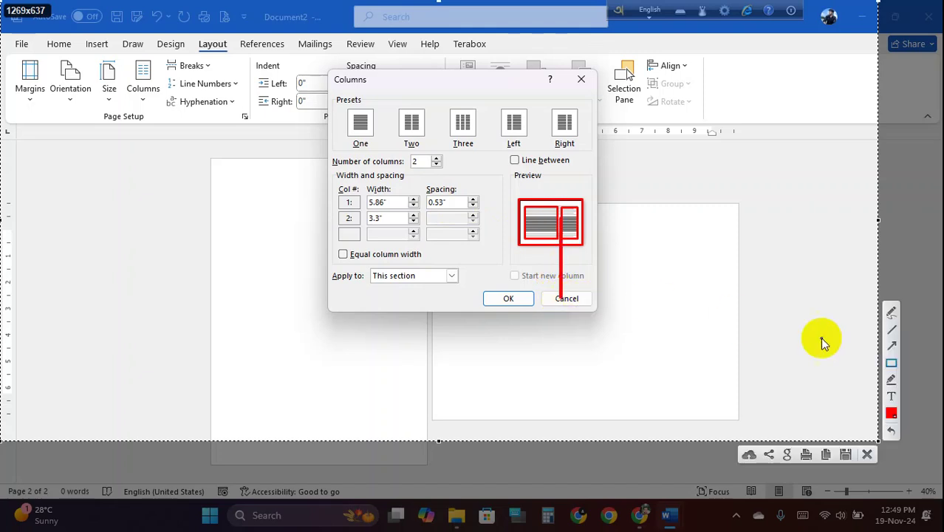
pyautogui.click(893, 346)
pyautogui.moveTo(446, 202); pyautogui.dragTo(559, 213)
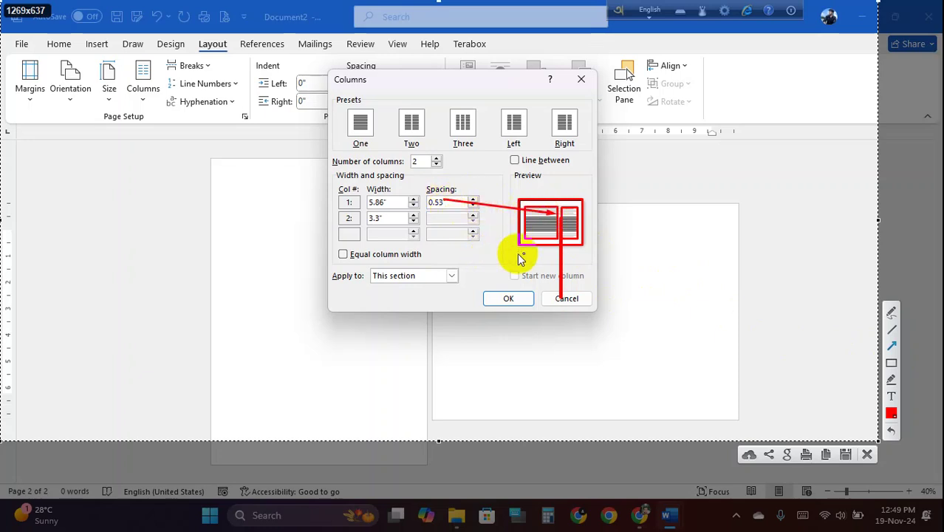
# - Close the annotation overlay and apply the unequal two-column layout with OK
pyautogui.click(867, 455)
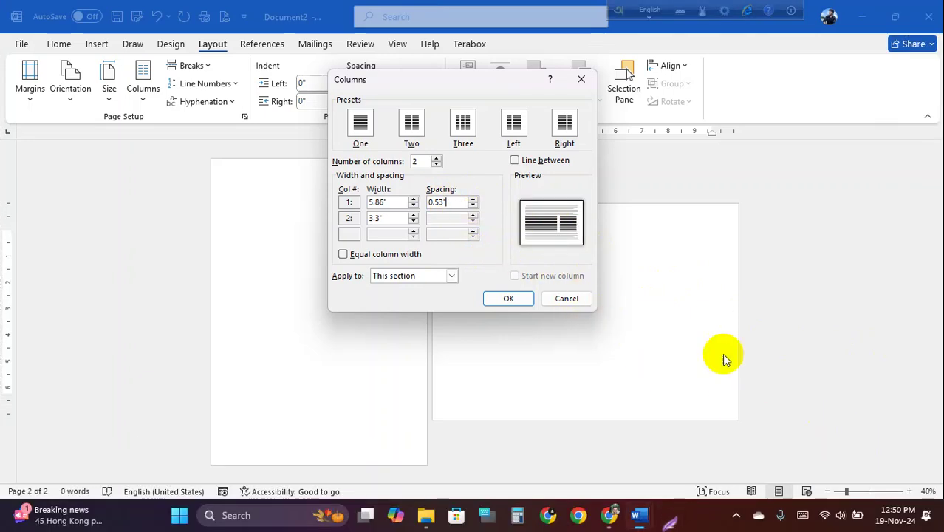
pyautogui.click(458, 204)
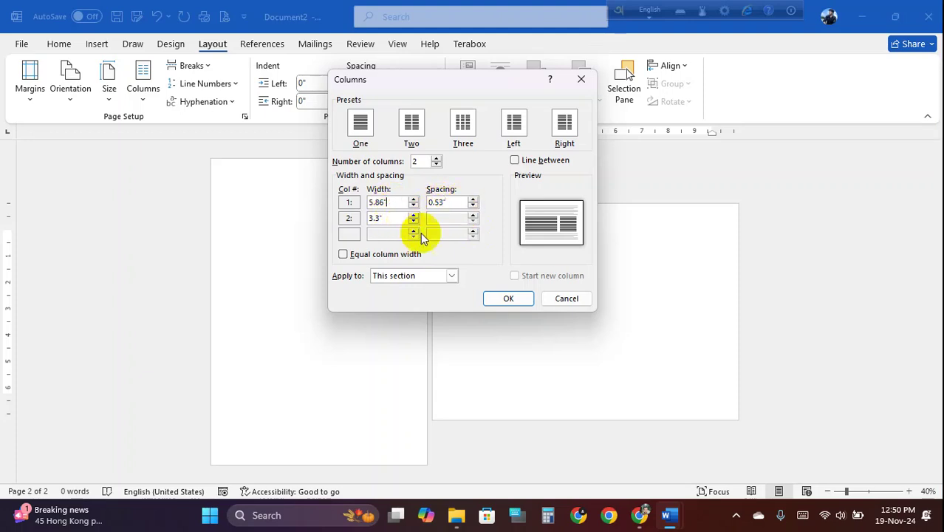
pyautogui.click(508, 299)
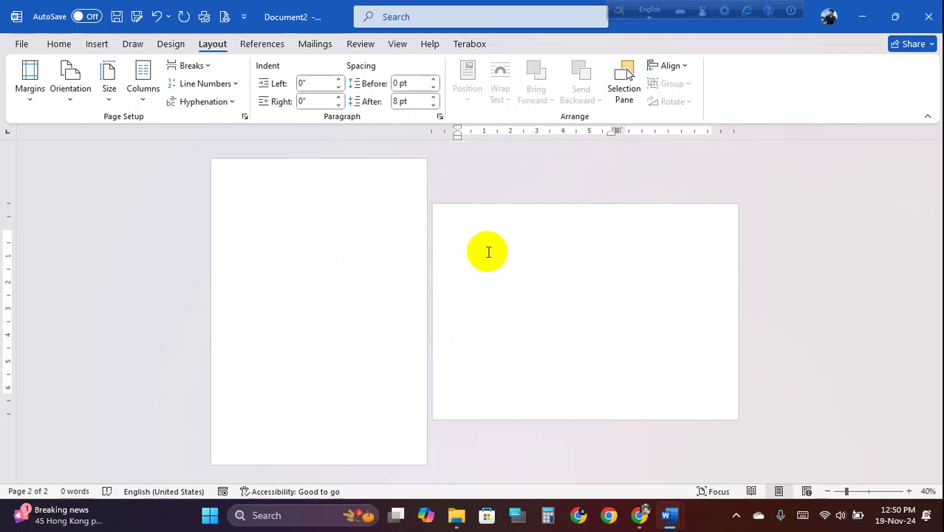
# - In Letter.docx, select the letter text from the subject line onward
pyautogui.moveTo(670, 513)
pyautogui.click(609, 452)
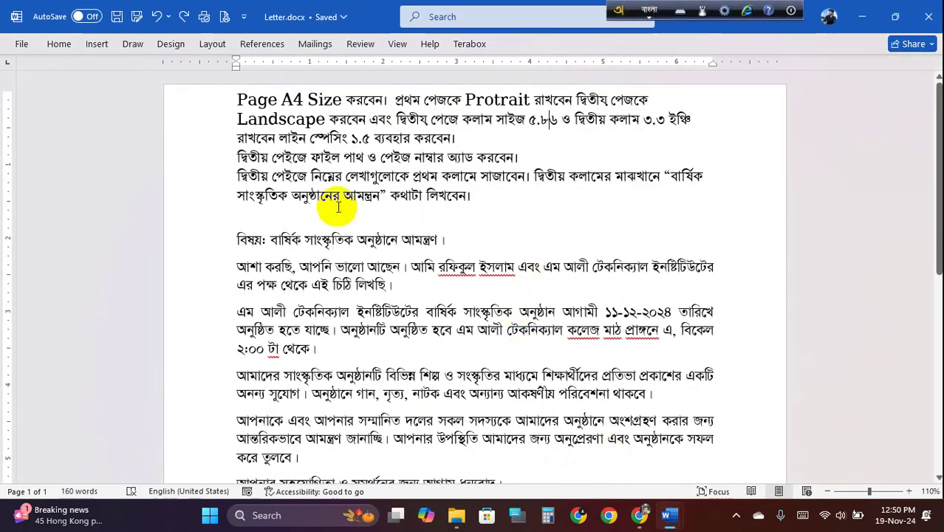
pyautogui.moveTo(237, 240); pyautogui.dragTo(412, 392)
pyautogui.moveTo(238, 204); pyautogui.dragTo(491, 450)
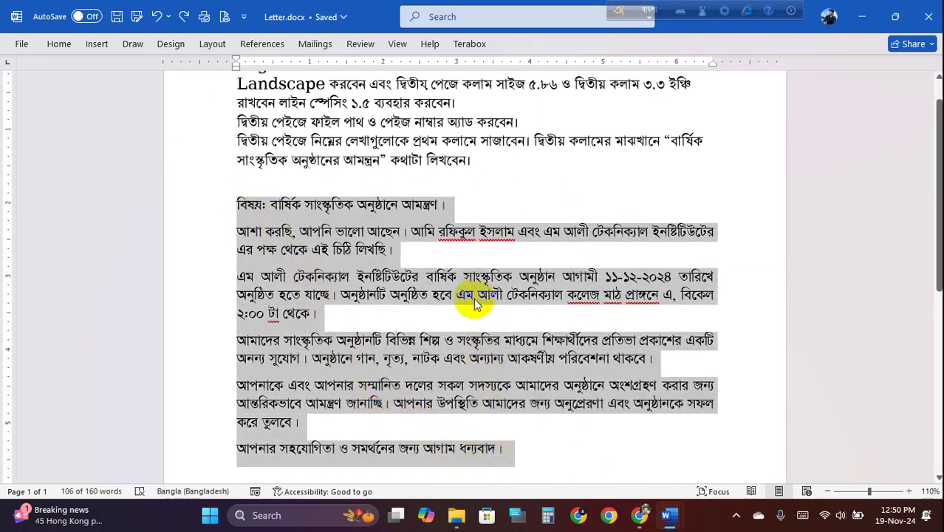
# - Paste the letter onto Document2's landscape second page and select all its text
pyautogui.moveTo(679, 523)
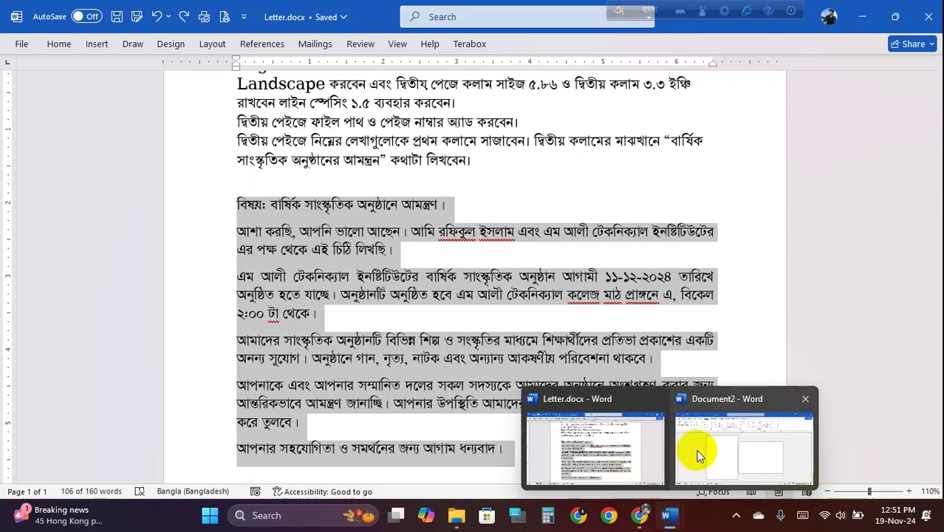
pyautogui.click(685, 447)
pyautogui.click(481, 262)
pyautogui.hotkey('ctrl', 'v')
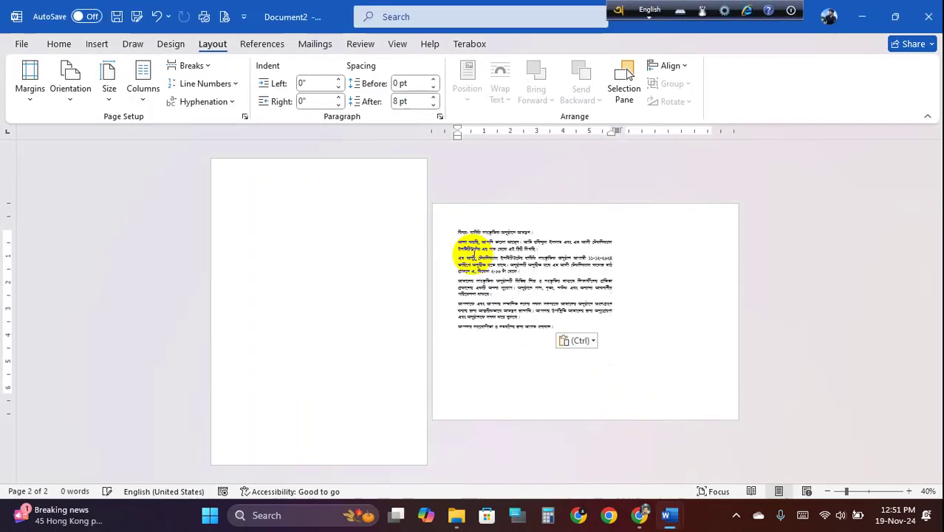
pyautogui.keyDown('ctrl'); pyautogui.scroll(4, 538, 319); pyautogui.keyUp('ctrl')
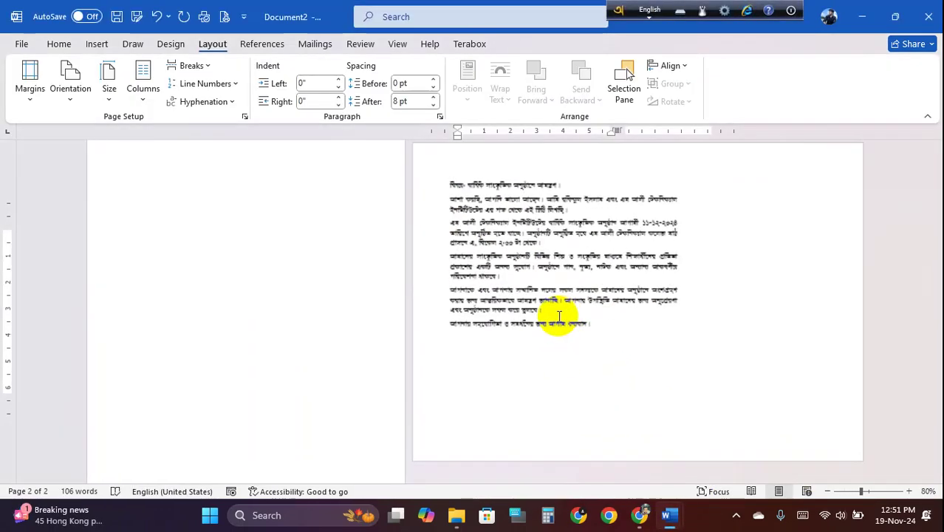
pyautogui.keyDown('ctrl'); pyautogui.scroll(-2, 443, 301); pyautogui.keyUp('ctrl')
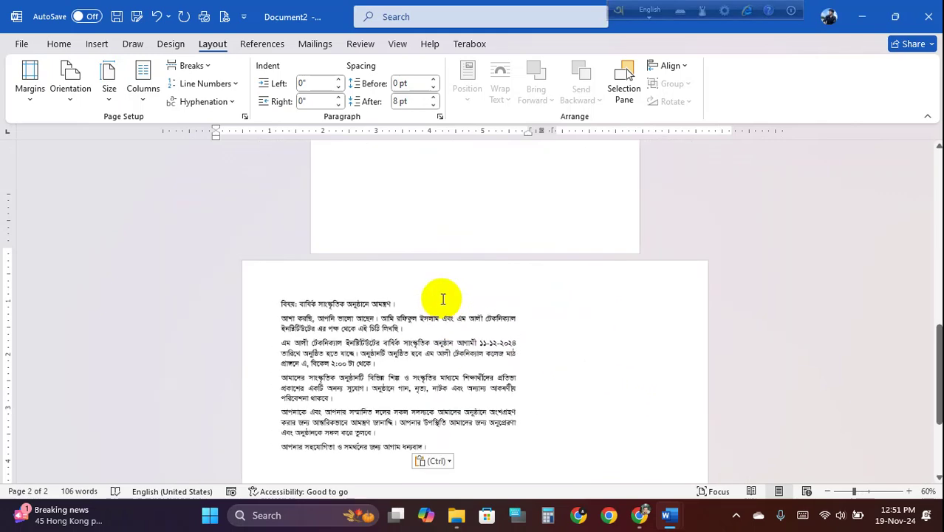
pyautogui.hotkey('ctrl', 'a')
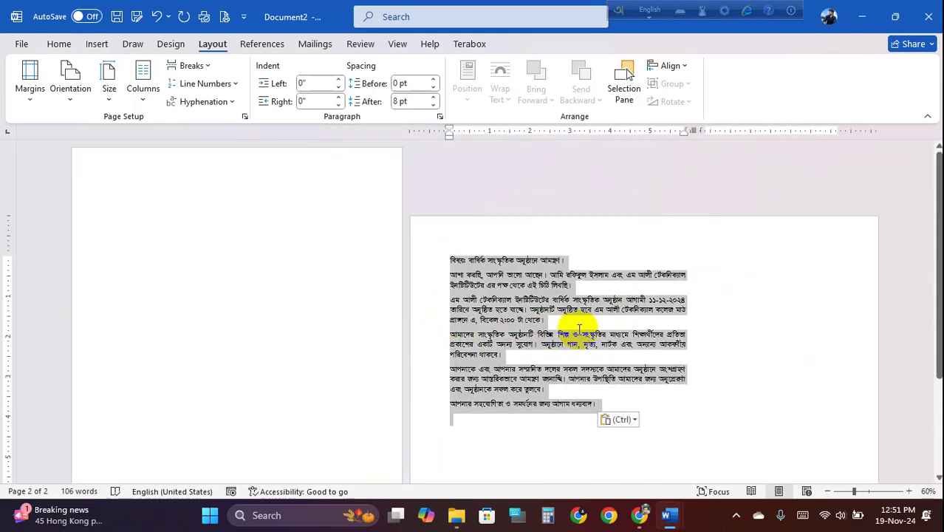
# - Grow the selected letter text to 22 pt, then shrink it back to 20 pt
pyautogui.click(58, 43)
pyautogui.click(199, 71)
pyautogui.click(199, 72)
pyautogui.click(198, 72)
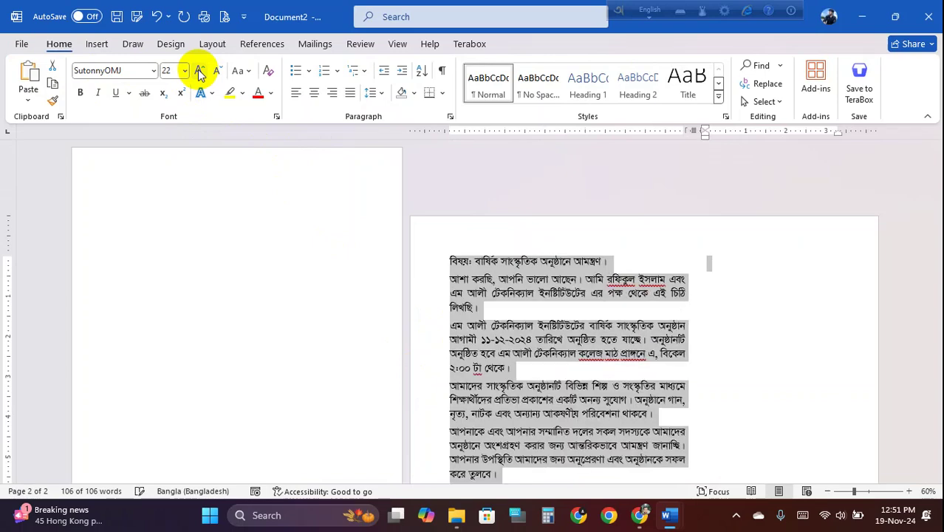
pyautogui.click(219, 74)
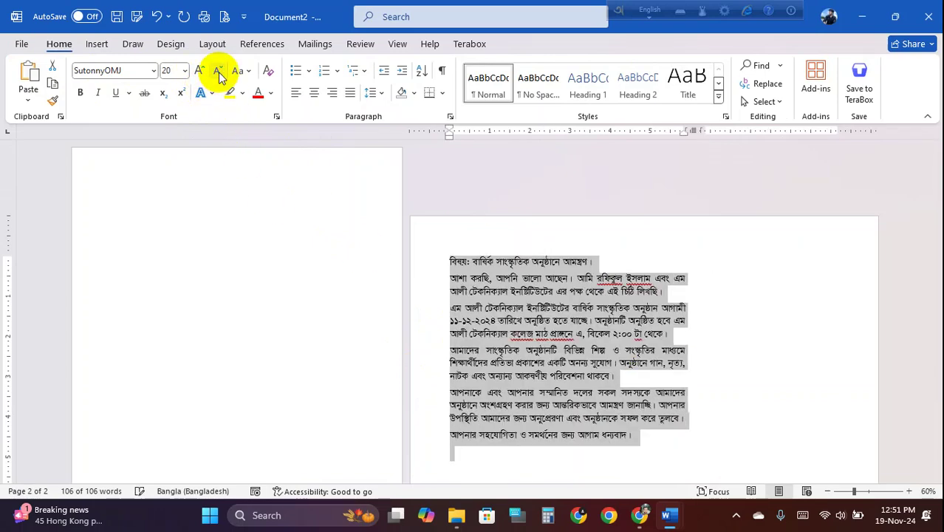
pyautogui.click(559, 333)
# - Check the letter's line endings in the wide column and place the caret on the empty last line
pyautogui.scroll(-2, 565, 336)
pyautogui.scroll(2, 565, 336)
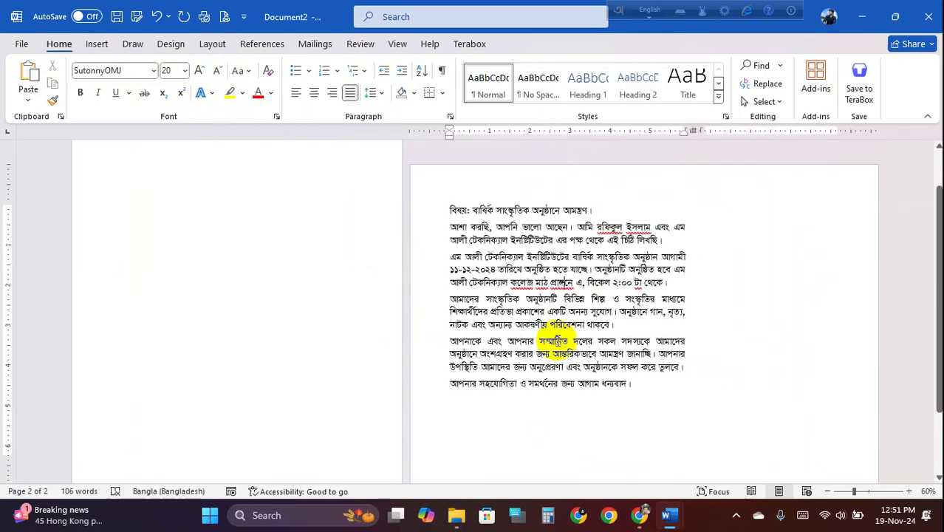
pyautogui.click(773, 204)
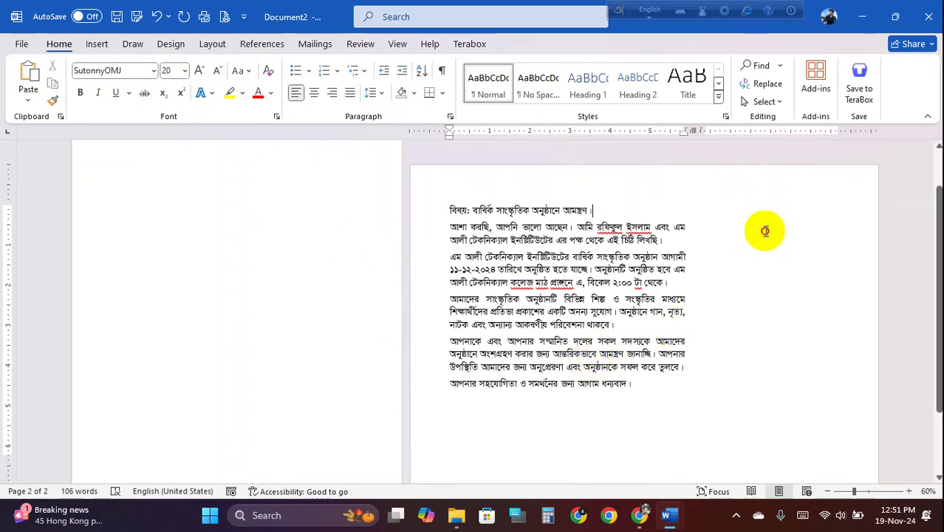
pyautogui.doubleClick(765, 231)
pyautogui.doubleClick(764, 238)
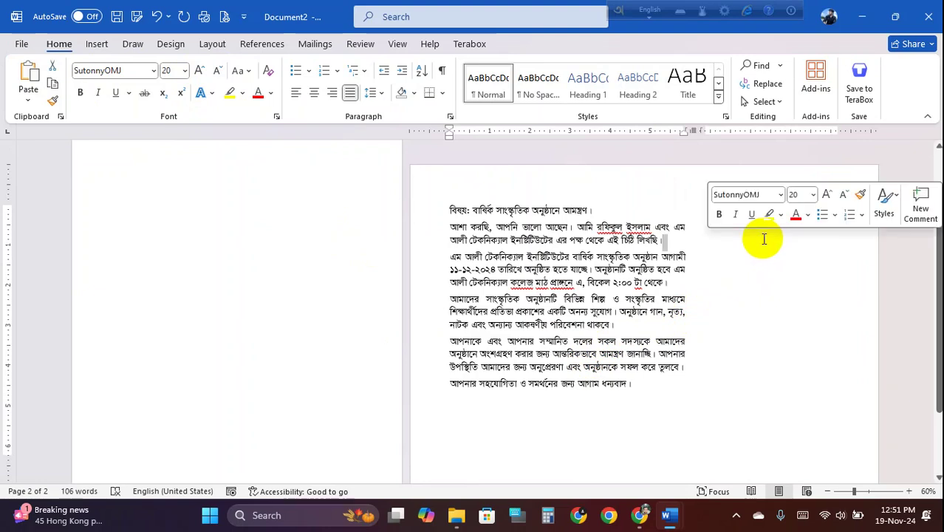
pyautogui.click(768, 271)
pyautogui.click(773, 299)
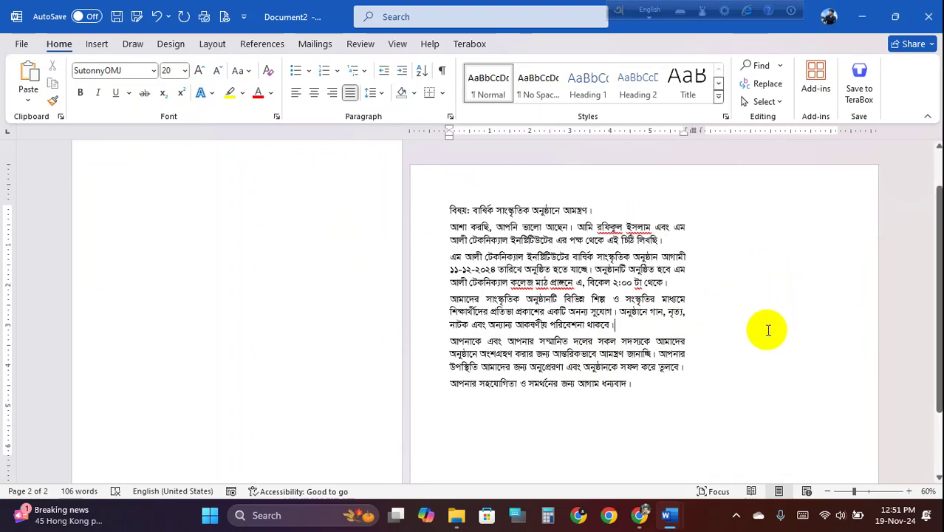
pyautogui.doubleClick(800, 219)
pyautogui.click(790, 281)
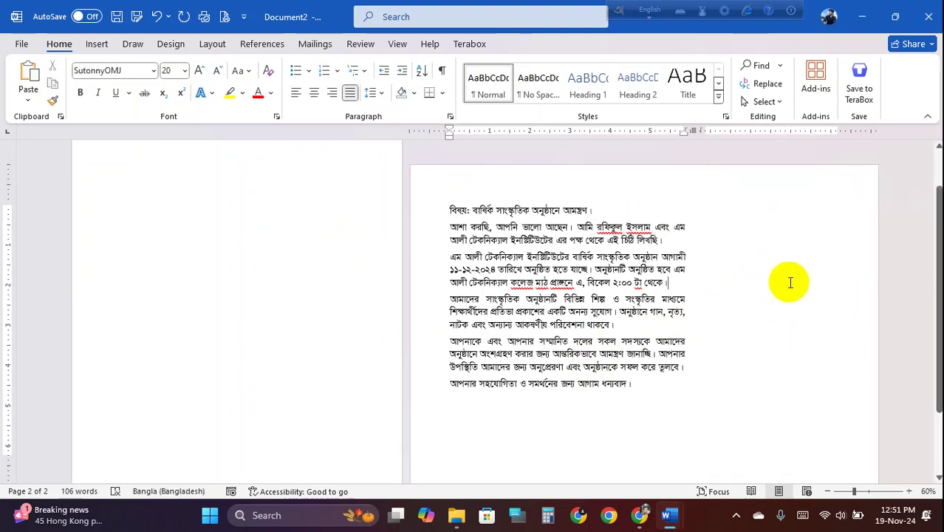
pyautogui.click(512, 416)
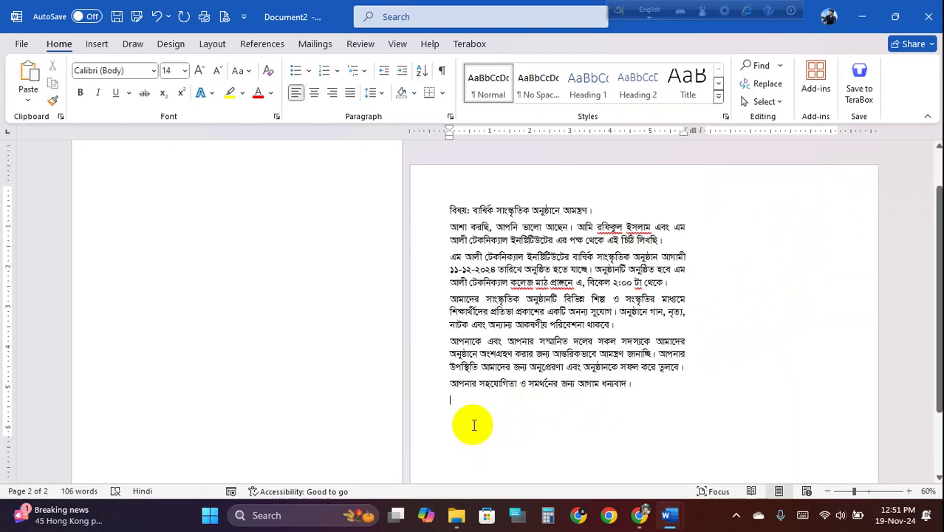
pyautogui.scroll(-2, 473, 425)
# - In Letter.docx, select the heading phrase বার্ষিক সাংস্কৃতিক অনুষ্ঠানের আমন্ত্রণ
pyautogui.moveTo(670, 515)
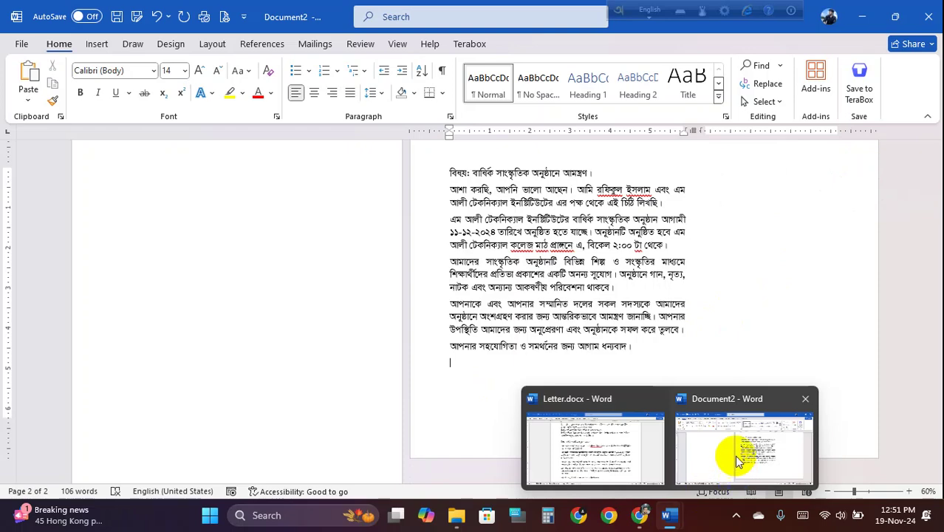
pyautogui.click(632, 443)
pyautogui.click(560, 145)
pyautogui.moveTo(672, 139); pyautogui.dragTo(375, 163)
pyautogui.hotkey('ctrl', 'c')
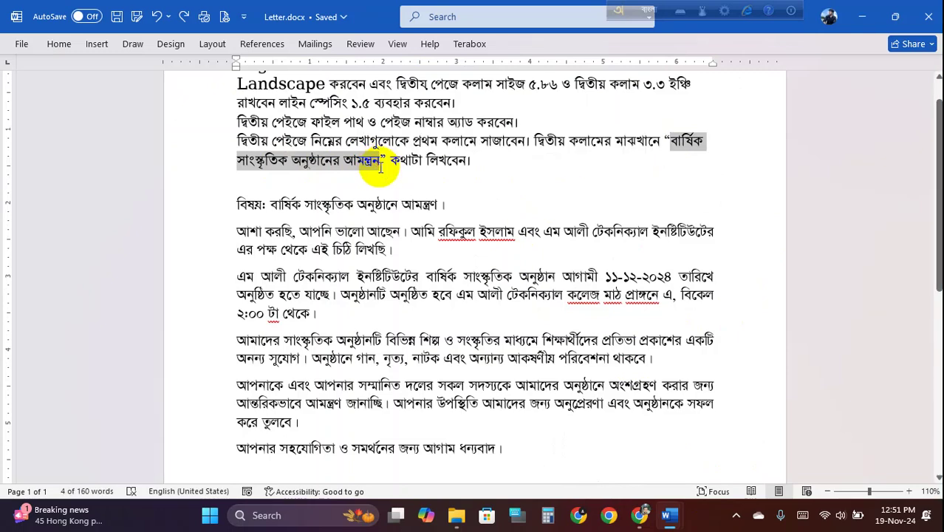
pyautogui.click(357, 249)
# - Paste the heading below the letter in Document2, push it down, then undo the misplaced move
pyautogui.moveTo(678, 507)
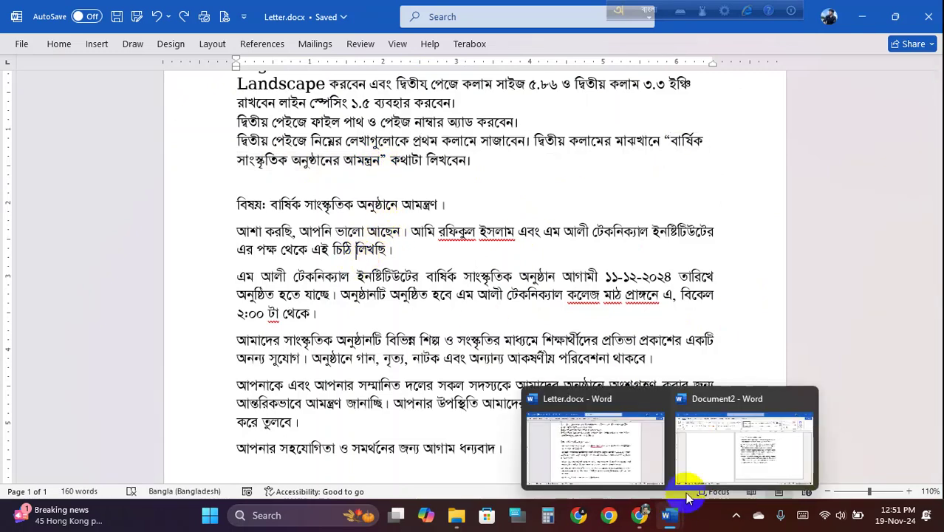
pyautogui.click(722, 454)
pyautogui.click(526, 253)
pyautogui.scroll(1, 537, 251)
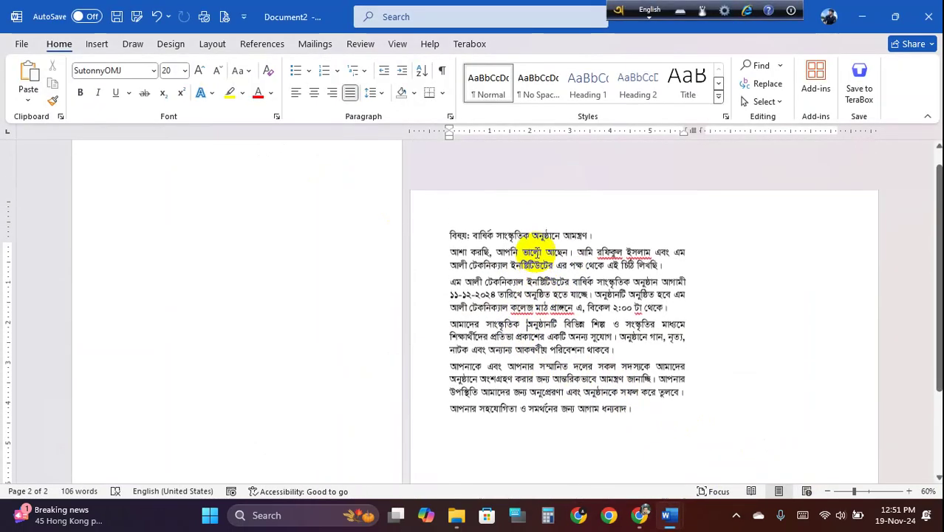
pyautogui.scroll(-1, 526, 281)
pyautogui.click(457, 386)
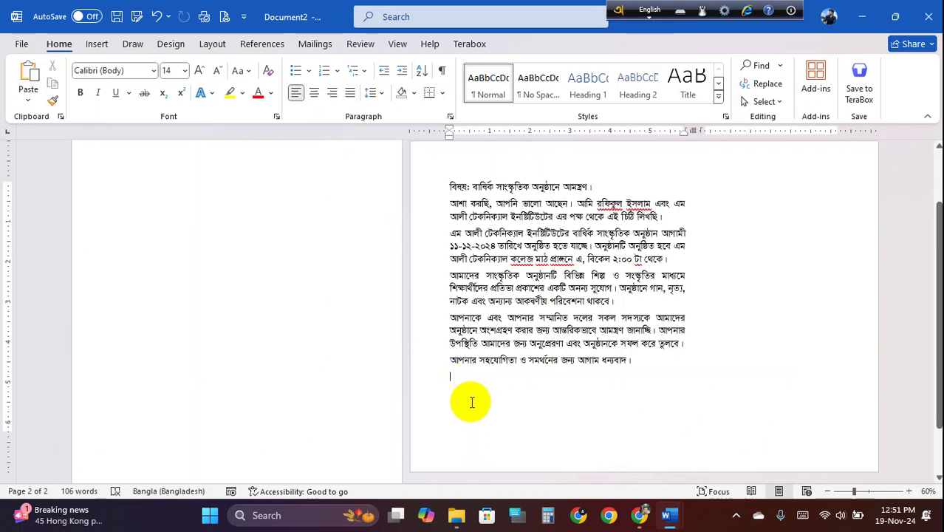
pyautogui.write('বার্ষিক সাংস্কৃতিক অনুষ্ঠানে আমন্ত্রণ')
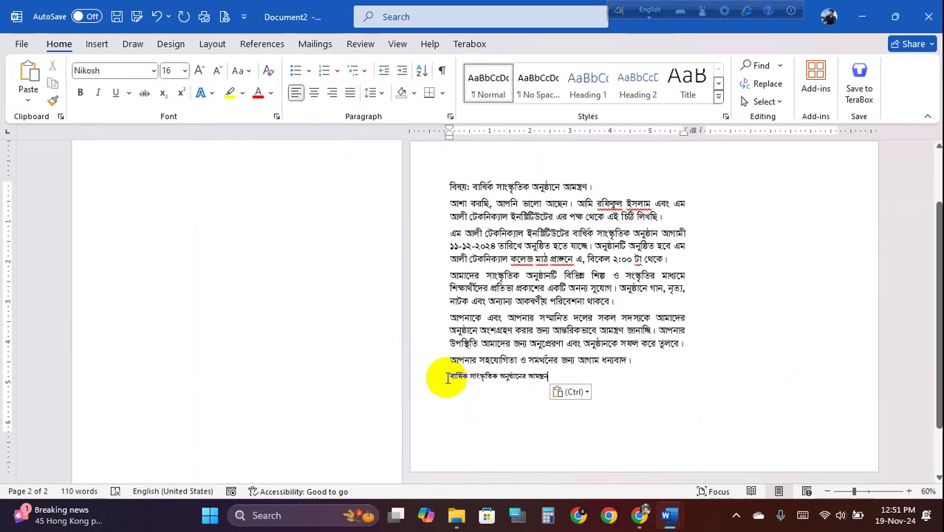
pyautogui.click(447, 378)
pyautogui.press('Return')
pyautogui.press('Return')
pyautogui.press('Return')
pyautogui.press('Return')
pyautogui.press('Return')
pyautogui.press('Return')
pyautogui.press('Return')
pyautogui.press('Return')
pyautogui.press('Return')
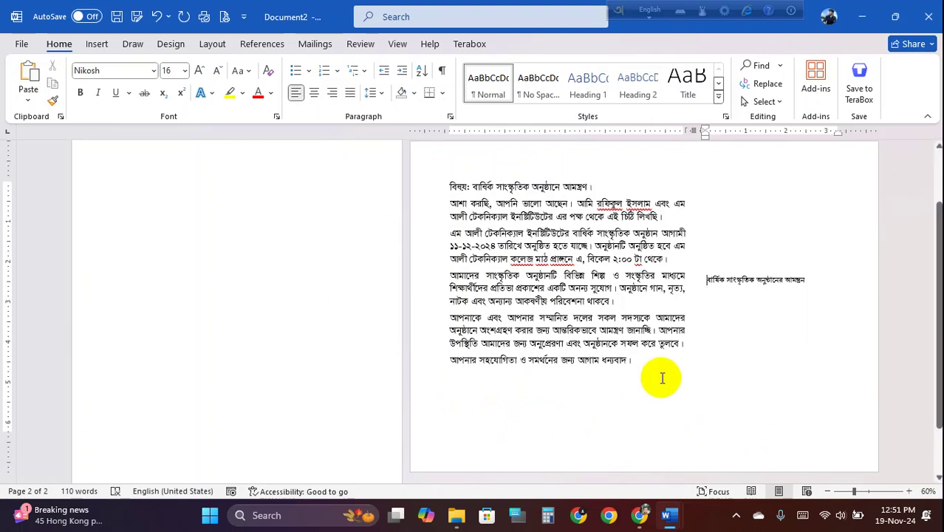
pyautogui.hotkey('ctrl', 'z')
pyautogui.hotkey('ctrl', 'z')
pyautogui.hotkey('ctrl', 'z')
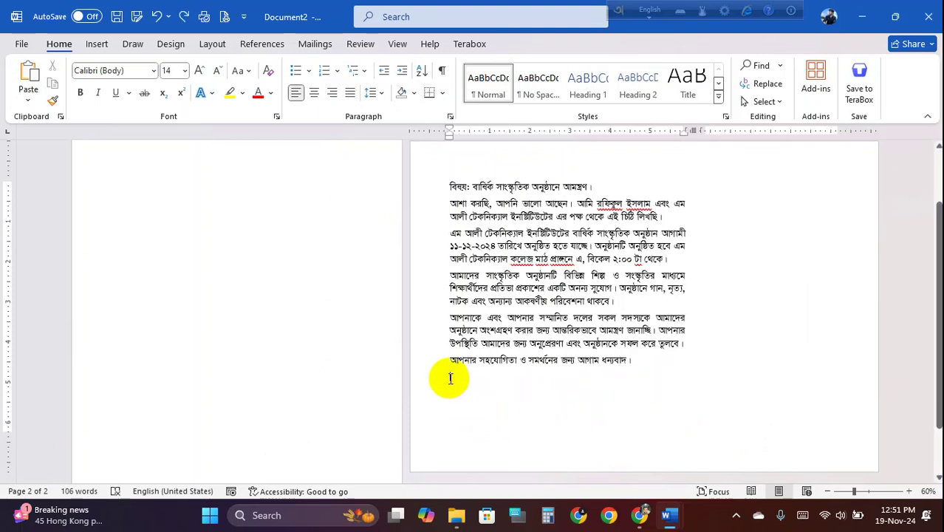
# - Insert a column break after the letter and paste the heading at the top of the second column
pyautogui.click(222, 45)
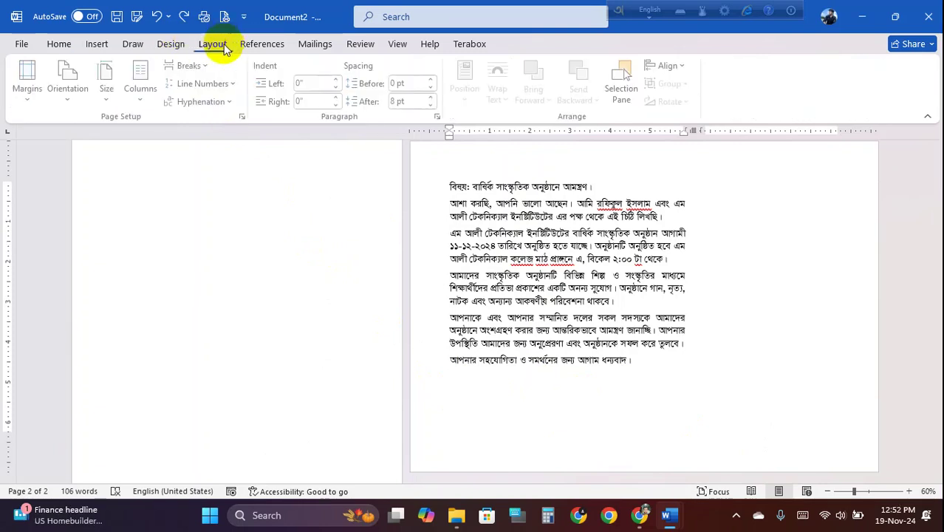
pyautogui.click(194, 65)
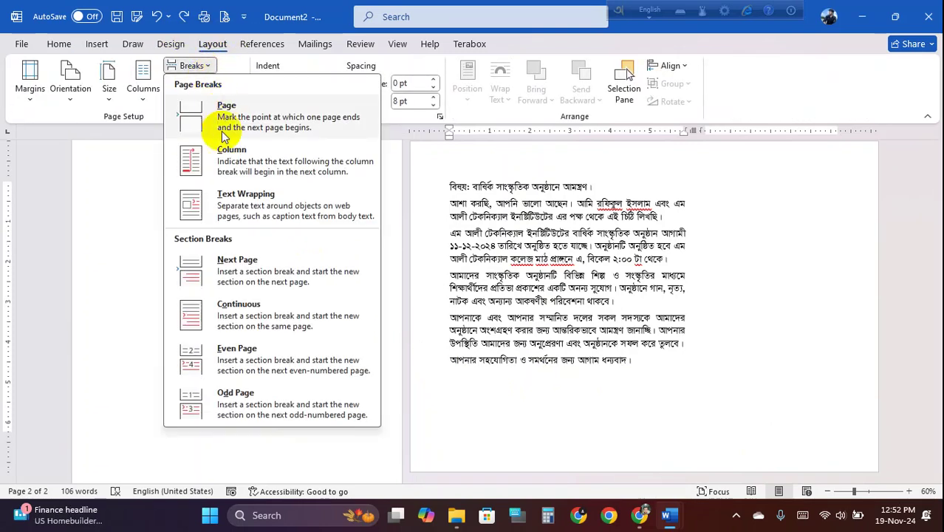
pyautogui.click(238, 176)
pyautogui.hotkey('ctrl', 'v')
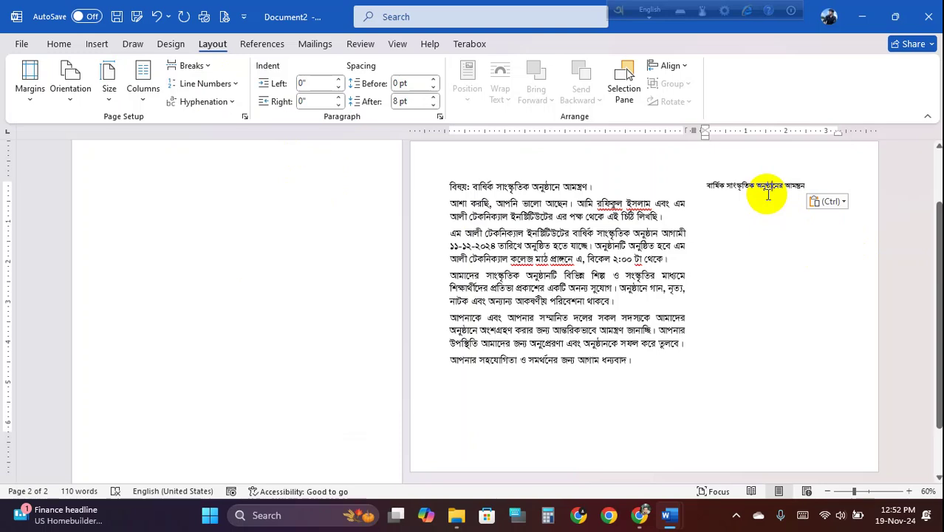
pyautogui.scroll(2, 766, 194)
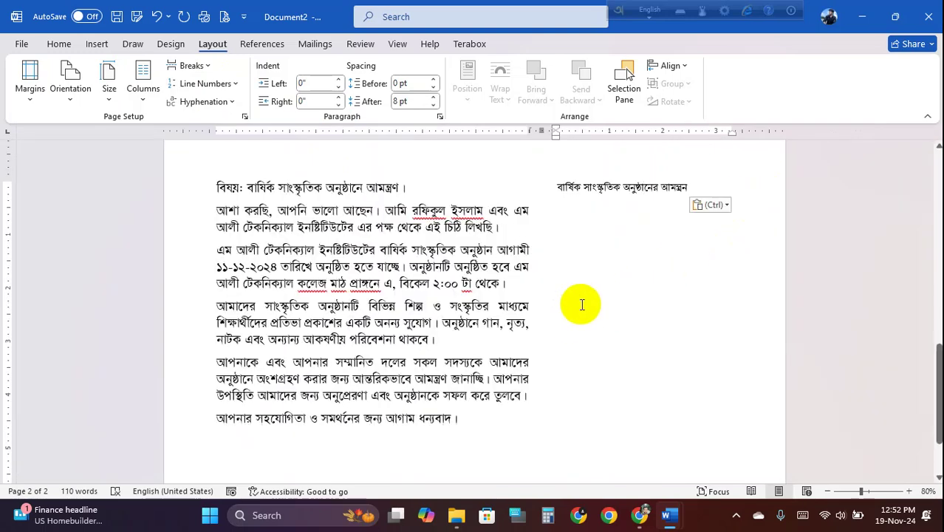
# - Add blank lines above the heading to lower it toward mid-column, checking Letter.docx's instruction about placement
pyautogui.press('ctrl')
pyautogui.press('Escape')
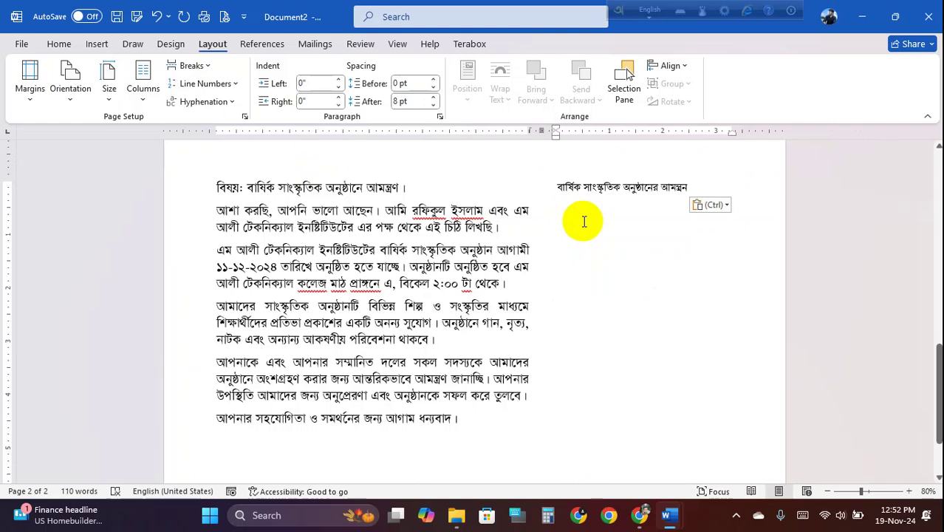
pyautogui.press('Return')
pyautogui.press('Return')
pyautogui.press('Return')
pyautogui.press('Return')
pyautogui.press('Return')
pyautogui.press('Return')
pyautogui.keyDown('ctrl'); pyautogui.scroll(-1, 613, 300); pyautogui.keyUp('ctrl')
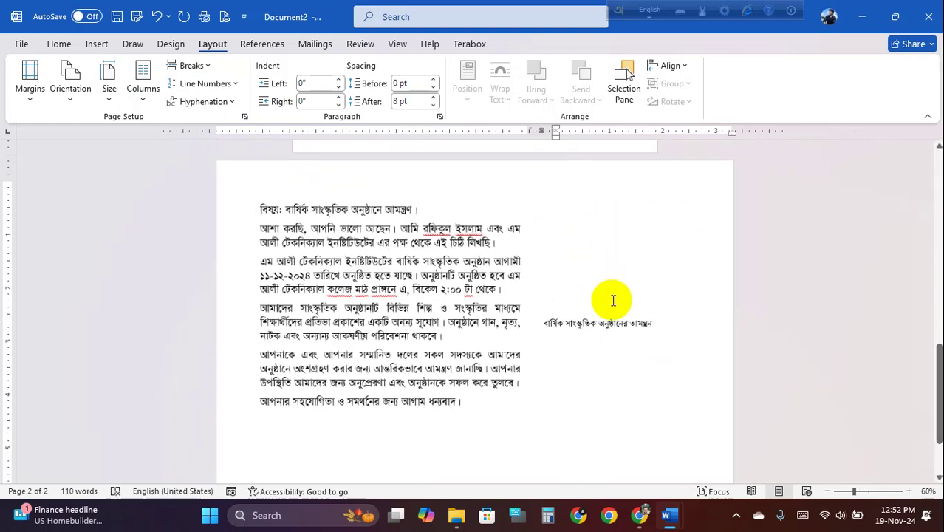
pyautogui.scroll(-1, 613, 301)
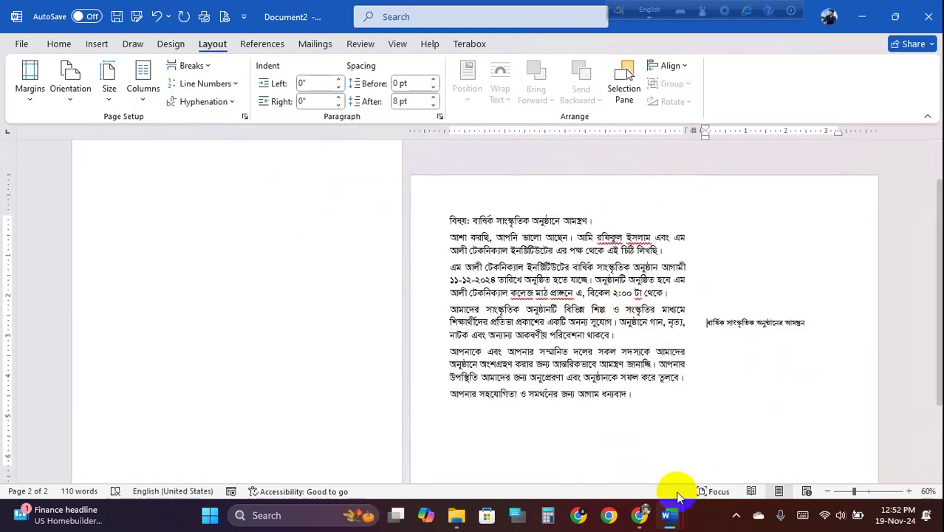
pyautogui.moveTo(669, 515)
pyautogui.click(636, 466)
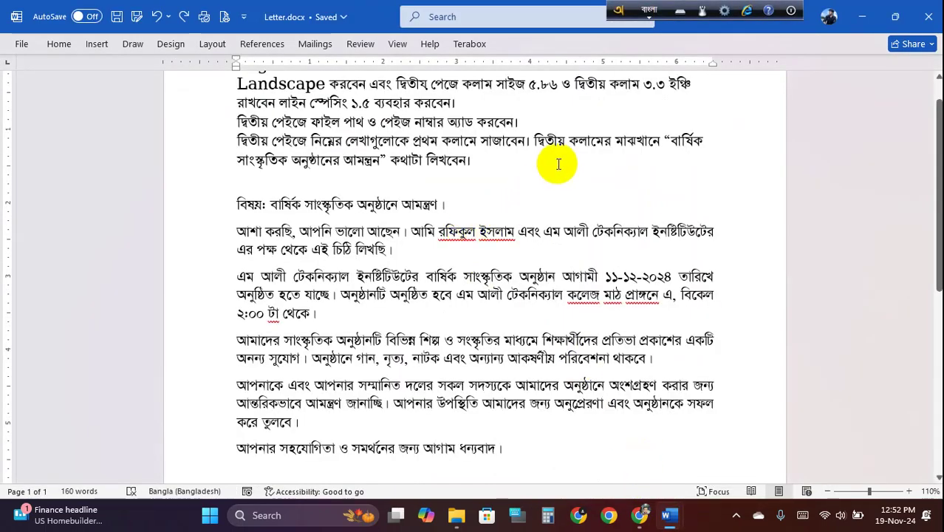
pyautogui.moveTo(537, 139); pyautogui.dragTo(661, 146)
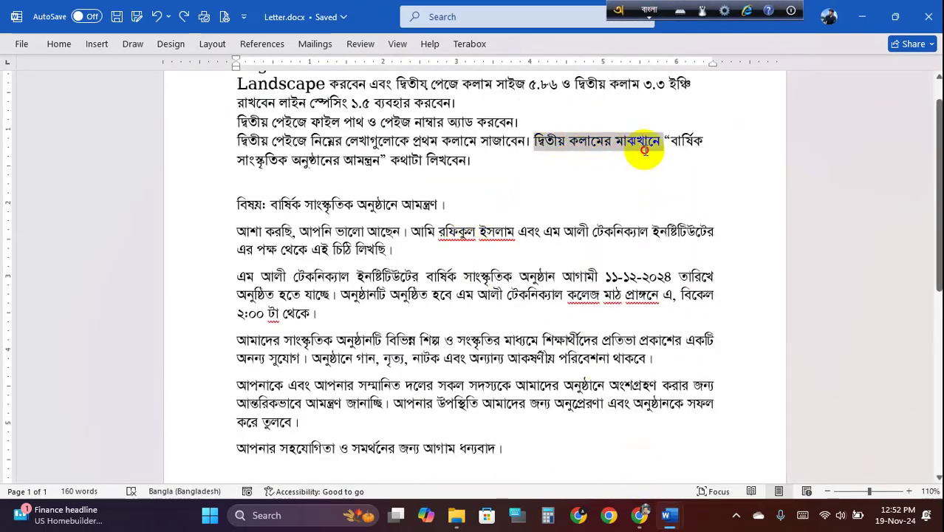
pyautogui.moveTo(669, 514)
pyautogui.click(722, 466)
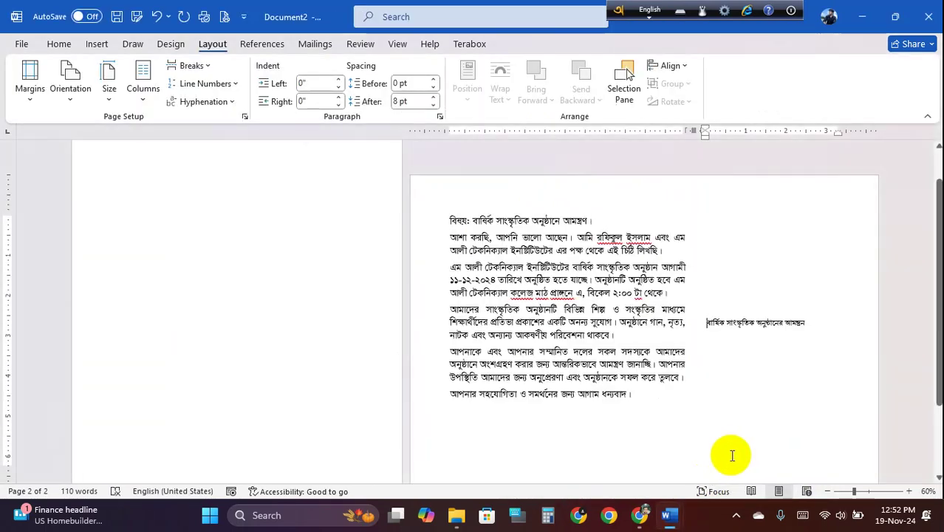
pyautogui.keyDown('ctrl'); pyautogui.scroll(-1, 738, 328); pyautogui.keyUp('ctrl')
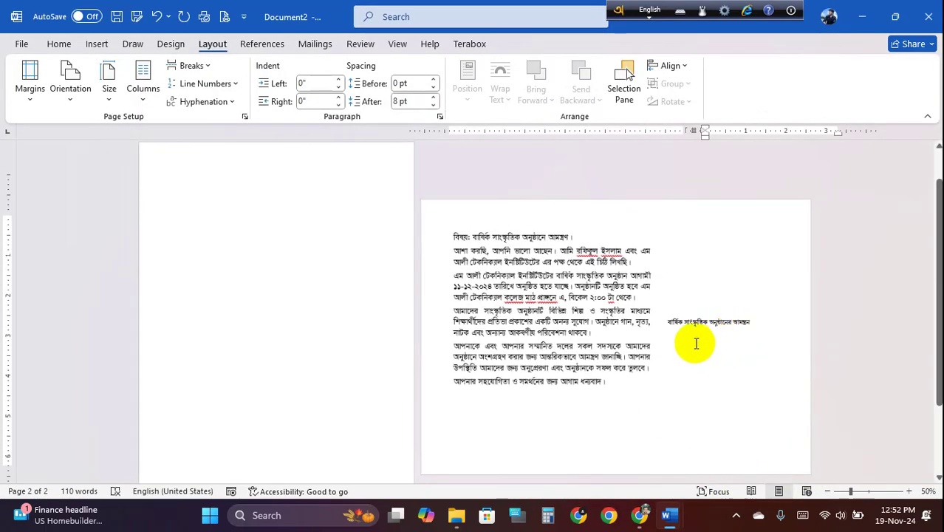
pyautogui.press('Return')
pyautogui.press('Return')
# - Click the second-column heading and scroll through page 2 to review the two-column letter layout
pyautogui.click(673, 326)
pyautogui.click(673, 327)
pyautogui.click(716, 352)
pyautogui.keyDown('ctrl'); pyautogui.scroll(1, 660, 348); pyautogui.keyUp('ctrl')
pyautogui.keyDown('ctrl'); pyautogui.scroll(-1, 650, 337); pyautogui.keyUp('ctrl')
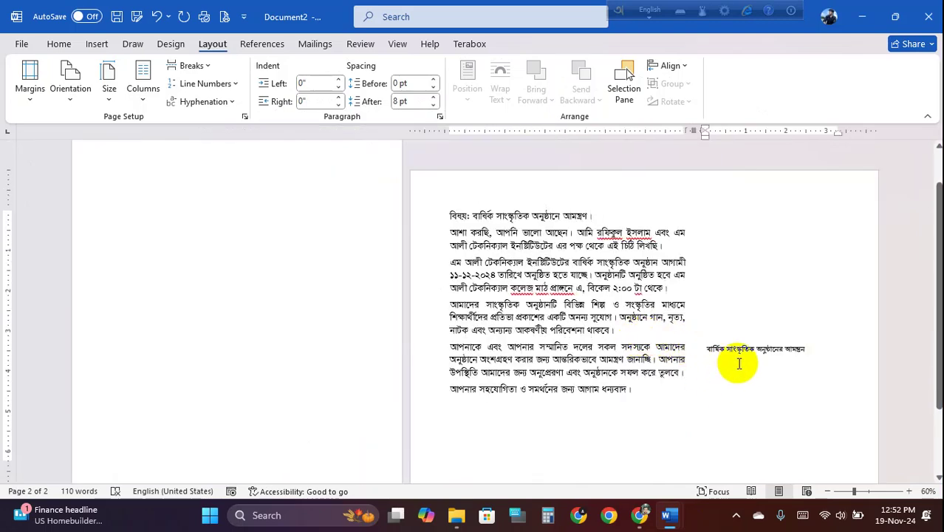
pyautogui.keyDown('ctrl'); pyautogui.scroll(1, 739, 364); pyautogui.keyUp('ctrl')
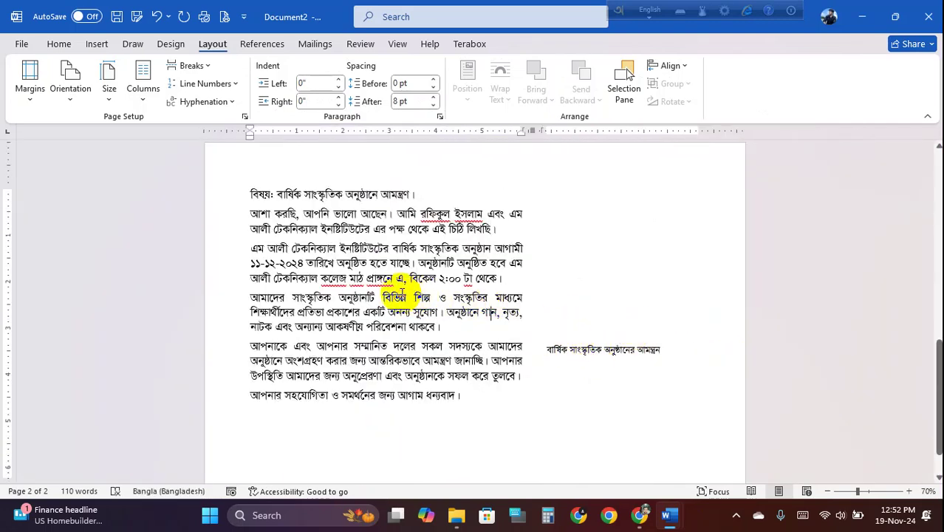
pyautogui.scroll(1, 425, 317)
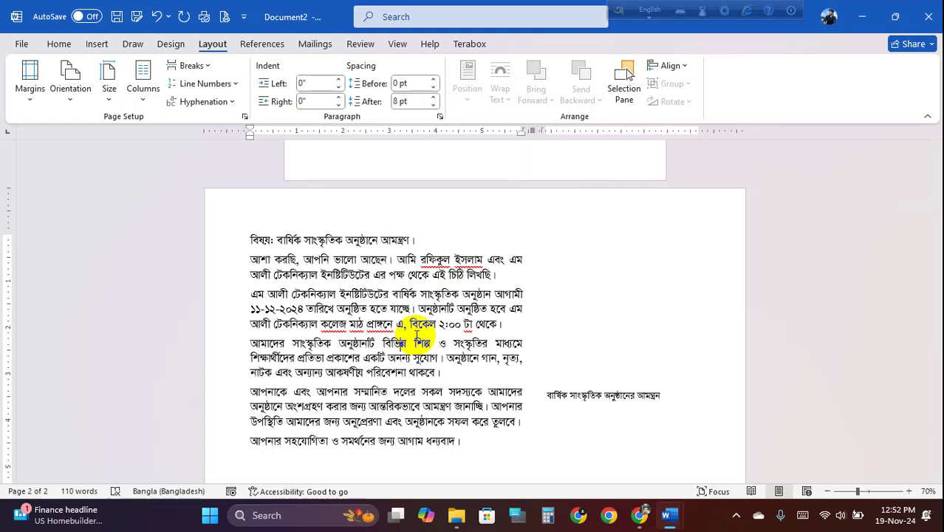
pyautogui.scroll(5, 423, 338)
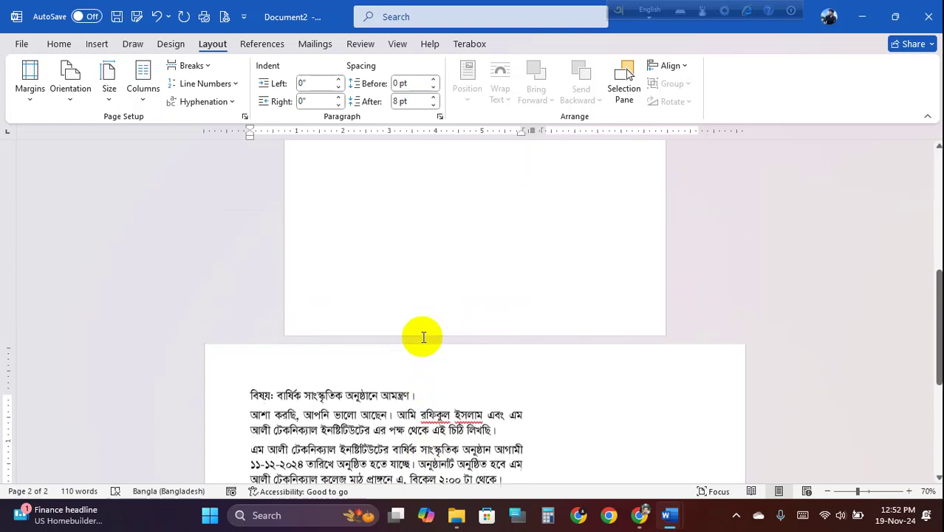
pyautogui.scroll(-3, 421, 336)
pyautogui.scroll(-4, 435, 345)
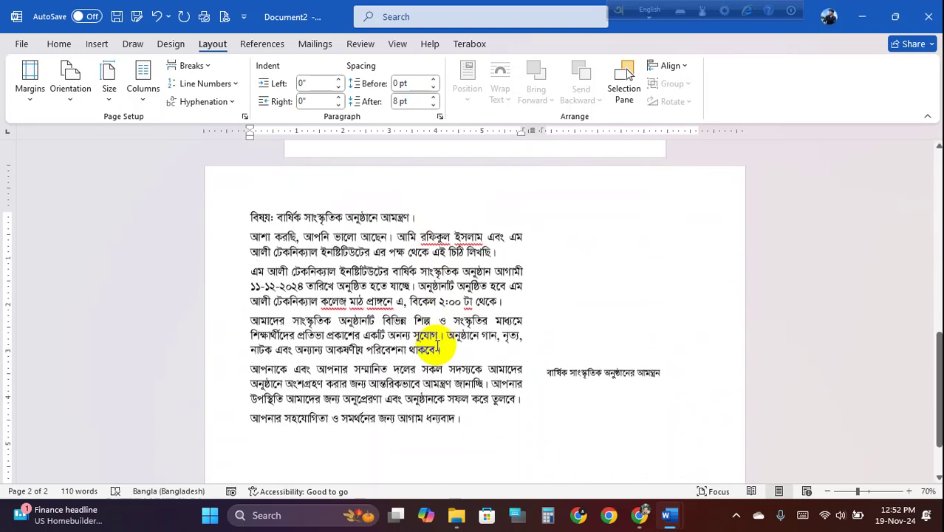
pyautogui.scroll(2, 438, 344)
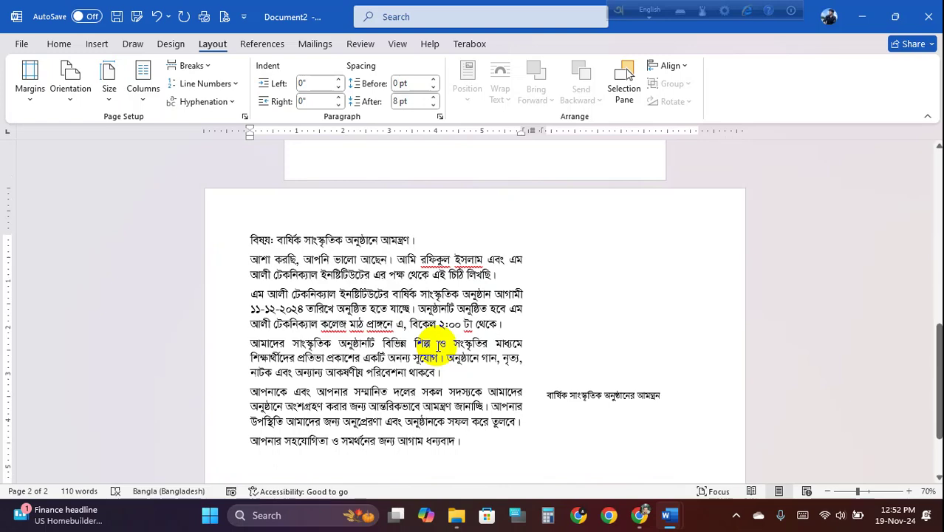
pyautogui.scroll(-1, 425, 353)
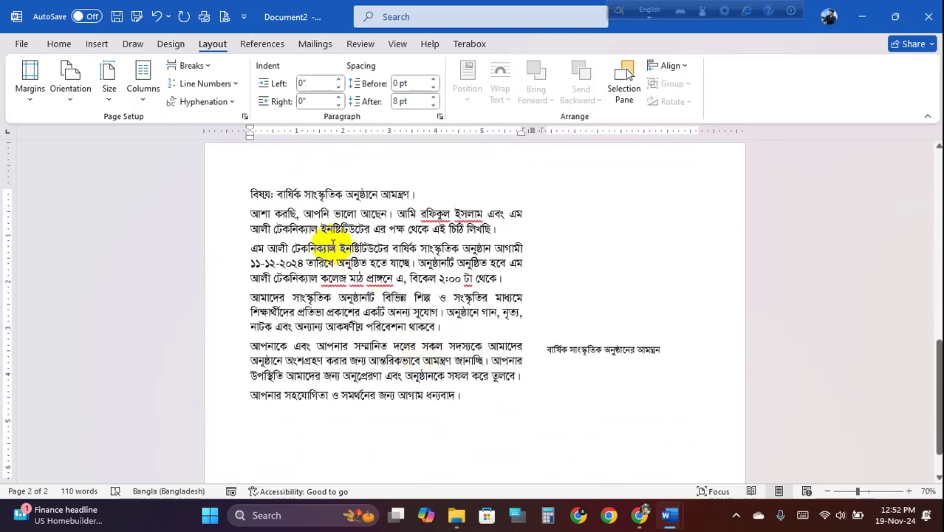
pyautogui.keyDown('ctrl'); pyautogui.scroll(5, 317, 285); pyautogui.keyUp('ctrl')
pyautogui.scroll(3, 316, 287)
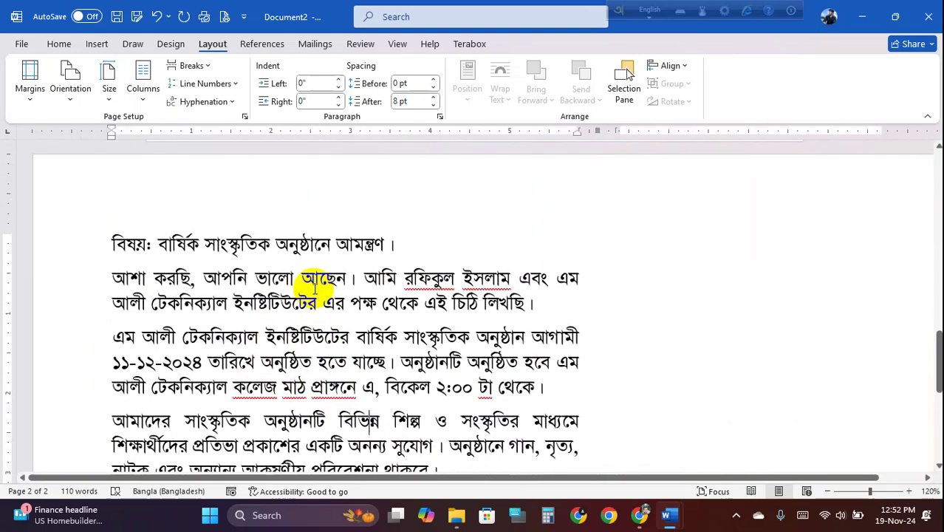
pyautogui.scroll(10, 314, 288)
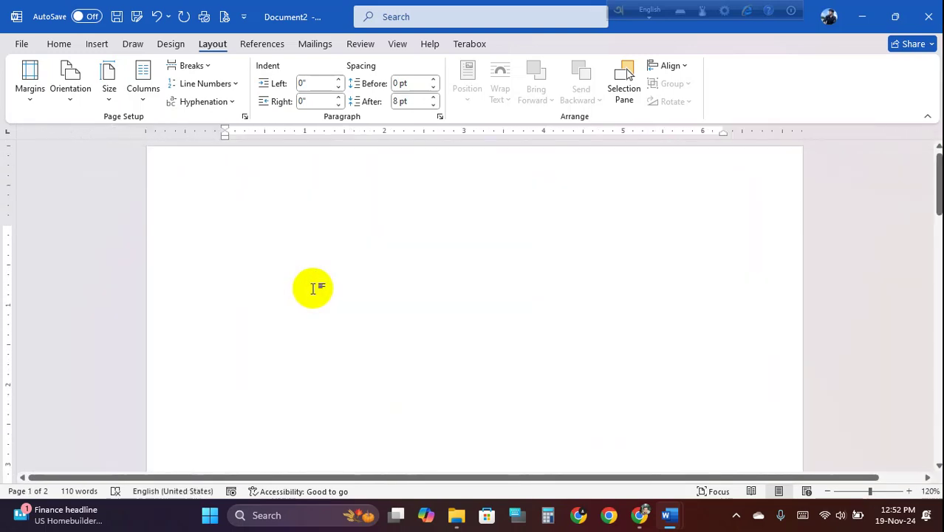
pyautogui.scroll(-10, 405, 249)
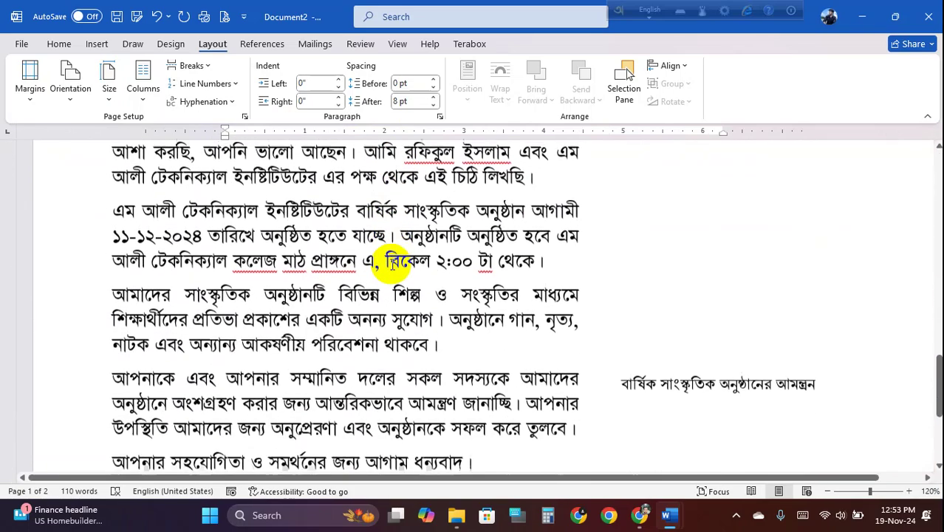
pyautogui.scroll(2, 394, 254)
# - Capture the letter page and box its subject and opening body lines in red
pyautogui.press('super+shift+s')
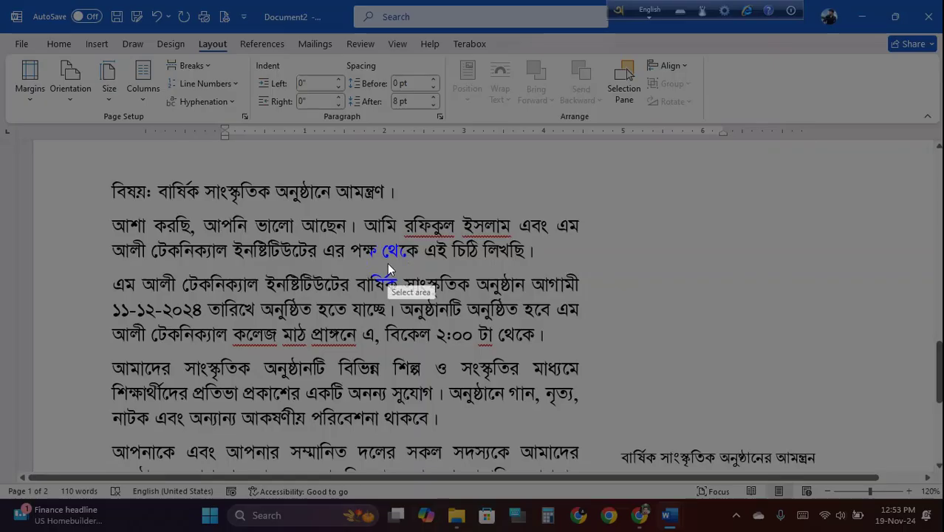
pyautogui.moveTo(38, 138); pyautogui.dragTo(763, 530)
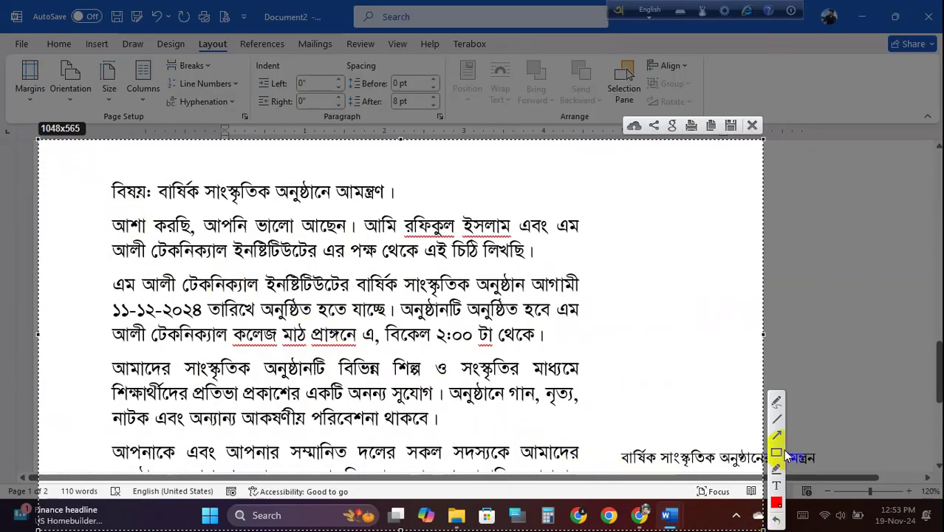
pyautogui.click(776, 452)
pyautogui.moveTo(109, 183)
pyautogui.mouseDown()
pyautogui.moveTo(151, 201)
pyautogui.moveTo(392, 201)
pyautogui.mouseUp()
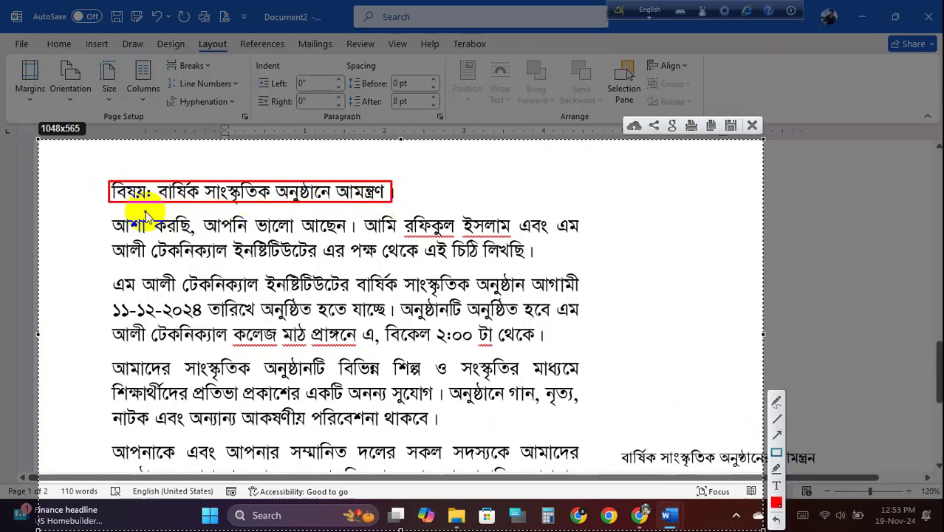
pyautogui.moveTo(110, 219)
pyautogui.mouseDown()
pyautogui.moveTo(421, 245)
pyautogui.moveTo(589, 235)
pyautogui.mouseUp()
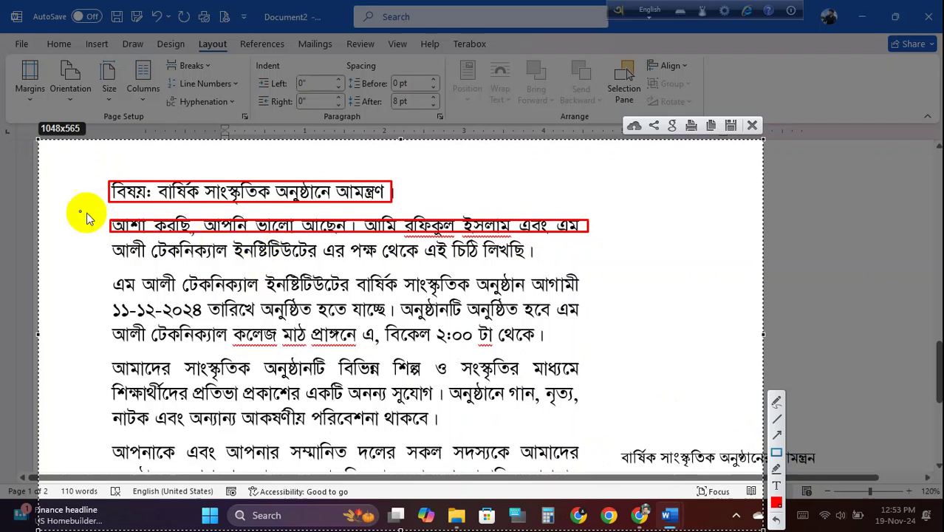
pyautogui.moveTo(118, 206)
pyautogui.mouseDown()
pyautogui.moveTo(147, 212)
pyautogui.moveTo(147, 238)
pyautogui.moveTo(112, 245)
pyautogui.moveTo(531, 259)
pyautogui.mouseUp()
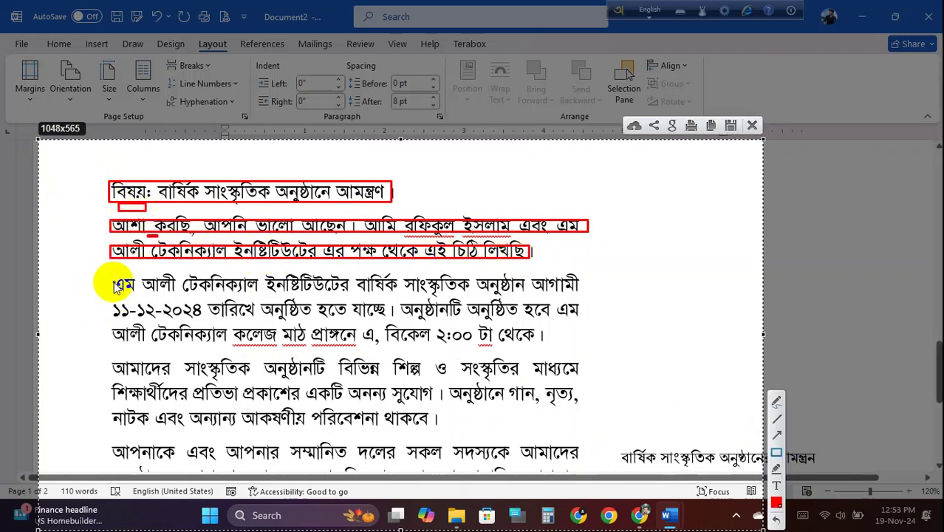
pyautogui.moveTo(117, 275)
pyautogui.mouseDown()
pyautogui.moveTo(440, 307)
pyautogui.moveTo(554, 308)
pyautogui.moveTo(581, 294)
pyautogui.mouseUp()
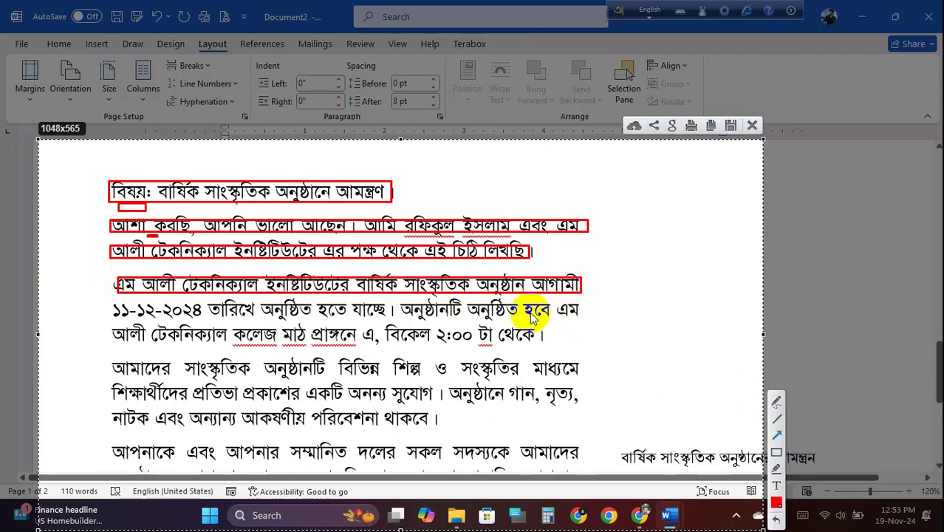
# - Point red arrows at line endings through the fourth paragraph, then discard the capture
pyautogui.moveTo(555, 249); pyautogui.dragTo(556, 249)
pyautogui.moveTo(502, 242); pyautogui.dragTo(480, 241)
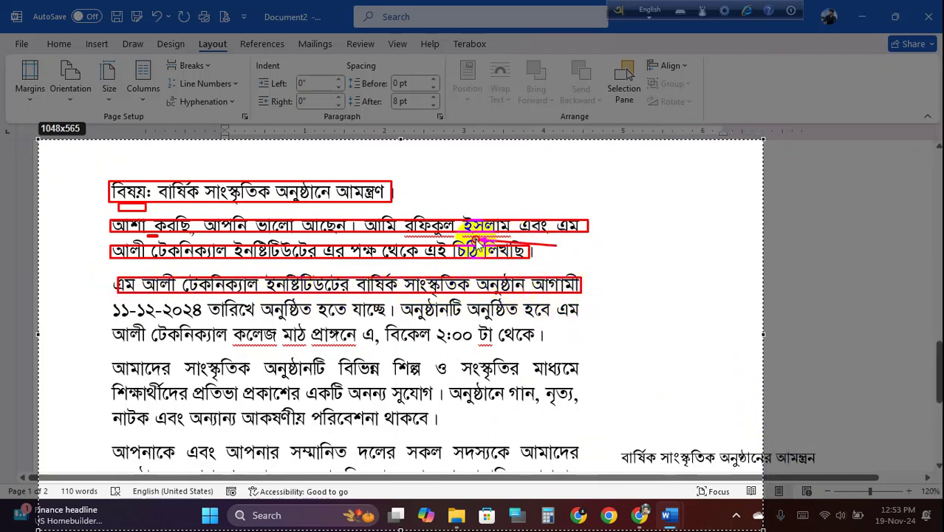
pyautogui.moveTo(420, 198); pyautogui.dragTo(307, 211)
pyautogui.moveTo(576, 258); pyautogui.dragTo(438, 271)
pyautogui.moveTo(619, 294); pyautogui.dragTo(537, 301)
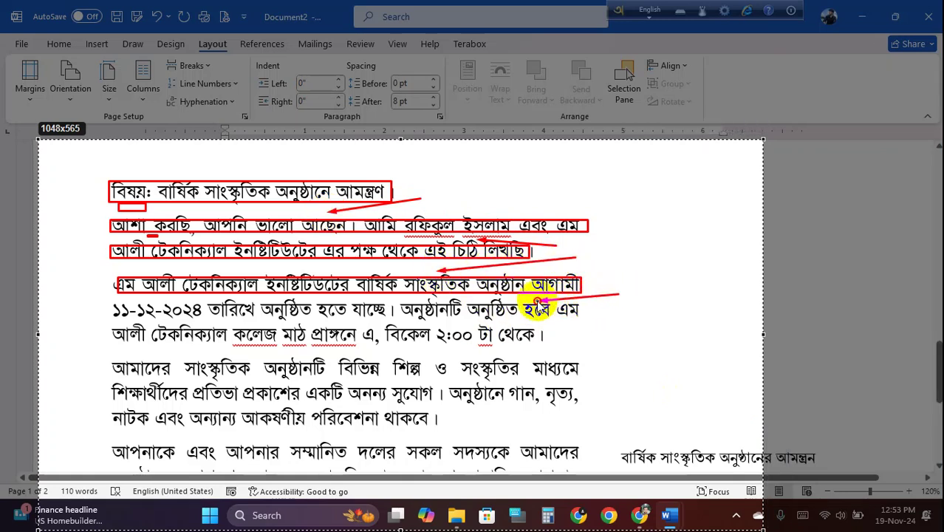
pyautogui.moveTo(635, 314); pyautogui.dragTo(517, 323)
pyautogui.moveTo(613, 342); pyautogui.dragTo(499, 347)
pyautogui.moveTo(657, 361); pyautogui.dragTo(533, 383)
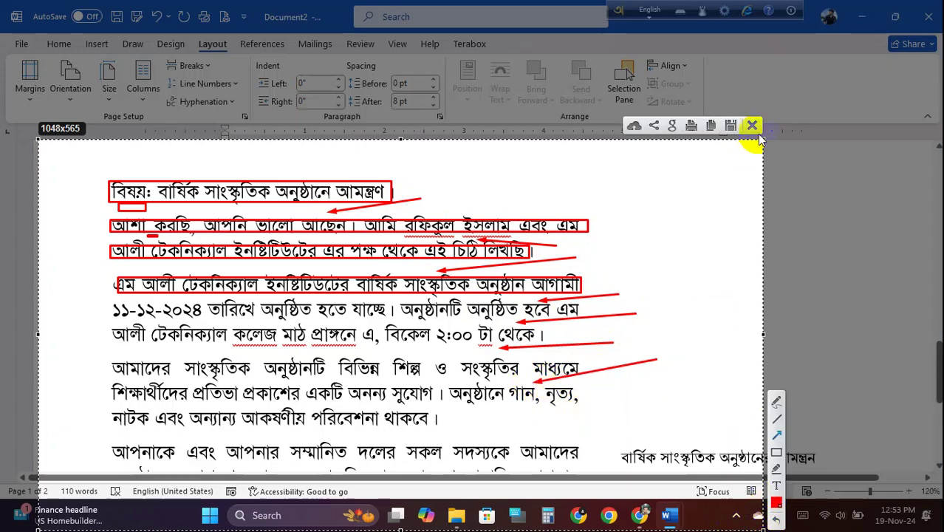
pyautogui.click(752, 125)
# - Select the letter from the subject line to the last paragraph, excluding the side text box
pyautogui.scroll(-5, 240, 307)
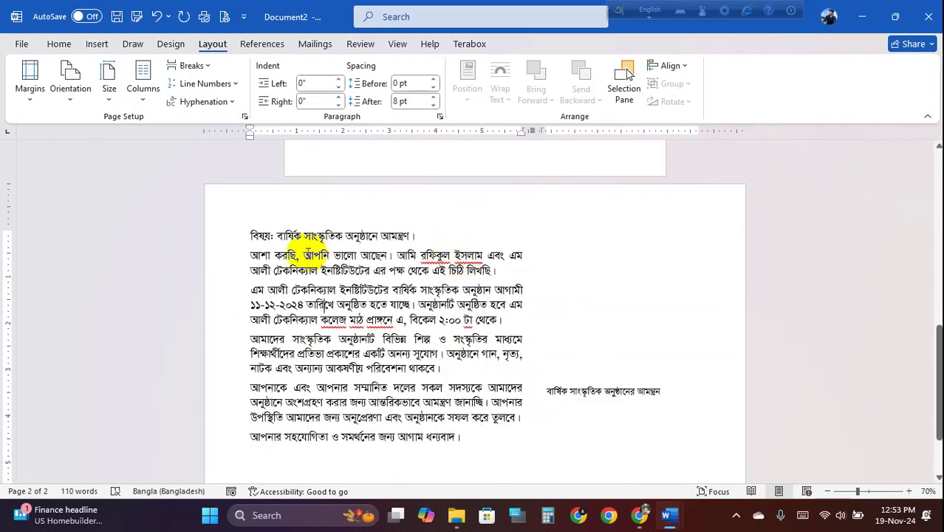
pyautogui.moveTo(250, 235); pyautogui.dragTo(465, 452)
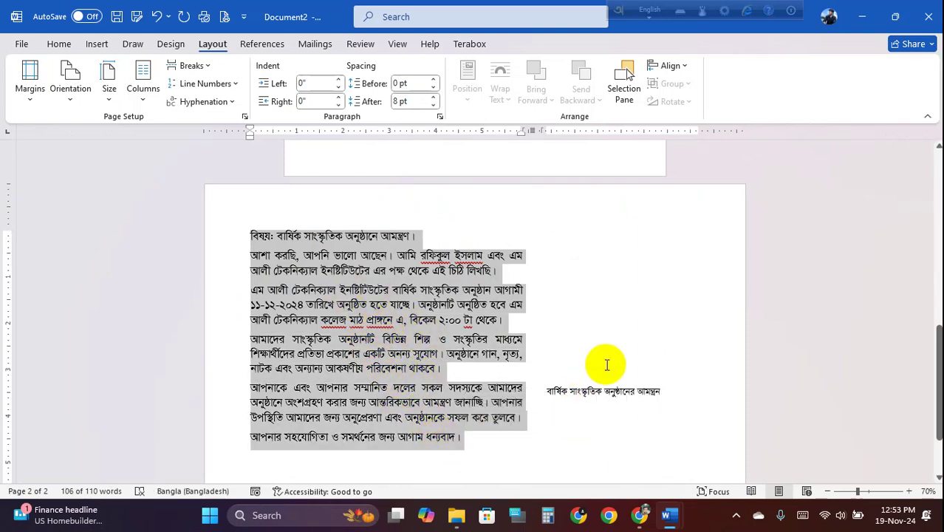
pyautogui.click(569, 392)
pyautogui.moveTo(551, 390); pyautogui.dragTo(669, 393)
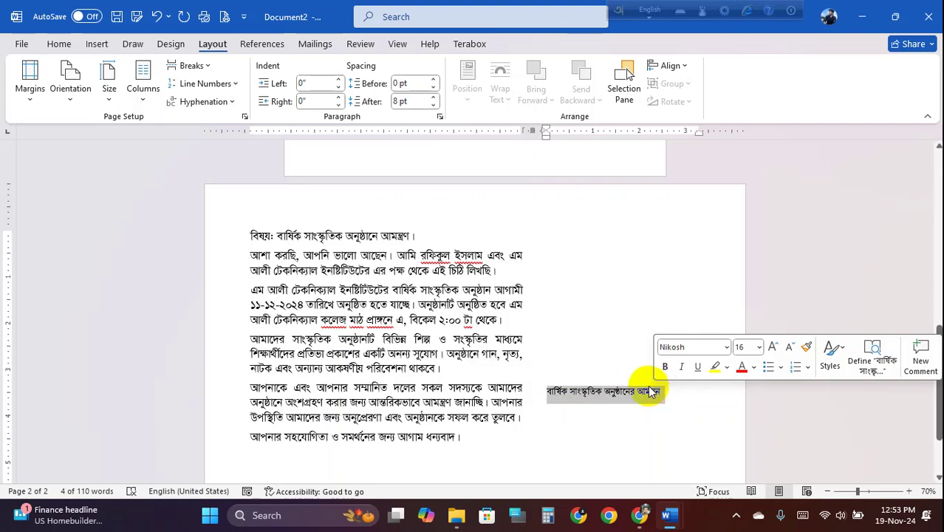
pyautogui.click(251, 234)
pyautogui.moveTo(250, 235); pyautogui.dragTo(477, 437)
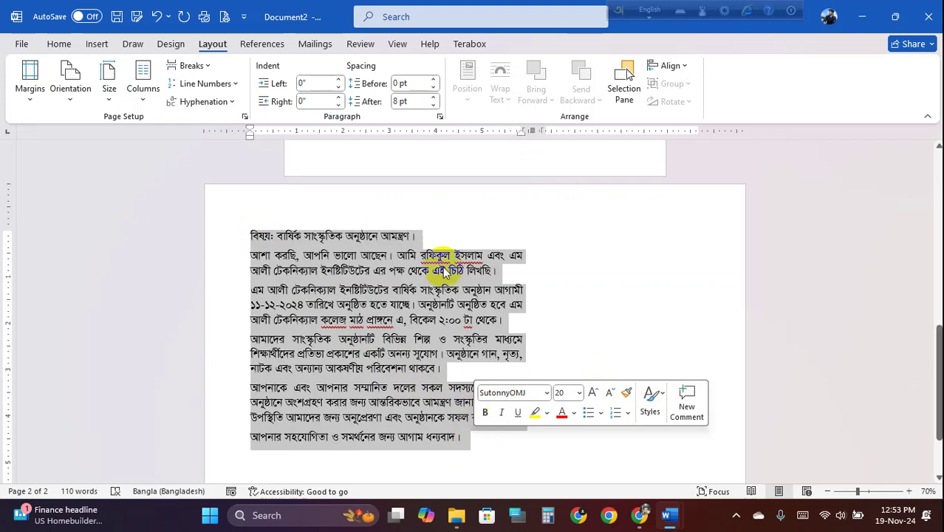
# - Apply 1.5 line spacing to the selected letter and decrease its font size from 20 to 18
pyautogui.click(59, 44)
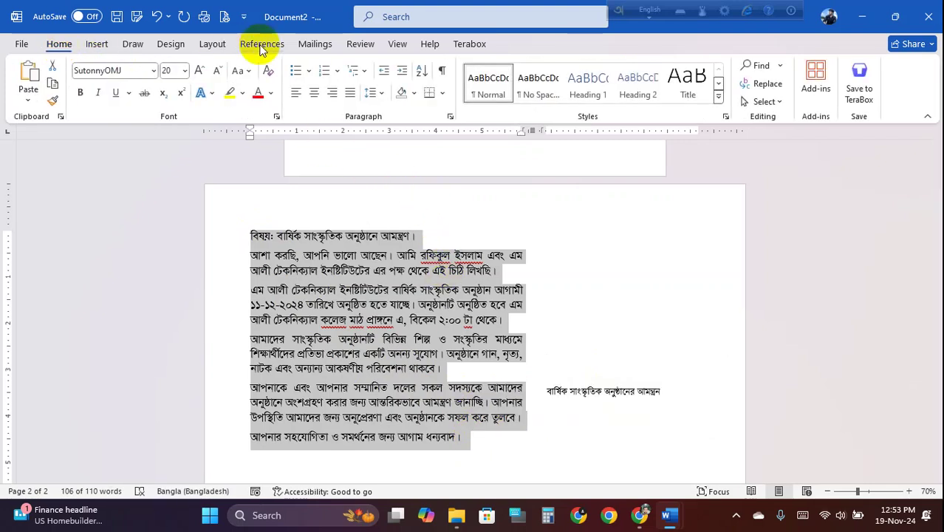
pyautogui.click(382, 93)
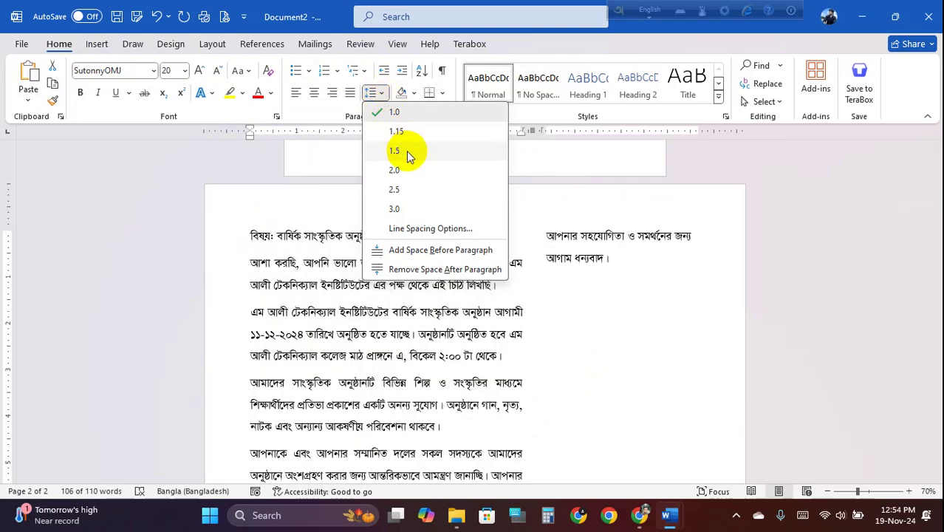
pyautogui.click(407, 151)
pyautogui.scroll(-4, 488, 325)
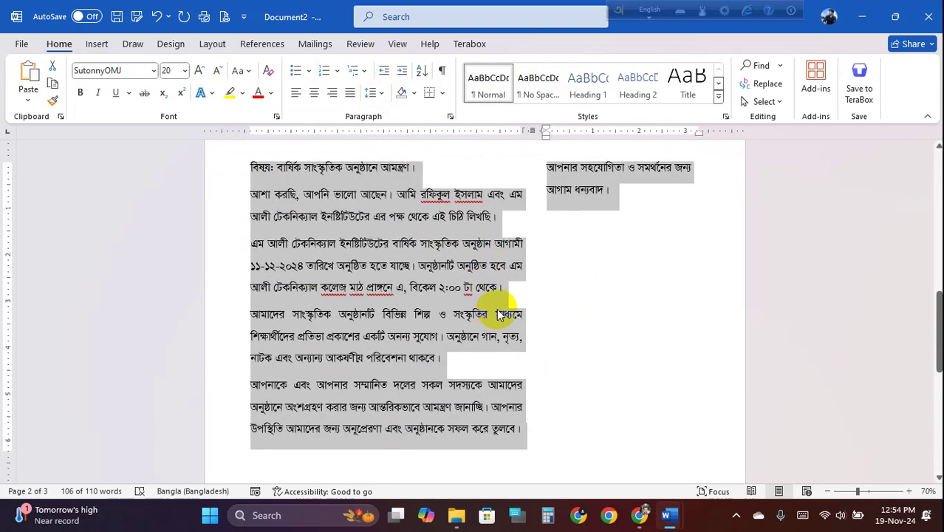
pyautogui.scroll(-4, 499, 314)
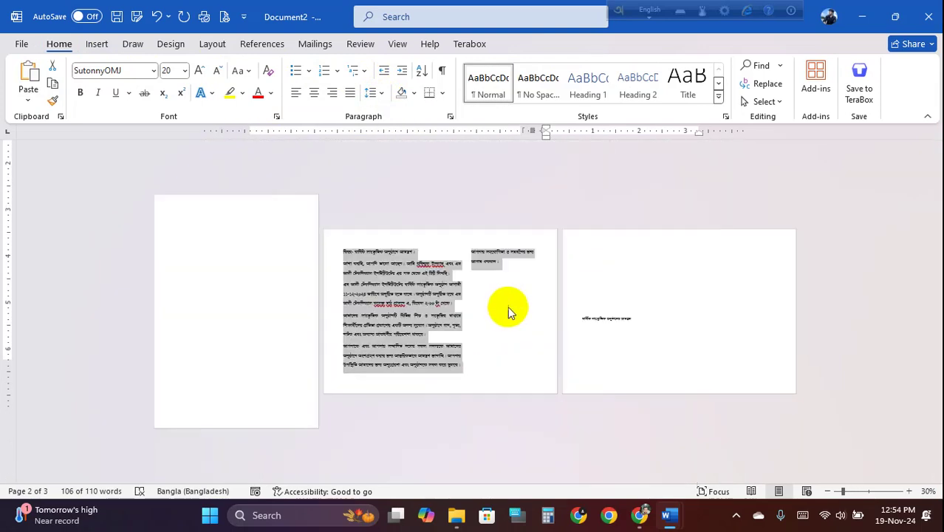
pyautogui.scroll(2, 520, 322)
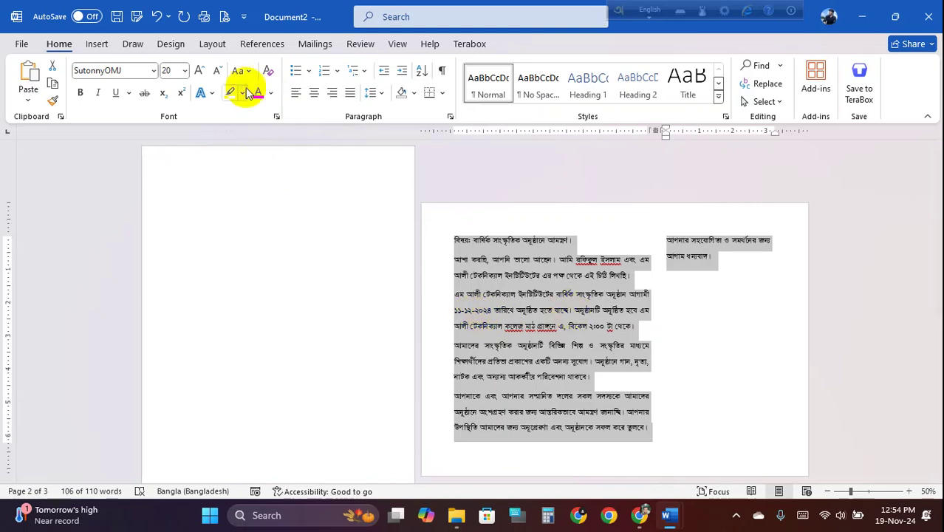
pyautogui.click(217, 72)
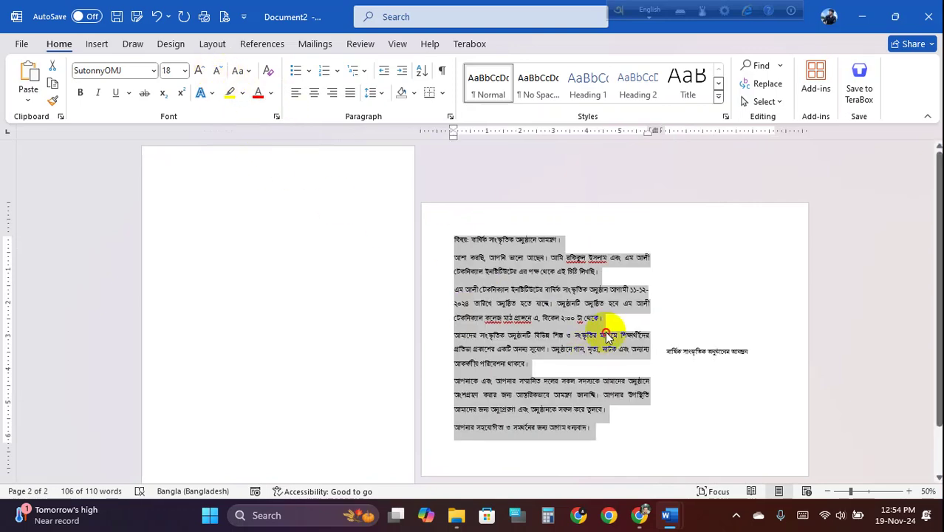
# - Reselect the letter, compare 1.15 and 2.0 line spacing, and keep 1.5
pyautogui.click(590, 342)
pyautogui.scroll(2, 589, 342)
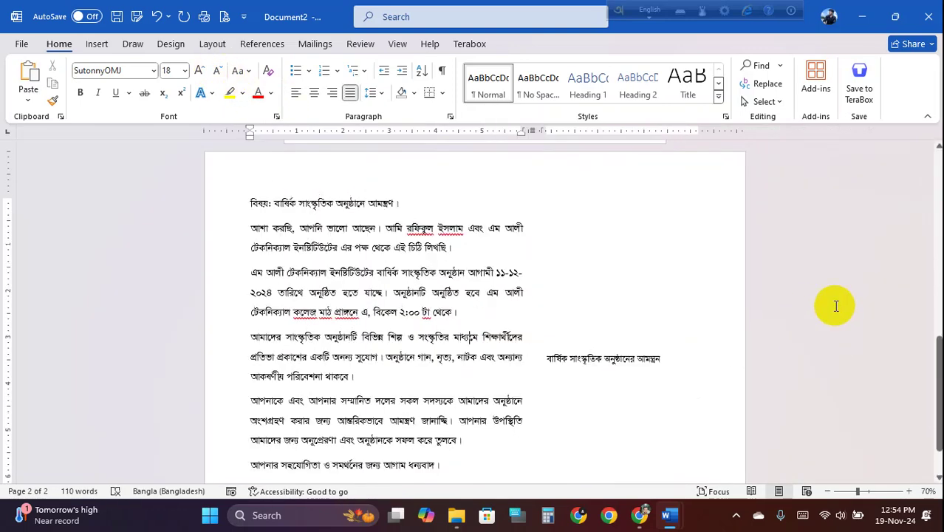
pyautogui.scroll(-1, 365, 339)
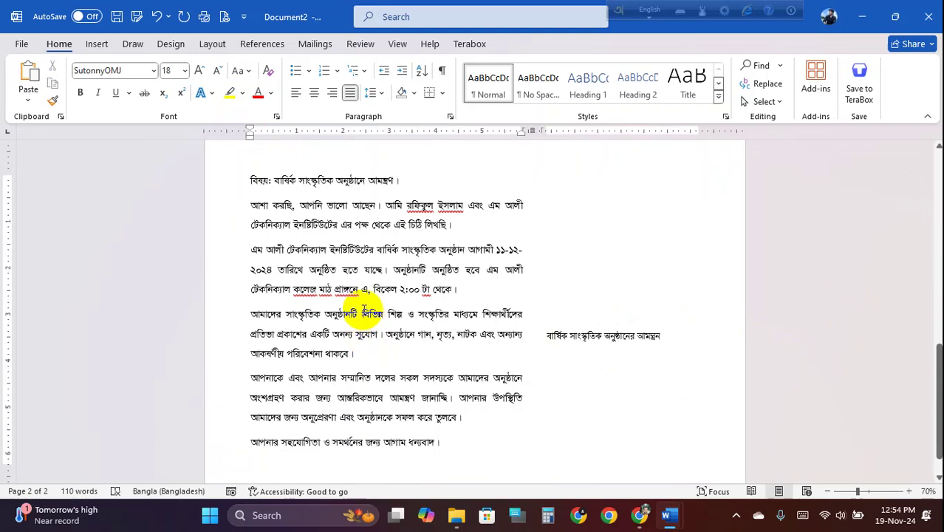
pyautogui.scroll(2, 371, 319)
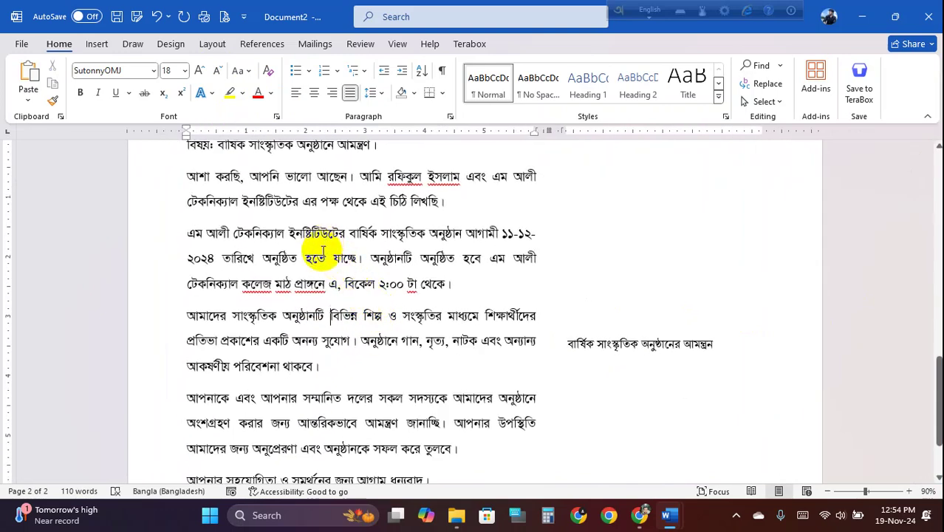
pyautogui.scroll(-2, 323, 251)
pyautogui.moveTo(448, 446); pyautogui.dragTo(251, 181)
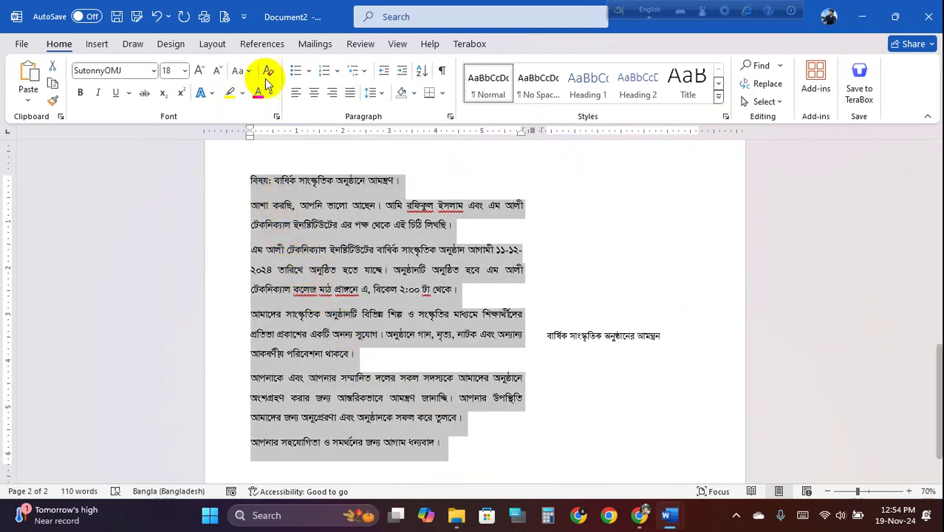
pyautogui.click(381, 96)
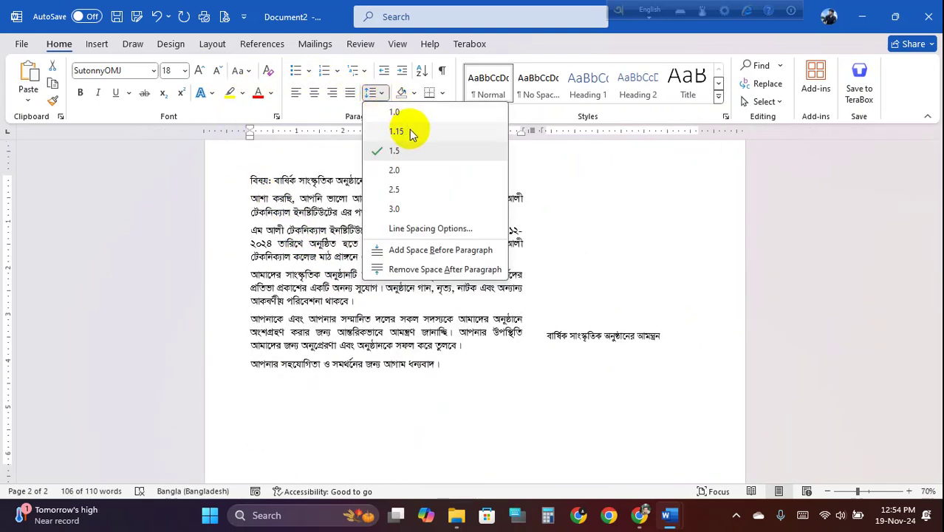
pyautogui.click(412, 132)
pyautogui.click(382, 92)
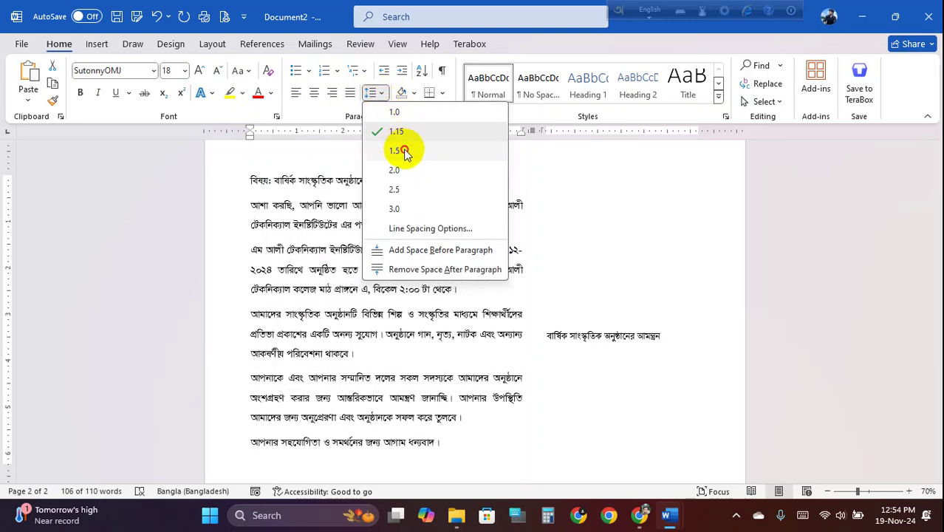
pyautogui.click(404, 150)
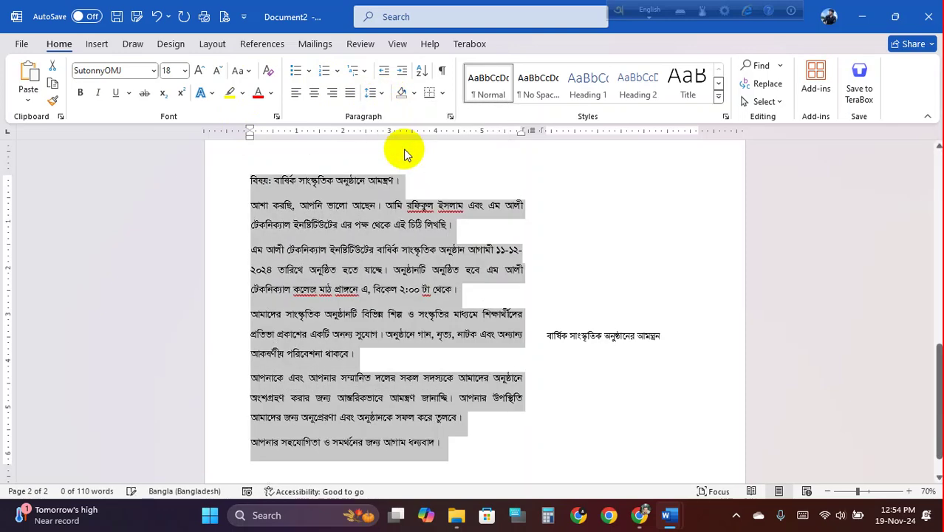
pyautogui.click(385, 95)
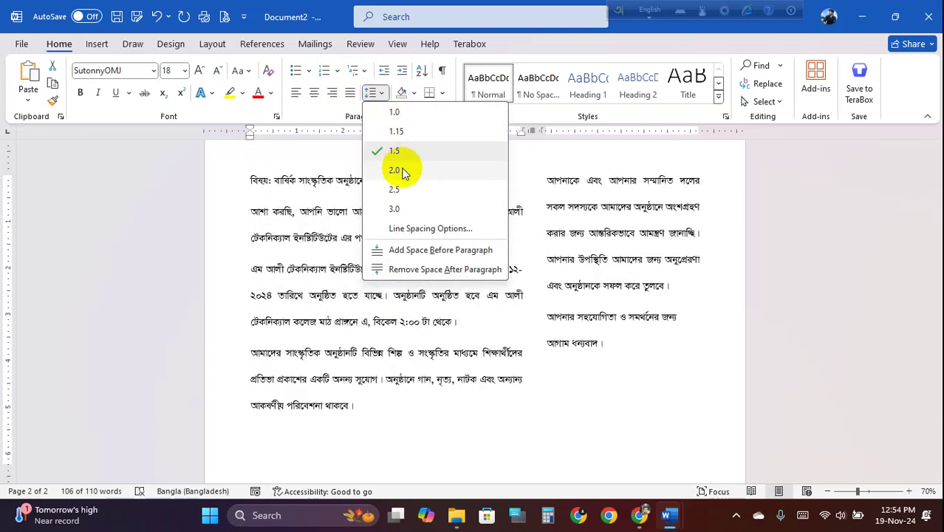
pyautogui.click(400, 150)
pyautogui.click(370, 270)
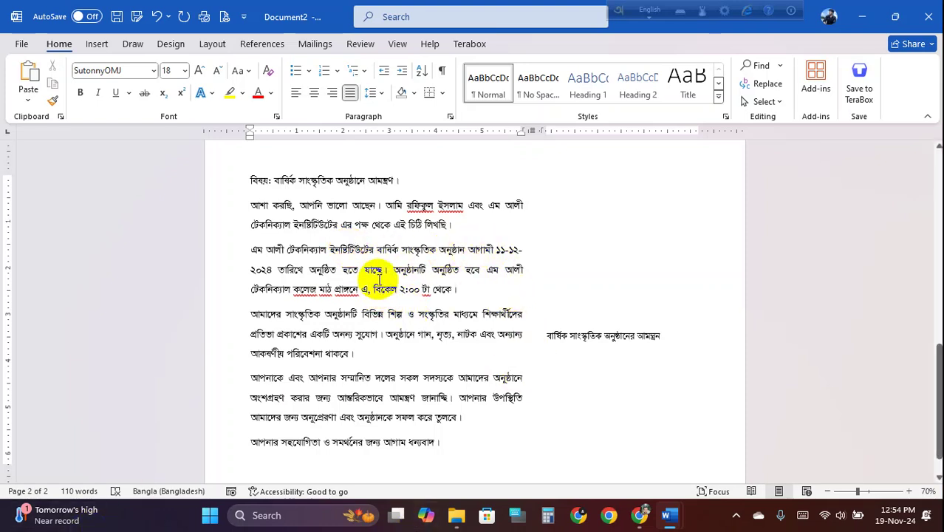
# - Zoom the view in to 100% on the two-column Bangla letter in Document2
pyautogui.keyDown('ctrl'); pyautogui.scroll(2, 381, 283); pyautogui.keyUp('ctrl')
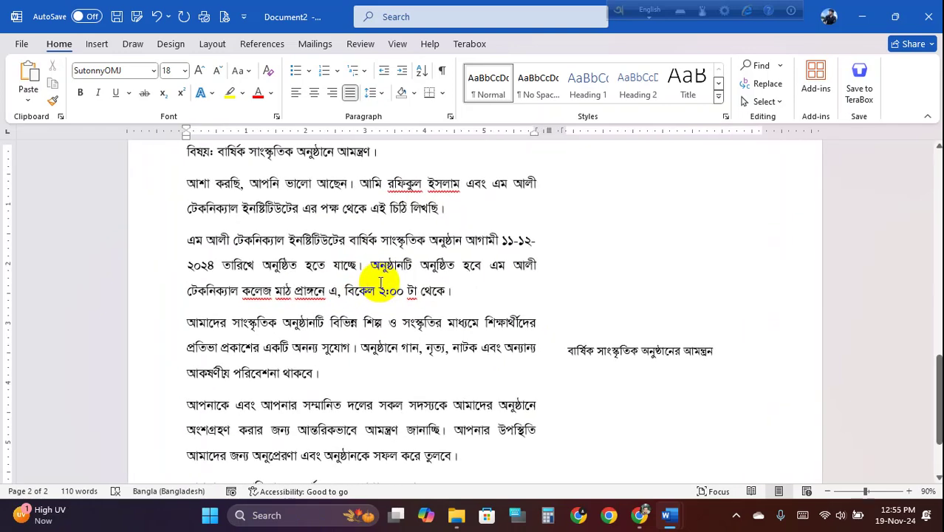
pyautogui.scroll(1, 258, 273)
pyautogui.keyDown('ctrl'); pyautogui.scroll(1, 269, 271); pyautogui.keyUp('ctrl')
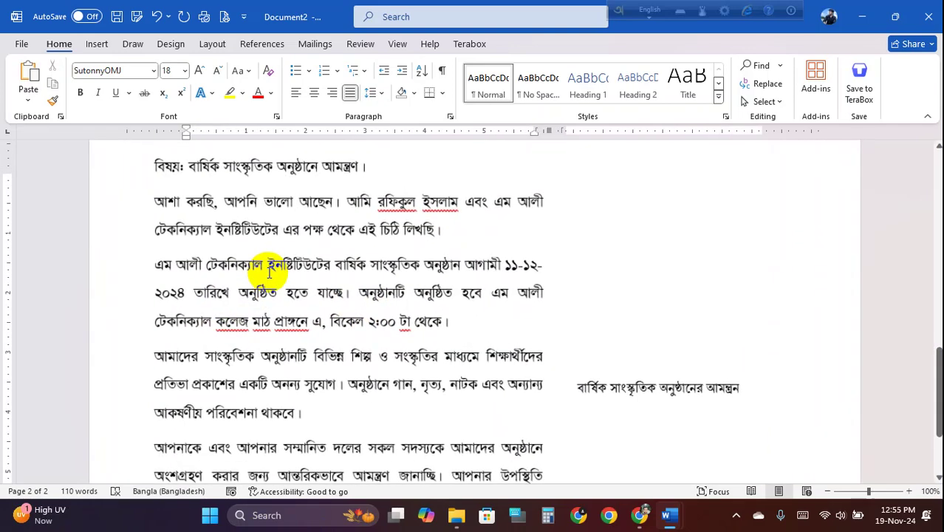
# - Bring Letter.docx to the front and look over its column instructions and subject line
pyautogui.moveTo(668, 521)
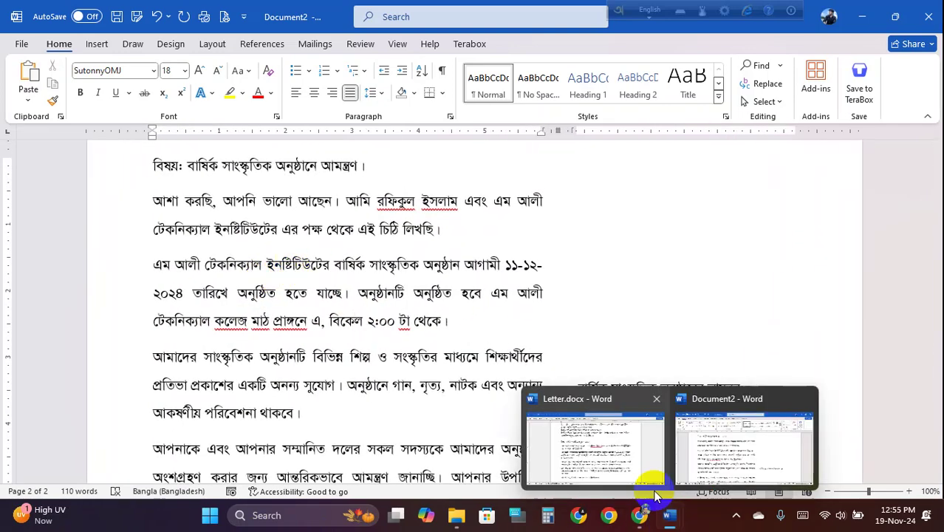
pyautogui.click(621, 453)
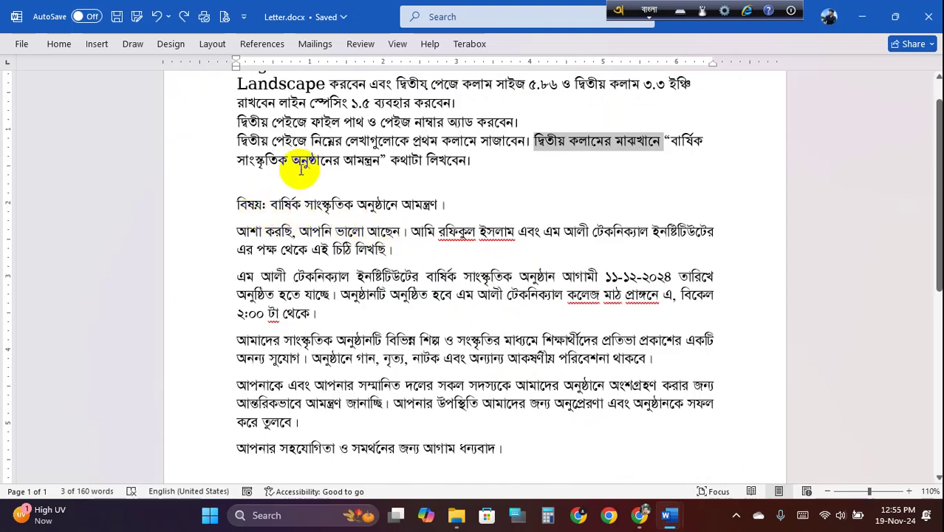
pyautogui.moveTo(310, 141); pyautogui.dragTo(566, 141)
pyautogui.click(253, 204)
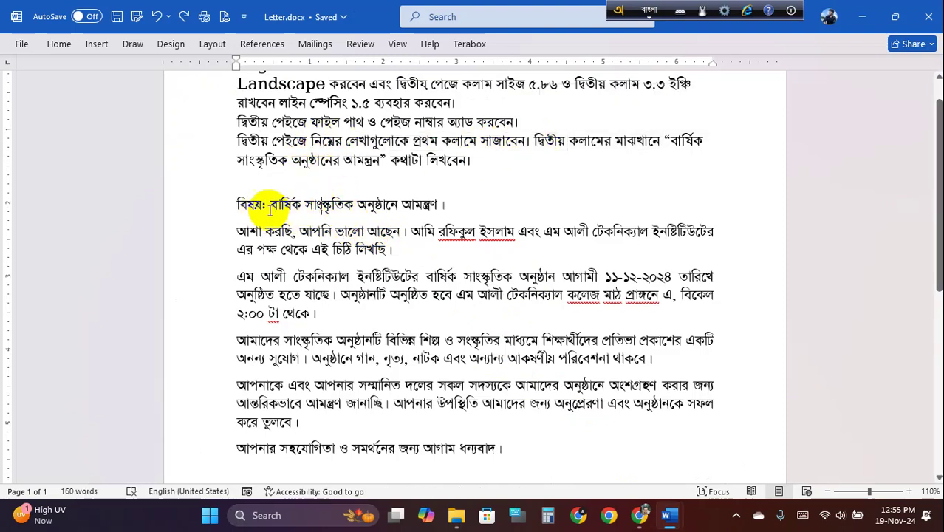
pyautogui.moveTo(246, 203); pyautogui.dragTo(392, 259)
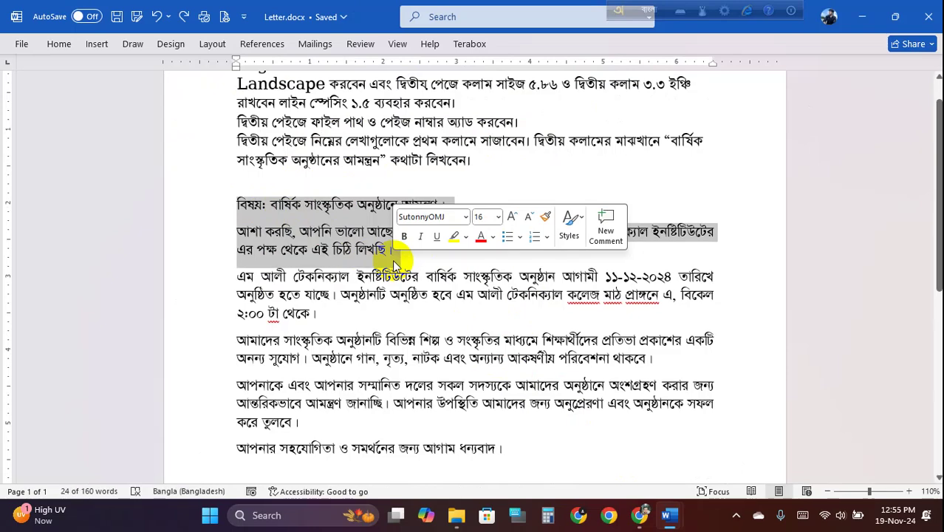
pyautogui.click(393, 254)
pyautogui.keyDown('ctrl'); pyautogui.scroll(1, 342, 258); pyautogui.keyUp('ctrl')
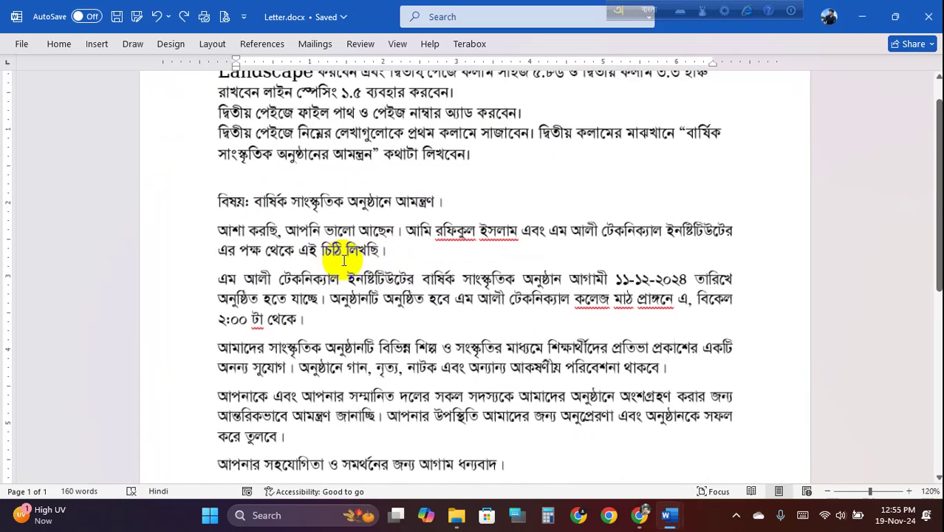
# - Switch to Document2 and select the Bangla letter's body text on page 2
pyautogui.moveTo(686, 526)
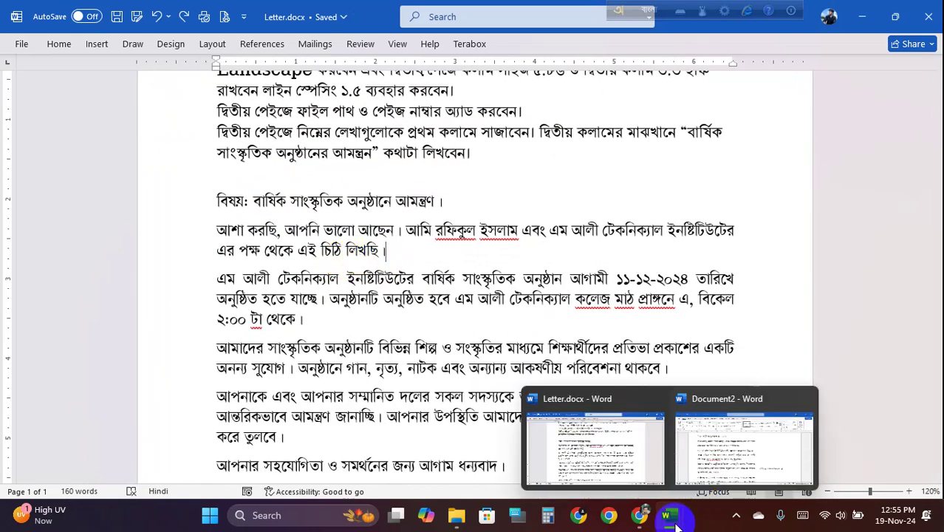
pyautogui.click(735, 454)
pyautogui.scroll(-1, 359, 310)
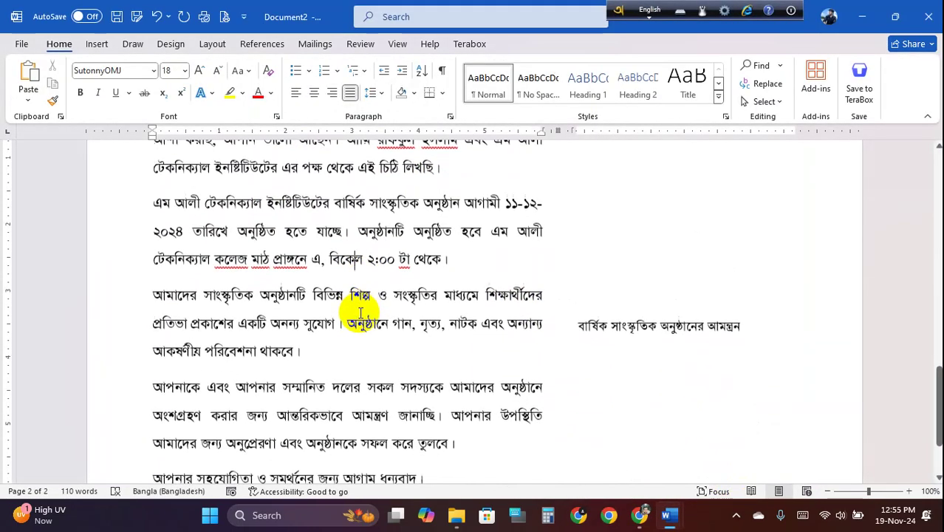
pyautogui.scroll(2, 362, 305)
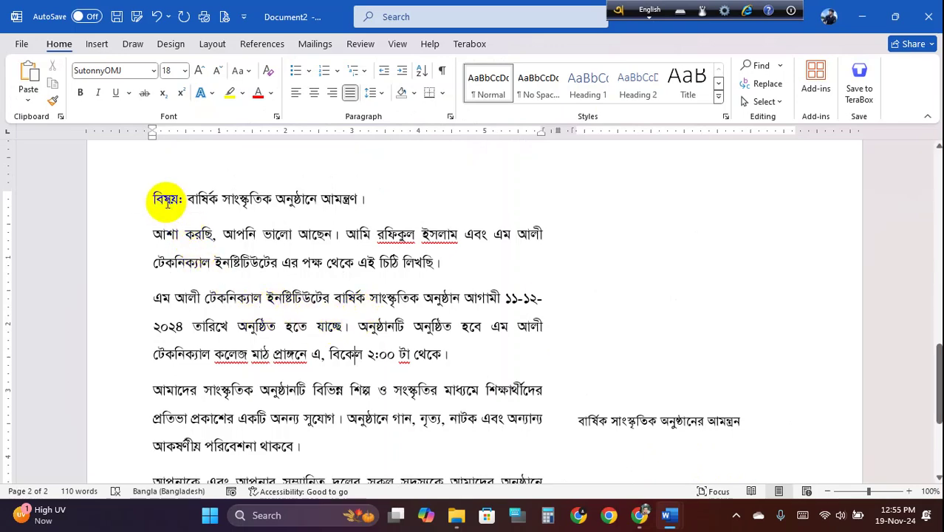
pyautogui.moveTo(151, 194); pyautogui.dragTo(670, 390)
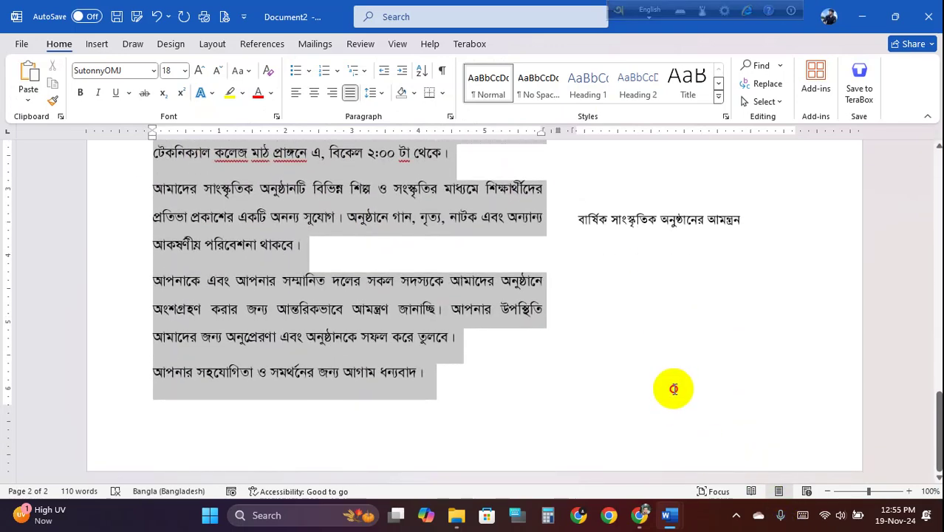
# - Delete the letter text from page 2 and switch keyboard input to Bangla
pyautogui.press('Delete')
pyautogui.scroll(3, 355, 306)
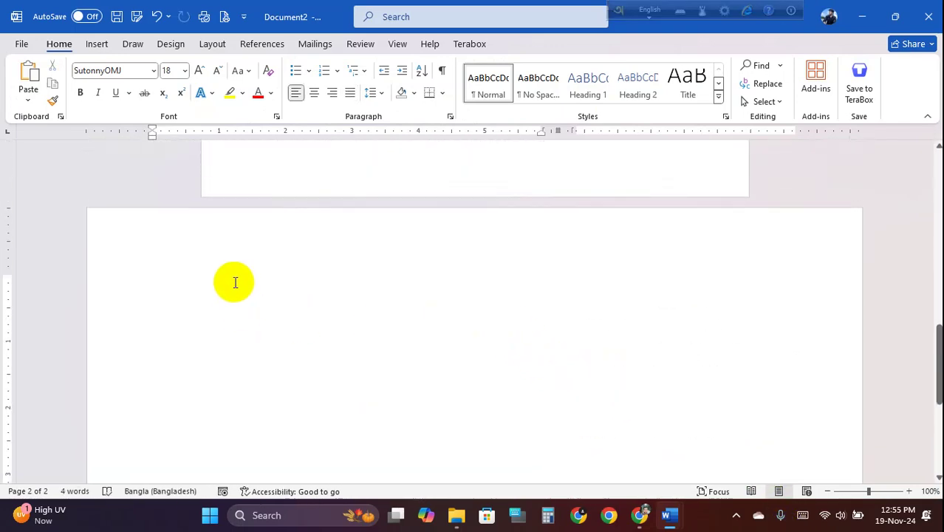
pyautogui.click(233, 286)
pyautogui.write('df')
pyautogui.press('BackSpace')
pyautogui.press('BackSpace')
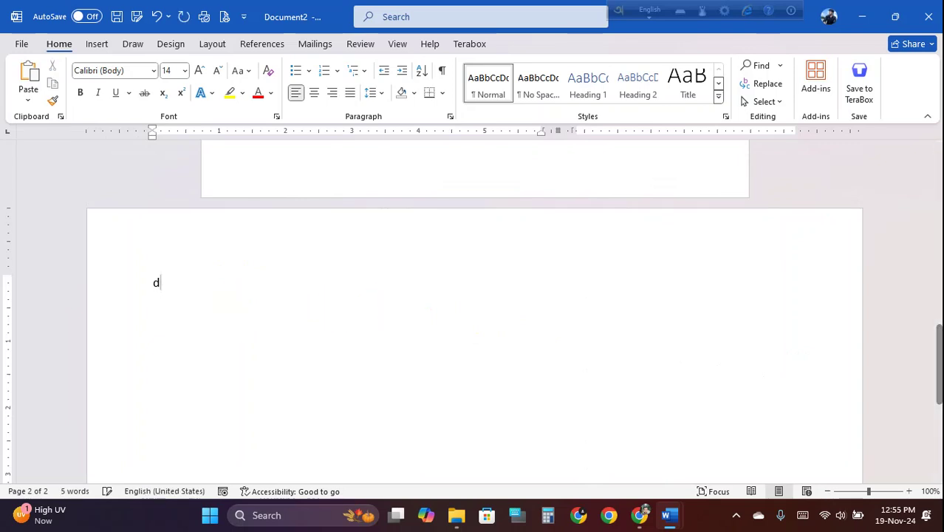
pyautogui.click(650, 11)
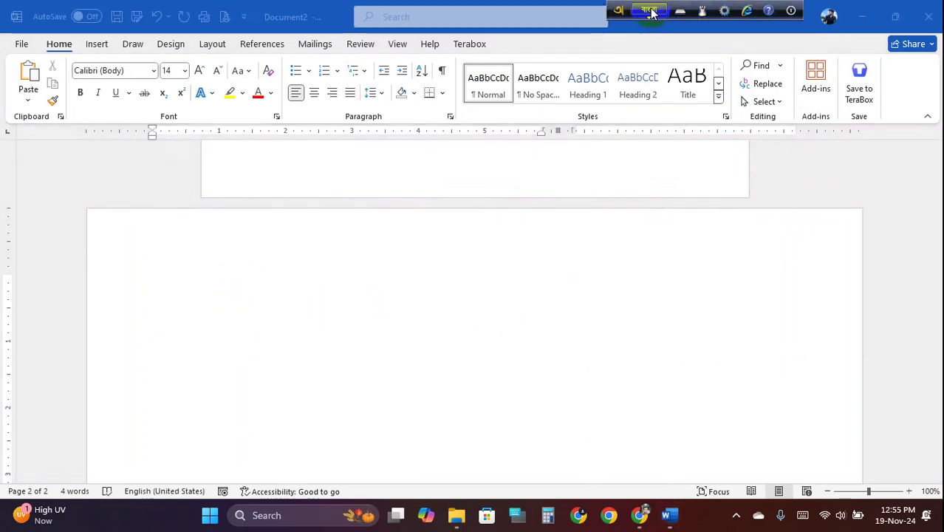
# - Check Letter.docx's subject line, then place the caret on Document2's blank page 2
pyautogui.moveTo(668, 515)
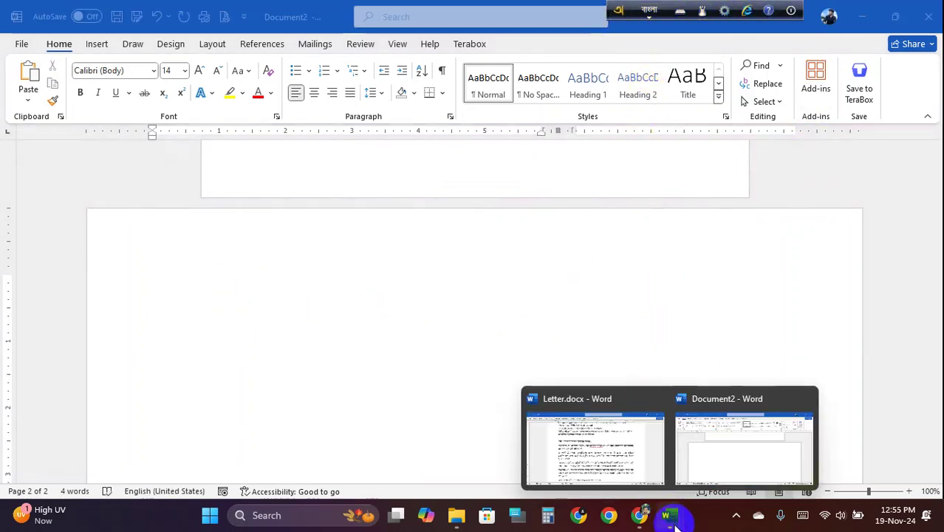
pyautogui.click(643, 480)
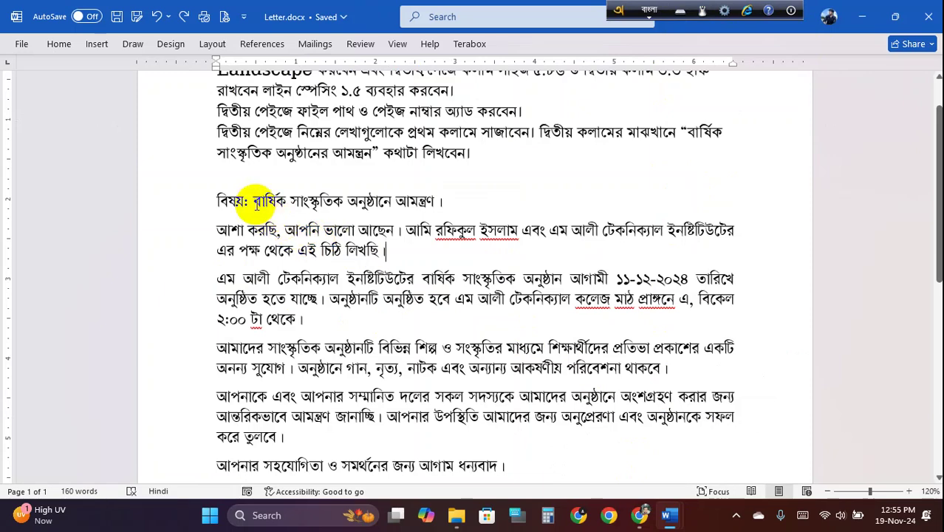
pyautogui.moveTo(217, 200); pyautogui.dragTo(448, 199)
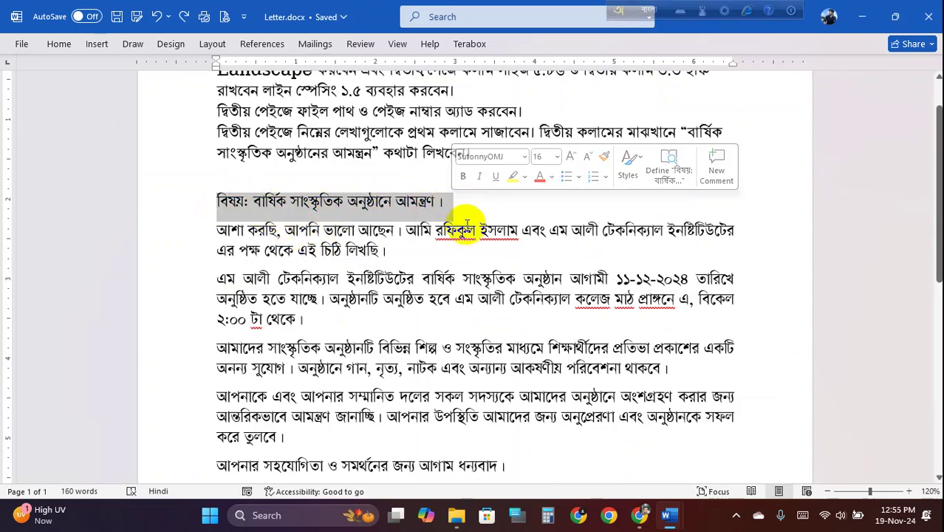
pyautogui.moveTo(668, 515)
pyautogui.click(735, 450)
pyautogui.click(199, 302)
pyautogui.click(210, 327)
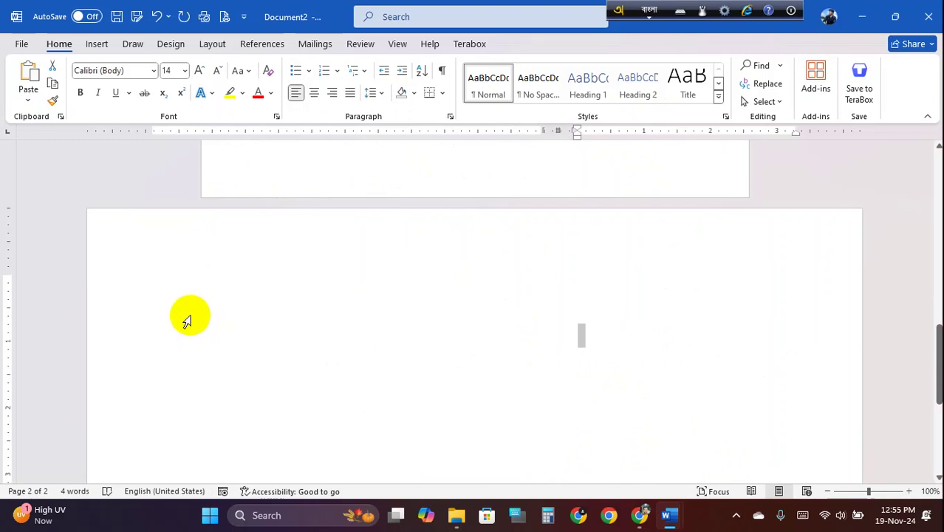
# - Type the Bangla word বিষয় ('bishoy' in Avro) at page 2's left margin
pyautogui.click(162, 286)
pyautogui.write('f')
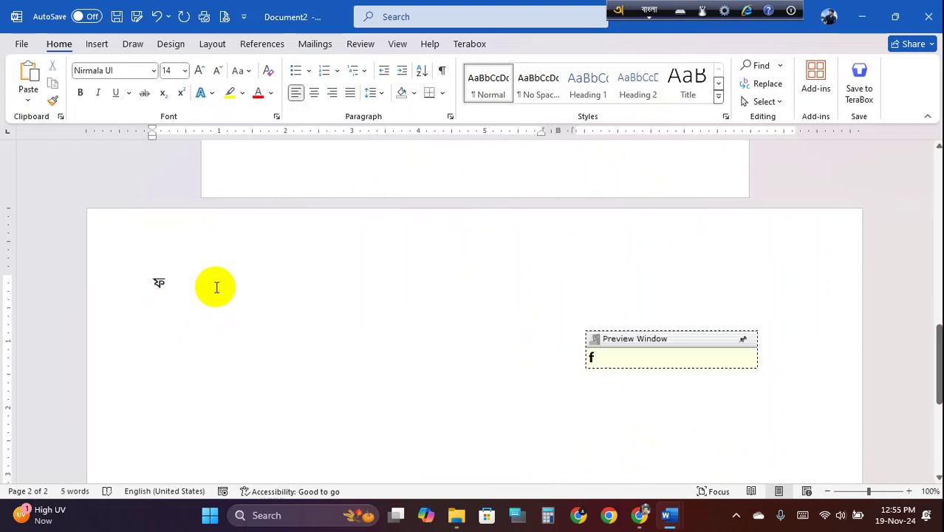
pyautogui.press('BackSpace')
pyautogui.write('b')
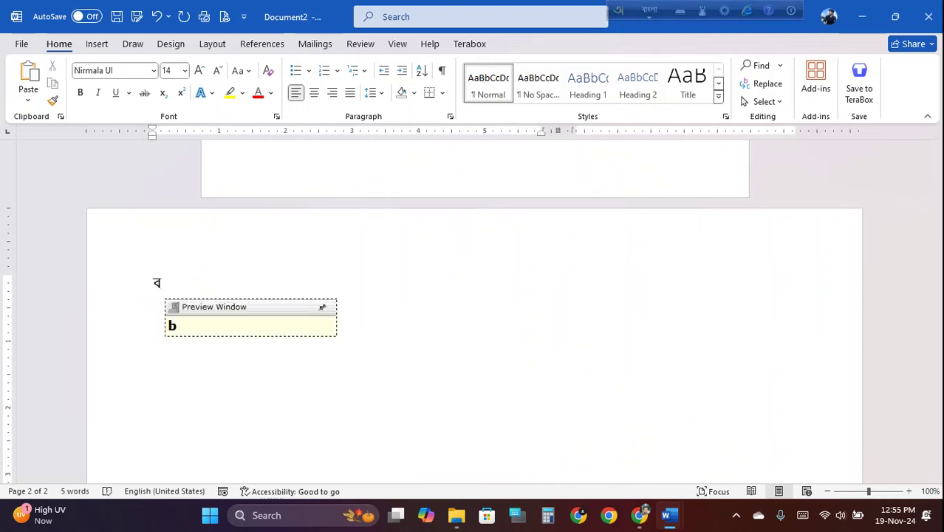
pyautogui.write('osh')
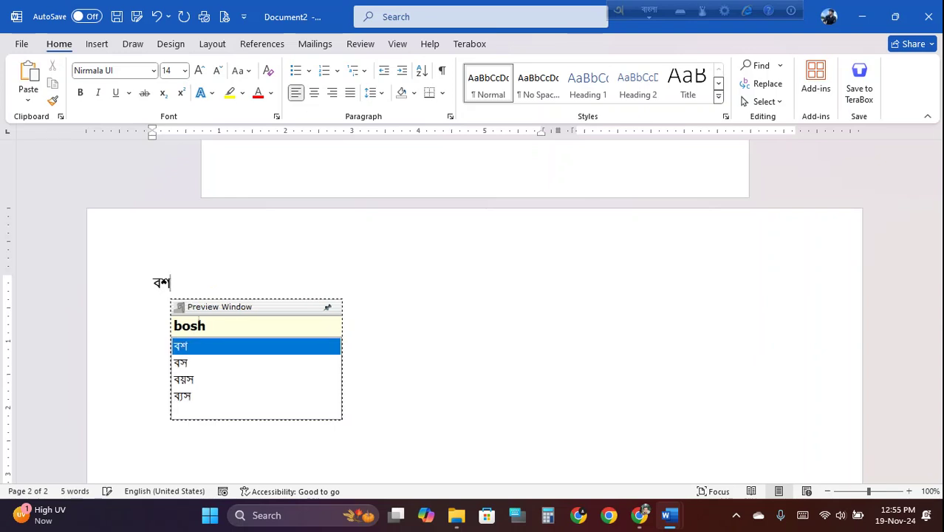
pyautogui.write('pu')
pyautogui.press('BackSpace')
pyautogui.press('BackSpace')
pyautogui.press('BackSpace')
pyautogui.press('BackSpace')
pyautogui.press('BackSpace')
pyautogui.press('BackSpace')
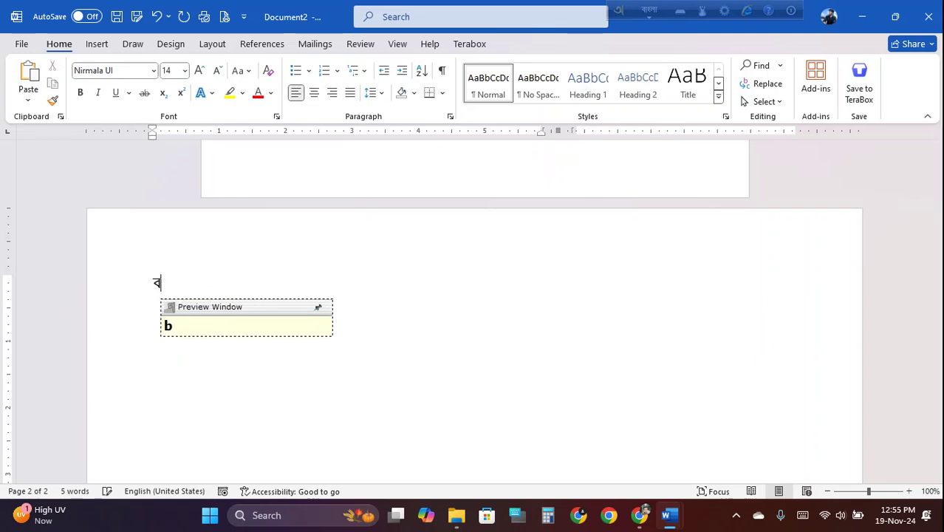
pyautogui.write('bishoy')
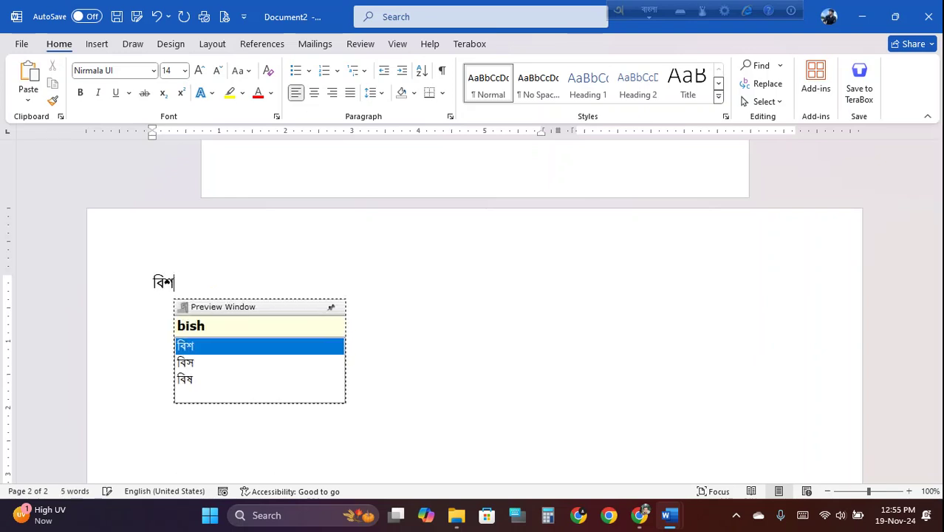
pyautogui.press('space')
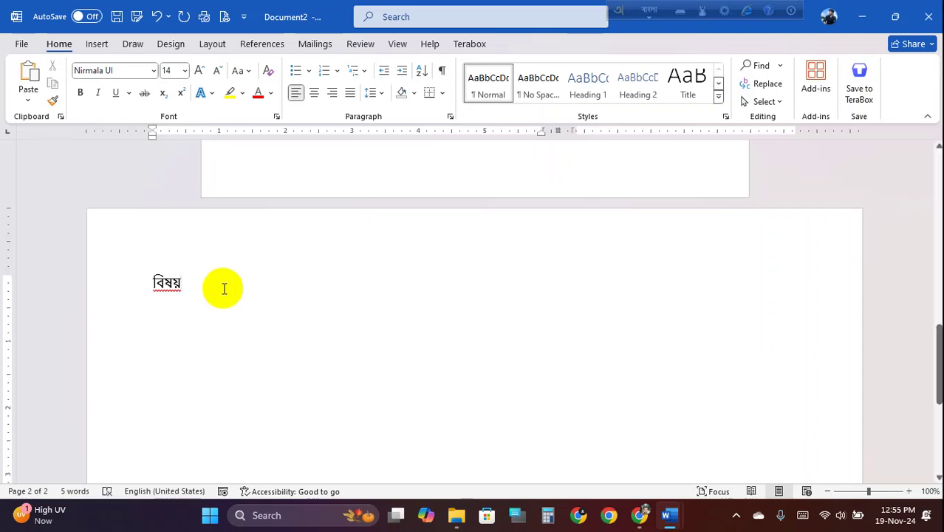
# - Move বিষয় down one line and type 'Bisoy' in English above it
pyautogui.doubleClick(164, 284)
pyautogui.moveTo(155, 281); pyautogui.dragTo(164, 303)
pyautogui.click(169, 296)
pyautogui.click(156, 289)
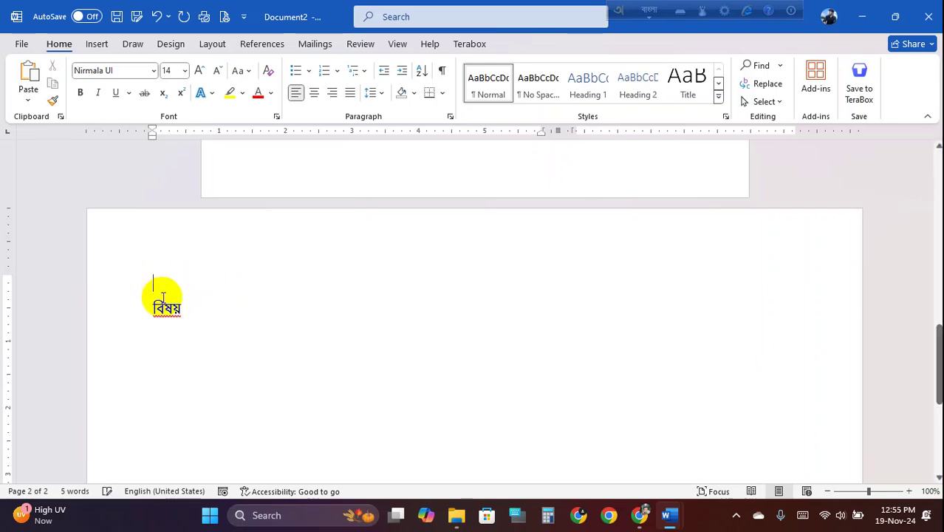
pyautogui.press('F12')
pyautogui.write('B')
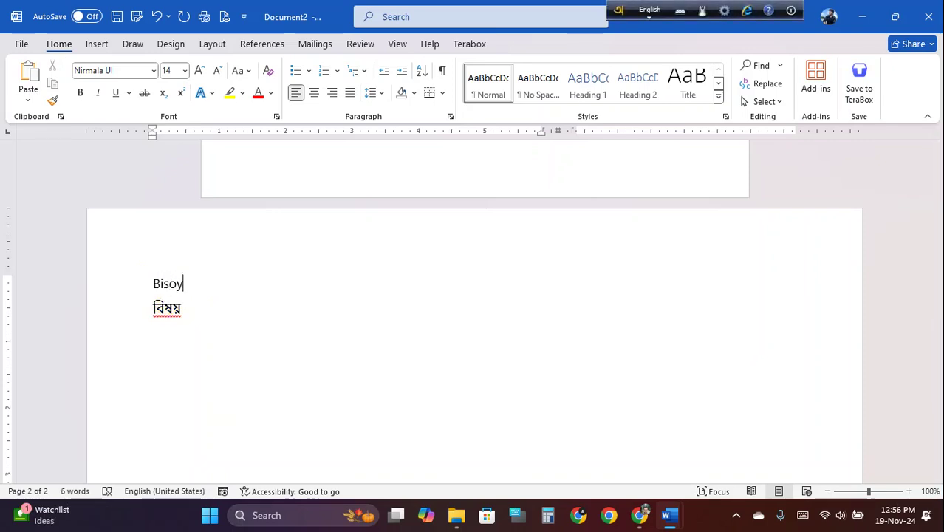
pyautogui.write('isoy')
pyautogui.scroll(4, 163, 296)
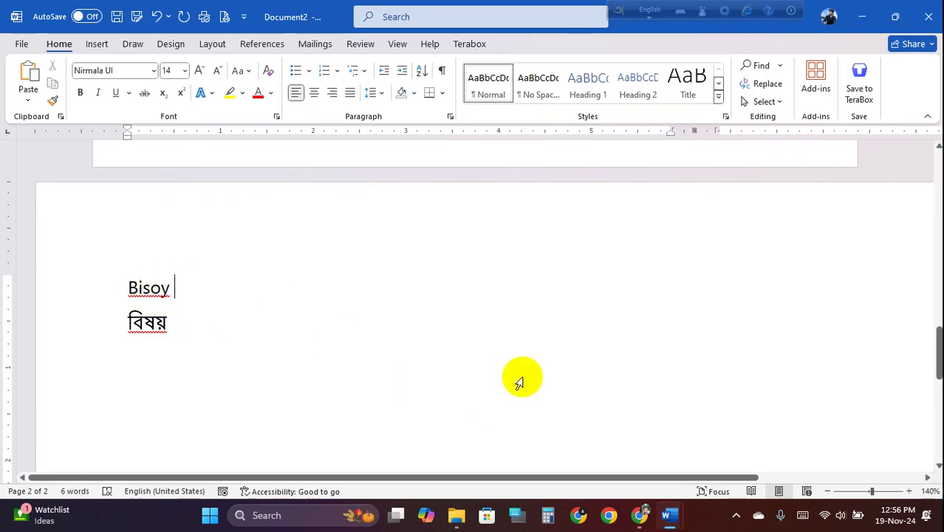
pyautogui.moveTo(640, 513)
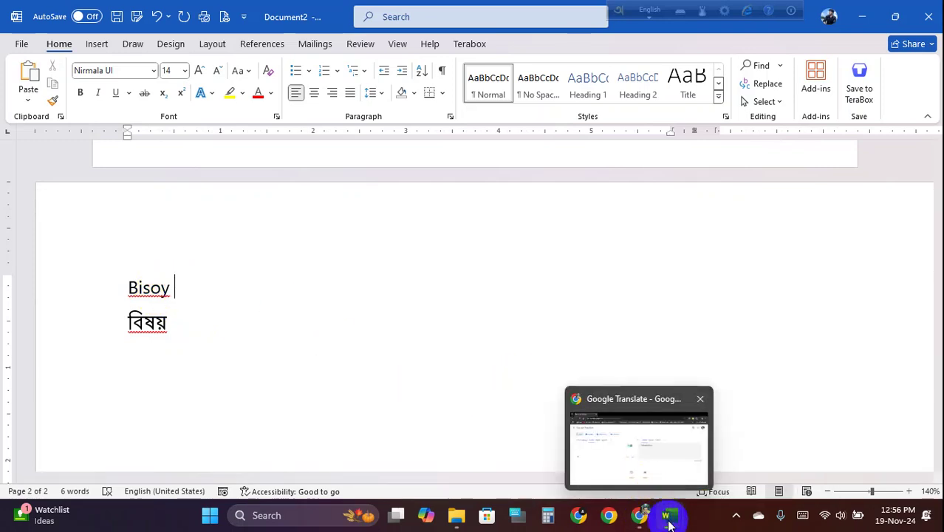
pyautogui.moveTo(669, 513)
pyautogui.moveTo(630, 461)
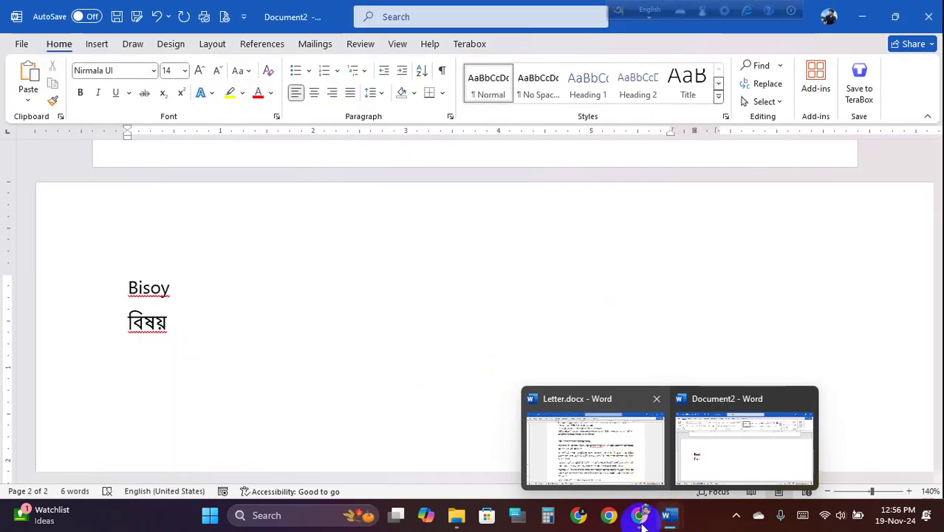
pyautogui.click(213, 296)
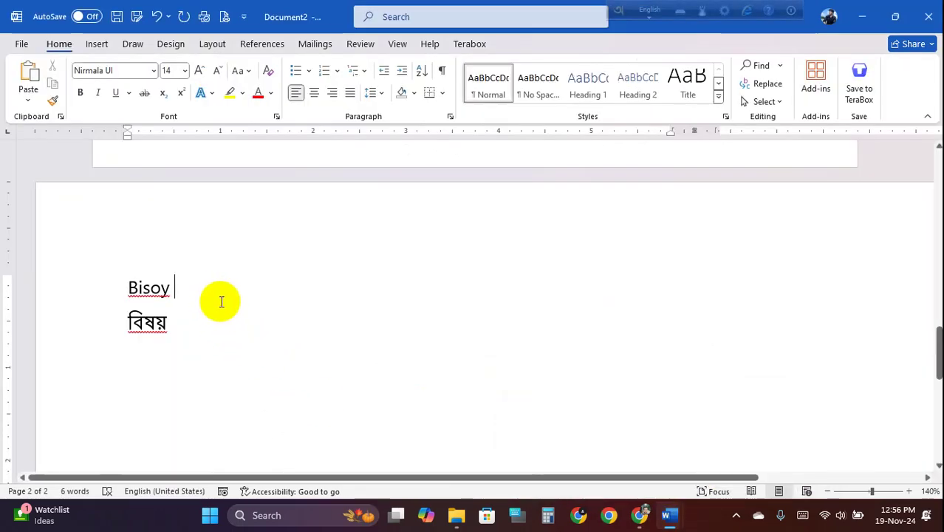